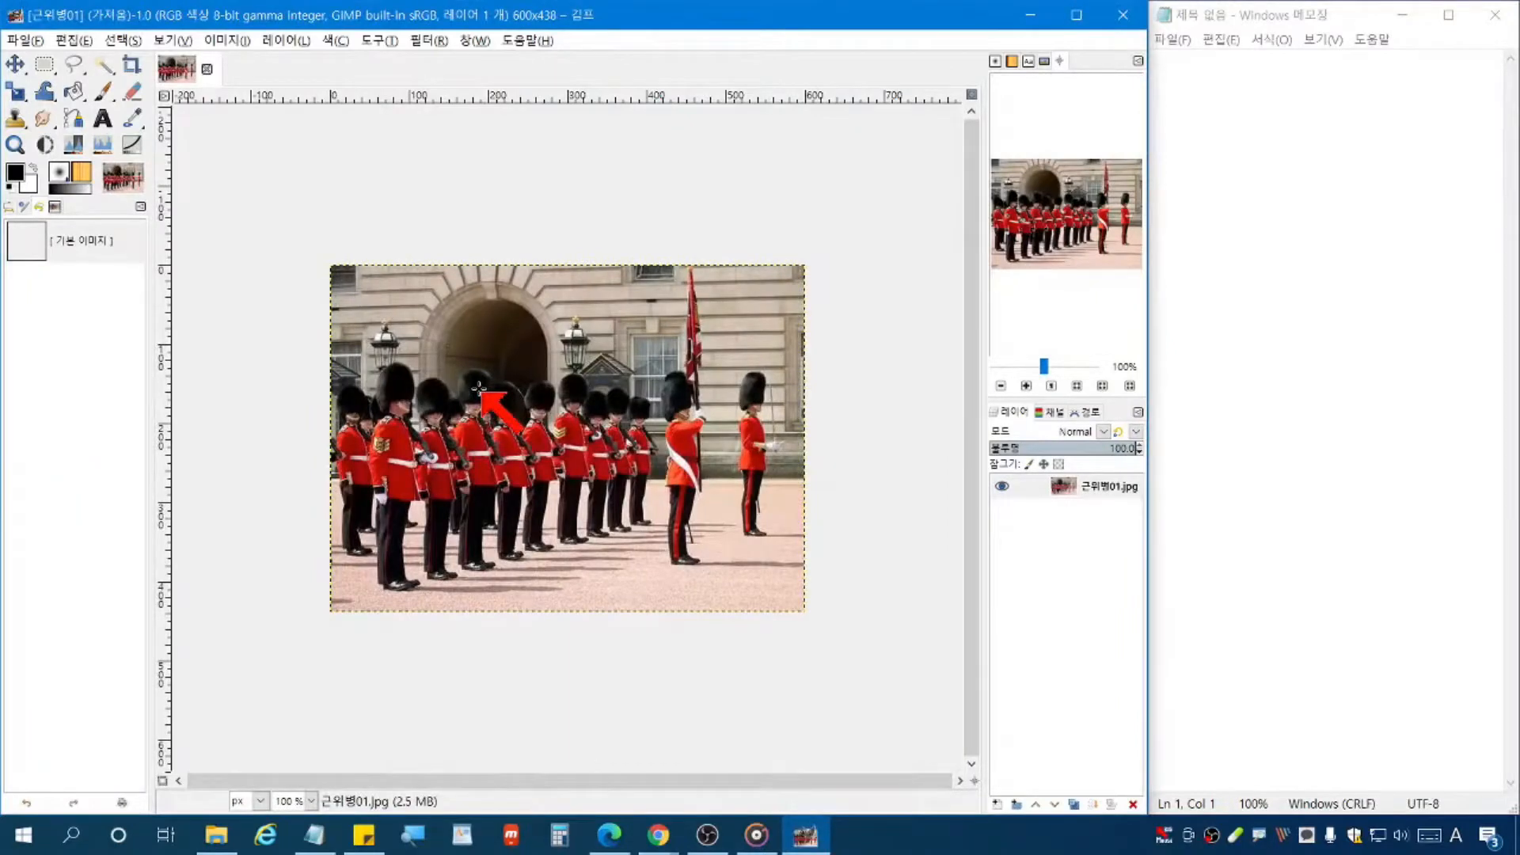
Step: Switch to Notepad and write the note line "1.필터(플러)"
left_click(1187, 227)
type("1.")
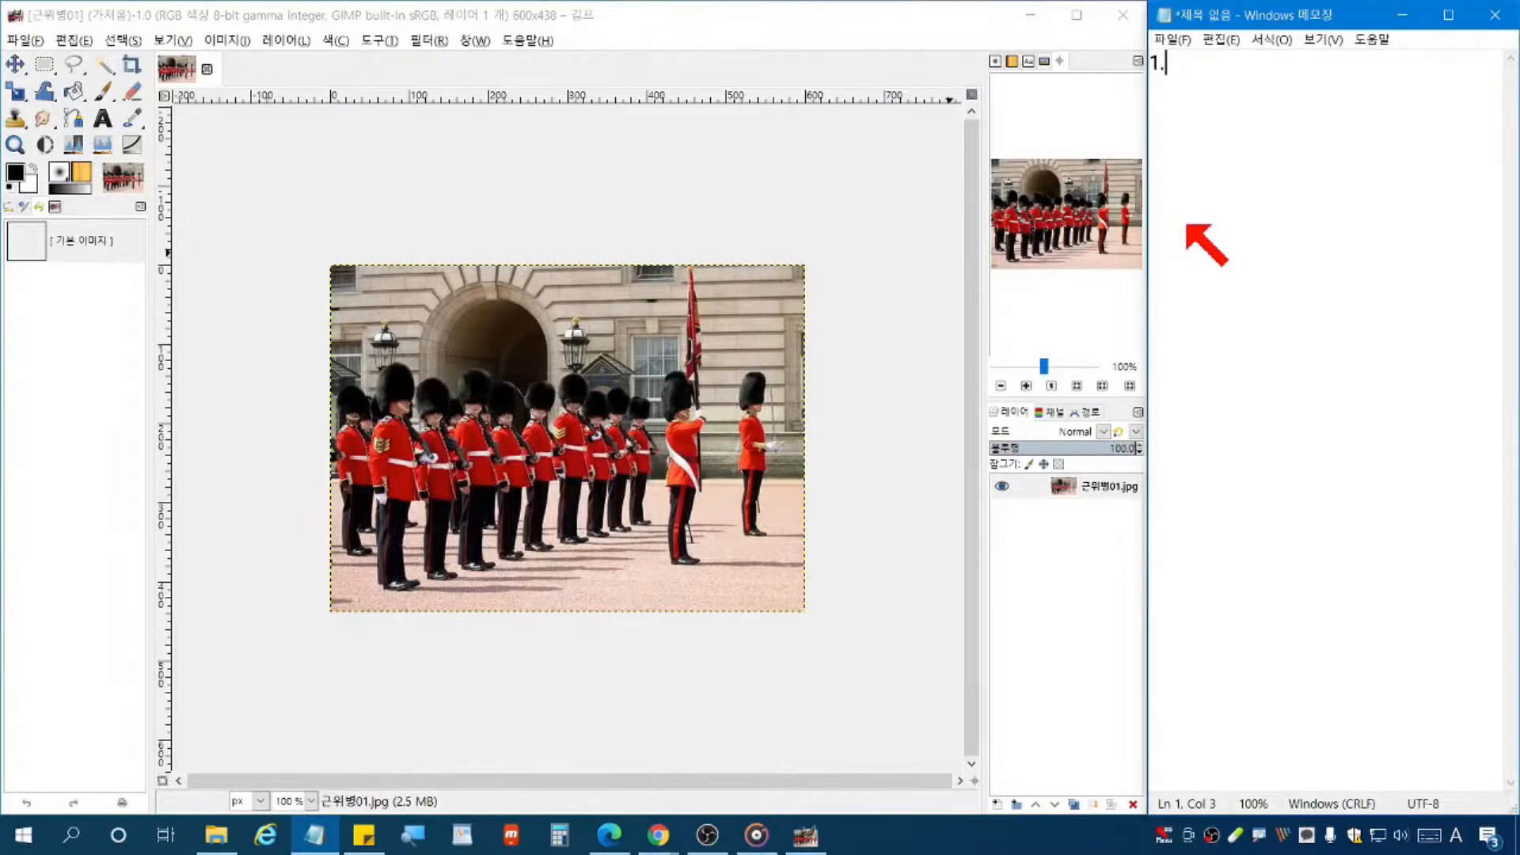
type("PDW'T")
key("shift+Left")
key("shift+Left")
key("shift+Left")
key("shift+Left")
key("shift+Left")
key("shift+Left")
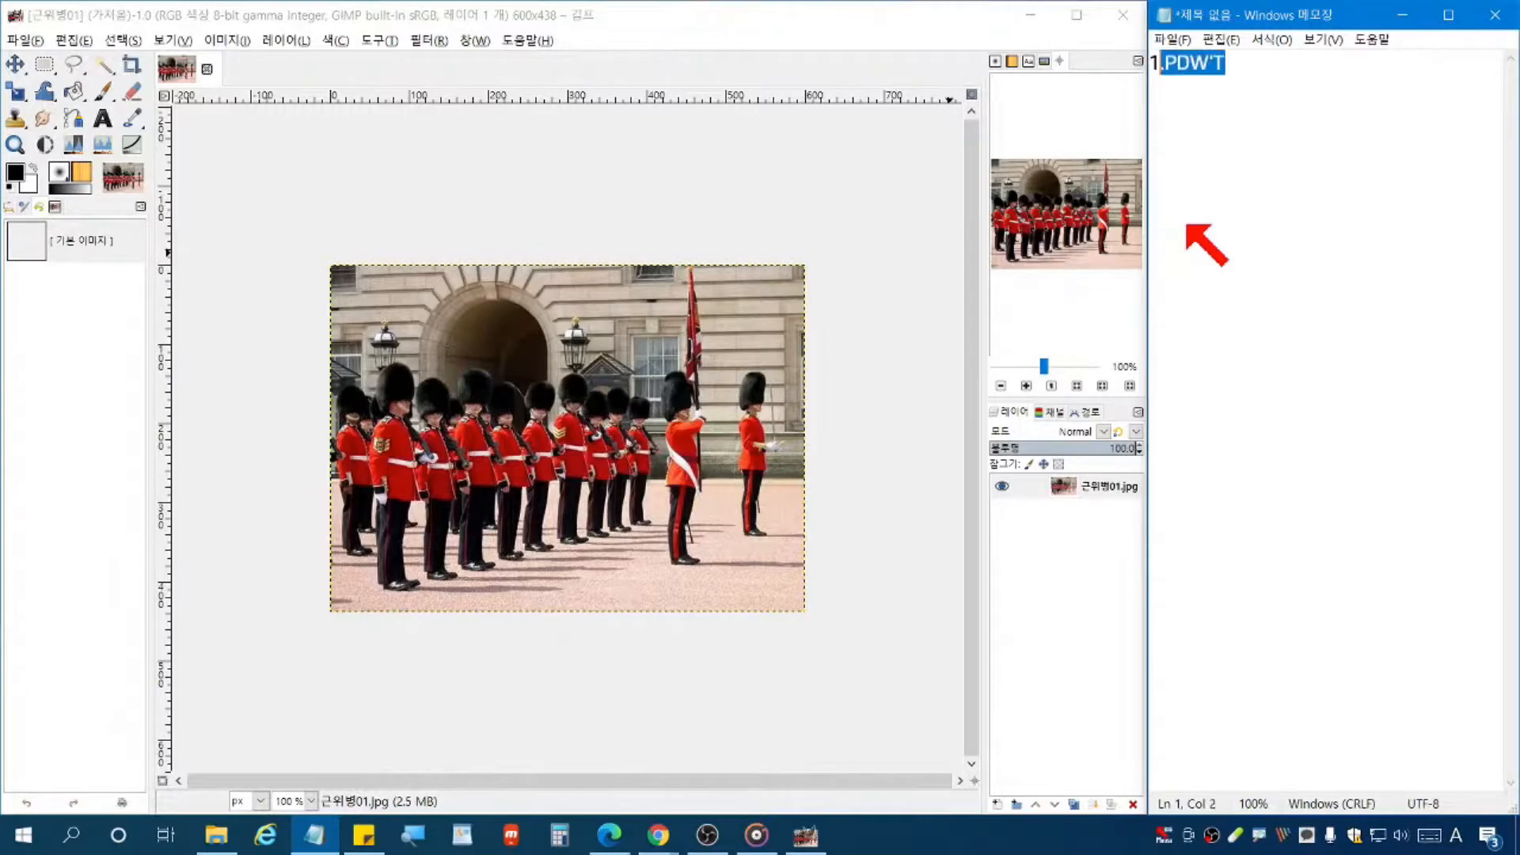
key("Hangul")
type(".펩터(")
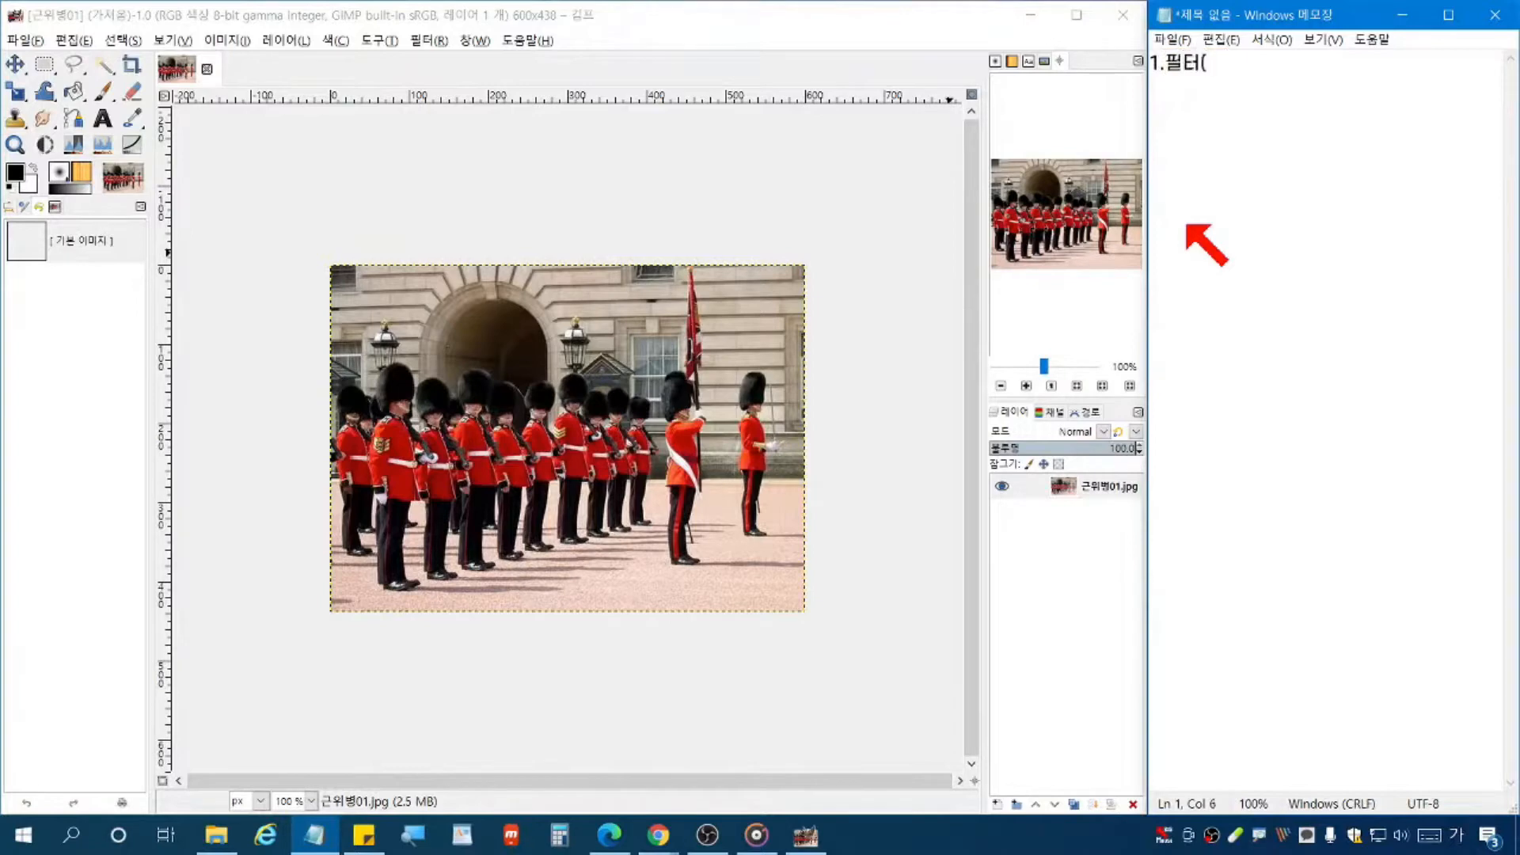
type("ㅍ")
type("플러")
type(")")
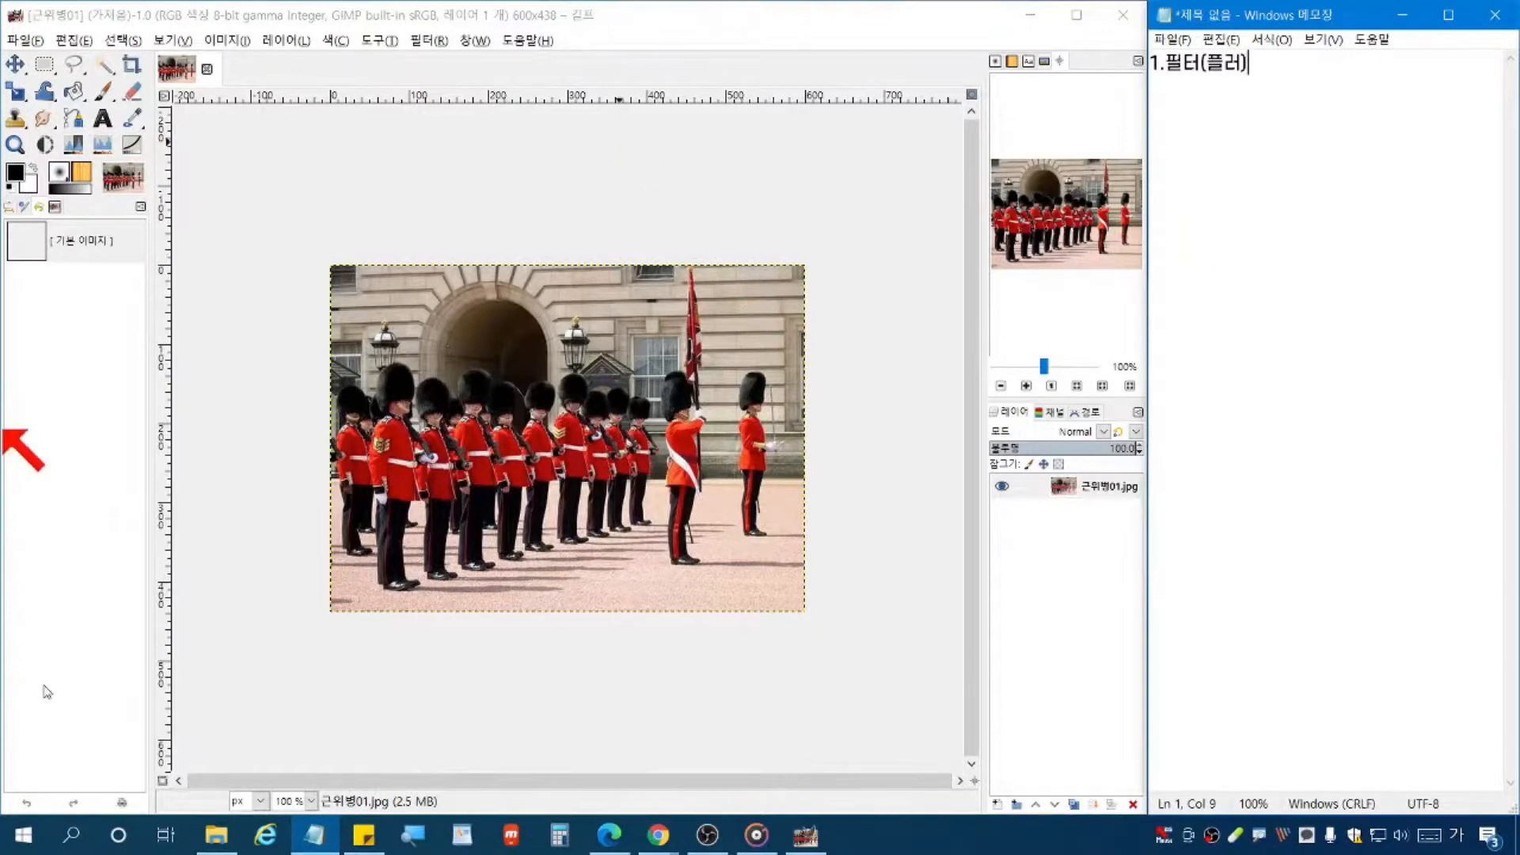
Step: Switch to GIMP and open the Zoom Motion Blur filter (확대 움직임 흐림처리) for the guards photo
left_click(430, 41)
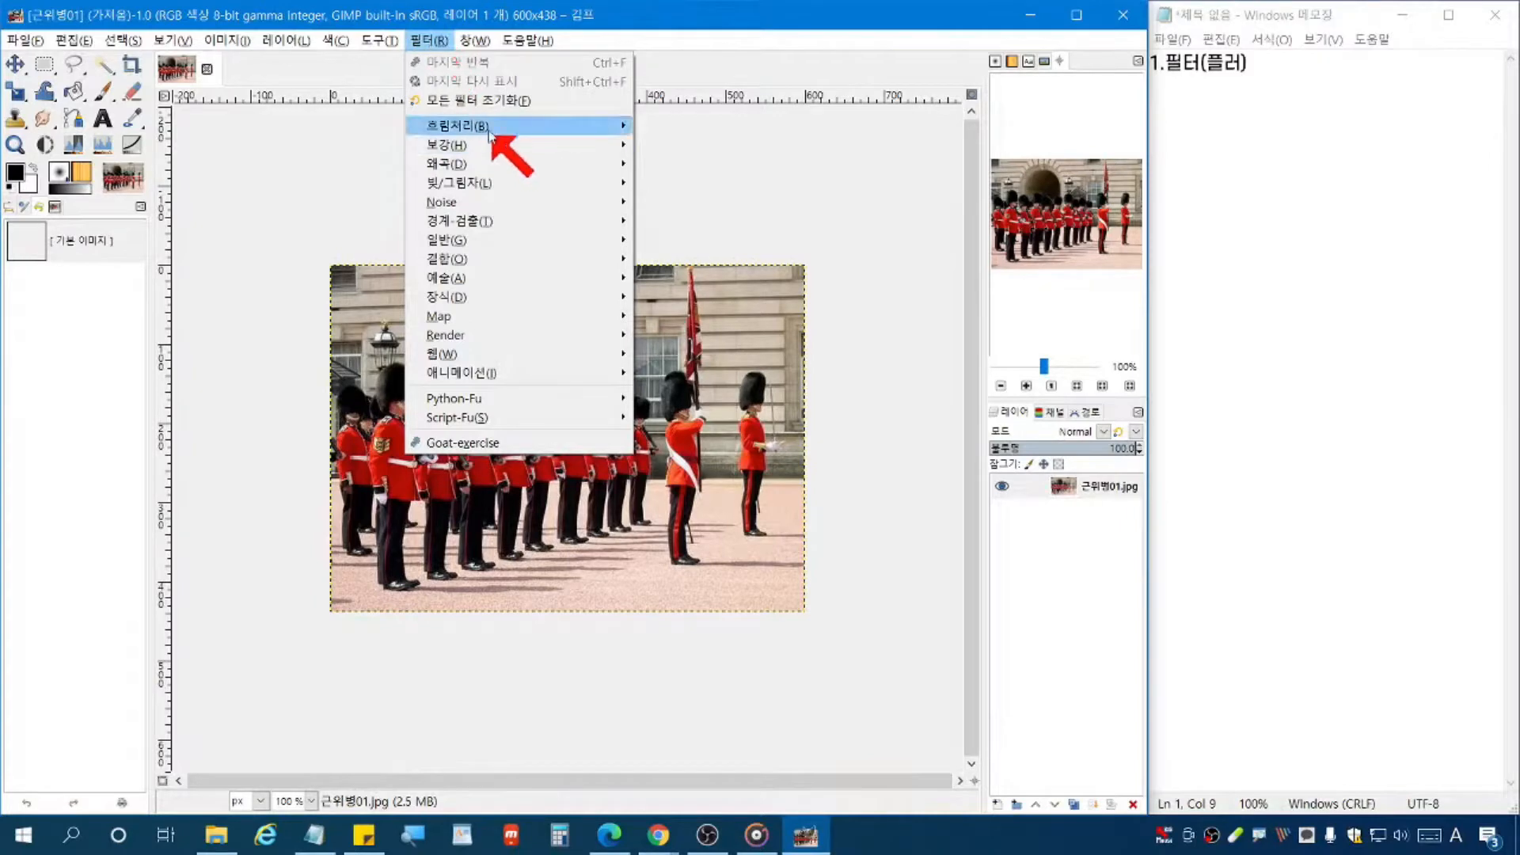
mouse_move(492, 129)
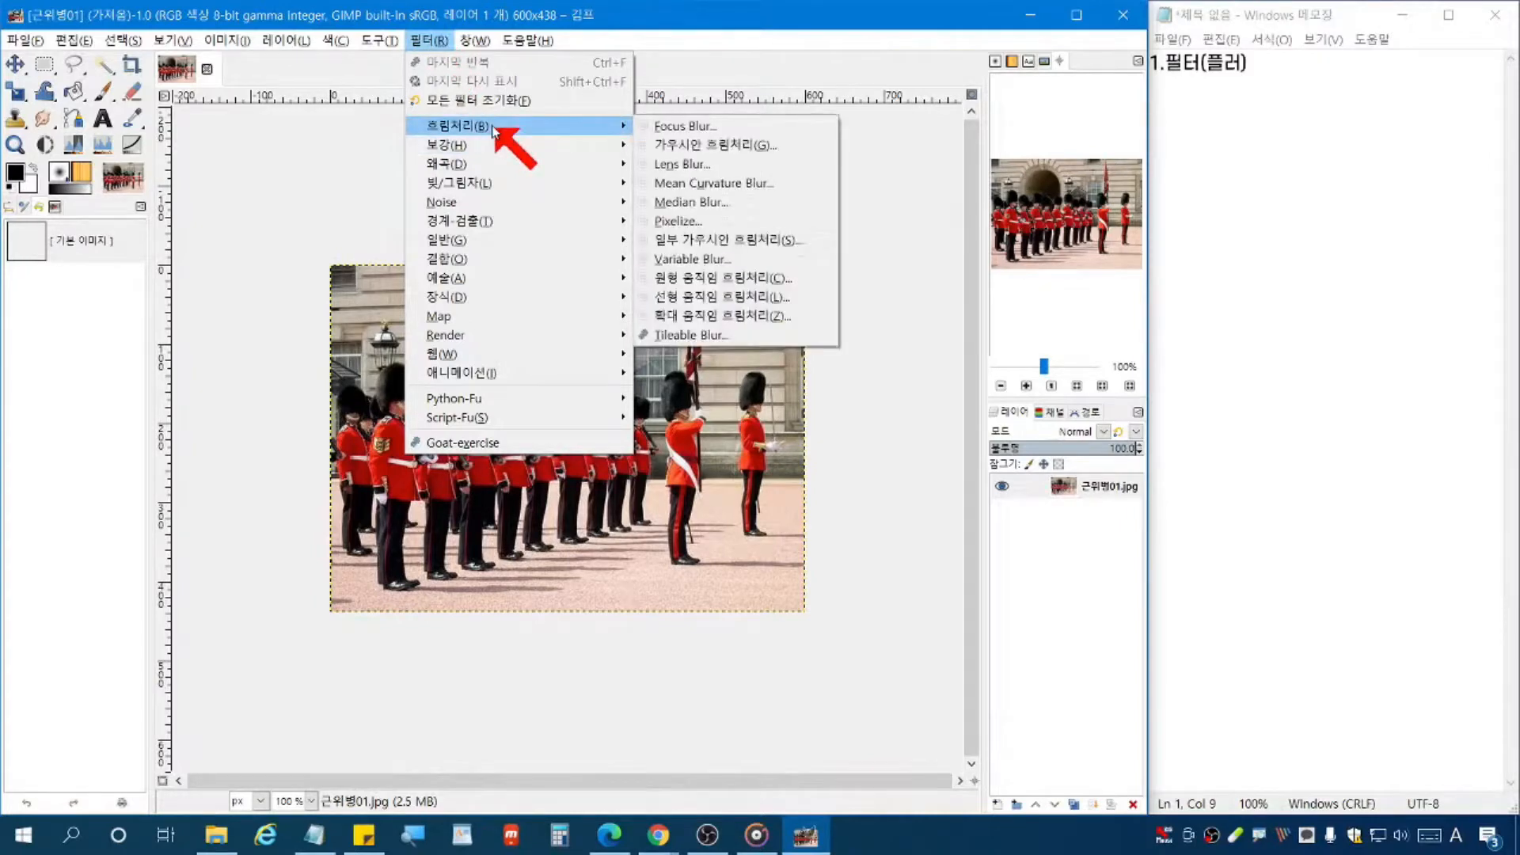
left_click(492, 129)
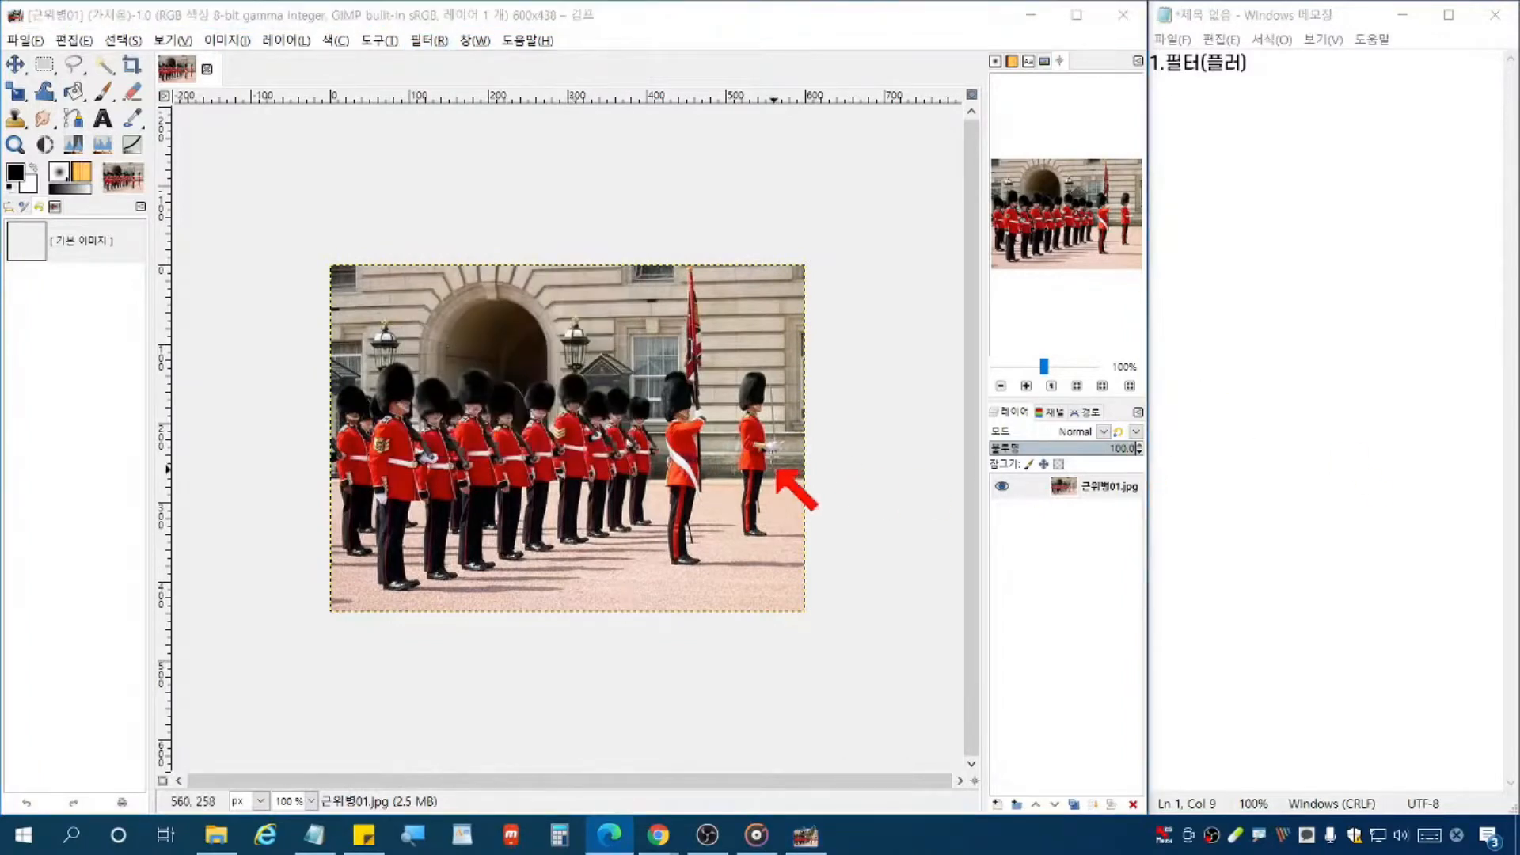
left_click(429, 40)
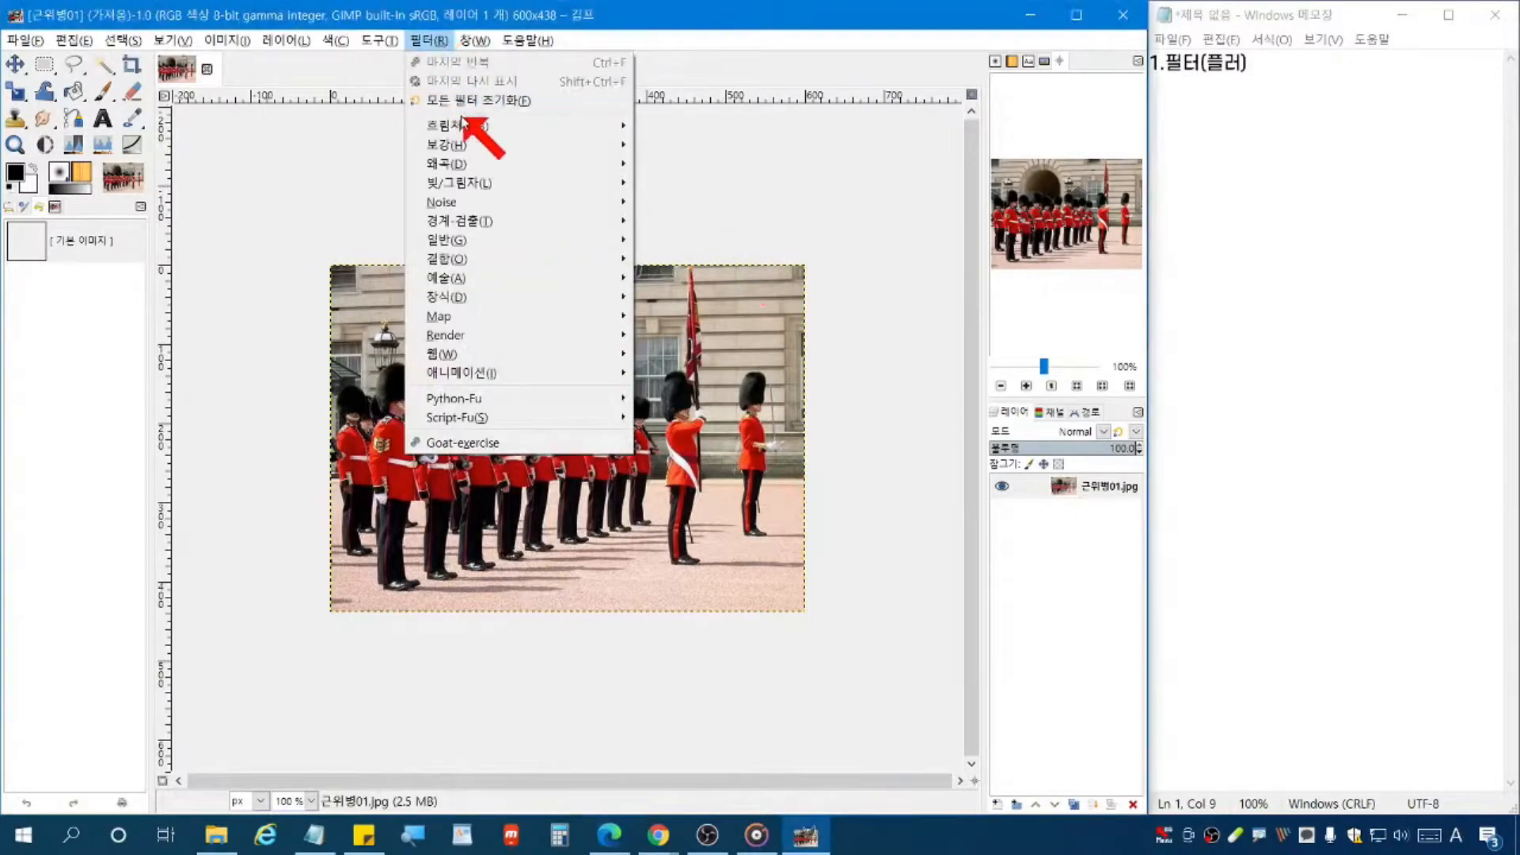
mouse_move(467, 127)
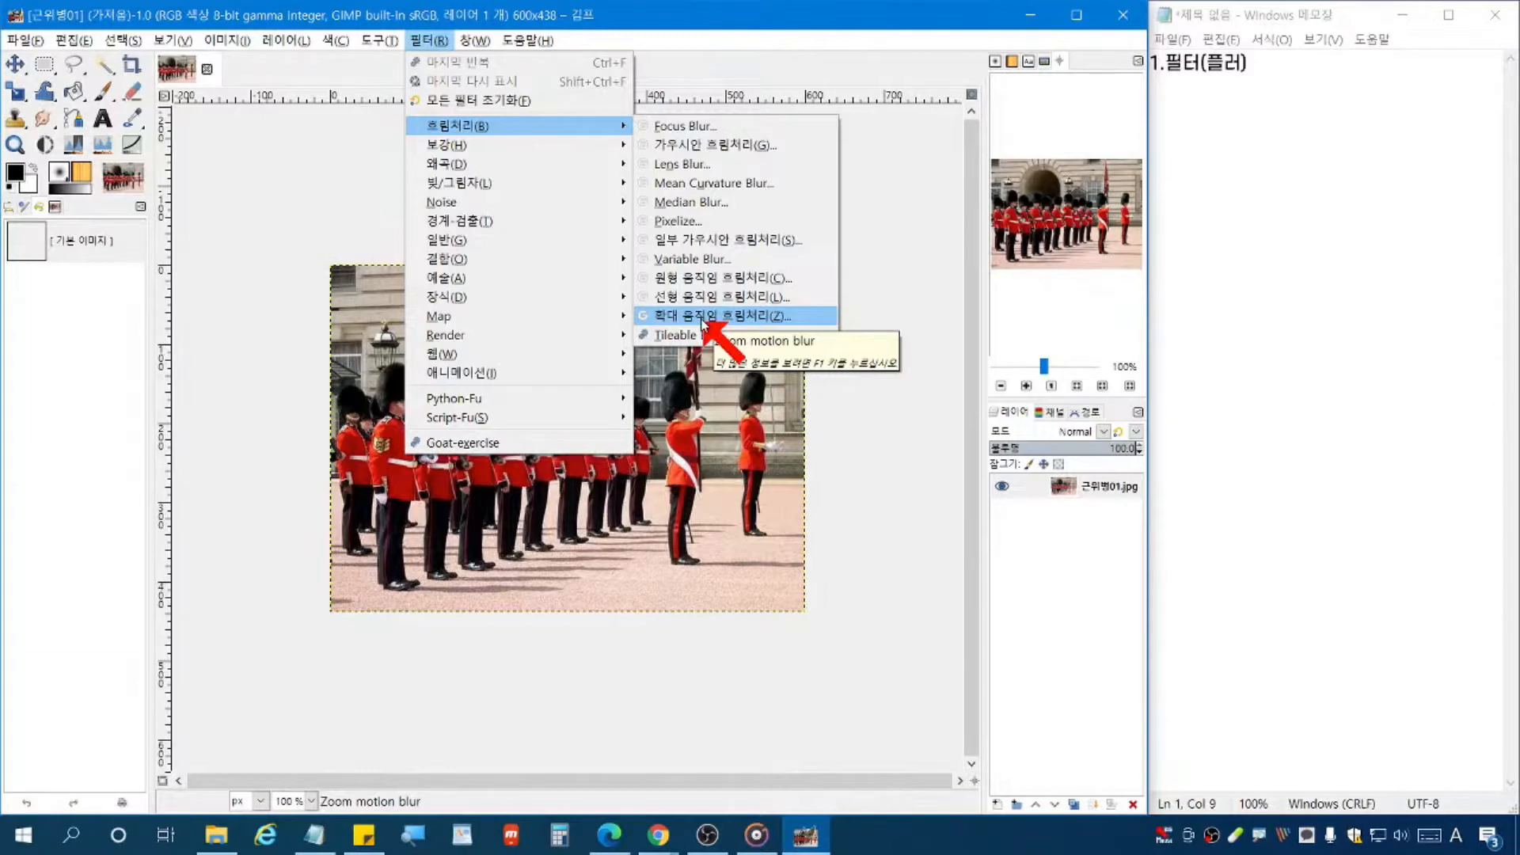
left_click(702, 316)
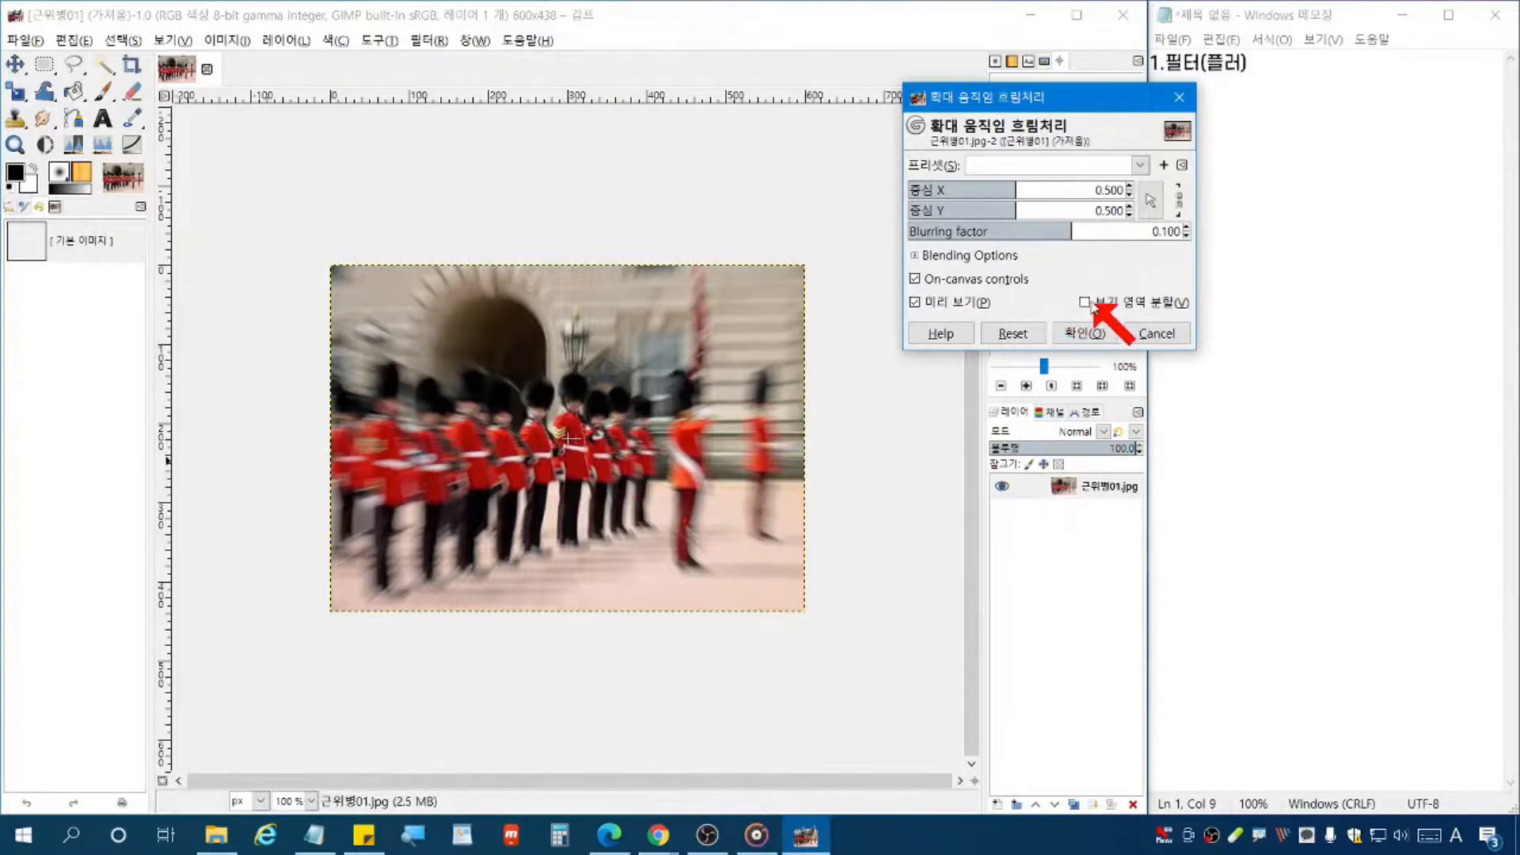
Step: Compare the blurred preview with the original using split view, shifting the divider slightly before turning split view off
left_click(1085, 303)
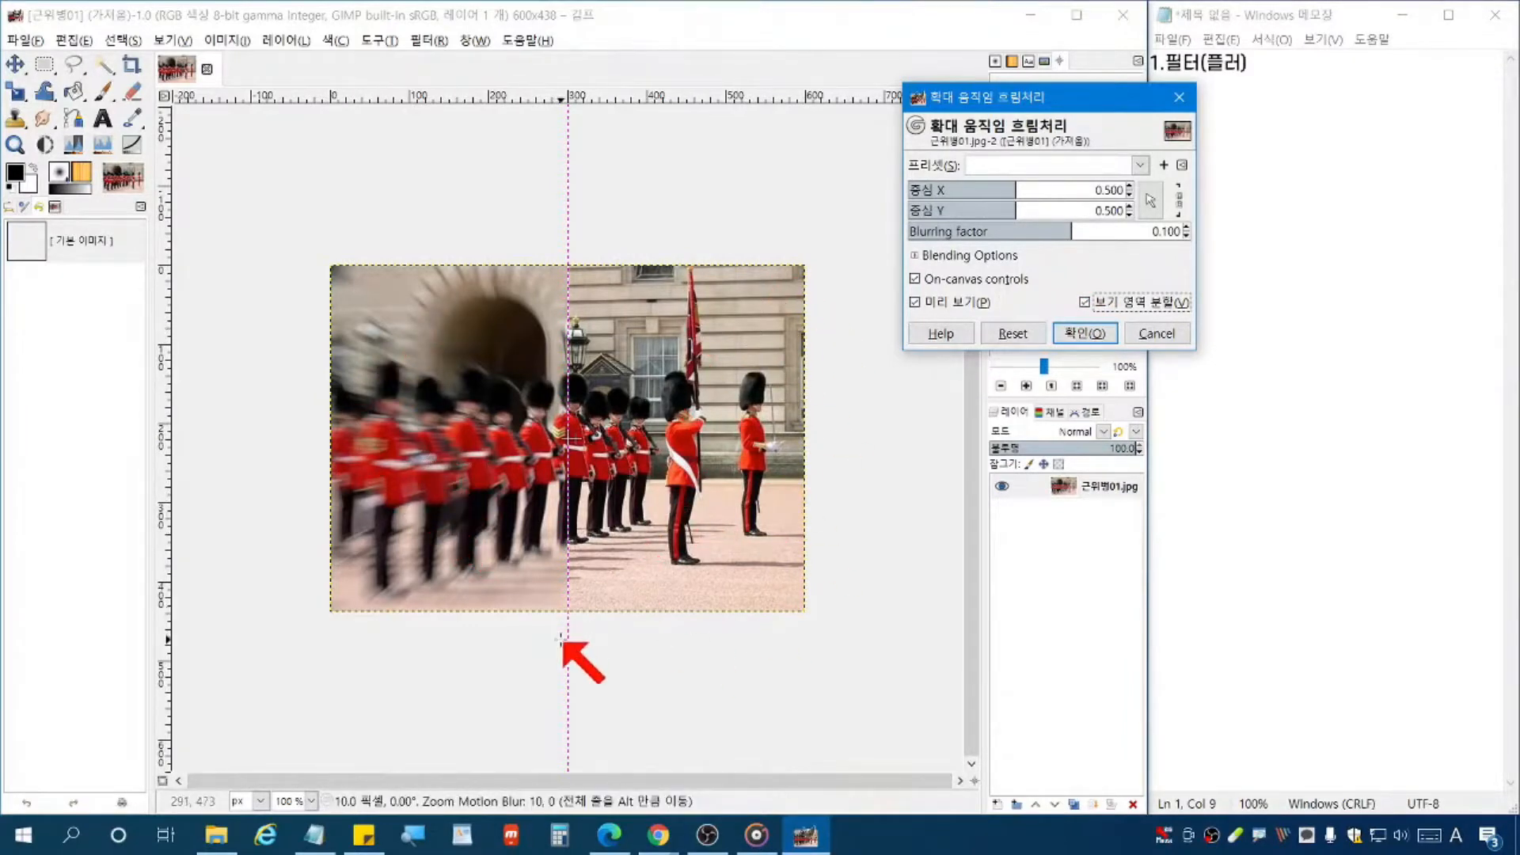
mouse_move(568, 643)
left_mouse_down()
mouse_move(739, 668)
mouse_move(503, 645)
mouse_move(595, 665)
mouse_move(837, 657)
mouse_move(566, 635)
mouse_move(815, 658)
mouse_move(556, 662)
mouse_move(744, 669)
mouse_move(573, 671)
left_mouse_up()
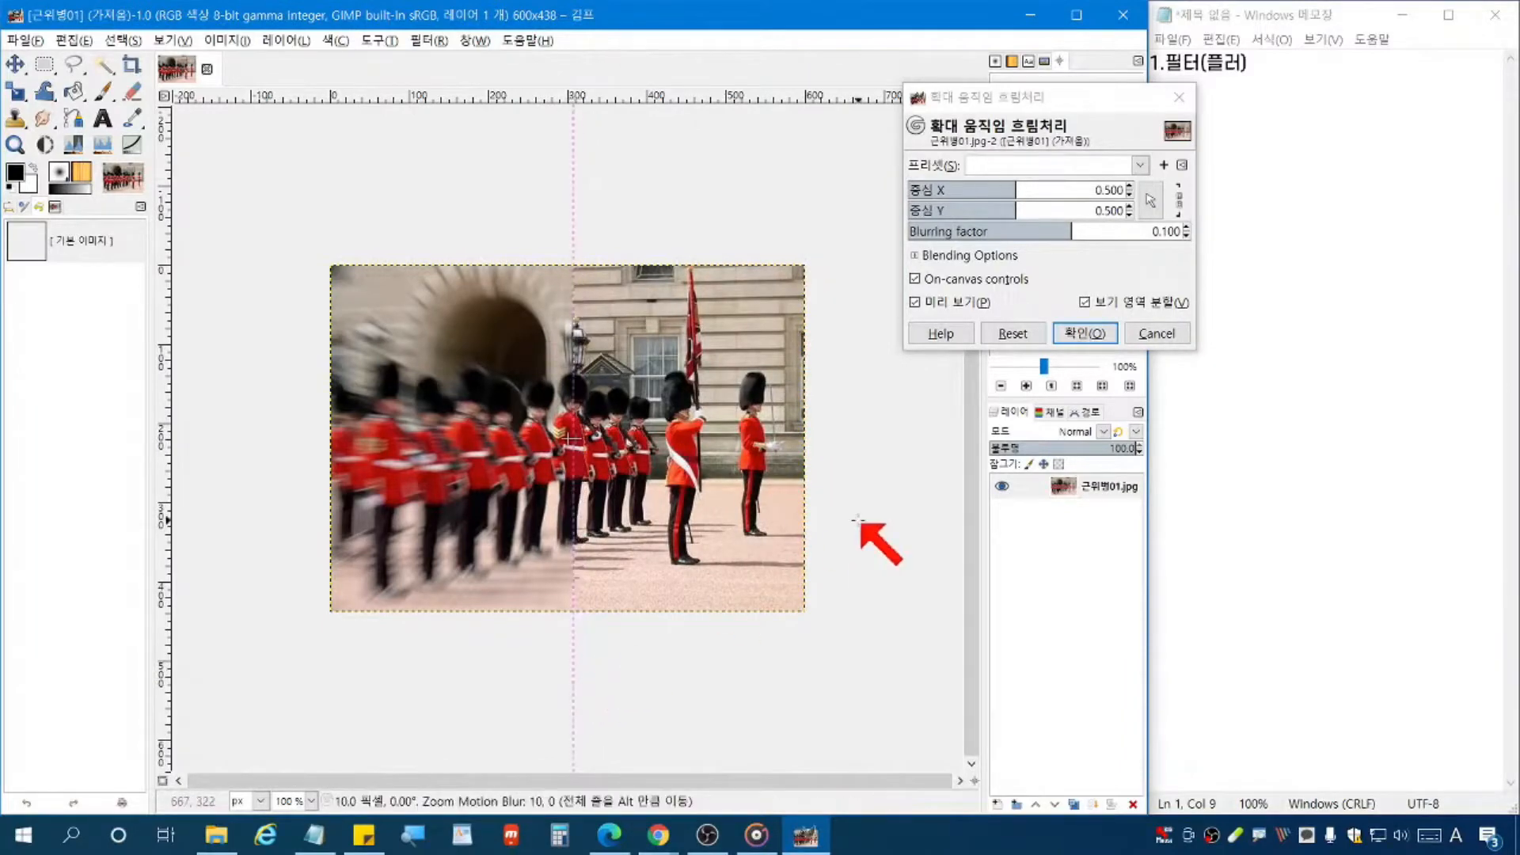
left_click(1083, 303)
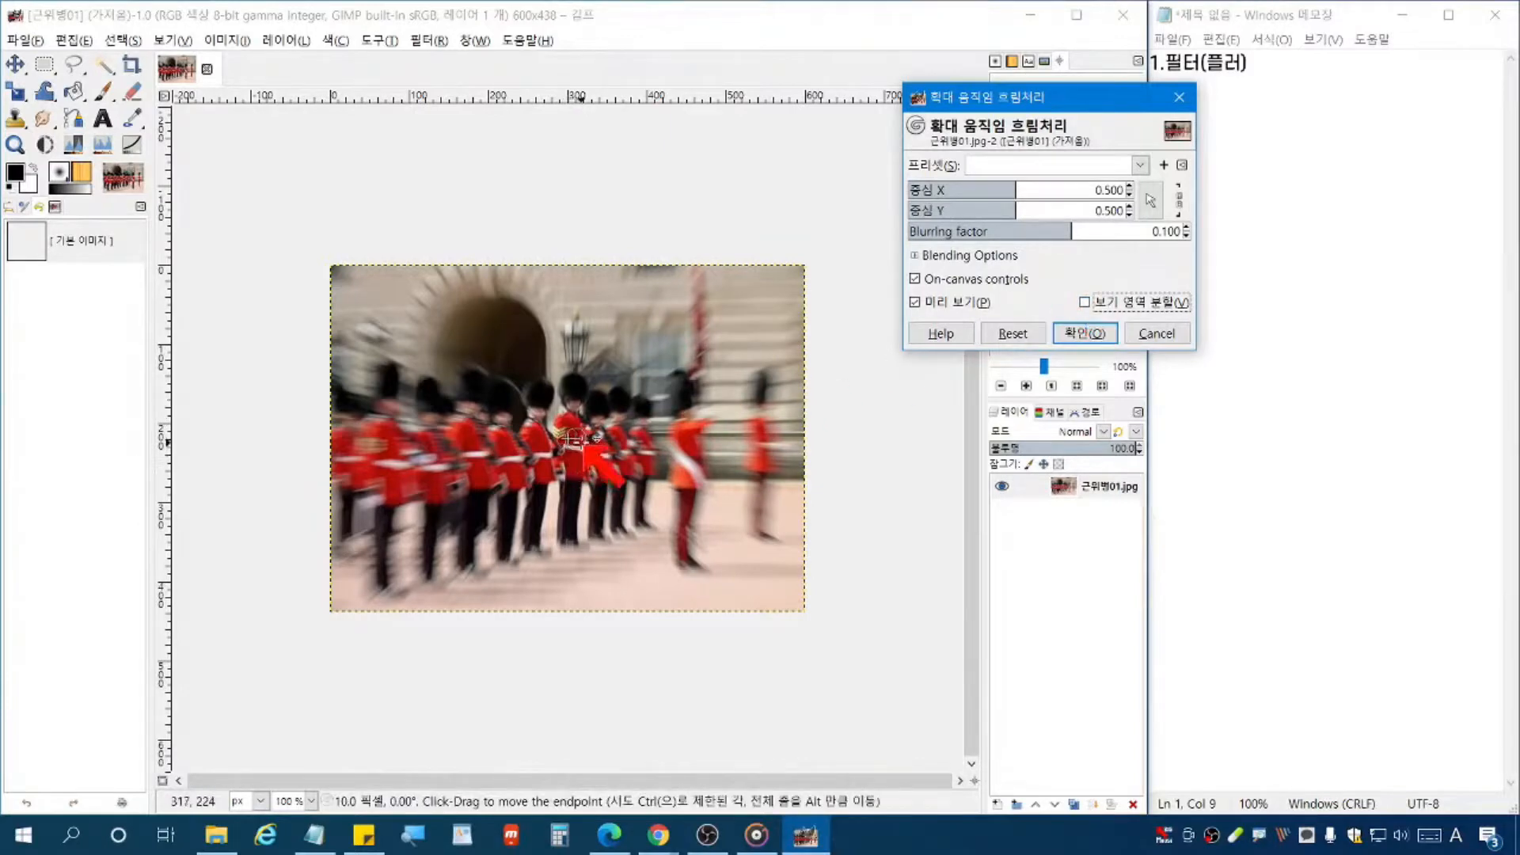
Step: Adjust the zoom blur centre to X 0.500 and Y 0.438, and set the blurring factor to 0.090
mouse_move(569, 439)
left_mouse_down()
mouse_move(529, 473)
mouse_move(513, 439)
mouse_move(518, 418)
mouse_move(562, 422)
mouse_move(532, 436)
mouse_move(567, 425)
left_mouse_up()
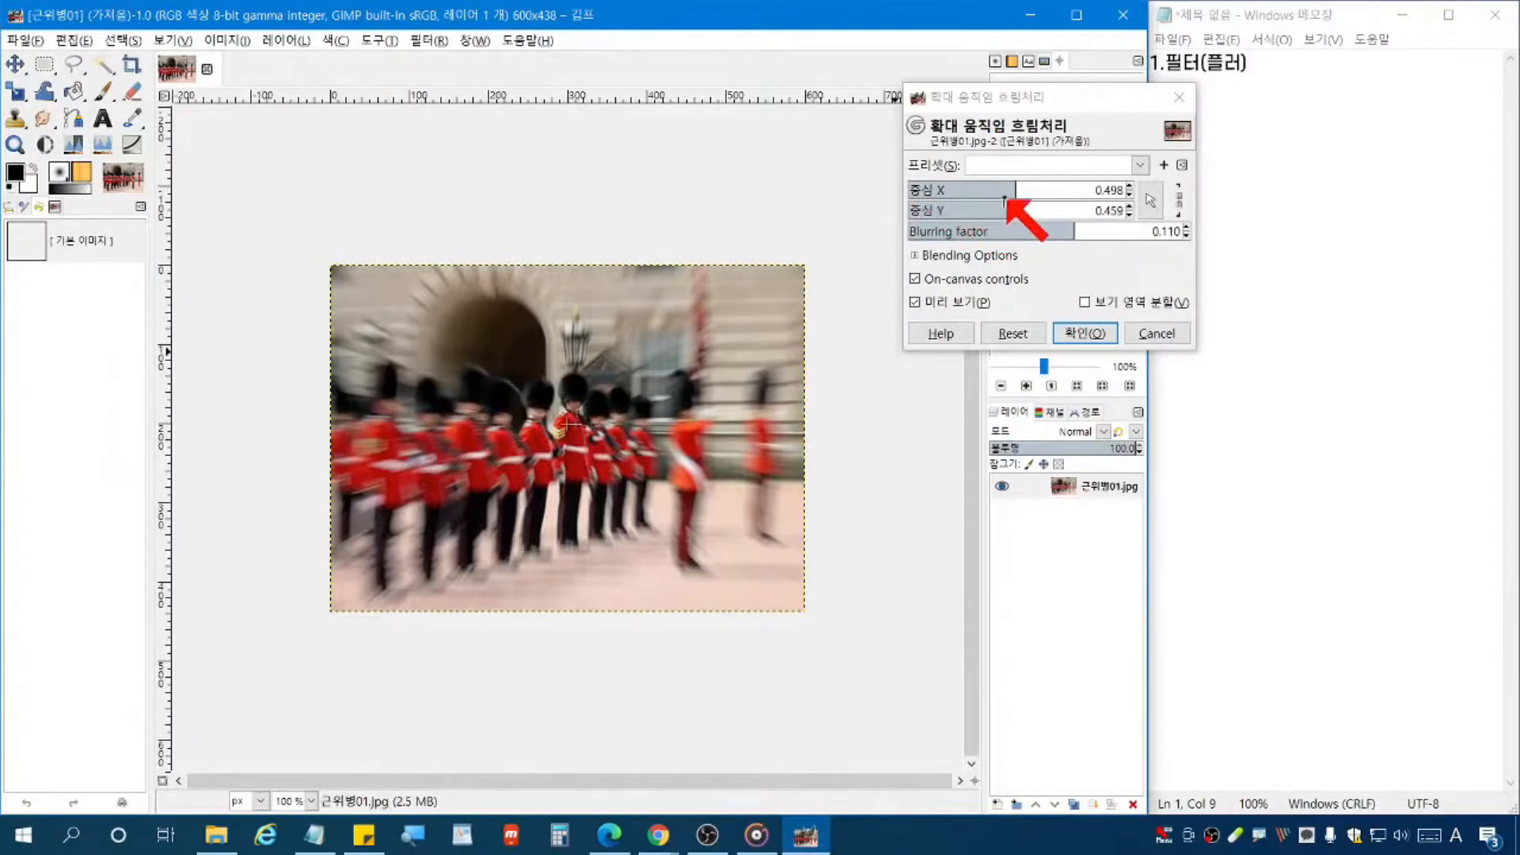
mouse_move(1017, 190)
left_mouse_down()
mouse_move(974, 195)
mouse_move(1089, 192)
mouse_move(939, 198)
mouse_move(1047, 197)
mouse_move(947, 200)
mouse_move(994, 210)
mouse_move(964, 217)
mouse_move(1044, 217)
mouse_move(950, 224)
mouse_move(958, 194)
mouse_move(1015, 191)
left_mouse_up()
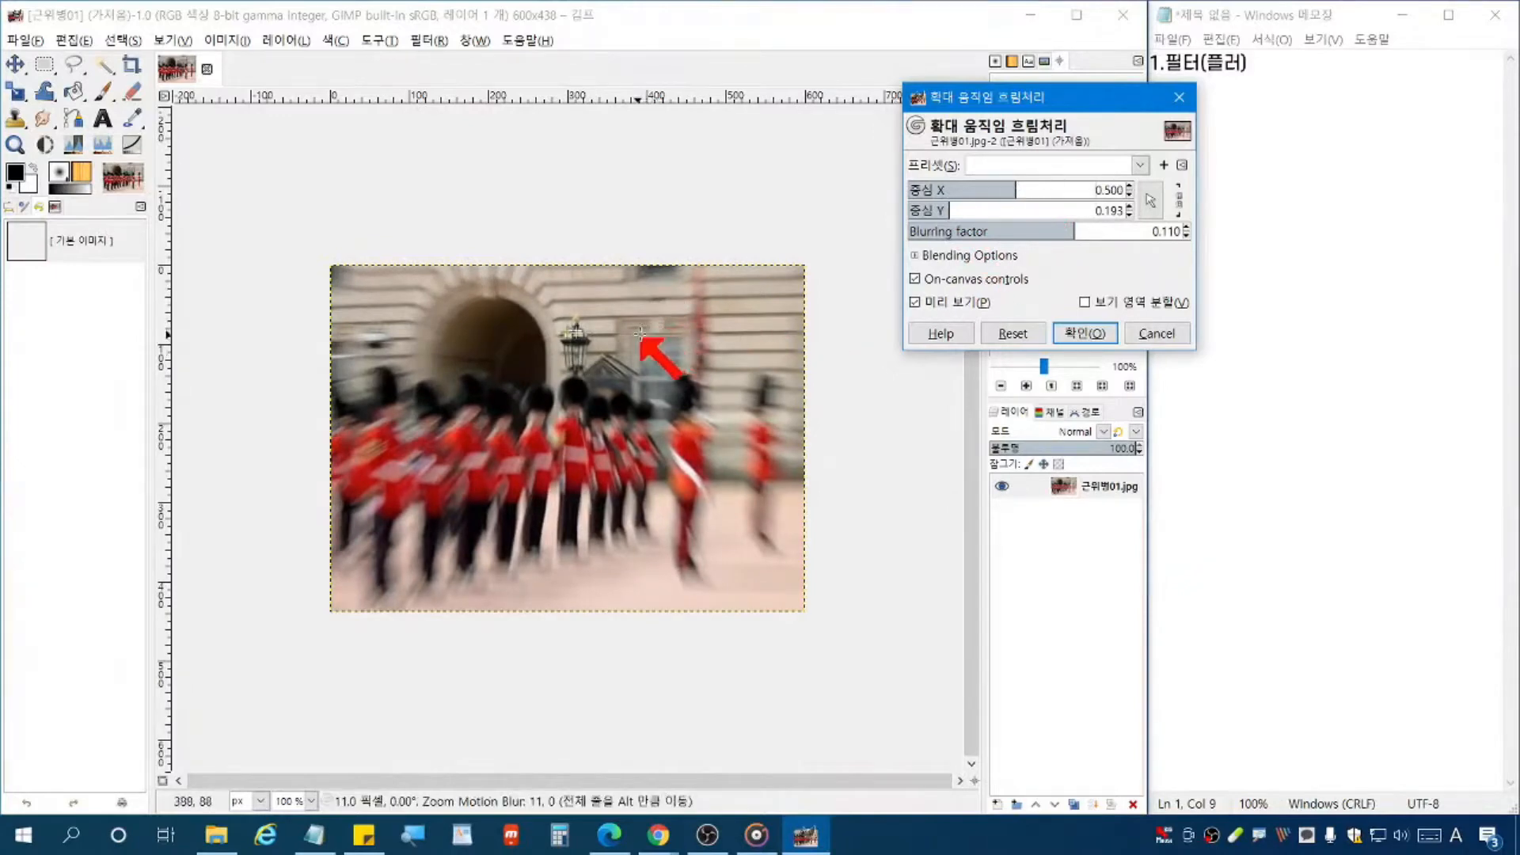
left_click_drag(968, 212, 1001, 207)
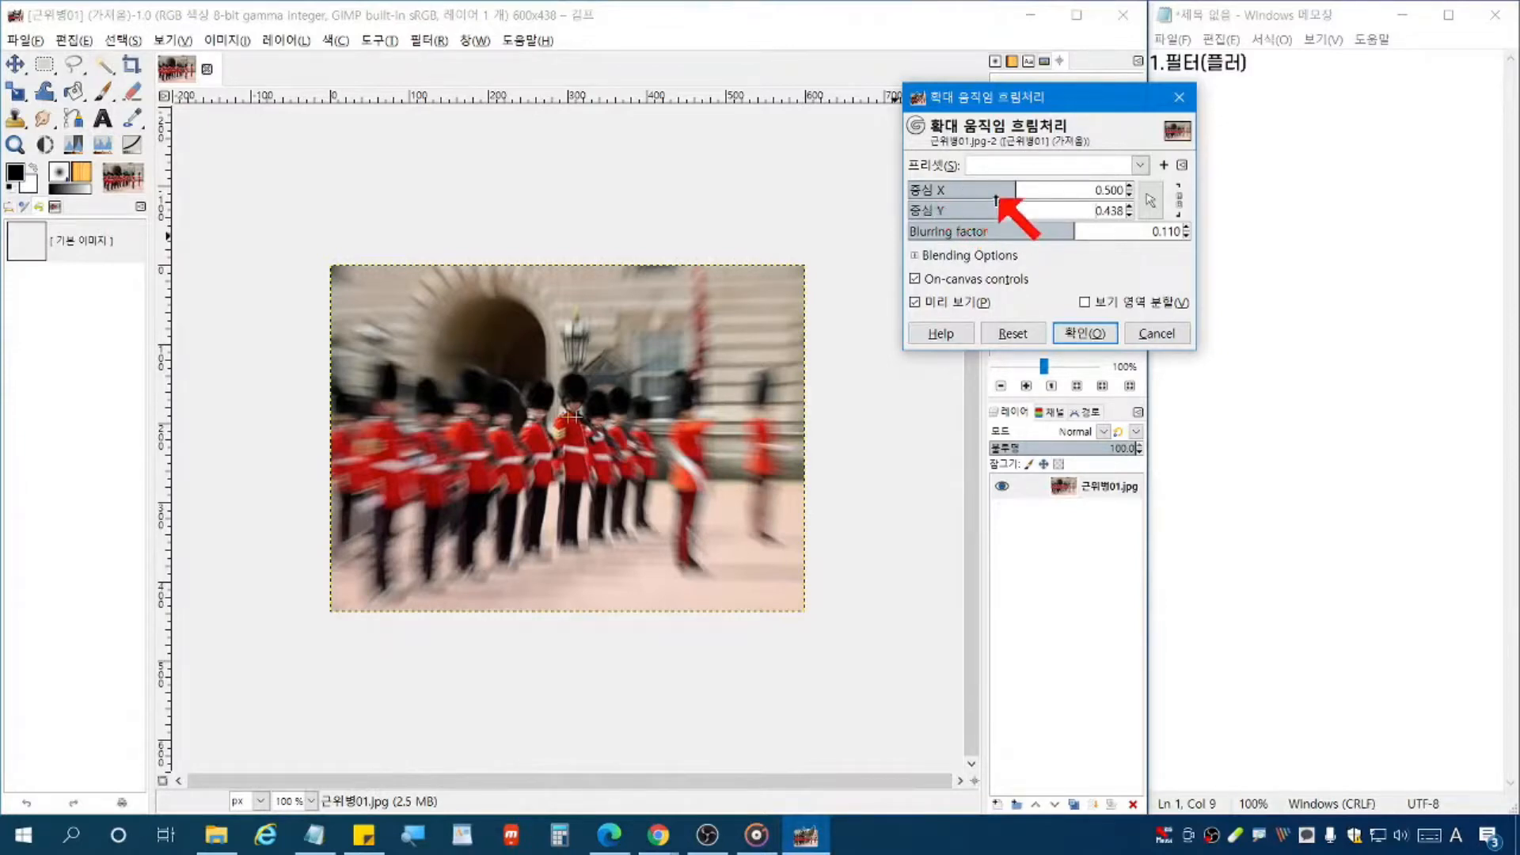
left_click(1046, 233)
left_click_drag(1046, 233, 1110, 243)
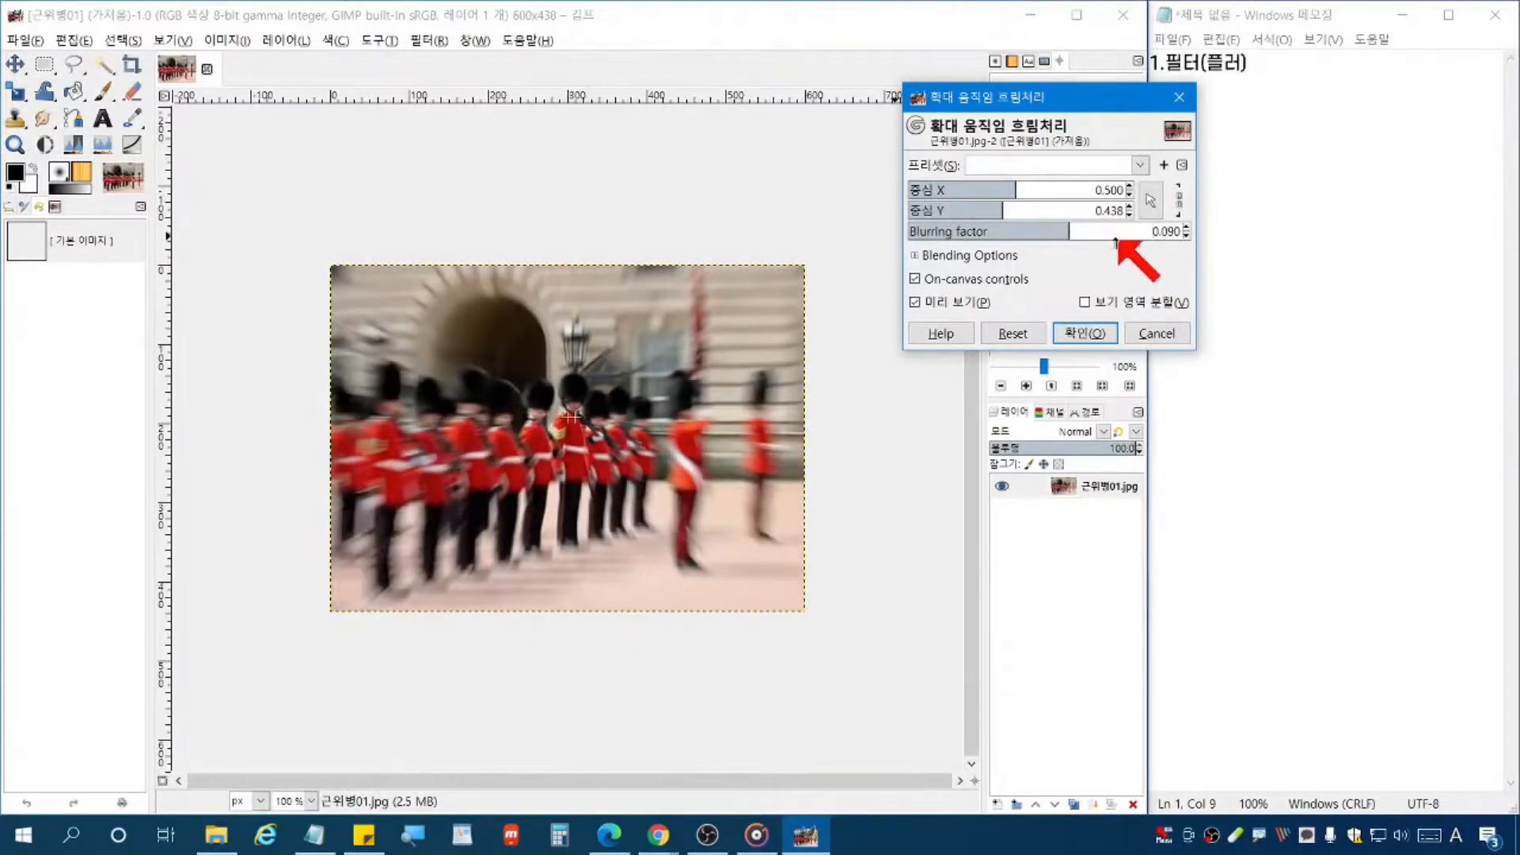
Step: Reset the zoom motion blur settings to their defaults and apply the filter
left_click(998, 335)
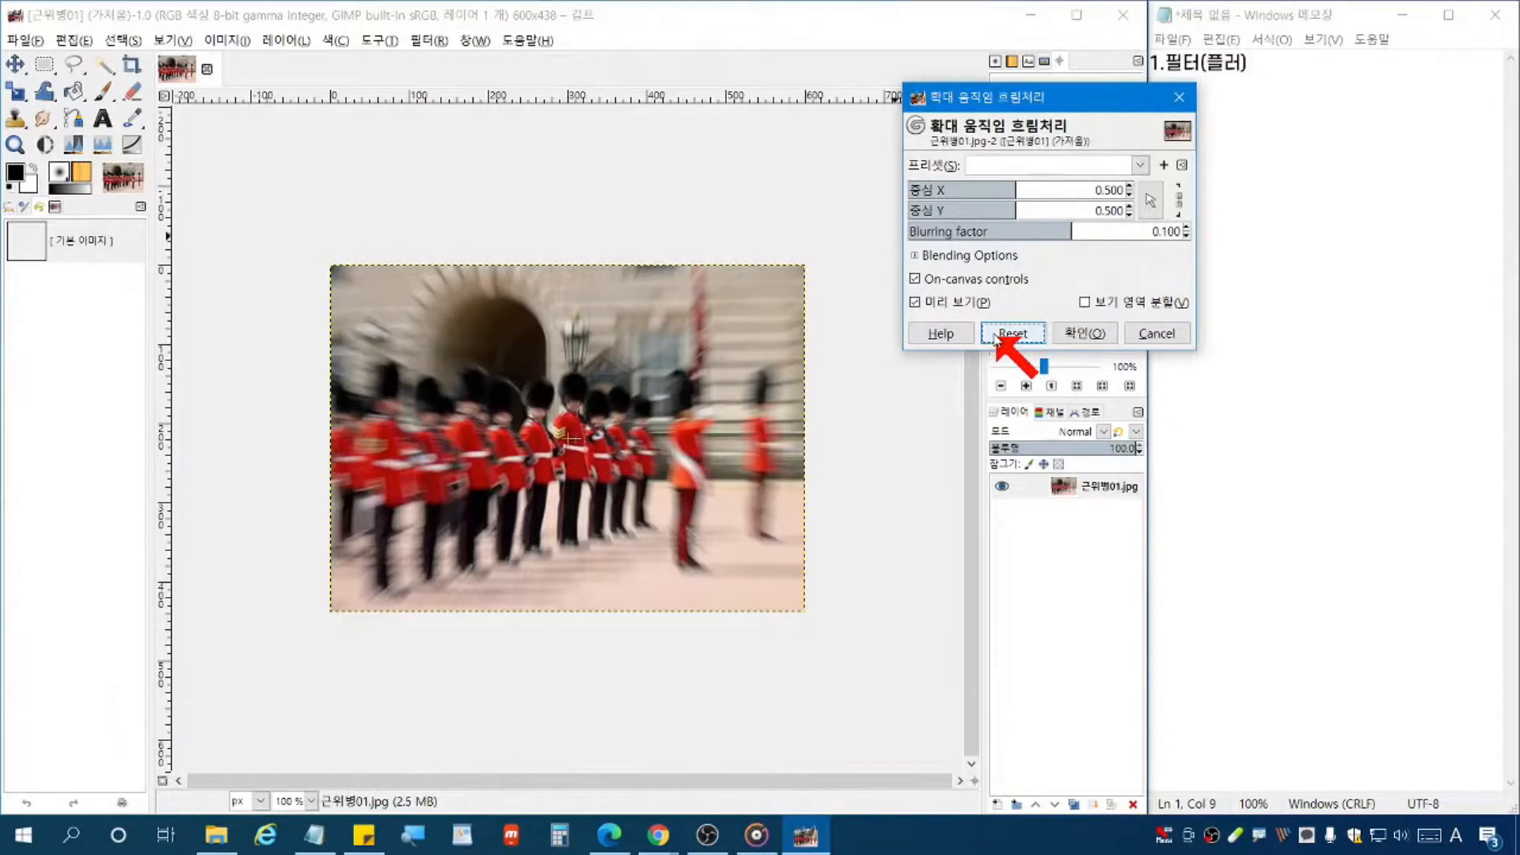
left_click(1065, 335)
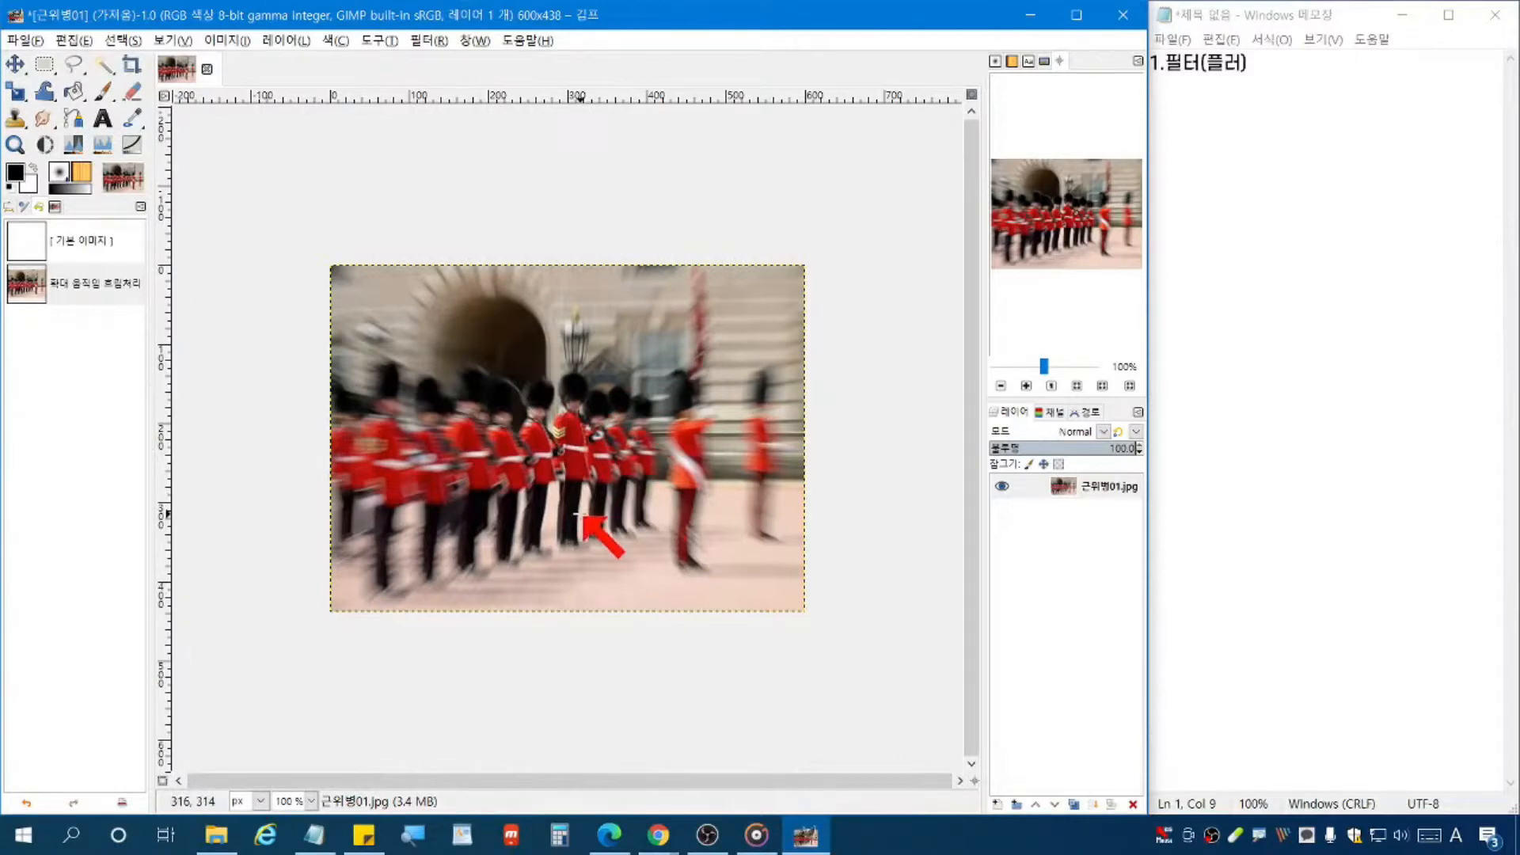
Step: Close the blurred image discarding its changes, and reopen 근위병01.jpg from the 김프 folder
left_click(207, 70)
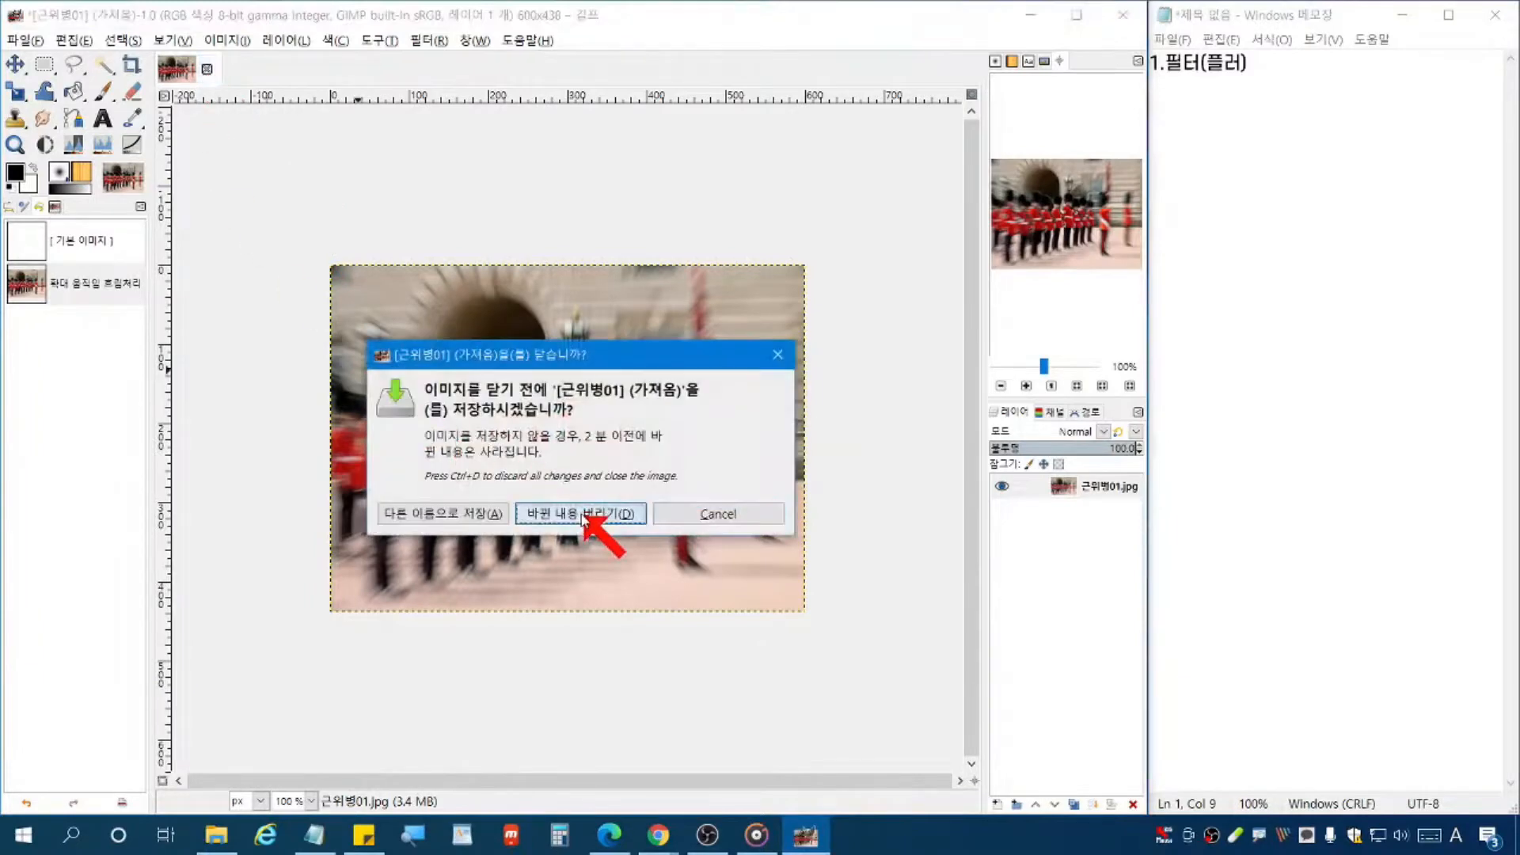
left_click(583, 519)
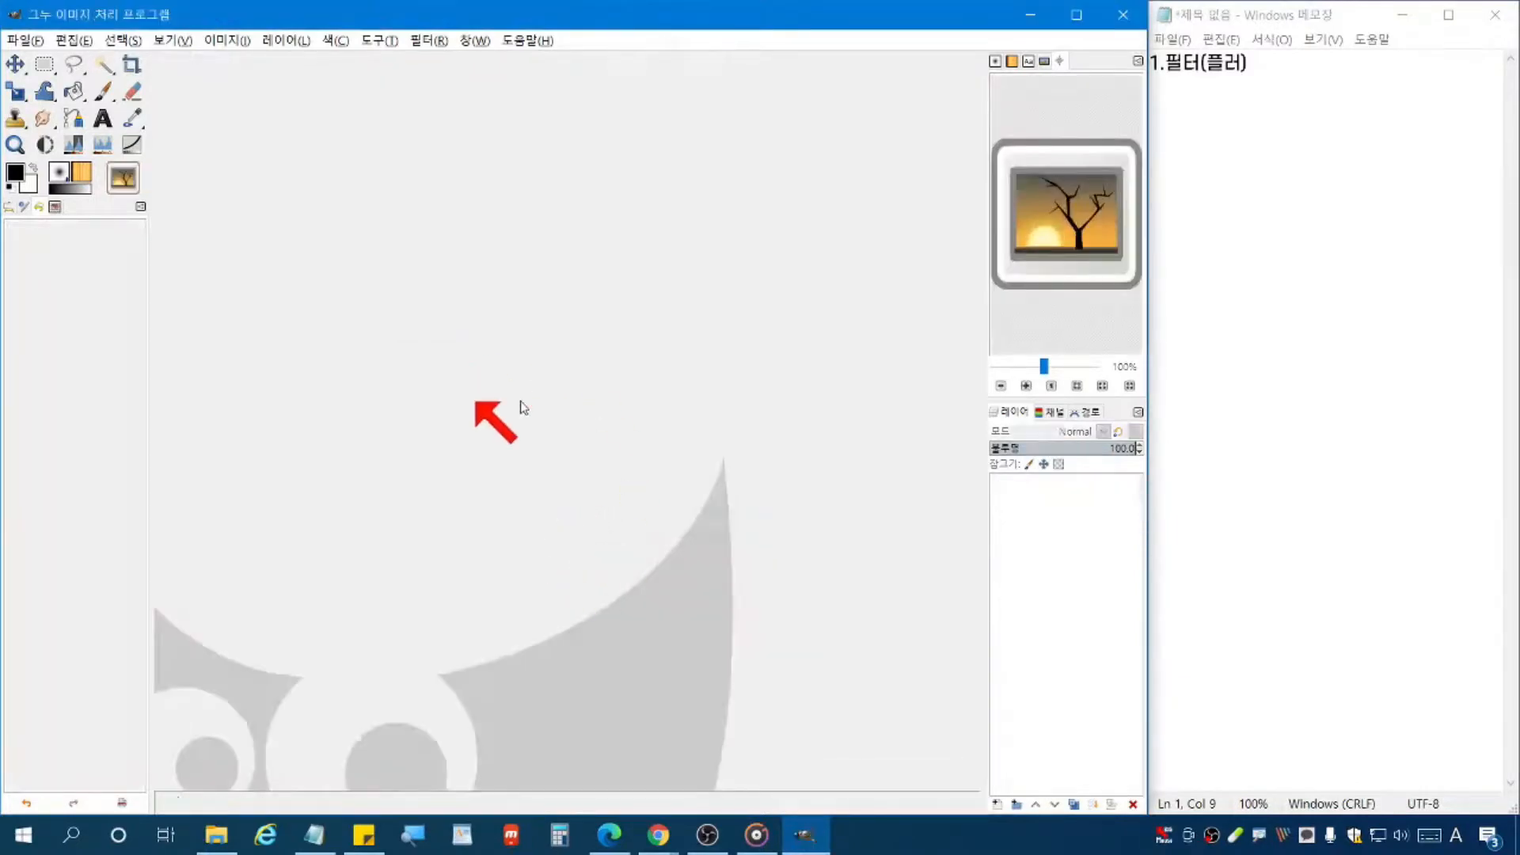
key("ctrl+o")
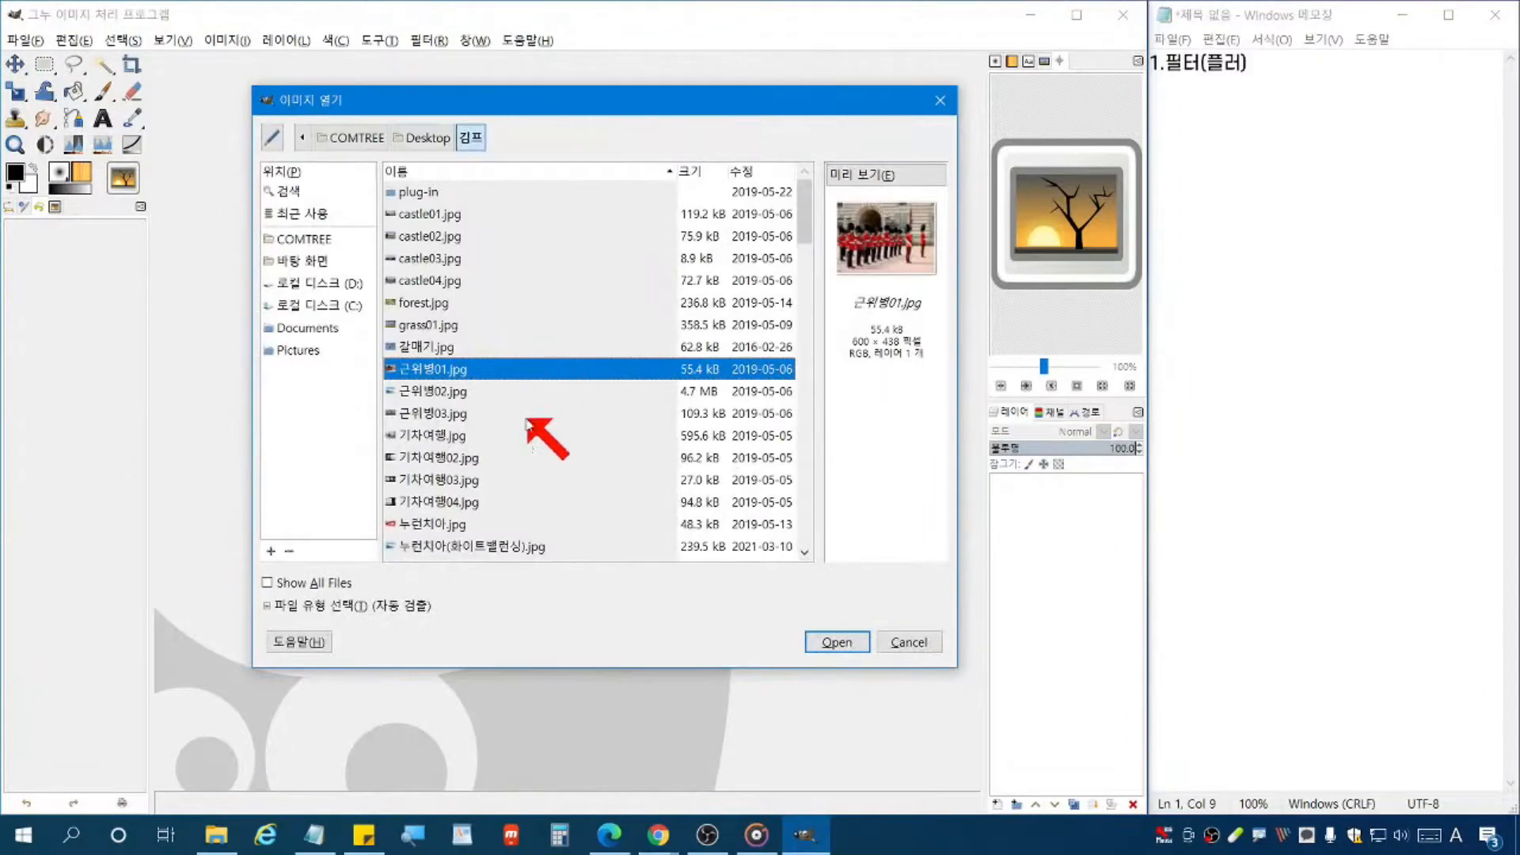
double_click(420, 368)
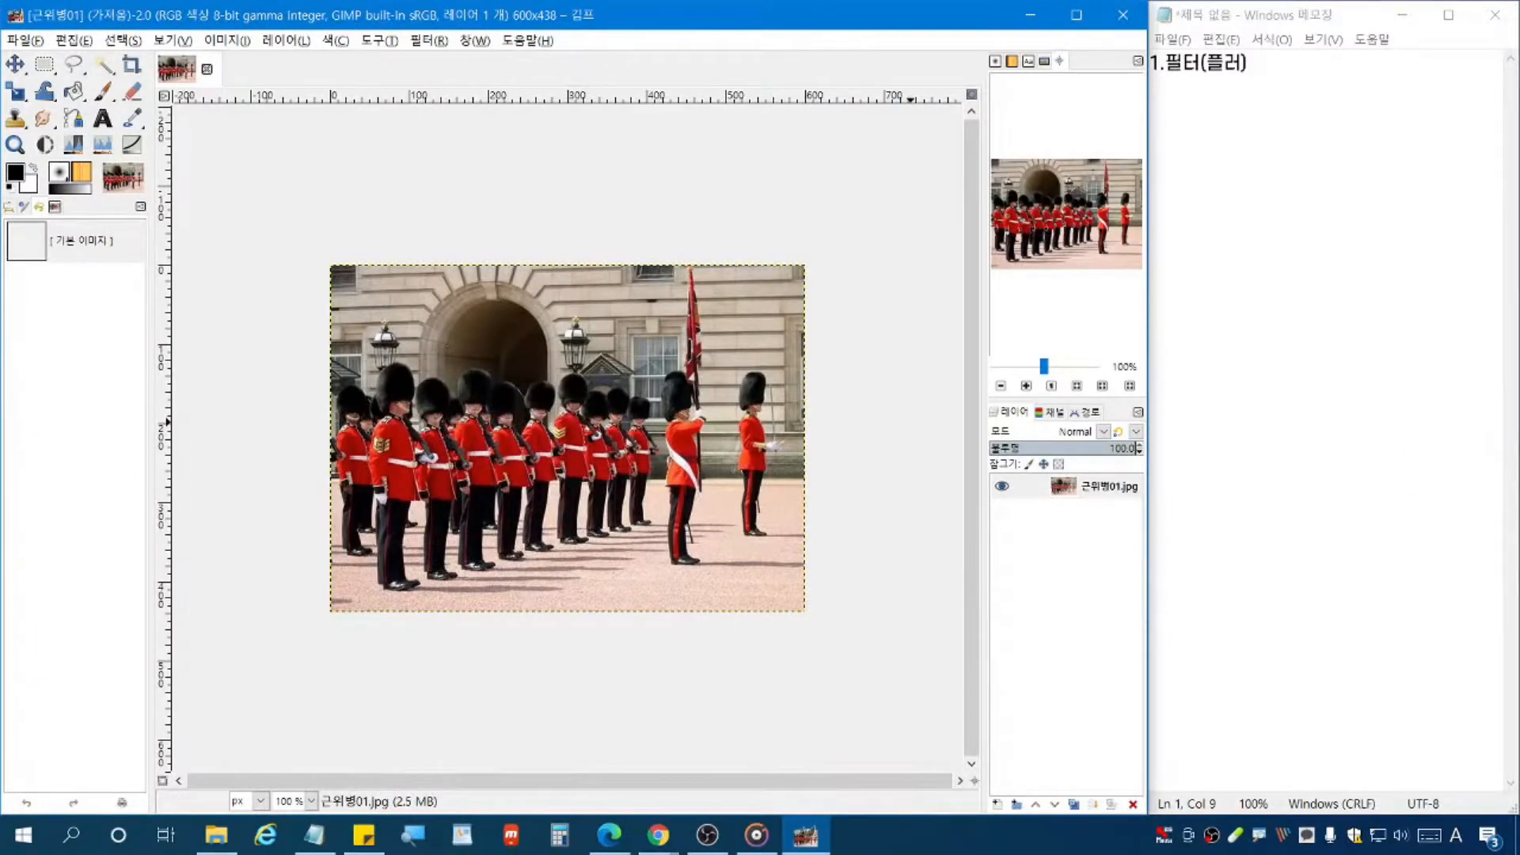
Step: Duplicate the 근위병01.jpg layer
left_click(1079, 493)
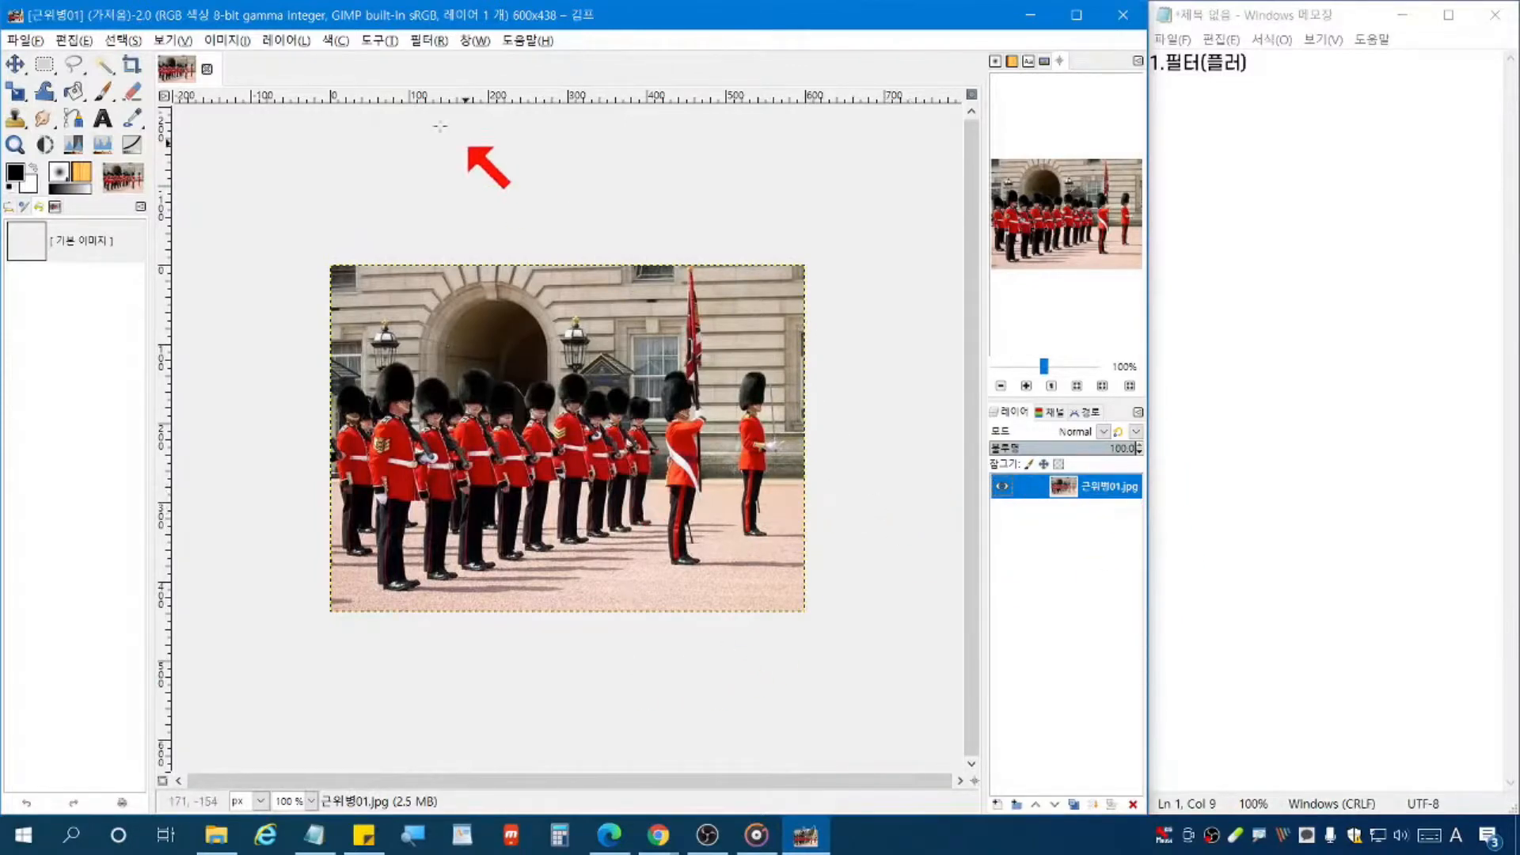
left_click(286, 40)
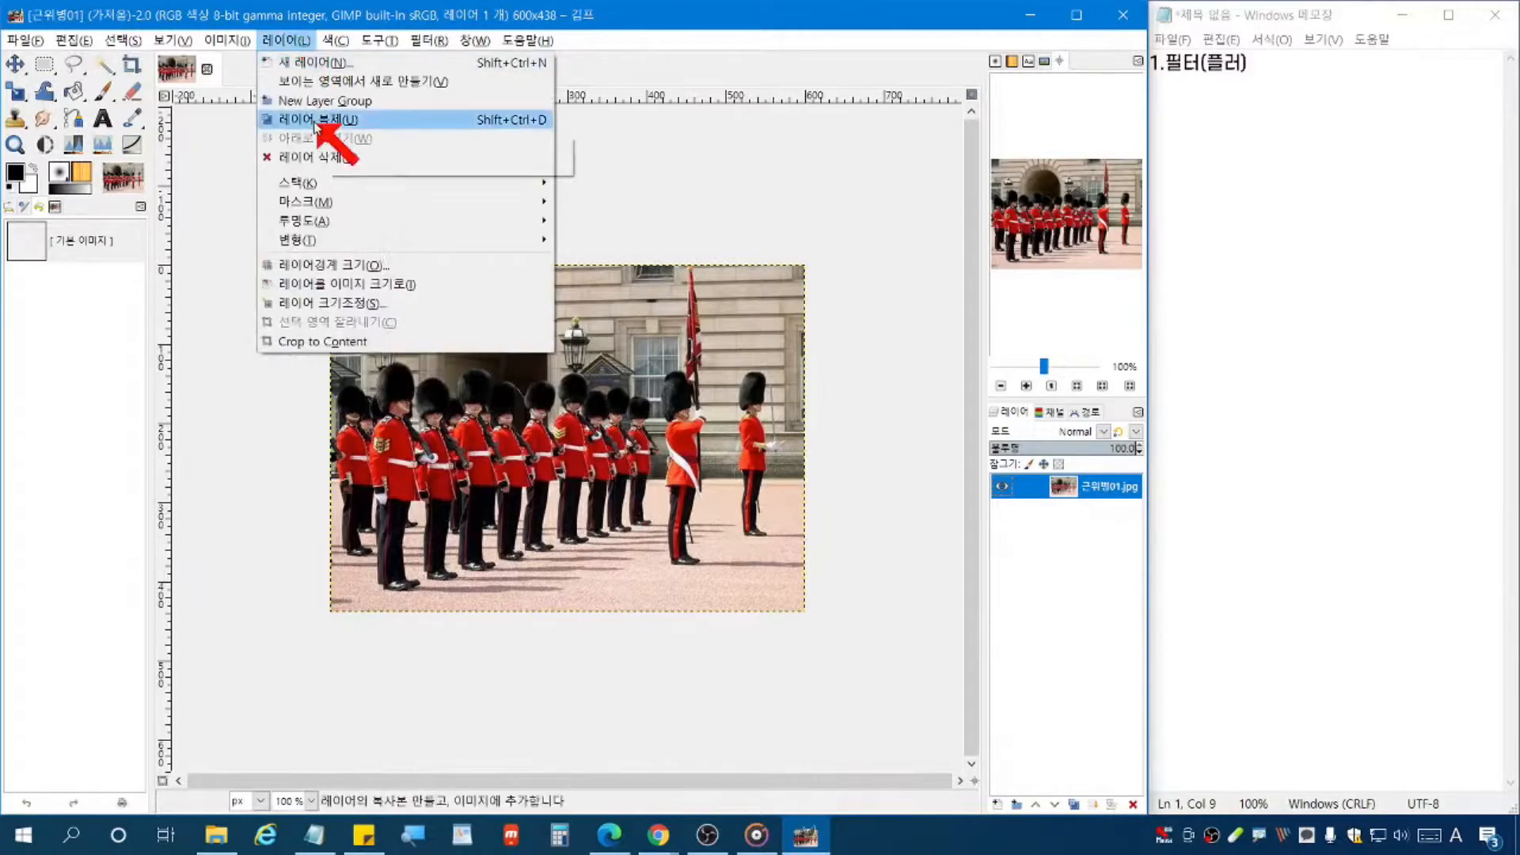
left_click(1116, 499)
right_click(1116, 497)
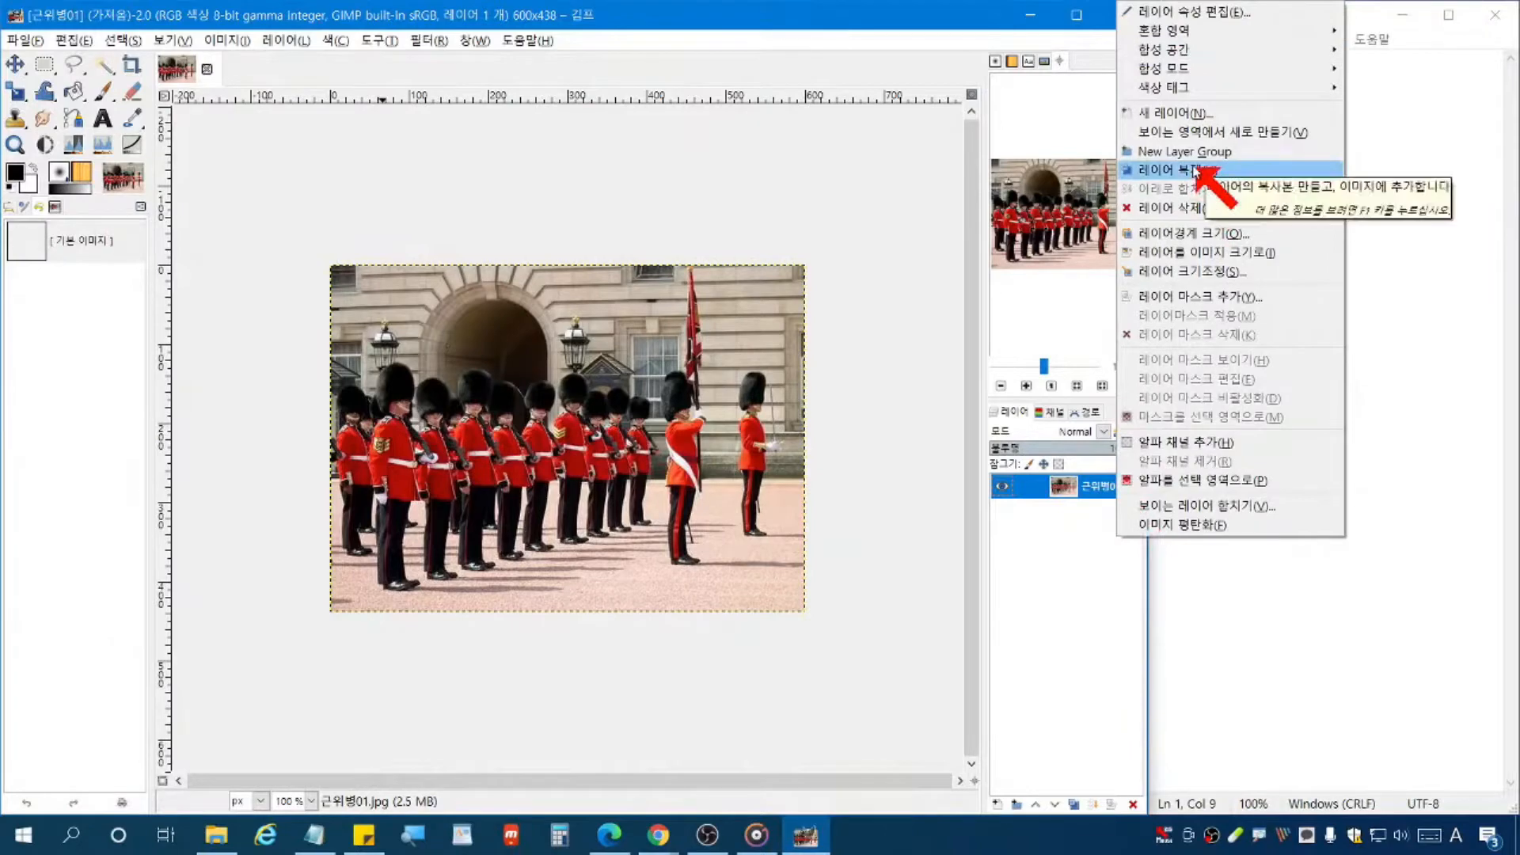
left_click(696, 54)
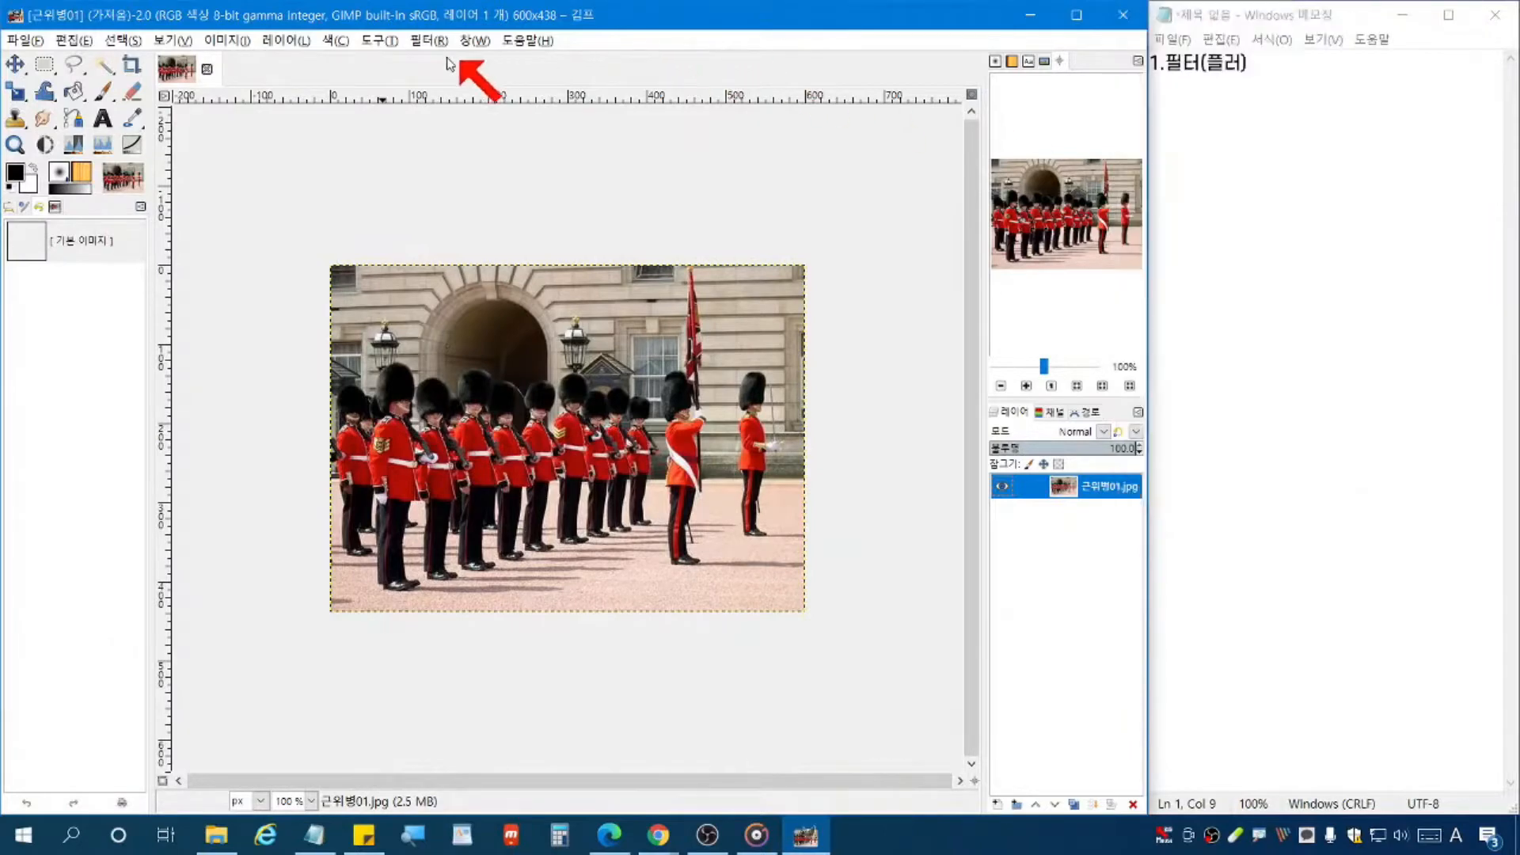
left_click(287, 39)
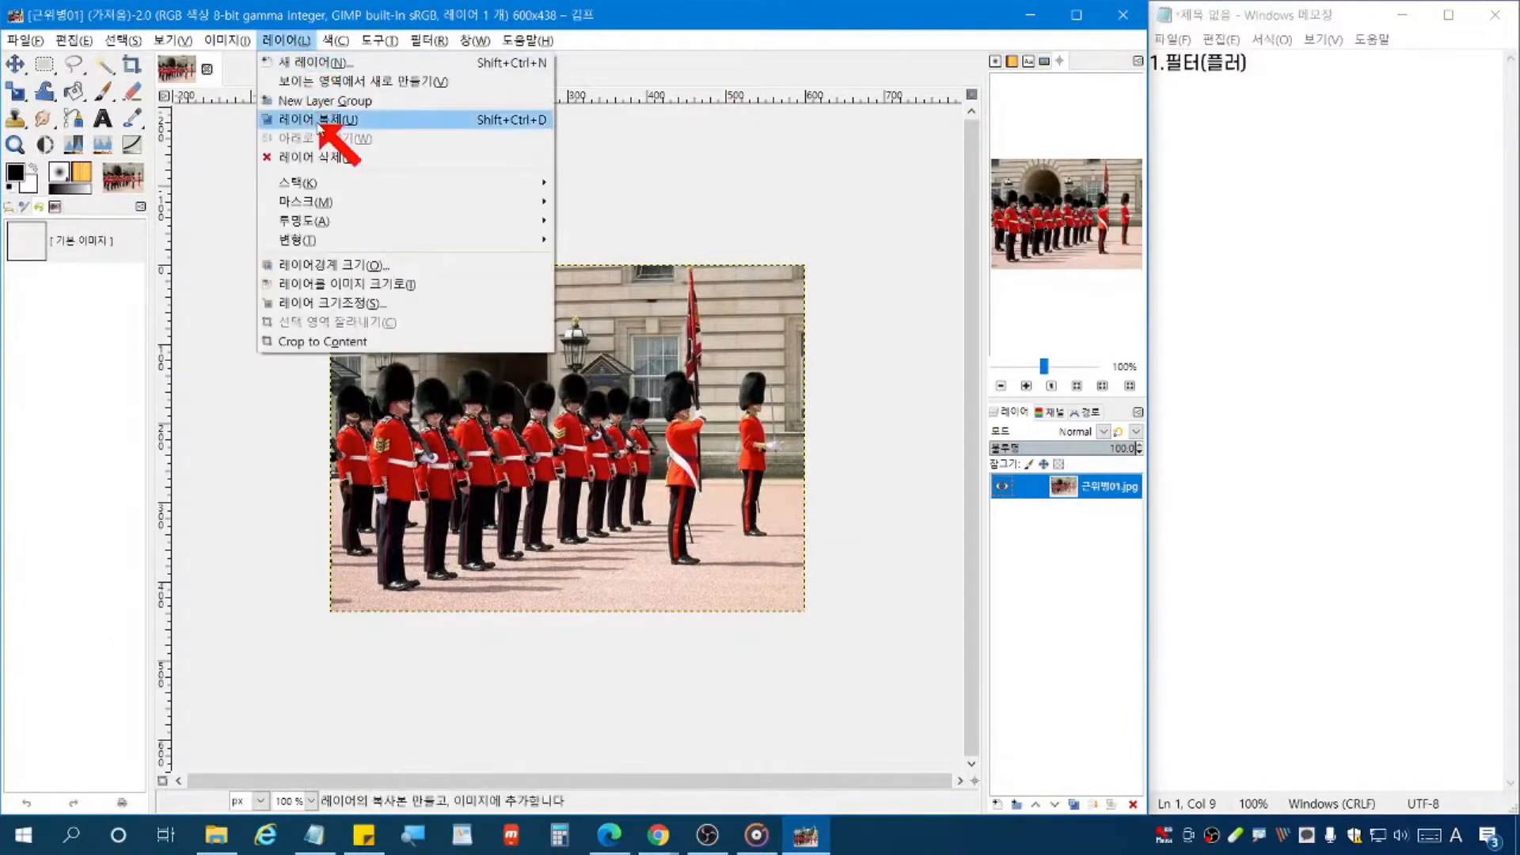
left_click(321, 121)
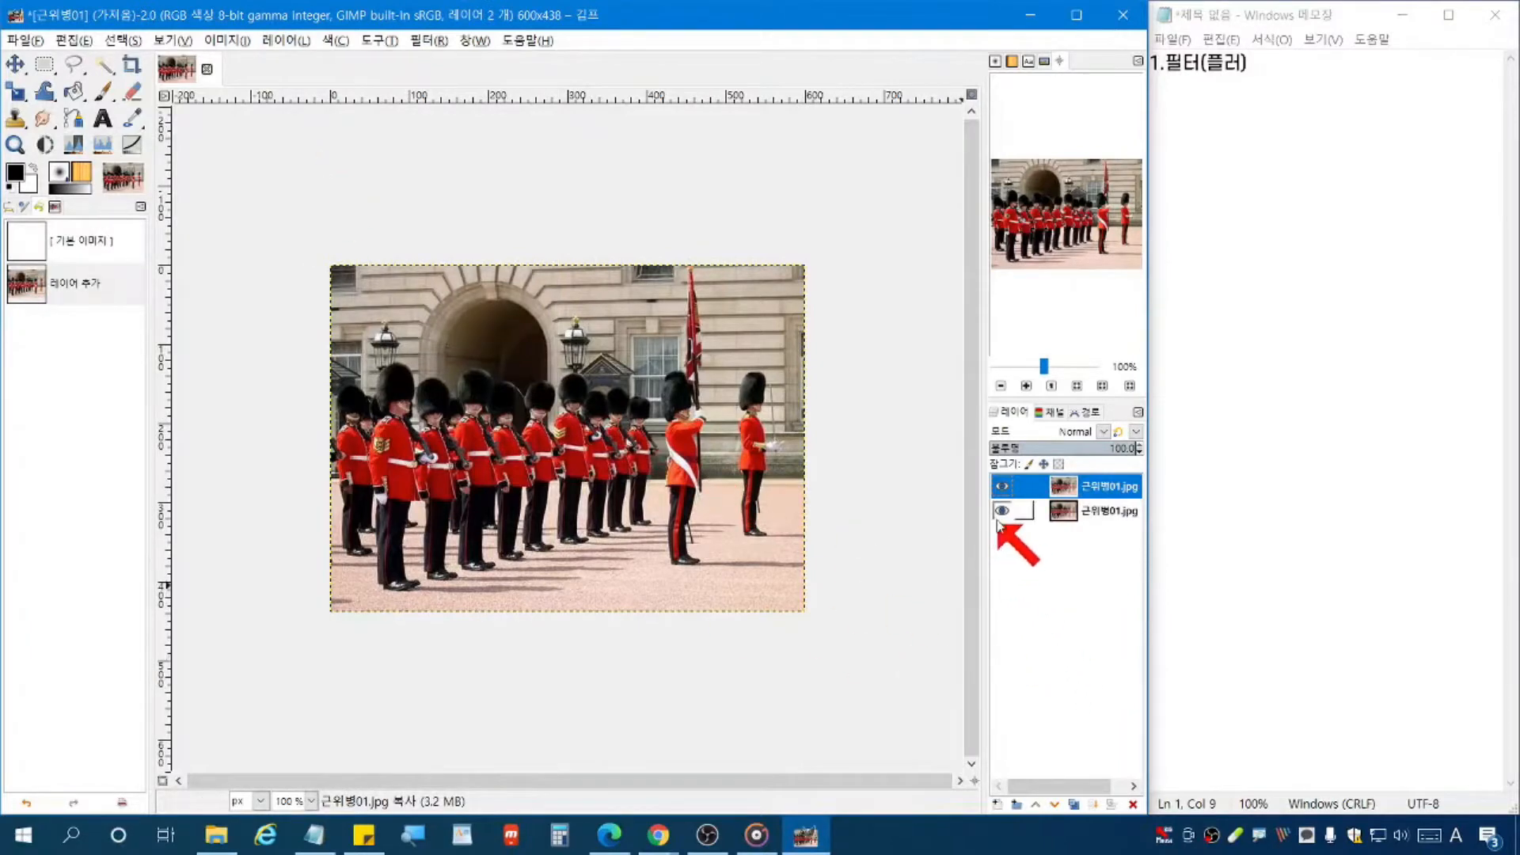
Step: Hide and show the two layers in turn to check each one's content, leaving both visible
left_click(1002, 486)
left_click(1002, 511)
left_click(1002, 510)
left_click(1002, 510)
left_click(1002, 488)
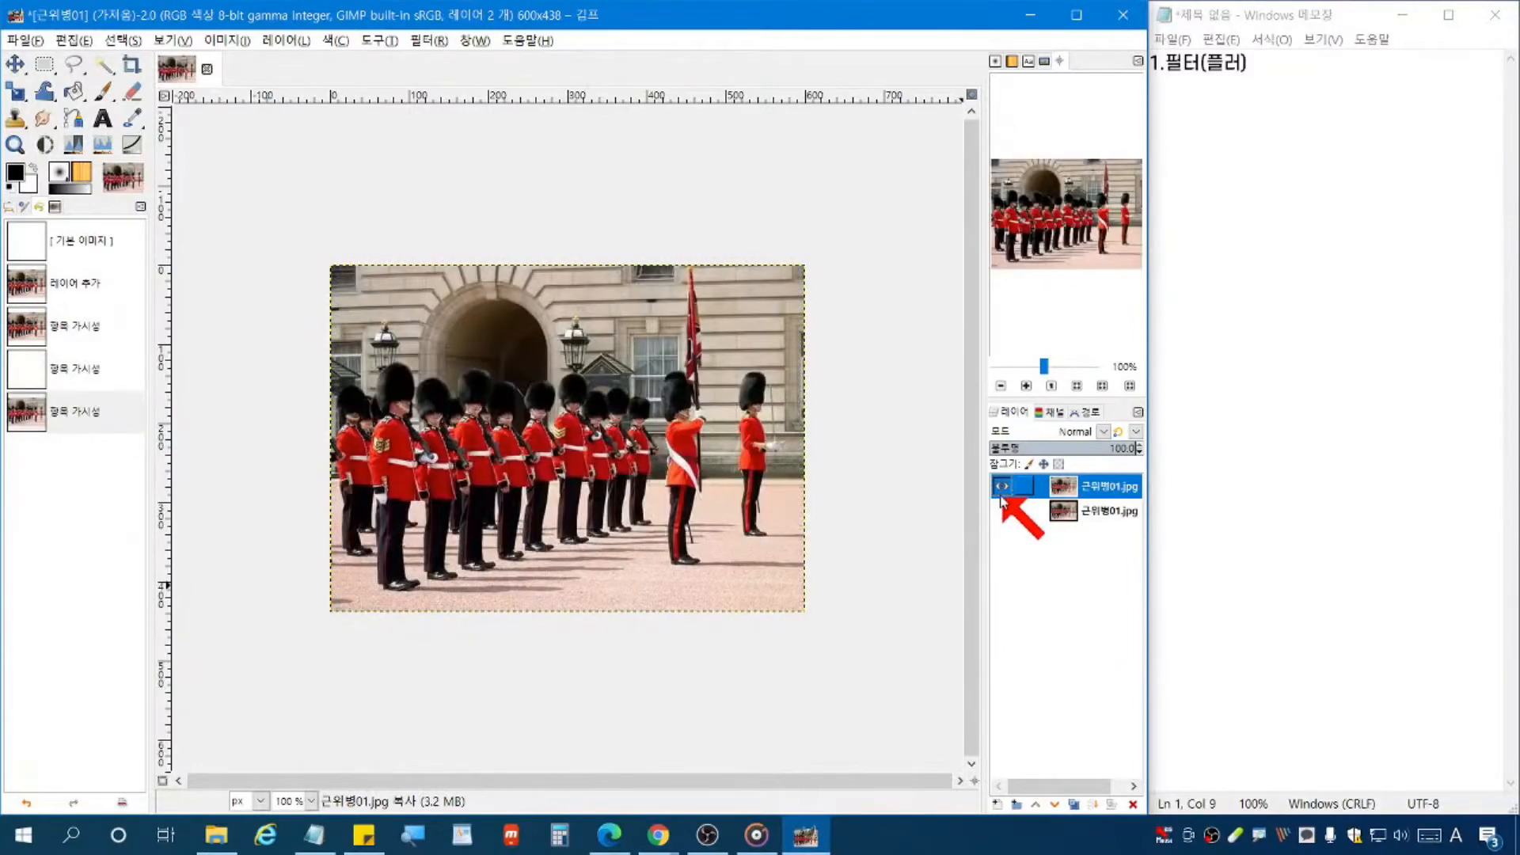
left_click(1002, 488)
left_click(1002, 488)
left_click(1002, 488)
left_click(1001, 513)
left_click(1003, 486)
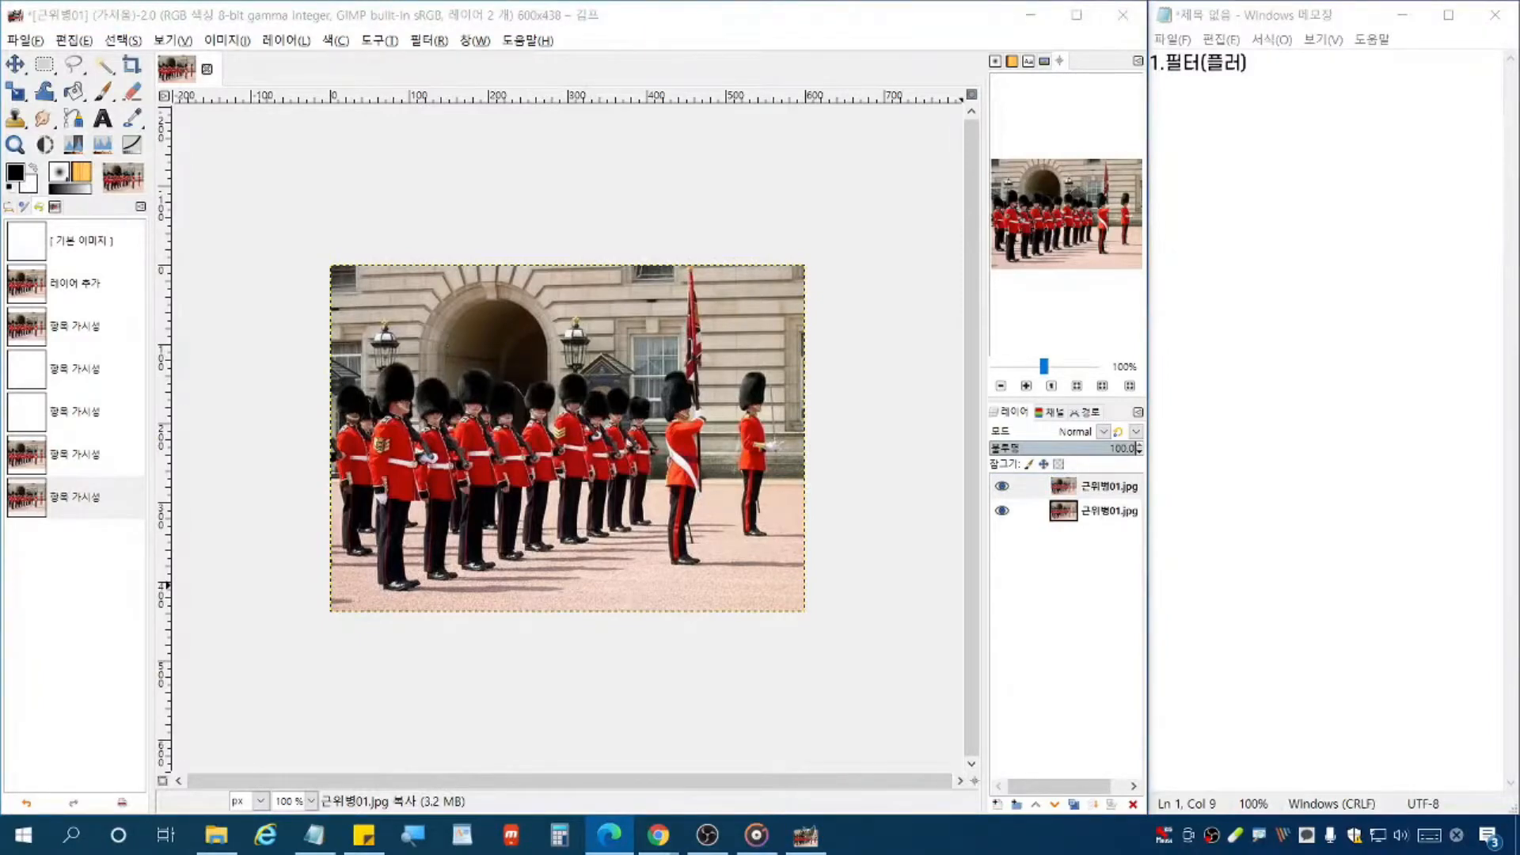
Step: Apply the zoom motion blur filter (확대 움직임 흐림처리) to the upper 근위병01.jpg layer with a blurring factor of 0.132
left_click(1042, 491)
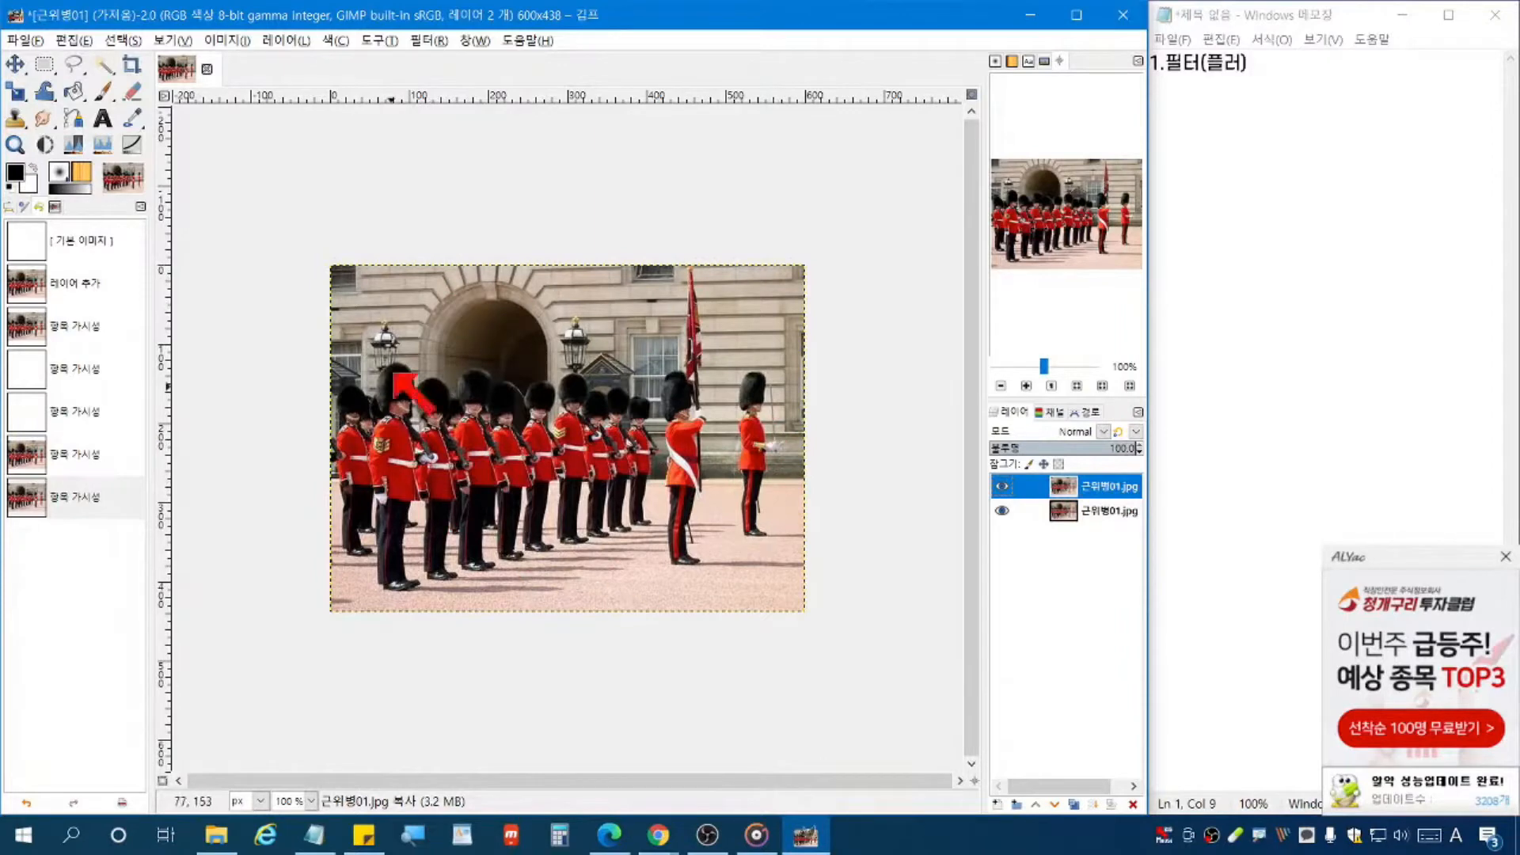
left_click(1506, 557)
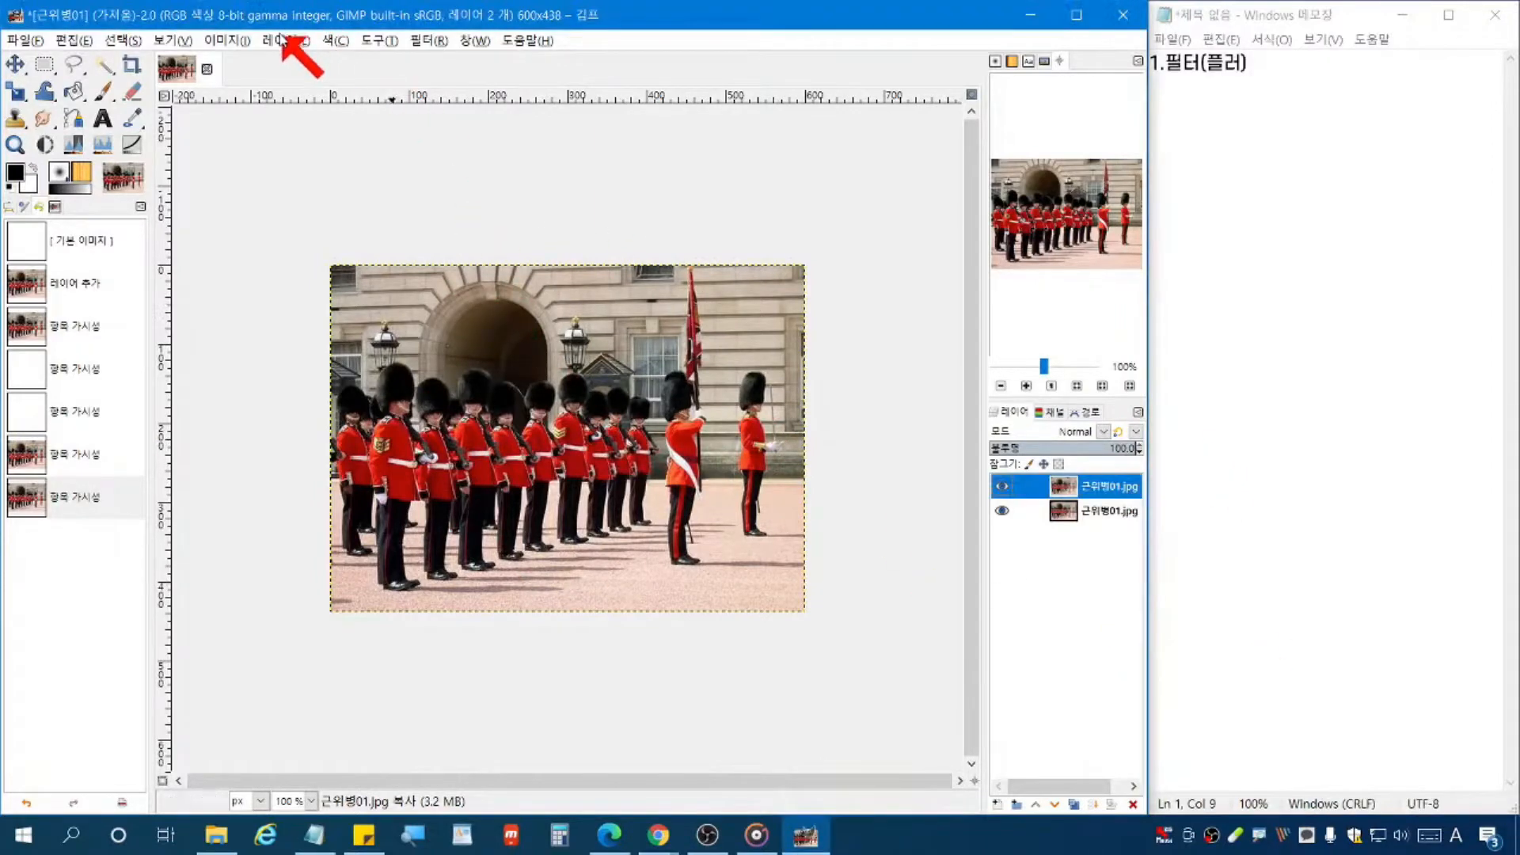
left_click(432, 41)
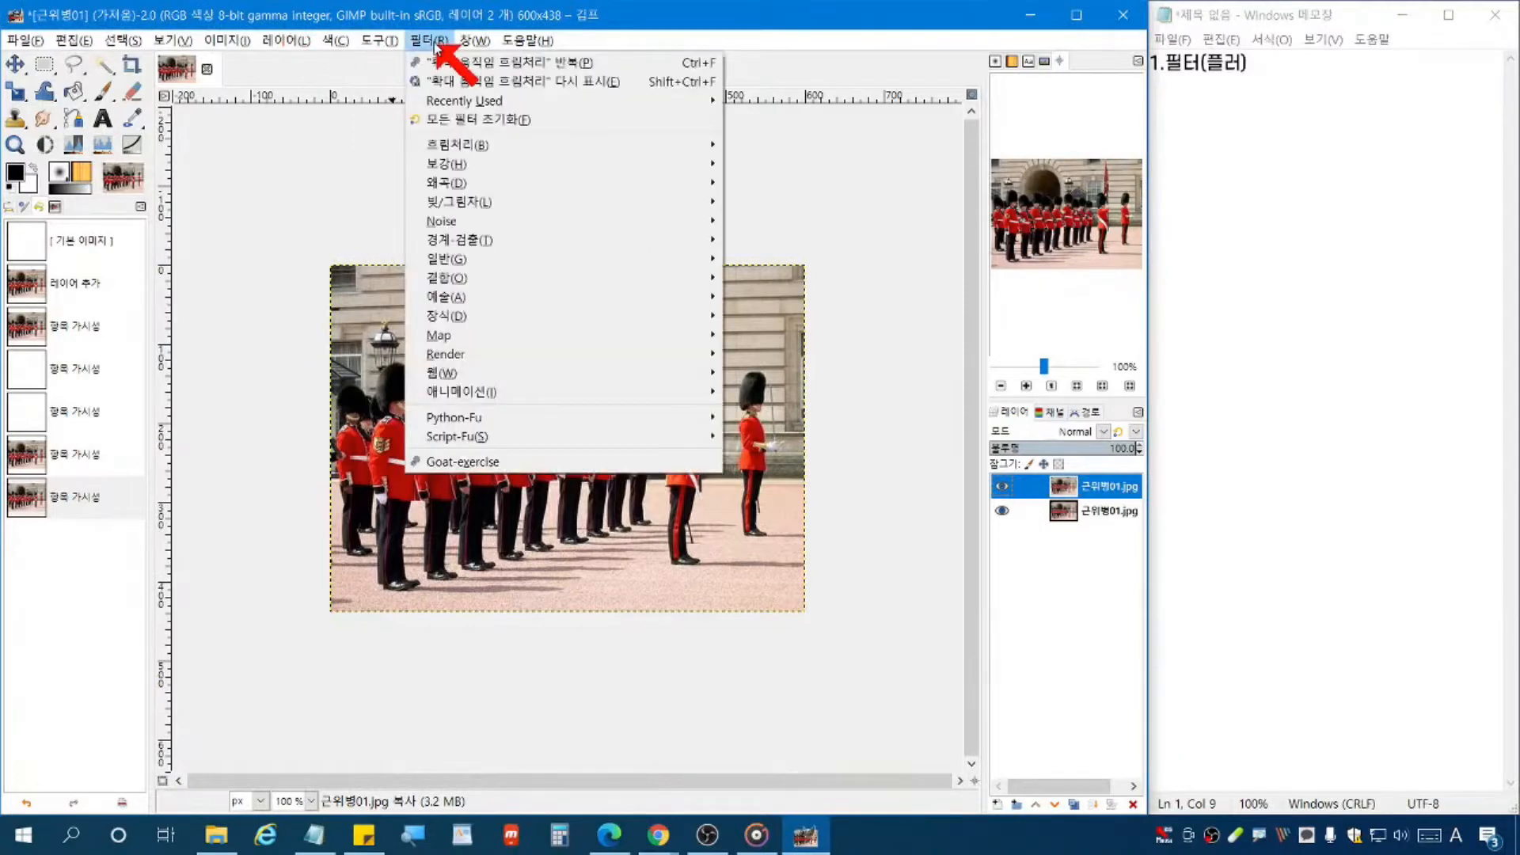
mouse_move(464, 147)
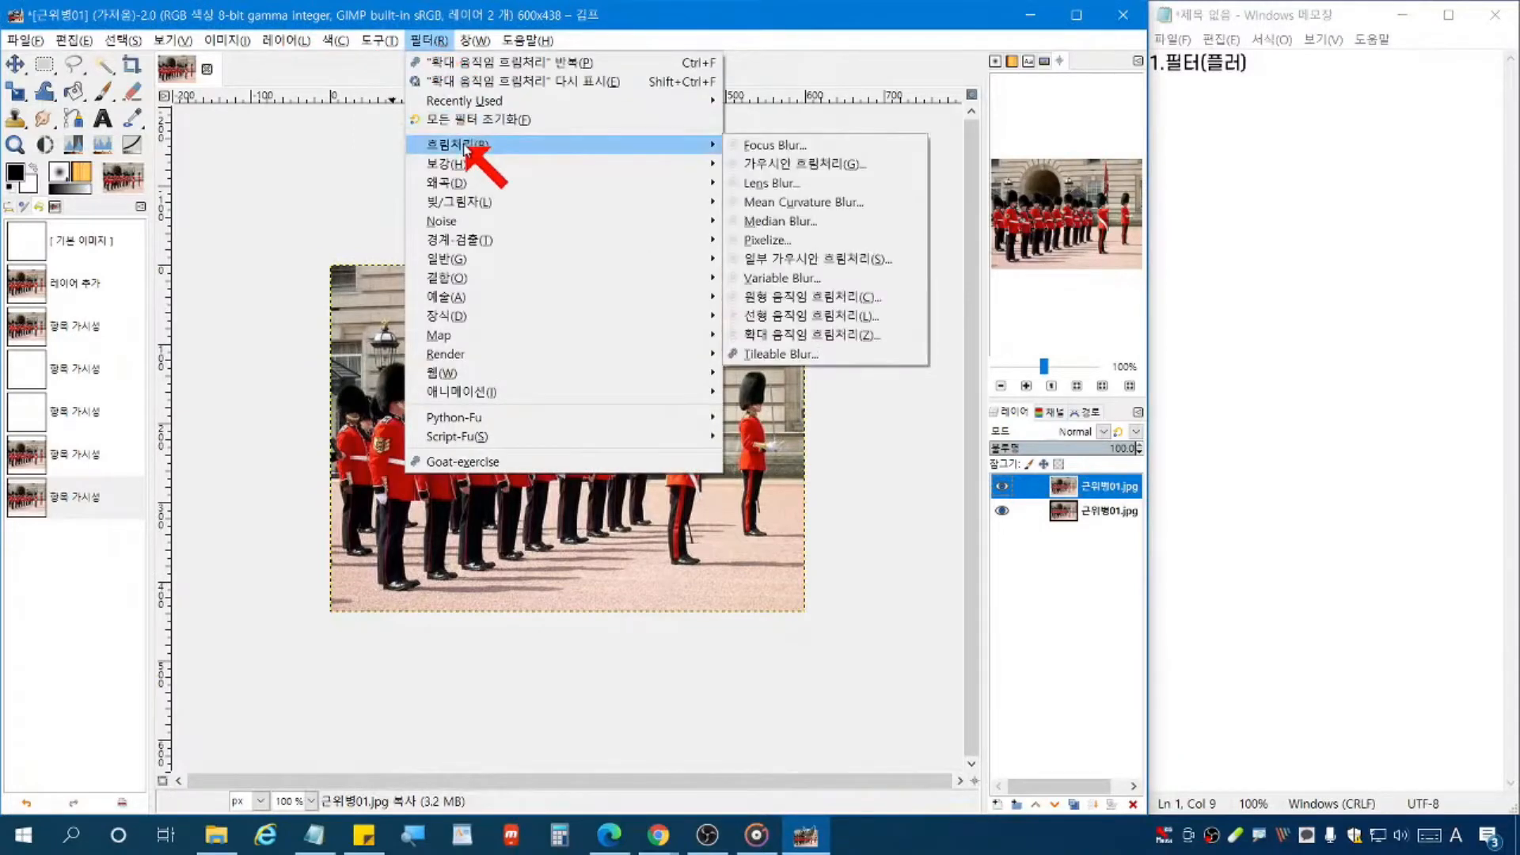
left_click(827, 336)
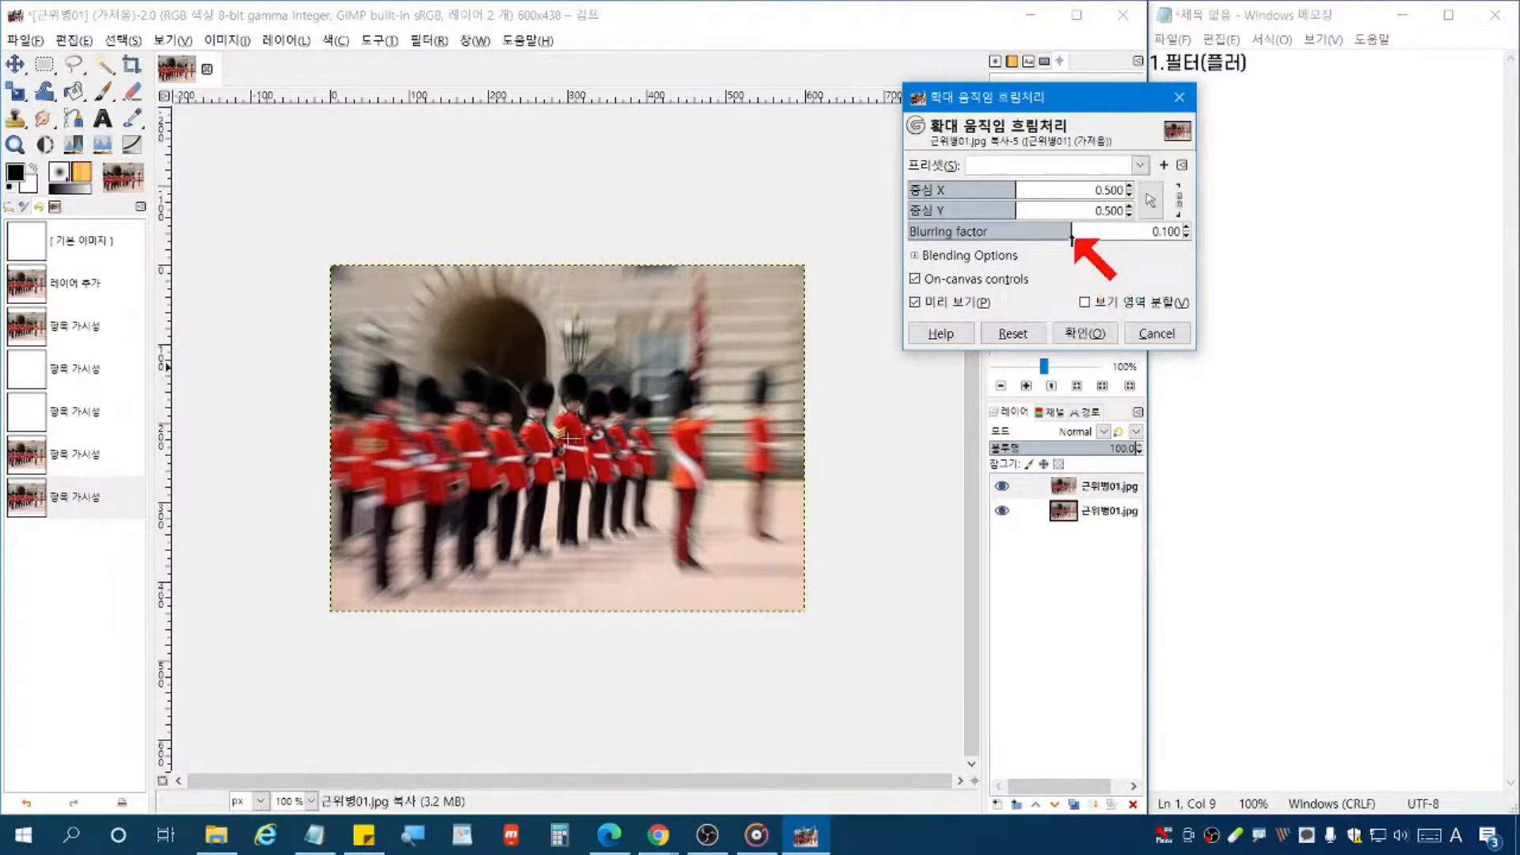
left_click_drag(1073, 242, 1080, 237)
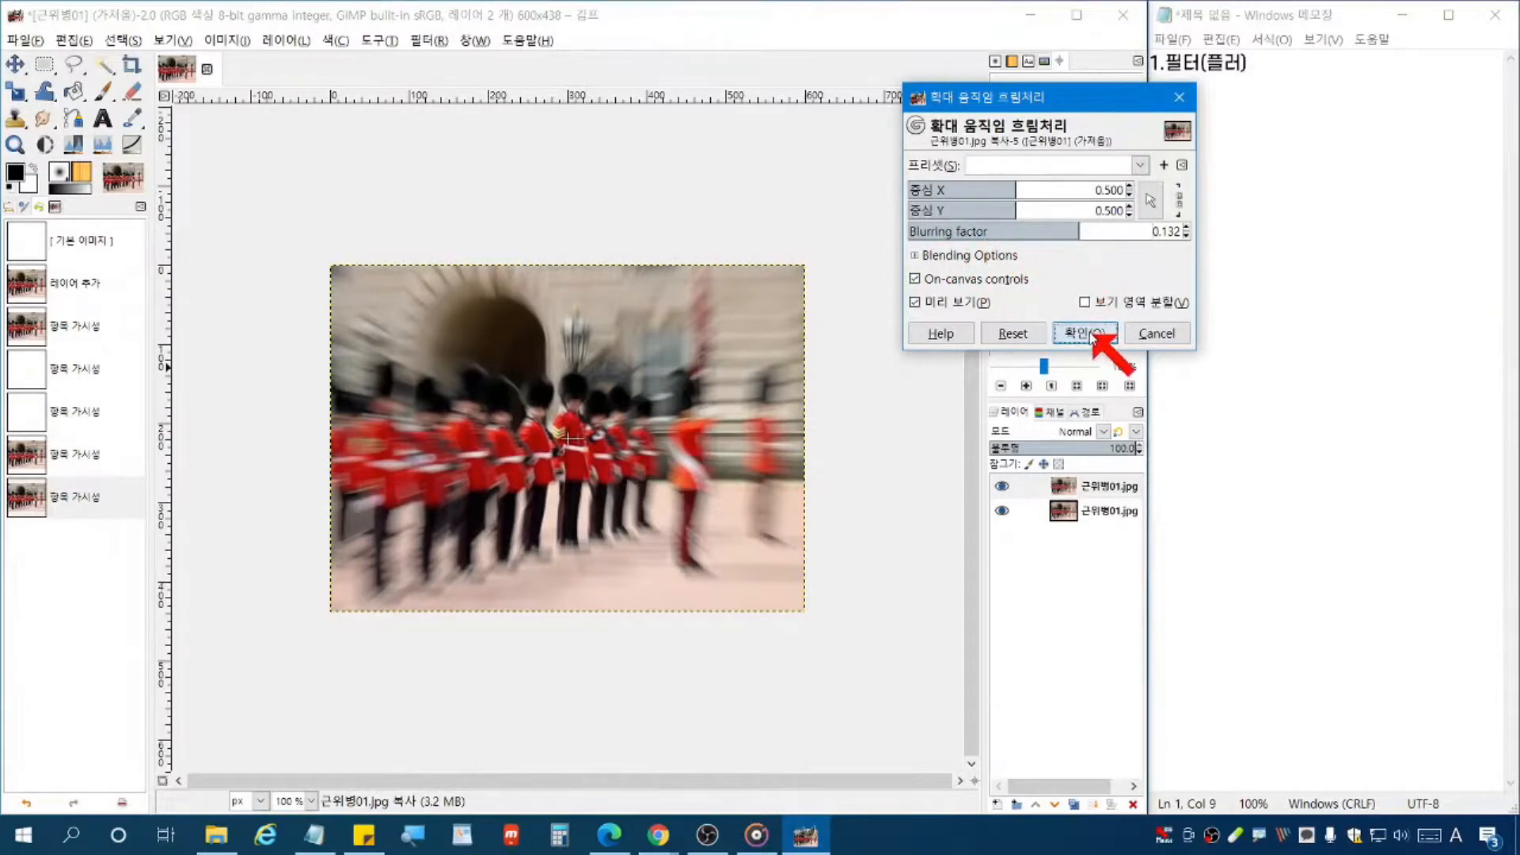
left_click(1091, 334)
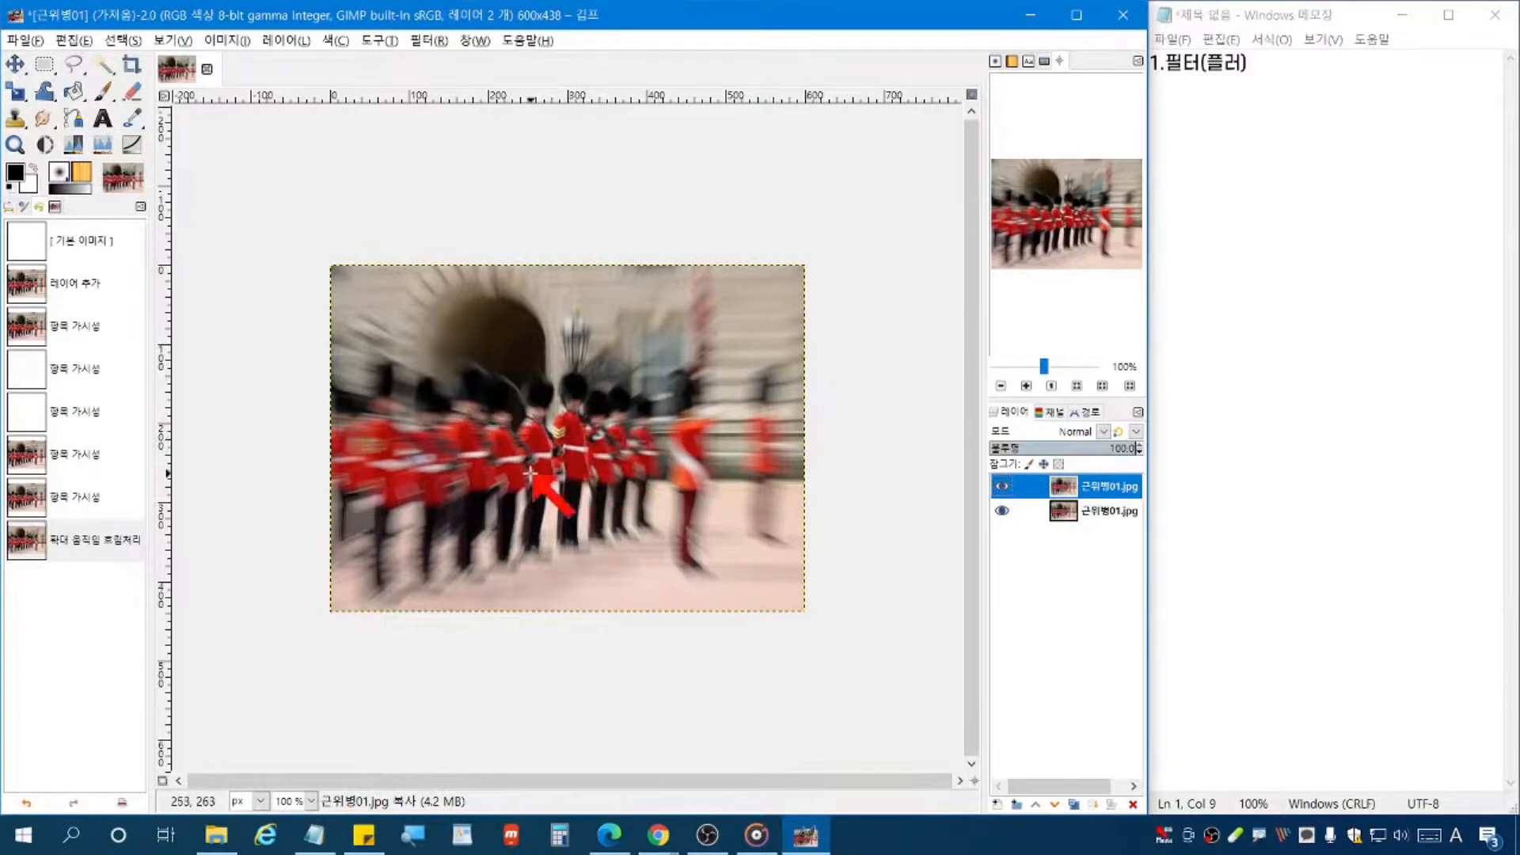
Step: Try twice to erase the blurred layer over the central guard, undoing each eraser stroke
left_click(131, 93)
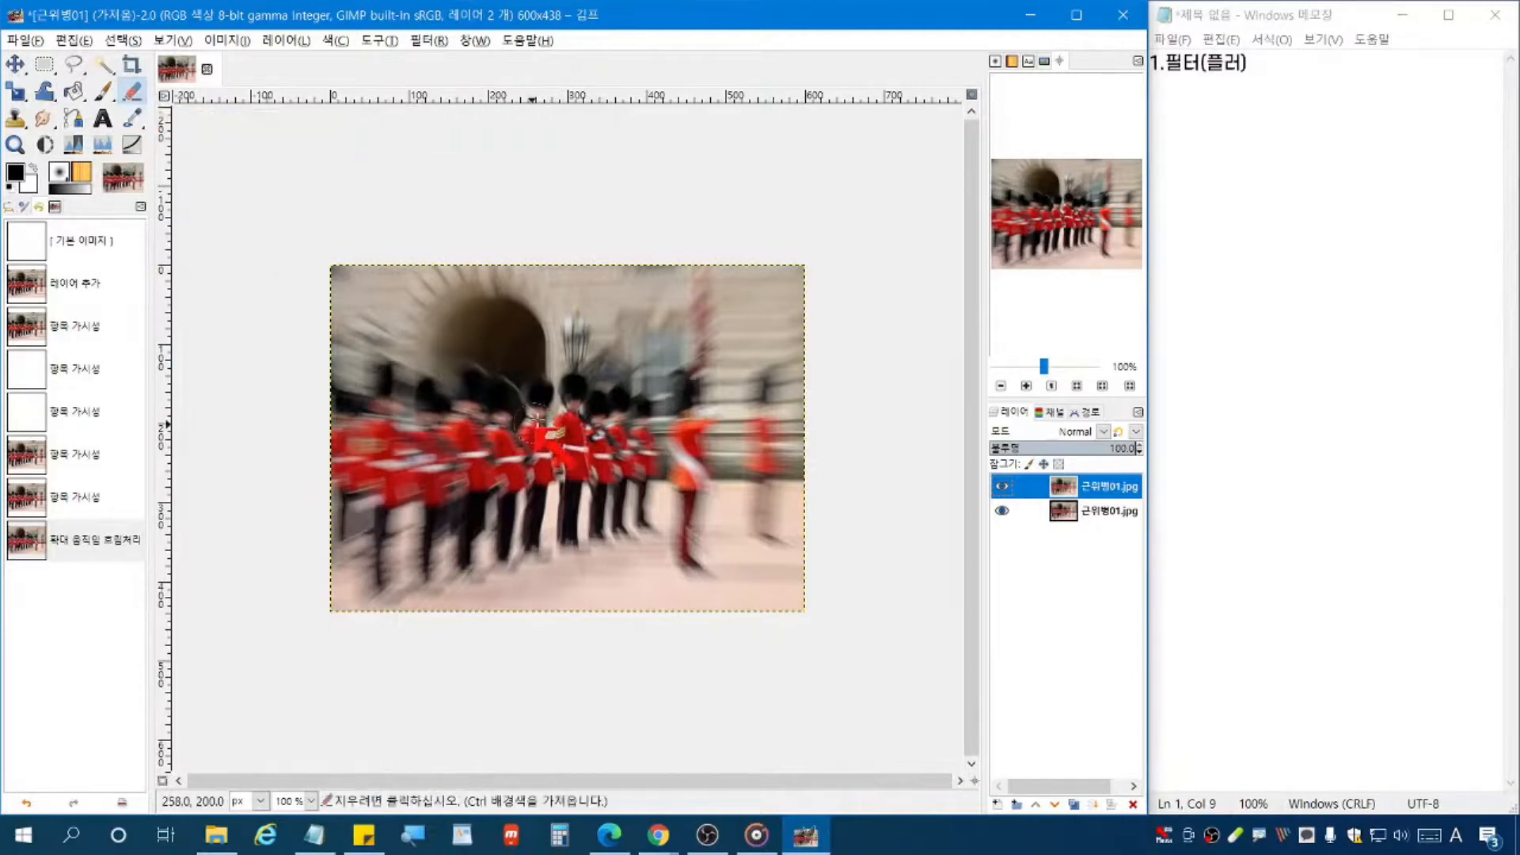
left_click_drag(566, 384, 563, 467)
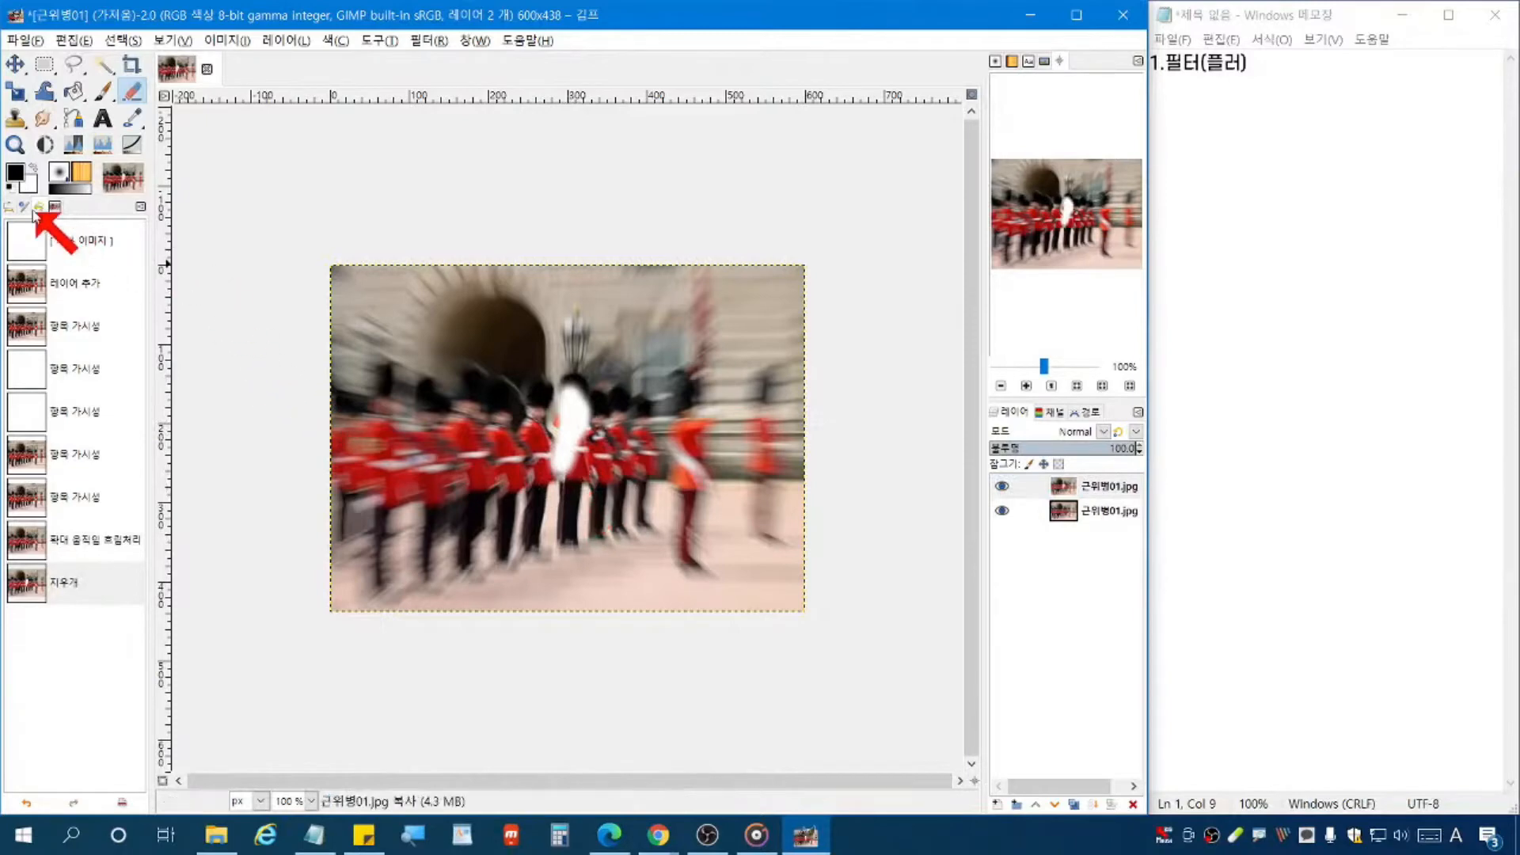
left_click(83, 538)
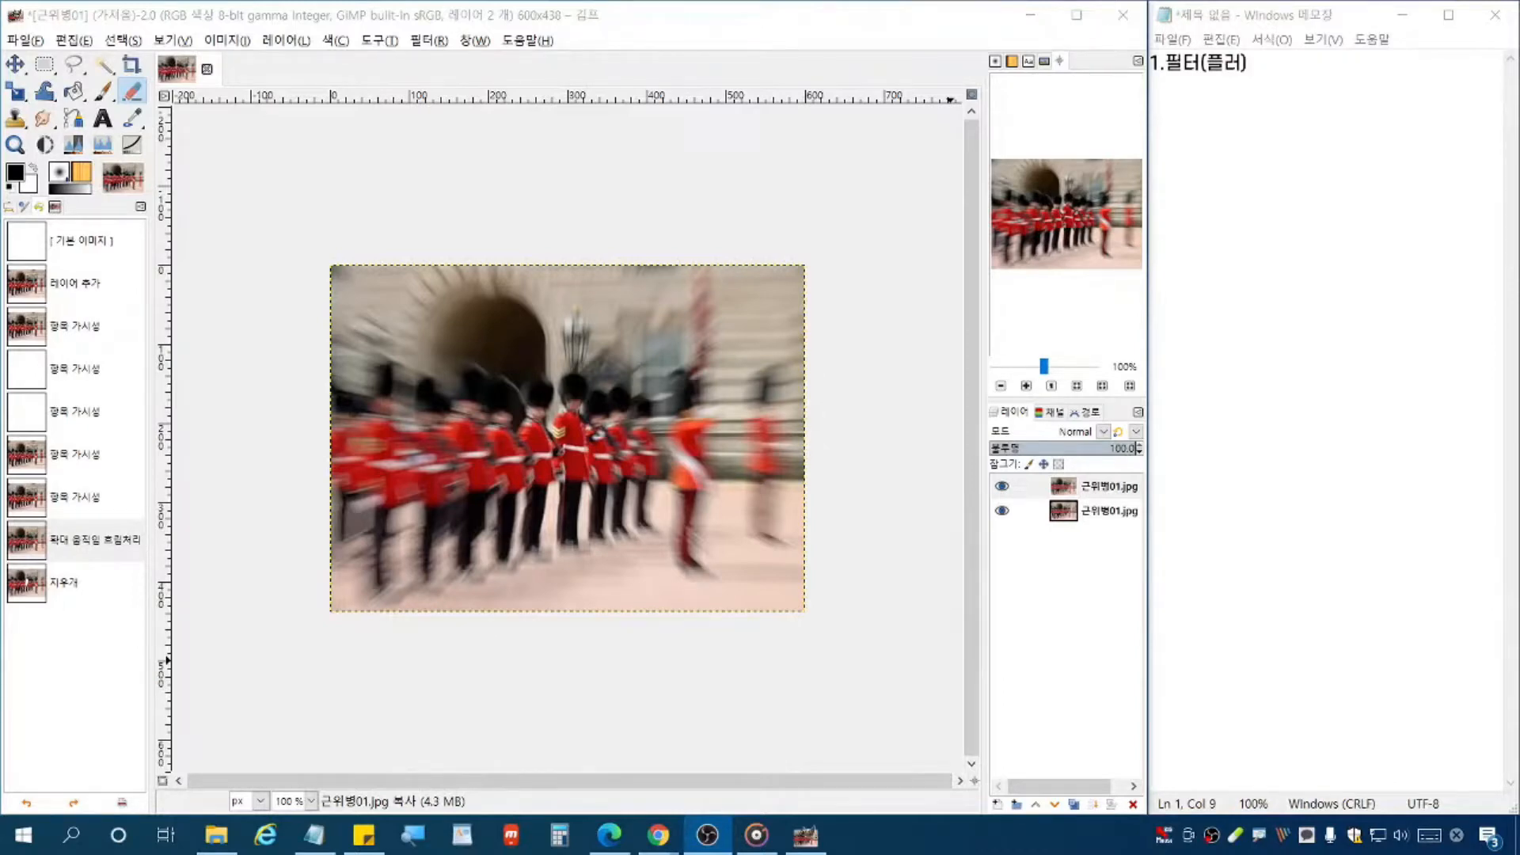
left_click(132, 91)
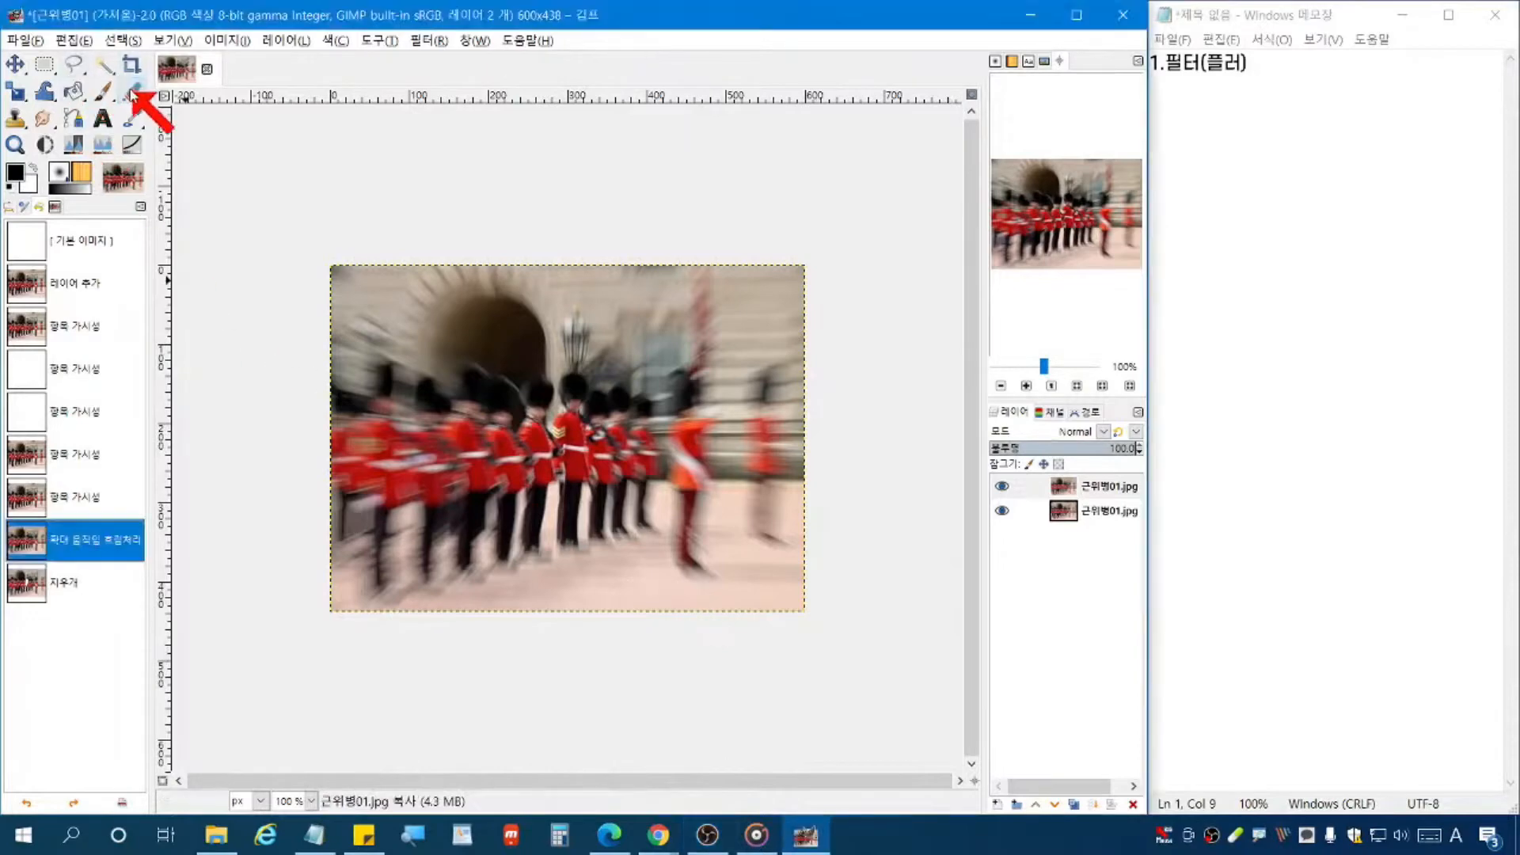
mouse_move(572, 388)
left_mouse_down()
mouse_move(565, 439)
mouse_move(566, 415)
mouse_move(530, 416)
mouse_move(580, 392)
left_mouse_up()
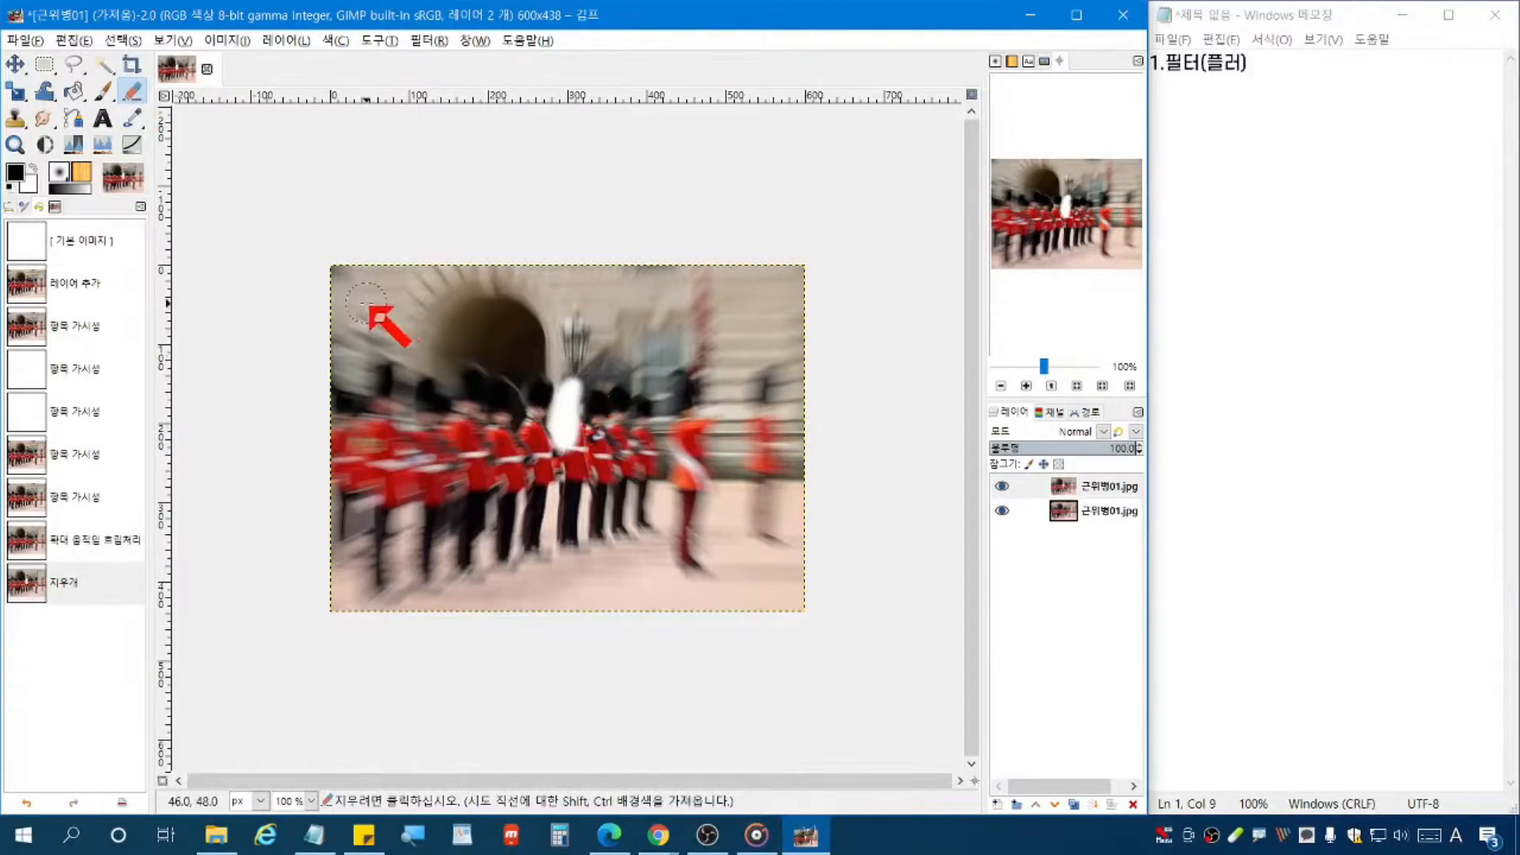
key("ctrl+z")
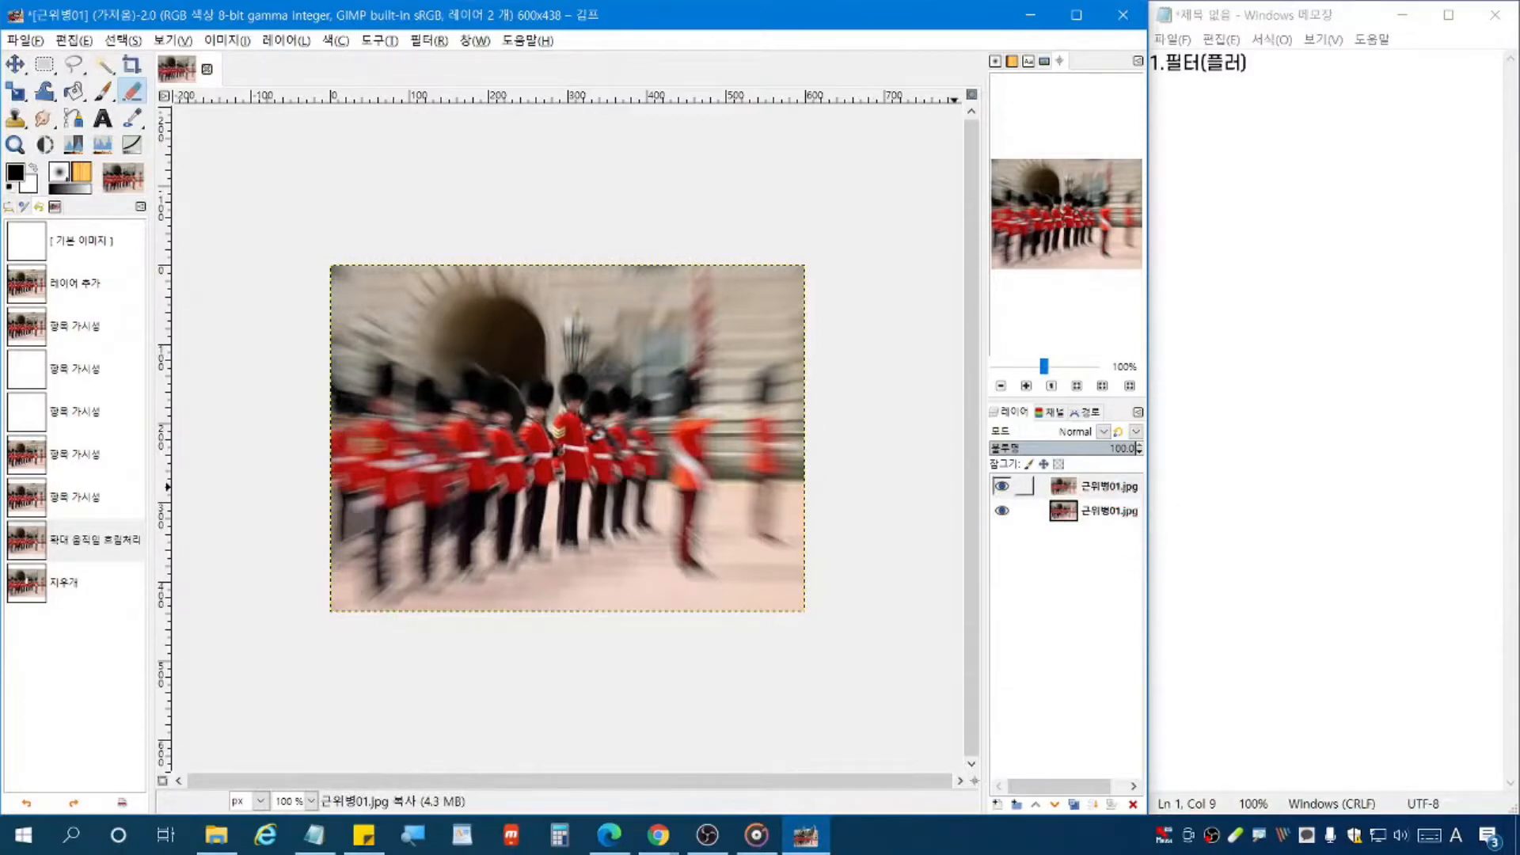
Step: Add an alpha channel to the blurred upper 근위병01.jpg layer
key("alt+Tab")
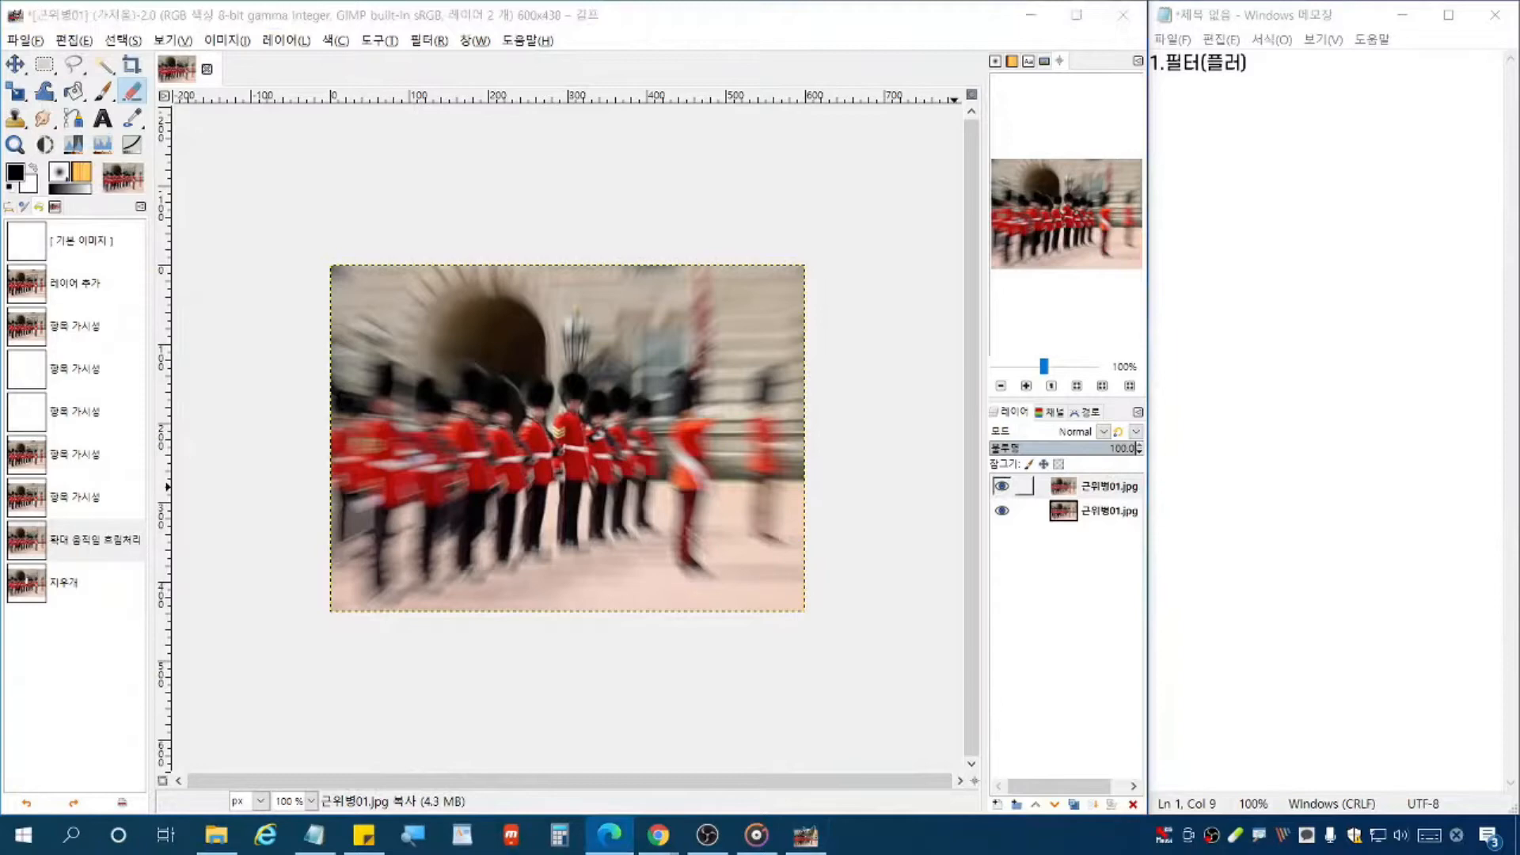
left_click(1107, 487)
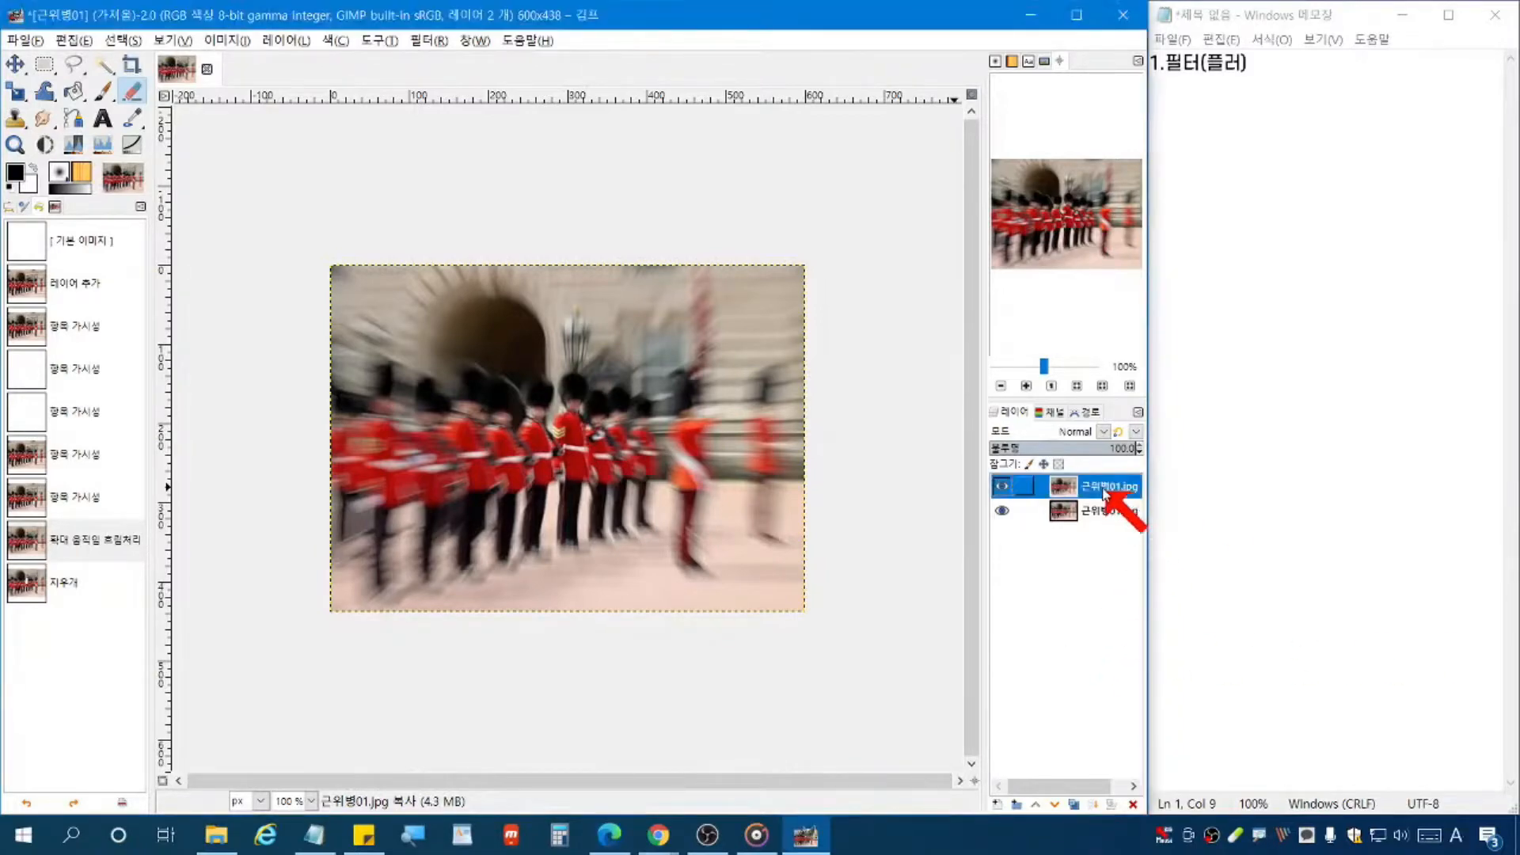
left_click(282, 40)
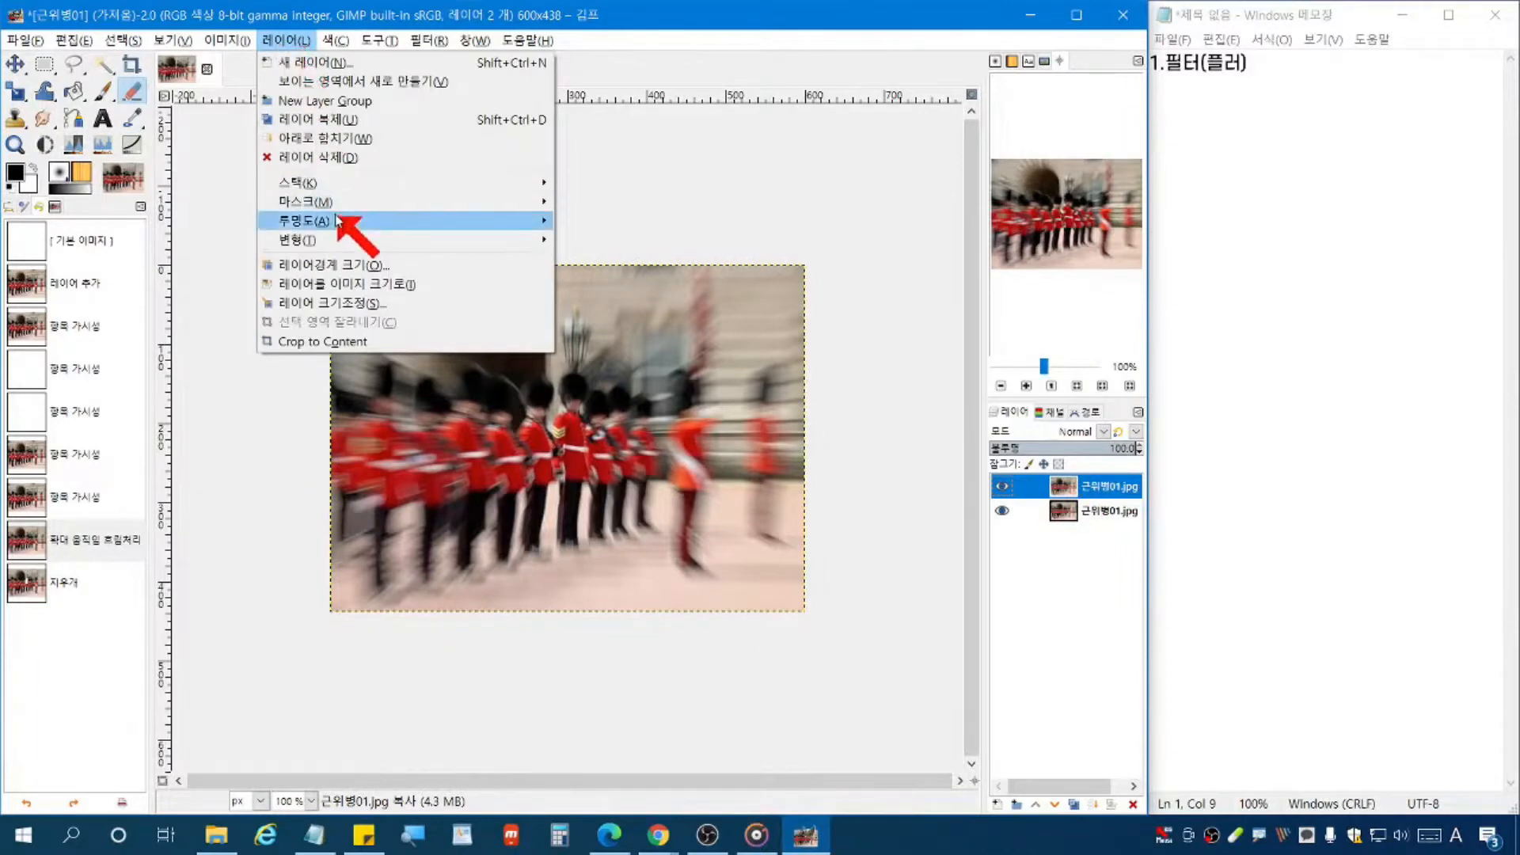
mouse_move(335, 220)
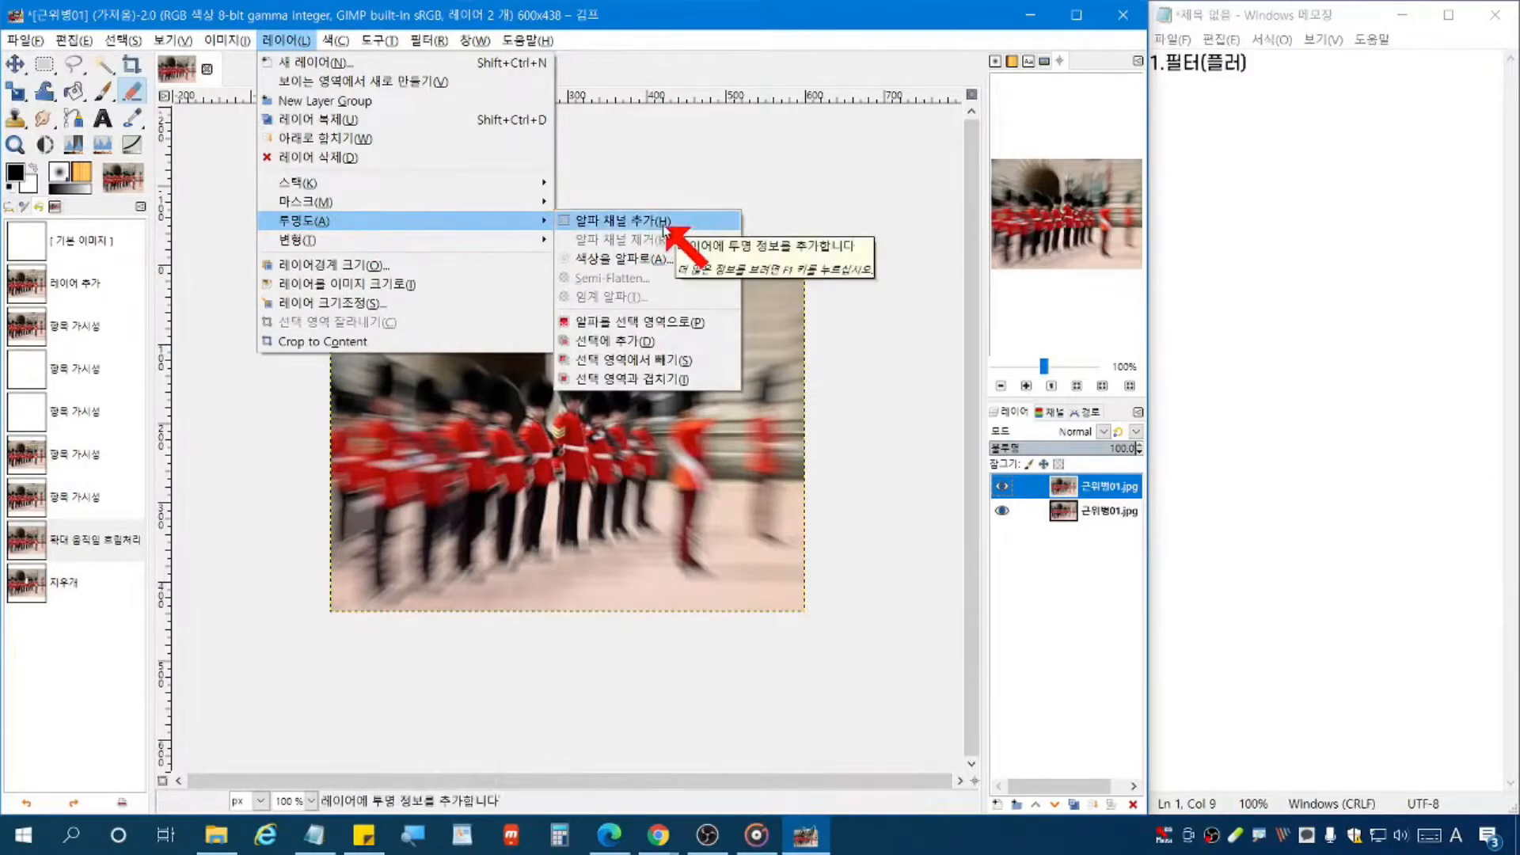
left_click(663, 226)
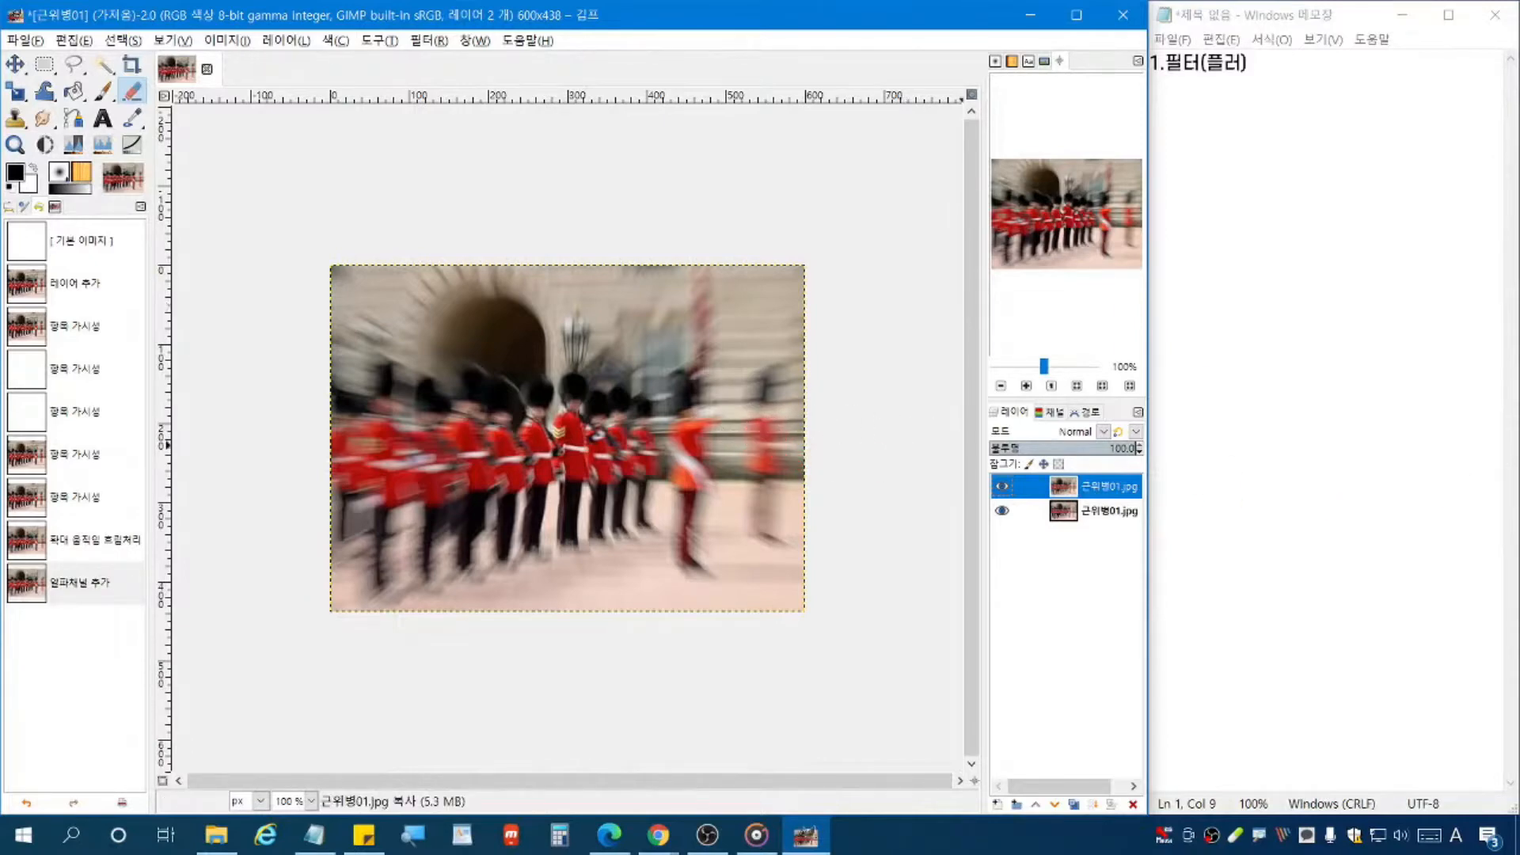
Step: Set up the Eraser with the 2. Hardness 025 brush at size 24
left_click(133, 93)
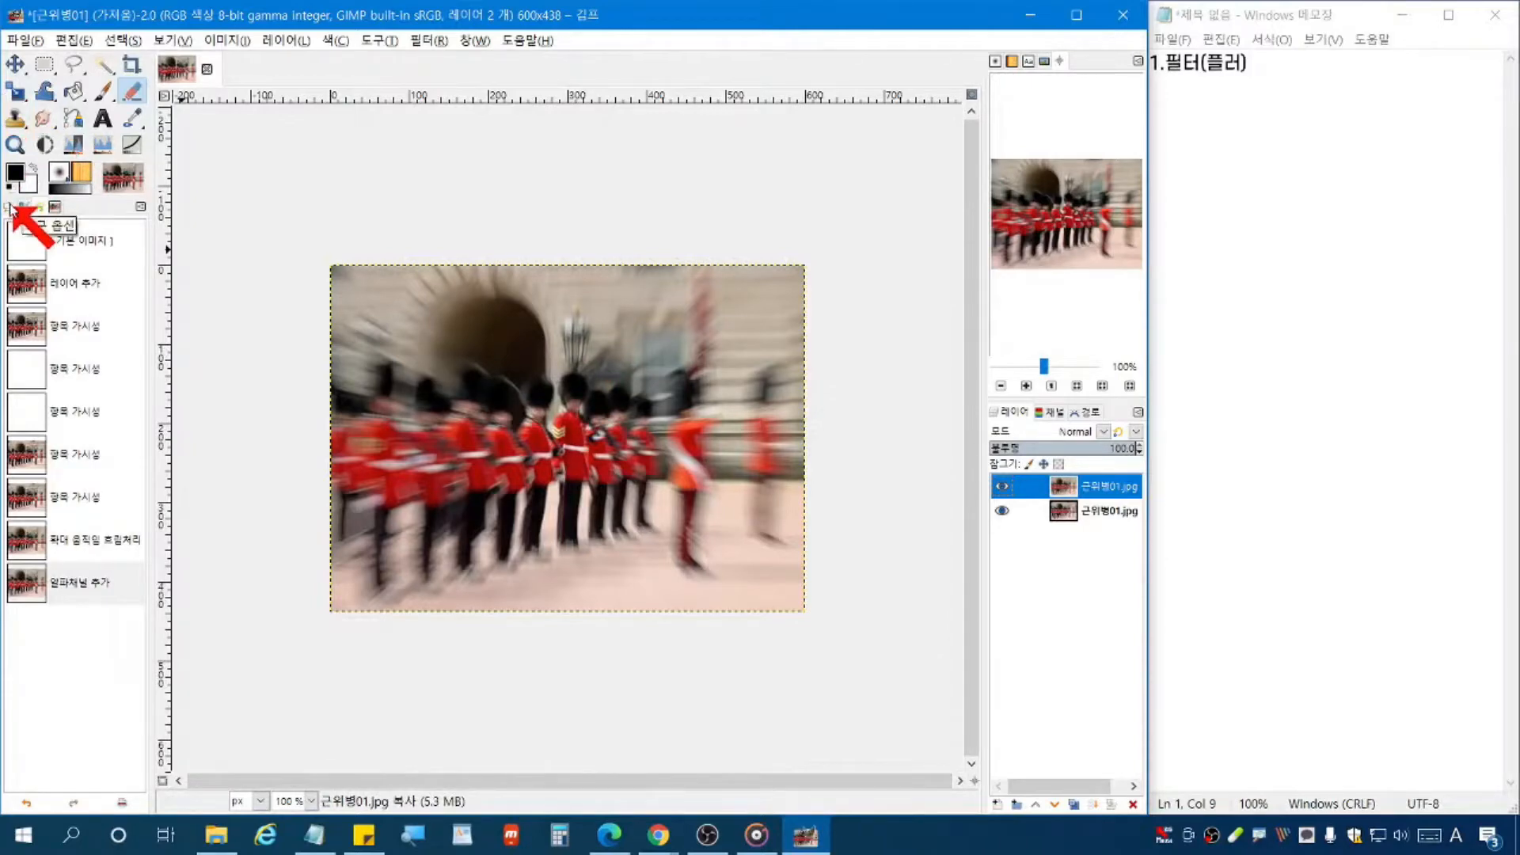
left_click(11, 205)
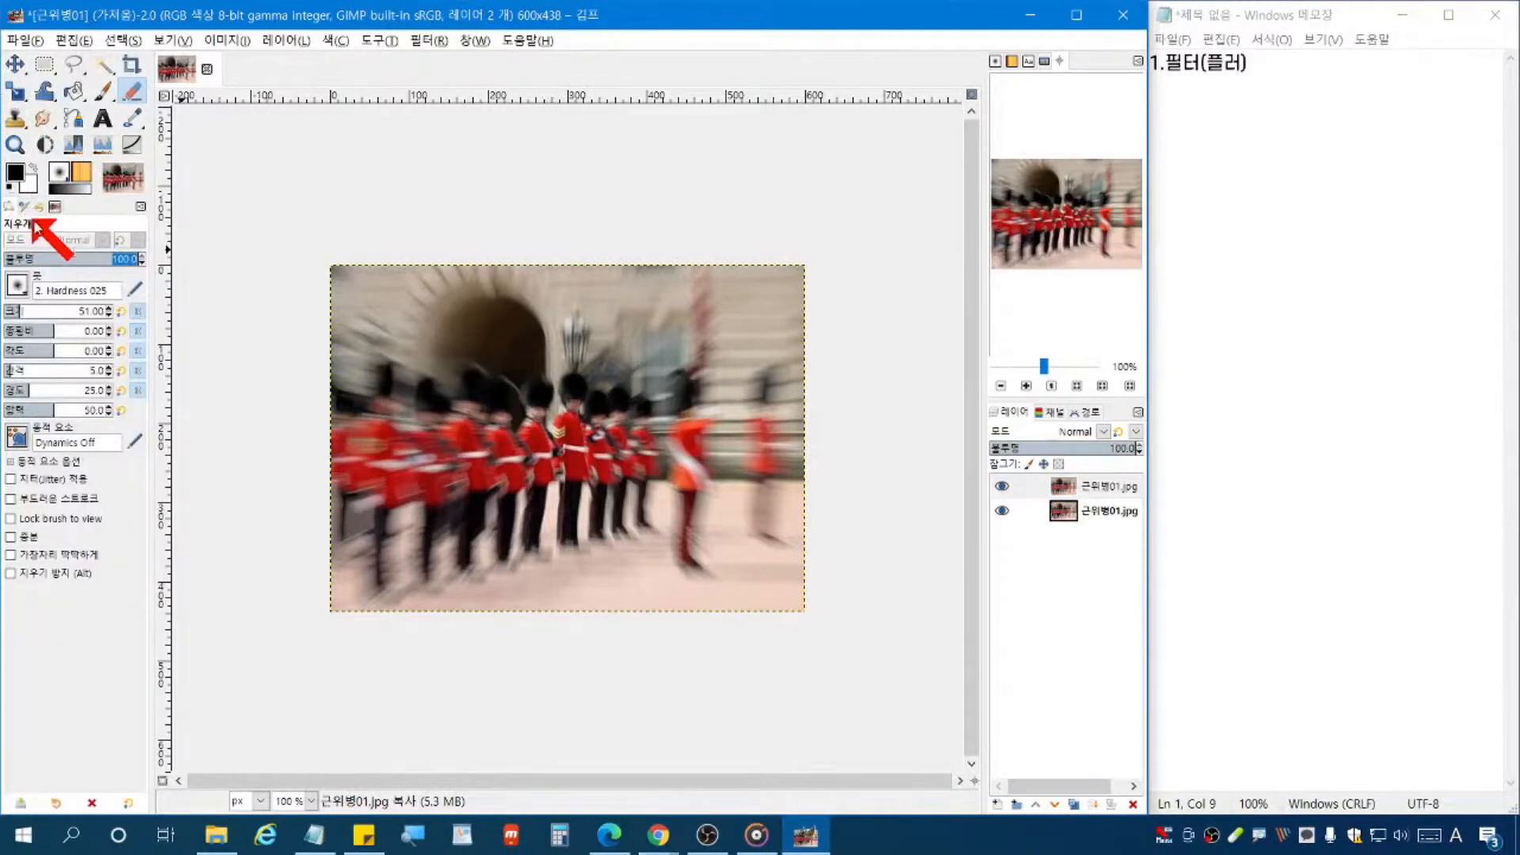
left_click(17, 285)
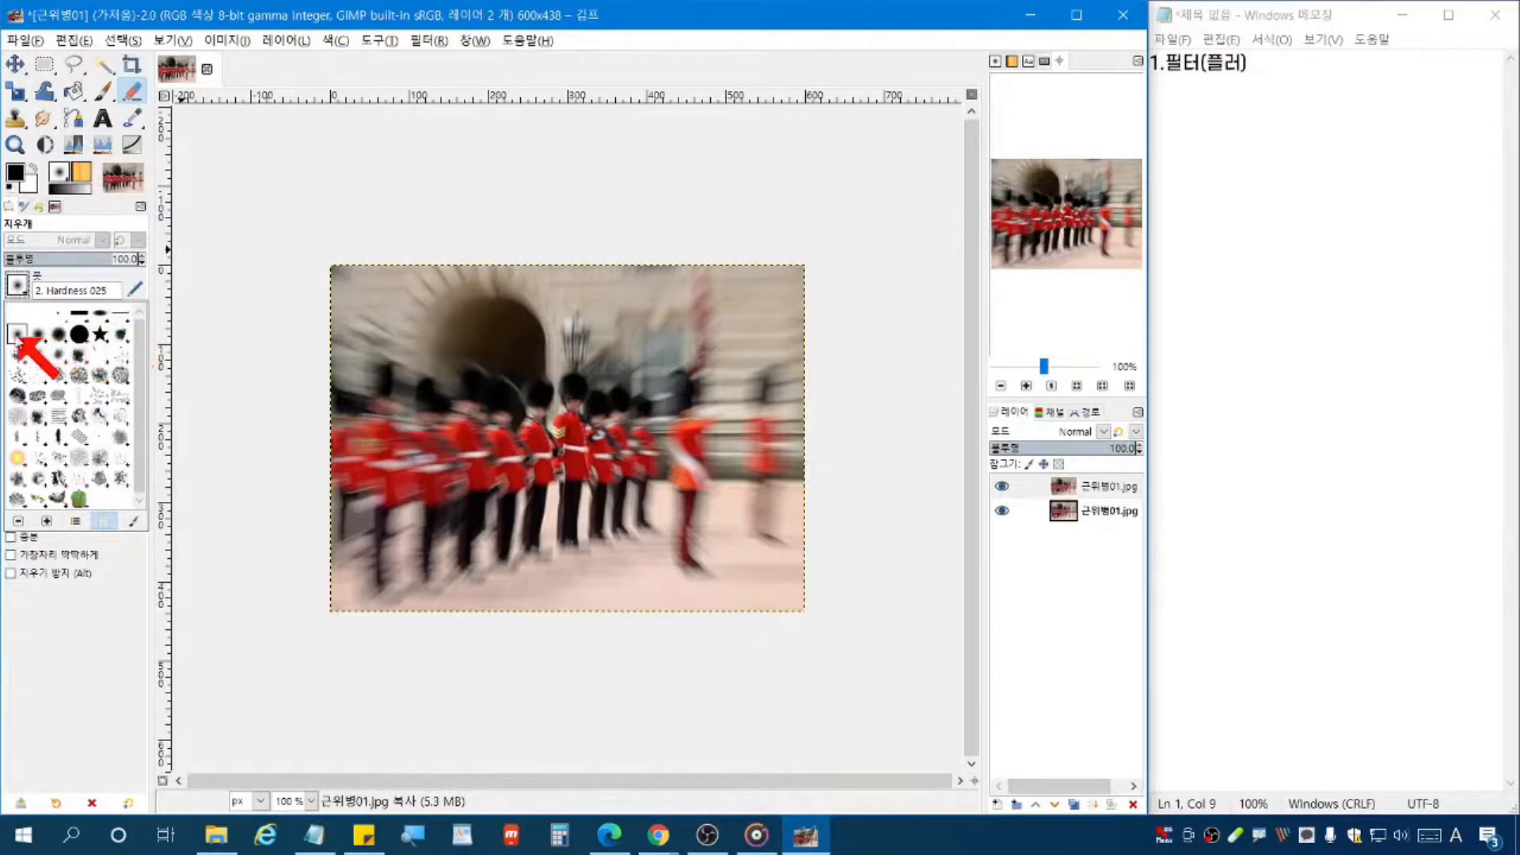
left_click(32, 334)
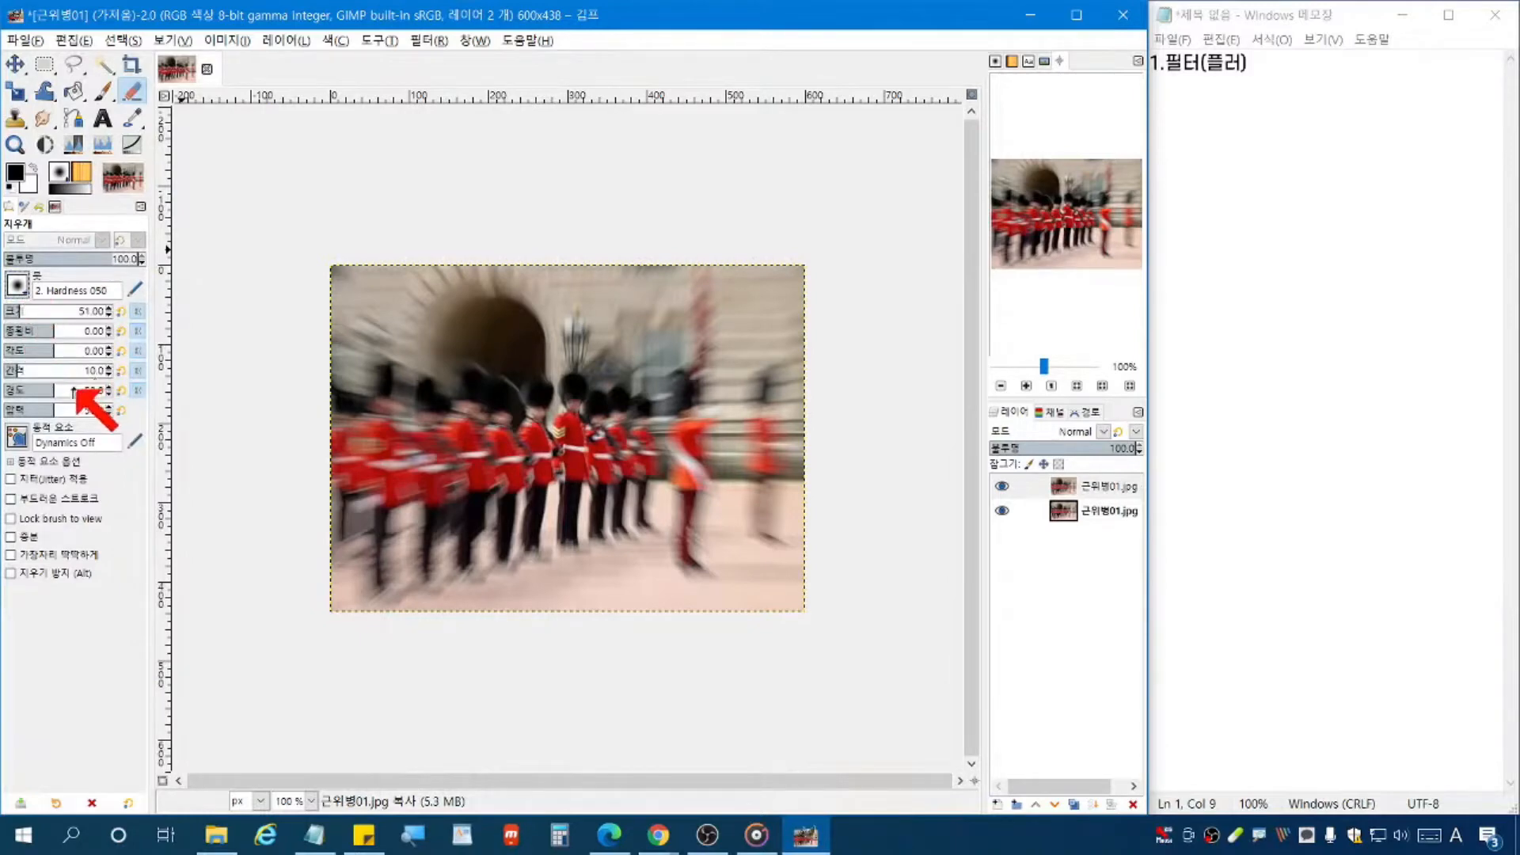
left_click(16, 284)
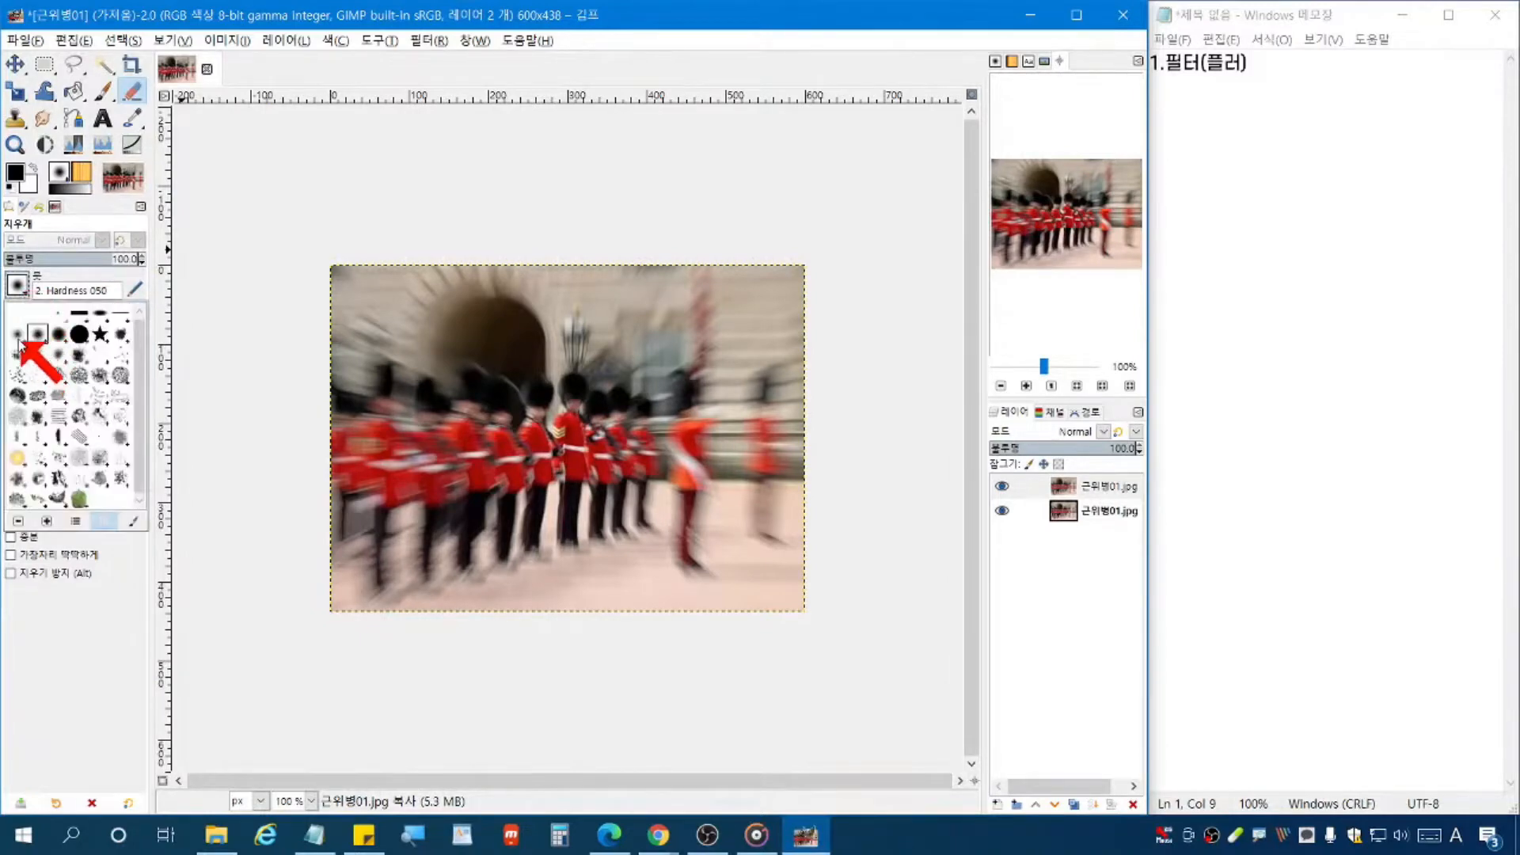
left_click(17, 336)
left_click_drag(22, 312, 11, 312)
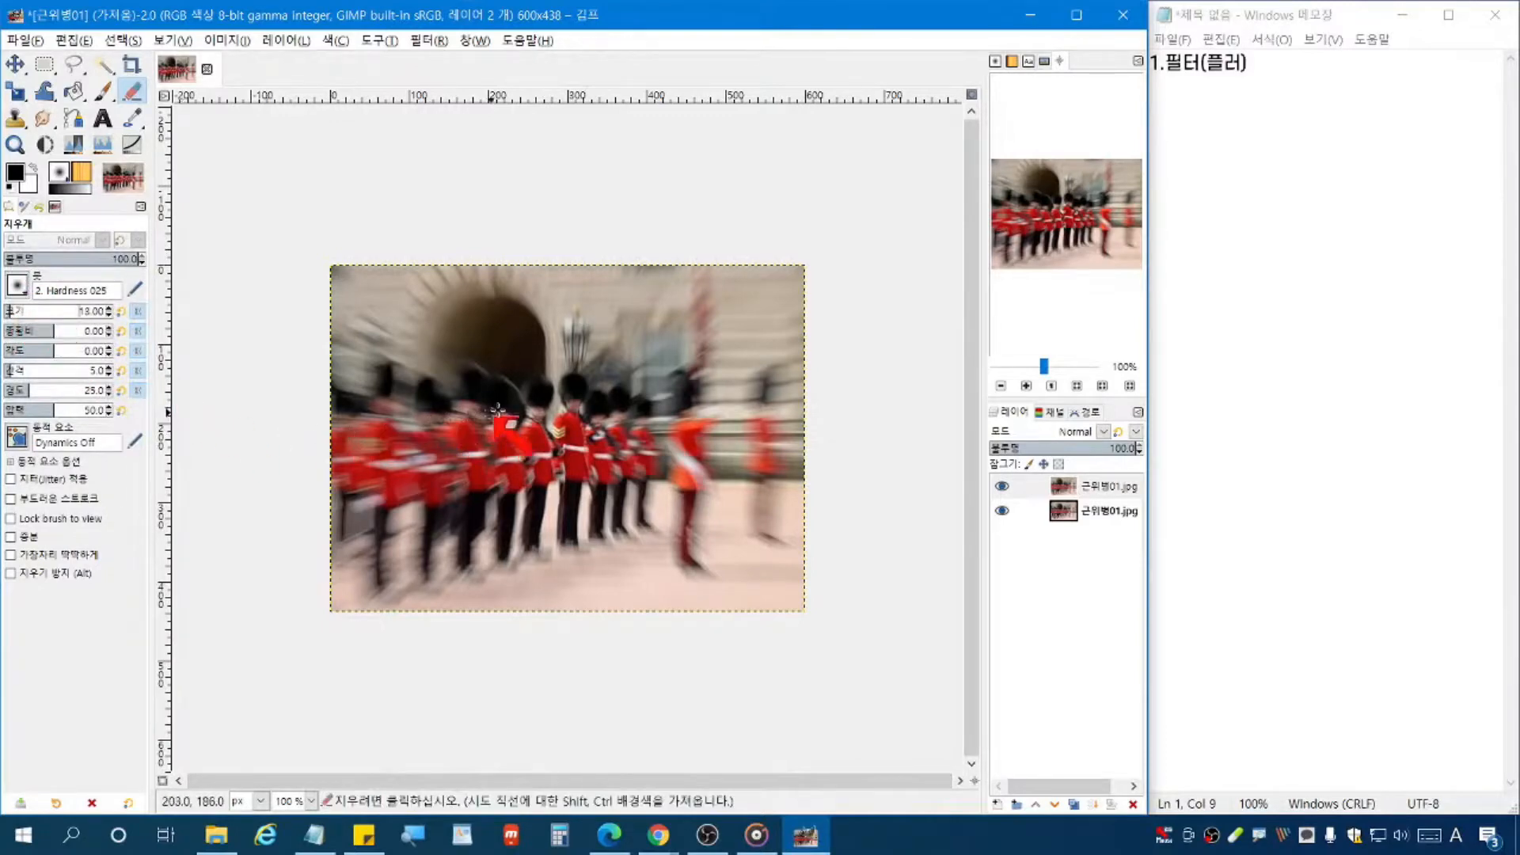
left_click(24, 311)
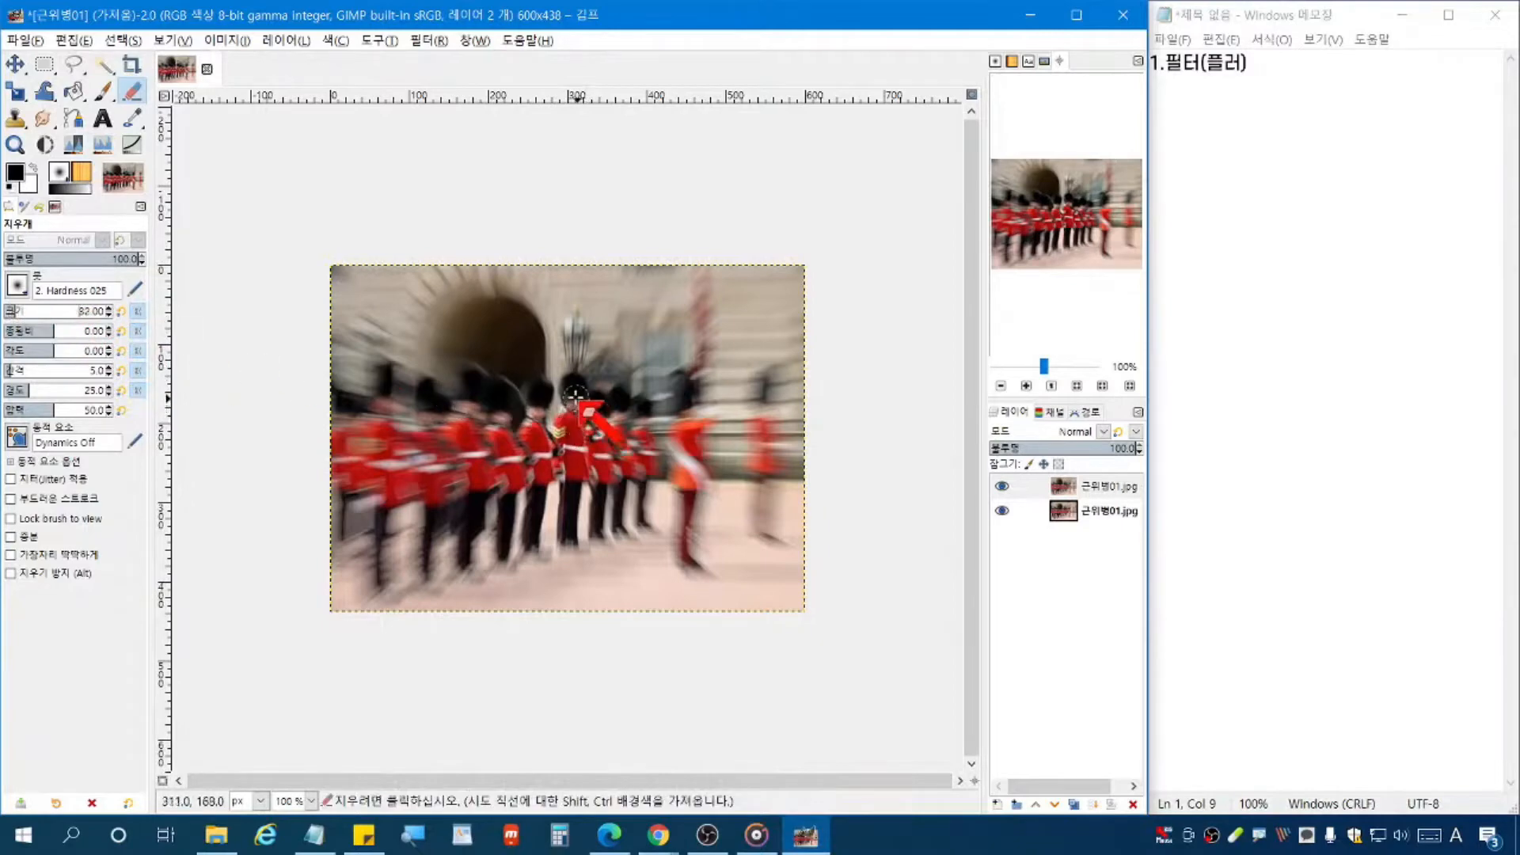
scroll(17, 312, "down", 3)
scroll(32, 312, "down", 5)
scroll(35, 315, "down", 1)
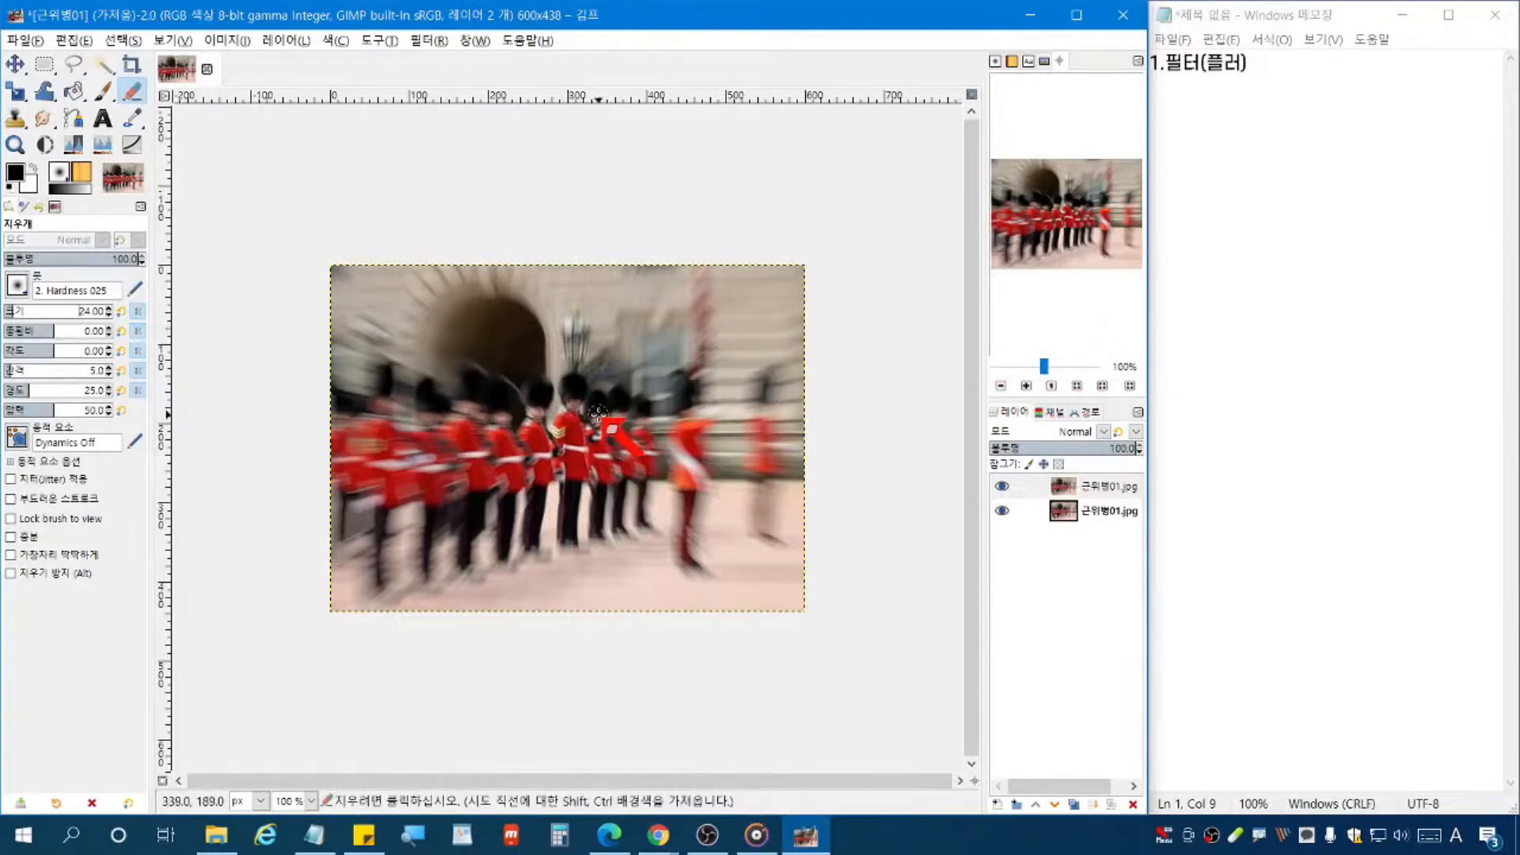
Step: Erase the blurred layer over the central guard from his hat down to his shoes
scroll(599, 411, "up", 2)
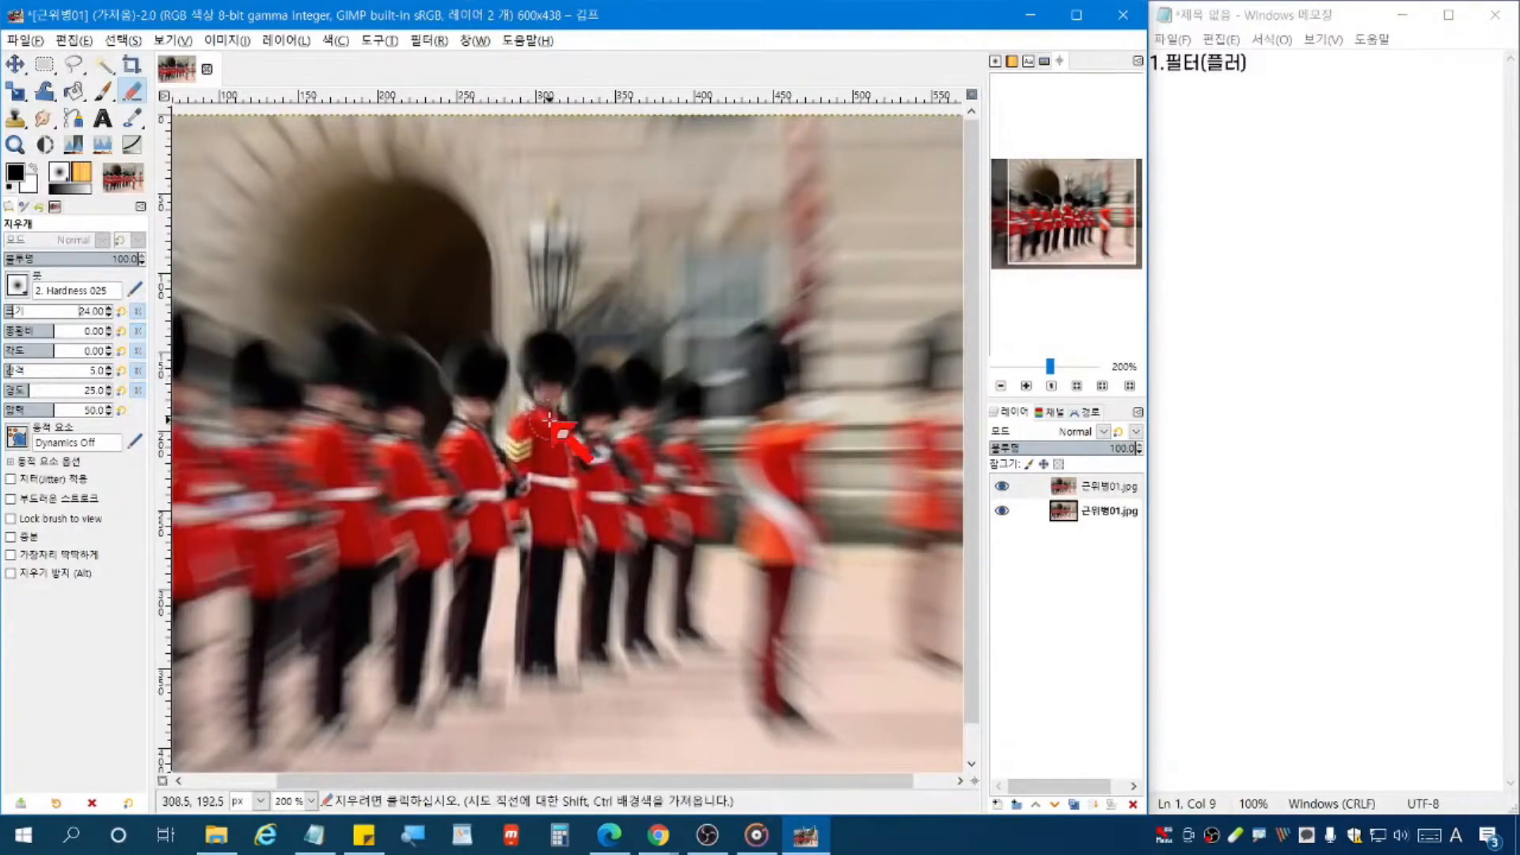
scroll(549, 420, "up", 1)
scroll(549, 420, "down", 1)
scroll(550, 420, "up", 1)
scroll(550, 420, "down", 1)
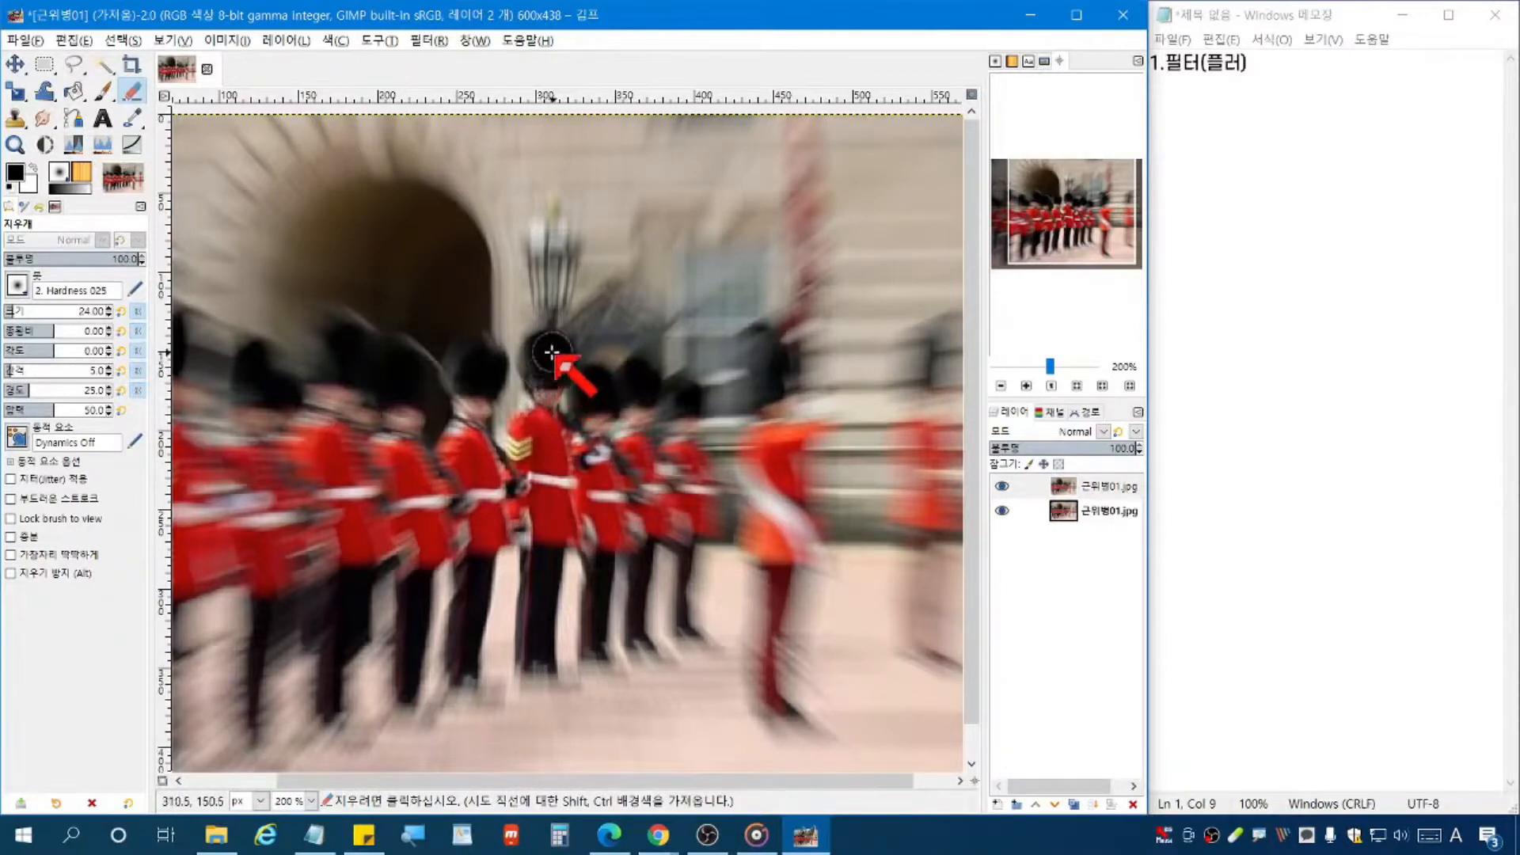
mouse_move(543, 372)
left_mouse_down()
mouse_move(550, 430)
mouse_move(547, 390)
mouse_move(558, 523)
mouse_move(538, 685)
mouse_move(528, 618)
mouse_move(522, 647)
mouse_move(546, 545)
mouse_move(522, 432)
mouse_move(550, 415)
mouse_move(559, 349)
mouse_move(546, 338)
mouse_move(528, 379)
mouse_move(545, 380)
mouse_move(550, 355)
mouse_move(562, 532)
mouse_move(552, 500)
mouse_move(529, 610)
mouse_move(536, 685)
mouse_move(545, 653)
mouse_move(536, 672)
mouse_move(514, 669)
mouse_move(551, 547)
mouse_move(550, 444)
mouse_move(525, 518)
mouse_move(552, 352)
mouse_move(568, 406)
left_mouse_up()
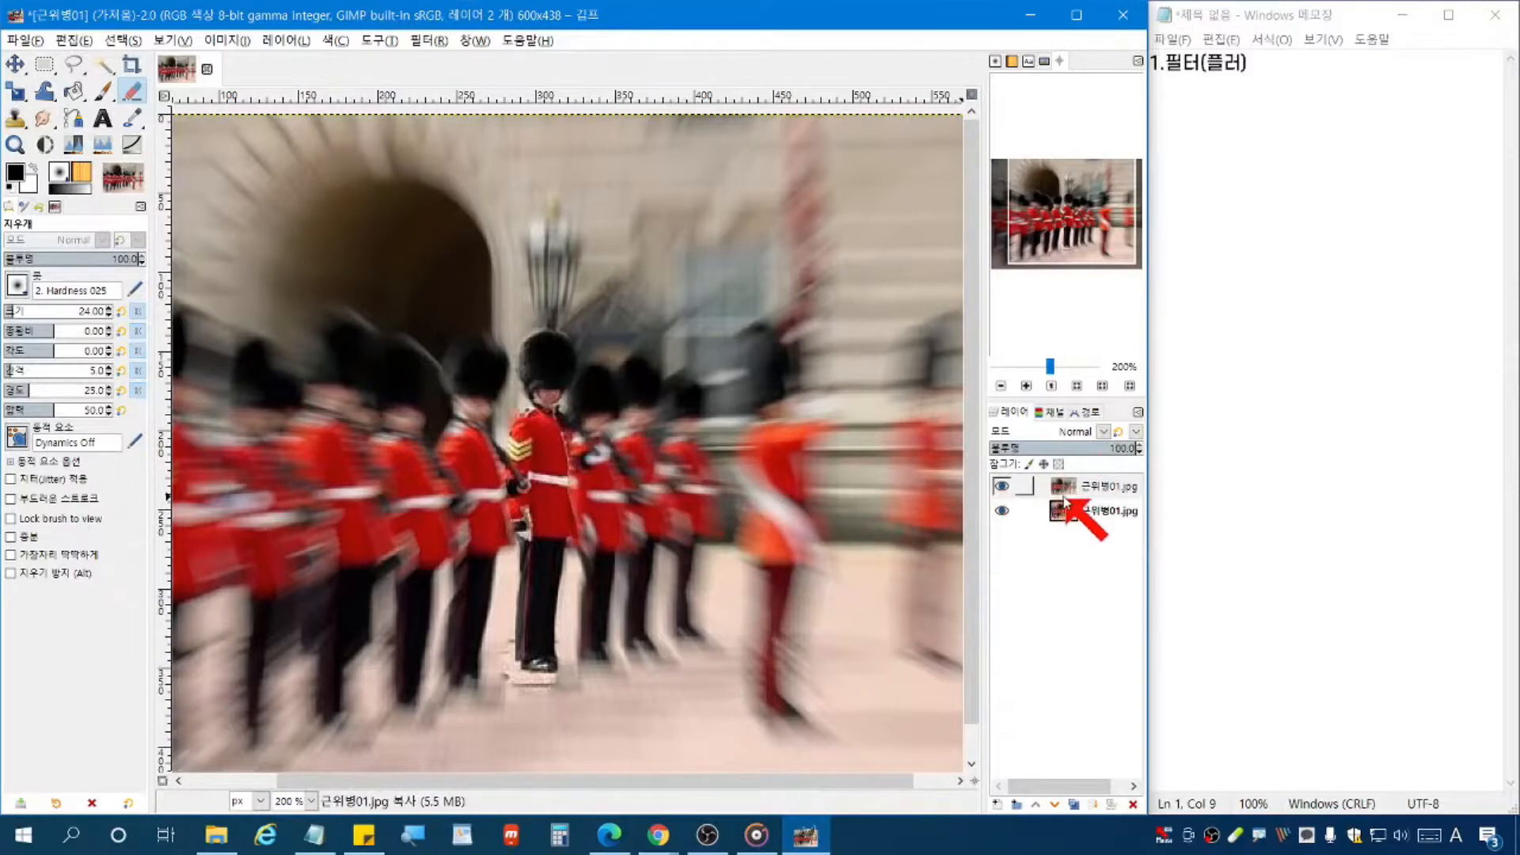
Step: Toggle the visibility of both layers to examine the erased area and the original, leaving only the lower layer shown
left_click(1106, 505)
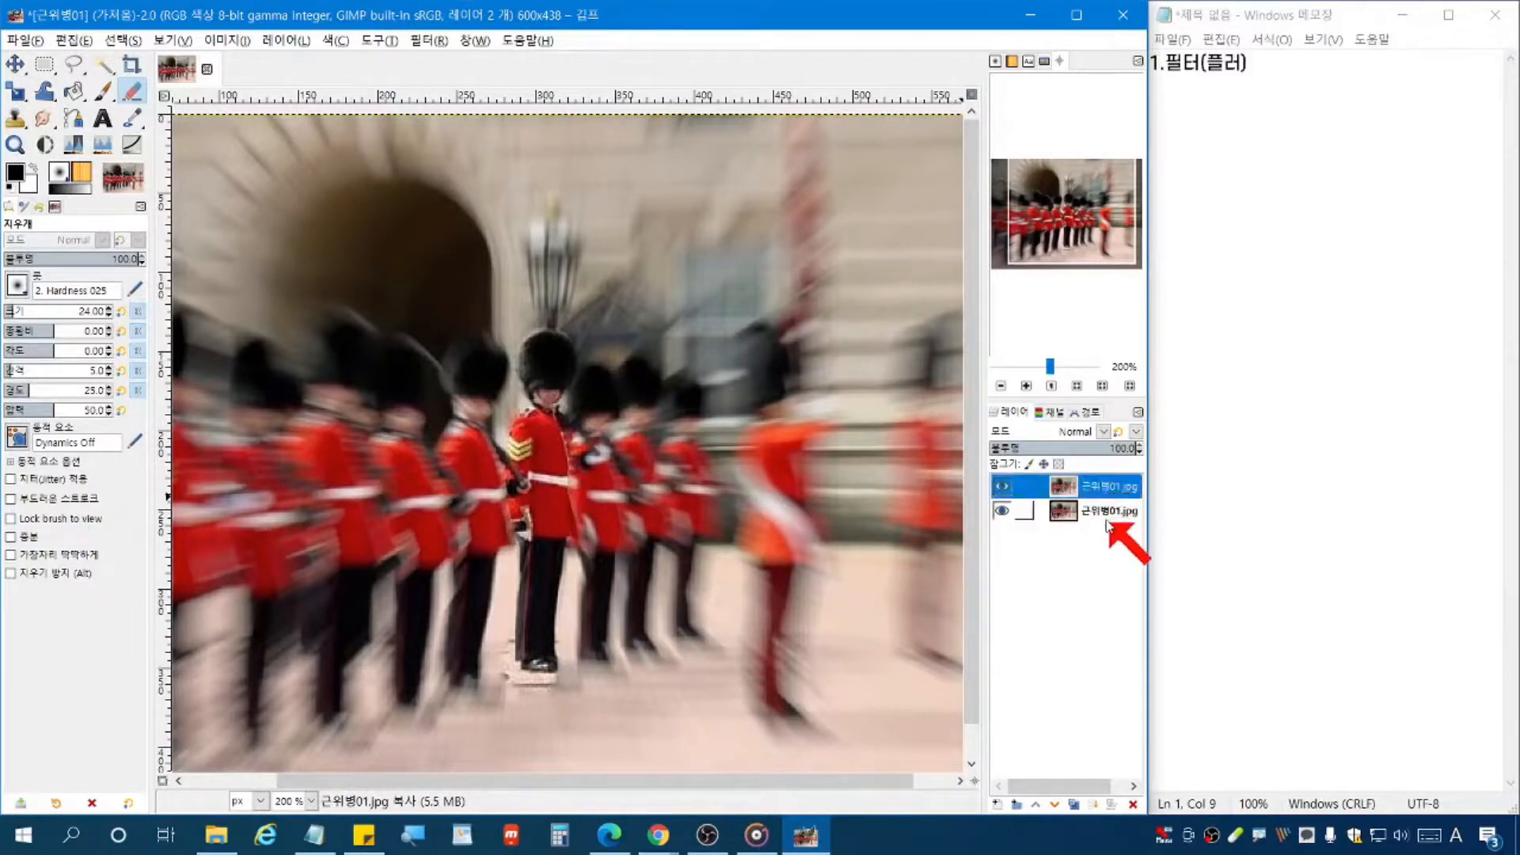
left_click(1106, 486)
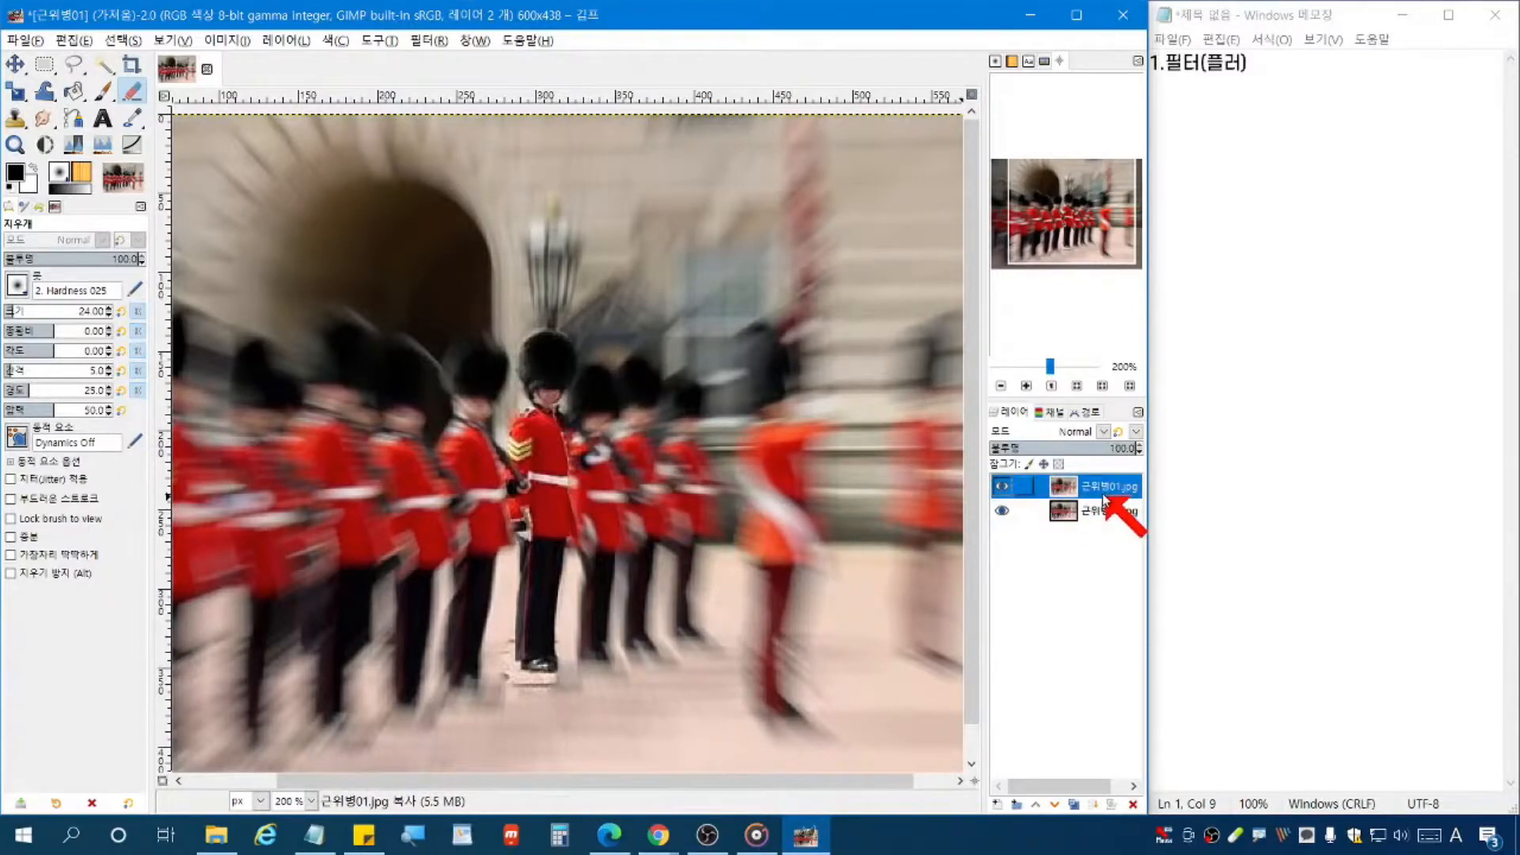
left_click(1002, 512)
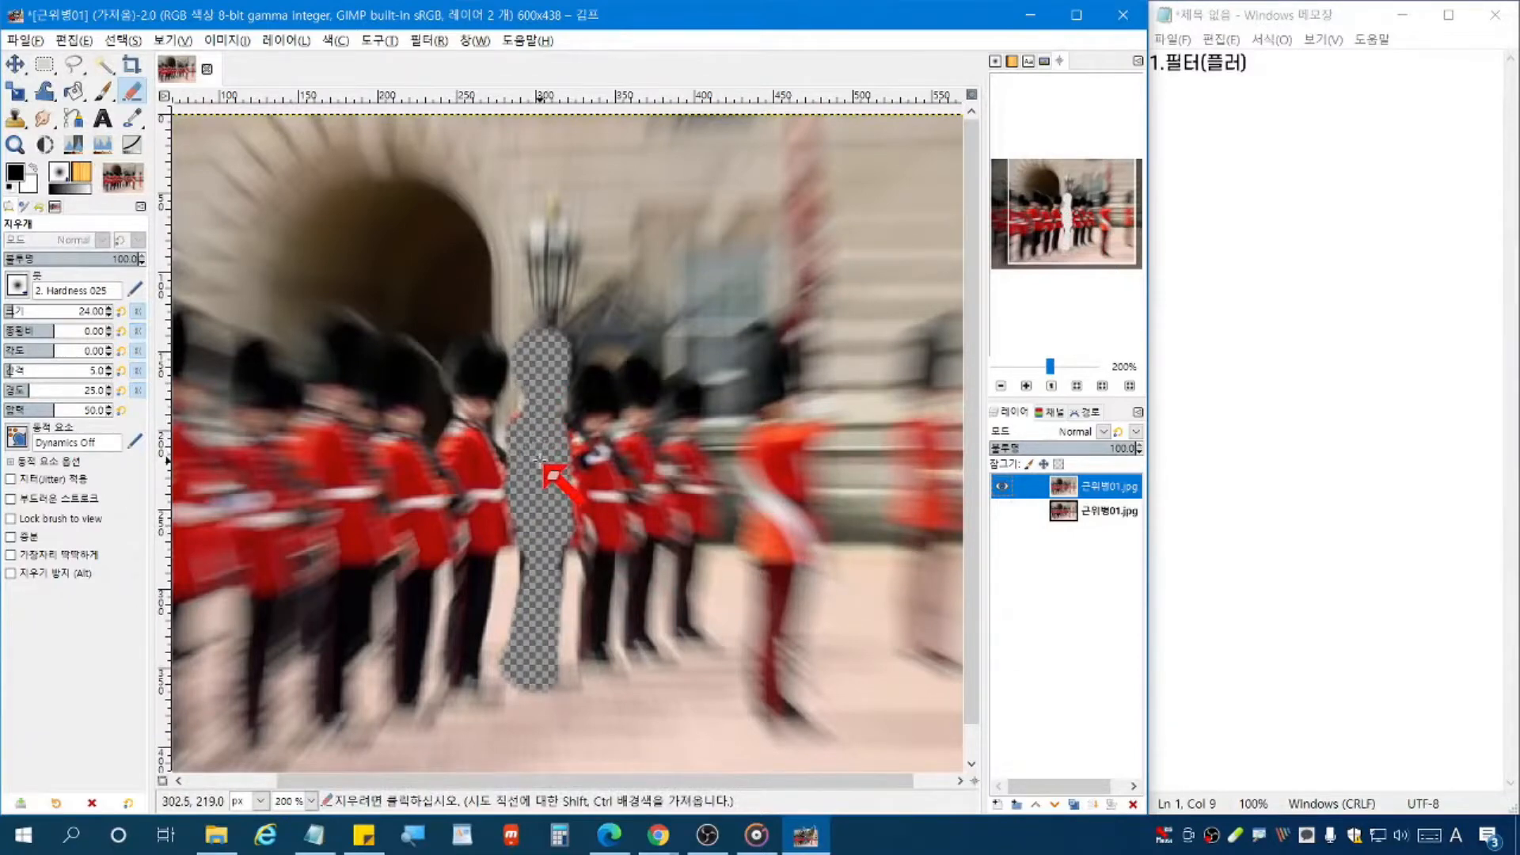
left_click(1001, 486)
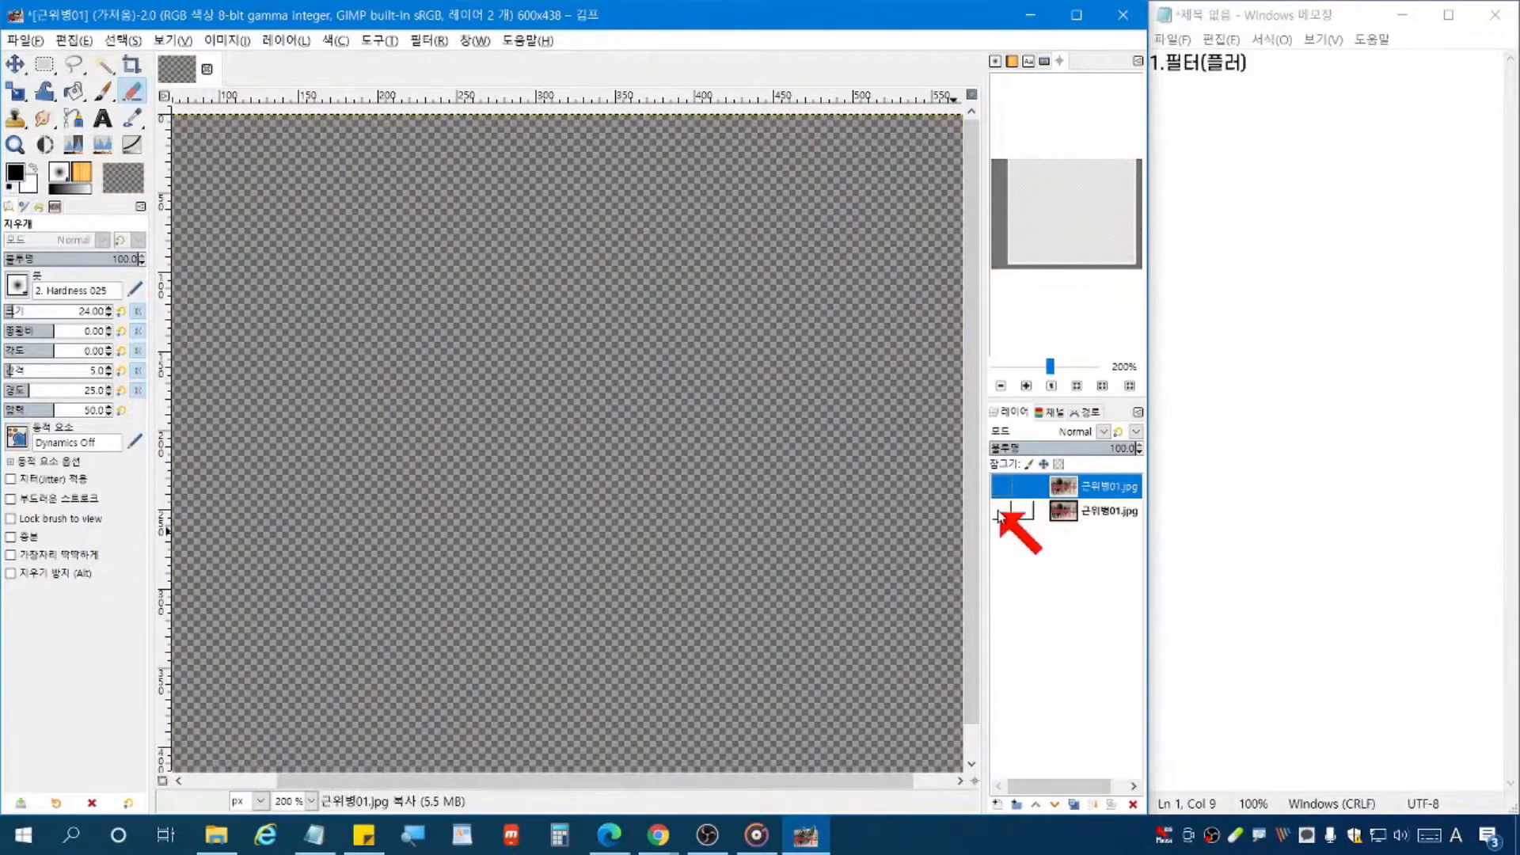
left_click(1002, 512)
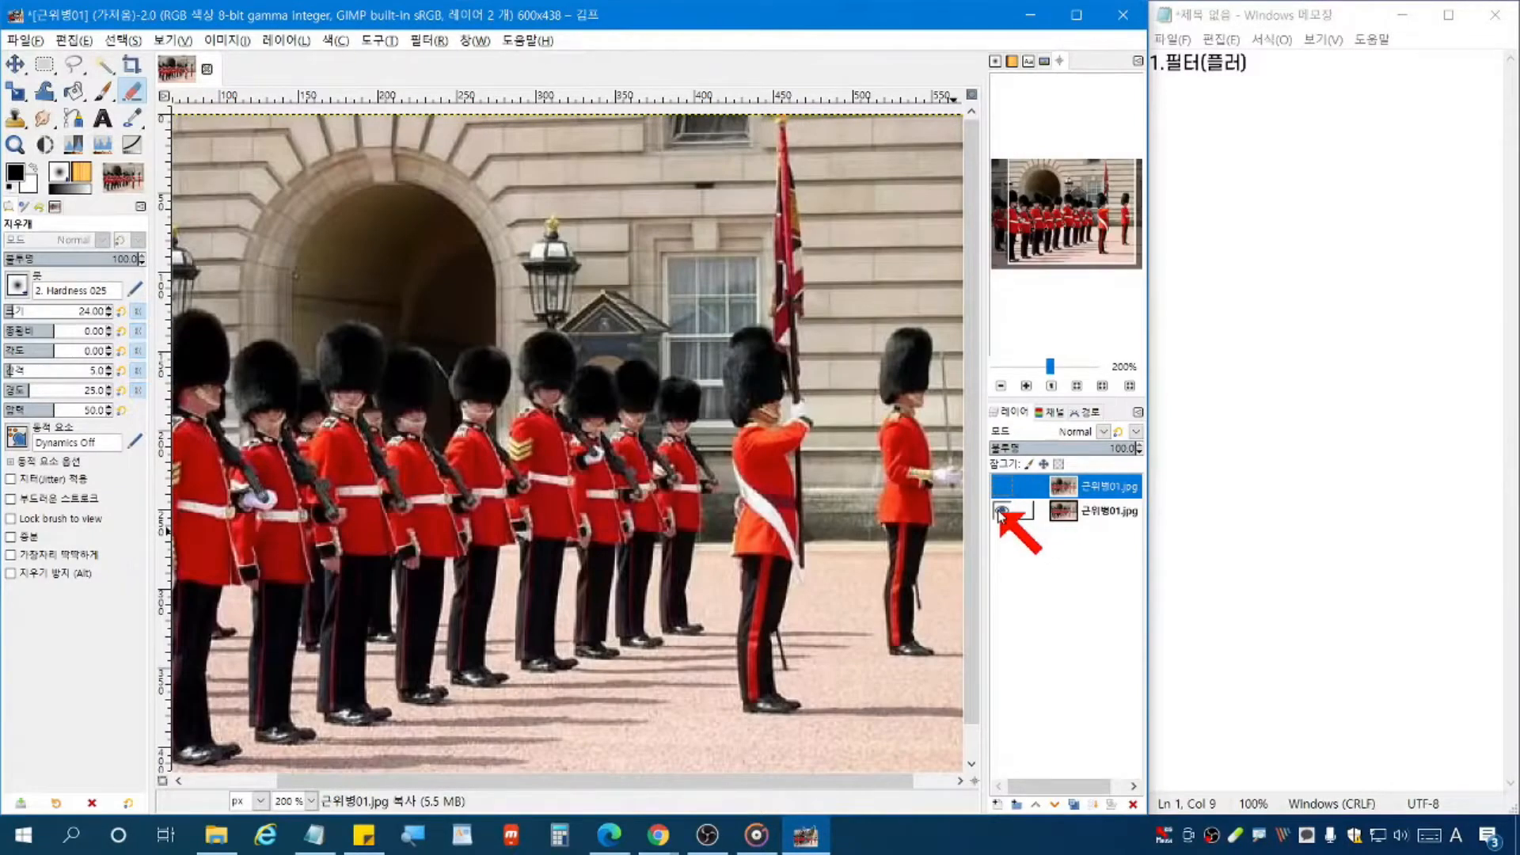
key("alt+Tab")
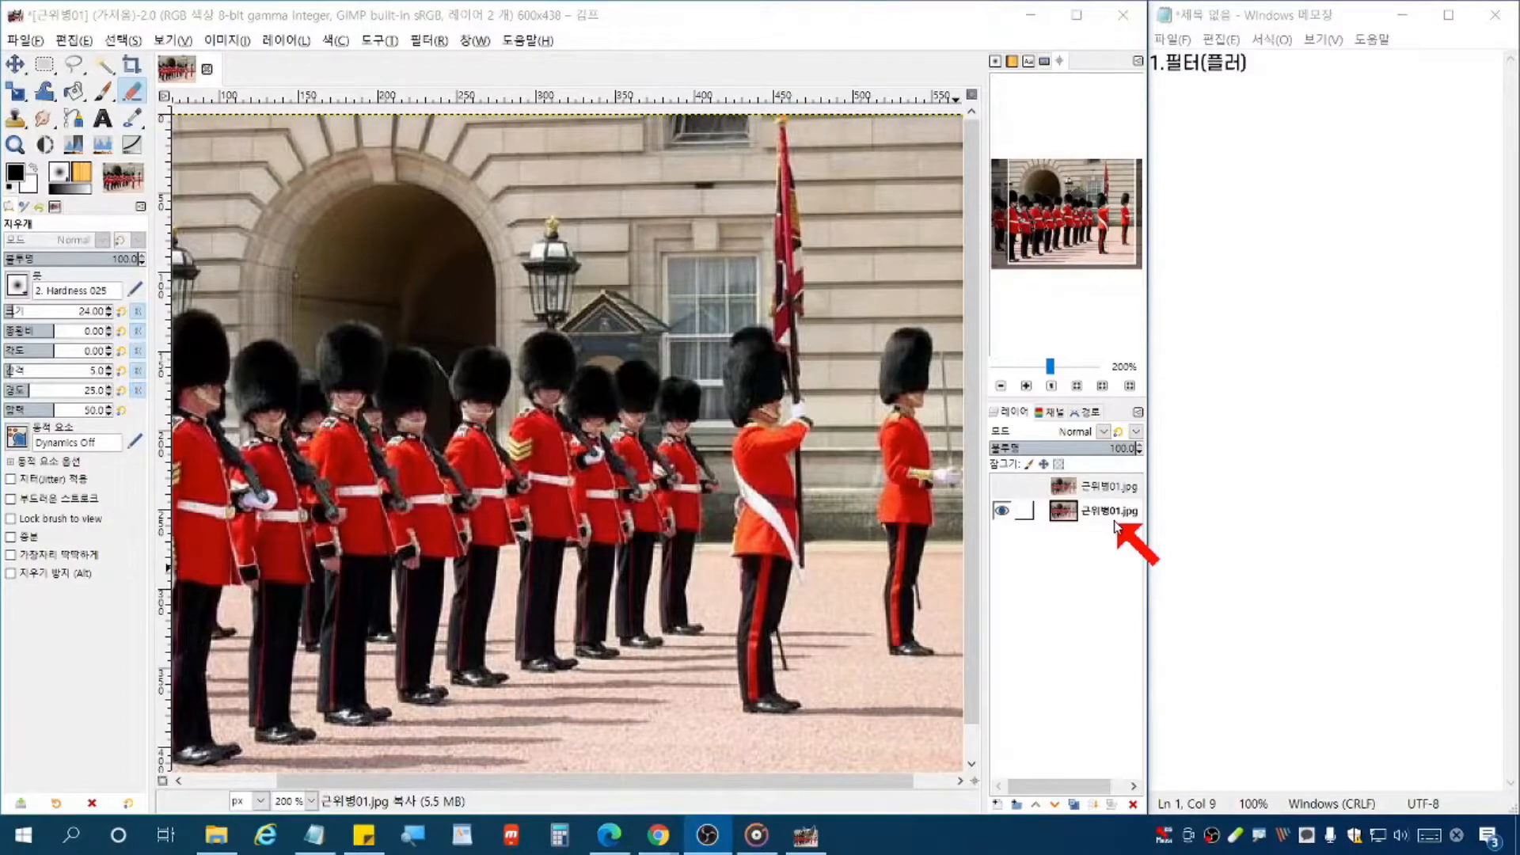
Step: Toggle the visibility of both layers to compare the erased blurred layer with the original, ending with both layers shown
left_click(1002, 509)
left_click(1002, 486)
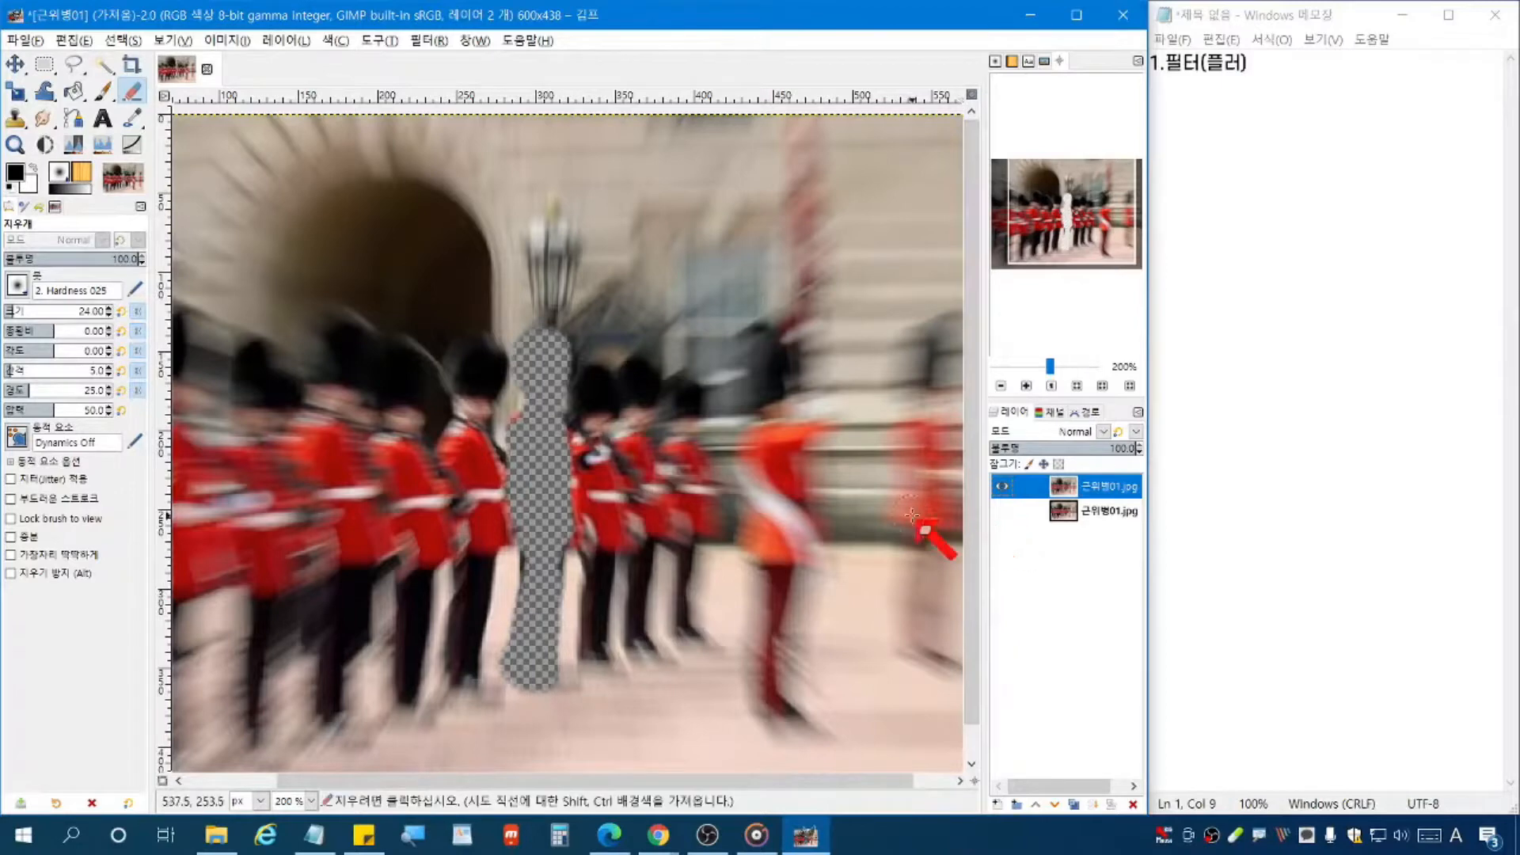
left_click(1001, 513)
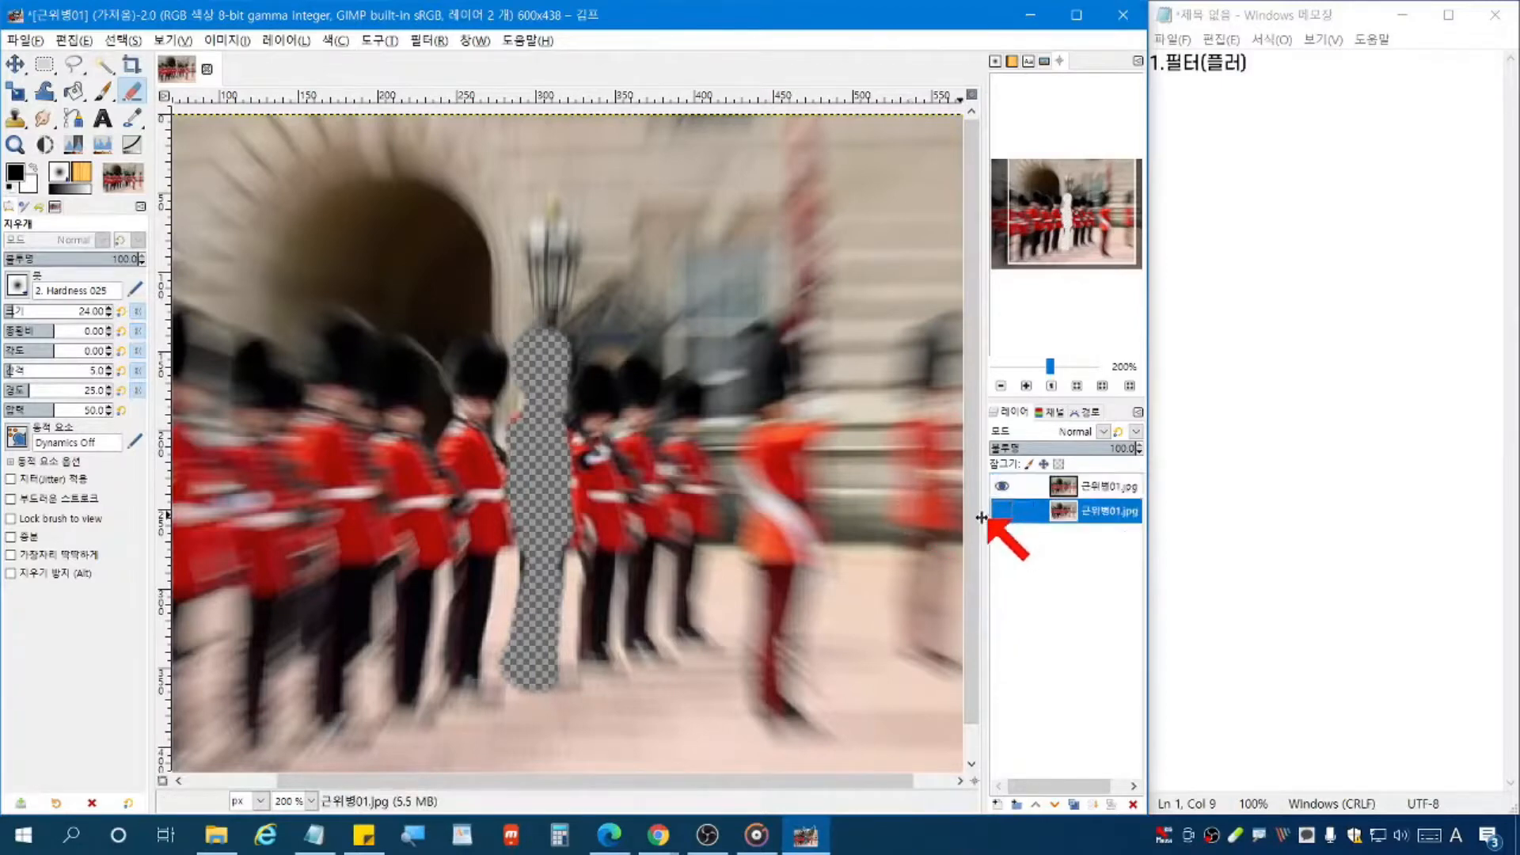
left_click(1000, 513)
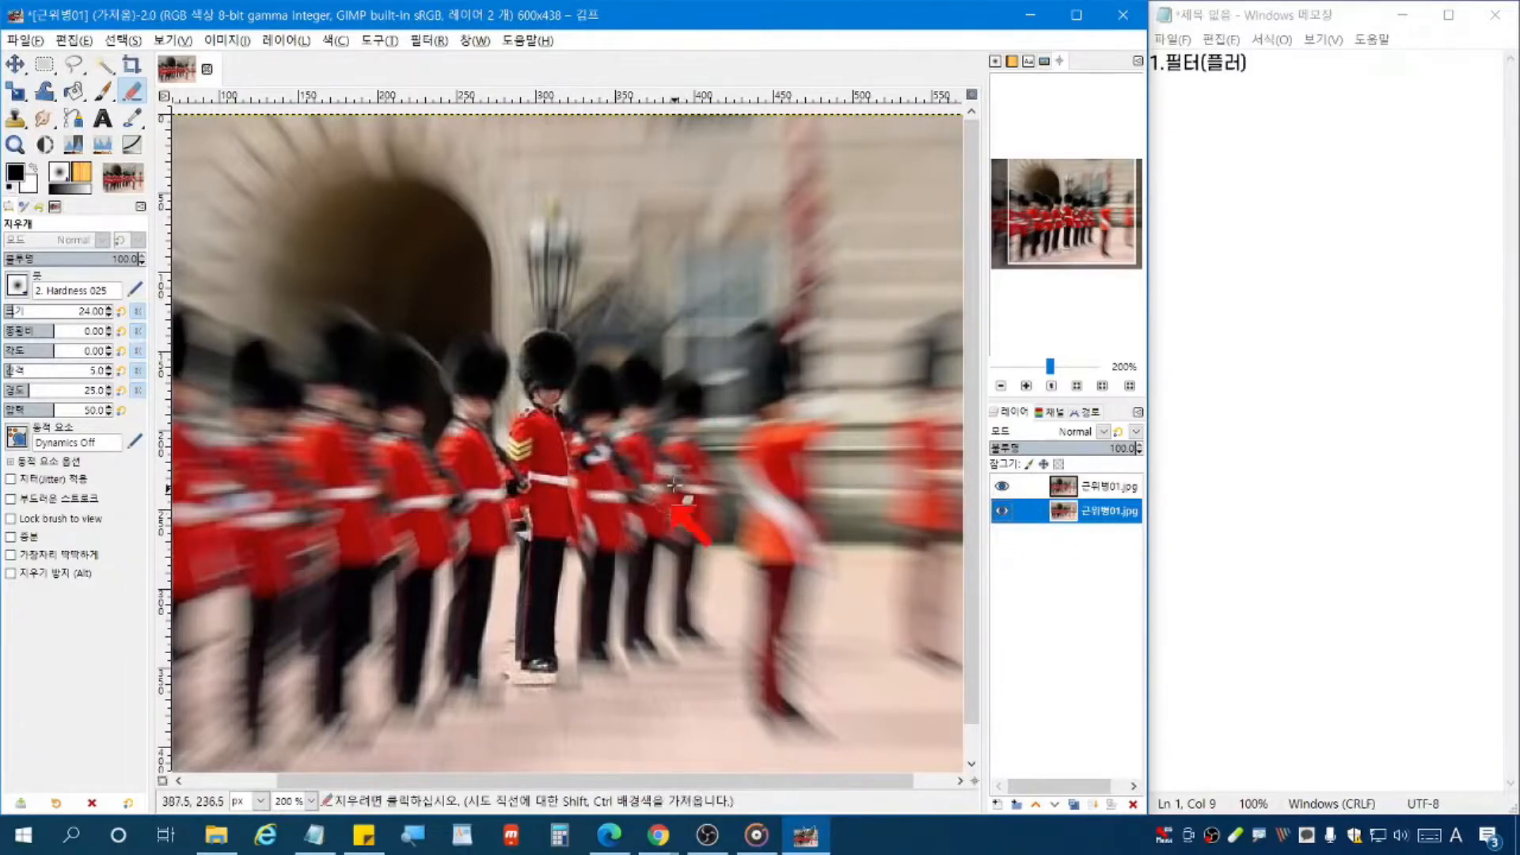
left_click(1001, 488)
left_click(1002, 486)
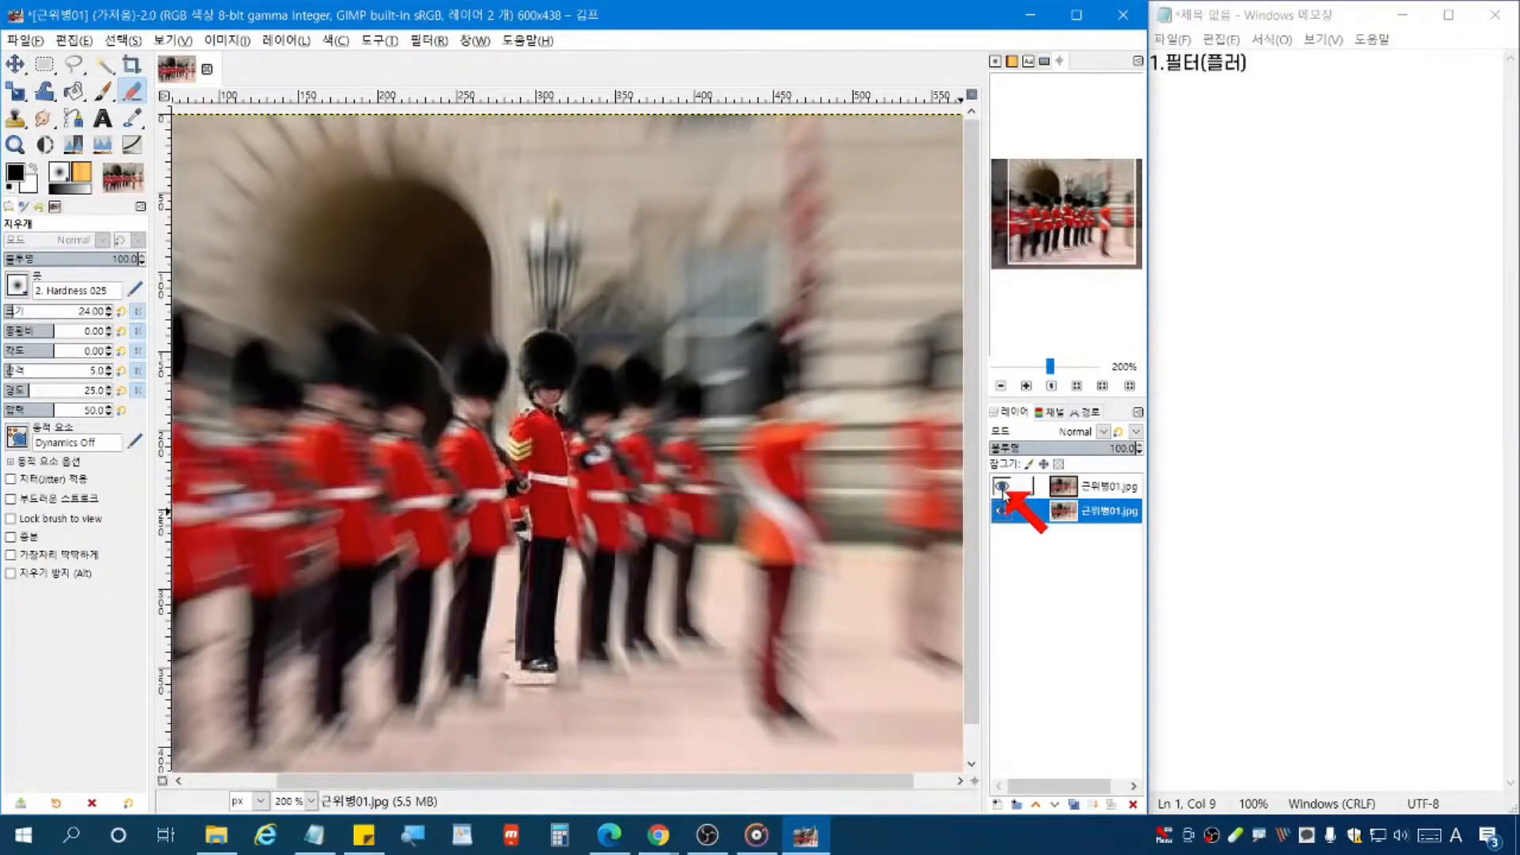
left_click_drag(549, 358, 514, 655)
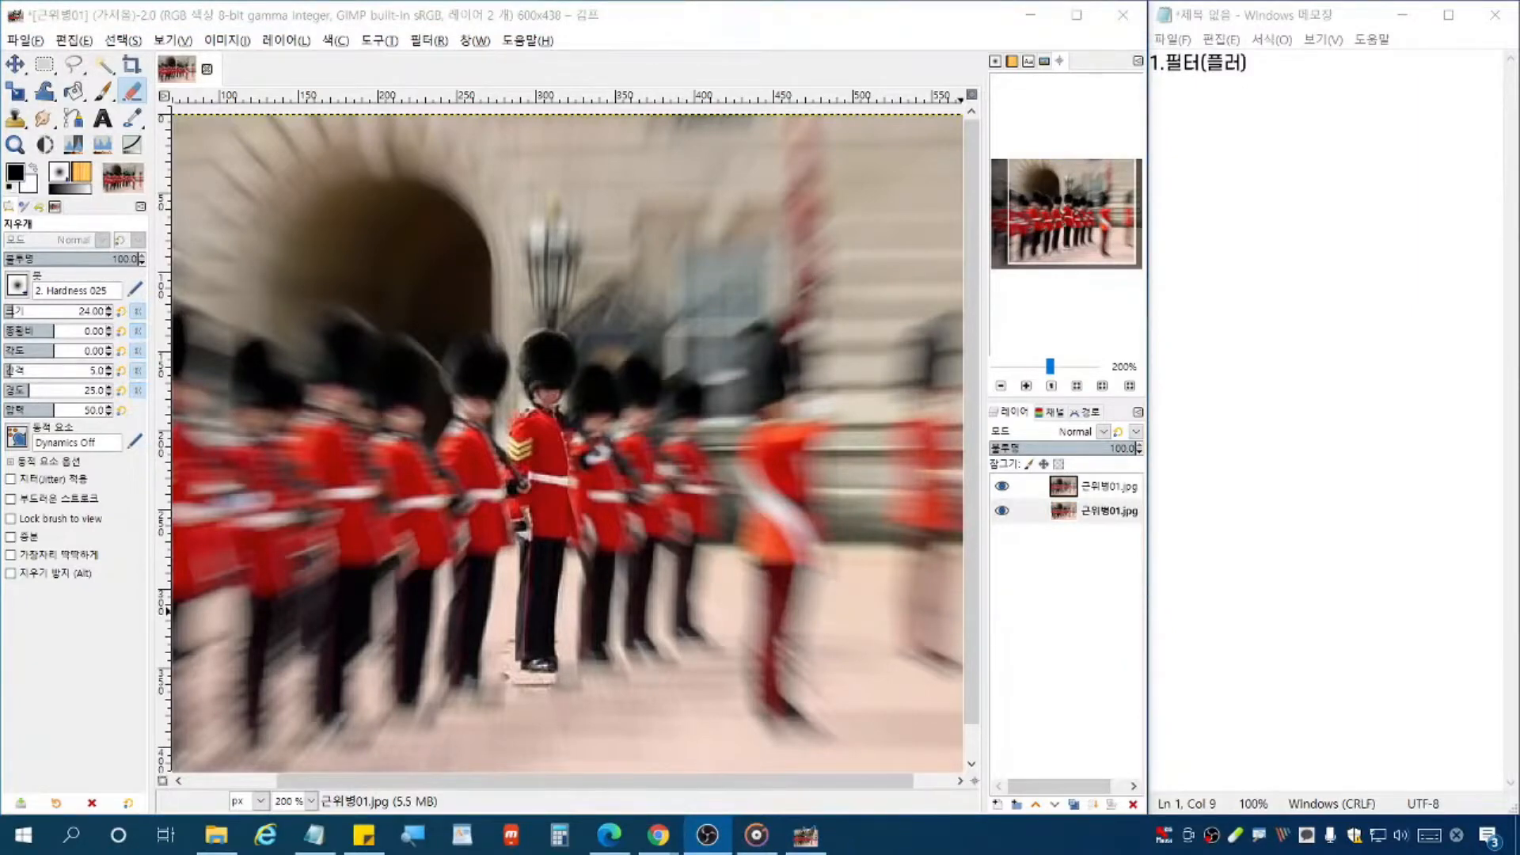
Step: Close the edited guards image without saving and reopen the original 근위병01.jpg
left_click(1299, 321)
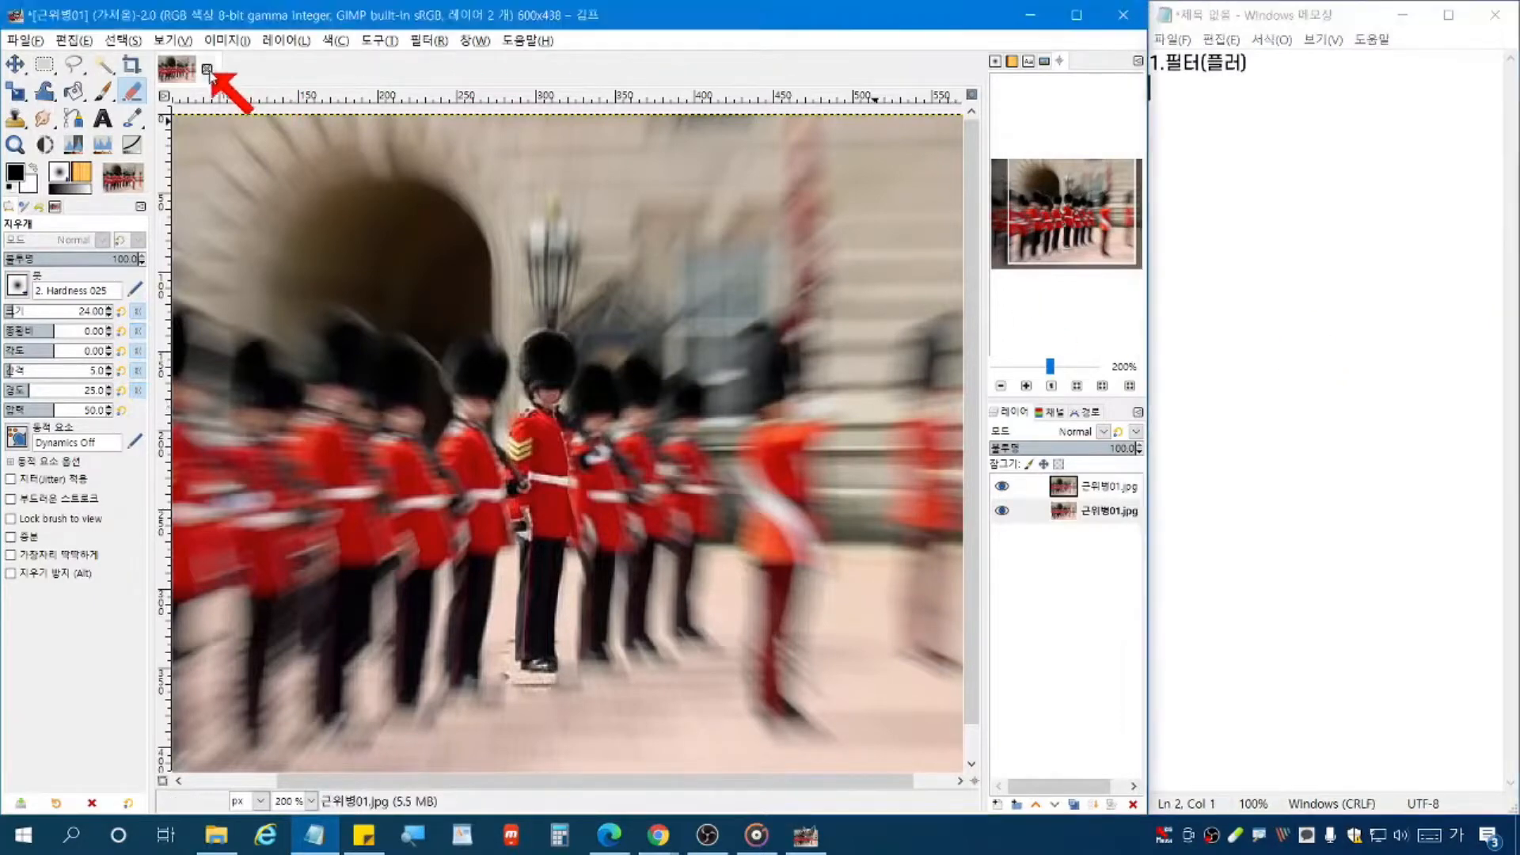
left_click(207, 69)
left_click(581, 513)
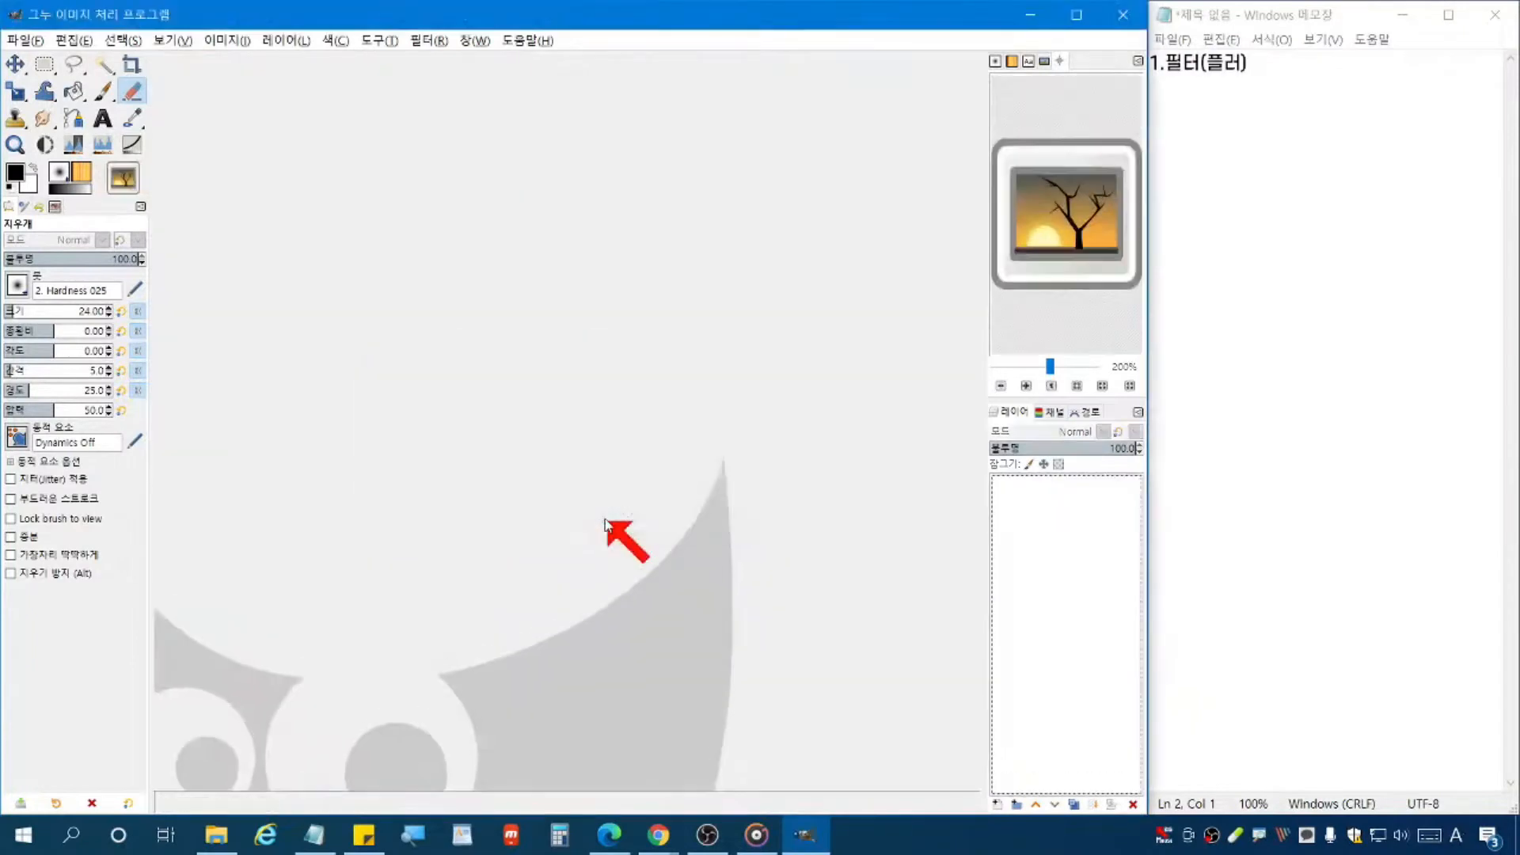
double_click(629, 483)
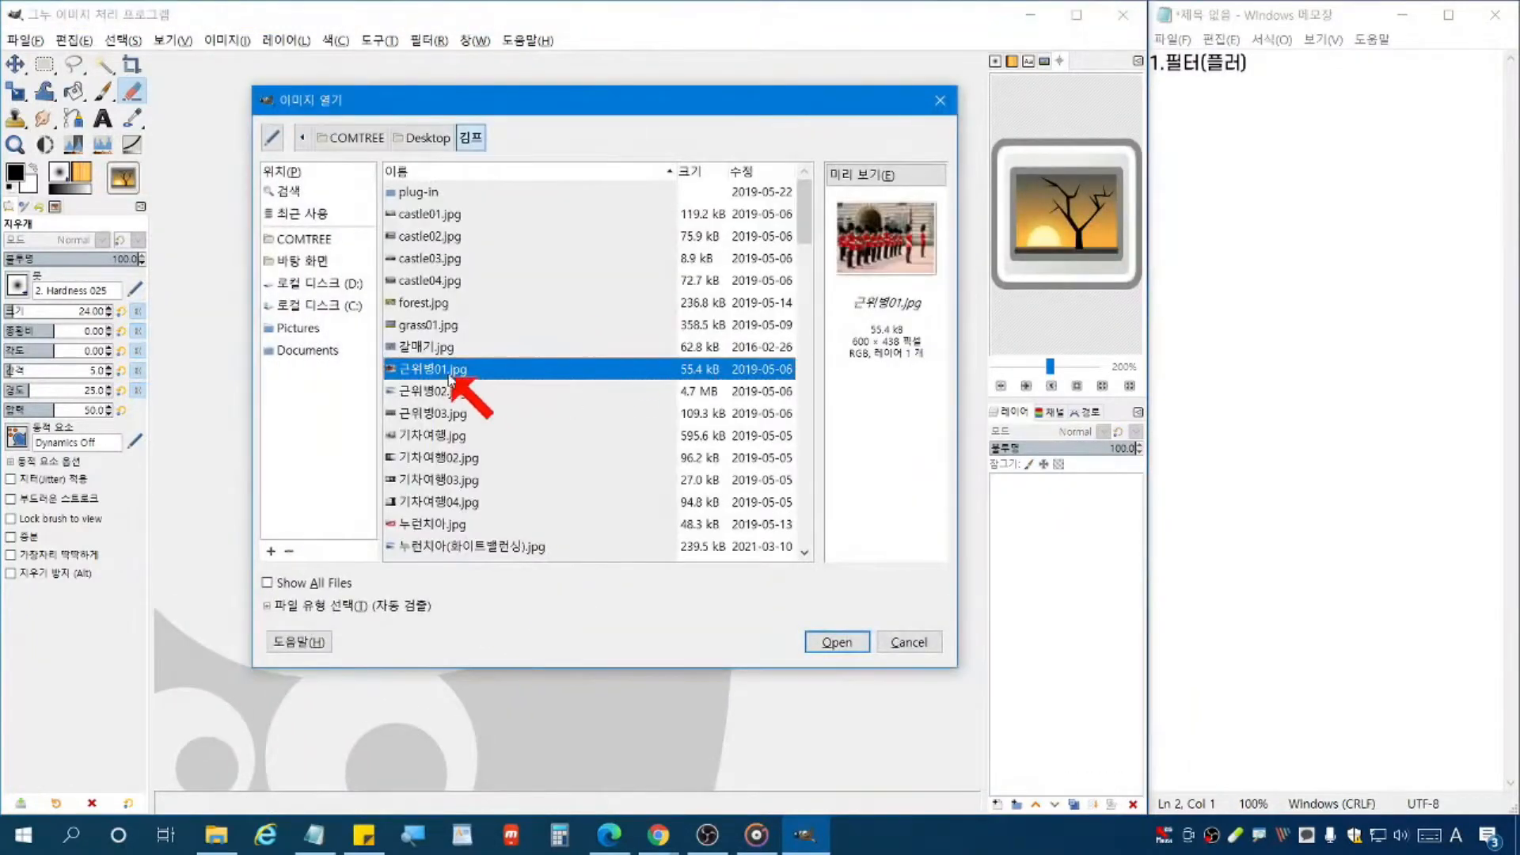
double_click(448, 373)
Step: Switch to Notepad and add the note line "(근위병01 파일 열기)" under the filter heading
left_click(1343, 178)
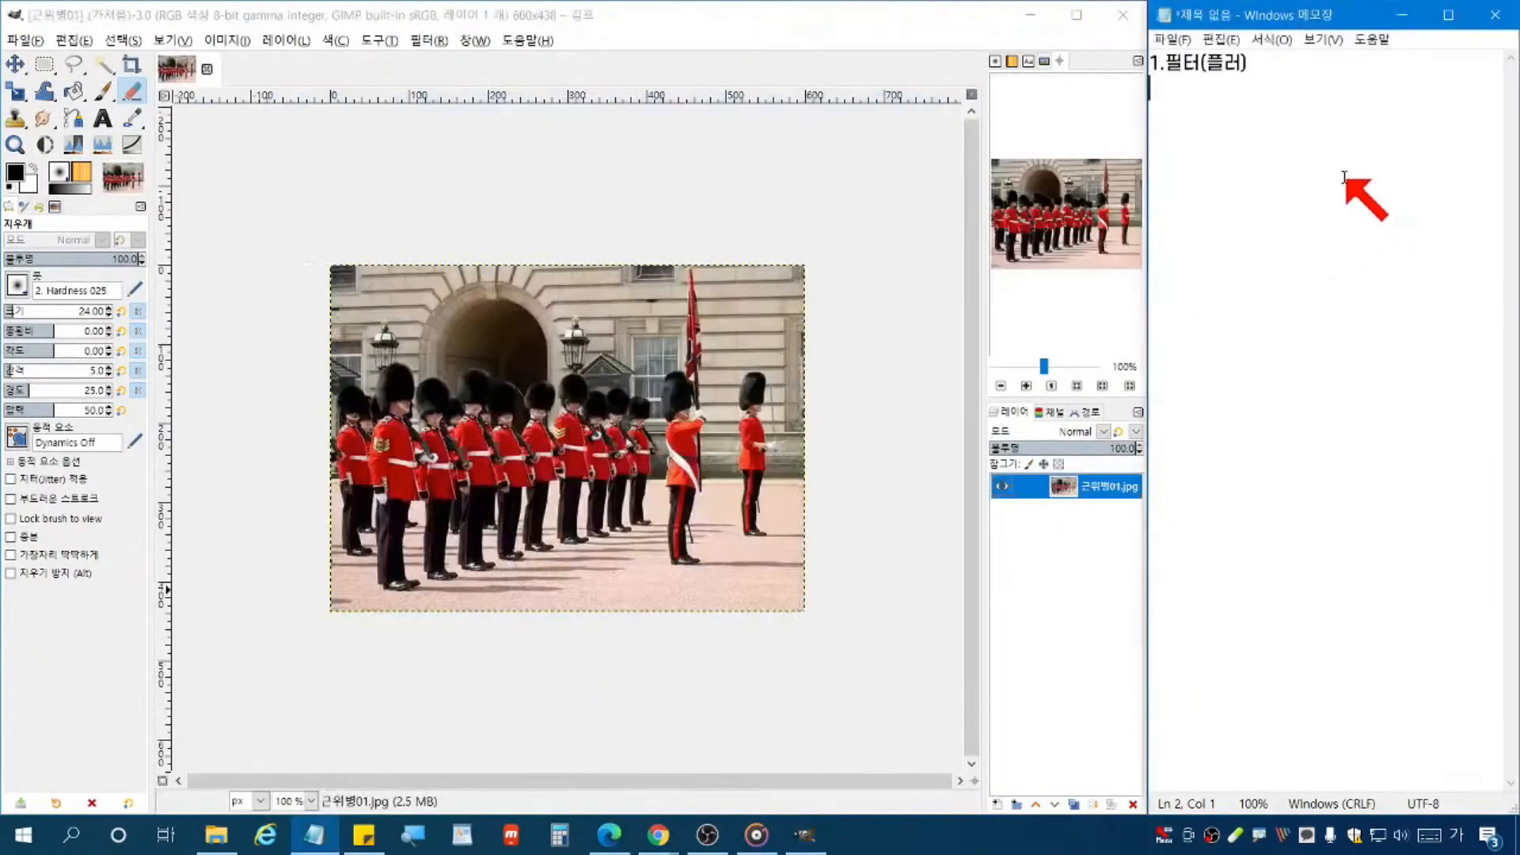
type("(근")
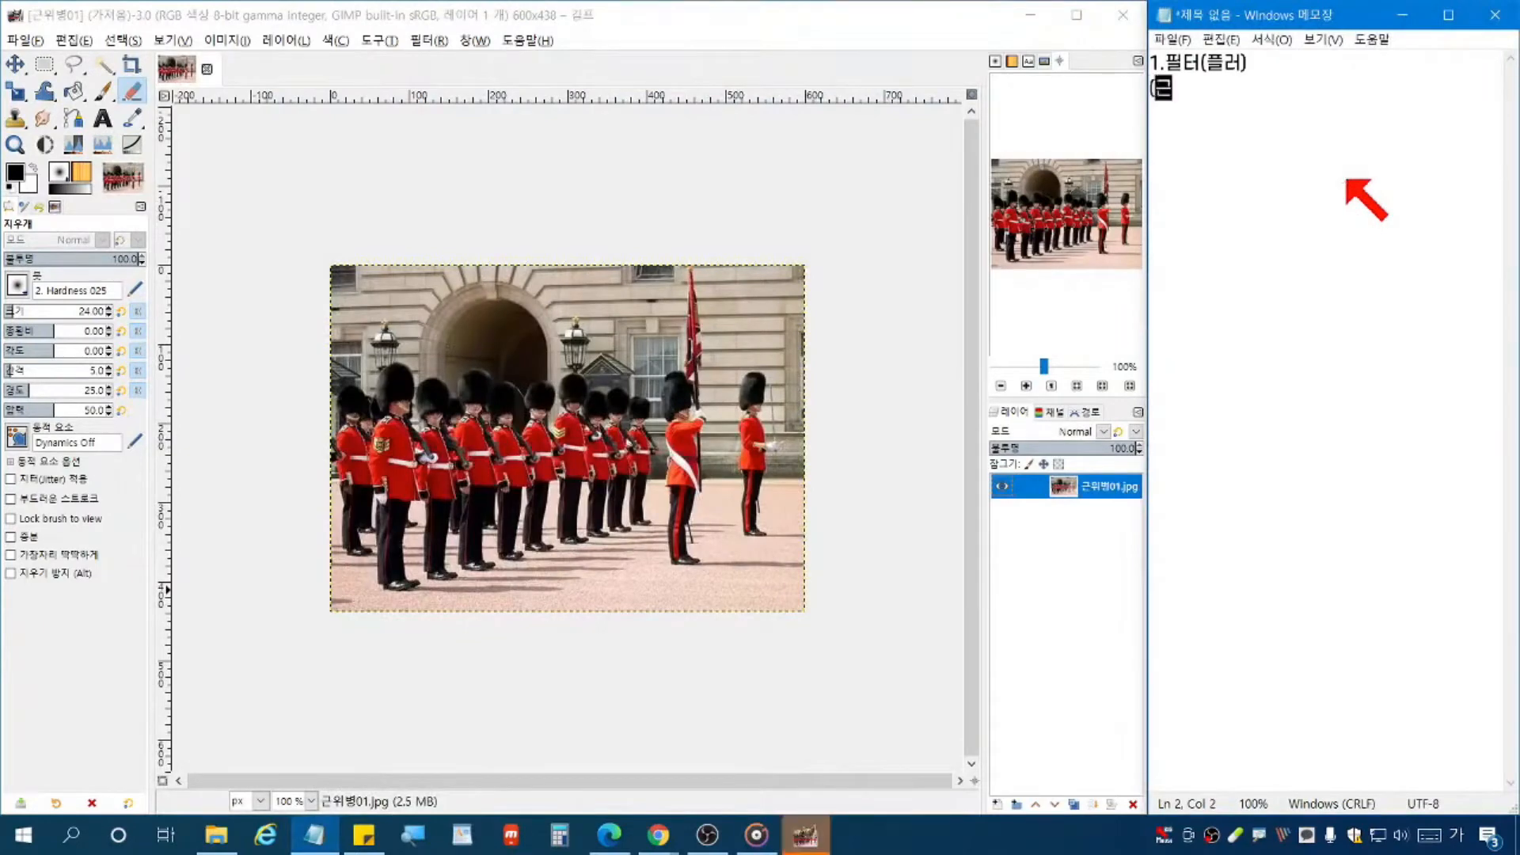
type("위병이1 파일 어")
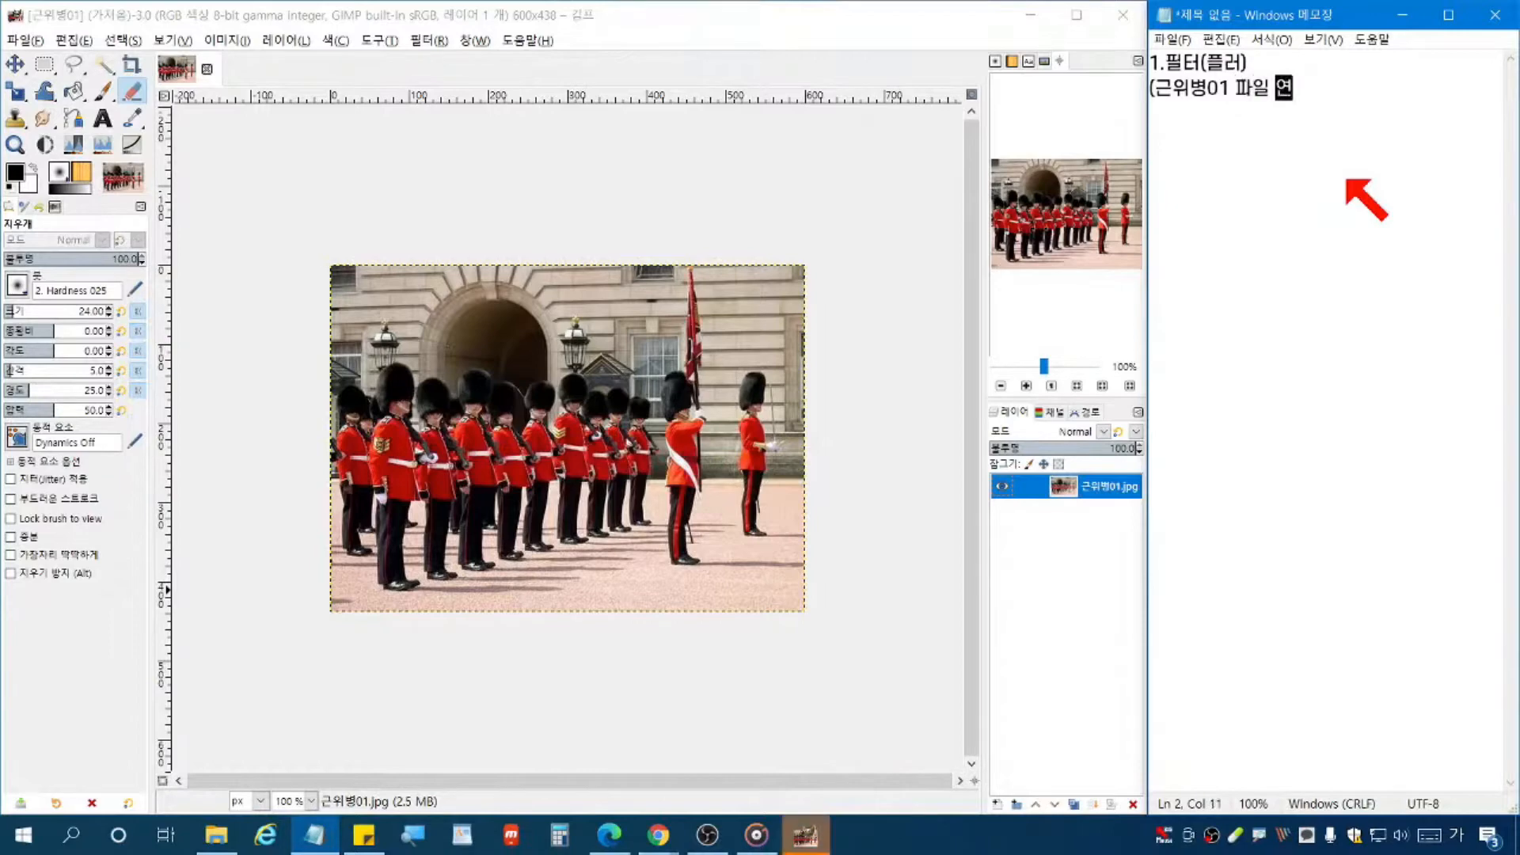
type("기)")
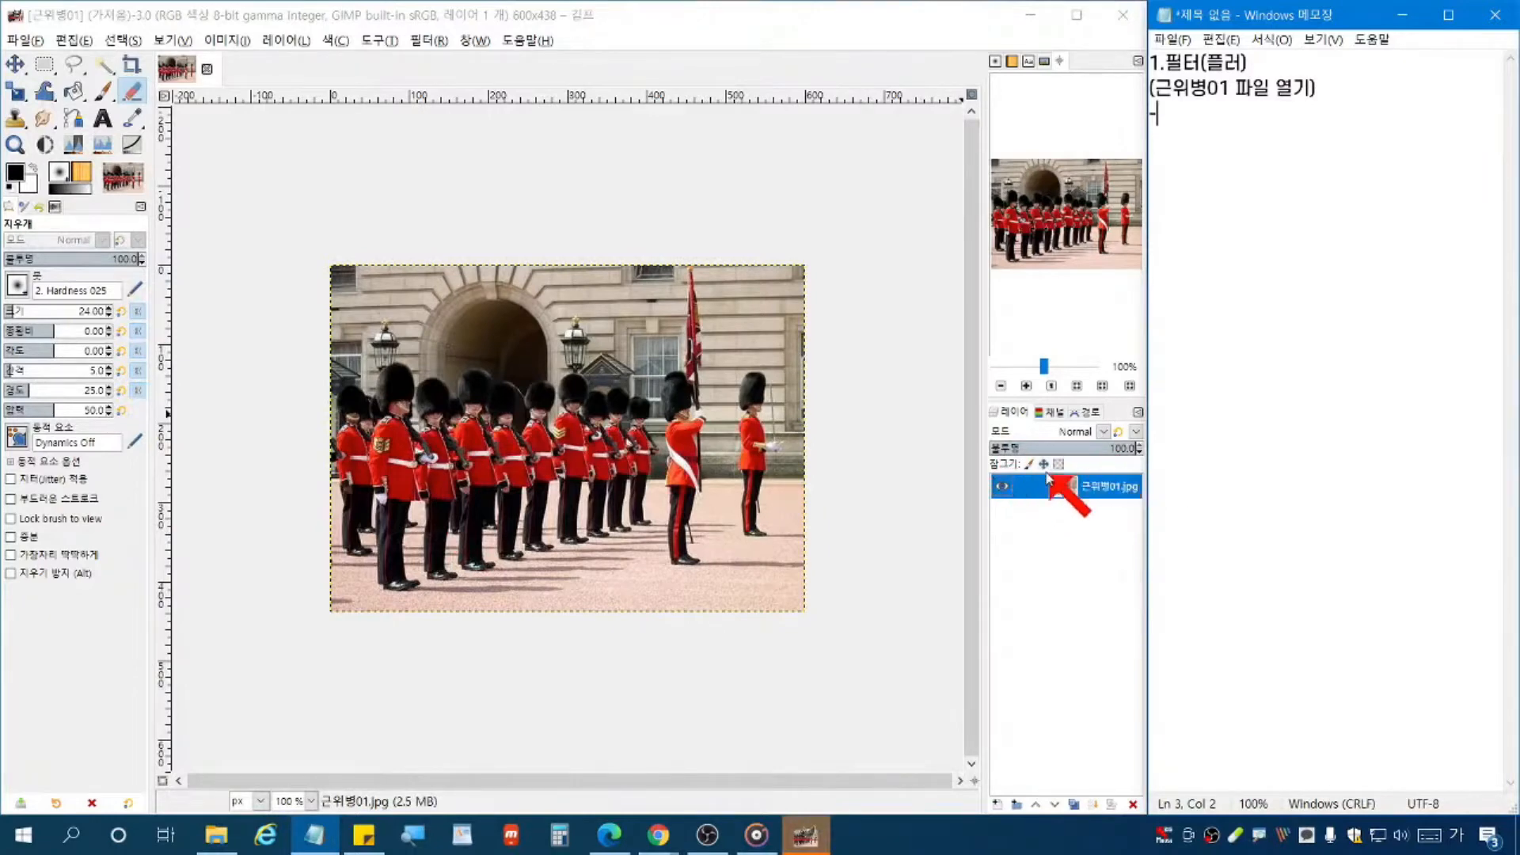
Step: Start a new note line in Notepad reading "-[레이어]탭-"
left_click(286, 39)
left_click(1212, 113)
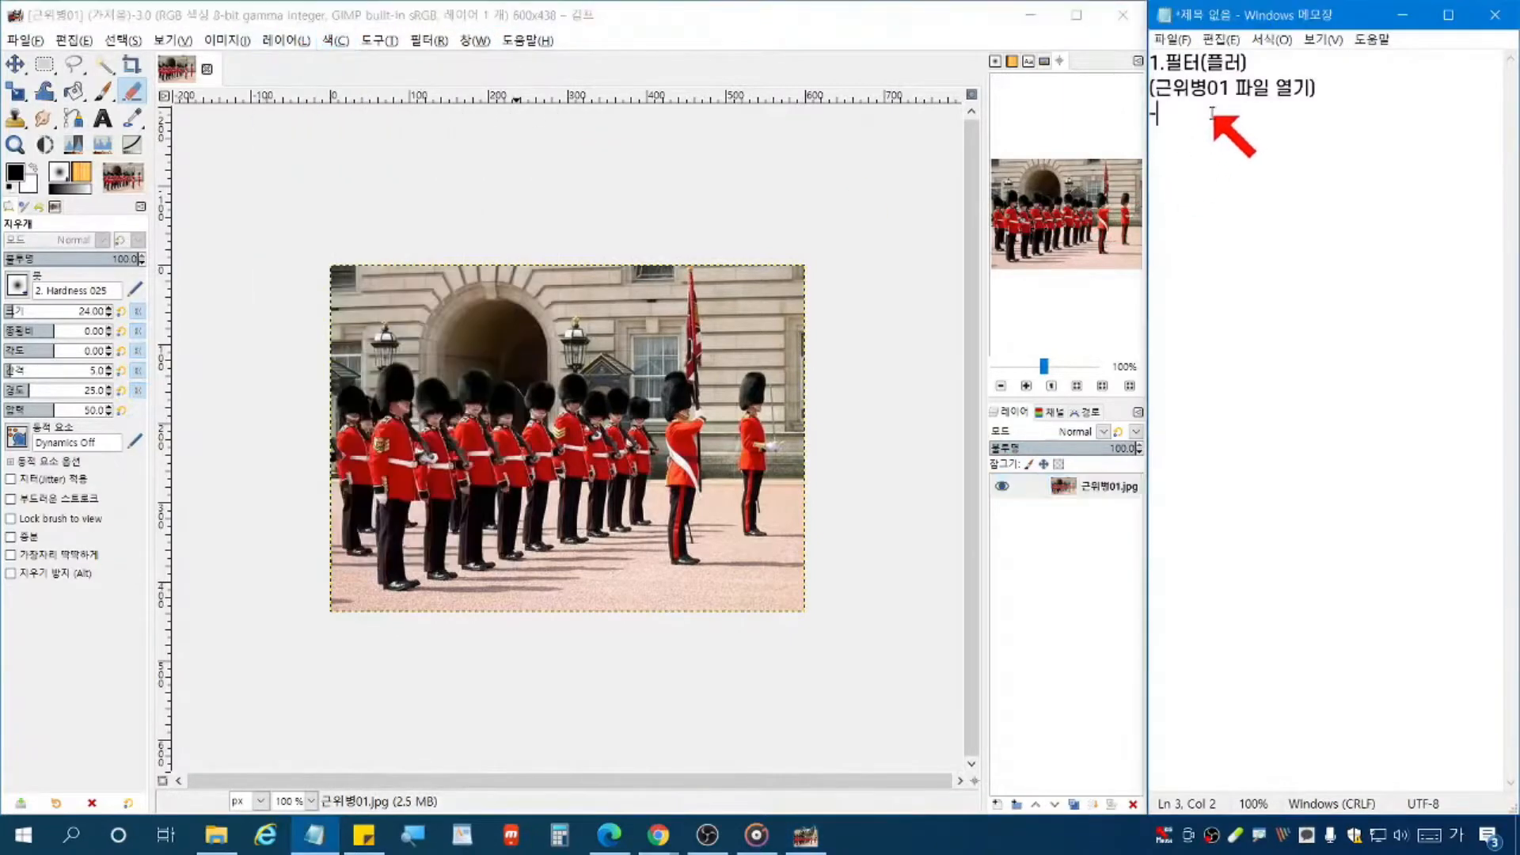
type("[레ㅇ이ㅇ")
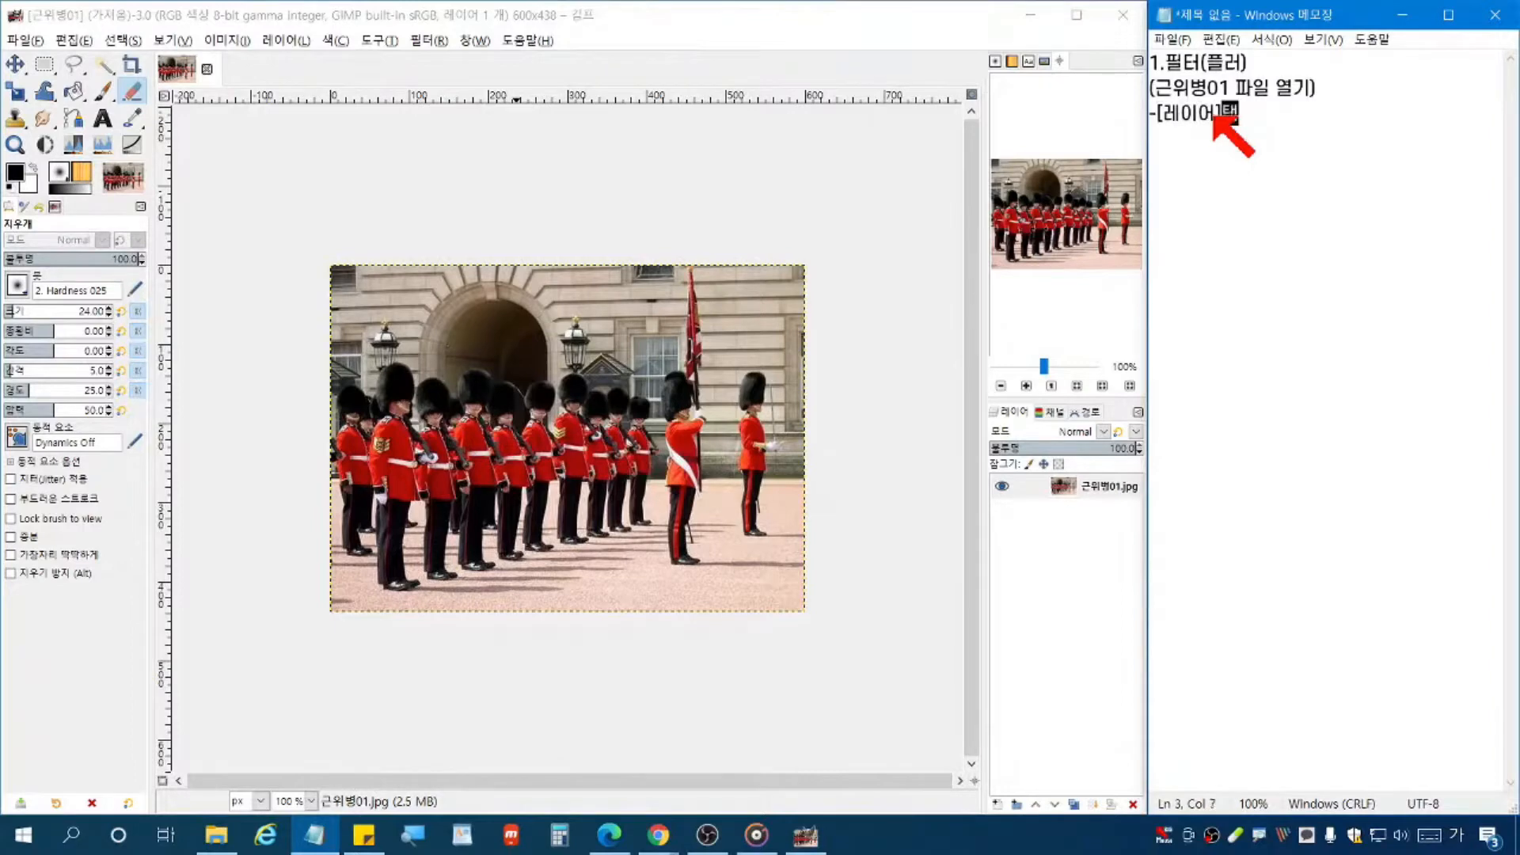
Step: Switch to GIMP and duplicate the 근위병01.jpg layer
left_click(283, 41)
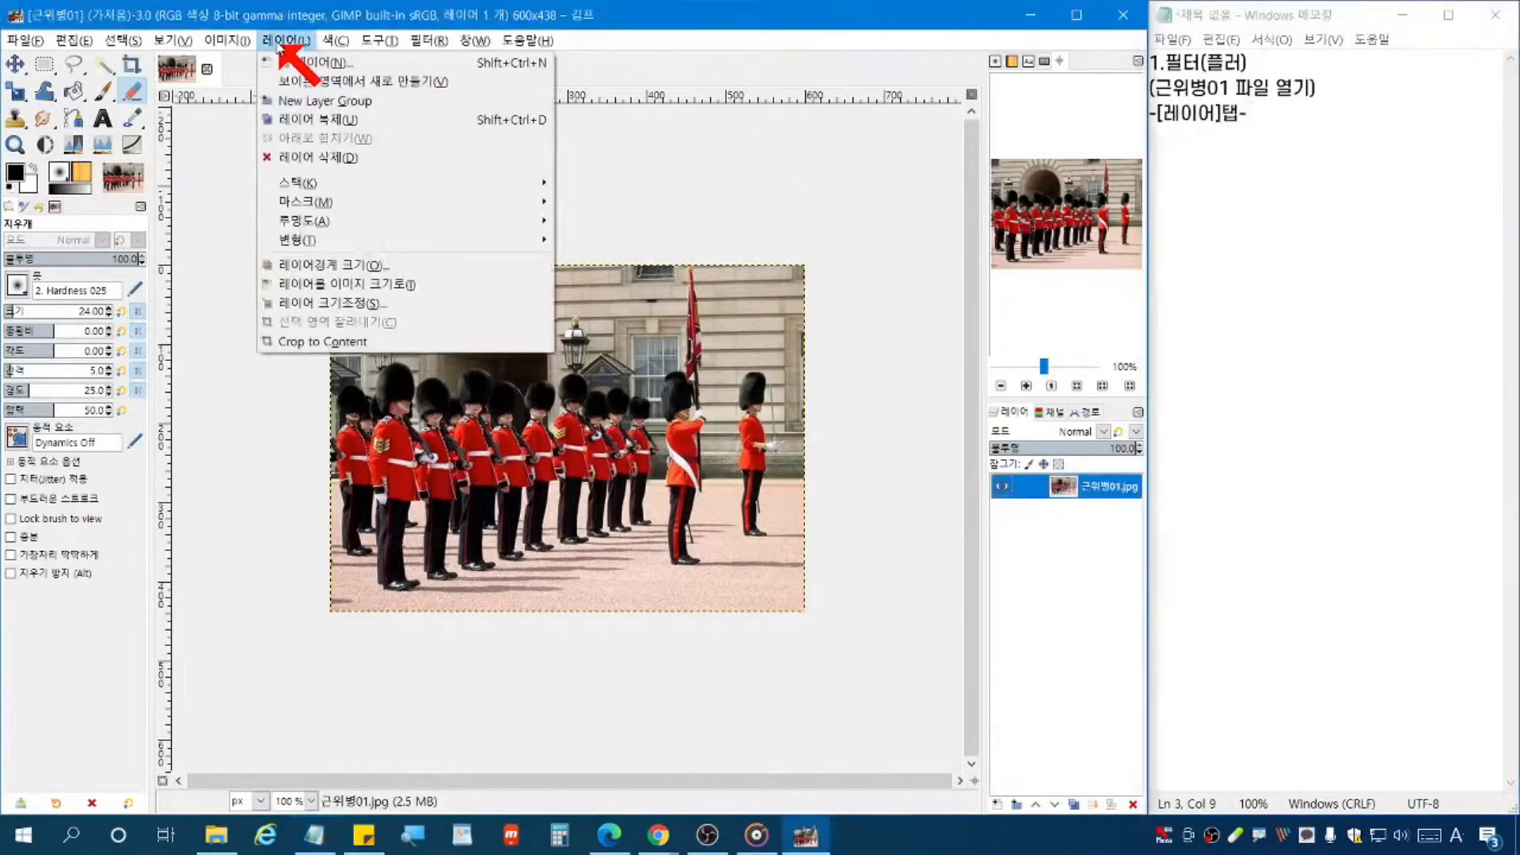
left_click(293, 121)
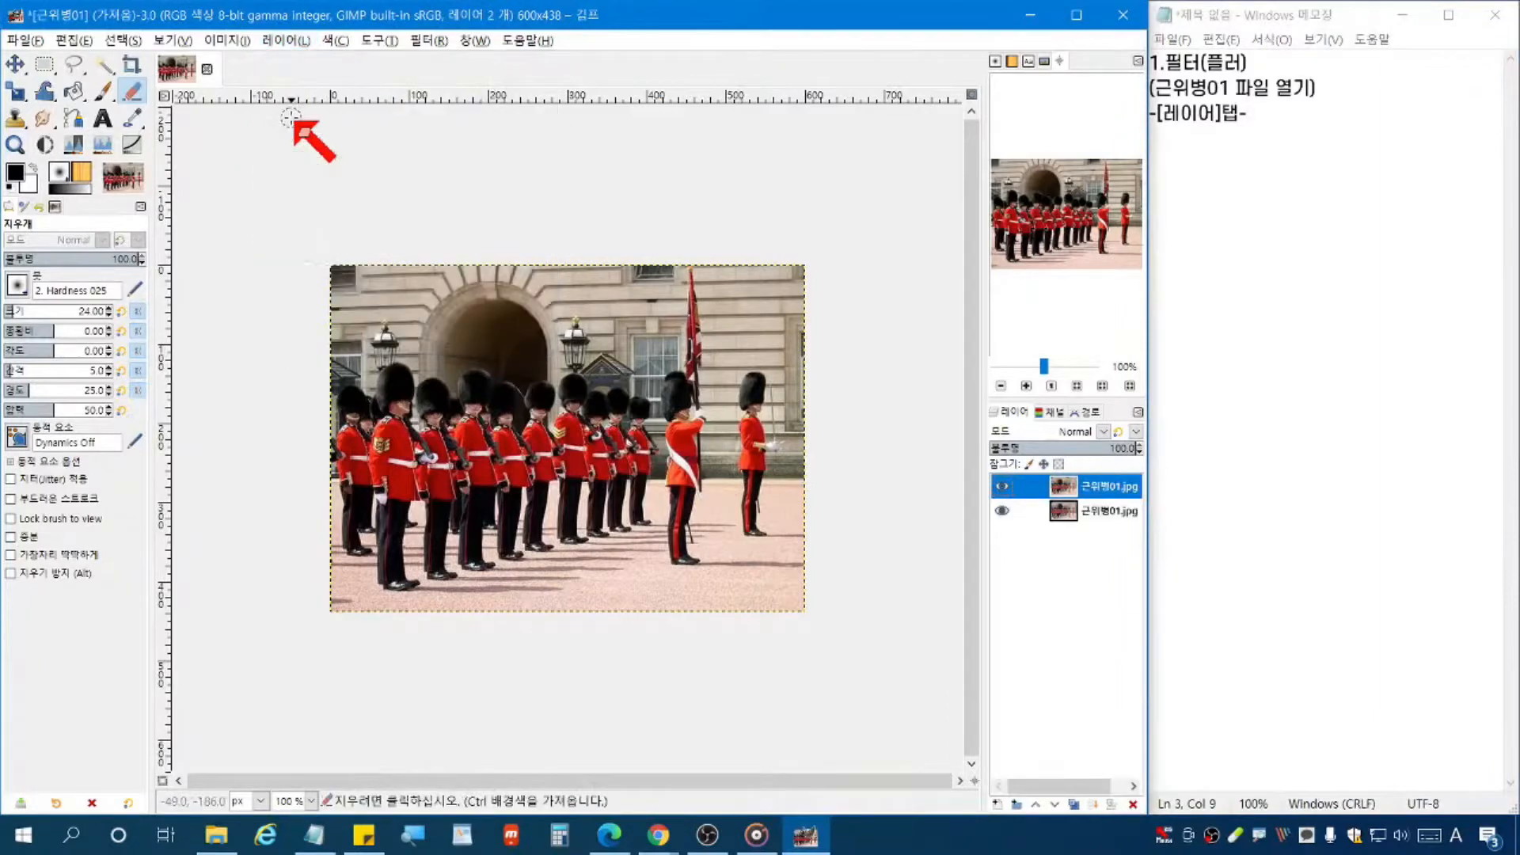
key("bracketleft")
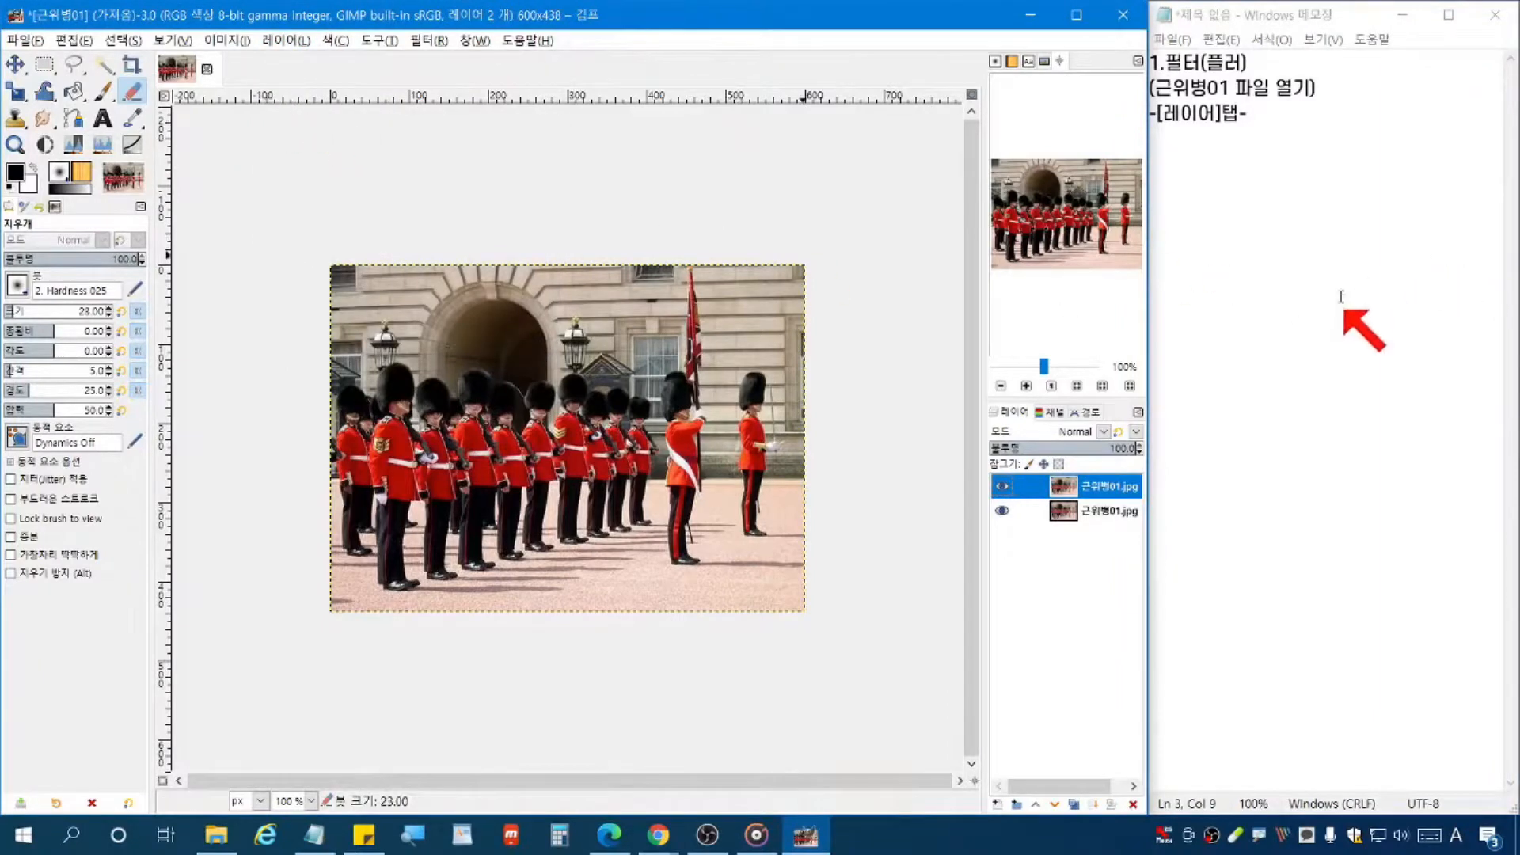
Step: Complete the layer note in Notepad with "[레이어 복제]" and start a new dashed line
left_click(1335, 249)
type("[")
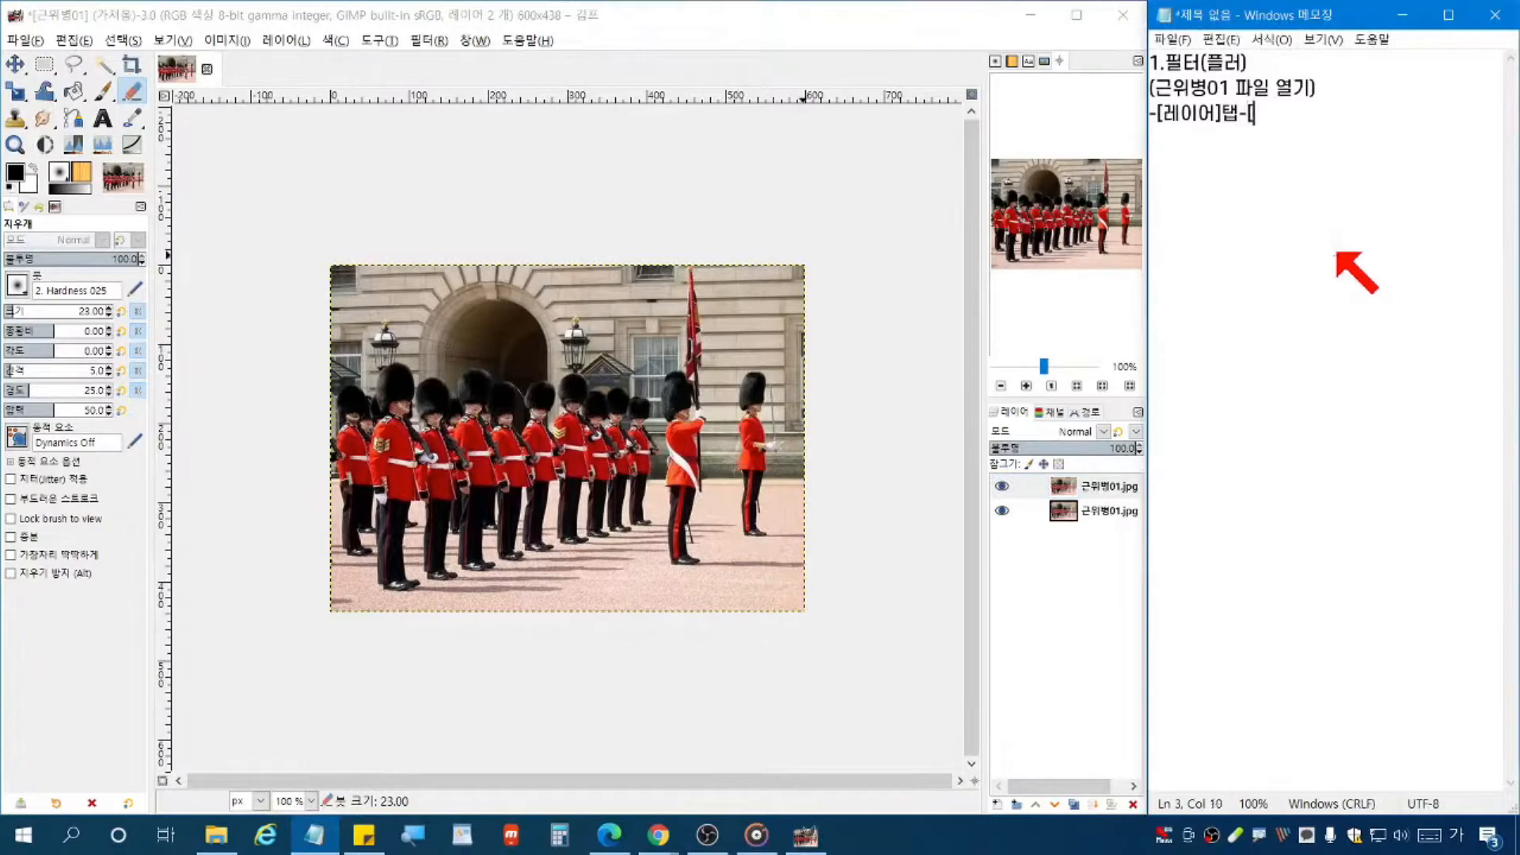
type("레이어 복ㅈ")
type("]")
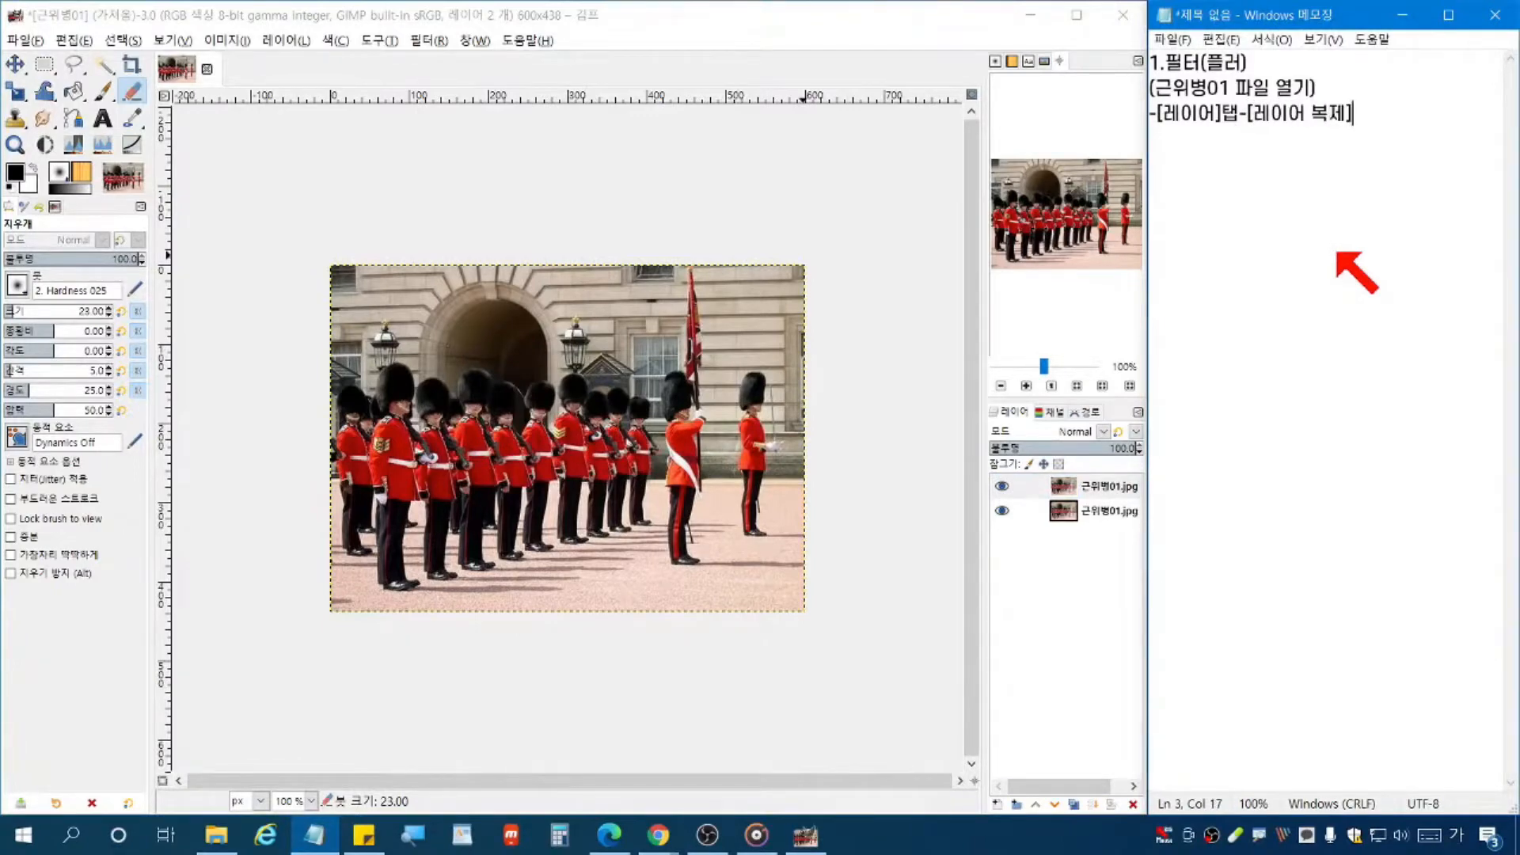
left_click(281, 39)
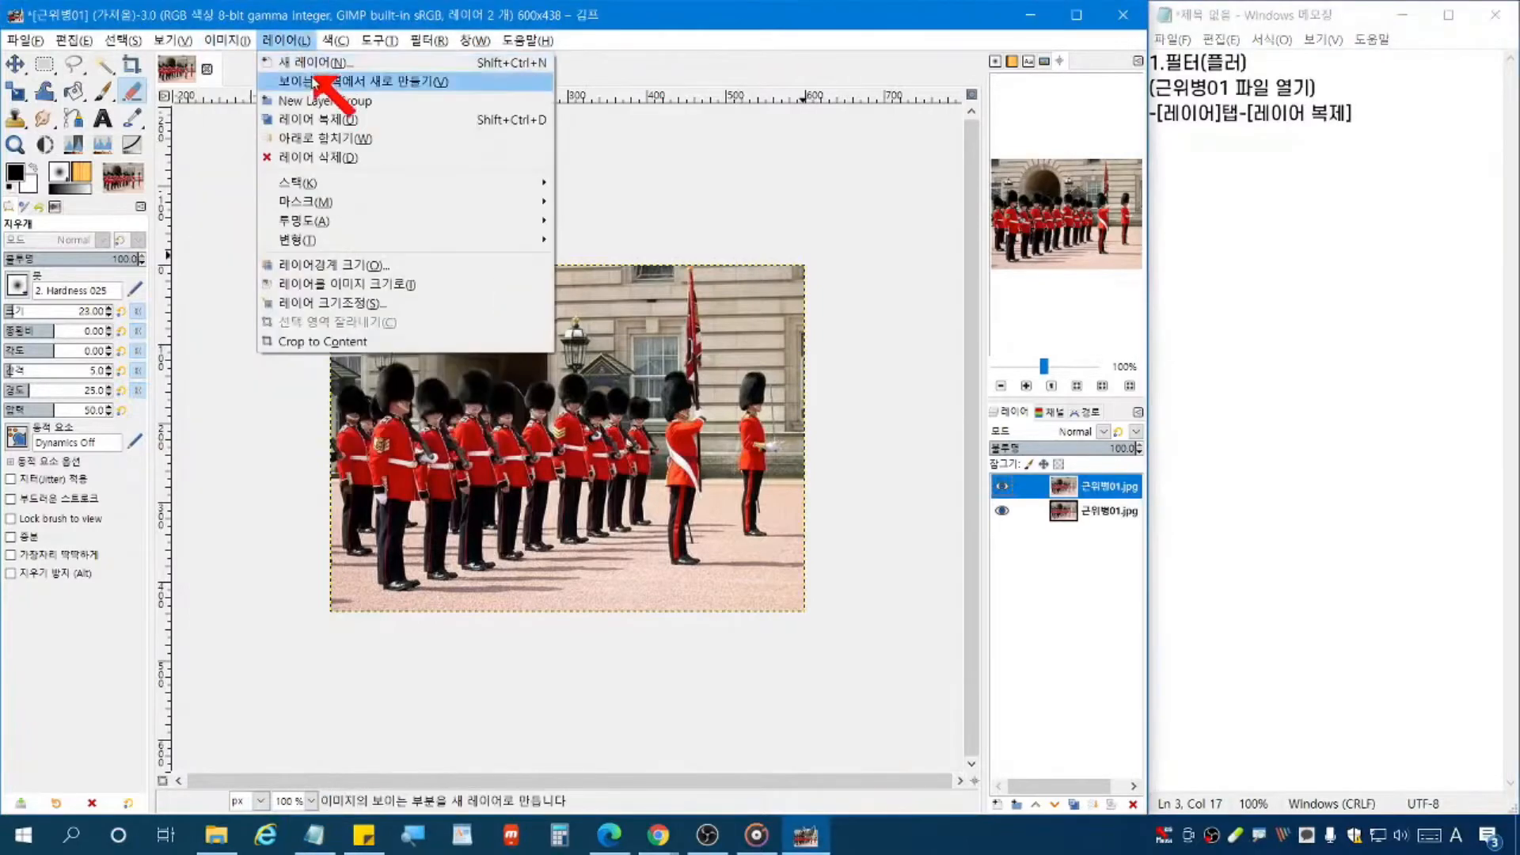
left_click(1430, 212)
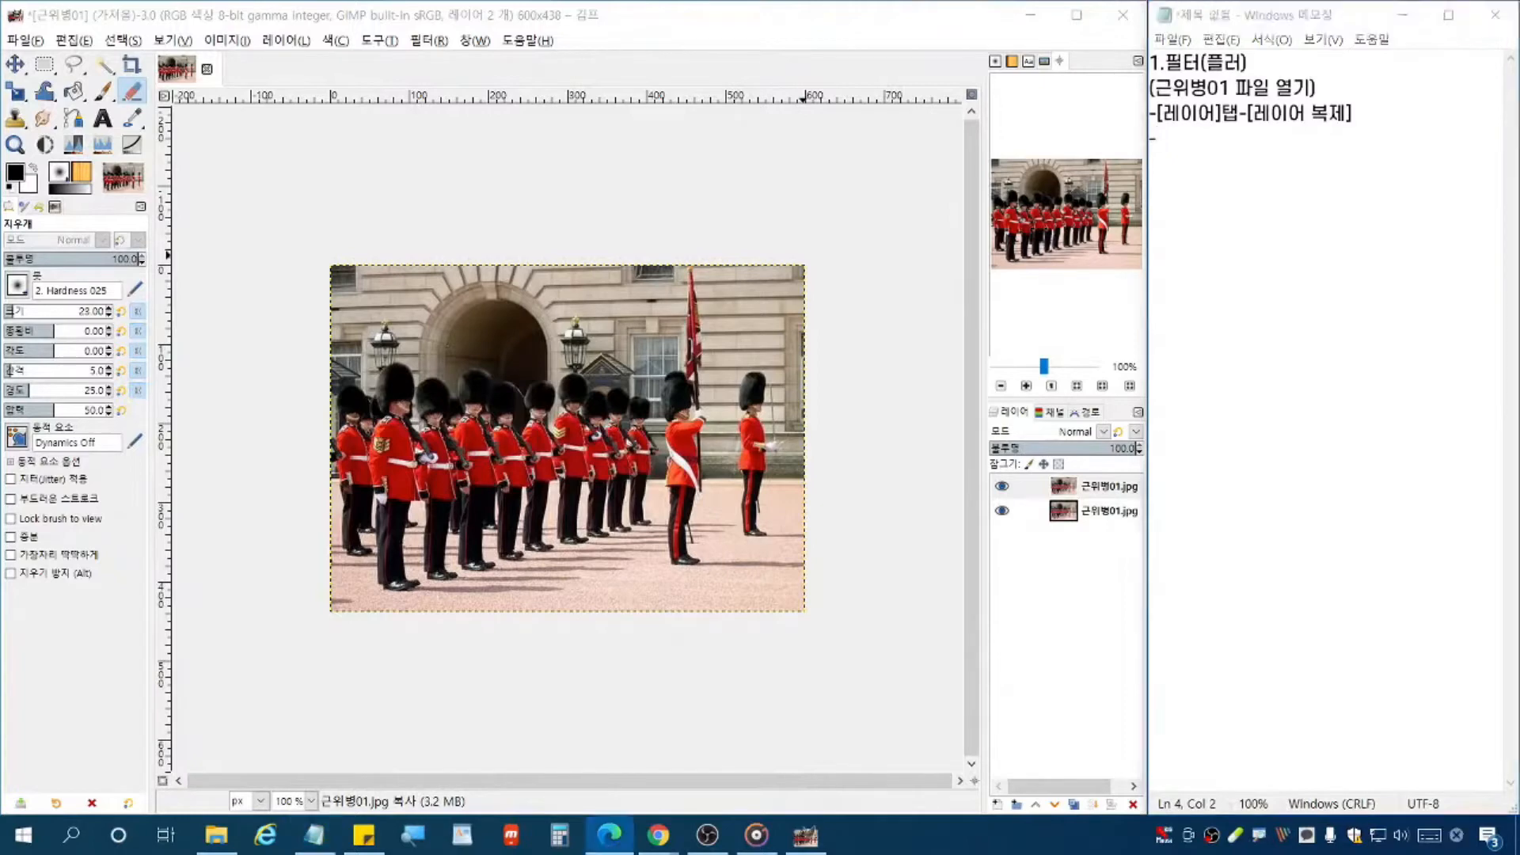
Step: Select the upper duplicate layer in GIMP and write "위쪽 레이어 효과" as the note line in Notepad
left_click(1065, 487)
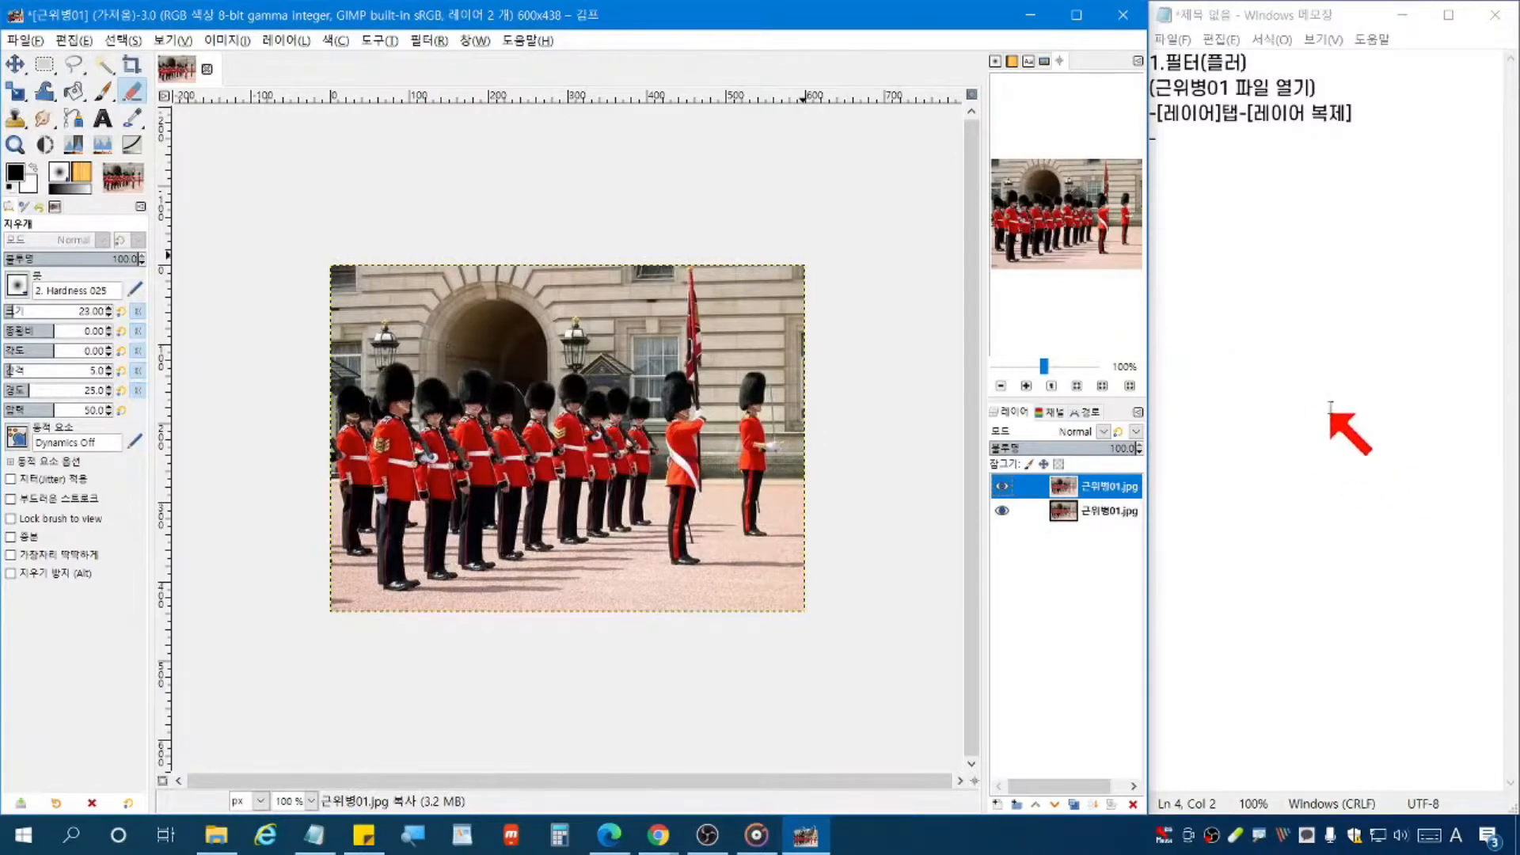
left_click(1345, 360)
type("위쪽 레")
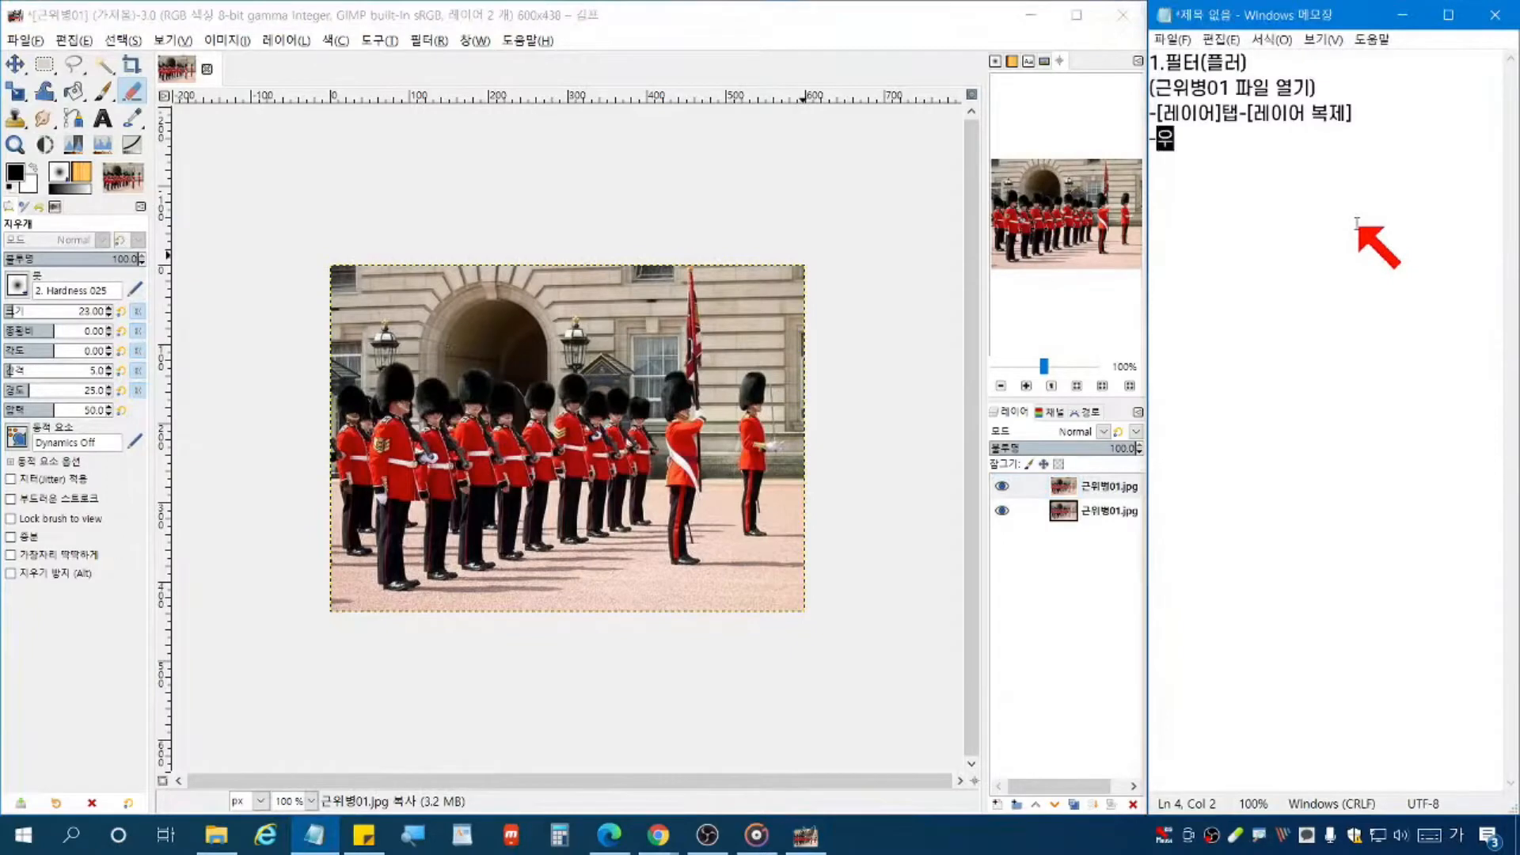
type("이어 효")
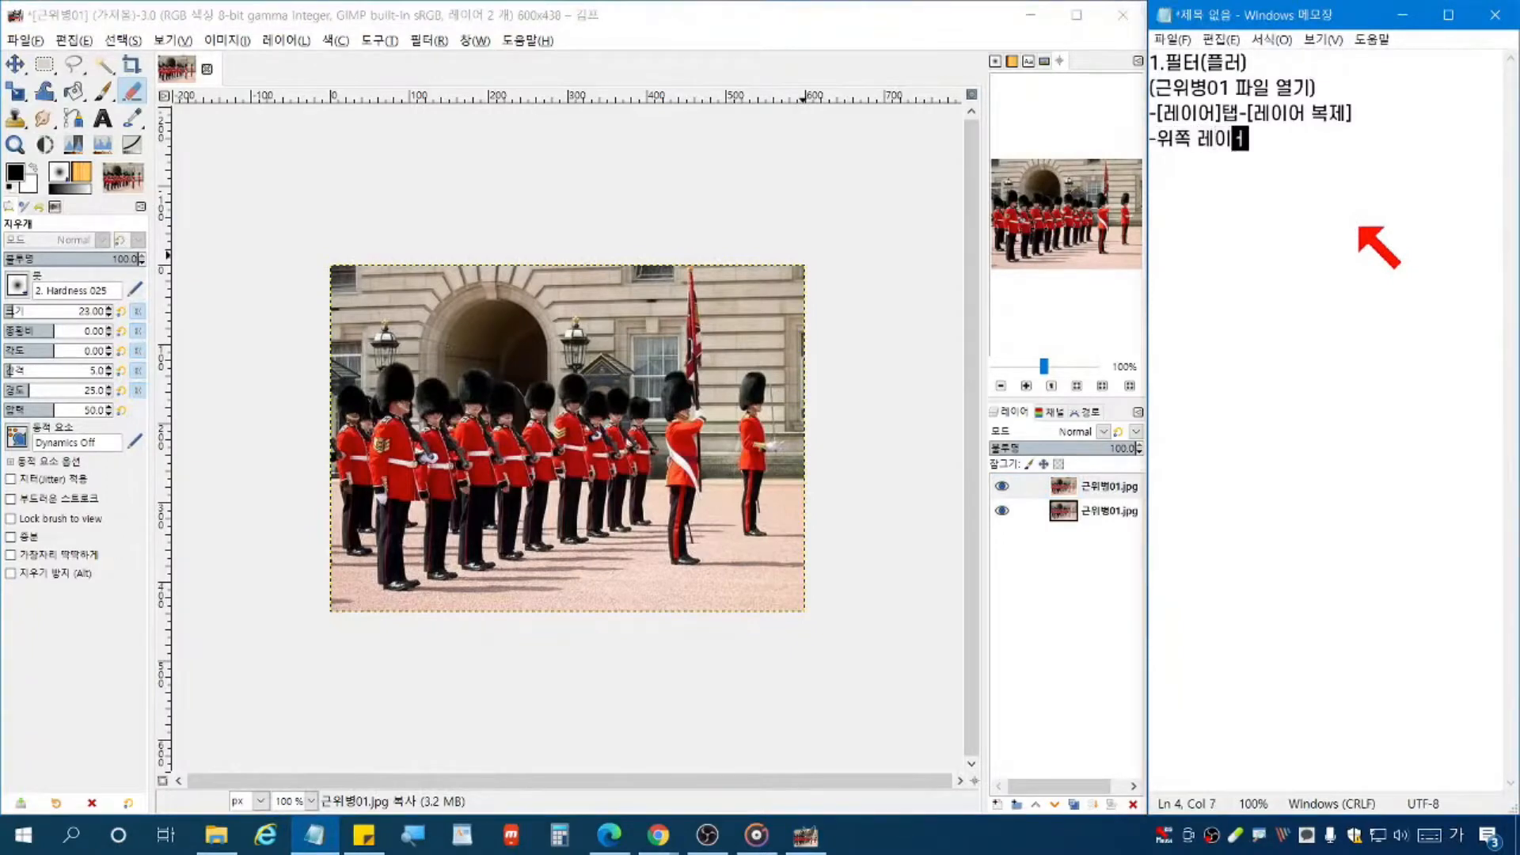
type("과")
key("Return")
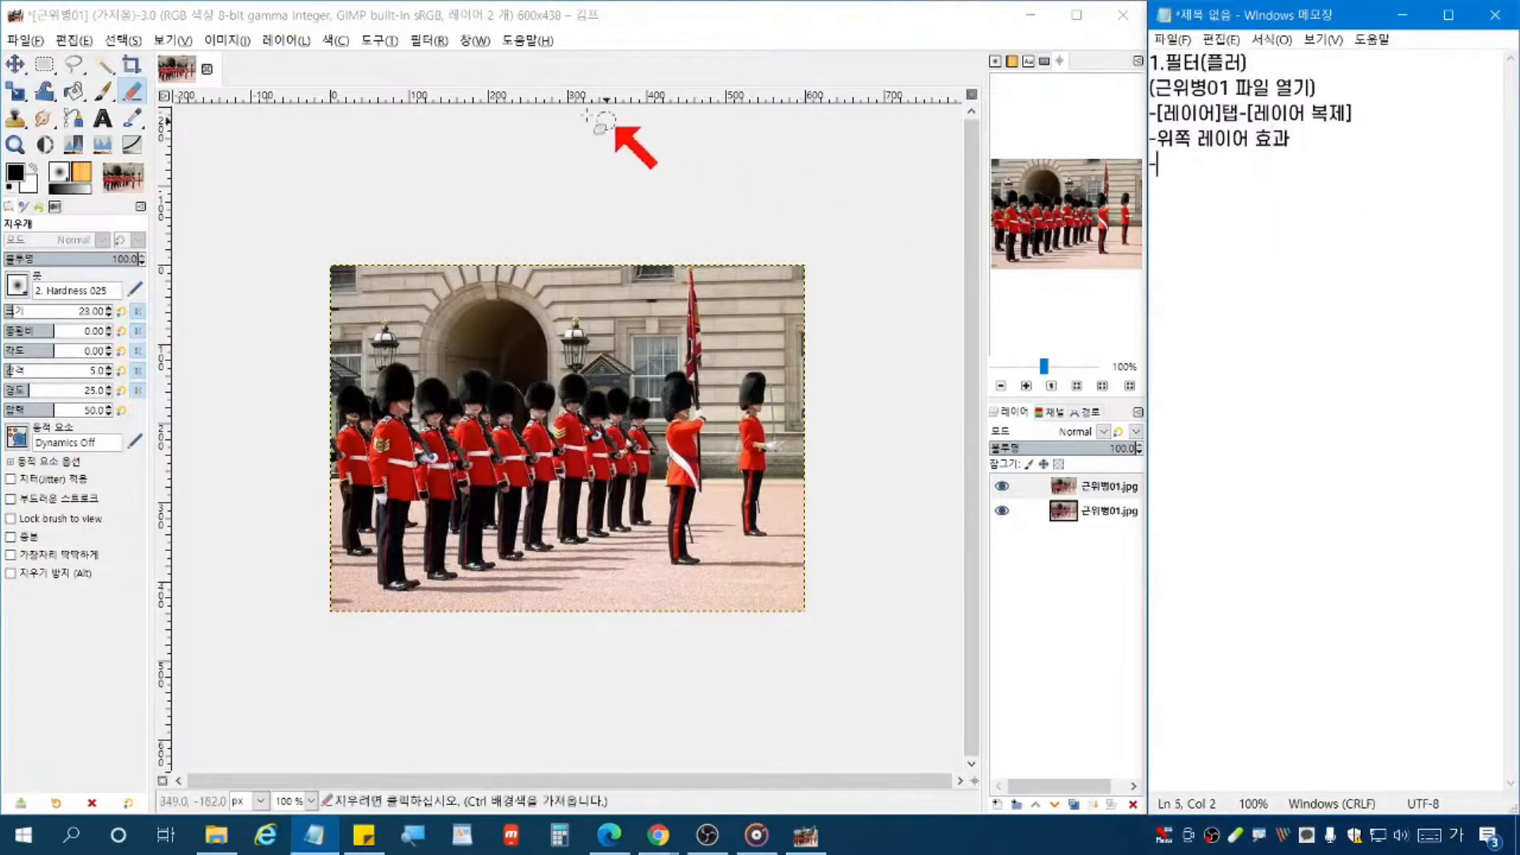
Step: Look up GIMP's blur filter group and begin the matching note line in Notepad with "-[필터]-"
left_click(421, 42)
left_click(421, 41)
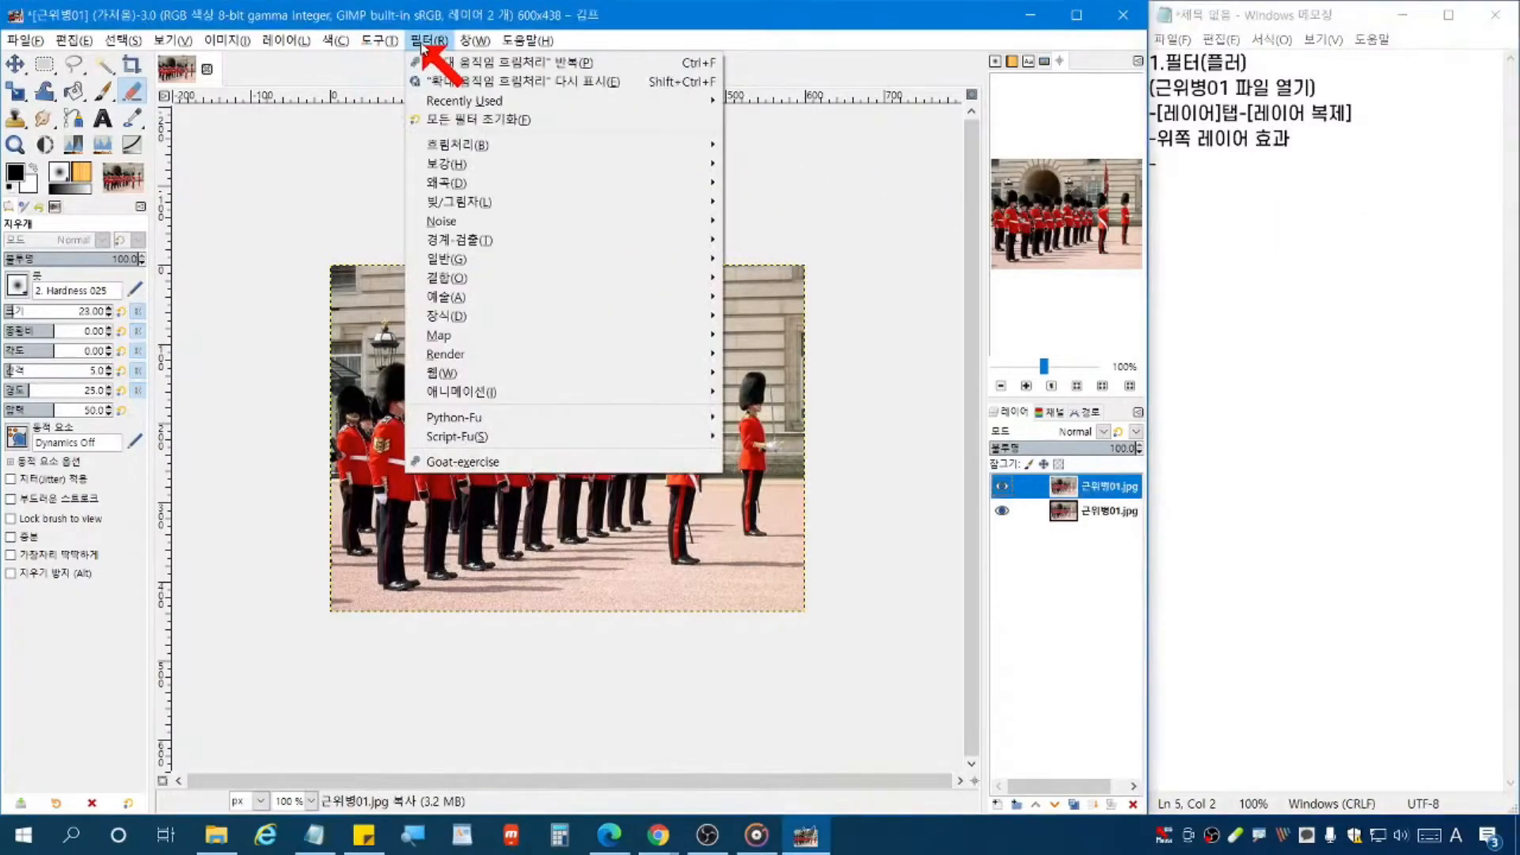
mouse_move(227, 40)
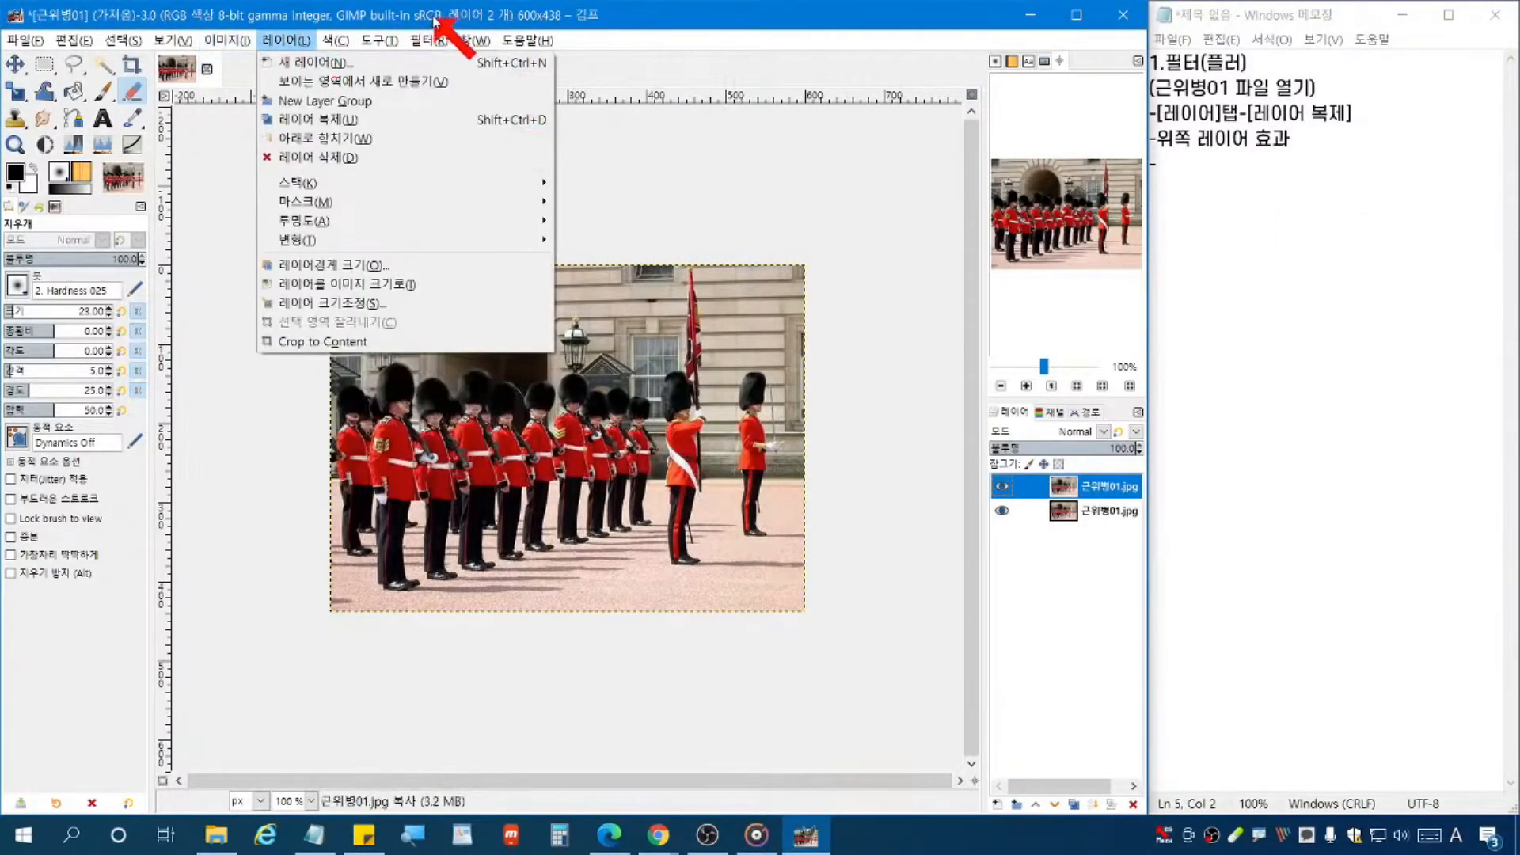
mouse_move(427, 38)
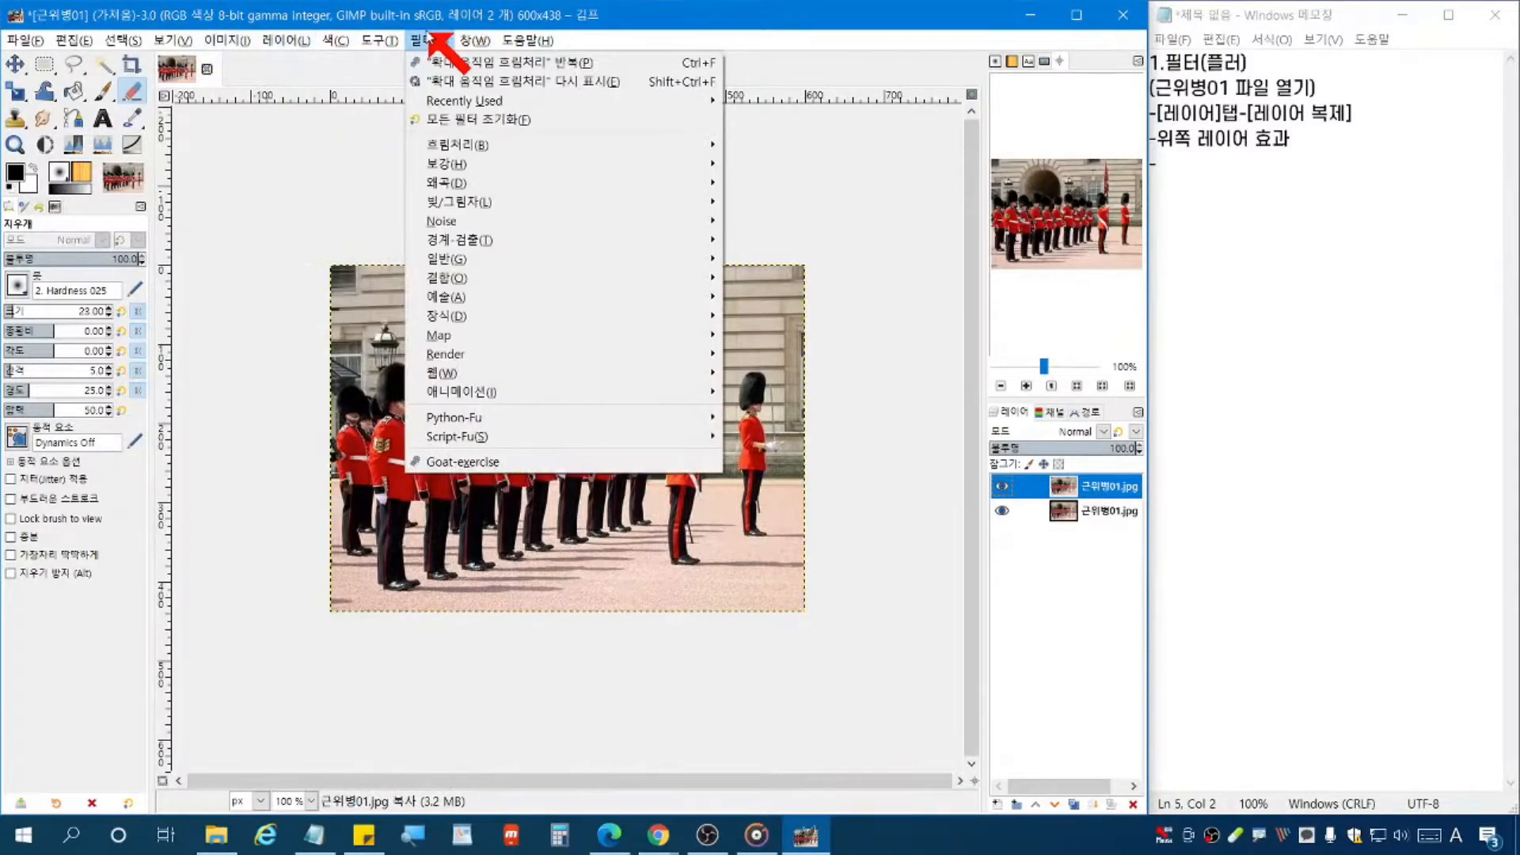
mouse_move(455, 145)
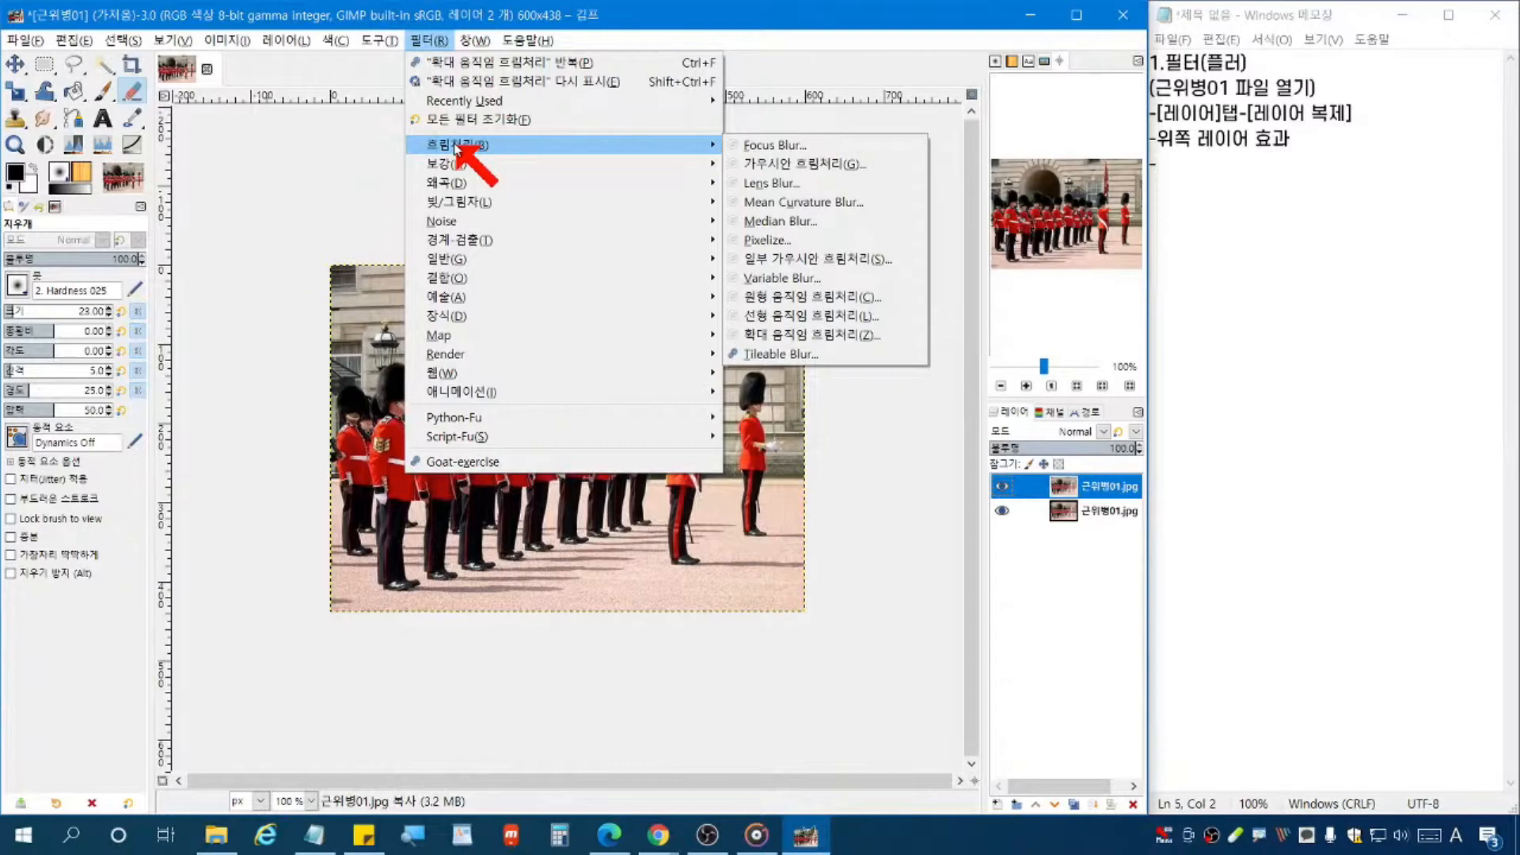
left_click(1235, 204)
type("-[필ㅌ")
type("]")
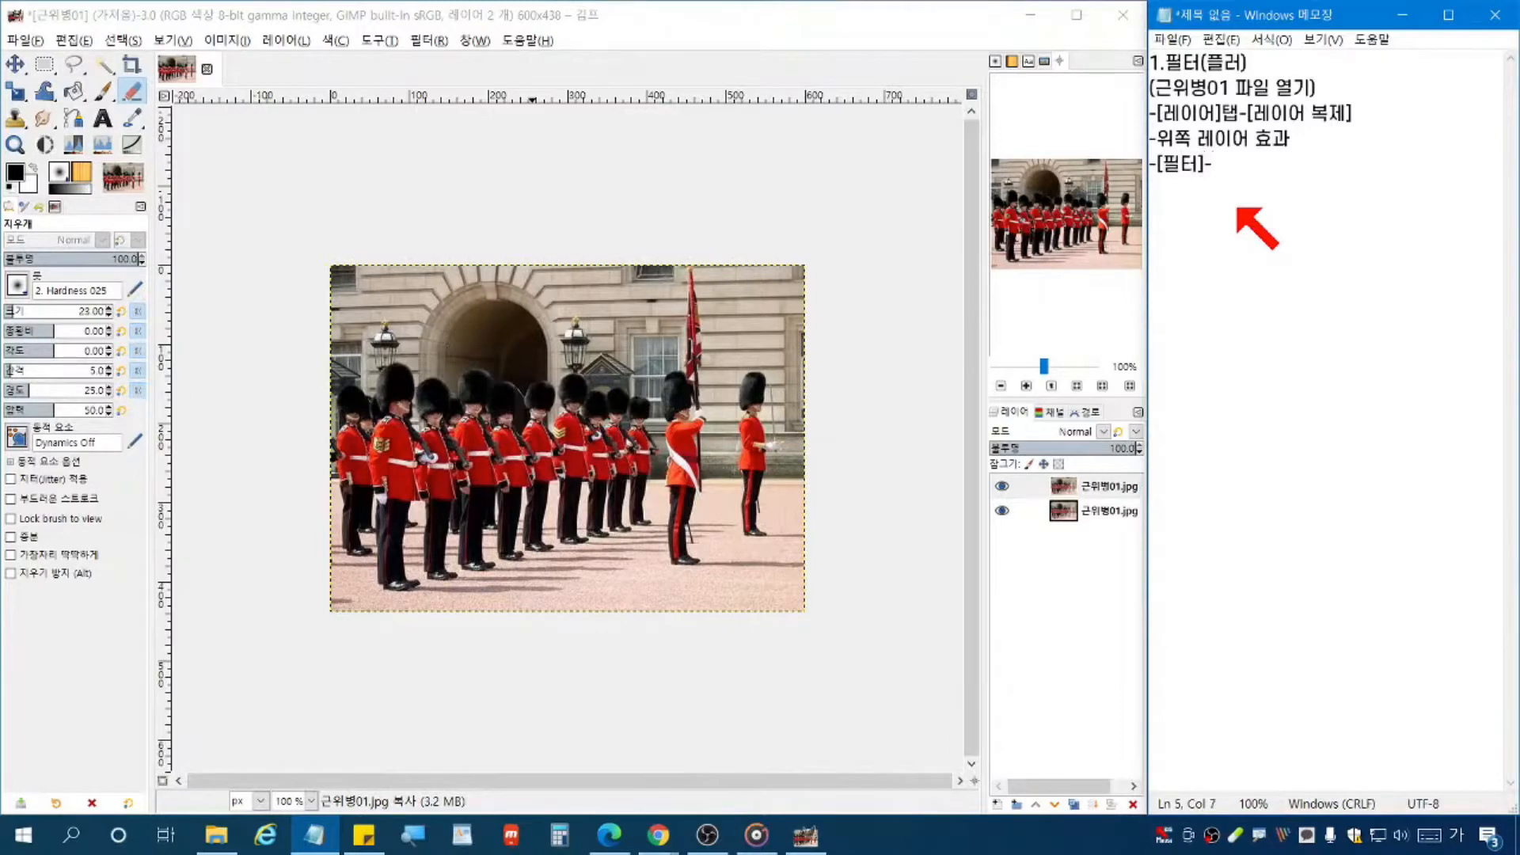
Step: Complete the filter note line with "[흐림효과(blur)]-"
type("-[흐림")
type("효ㄱ")
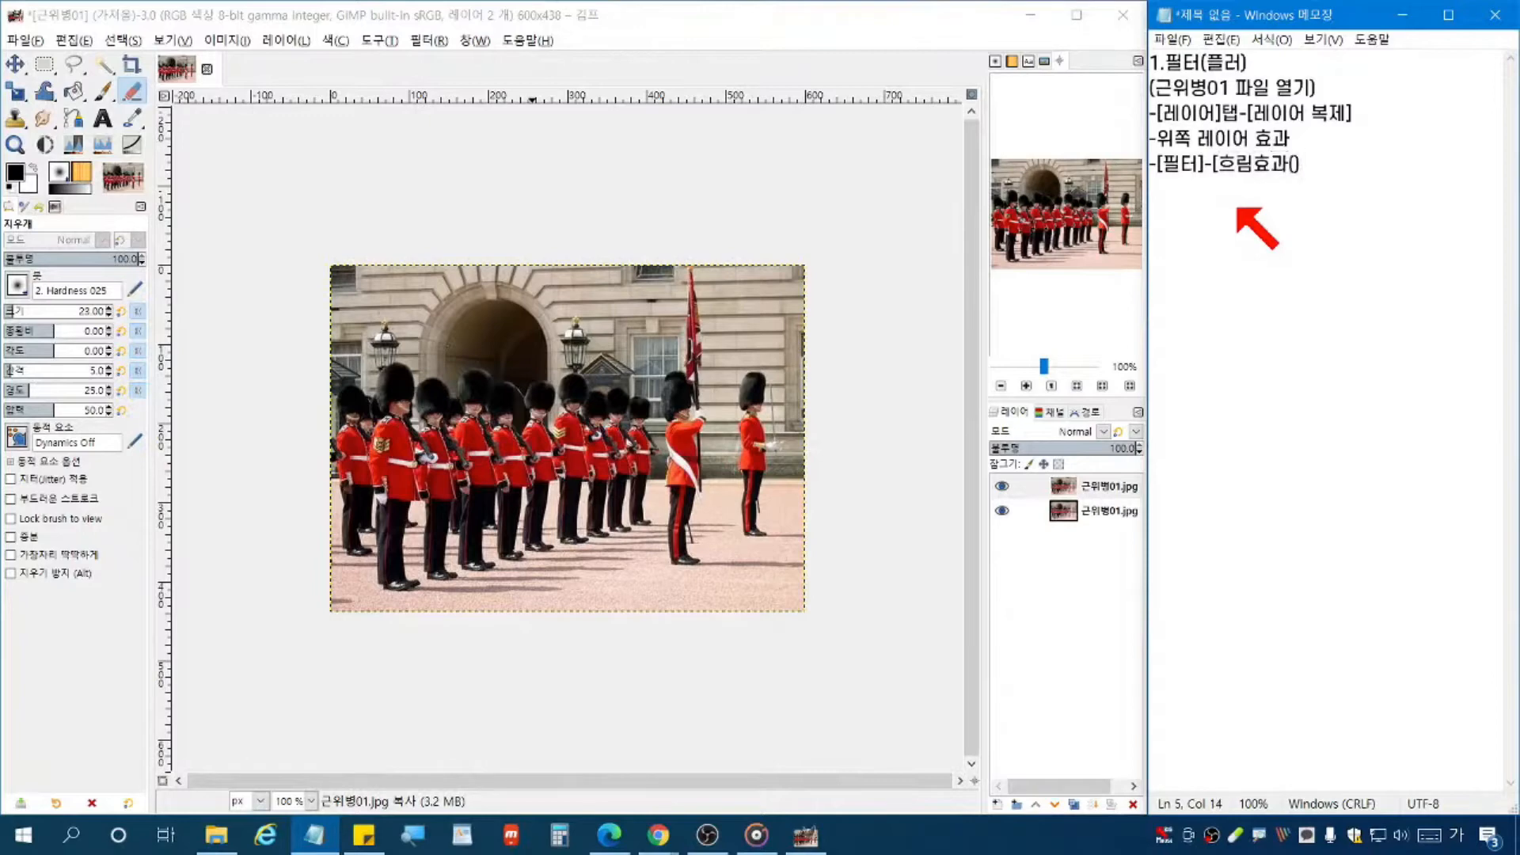
type("(B")
key("BackSpace")
key("BackSpace")
key("BackSpace")
Step: Try a circular motion blur (원형 움직임 흐림처리) at angle 5.00 on the upper layer in GIMP and undo it
left_click(429, 39)
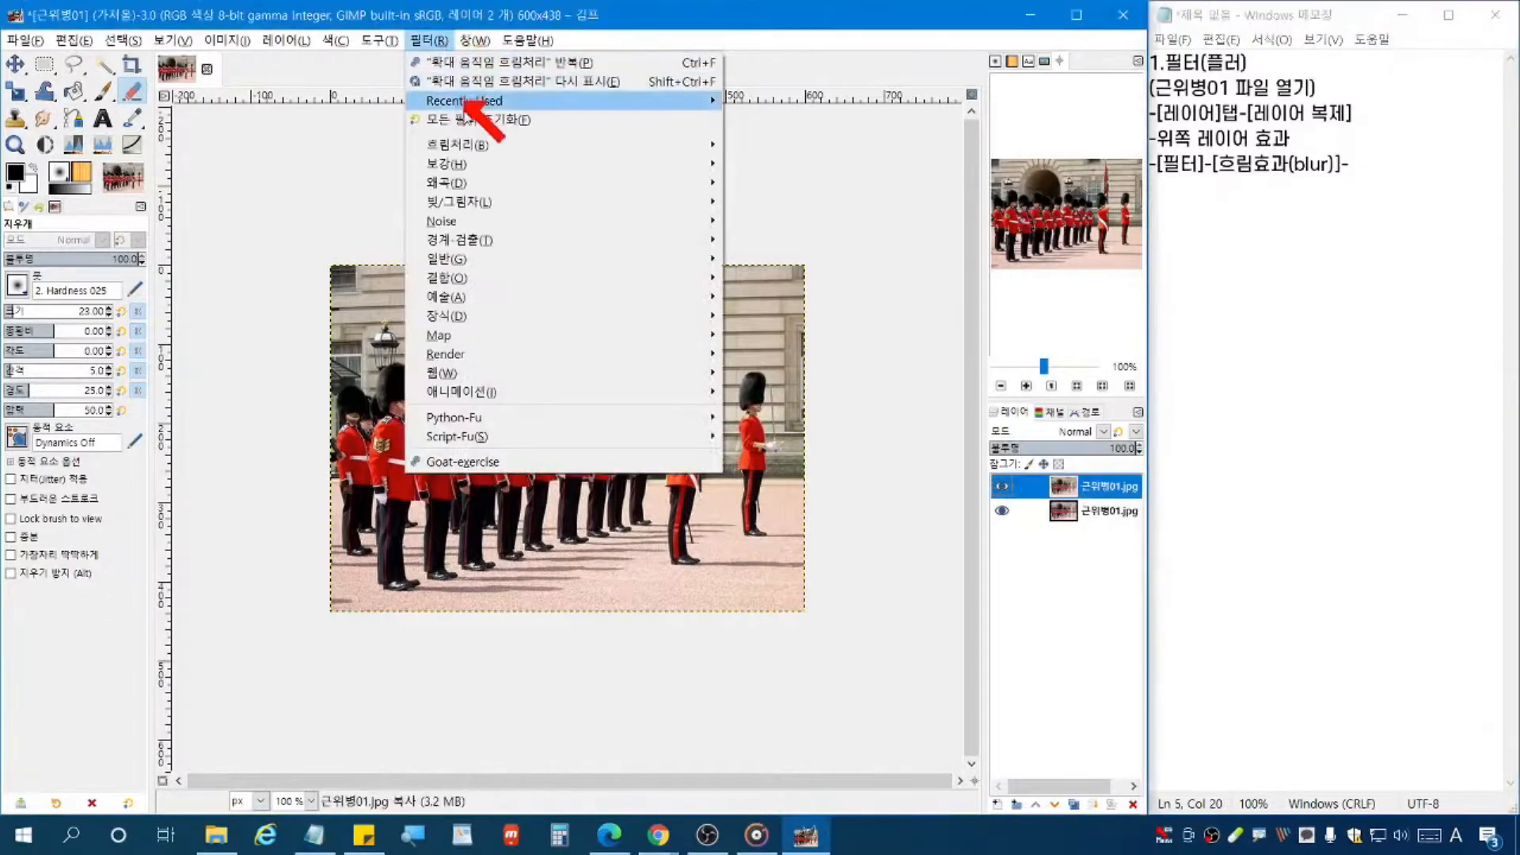
mouse_move(480, 146)
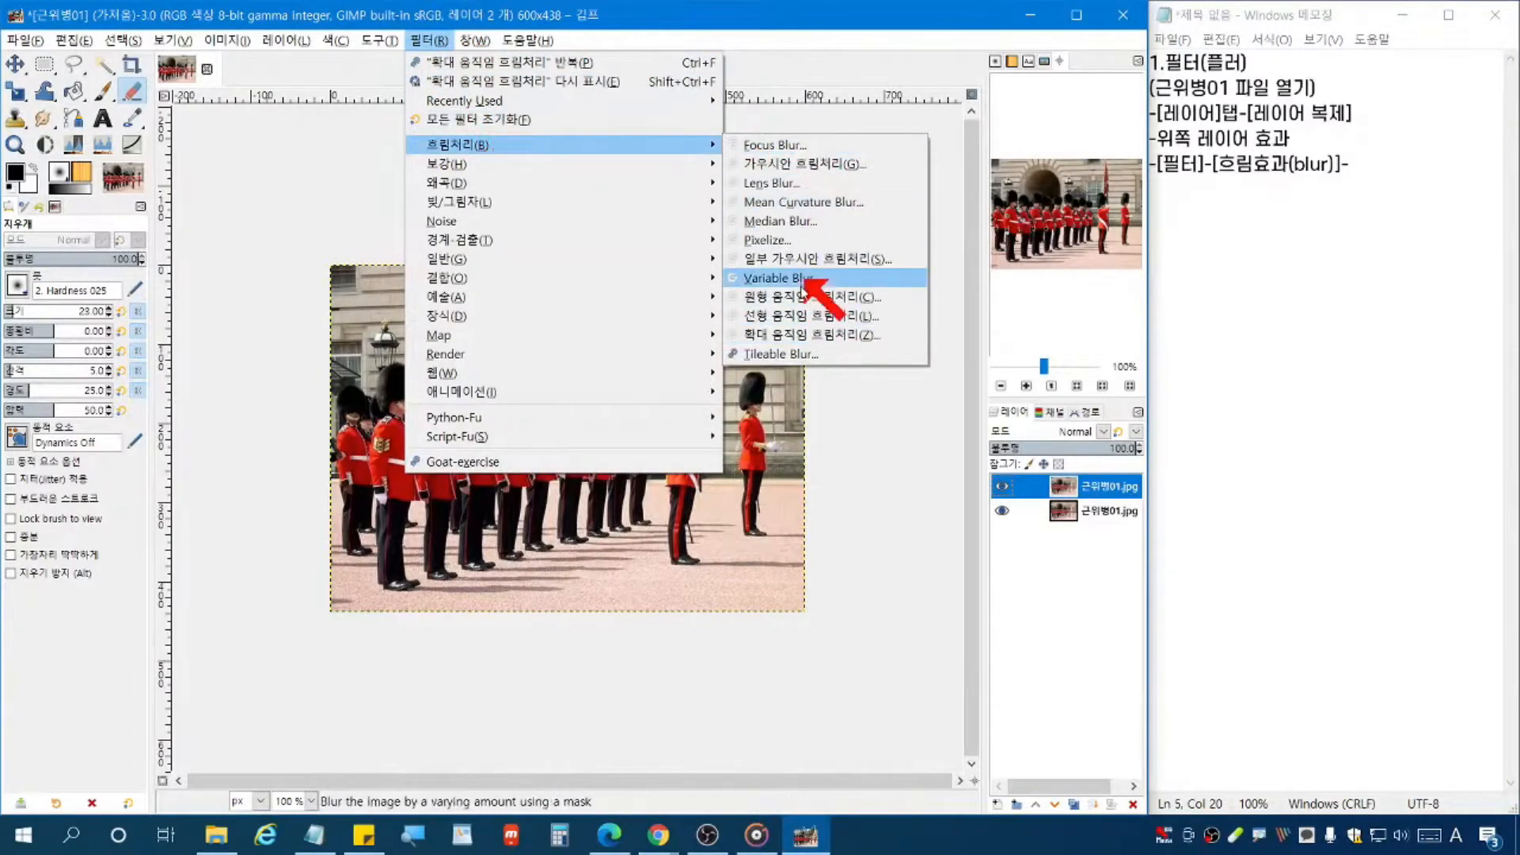
left_click(807, 299)
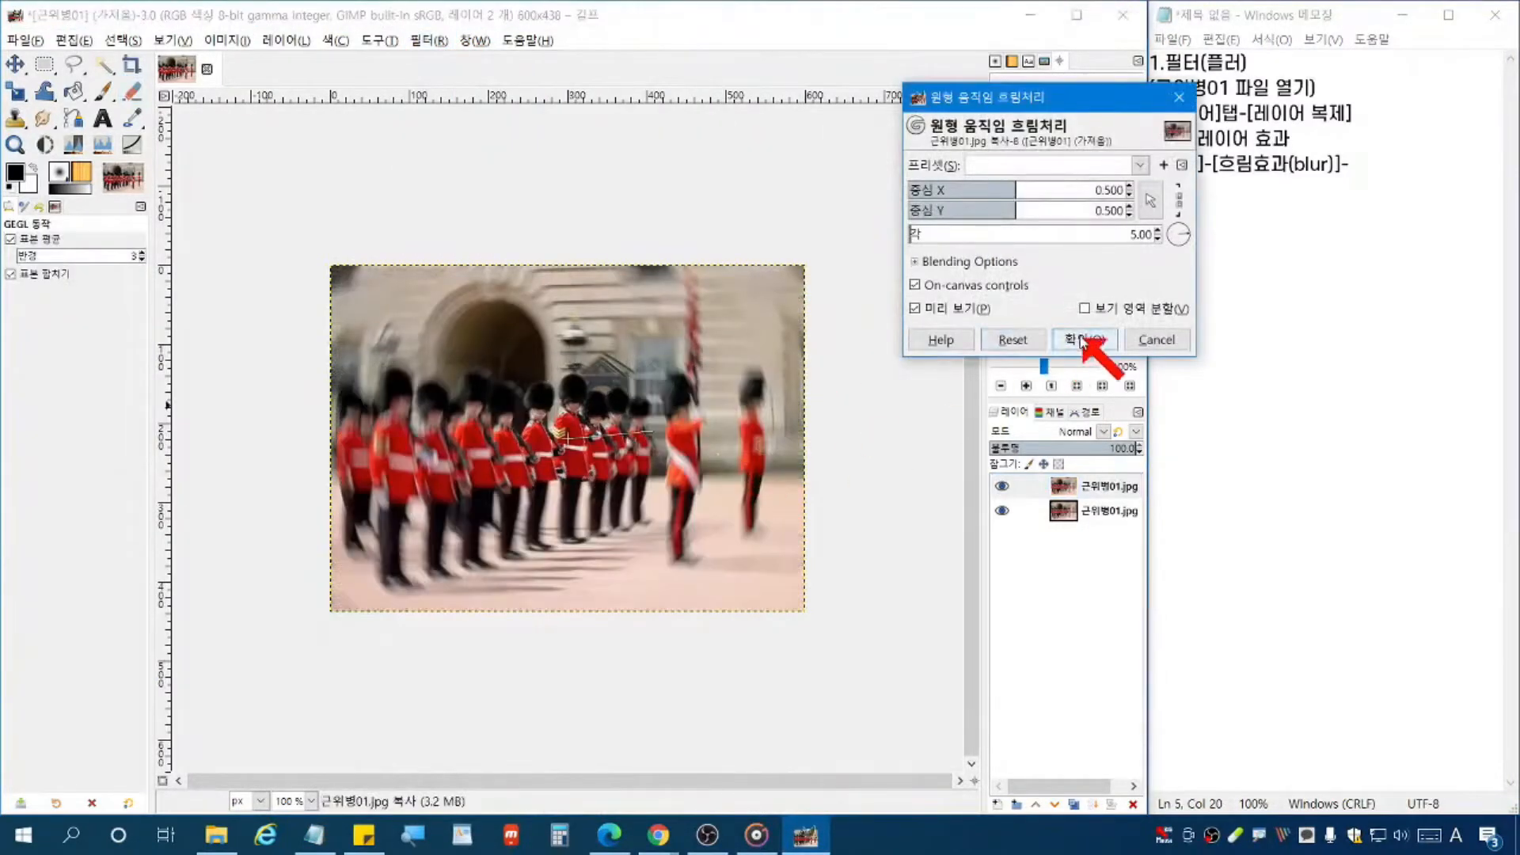
left_click(1080, 336)
key("ctrl+z")
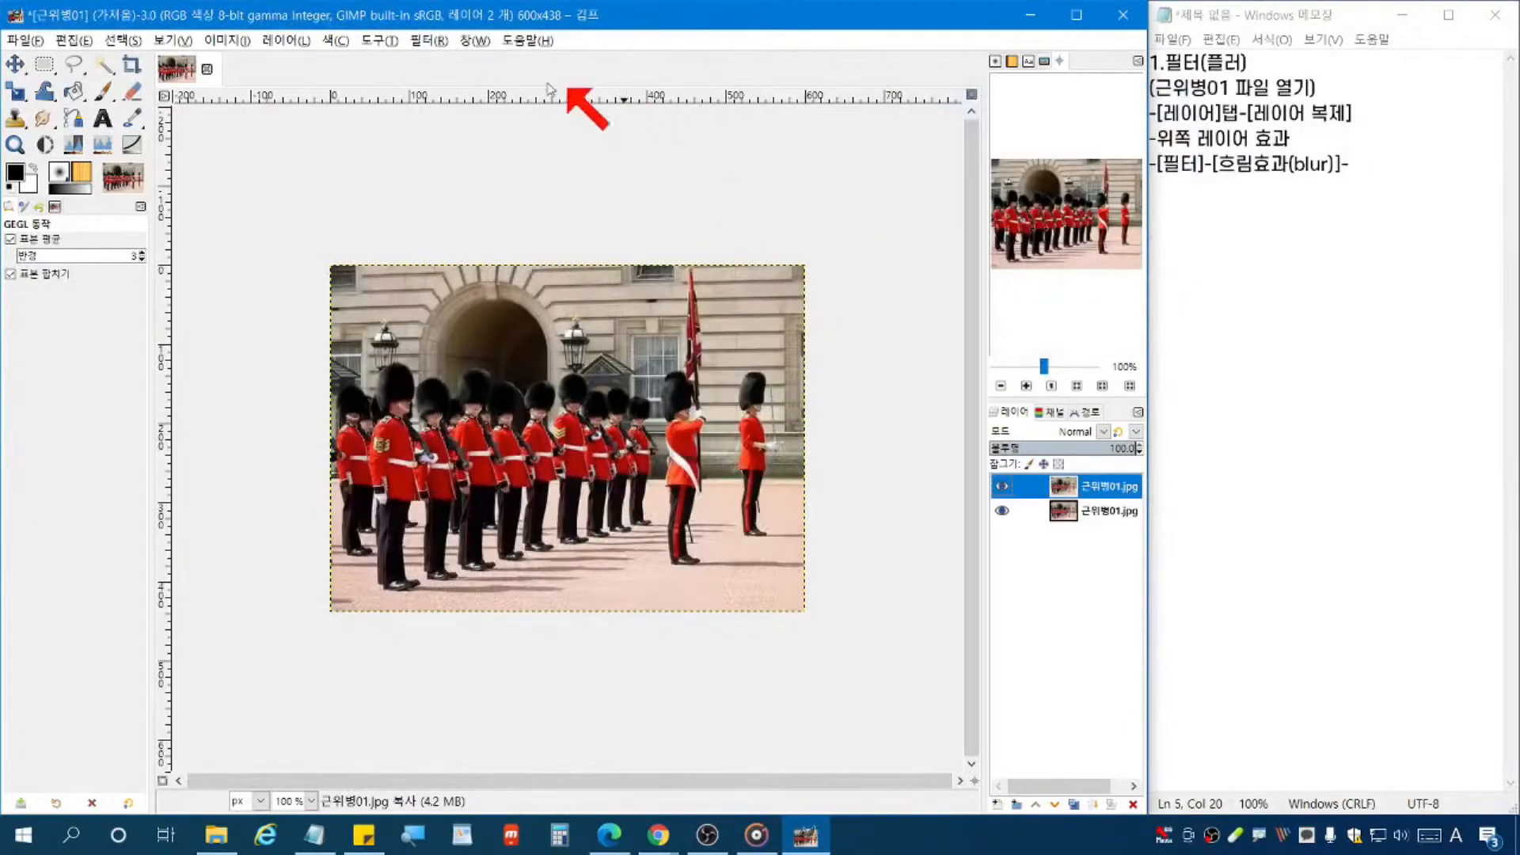
Step: Try a linear motion blur (선형 움직임 흐림처리) with length 10.00 and angle 4.65 on the upper layer and cancel it
left_click(423, 42)
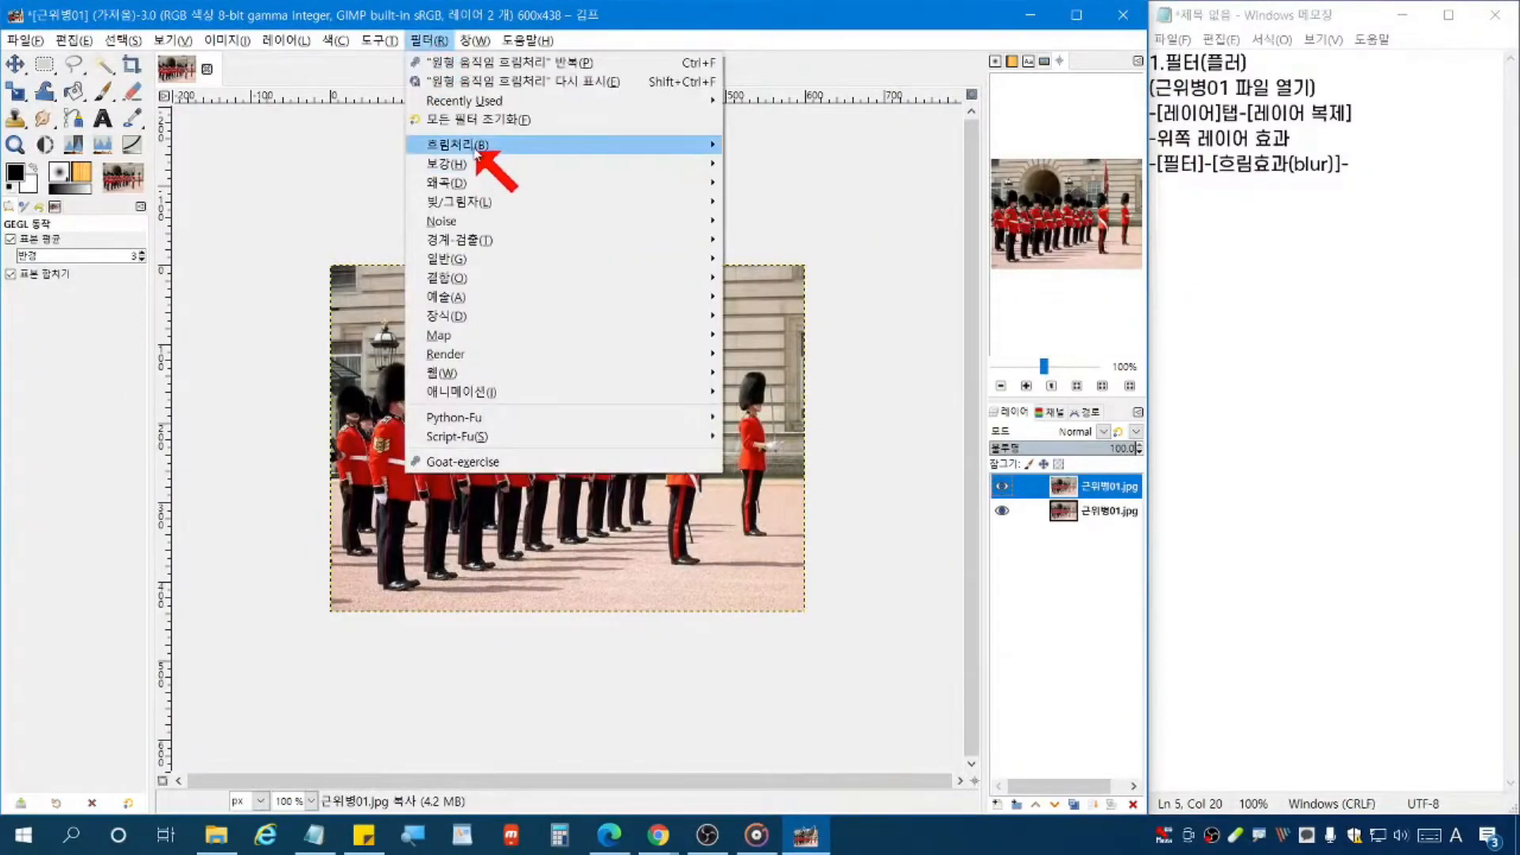
mouse_move(477, 151)
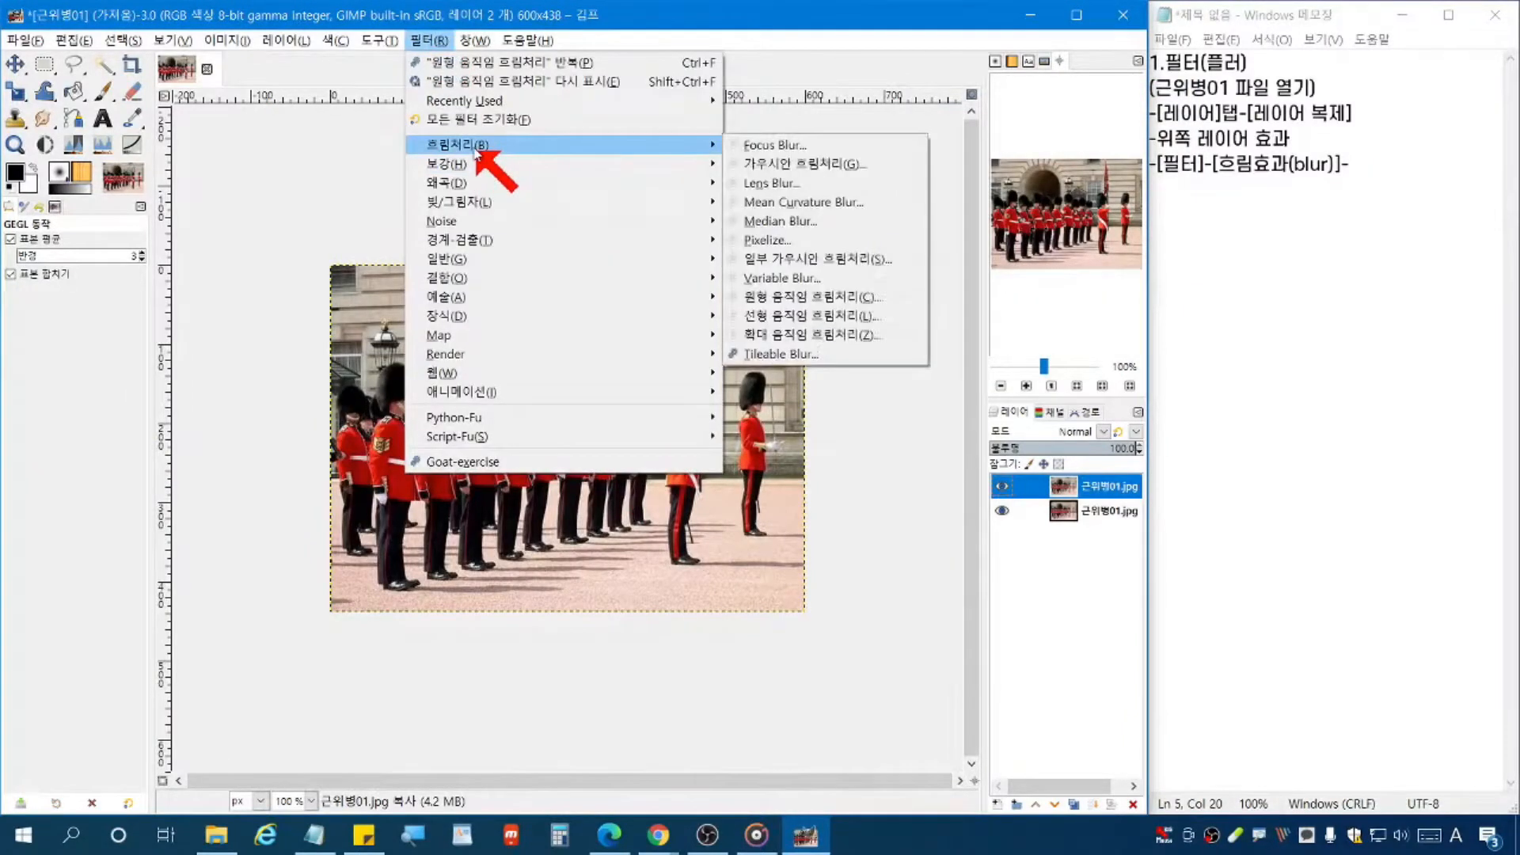
left_click(848, 315)
left_click(1073, 212)
left_click_drag(1074, 214, 1033, 214)
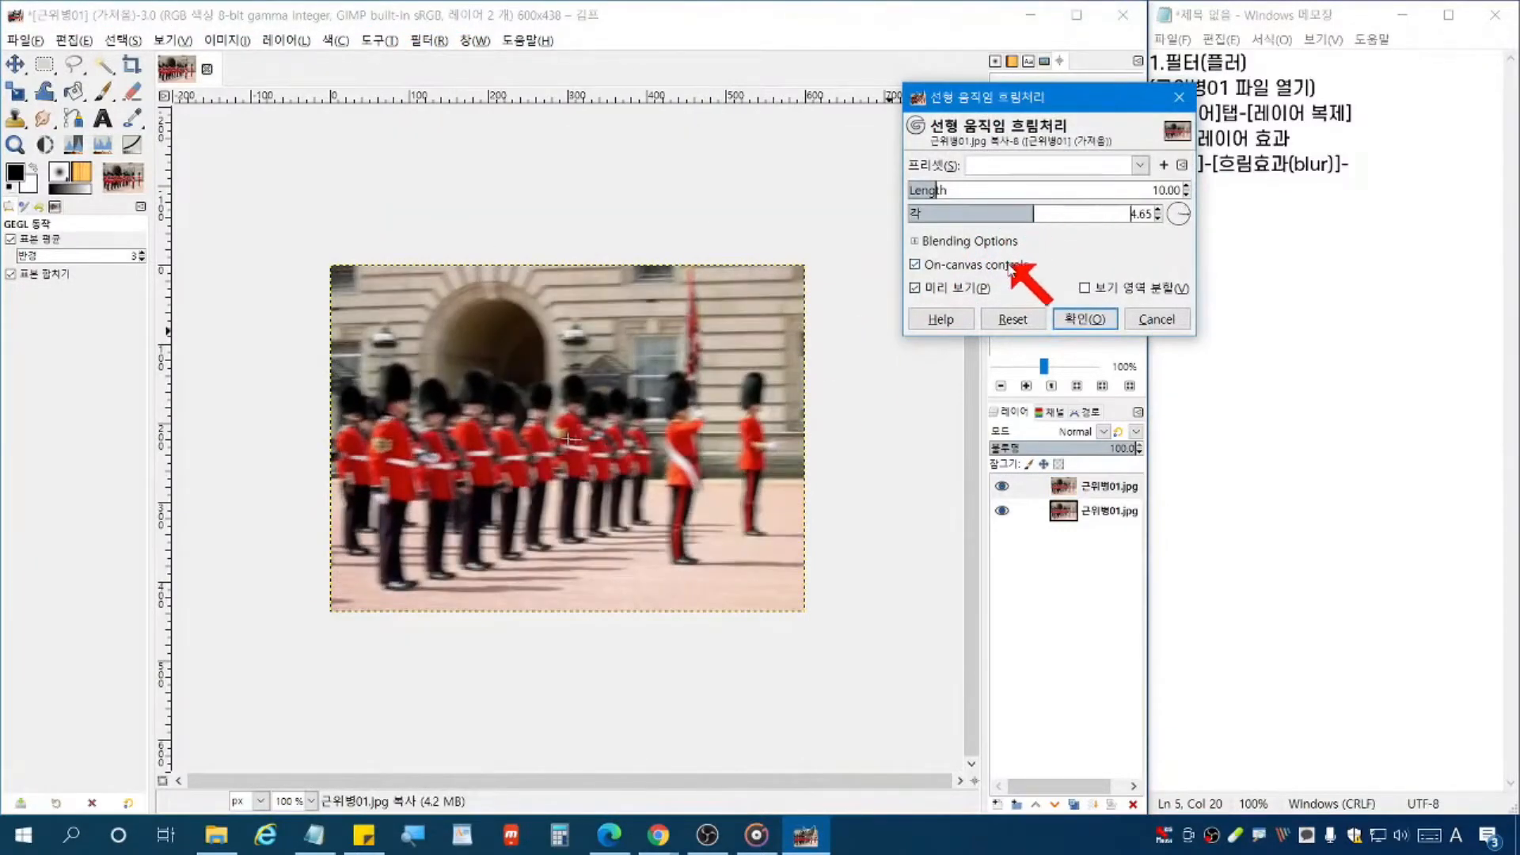
key("Escape")
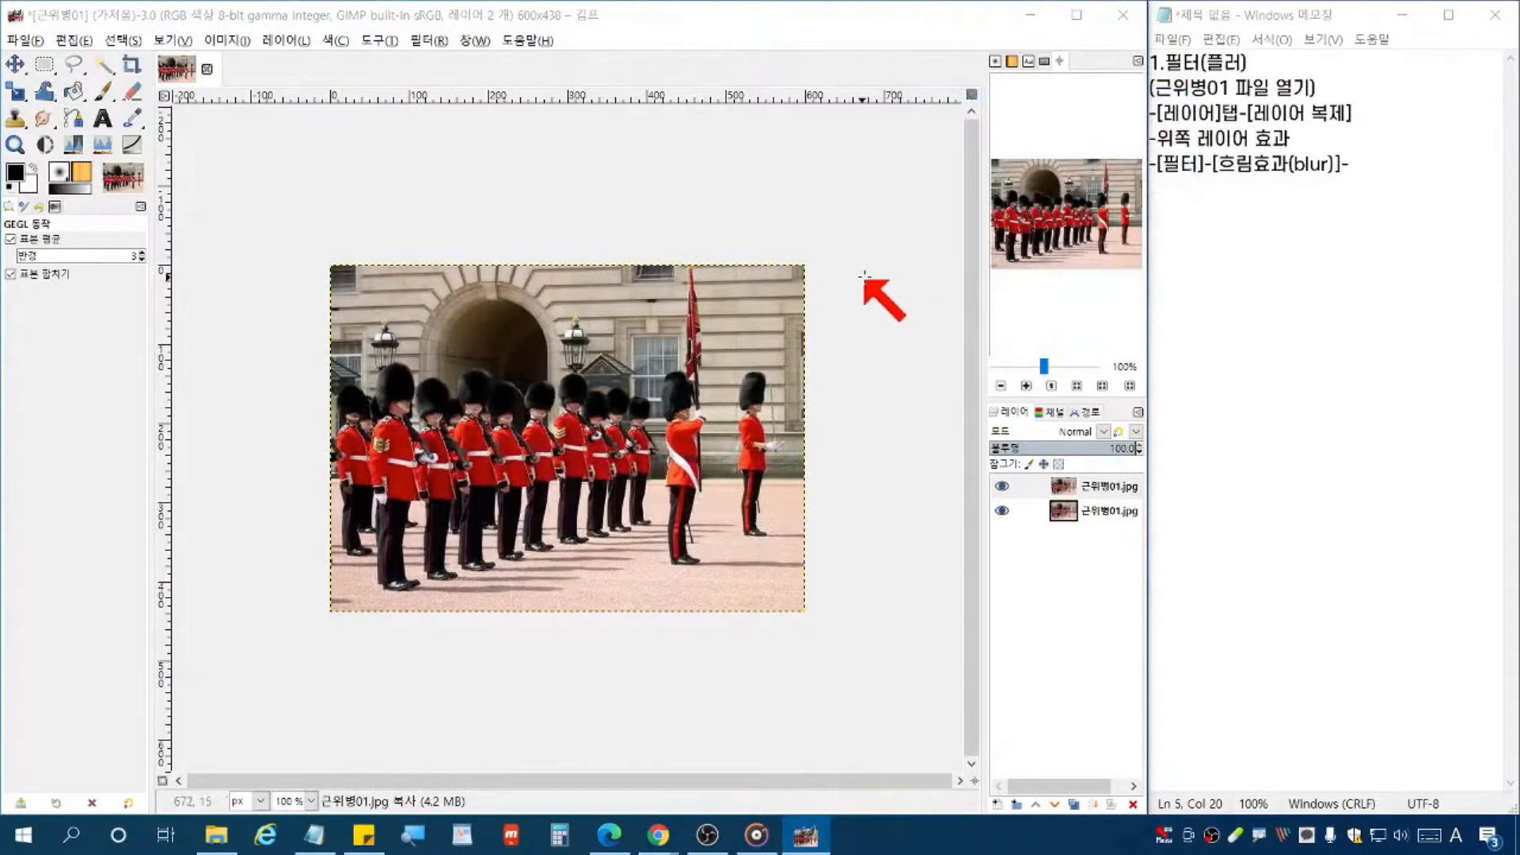
Step: Look up the zoom motion blur among GIMP's blur filters and add "[확대움직임흐림처리" to the filter note line in Notepad
left_click(430, 40)
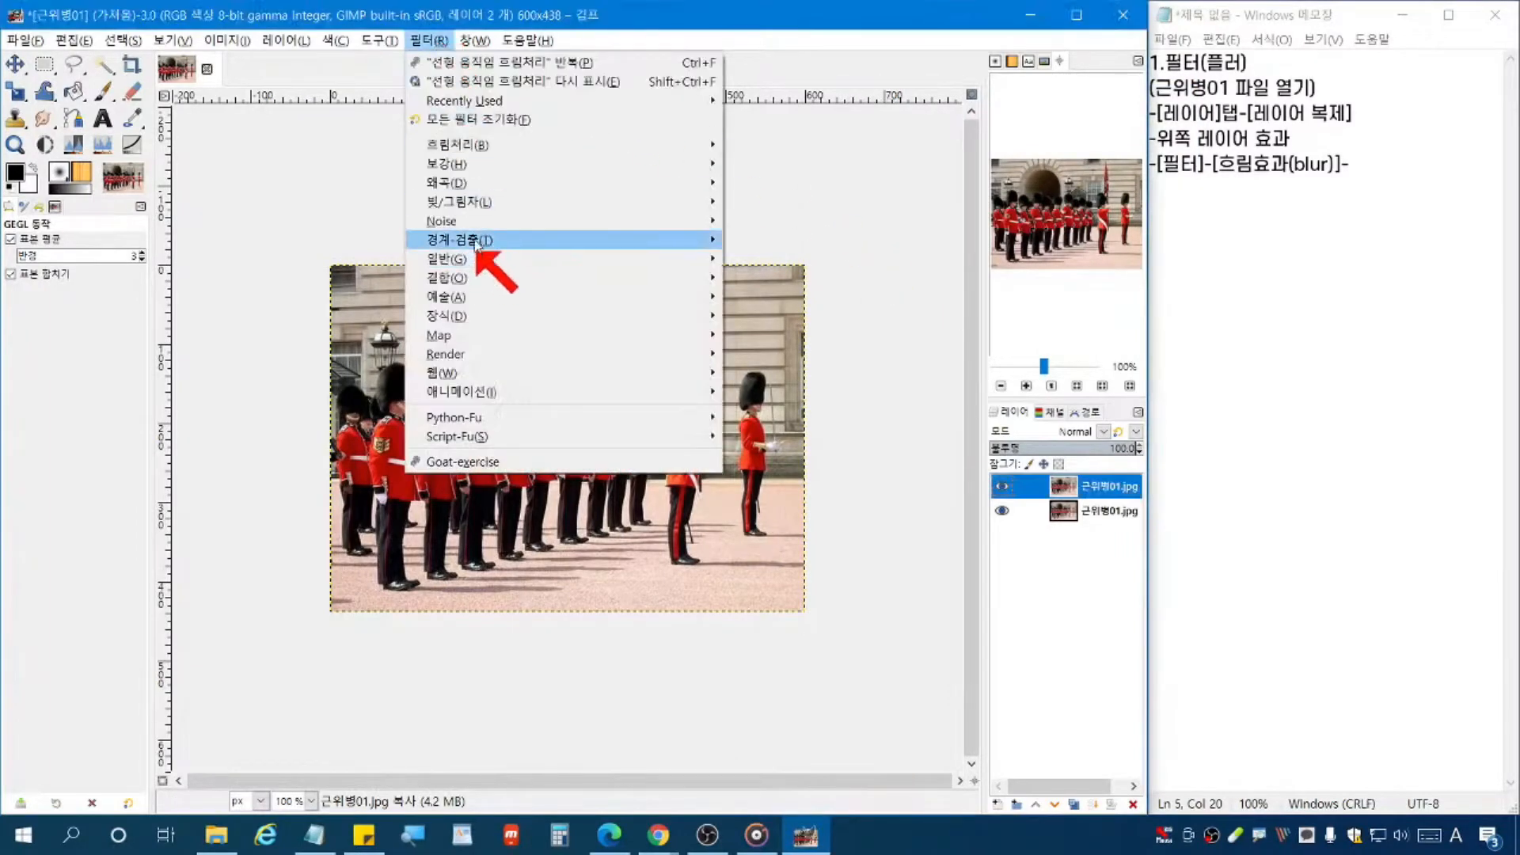
mouse_move(473, 155)
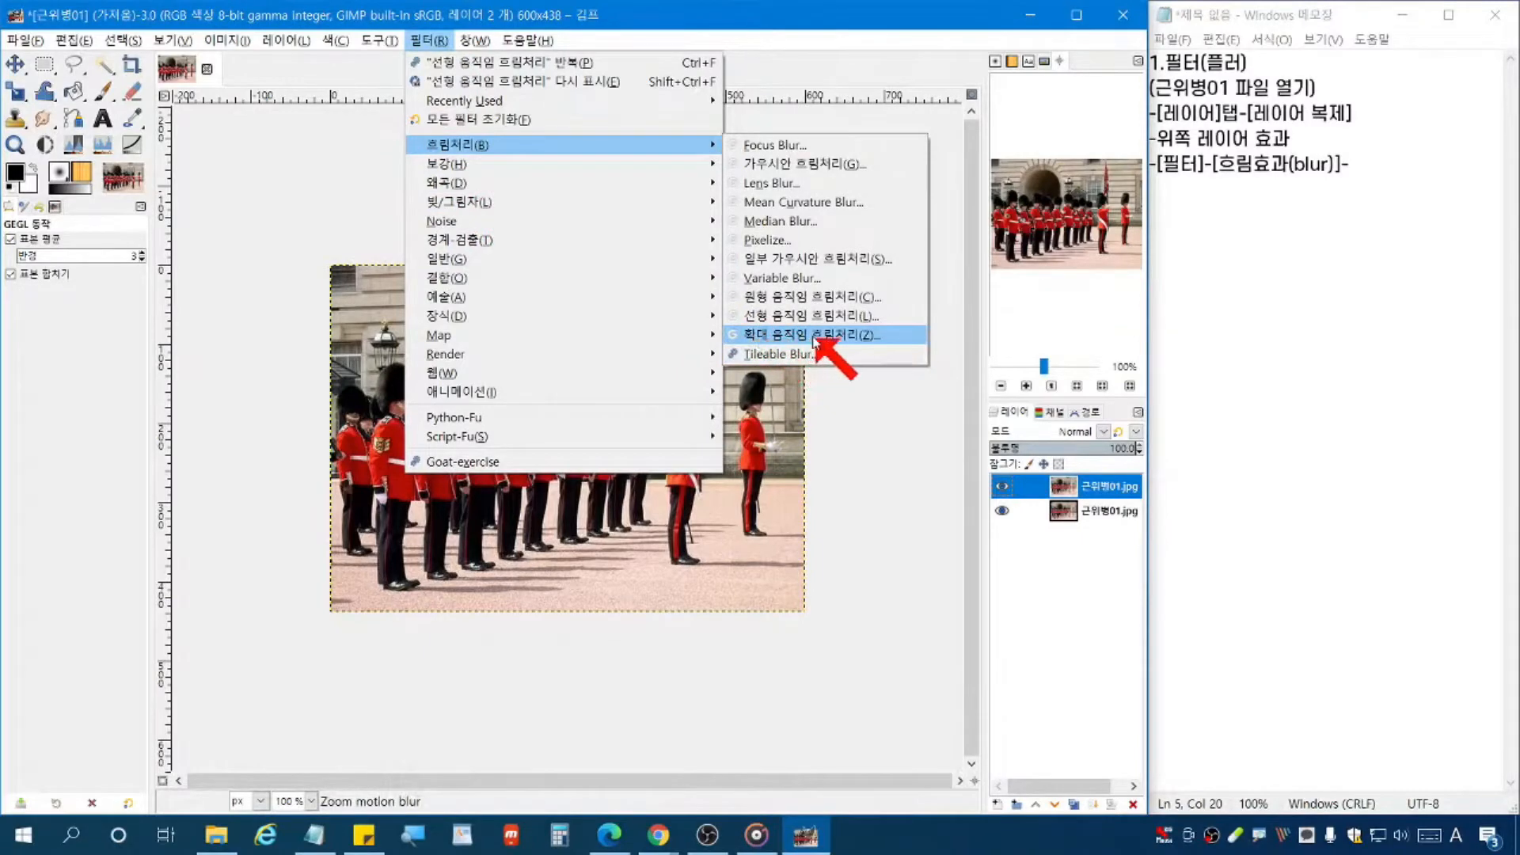
left_click(1380, 164)
type("[m/")
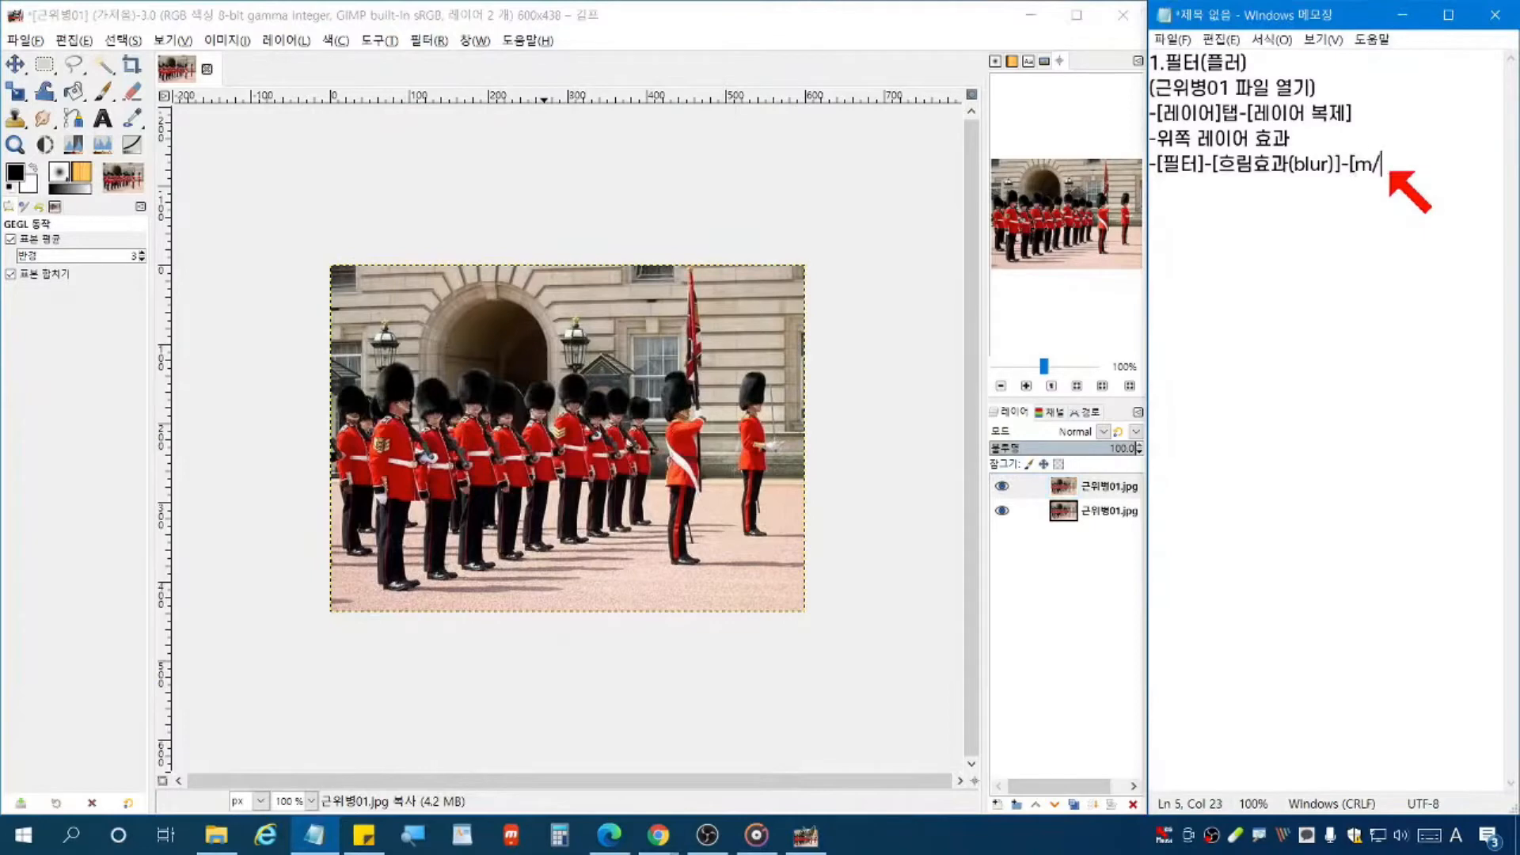
key("BackSpace")
key("BackSpace")
key("BackSpace")
key("BackSpace")
type("확대움ㅈ")
type("ㅣㄱㅇ")
type("흐림")
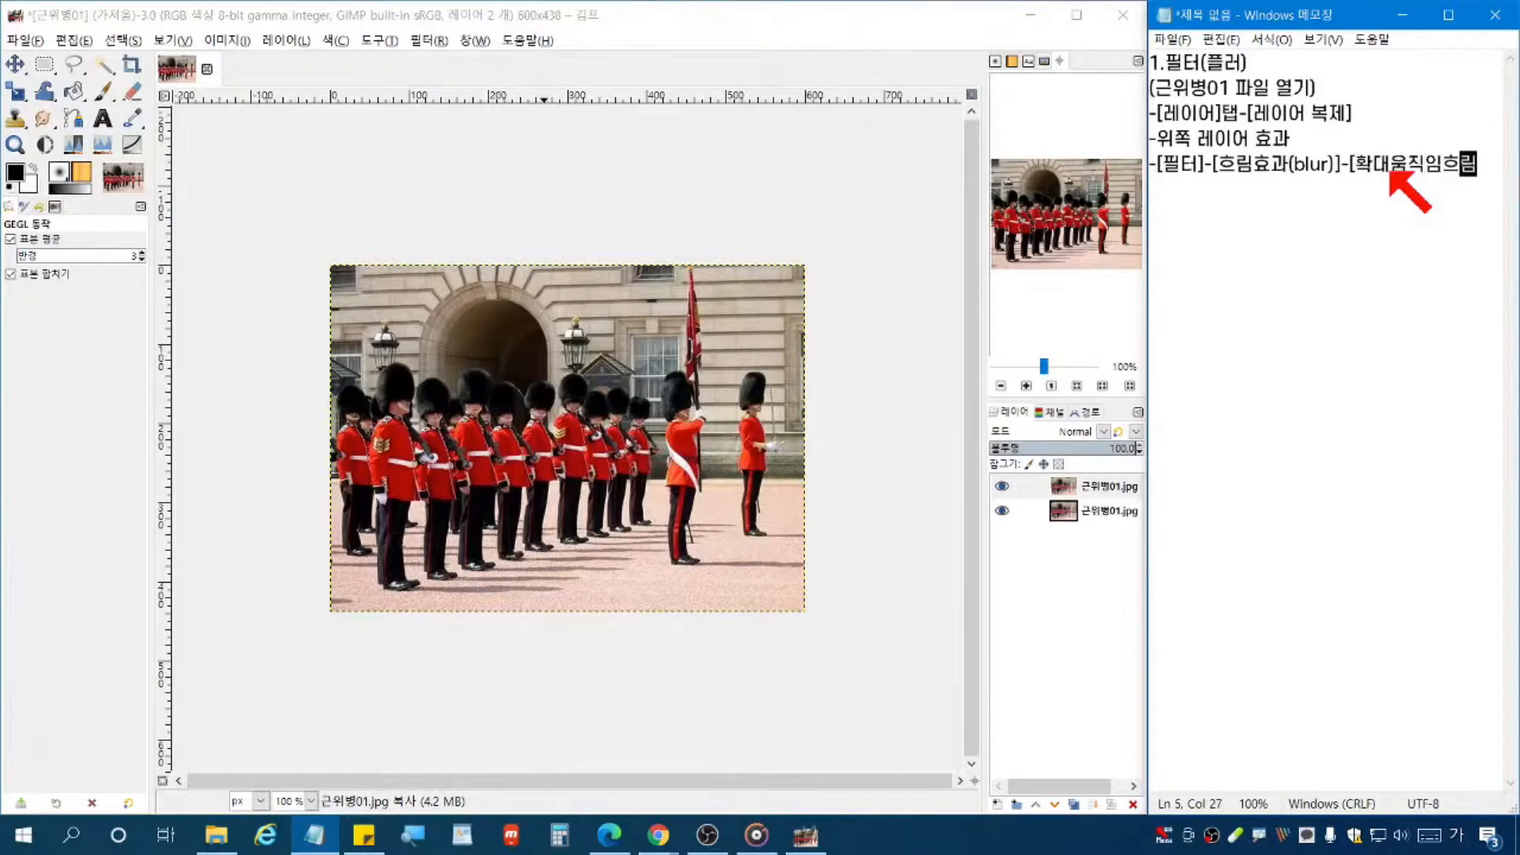
type("처리")
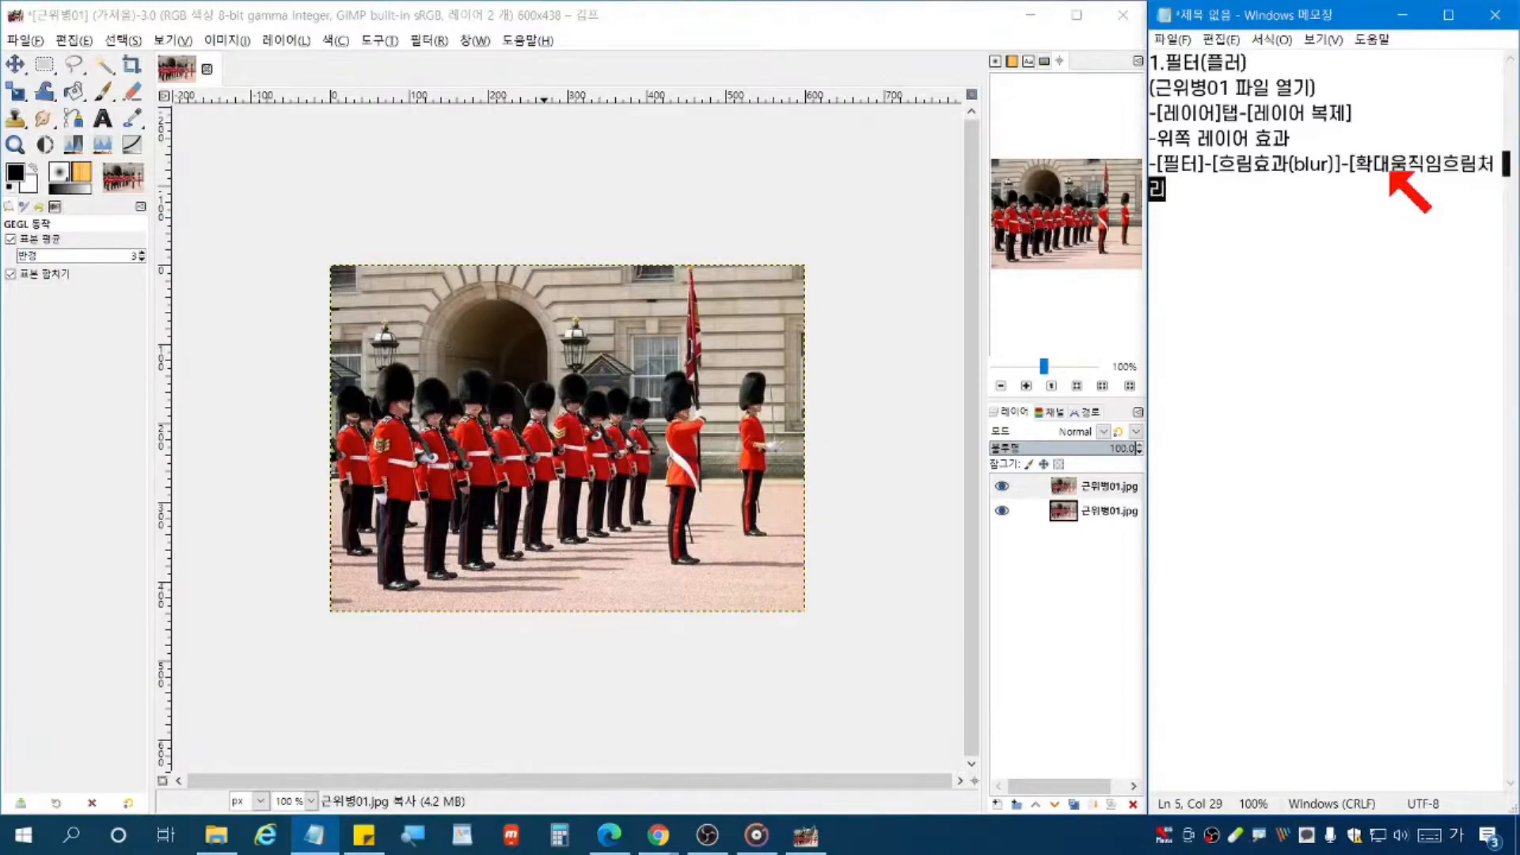
Step: Check the blur group's name in GIMP, correct the note to "[흐림처리(blur)]" and close the filter line with "]"
left_click(428, 40)
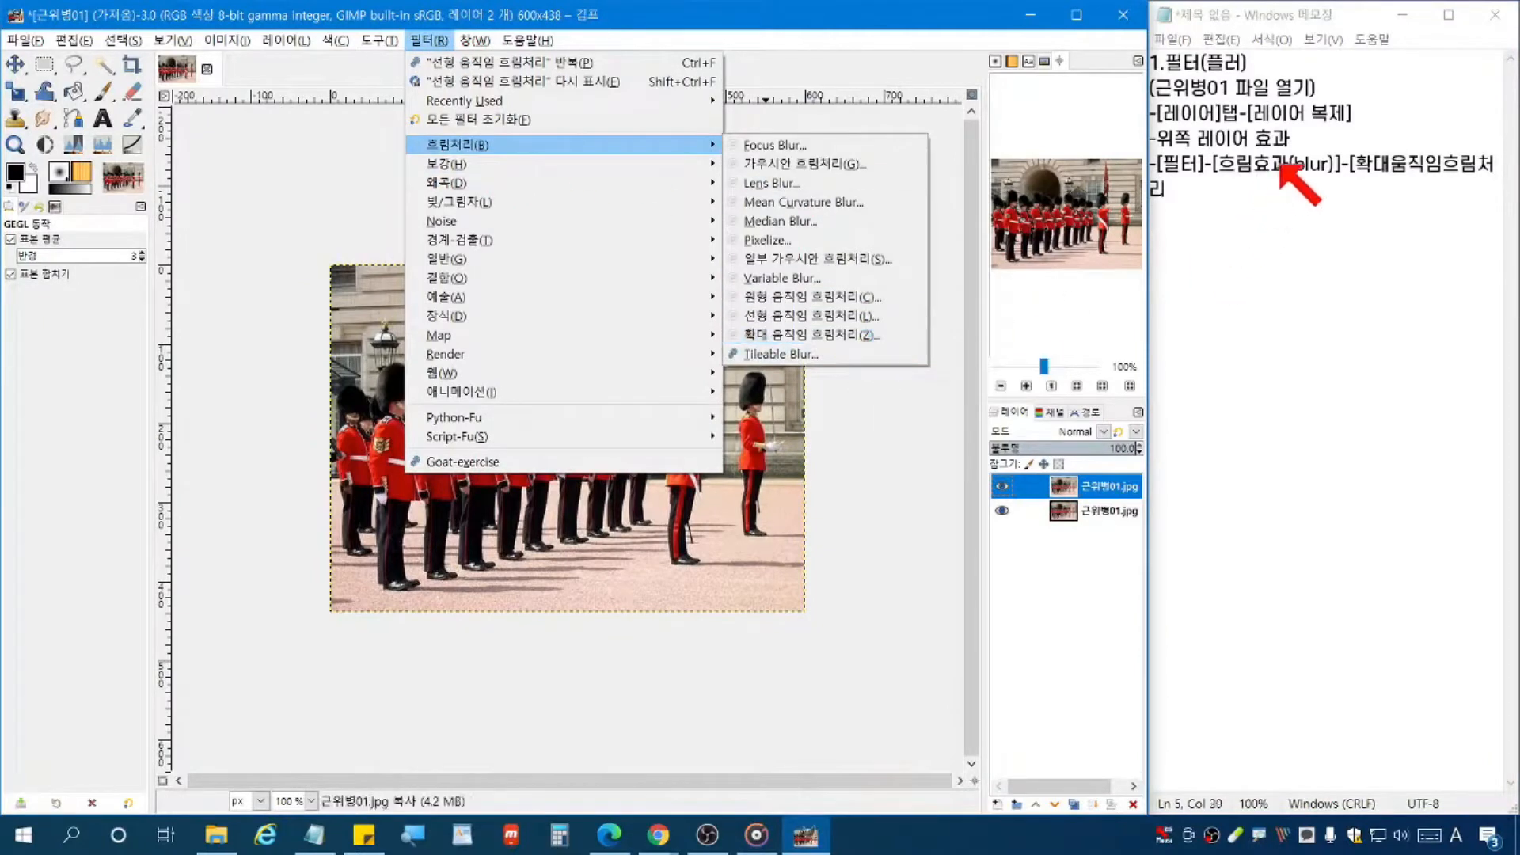
left_click(1287, 165)
key("BackSpace")
key("BackSpace")
type("처리")
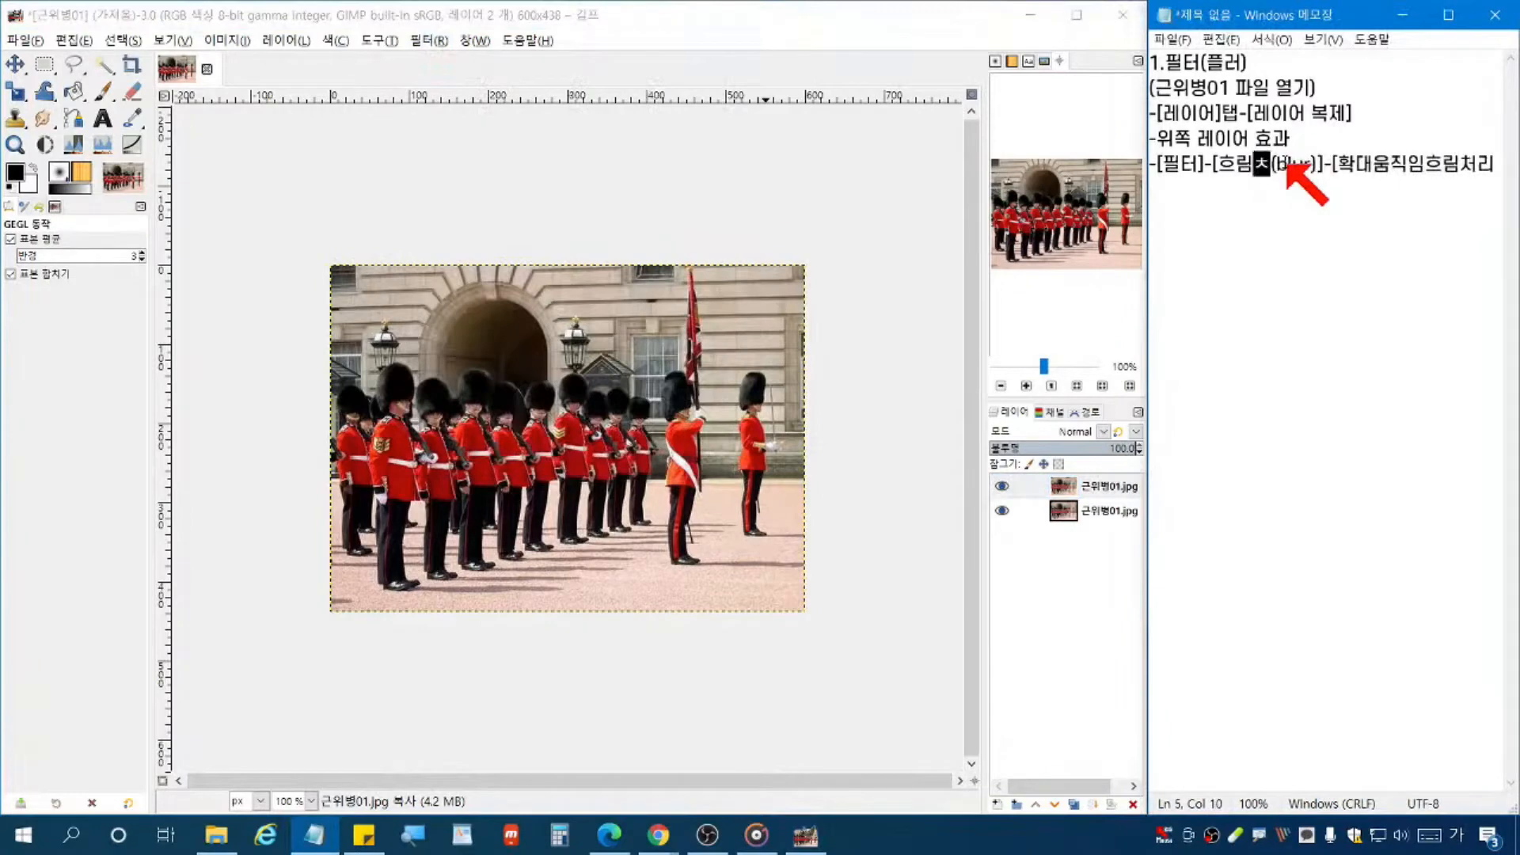
left_click(1352, 190)
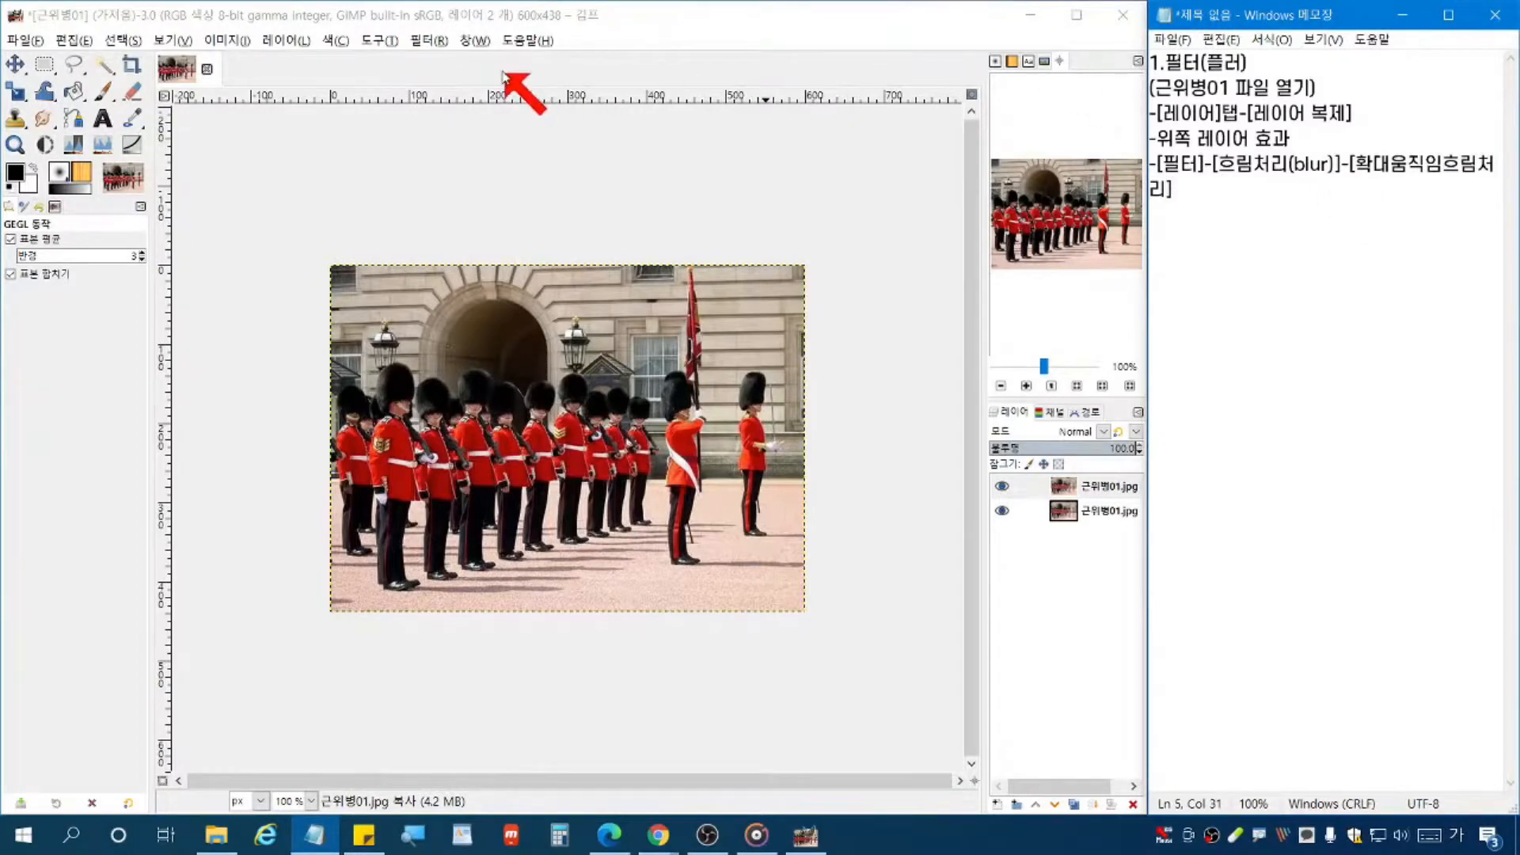
Step: Set up a zoom motion blur (확대 움직임 흐림처리) on GIMP's upper layer with a blurring factor of 0.143
left_click(429, 40)
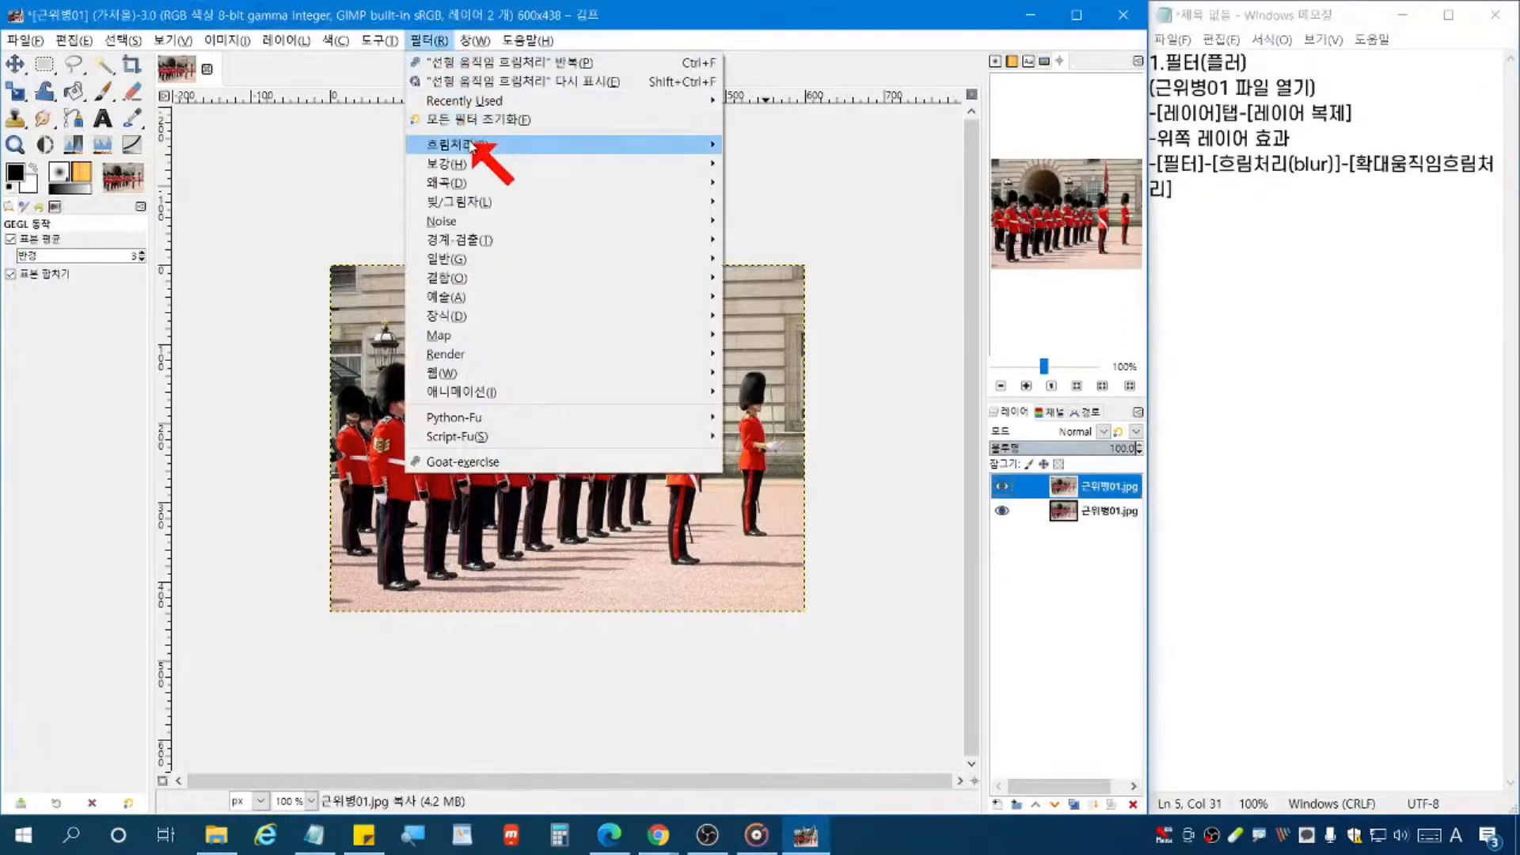
mouse_move(471, 144)
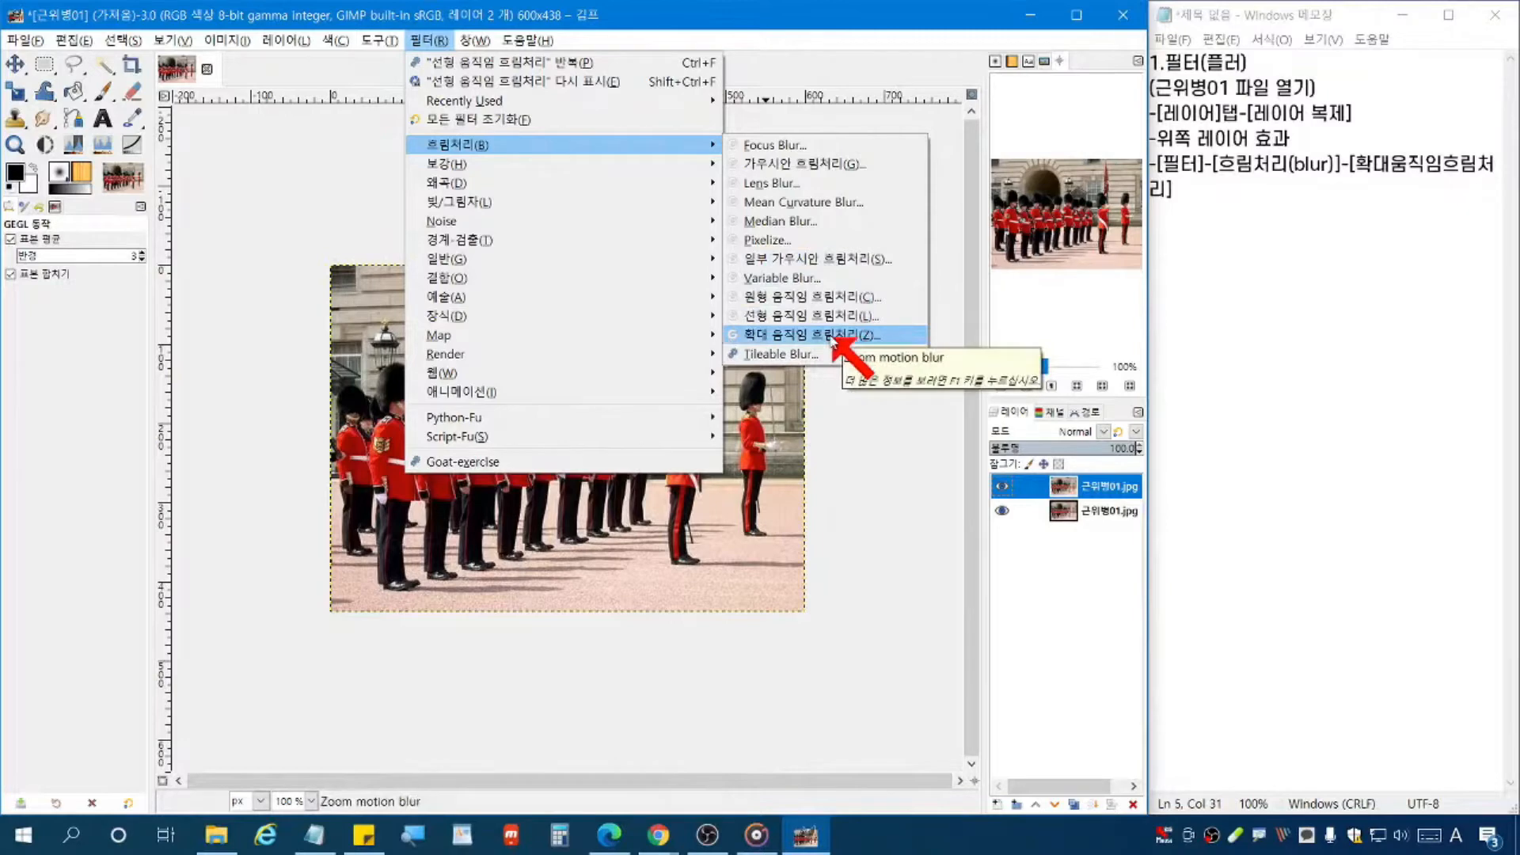
left_click(831, 336)
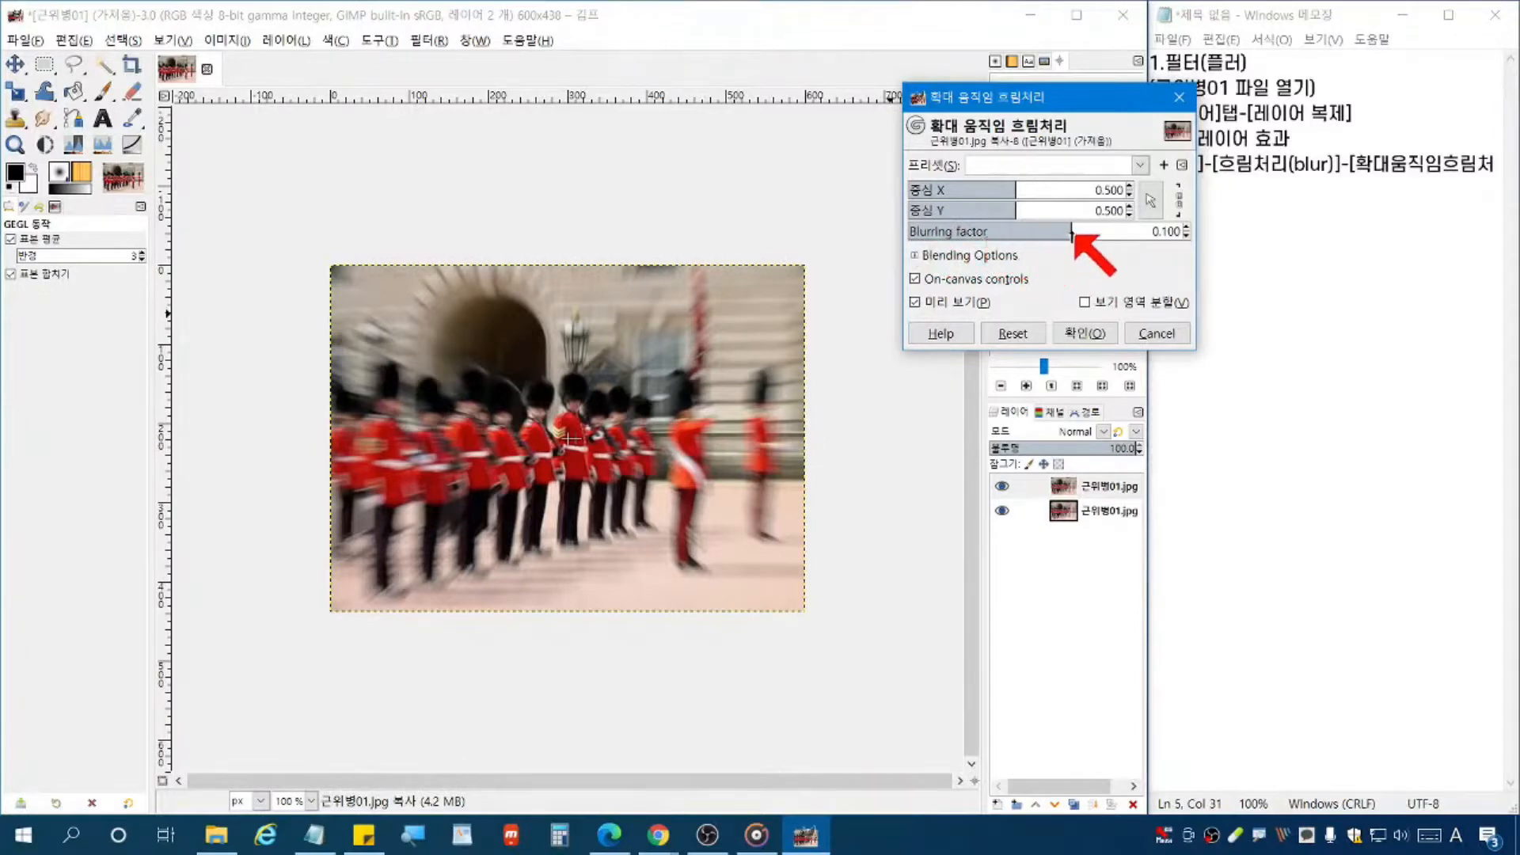
left_click_drag(1072, 232, 1082, 231)
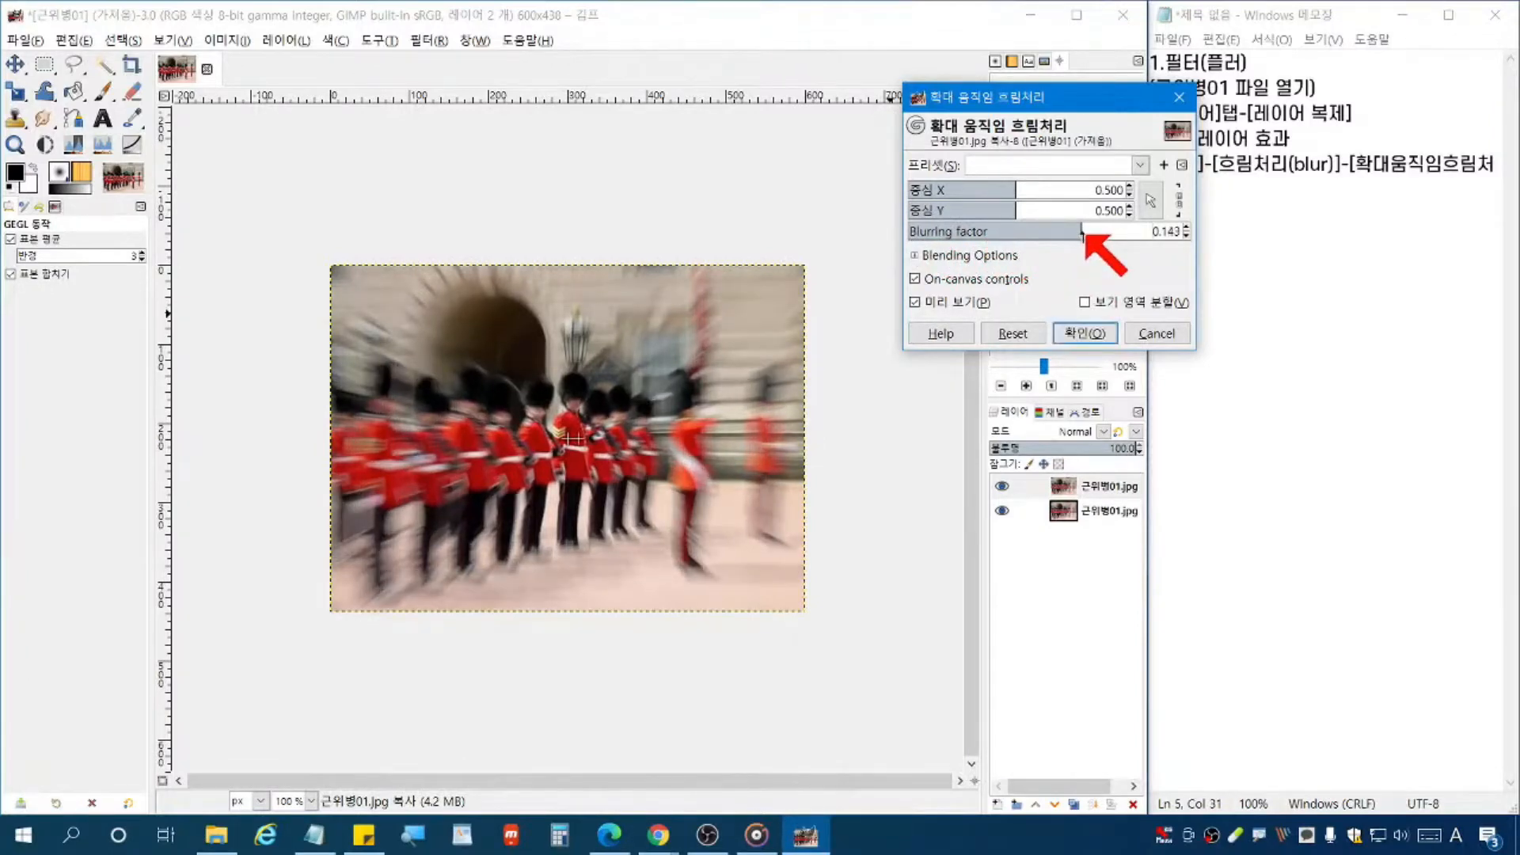
left_click_drag(1104, 98, 1006, 99)
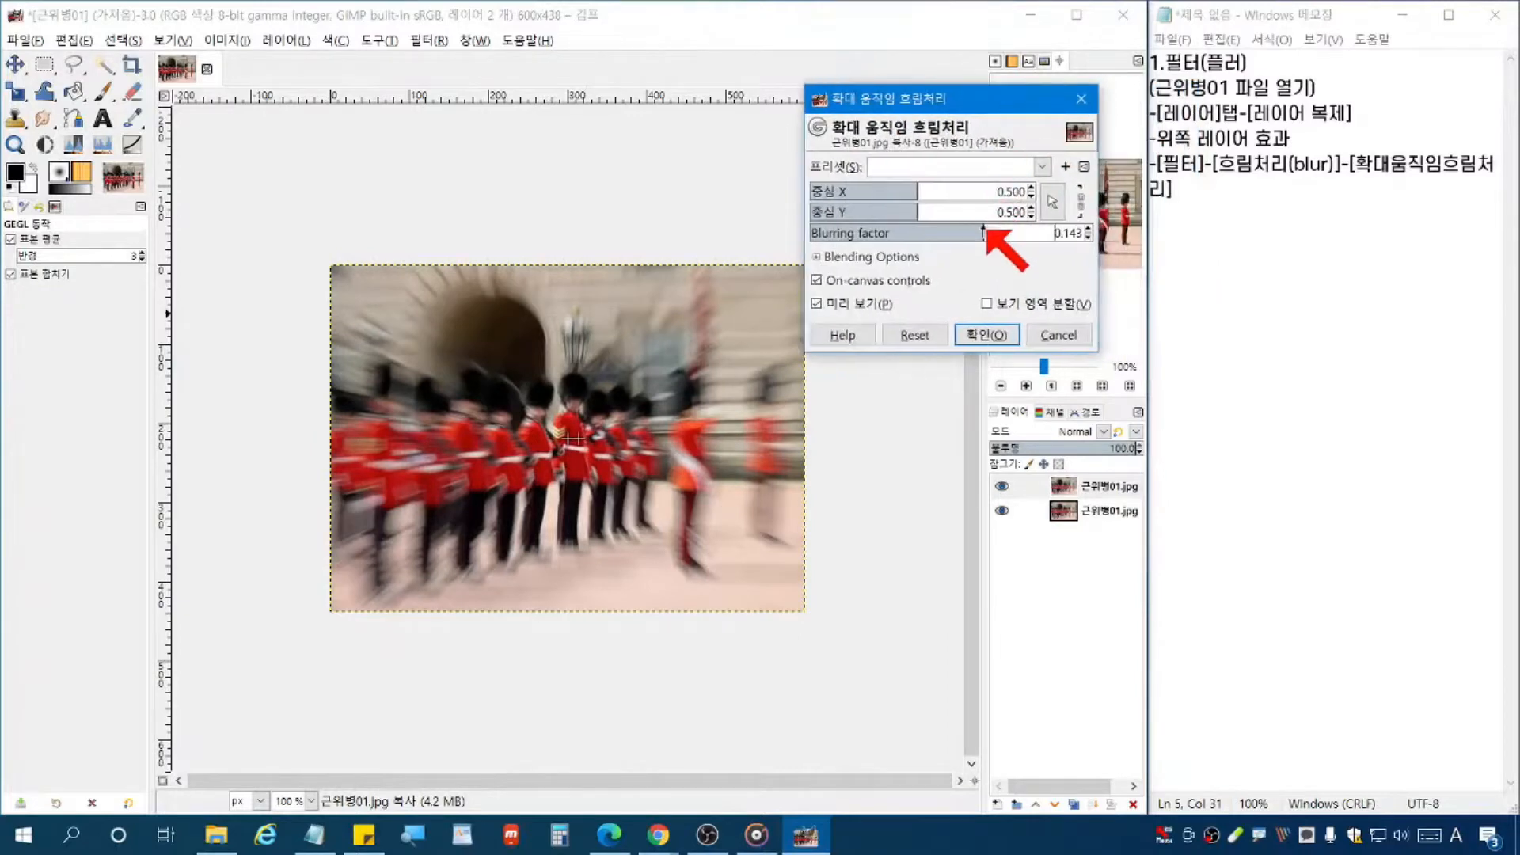
Step: Begin the next note line in Notepad with "[blurring factor"
left_click(1223, 245)
key("Return")
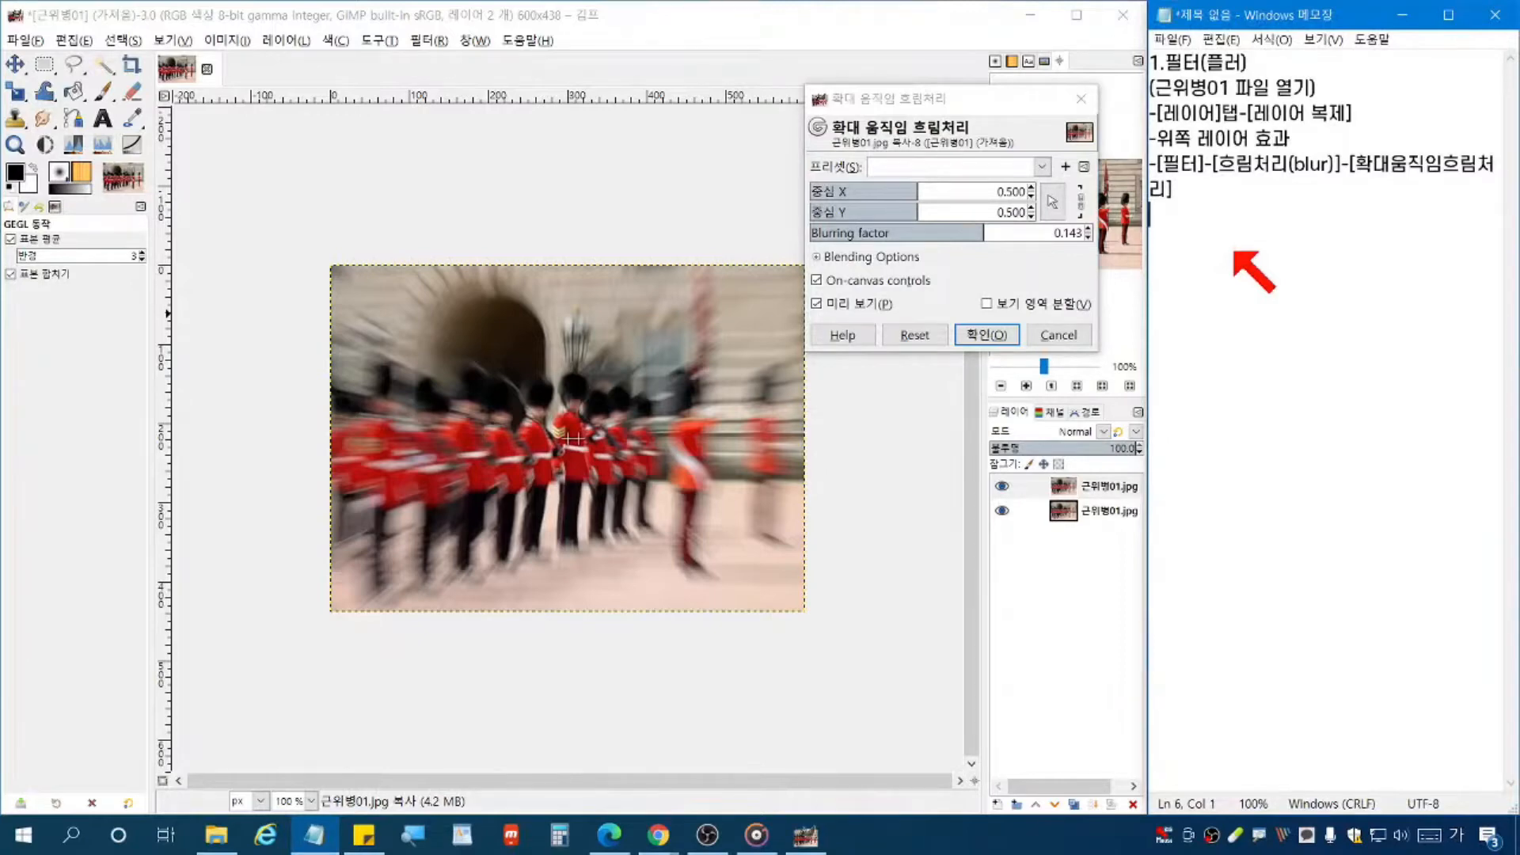
type("[ㅜㅈㄷ")
key("BackSpace")
key("BackSpace")
key("BackSpace")
key("Hangul")
type("blurring factor")
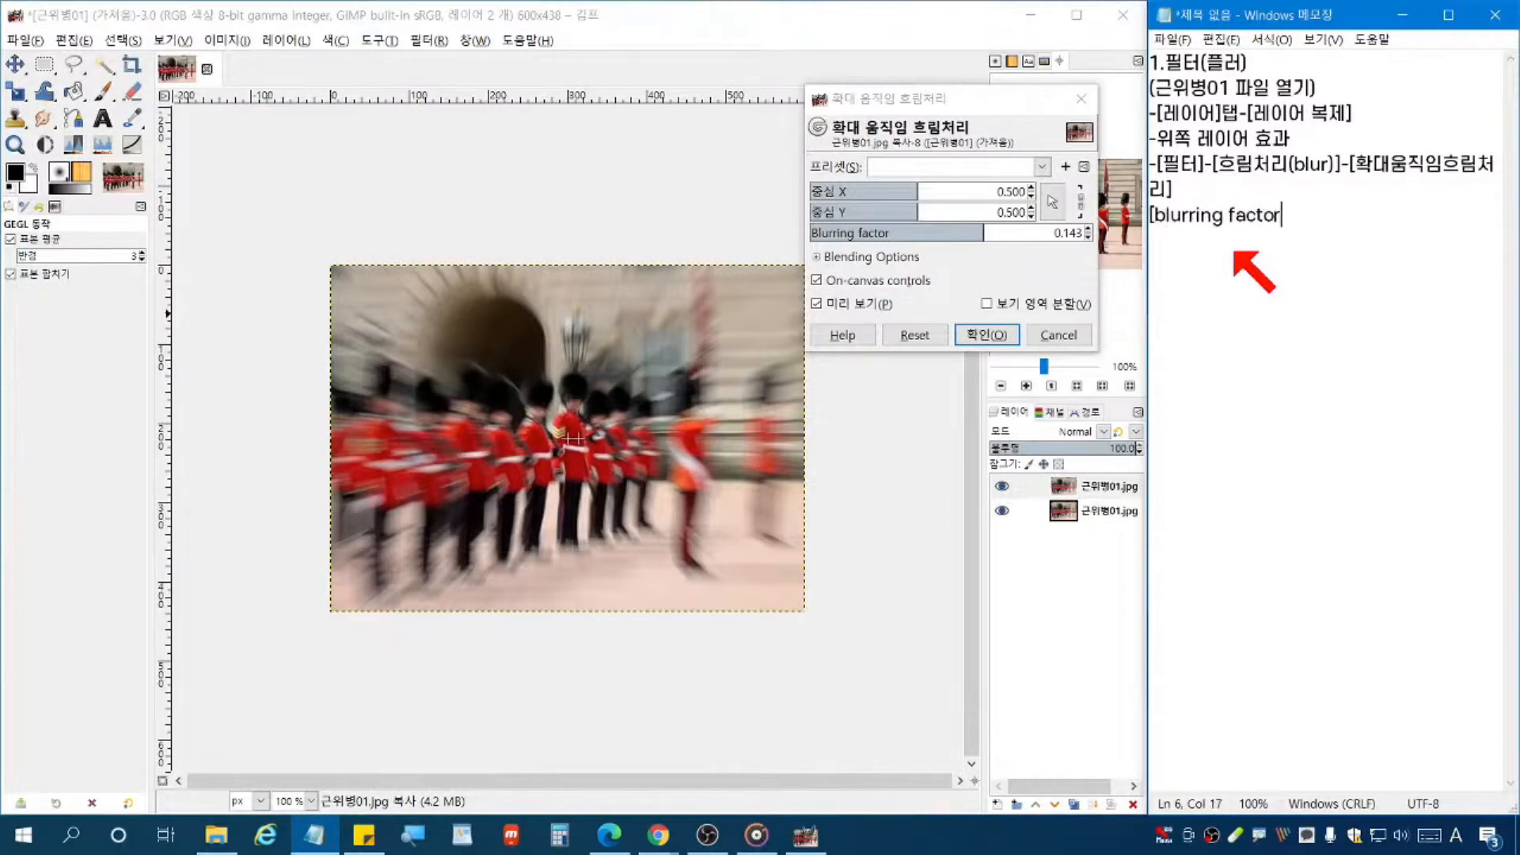
Step: Complete the note line with "] 높인후 [확인]" and apply the zoom motion blur in GIMP
type("hvo")
key("BackSpace")
key("BackSpace")
key("BackSpace")
key("Hangul")
type("높인후 ")
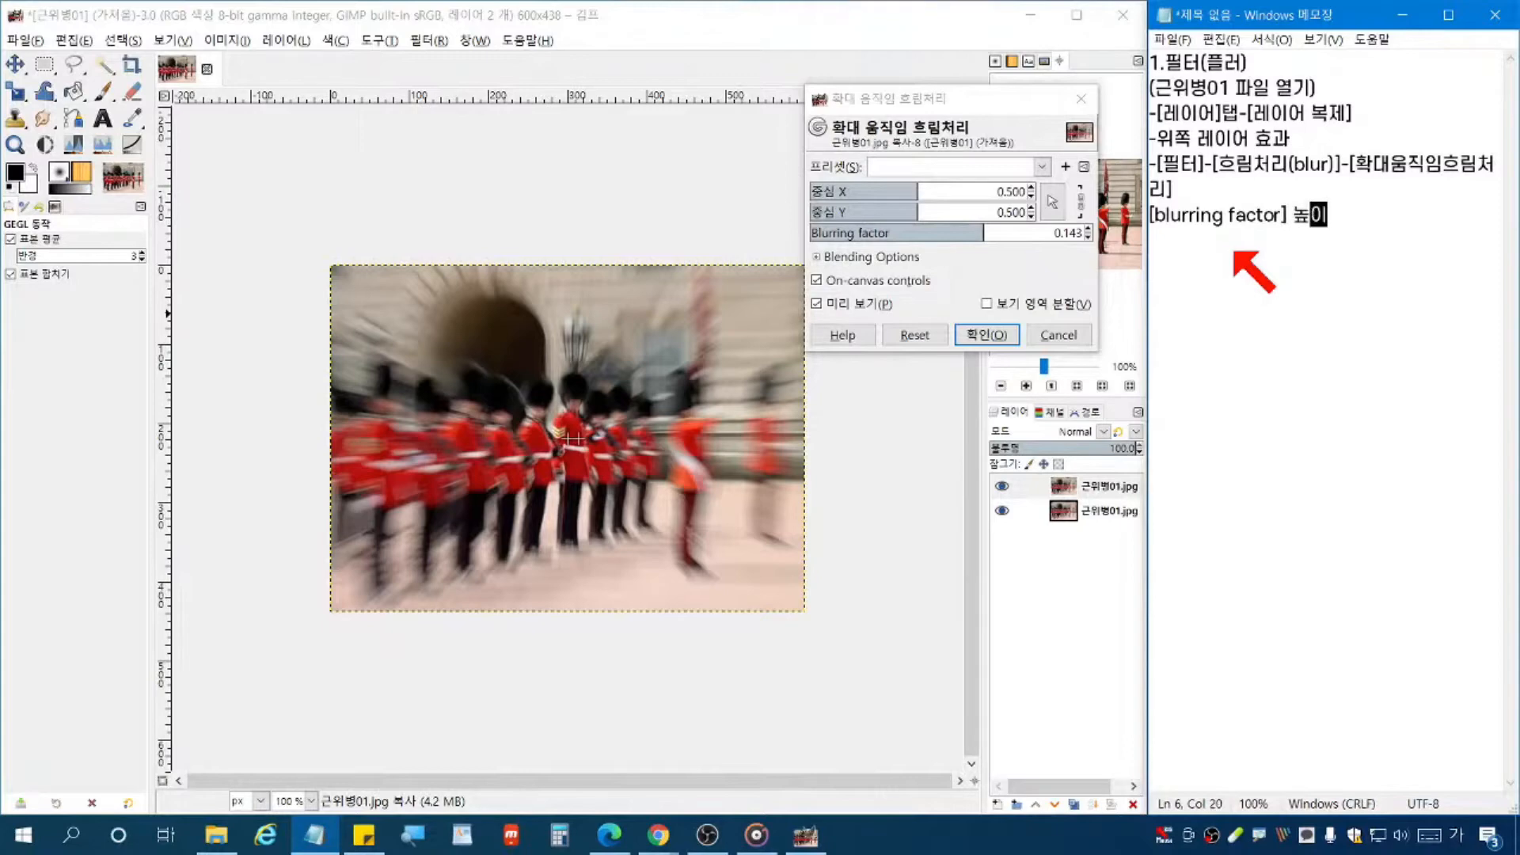
type("[확이")
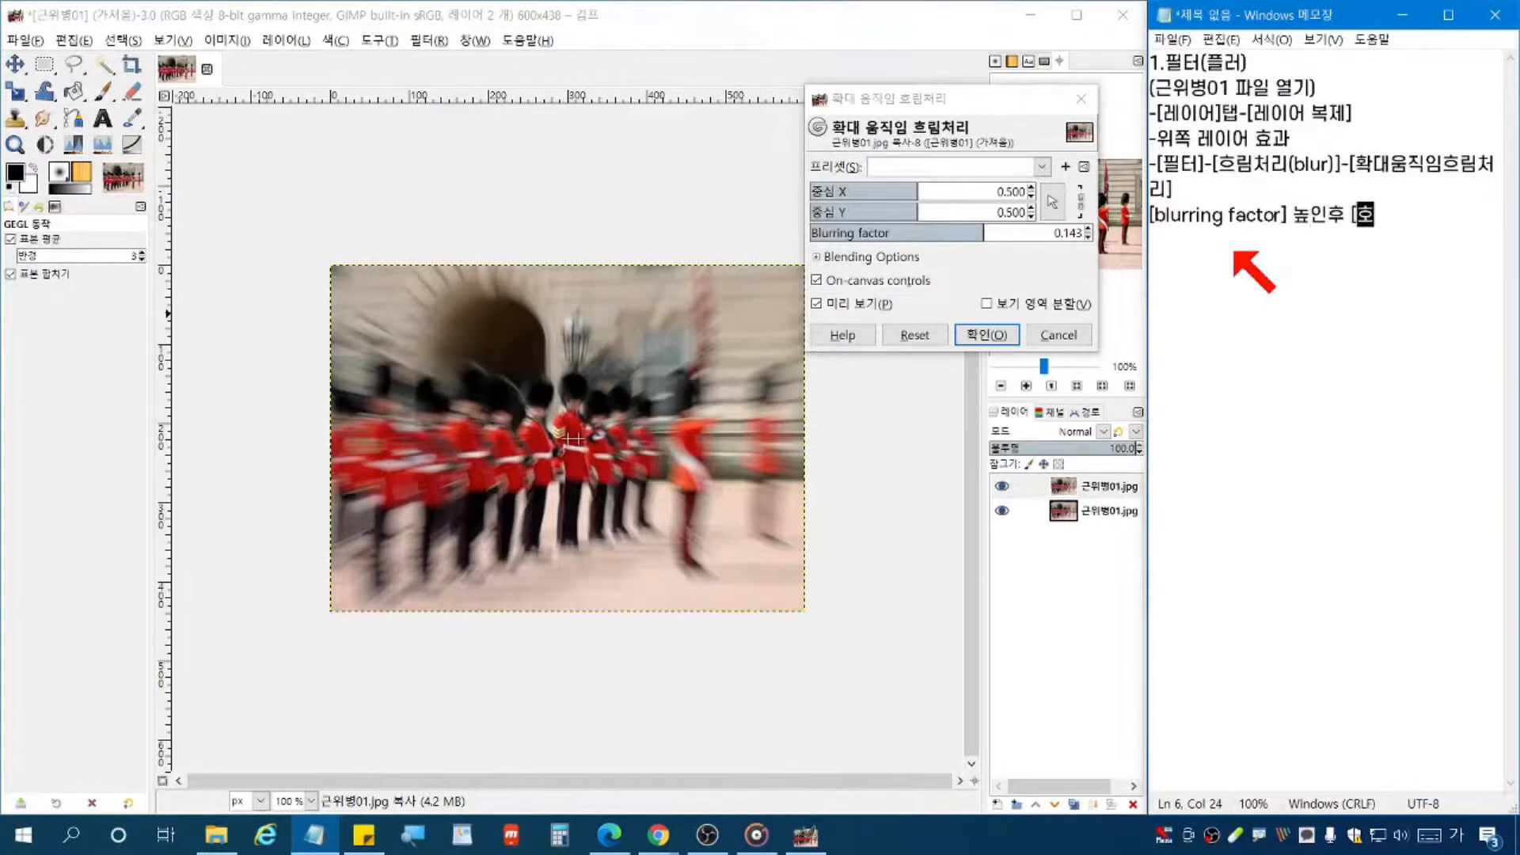
type("]")
left_click(986, 334)
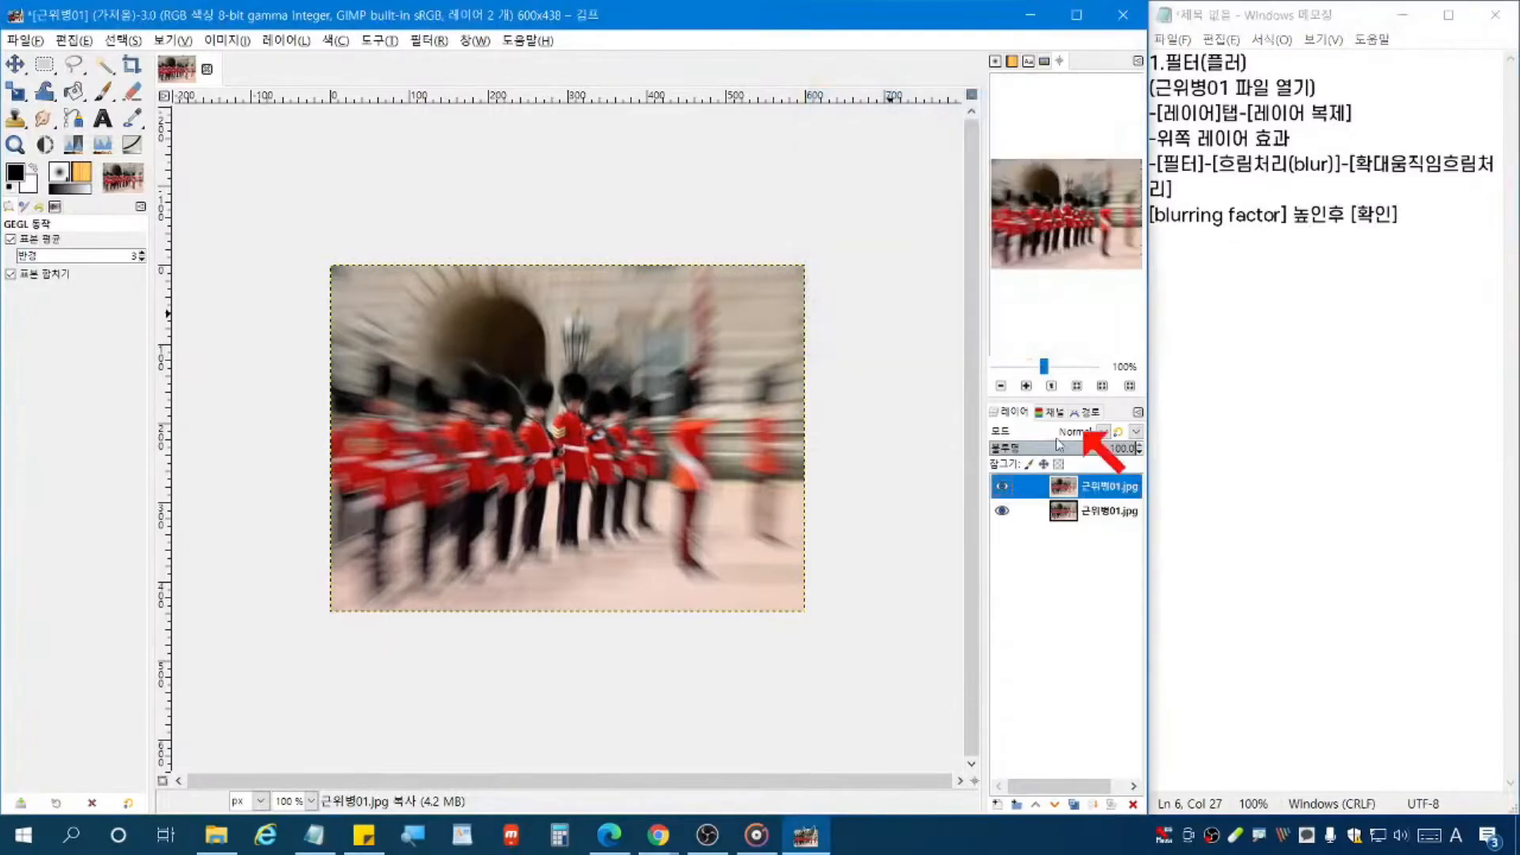
Step: Start a new note line with "-" below the blurring factor line in Notepad
left_click(1446, 209)
key("Return")
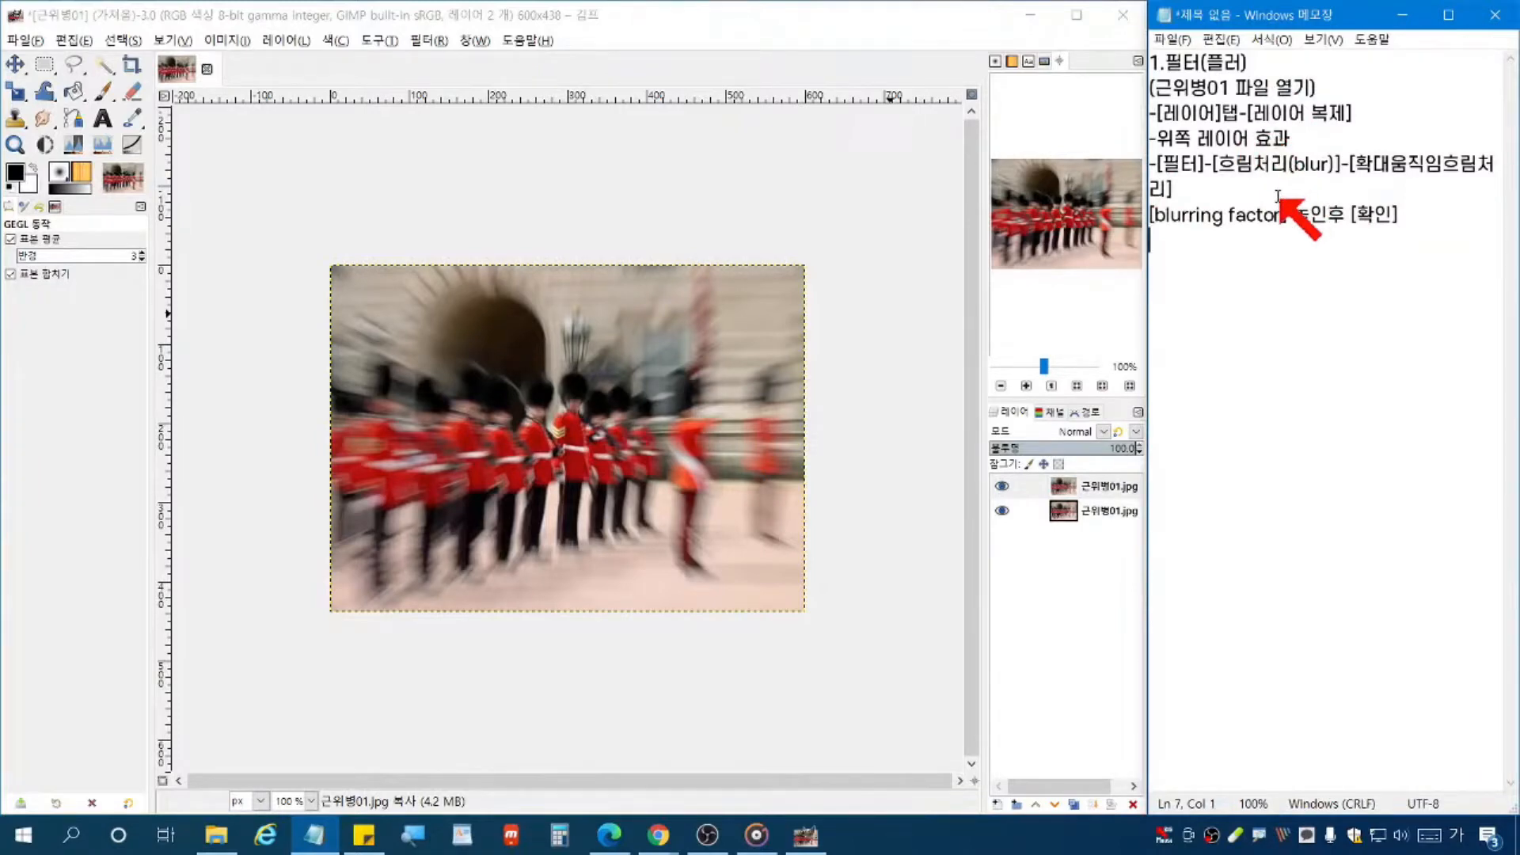
type("-")
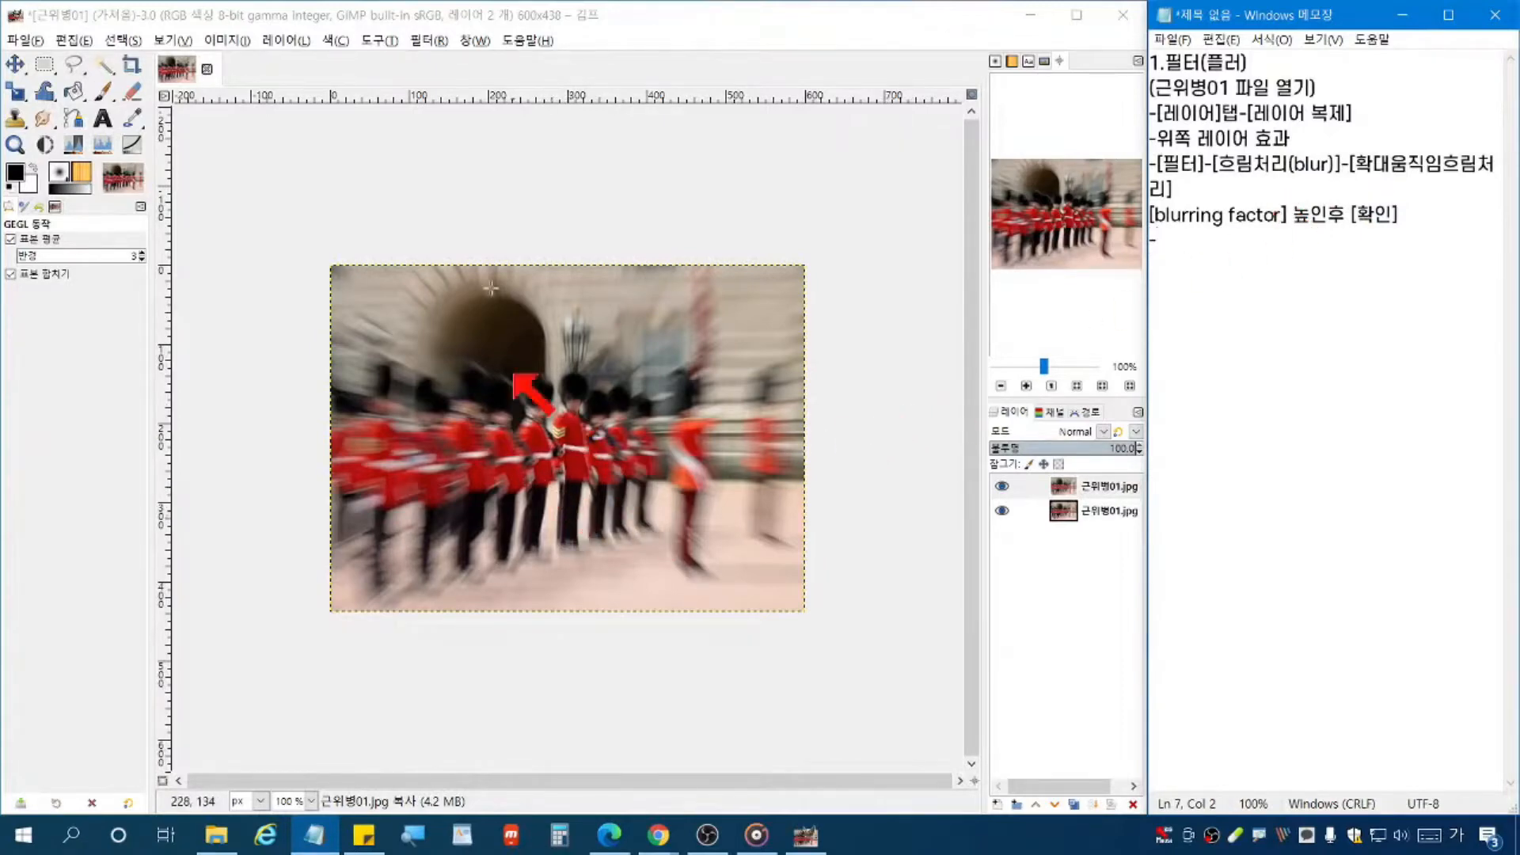
Step: Try erasing the blurred upper layer around the central guard with GIMP's Eraser and undo the stroke
left_click(132, 92)
mouse_move(566, 385)
left_mouse_down()
mouse_move(542, 441)
mouse_move(574, 447)
mouse_move(562, 420)
left_mouse_up()
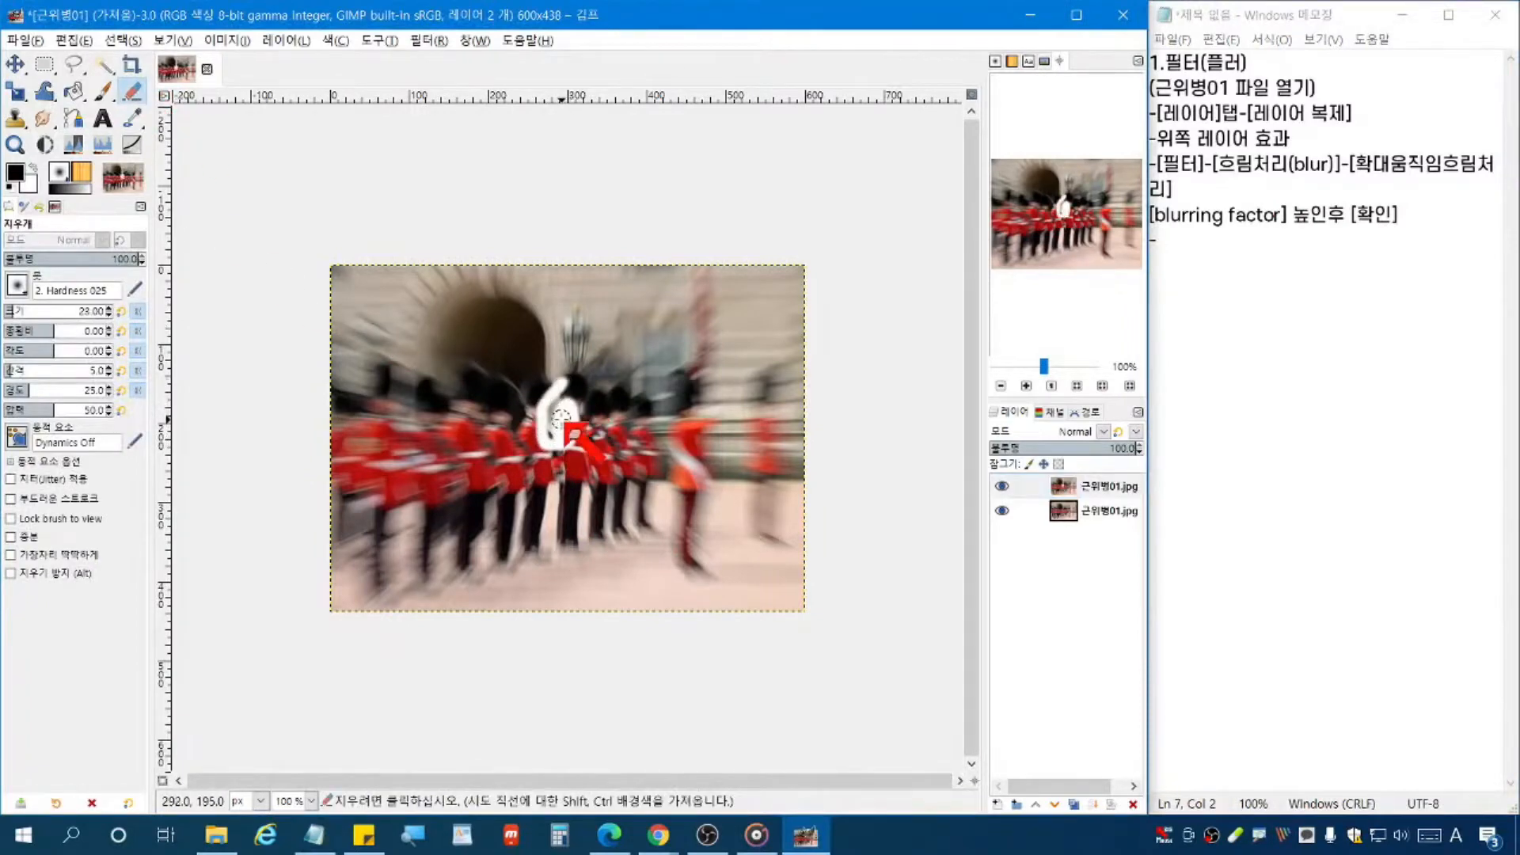
key("ctrl+z")
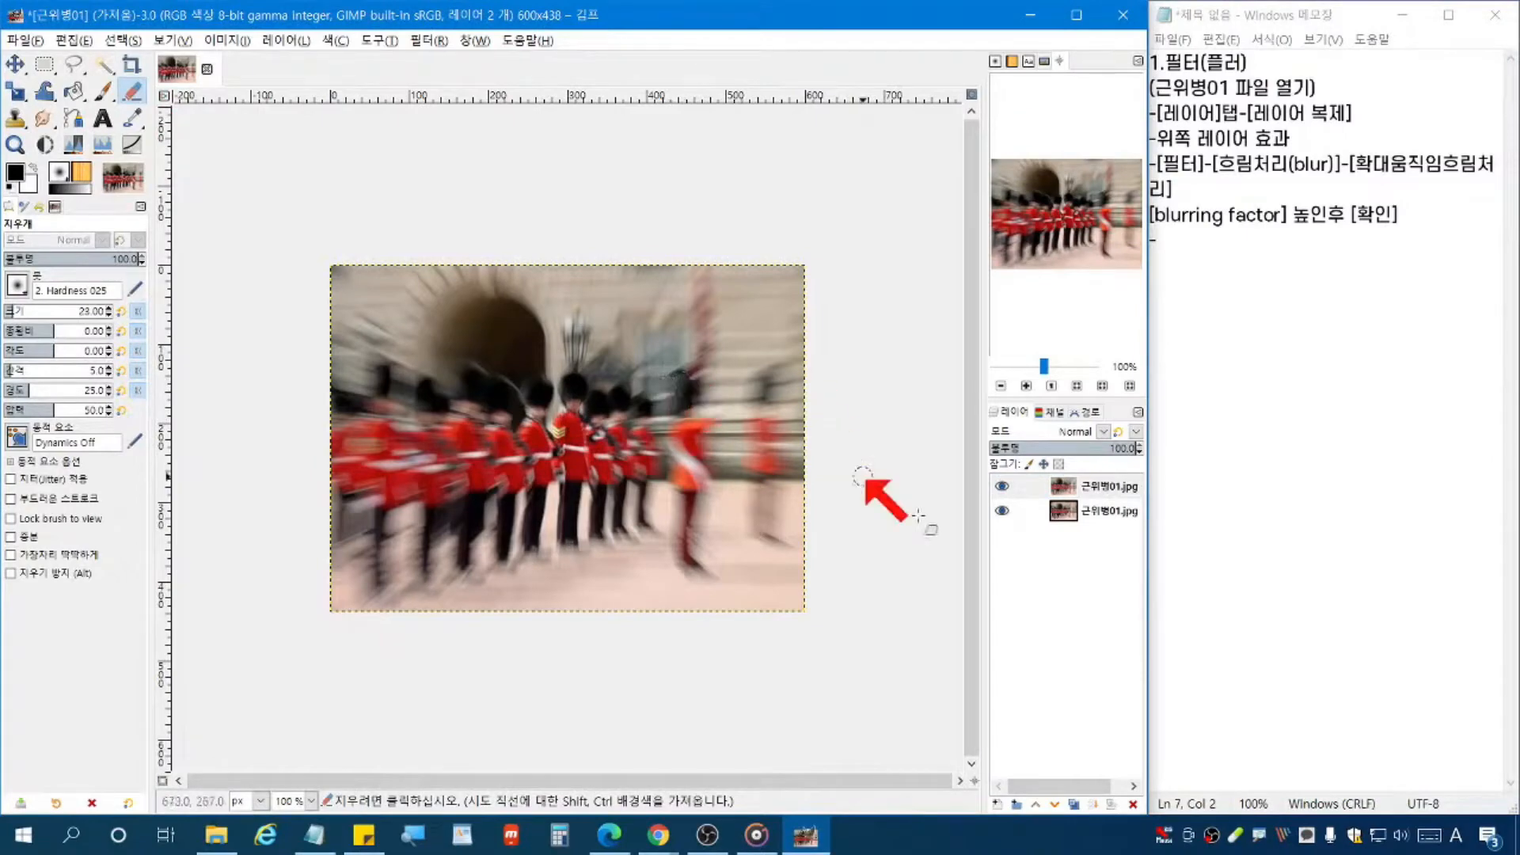
Step: Hide the lower layer and try erasing over the central guard on the upper layer
left_click(1001, 511)
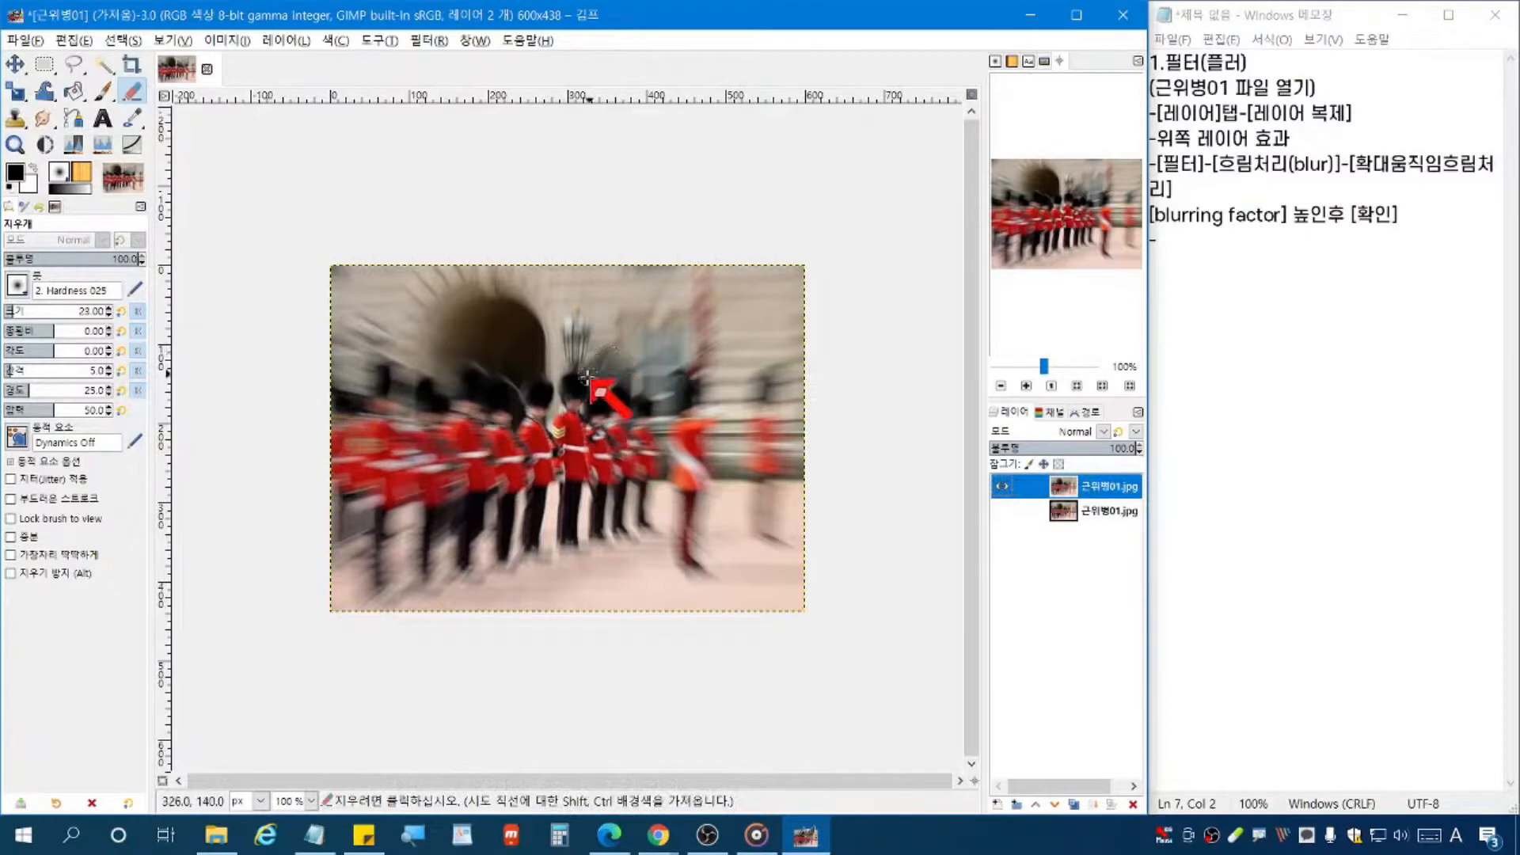
left_click_drag(586, 375, 575, 449)
mouse_move(570, 402)
left_mouse_down()
mouse_move(577, 439)
mouse_move(573, 393)
mouse_move(593, 403)
mouse_move(575, 487)
left_mouse_up()
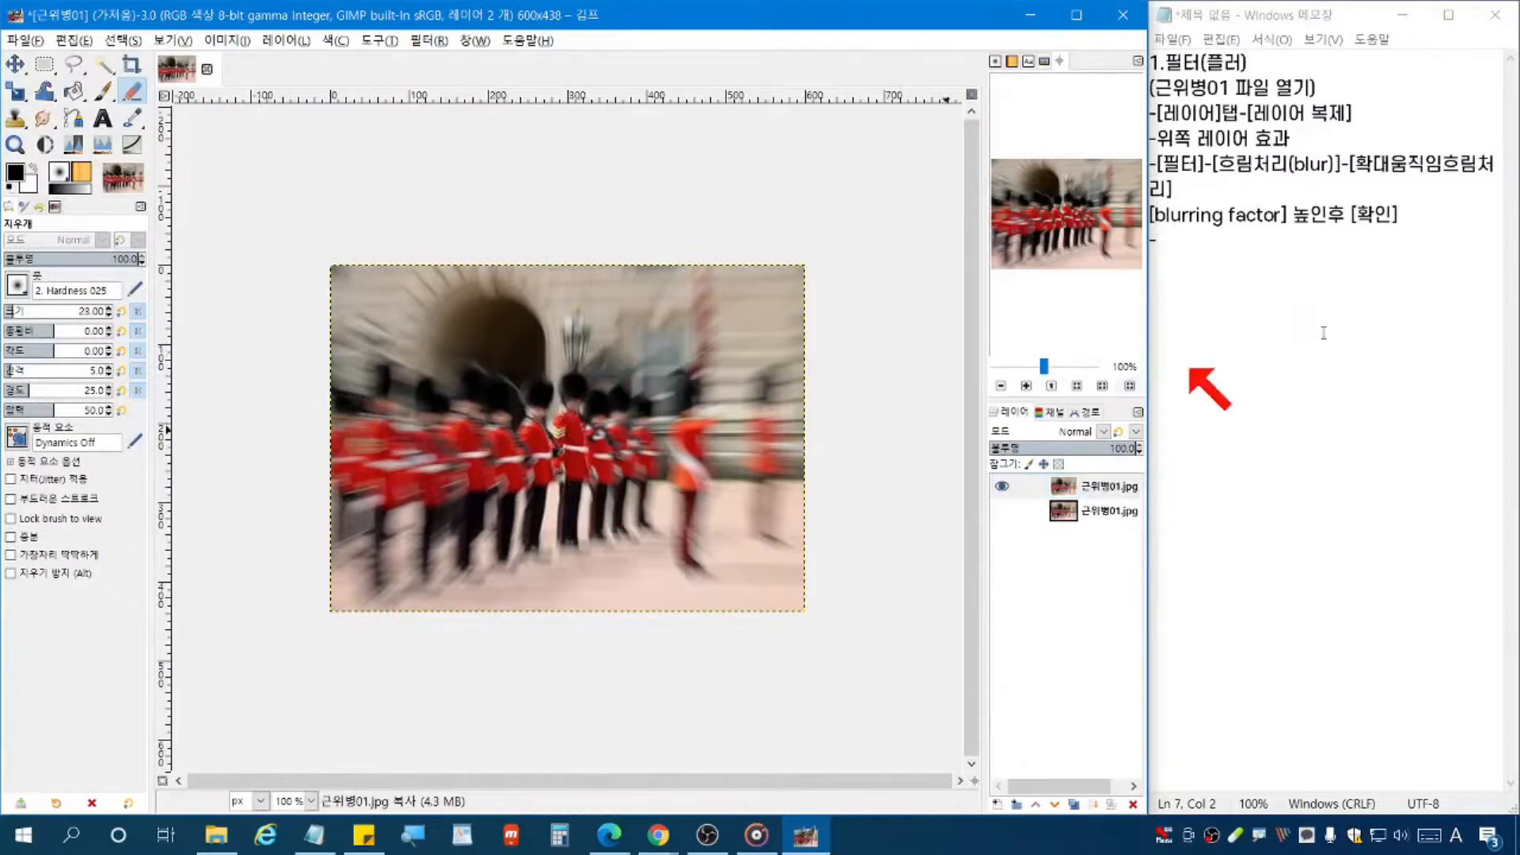
Step: Continue the last note line in Notepad with "[레이어]탭"
left_click(1308, 274)
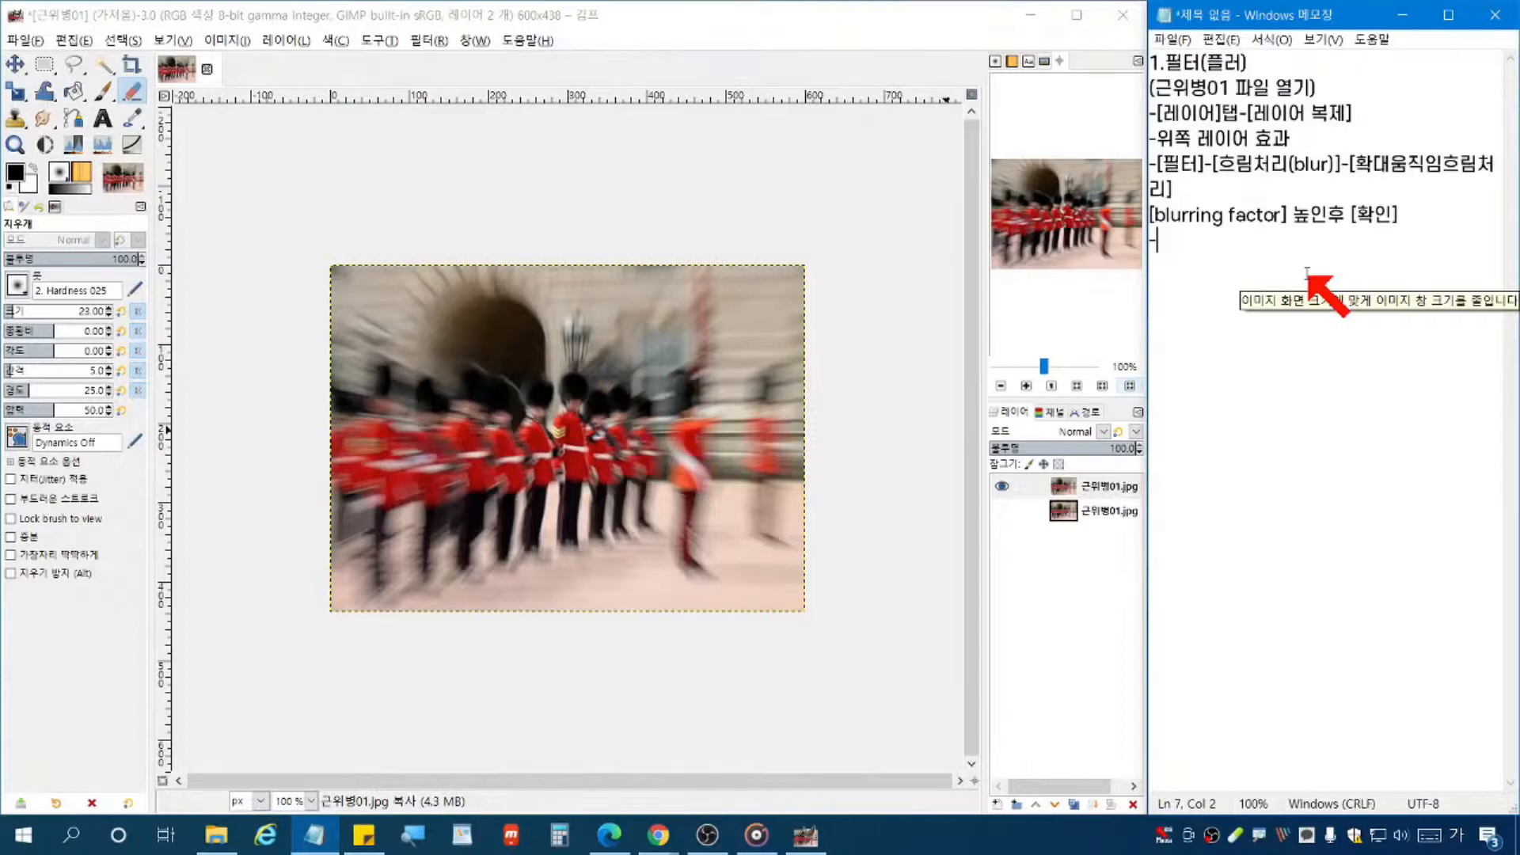
type("[레ㅇ")
type("이어]")
type("탭")
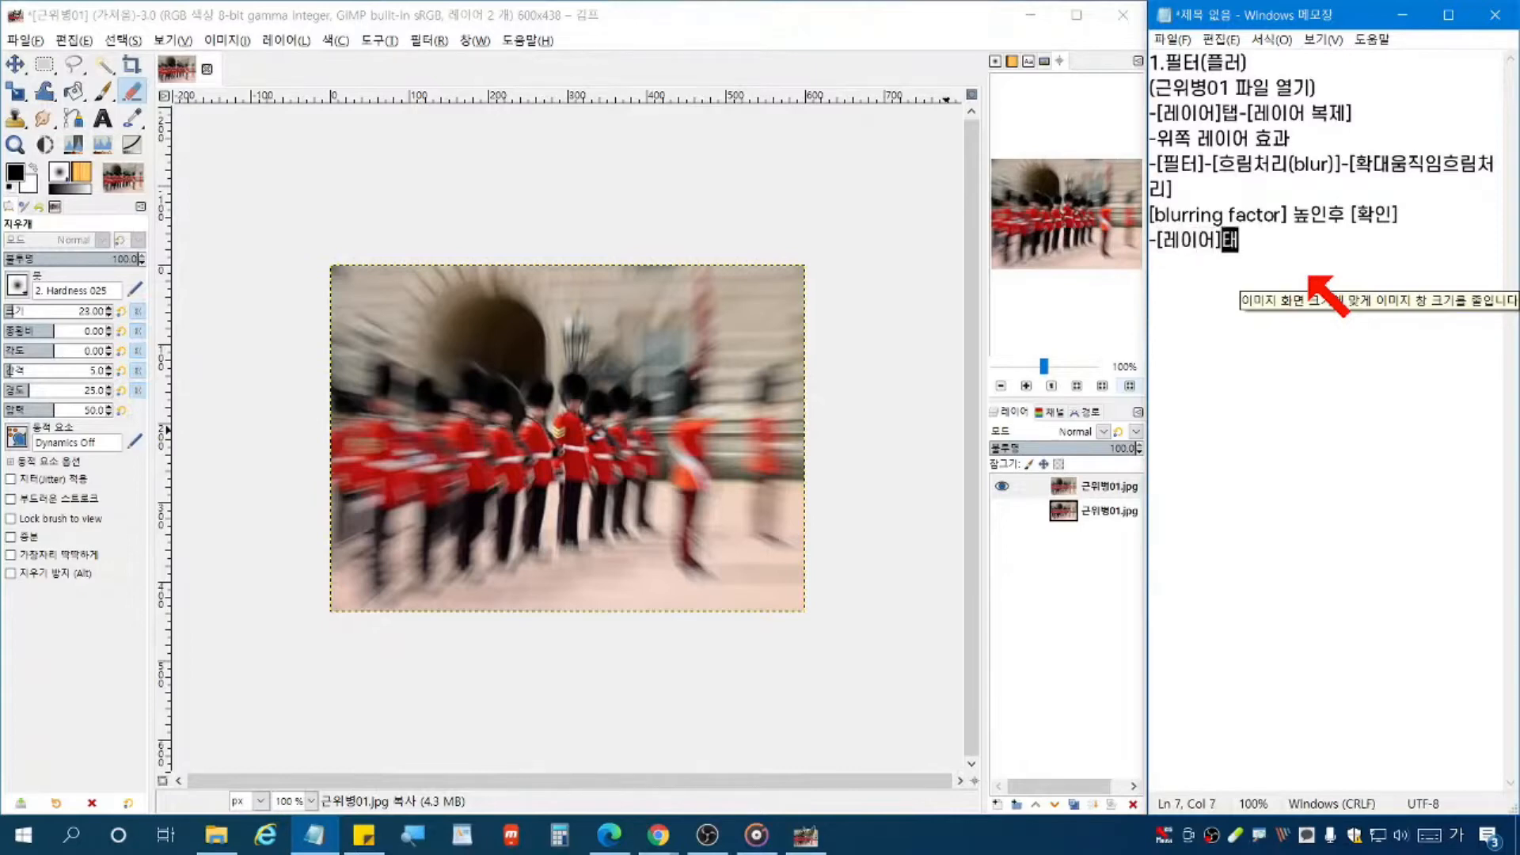
Step: Look up the transparency group among GIMP's layer commands and add "-[투명도]-" to the note line in Notepad
left_click(273, 42)
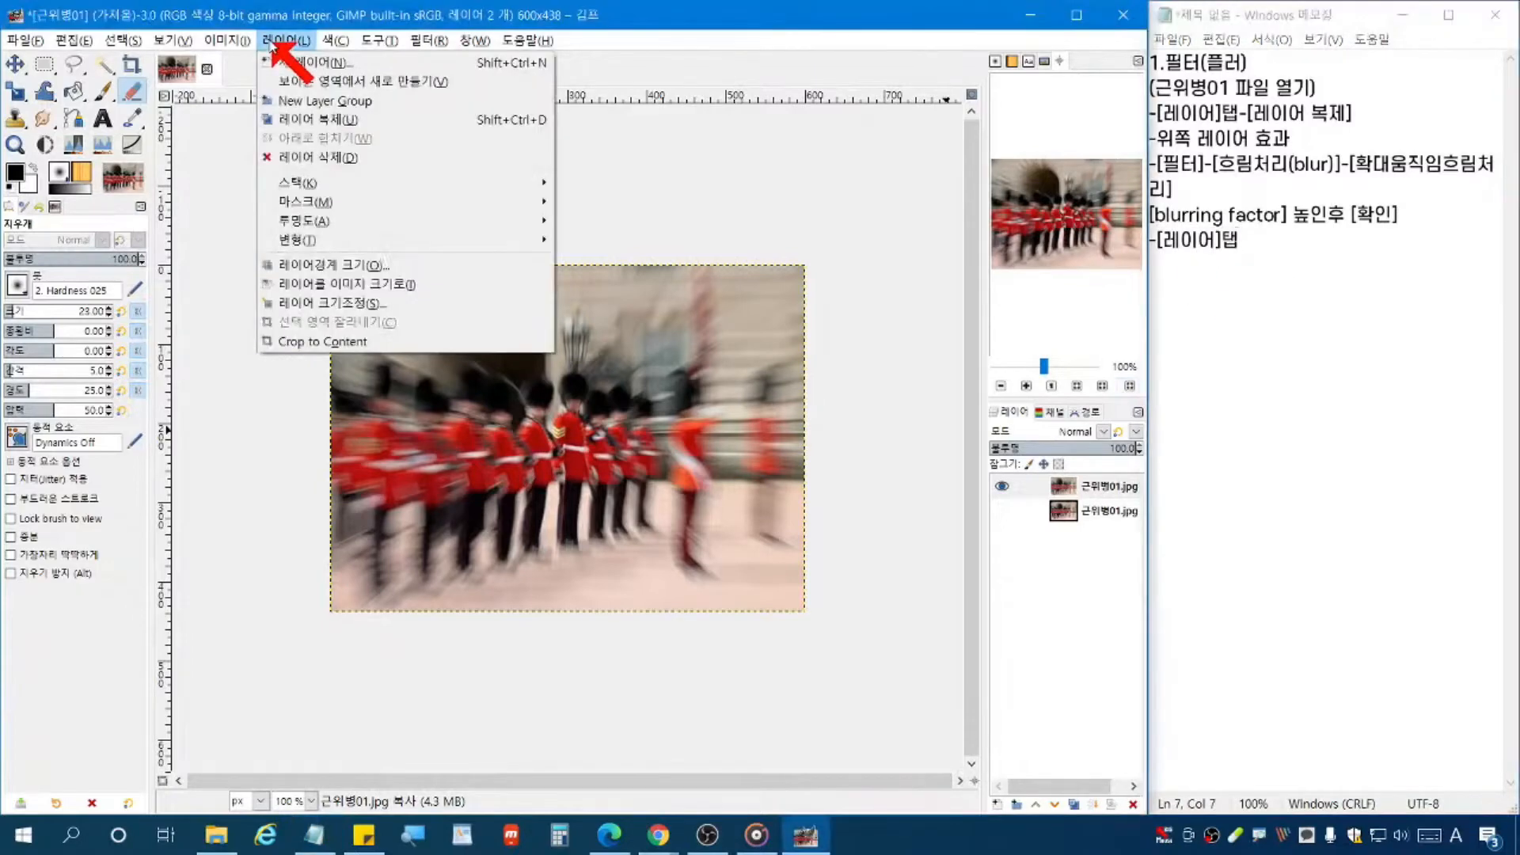
mouse_move(309, 225)
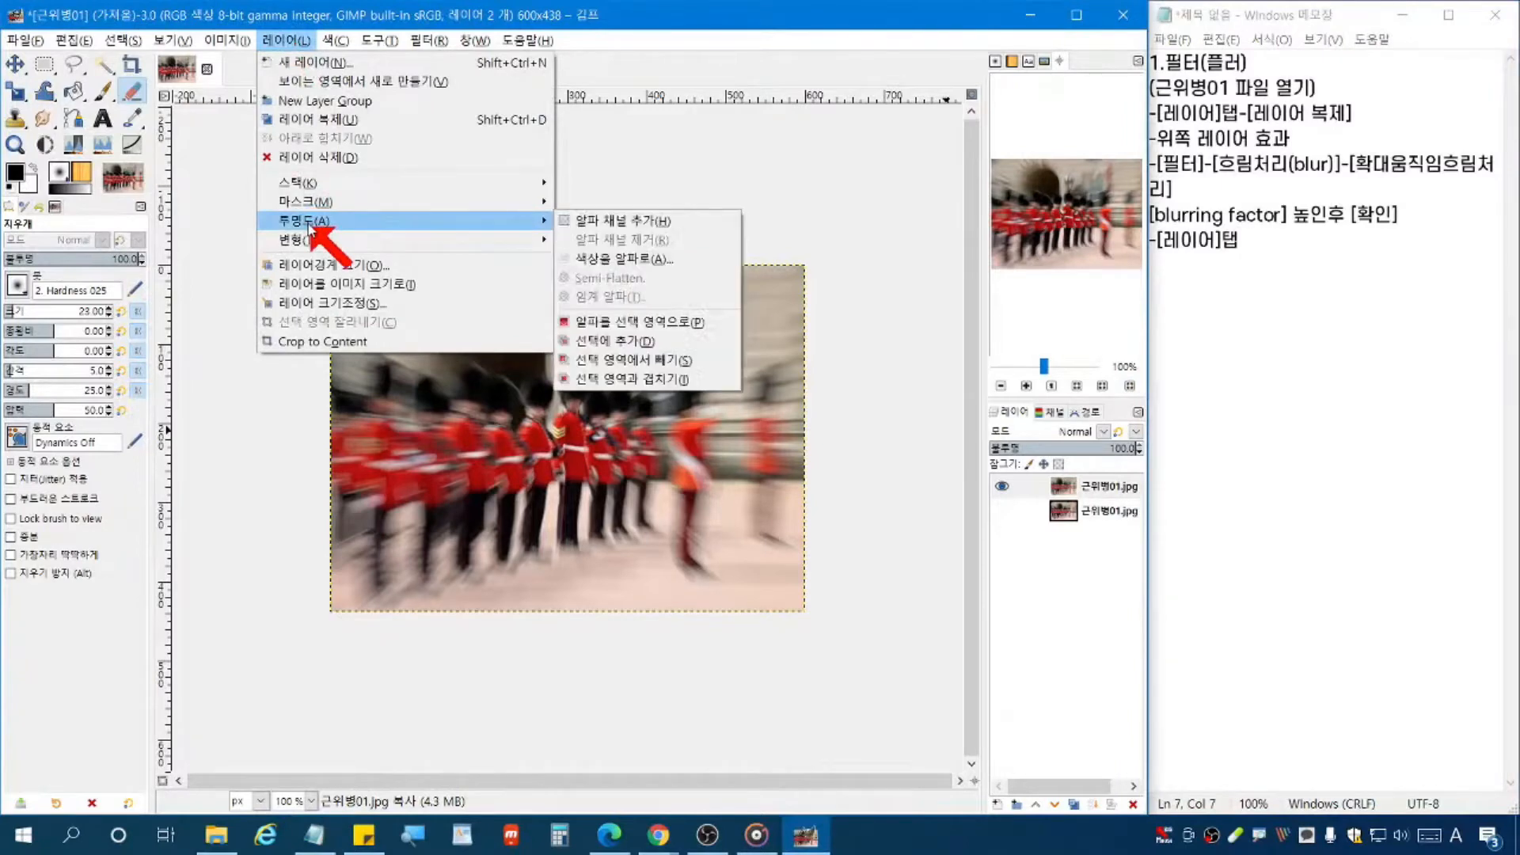
left_click(1287, 252)
type("-")
type("[투명도")
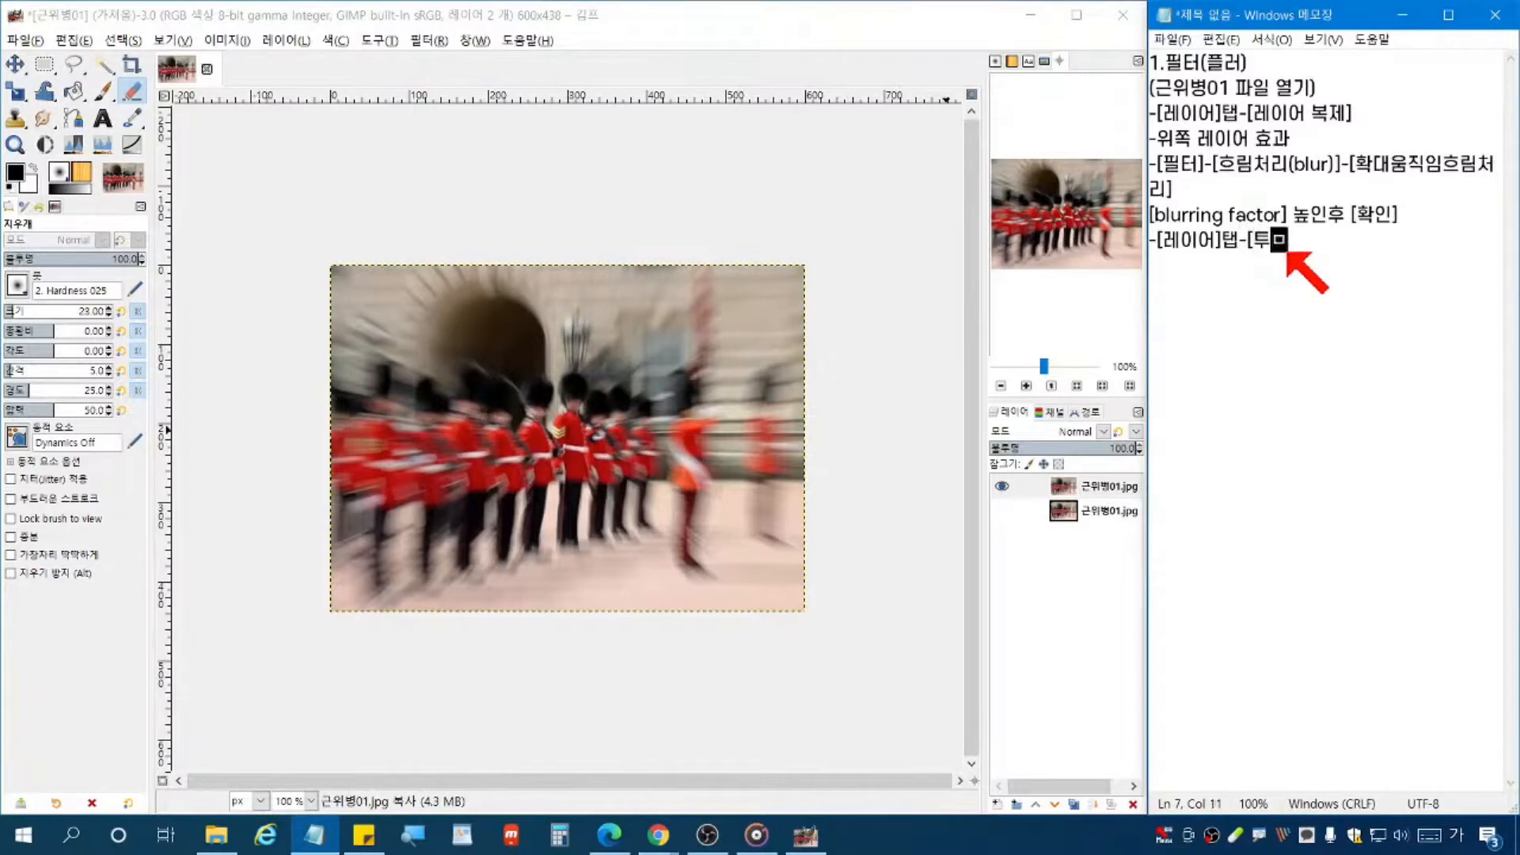
type("]-")
Step: Add an alpha channel to the blurred upper layer in GIMP
left_click(293, 40)
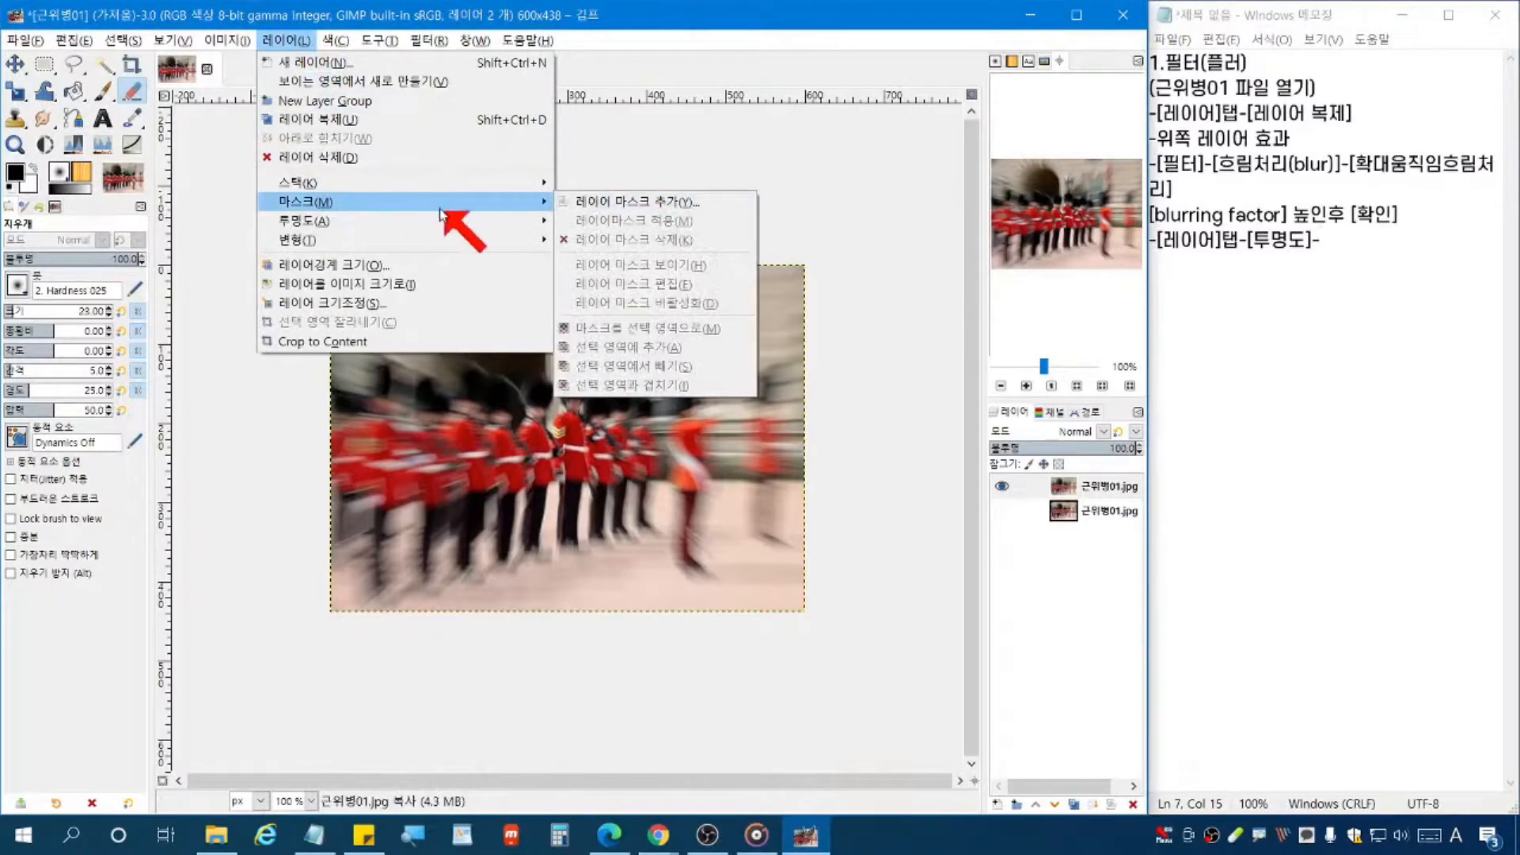
mouse_move(421, 226)
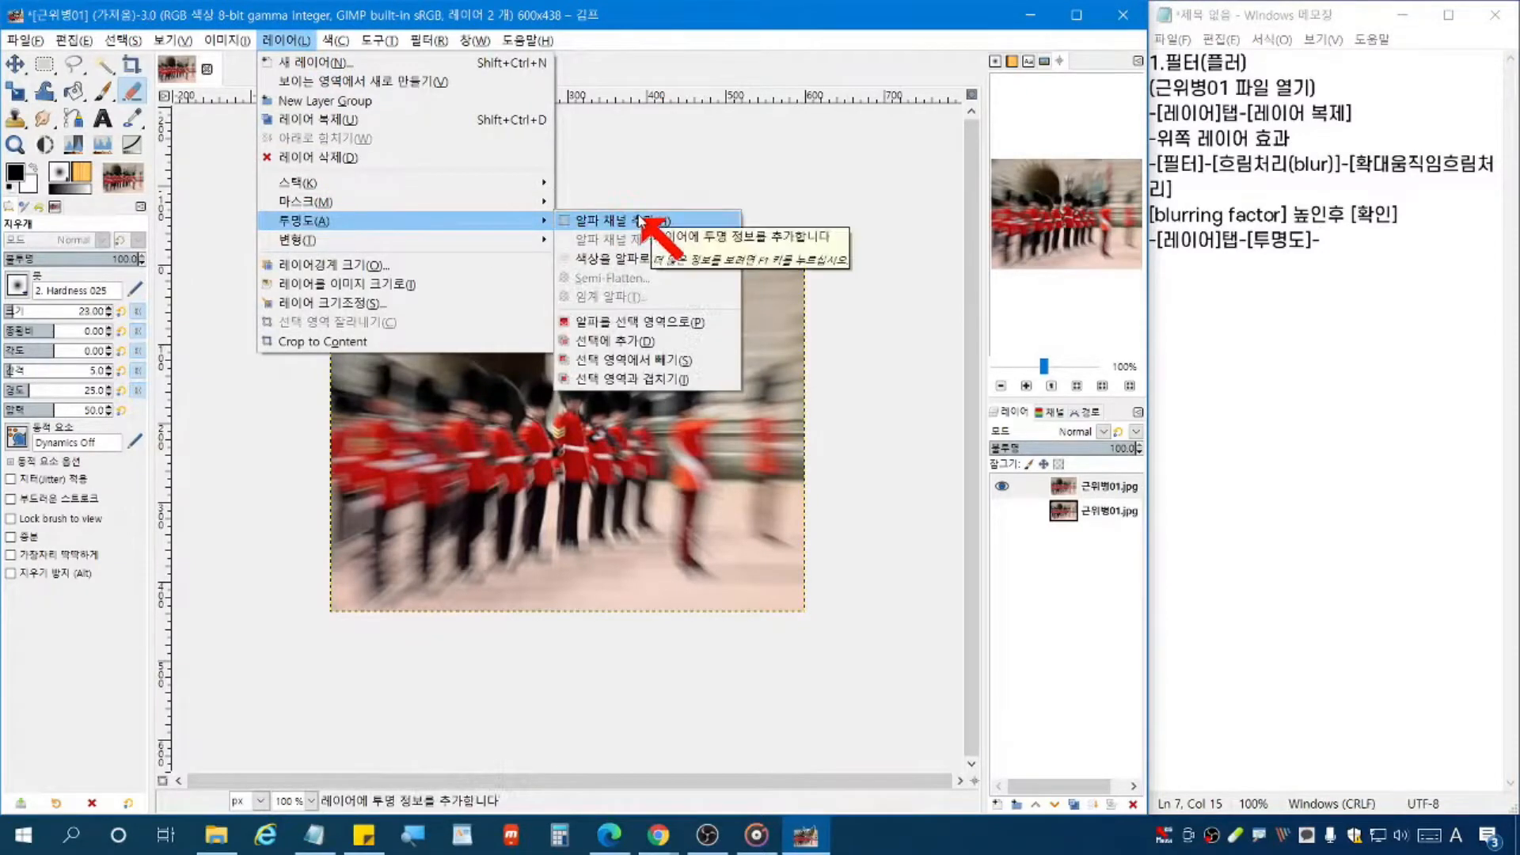
left_click(641, 220)
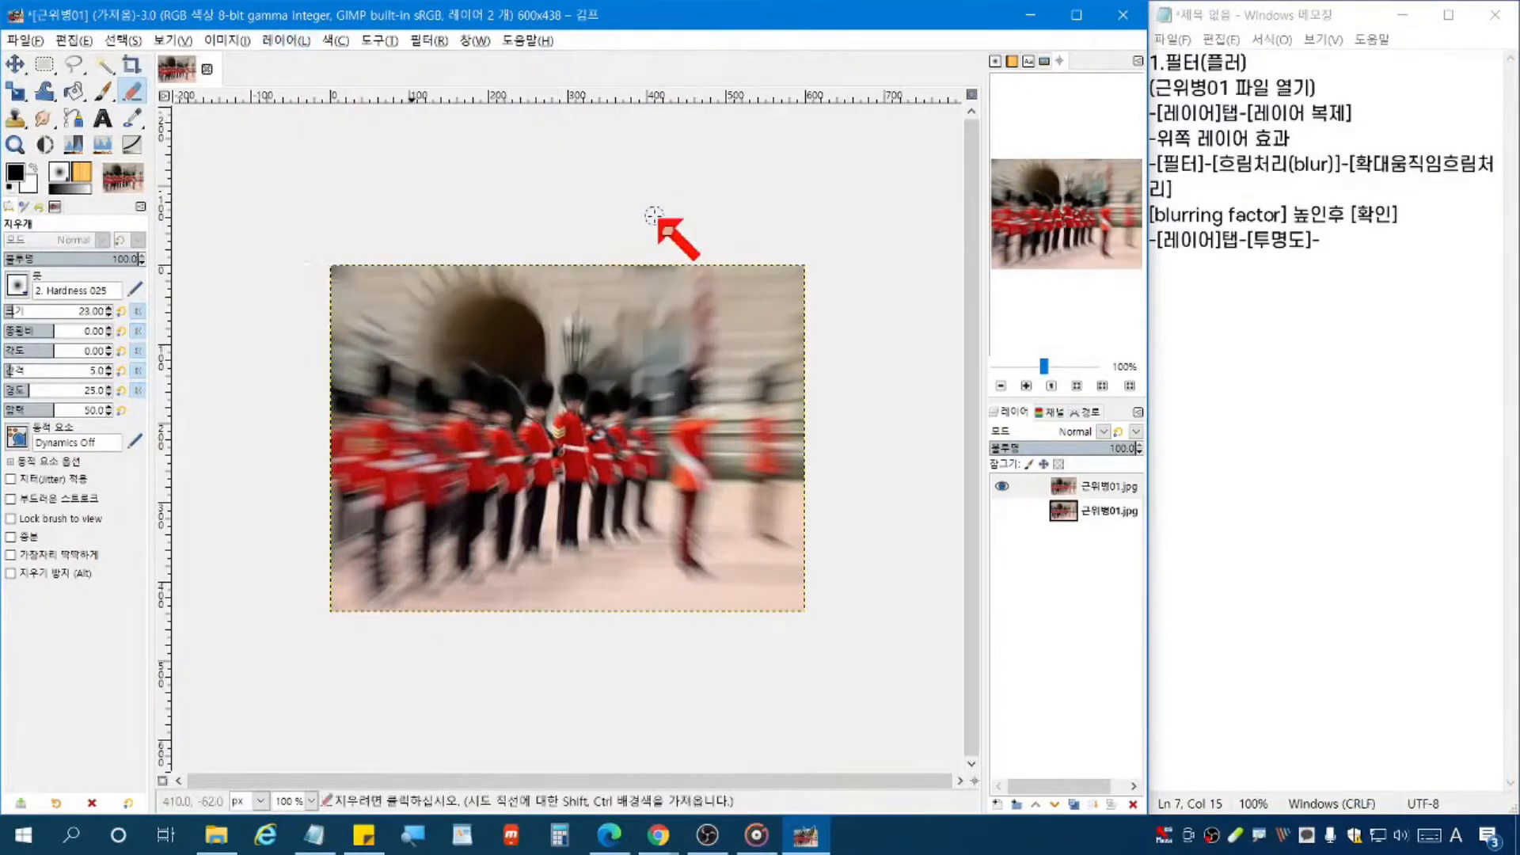
Step: Complete the last note line in Notepad with "[알파채널추가]"
left_click(1338, 243)
type("[")
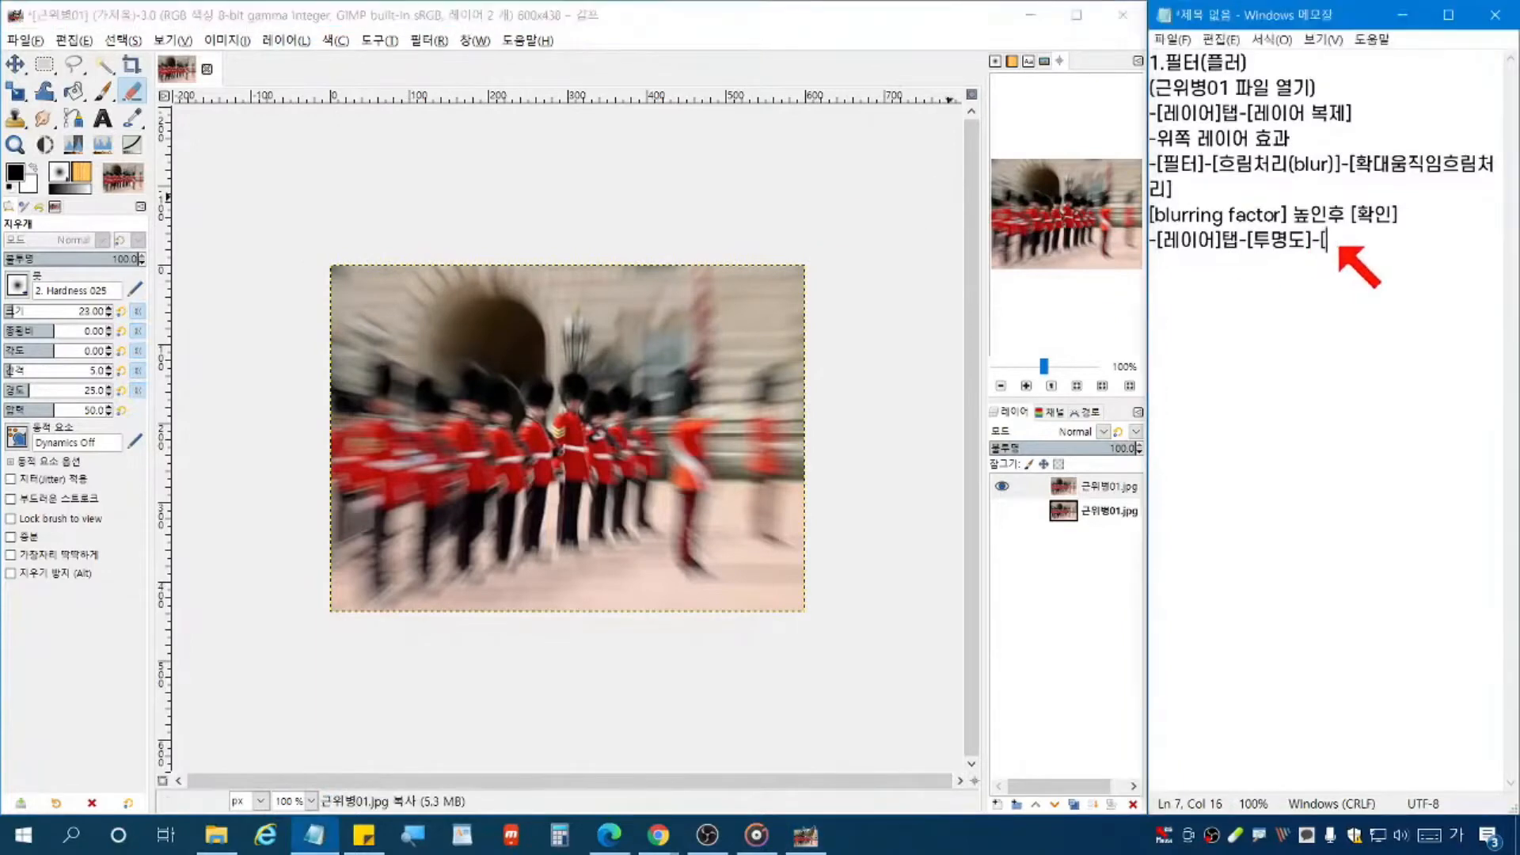
type("알ㅍㅏ")
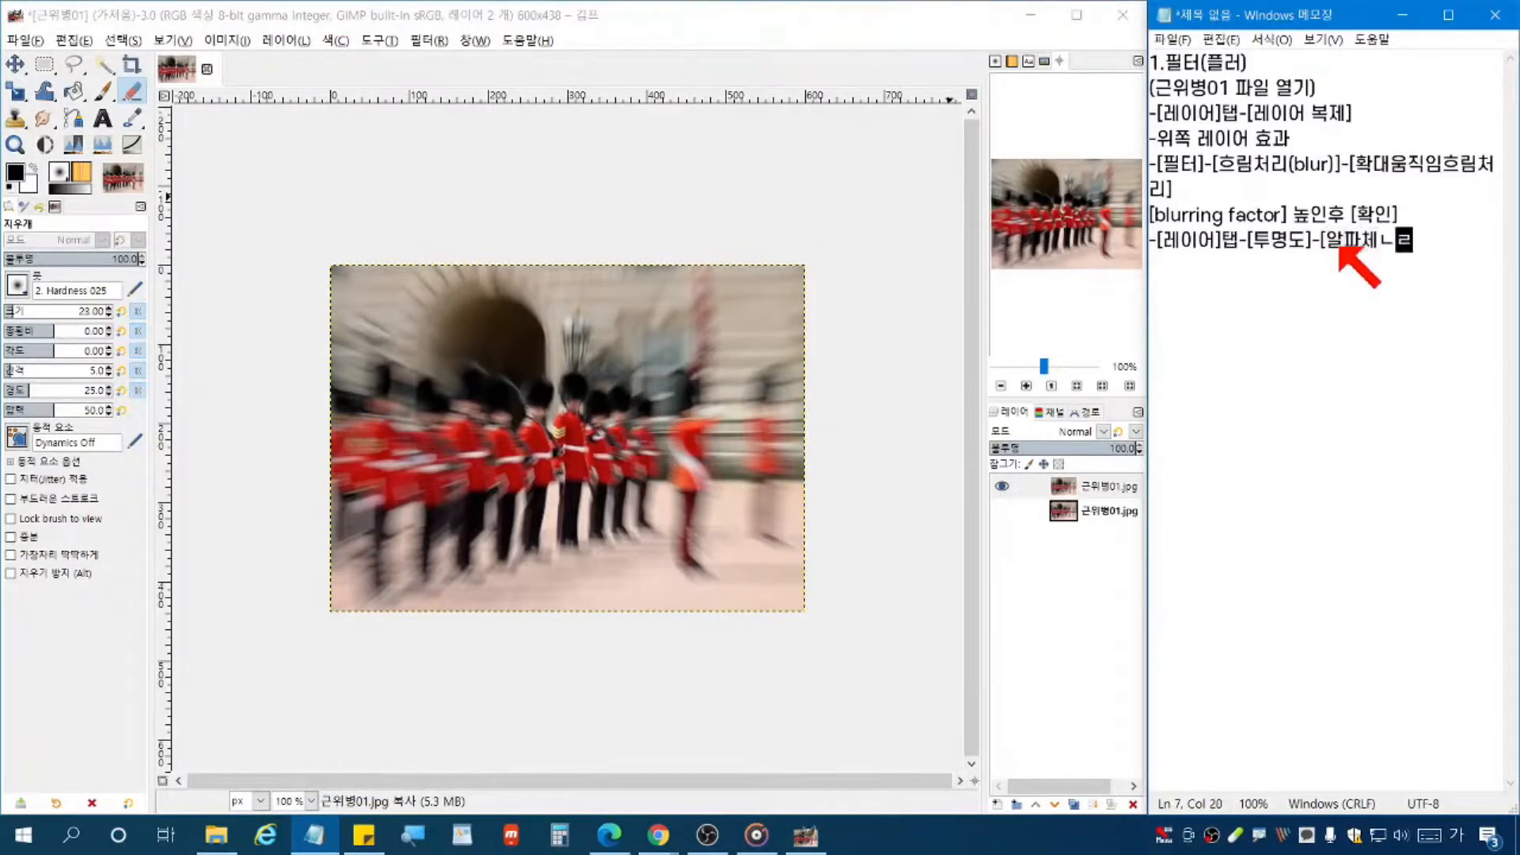
type("채널추가]")
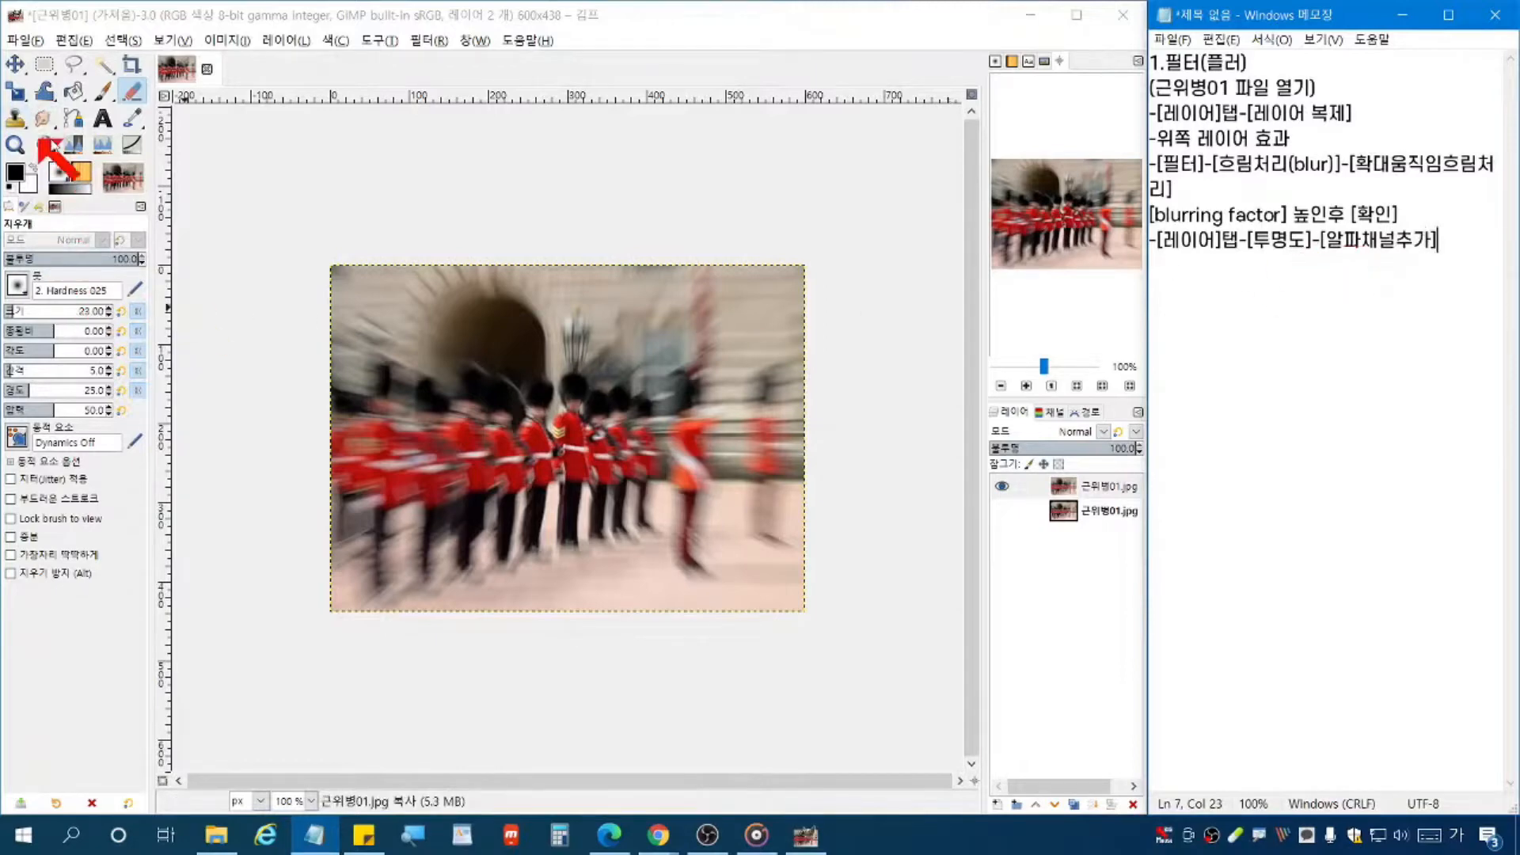
Step: Try erasing over the central guards on the upper layer in GIMP with the Eraser, and undo the strokes
left_click(131, 93)
mouse_move(594, 408)
left_mouse_down()
mouse_move(535, 411)
mouse_move(580, 422)
mouse_move(559, 477)
mouse_move(582, 395)
mouse_move(573, 453)
mouse_move(578, 405)
mouse_move(586, 416)
mouse_move(556, 437)
mouse_move(533, 492)
mouse_move(560, 448)
mouse_move(567, 490)
mouse_move(582, 435)
mouse_move(590, 490)
mouse_move(570, 453)
left_mouse_up()
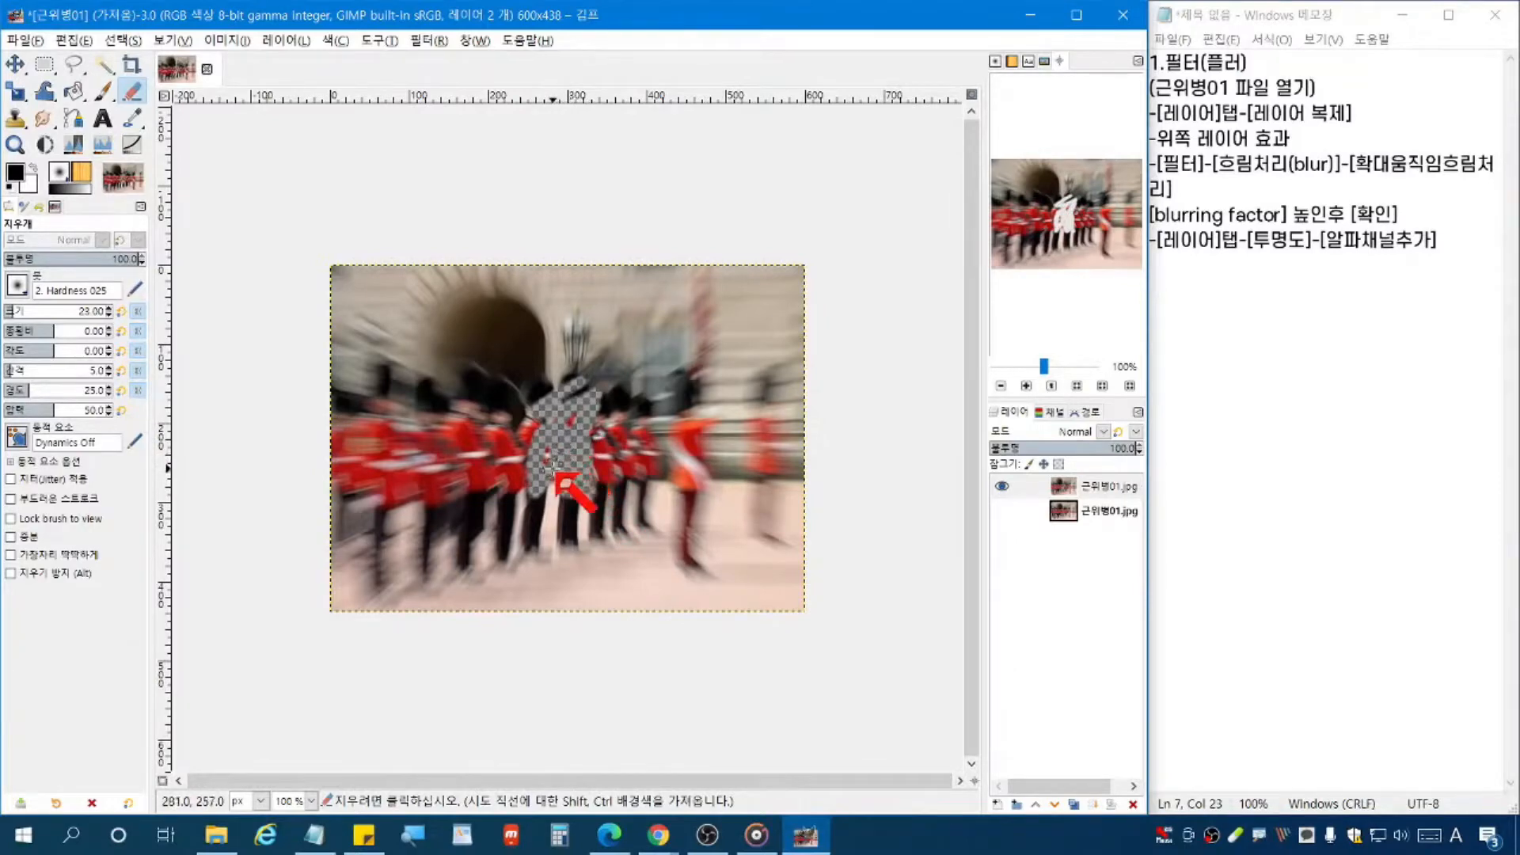
key("ctrl+z")
key("ctrl+z")
key("ctrl+z")
key("ctrl+z")
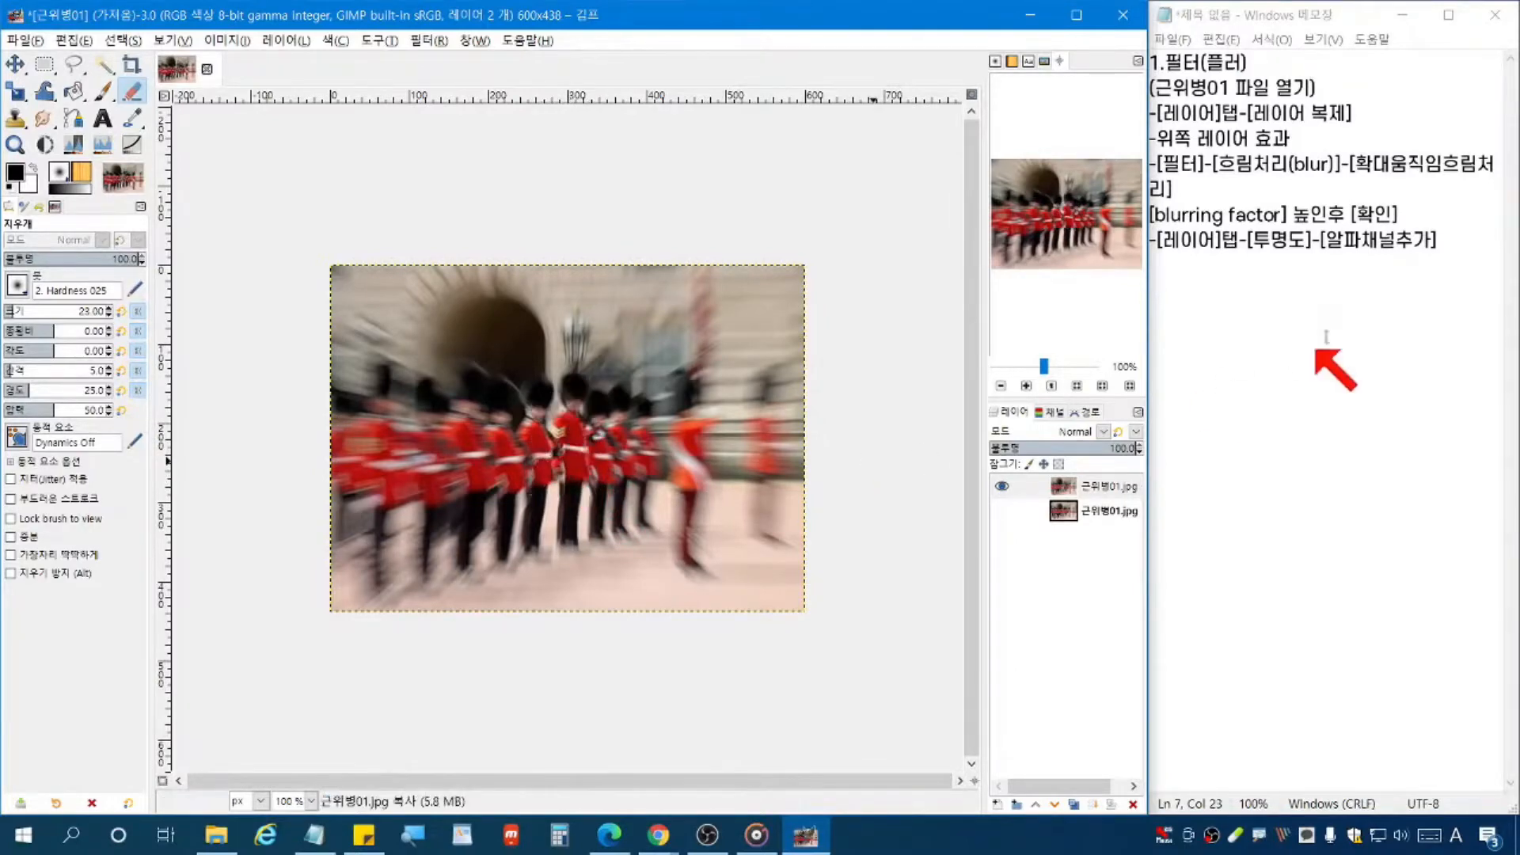
Step: Add the line "(지우개로 삭제시 투명하게 만드는 효과)" below the alpha channel note in Notepad
left_click(1443, 241)
key("Return")
type("(")
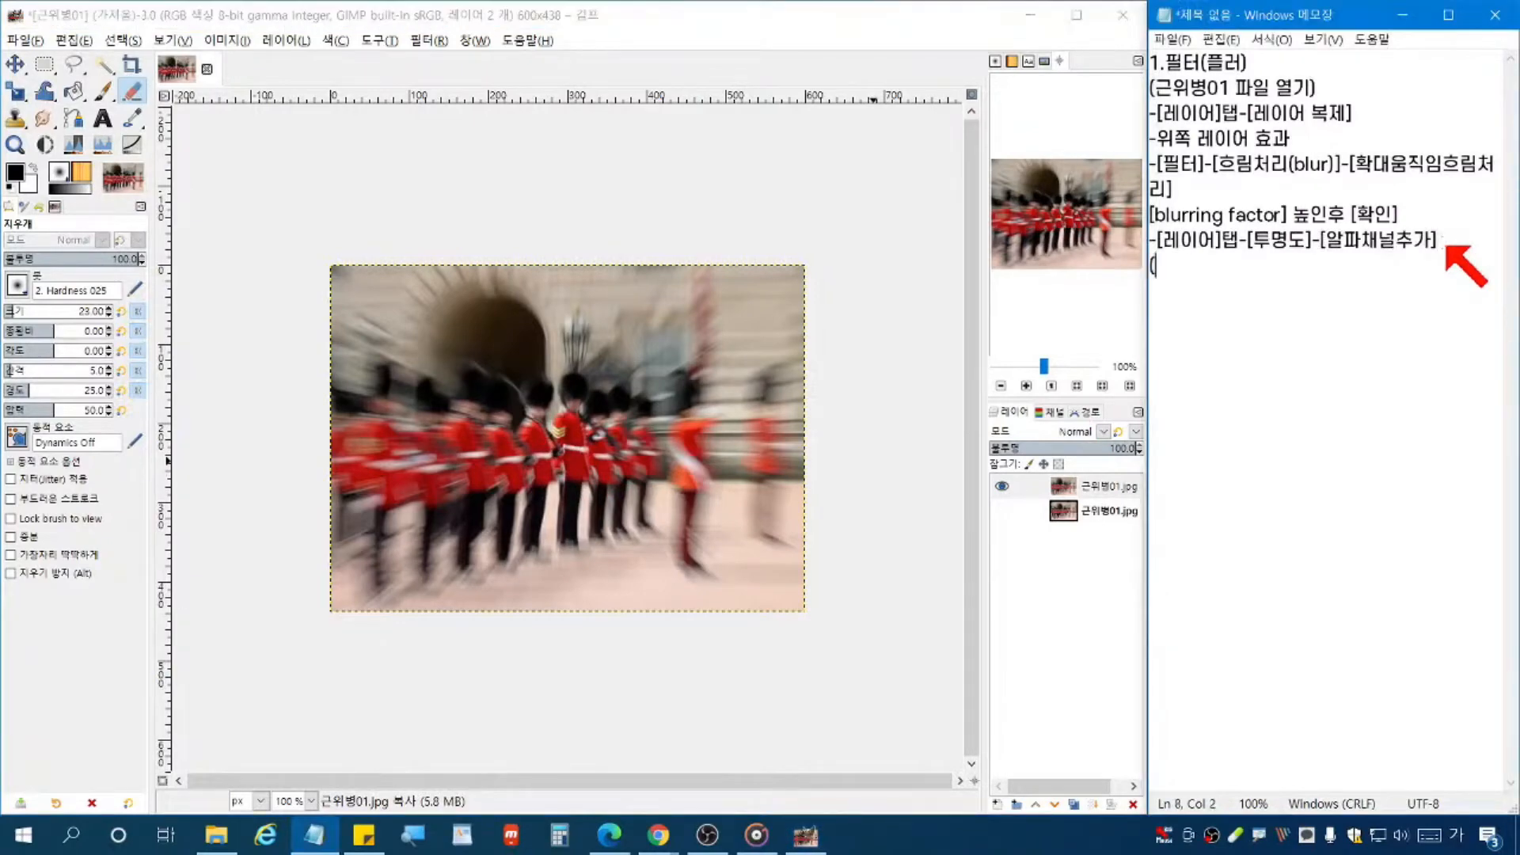
type("지우개로 삭제시 ")
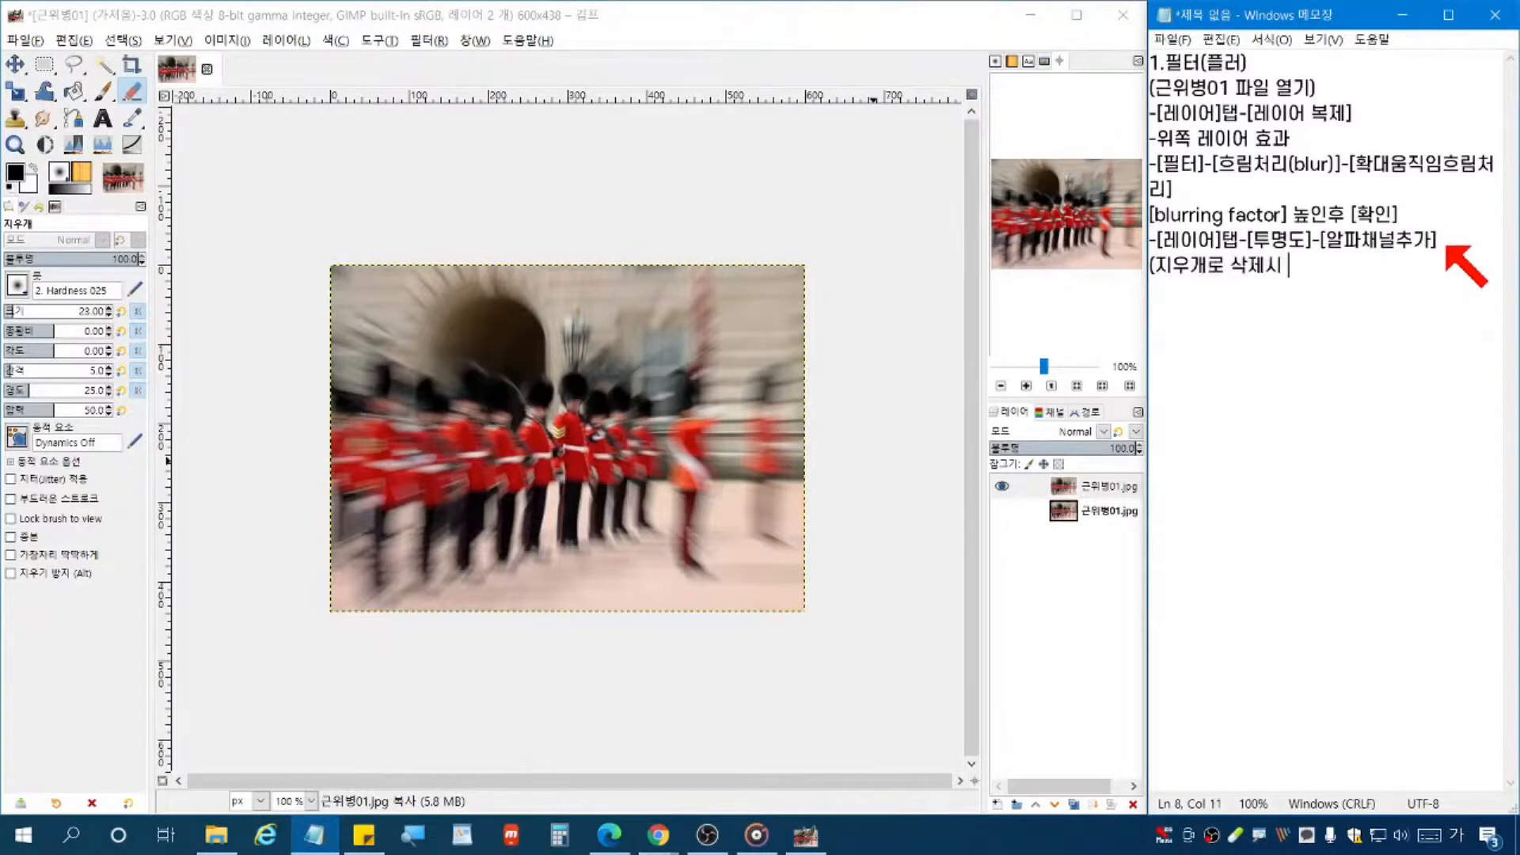
type("이미")
key("BackSpace")
key("BackSpace")
key("BackSpace")
type("투명하게 만드는 효과)")
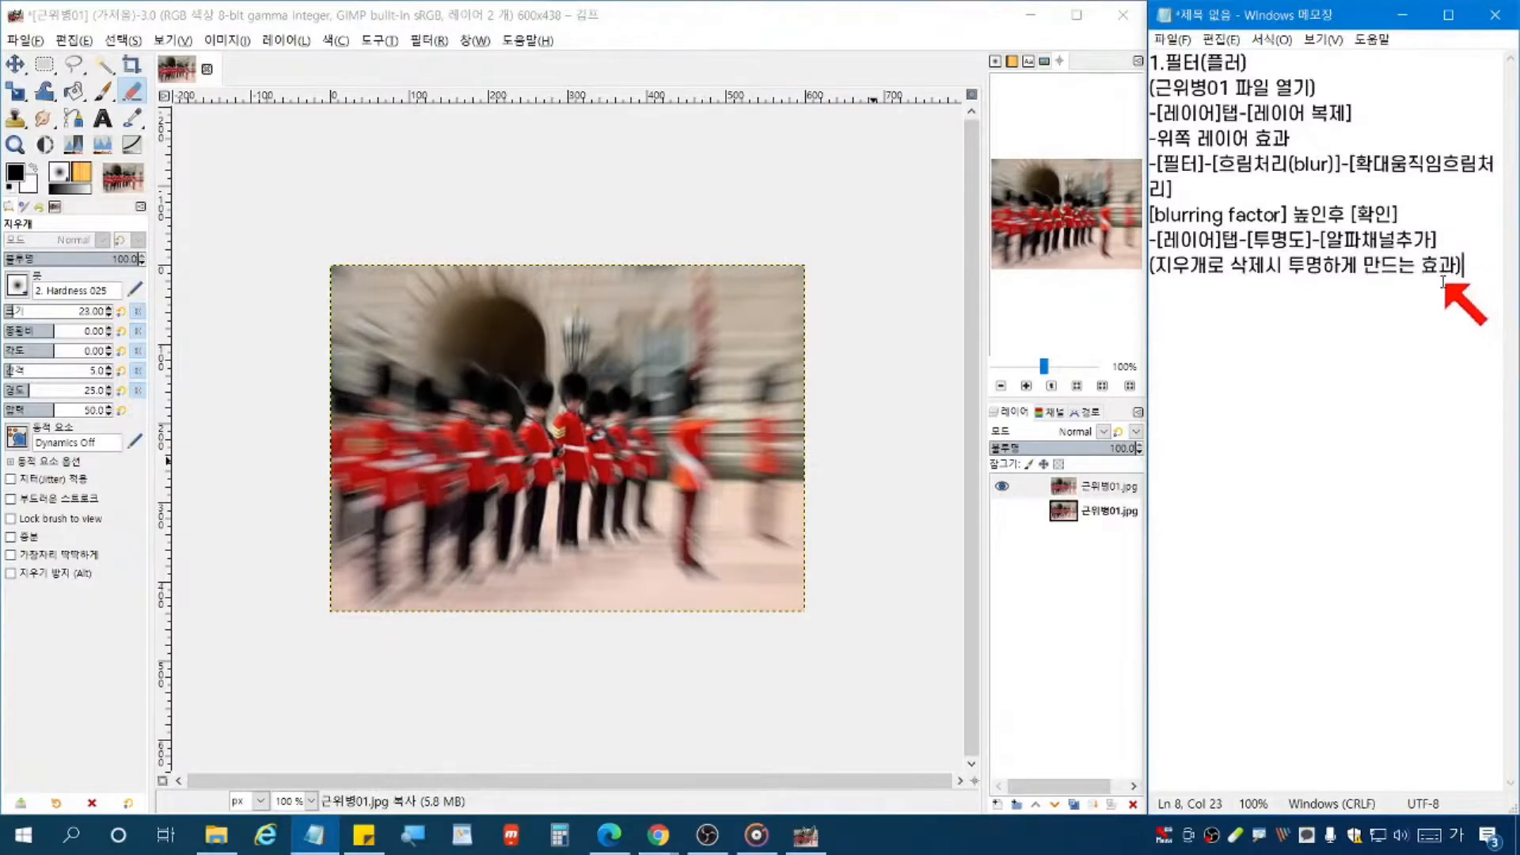
key("Return")
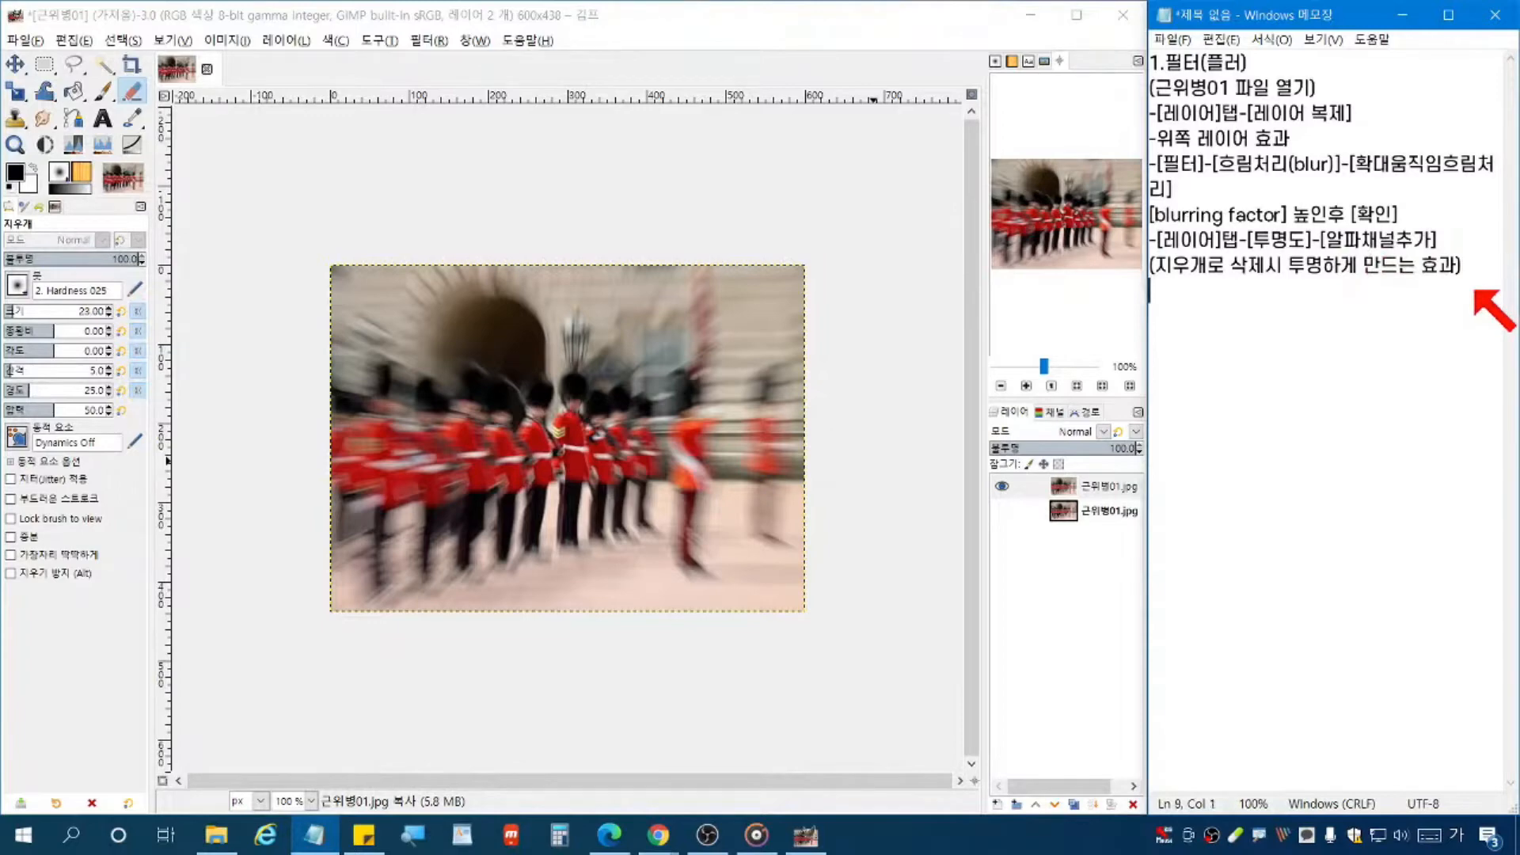
Step: Insert the symbol "※" just inside the opening parenthesis of the eraser transparency note
key("Up")
key("Right")
type("ㅁ")
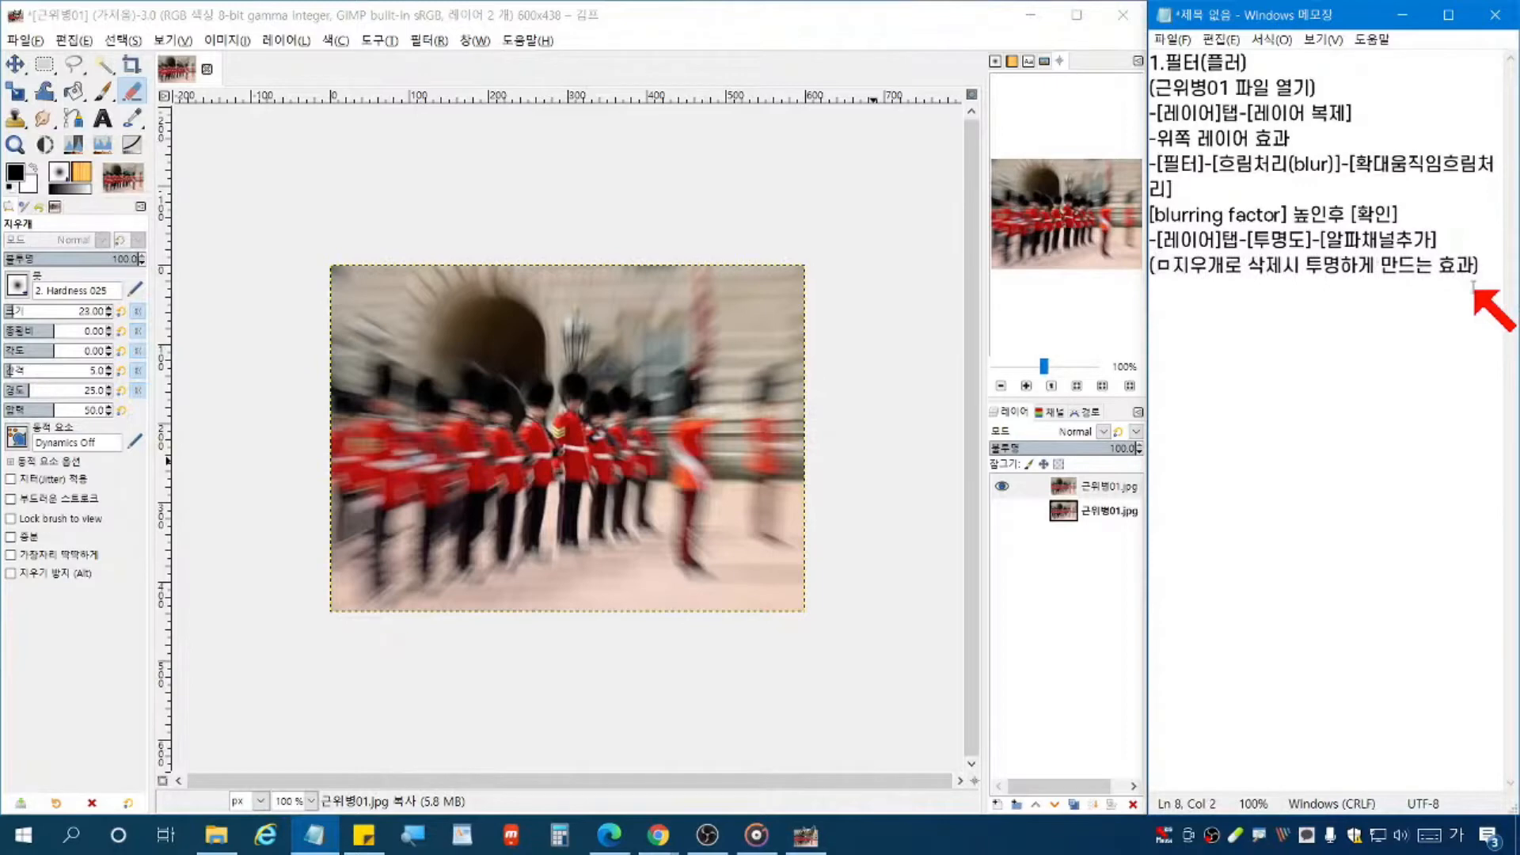
key("Hangul_Hanja")
key("6")
left_click(1434, 302)
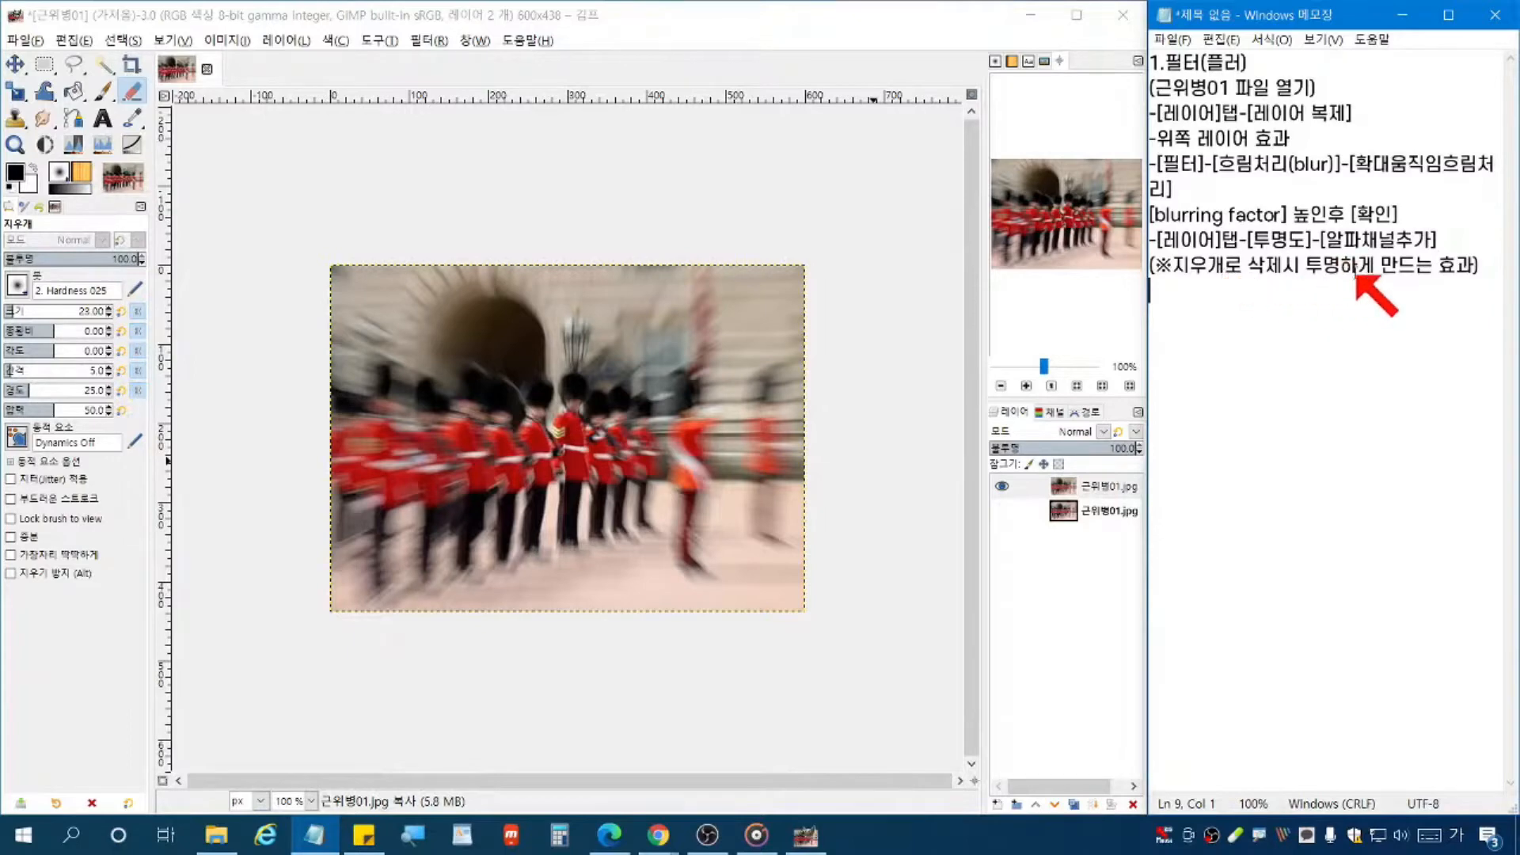
left_click(1443, 236)
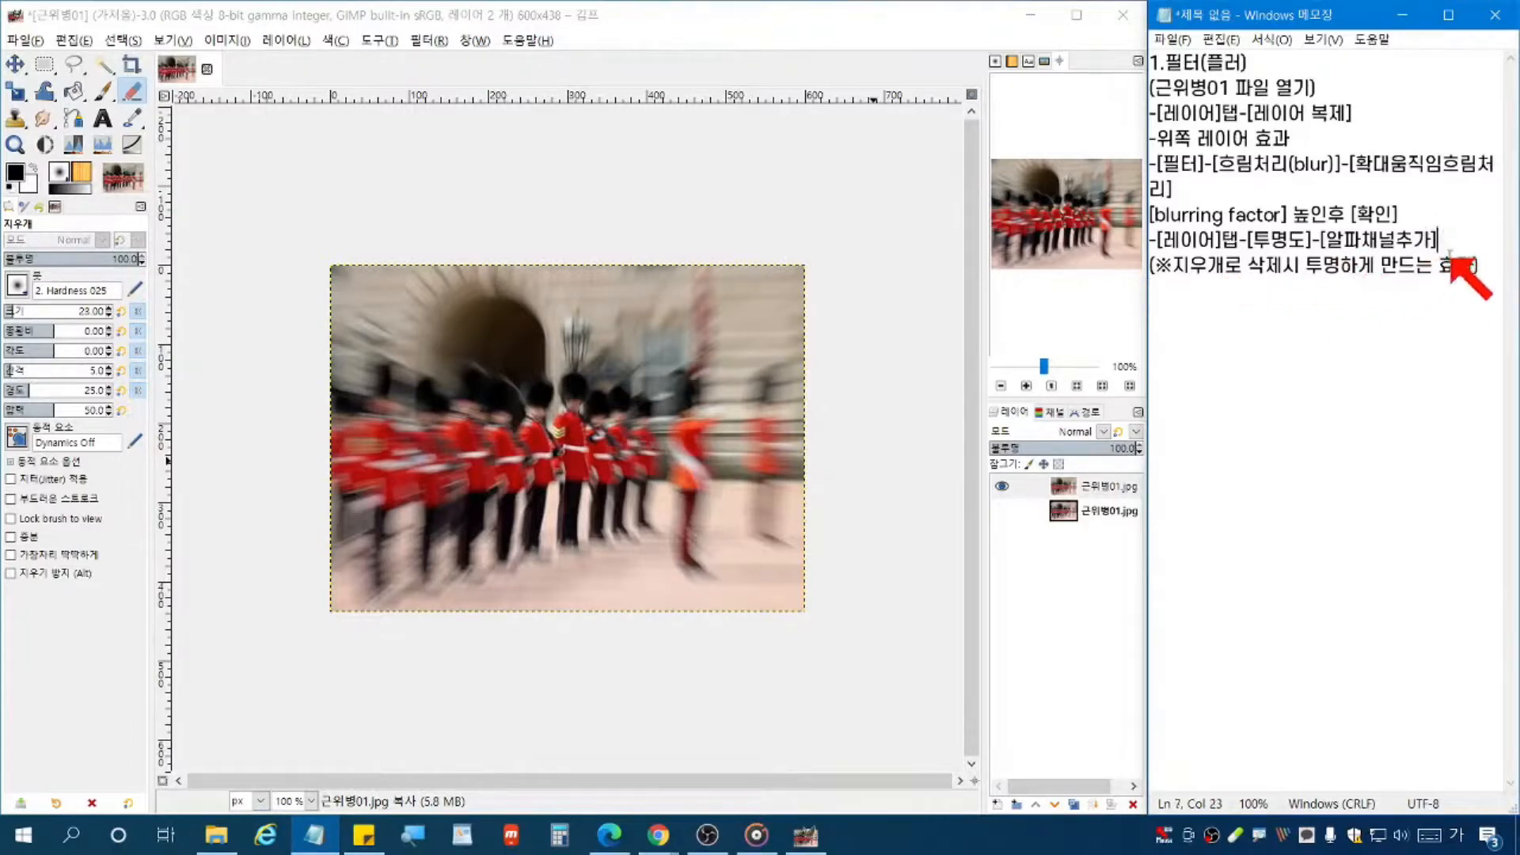
key("Return")
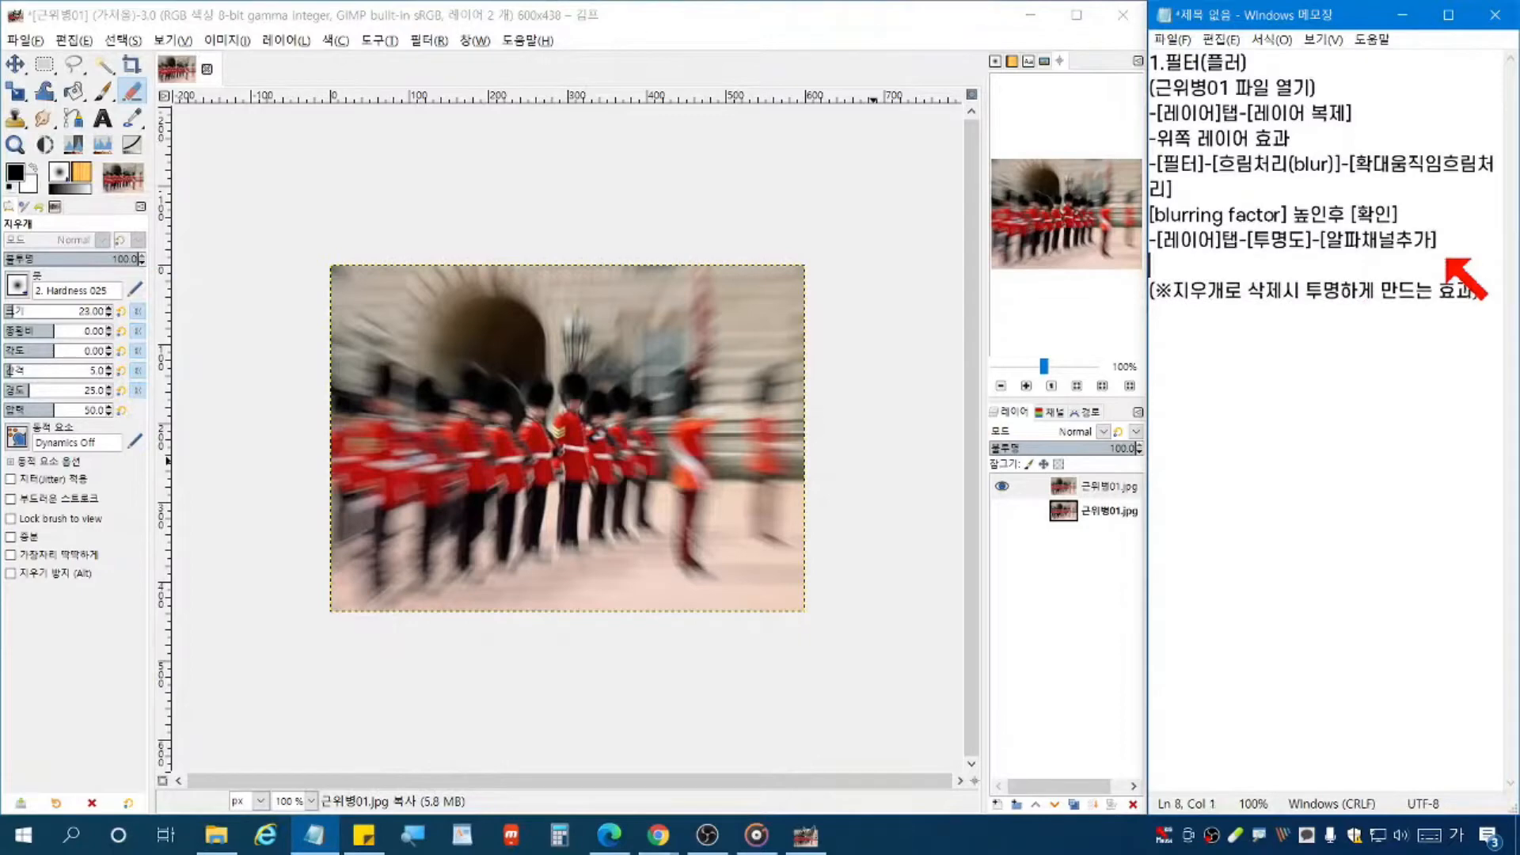
type("(")
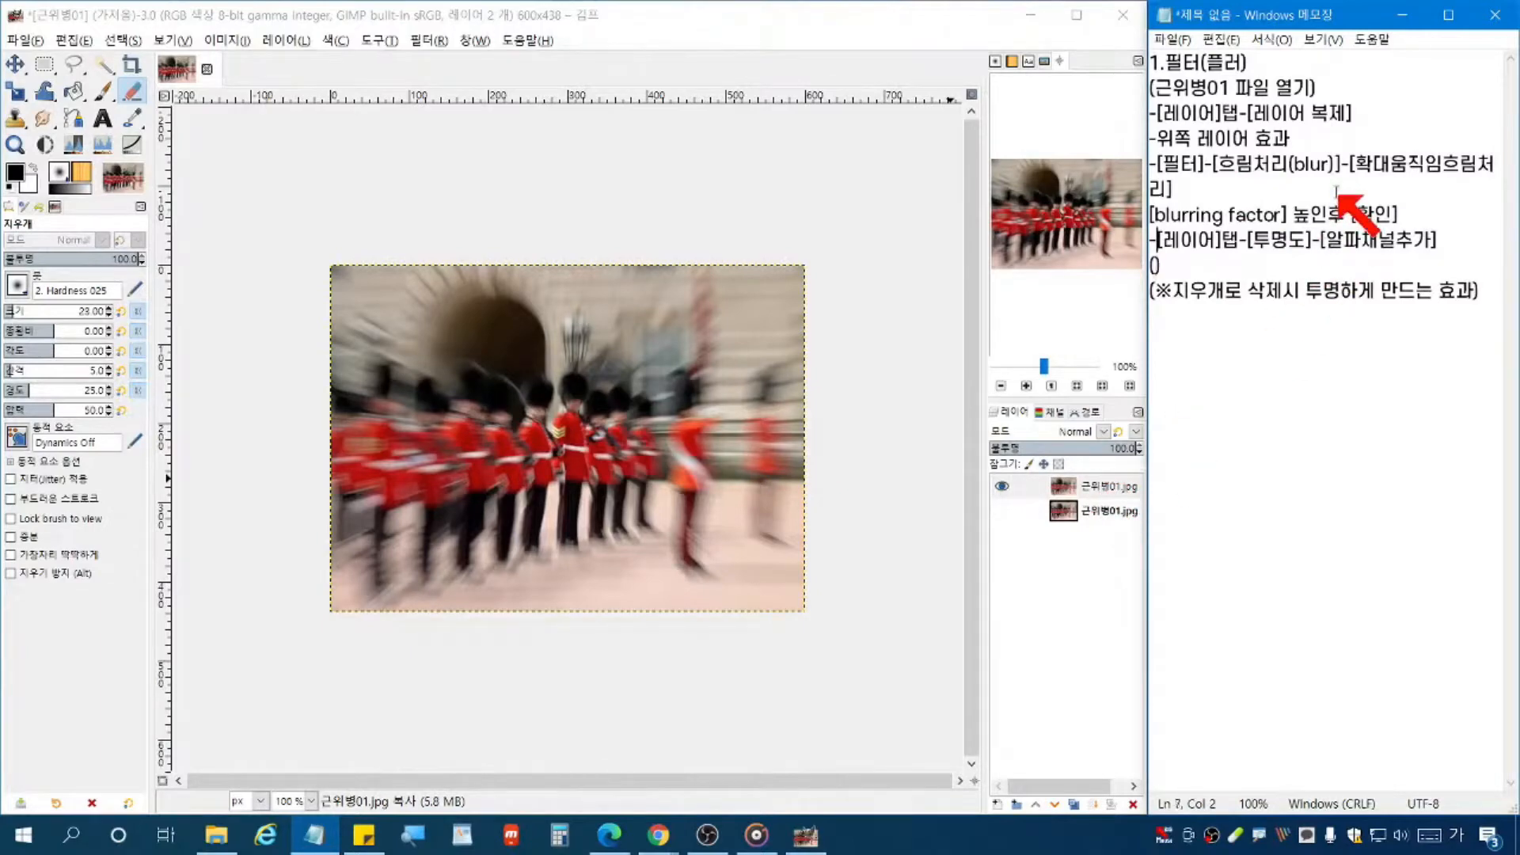
key("BackSpace")
key("BackSpace")
key("BackSpace")
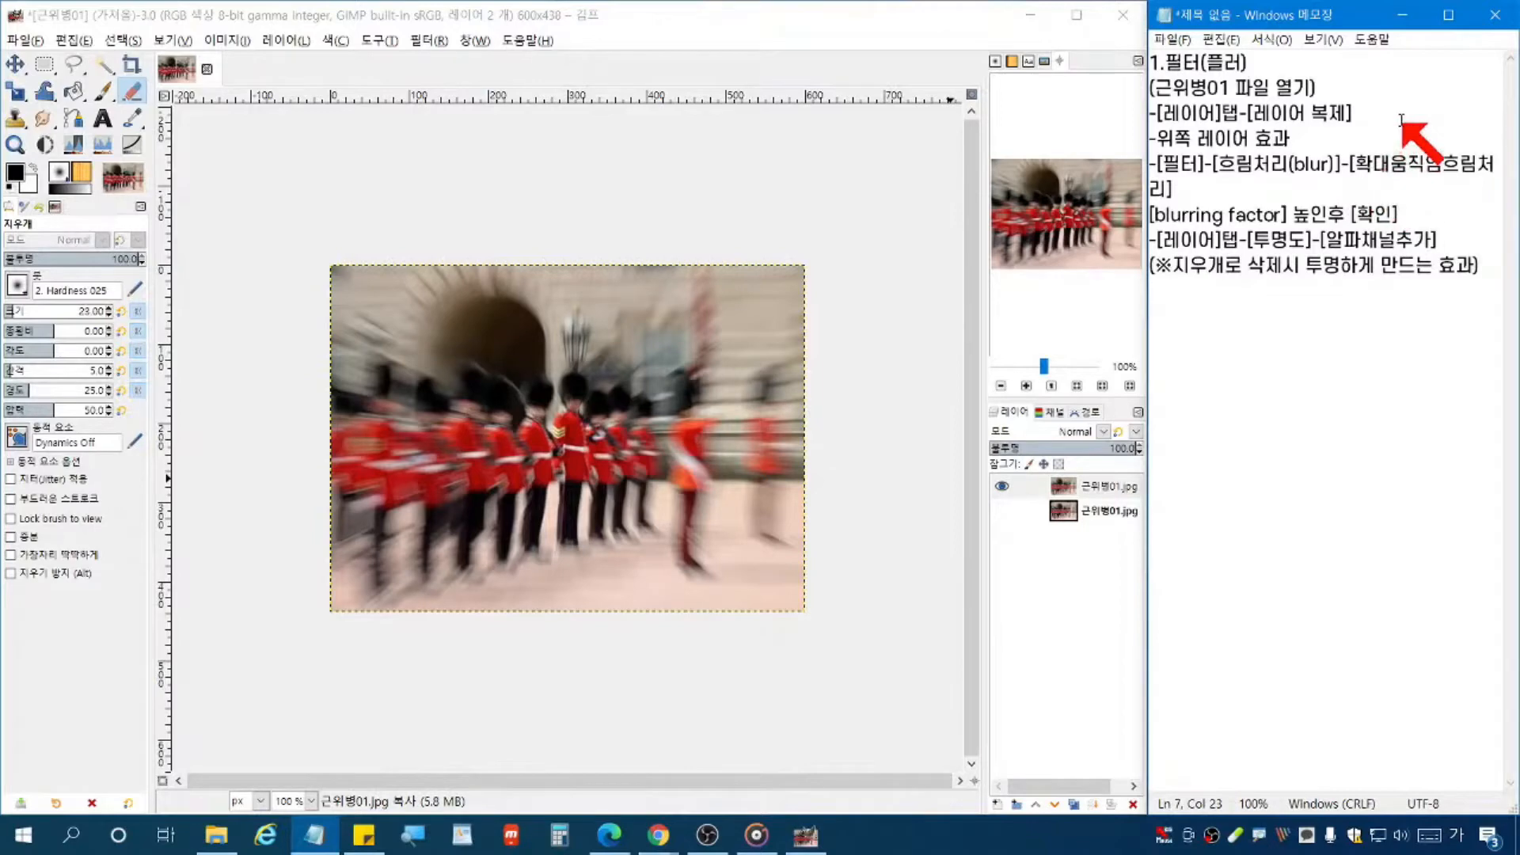
left_click_drag(1195, 139, 1298, 141)
left_click(1302, 141)
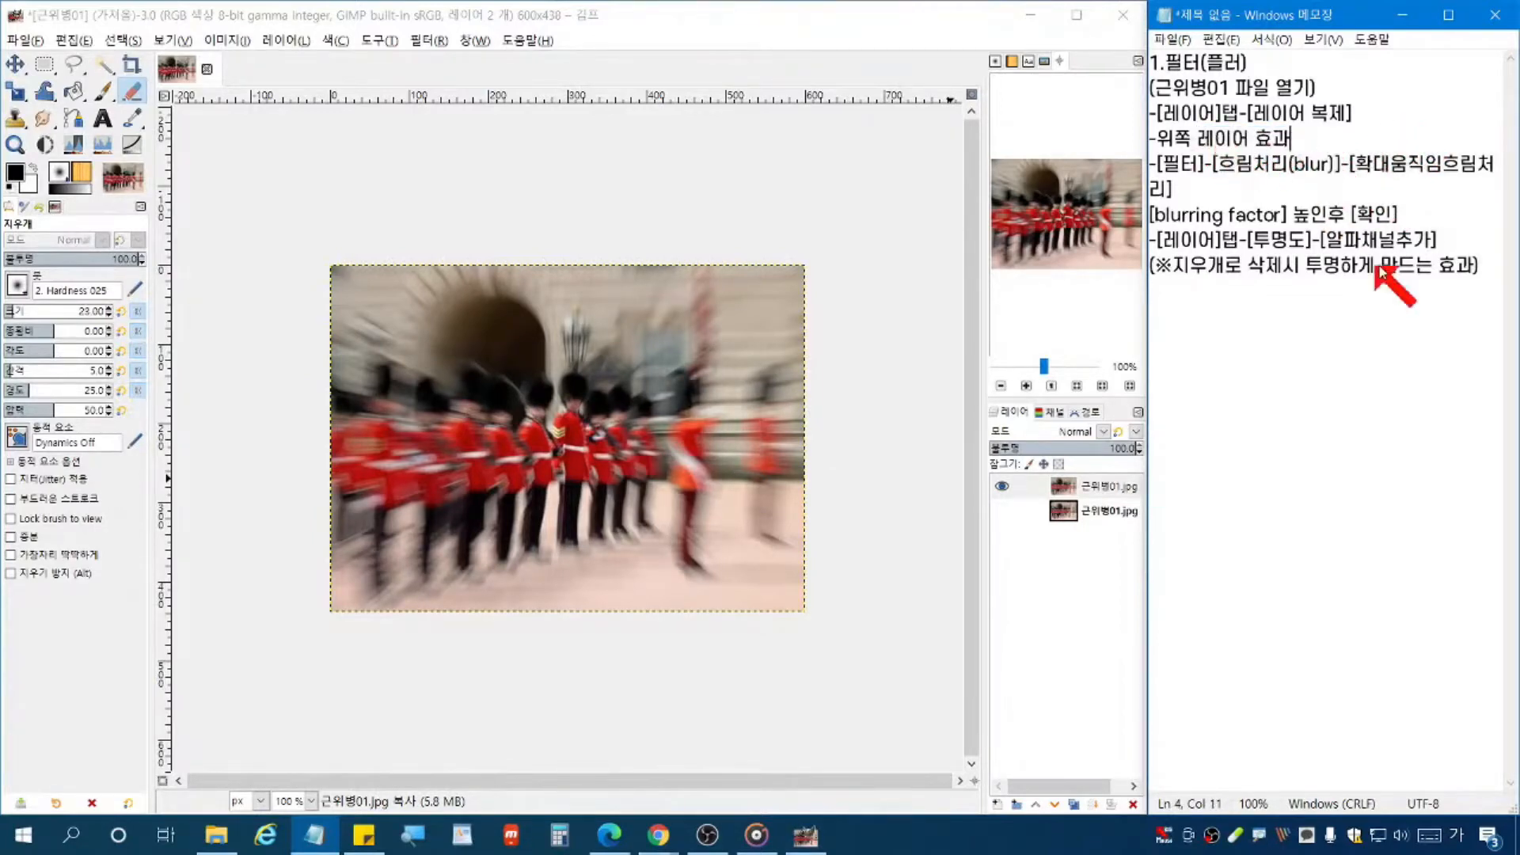
Step: Add the line "-도구상자[지우개 도구] 선택" below the transparency note
left_click(1477, 269)
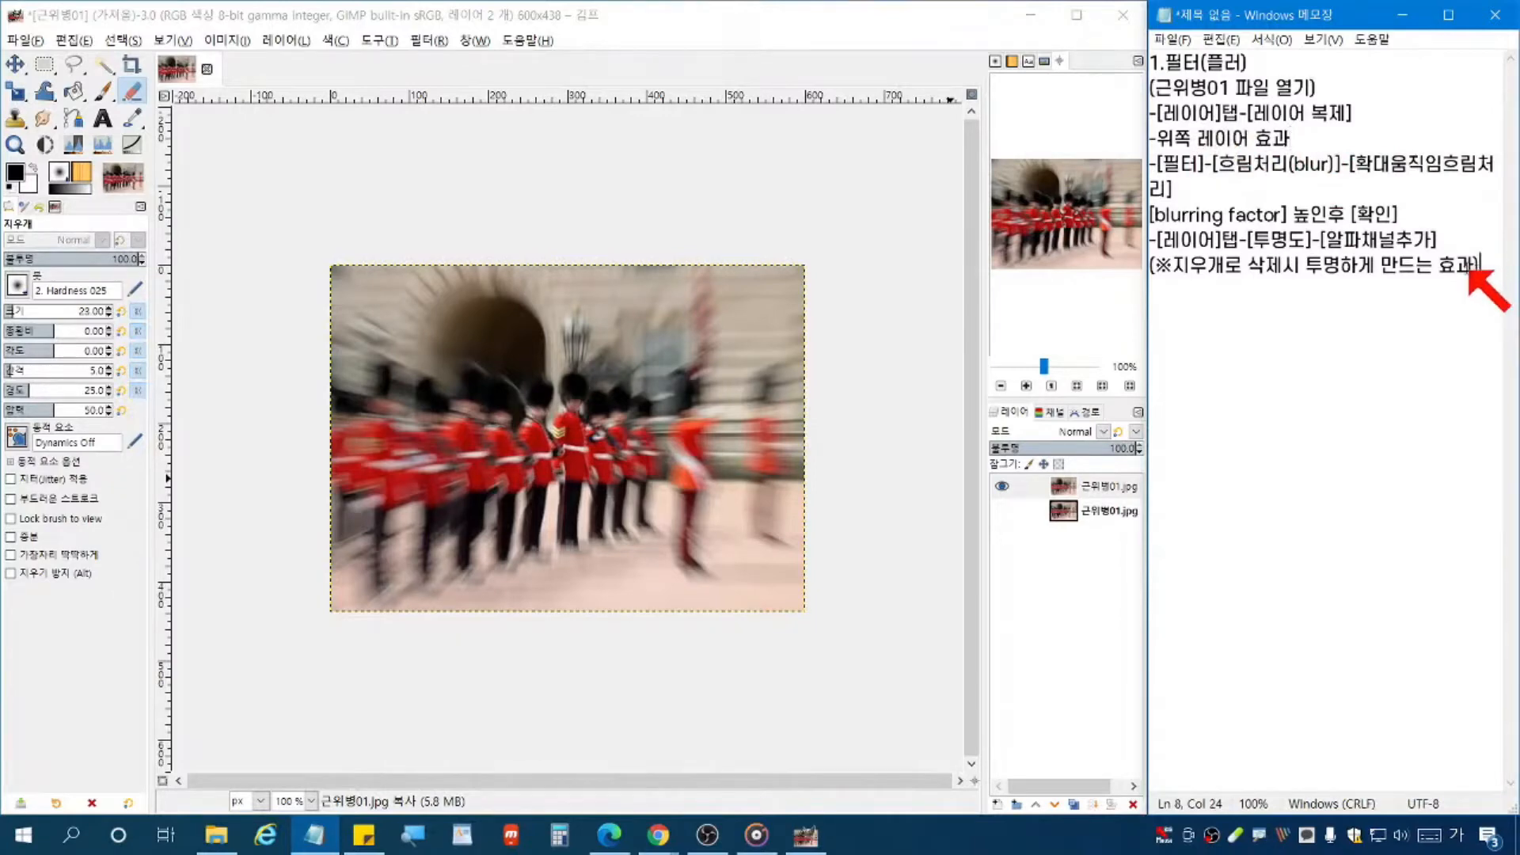
key("Return")
type("-")
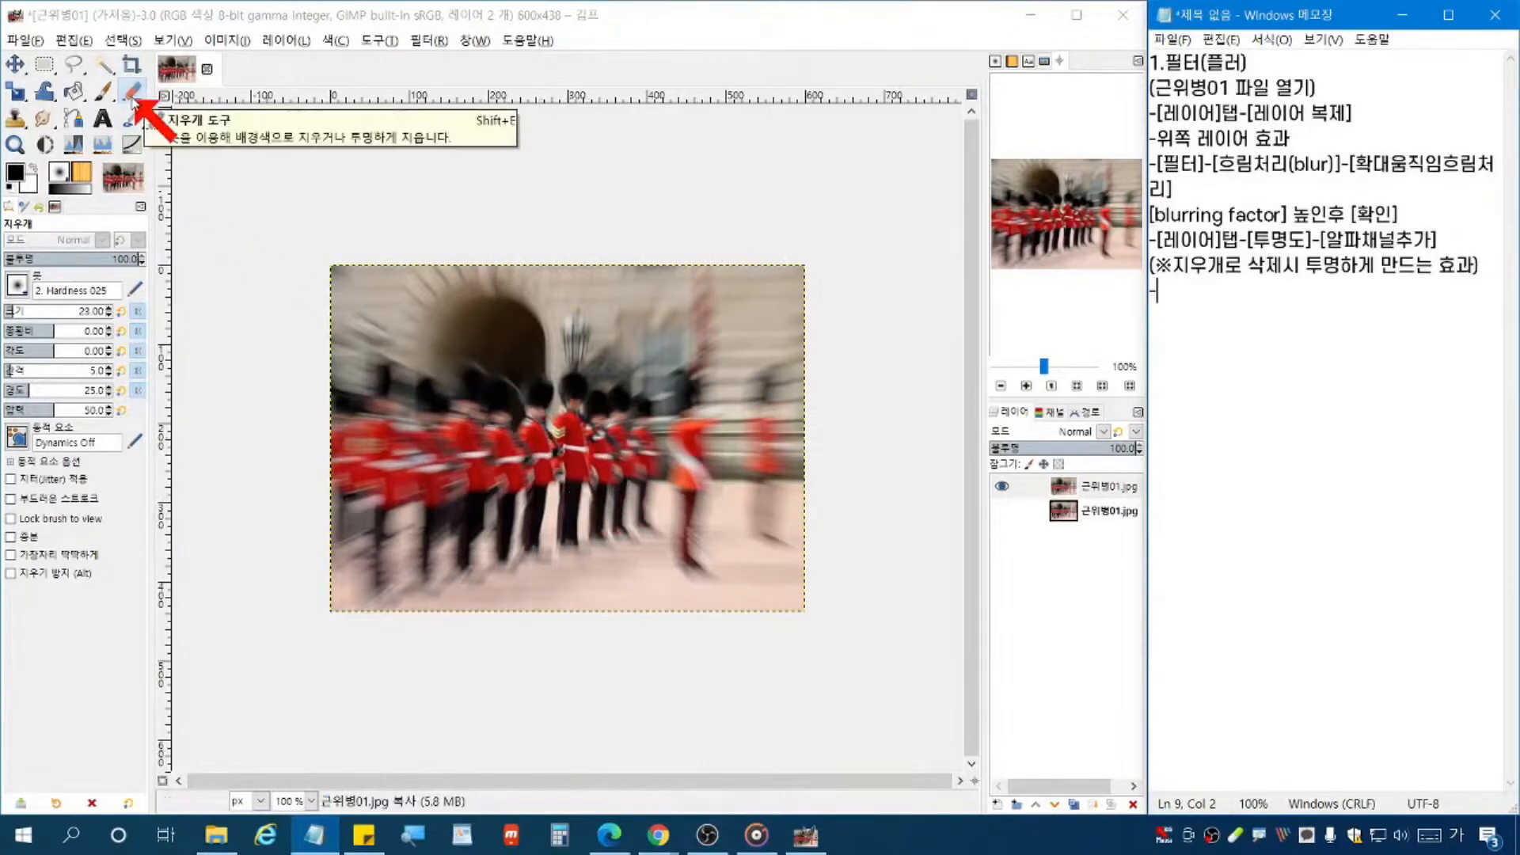
type("도구상자[지우개]")
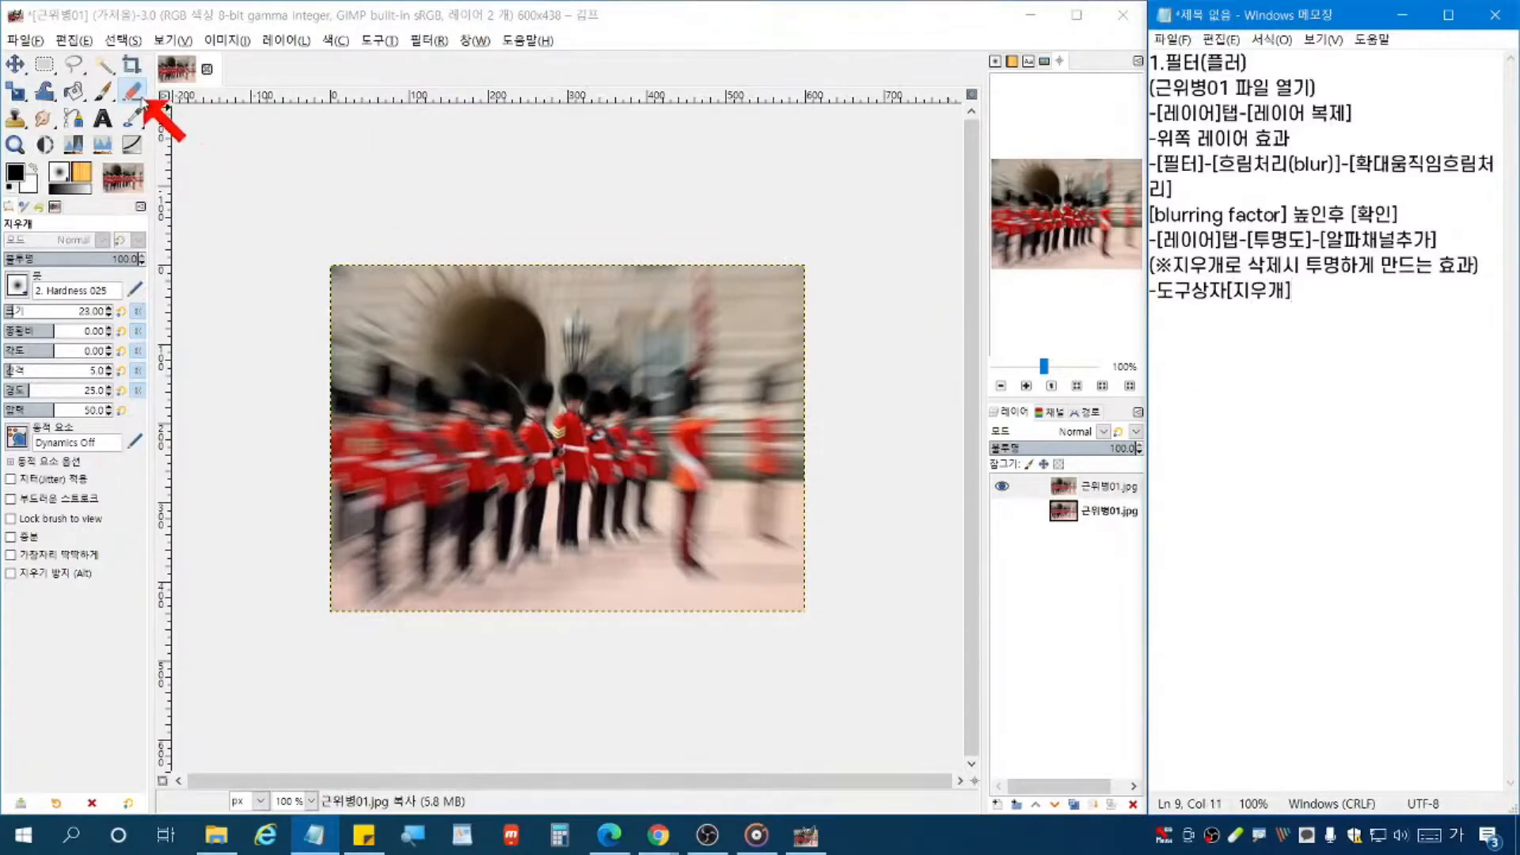
key("Left")
type("도구")
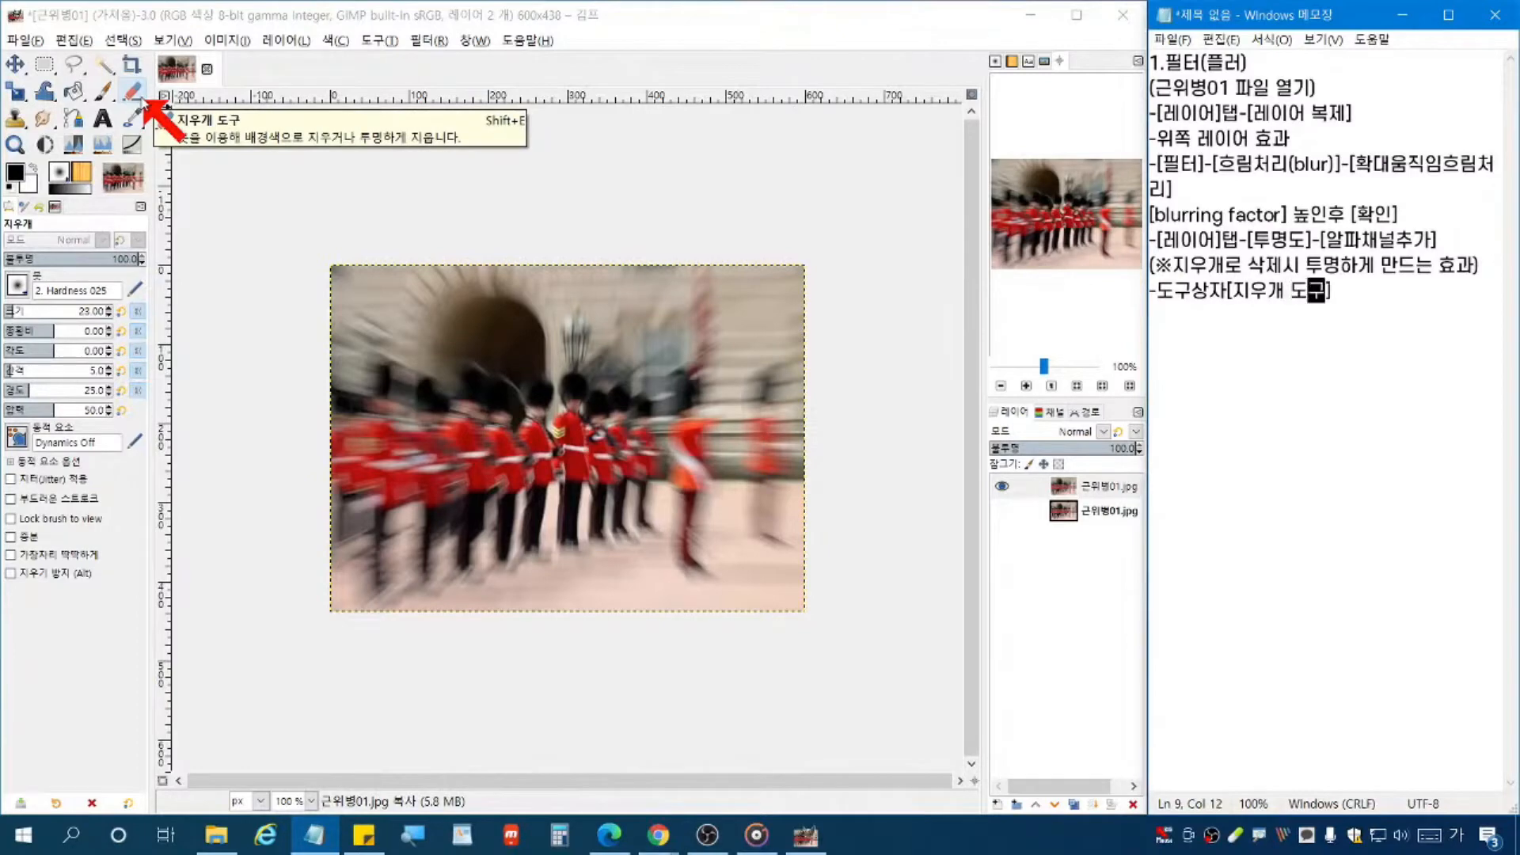
key("Right")
type("선택")
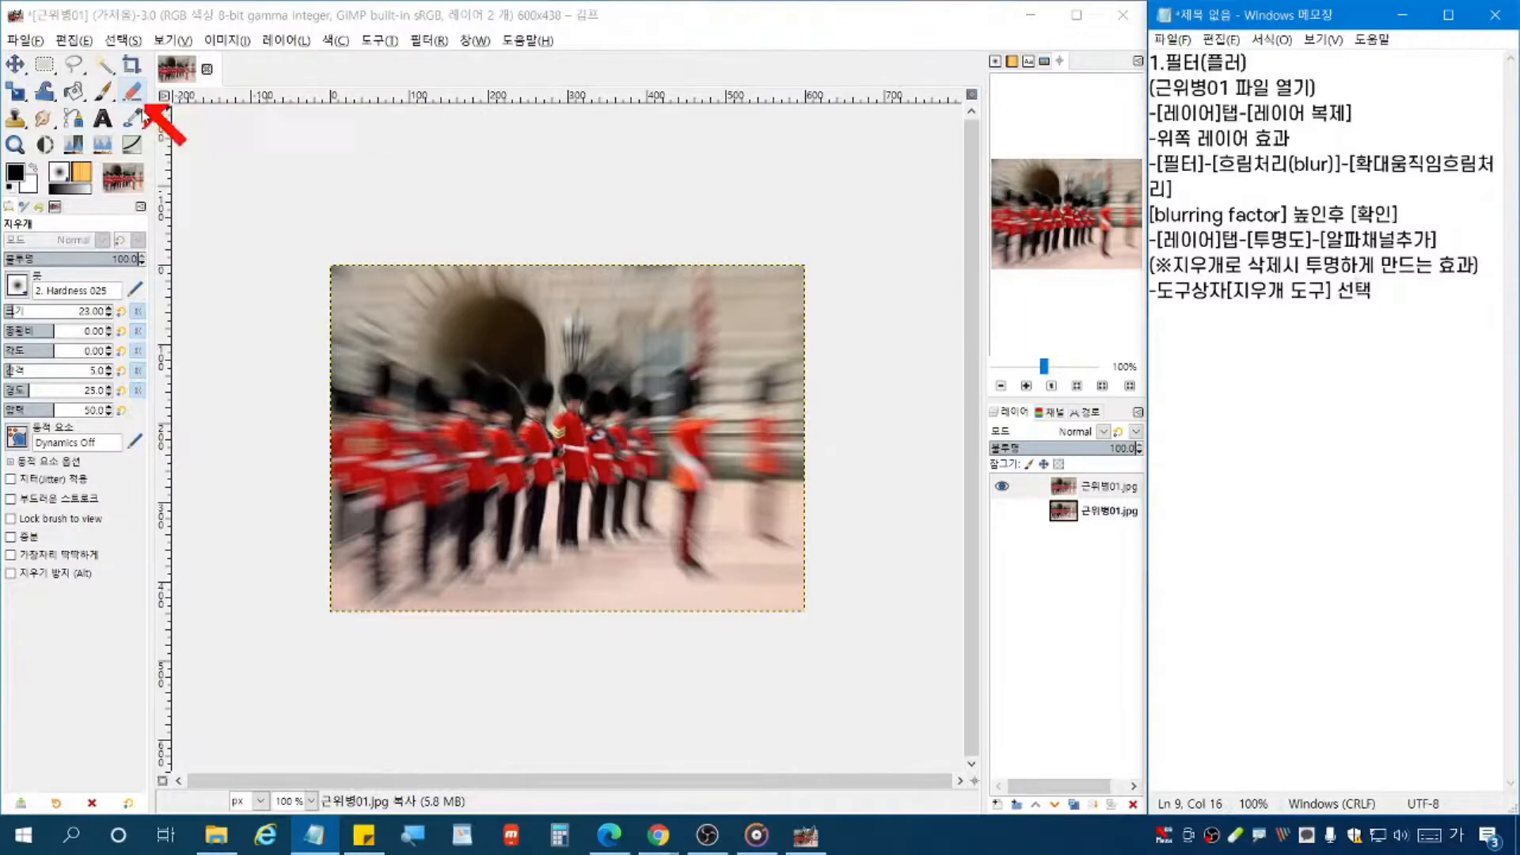
left_click(144, 91)
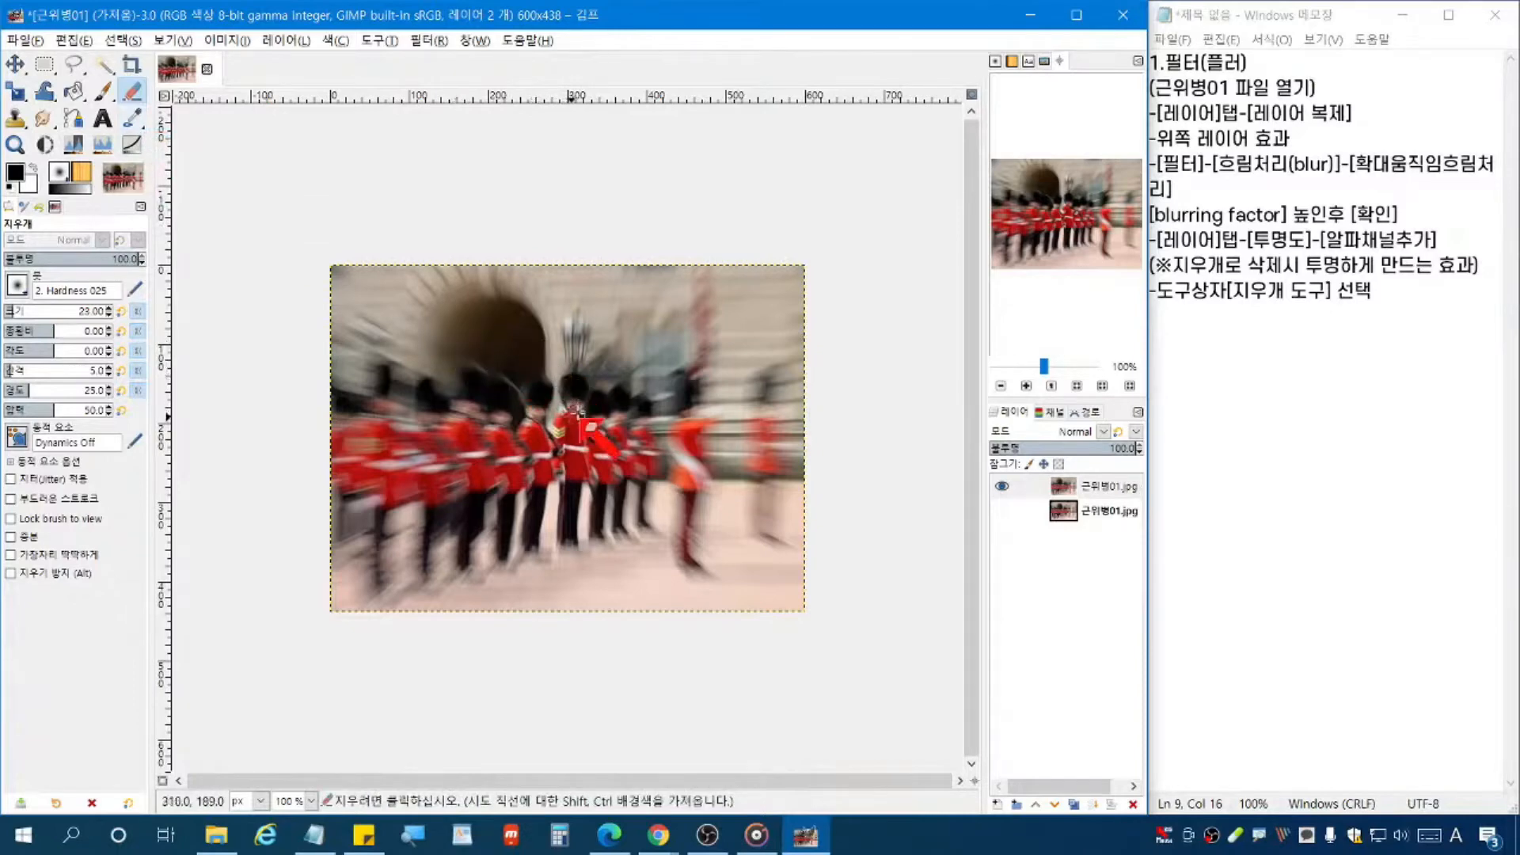
mouse_move(568, 401)
left_mouse_down()
mouse_move(586, 419)
mouse_move(570, 428)
left_mouse_up()
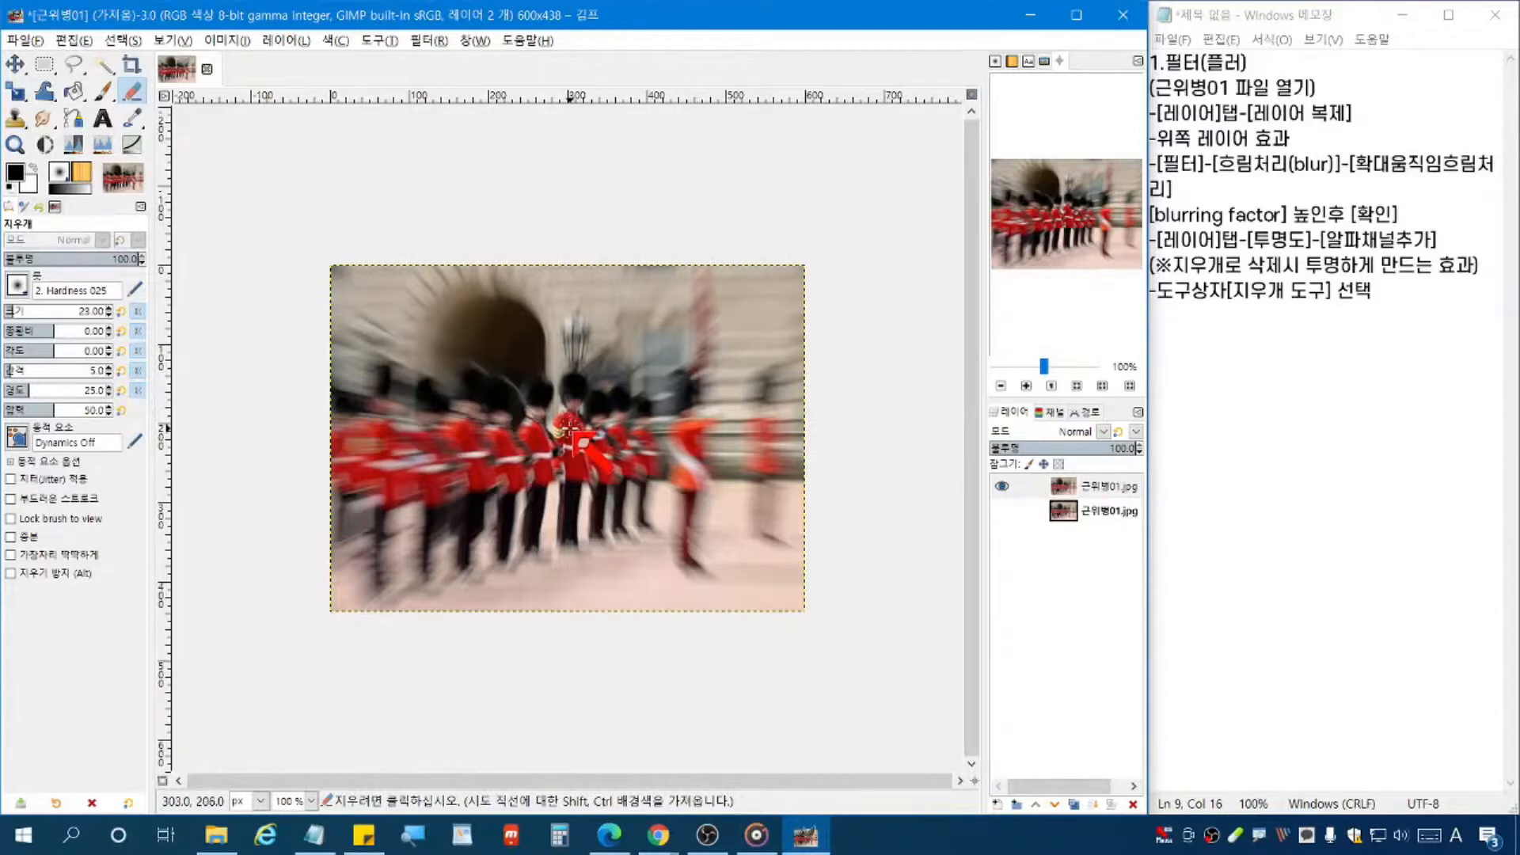
left_click(1427, 344)
type("-")
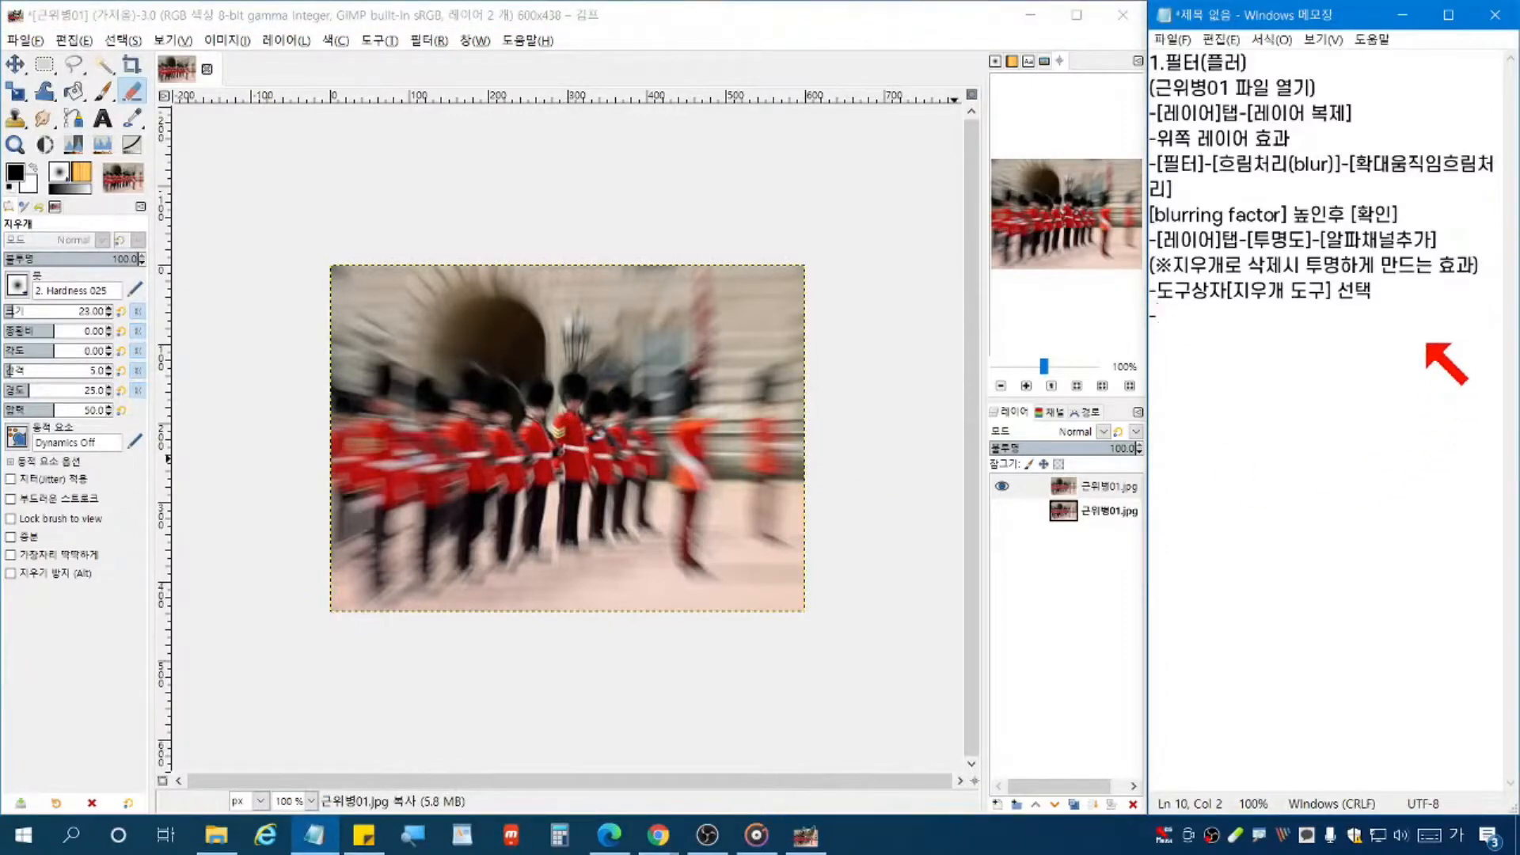
key("BackSpace")
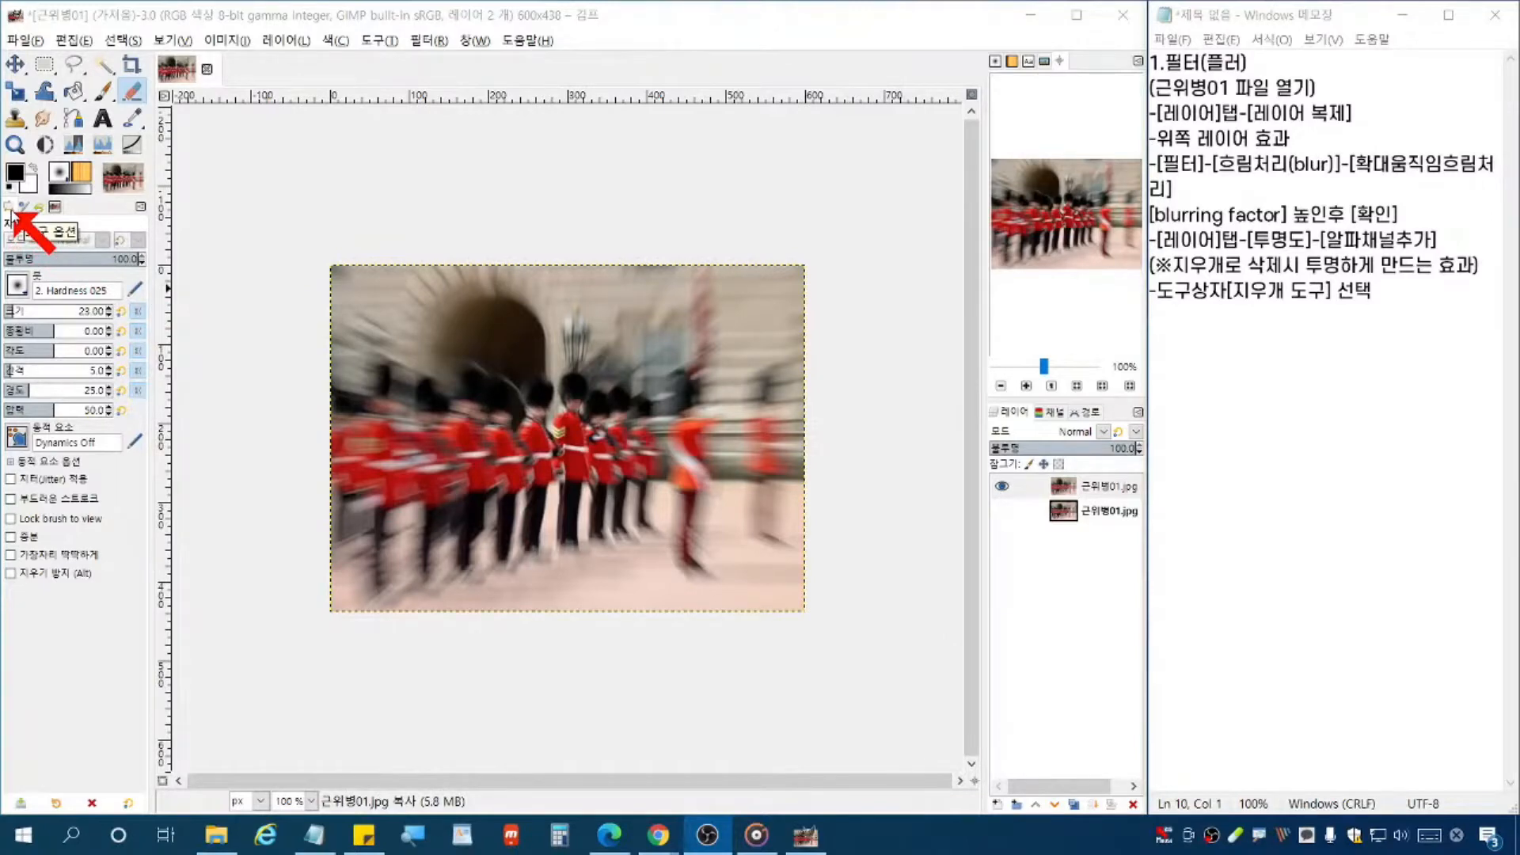
Step: Look through GIMP's tool option pages and the Eraser's list of available brushes
left_click(24, 208)
left_click(38, 207)
left_click(54, 207)
left_click(9, 208)
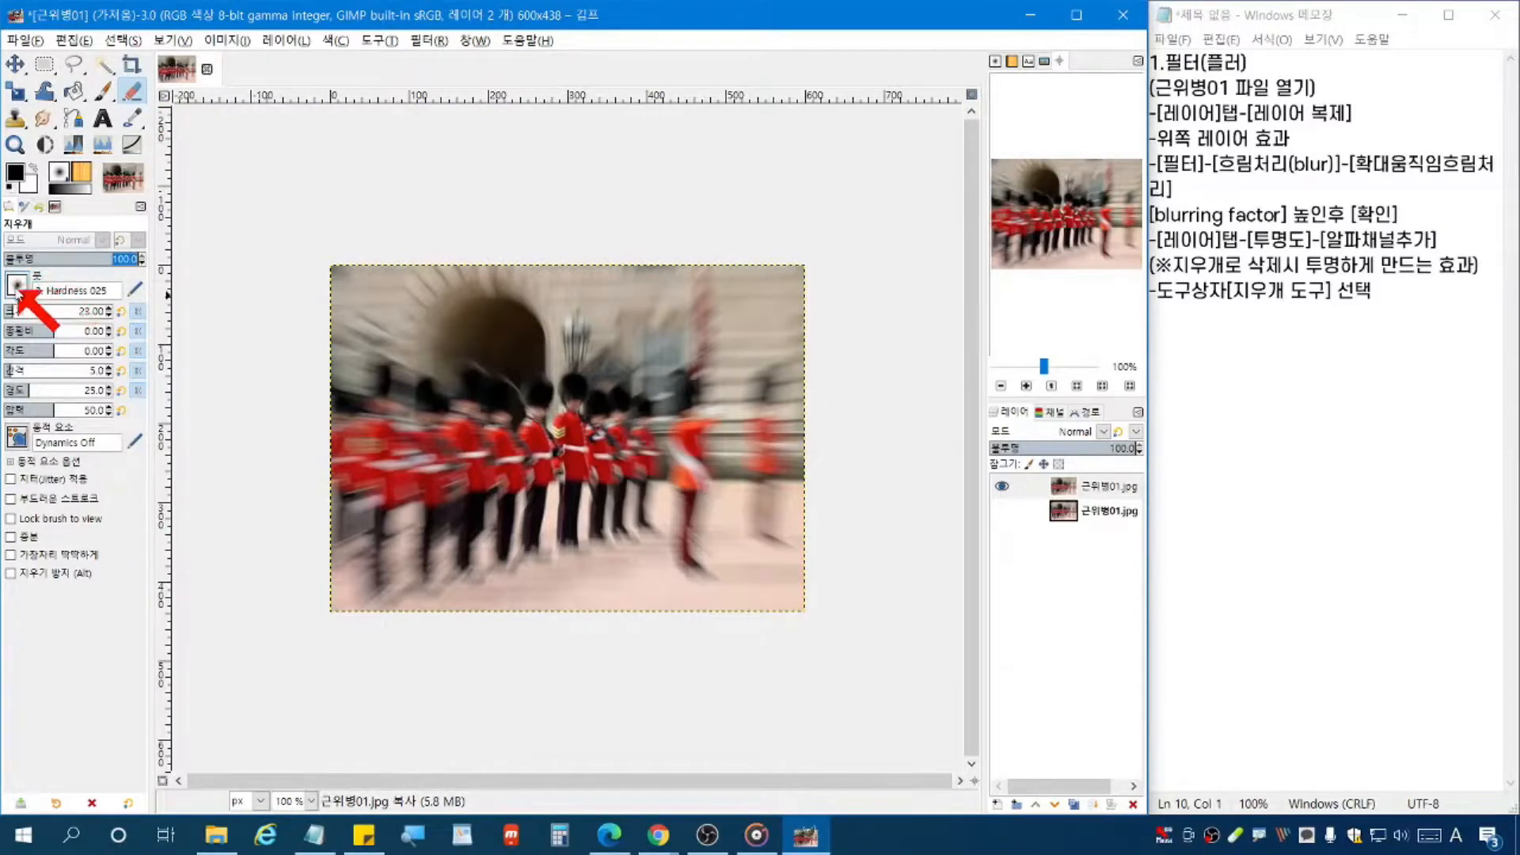
left_click(17, 285)
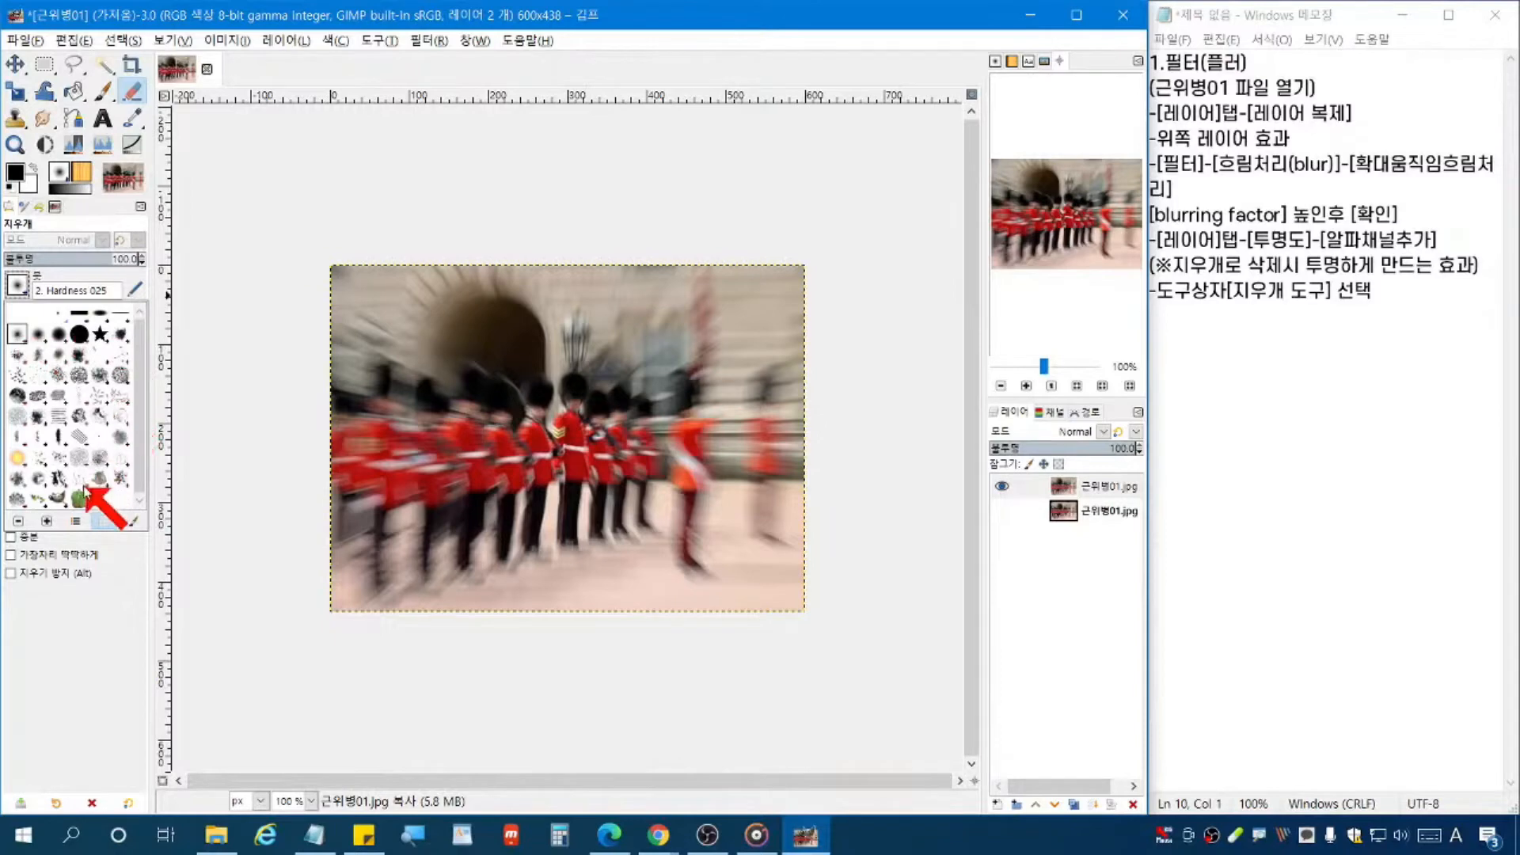
key("Escape")
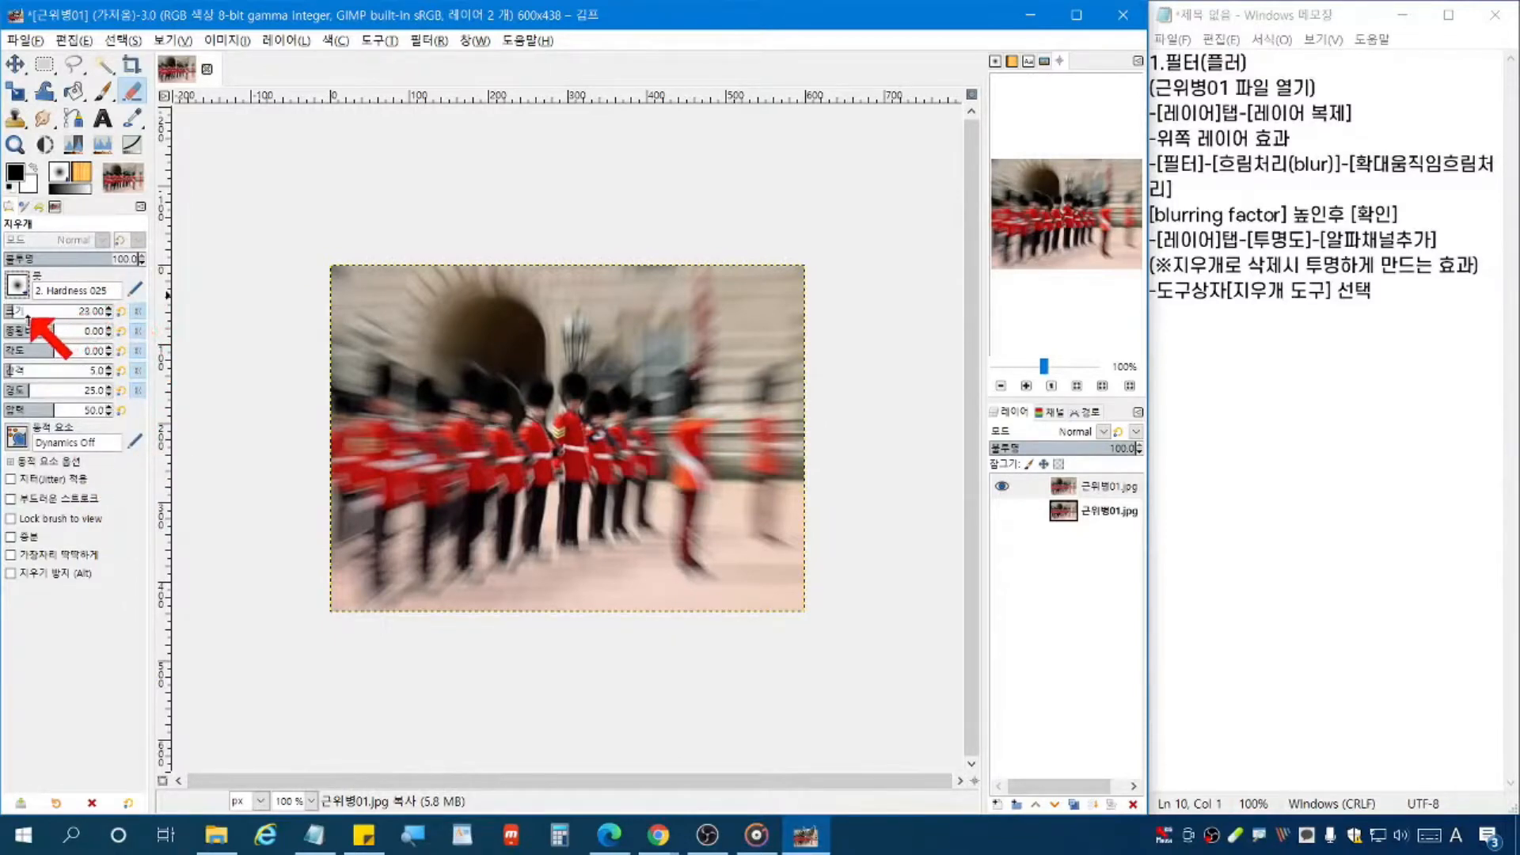
Step: Erase a spot on the central guard's chest on the upper layer at brush size 23, checking it with the lower layer shown and hidden
mouse_move(19, 311)
left_mouse_down()
mouse_move(36, 311)
mouse_move(9, 311)
left_mouse_up()
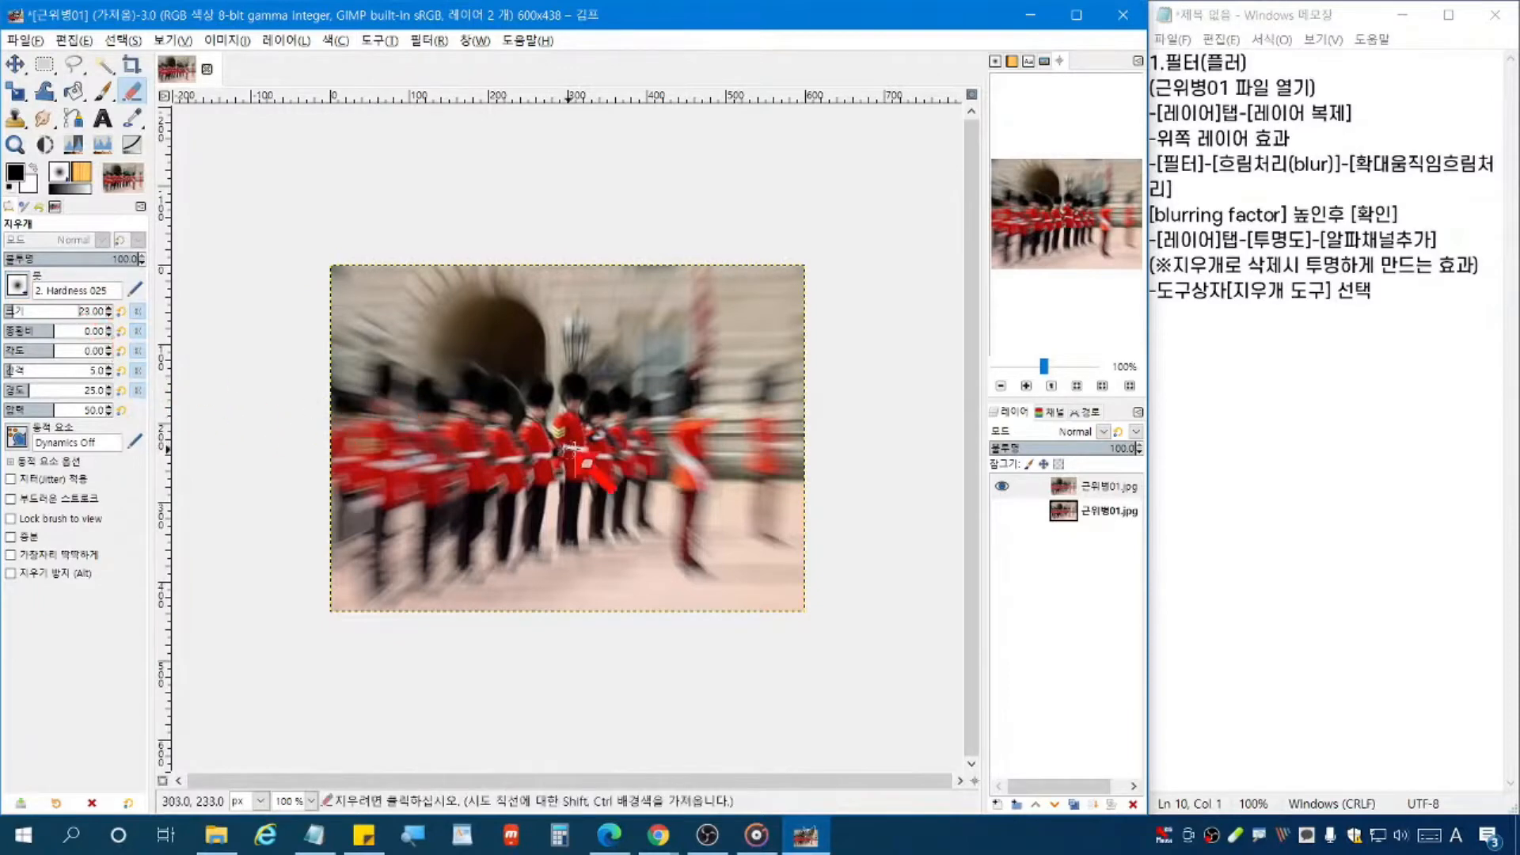
left_click_drag(574, 372, 566, 436)
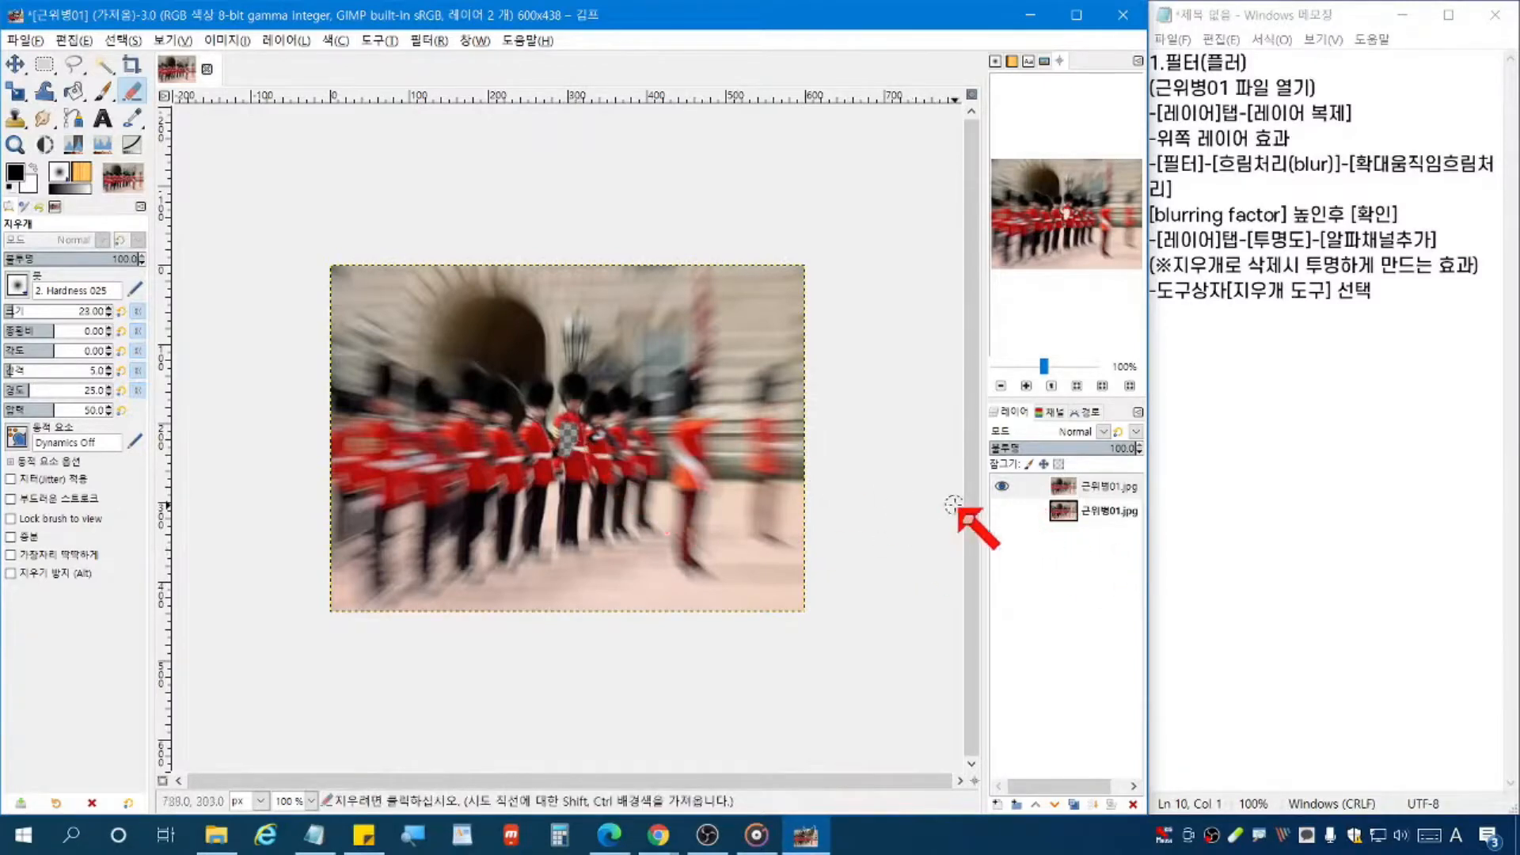
left_click(1001, 511)
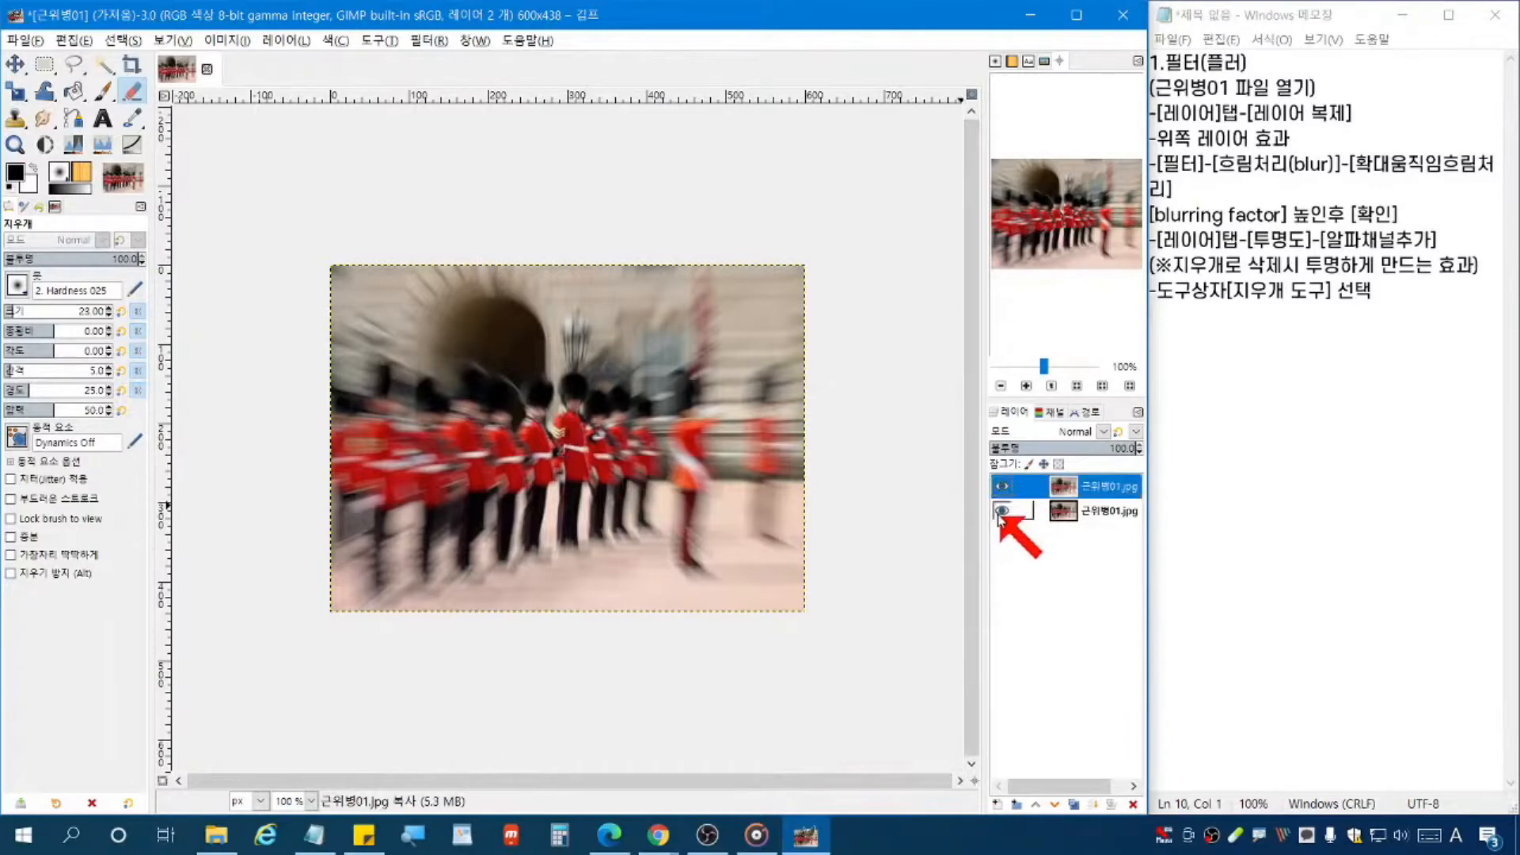
left_click(1001, 511)
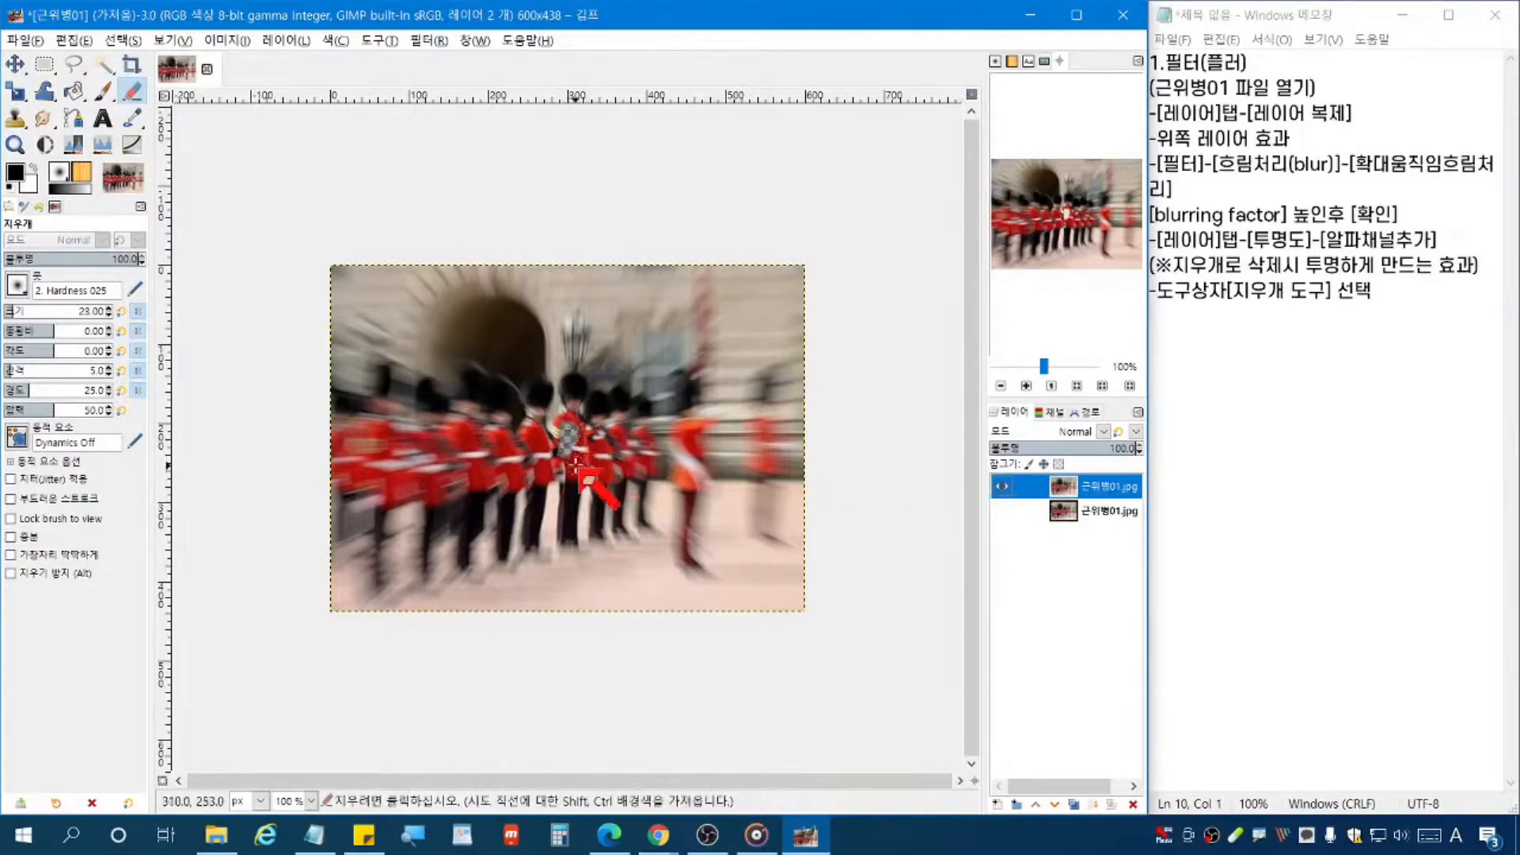
Step: Erase the blur over the central guard from hat to shoes on the upper layer, and show the lower layer again
left_click(1006, 513)
left_click(1005, 513)
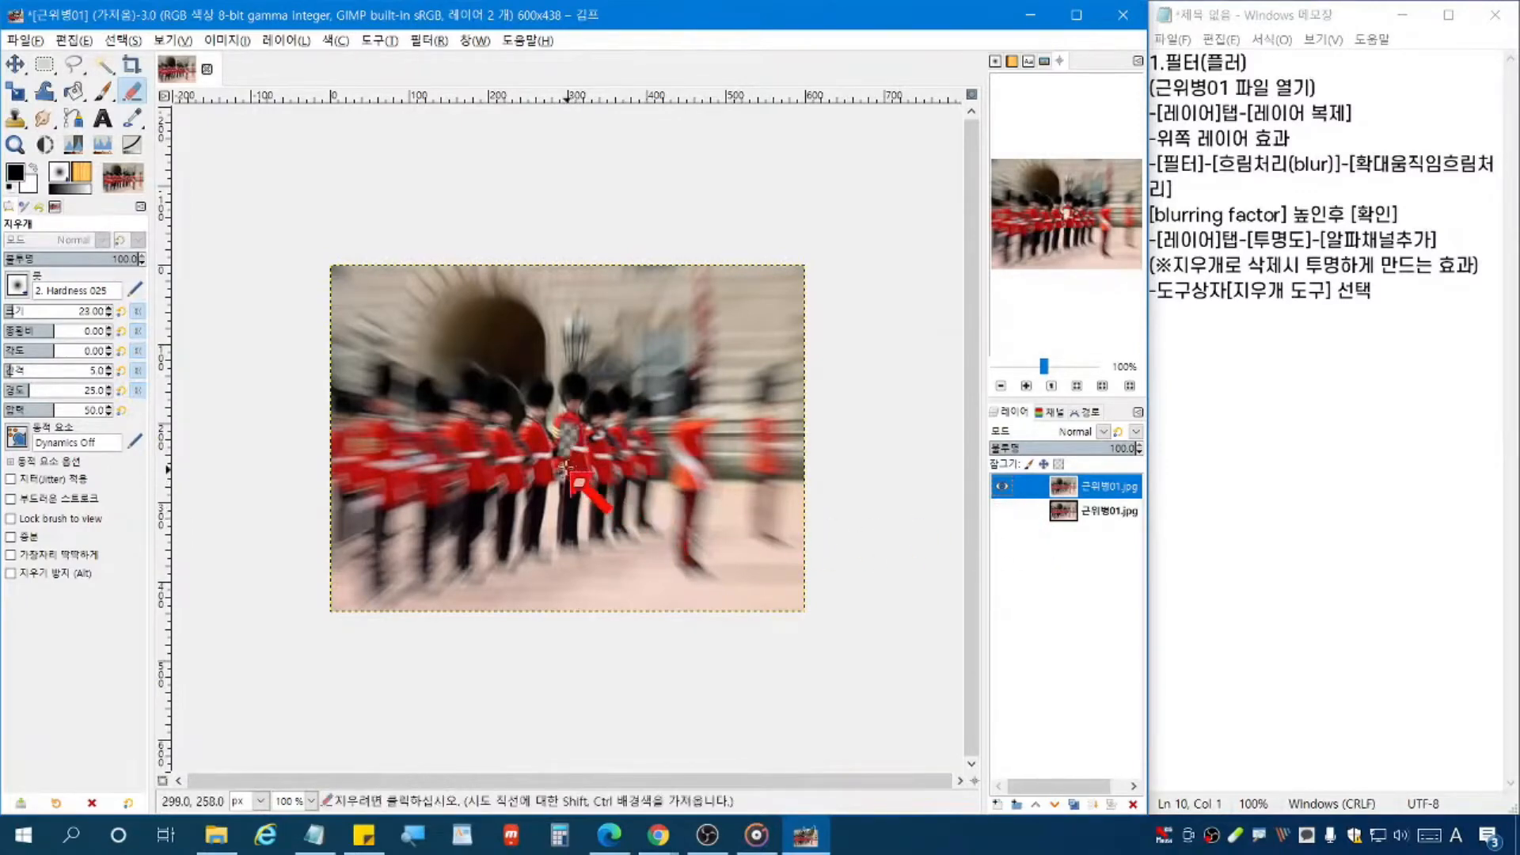
left_click_drag(567, 457, 567, 543)
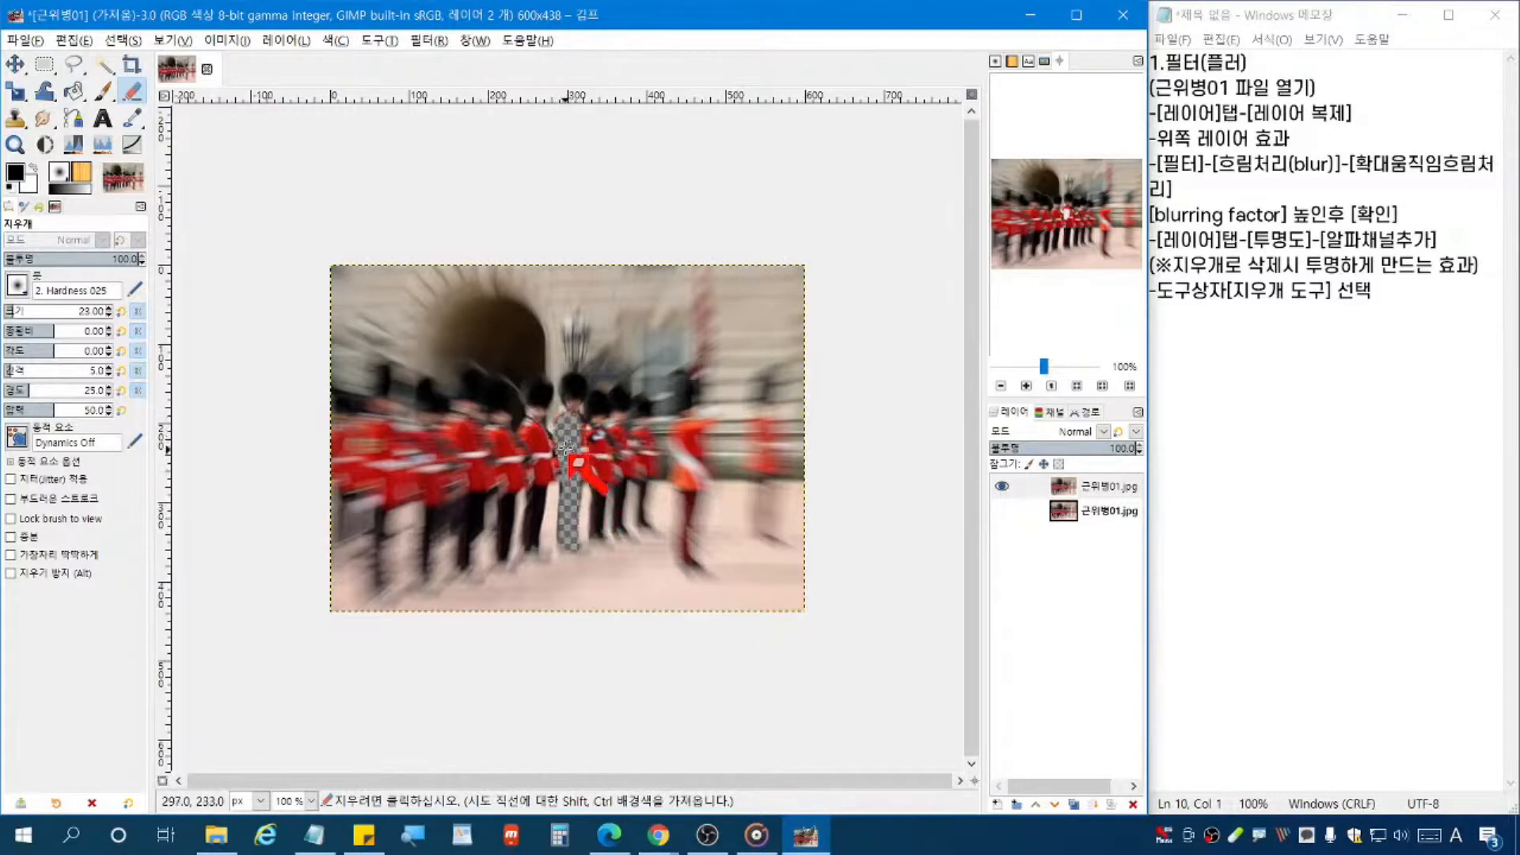
mouse_move(560, 417)
left_mouse_down()
mouse_move(568, 378)
mouse_move(580, 427)
left_mouse_up()
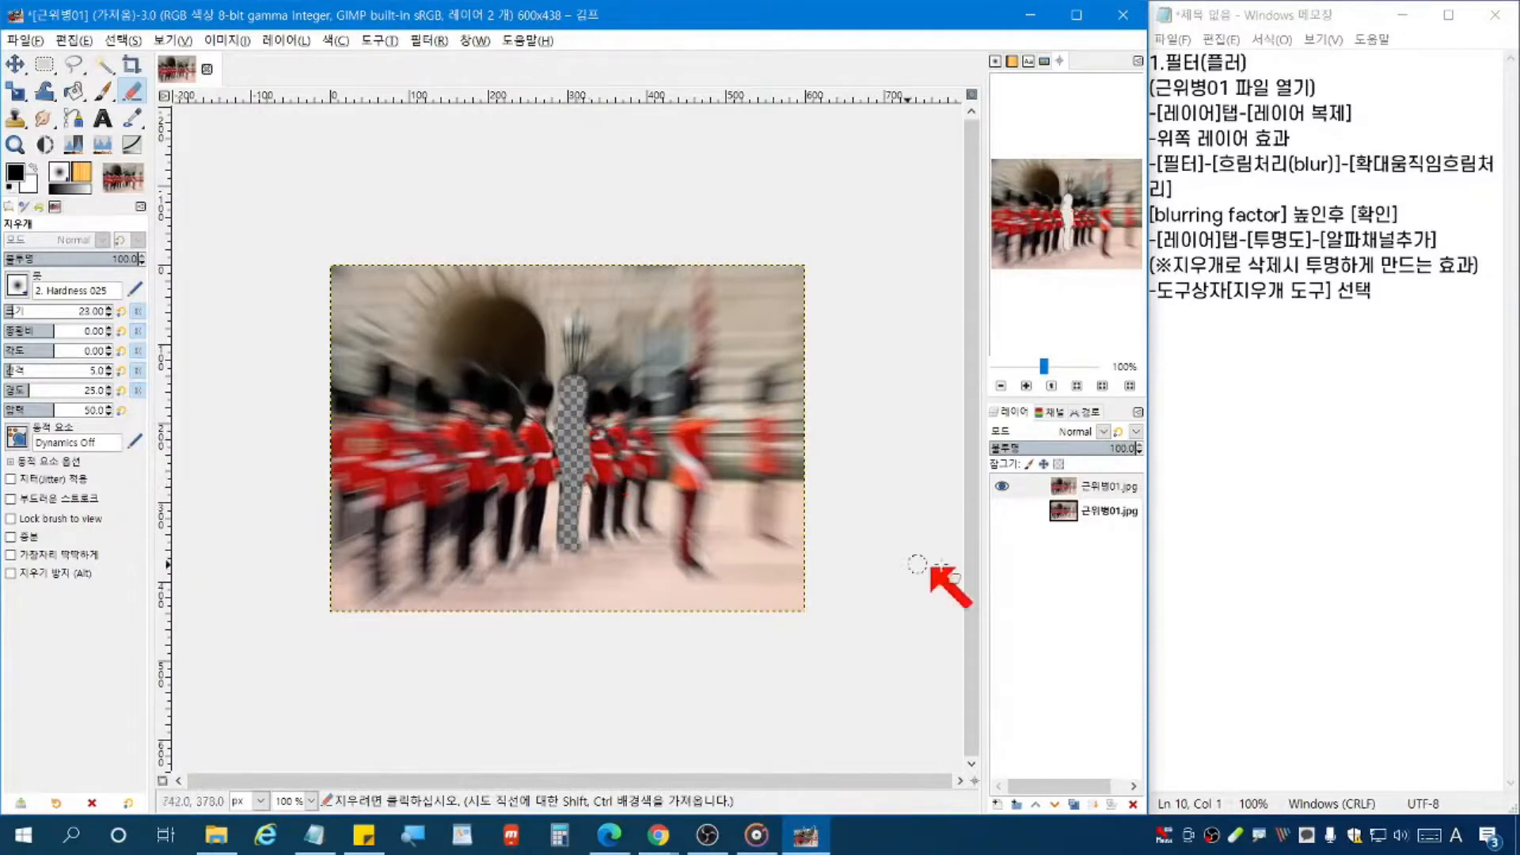
left_click(1002, 510)
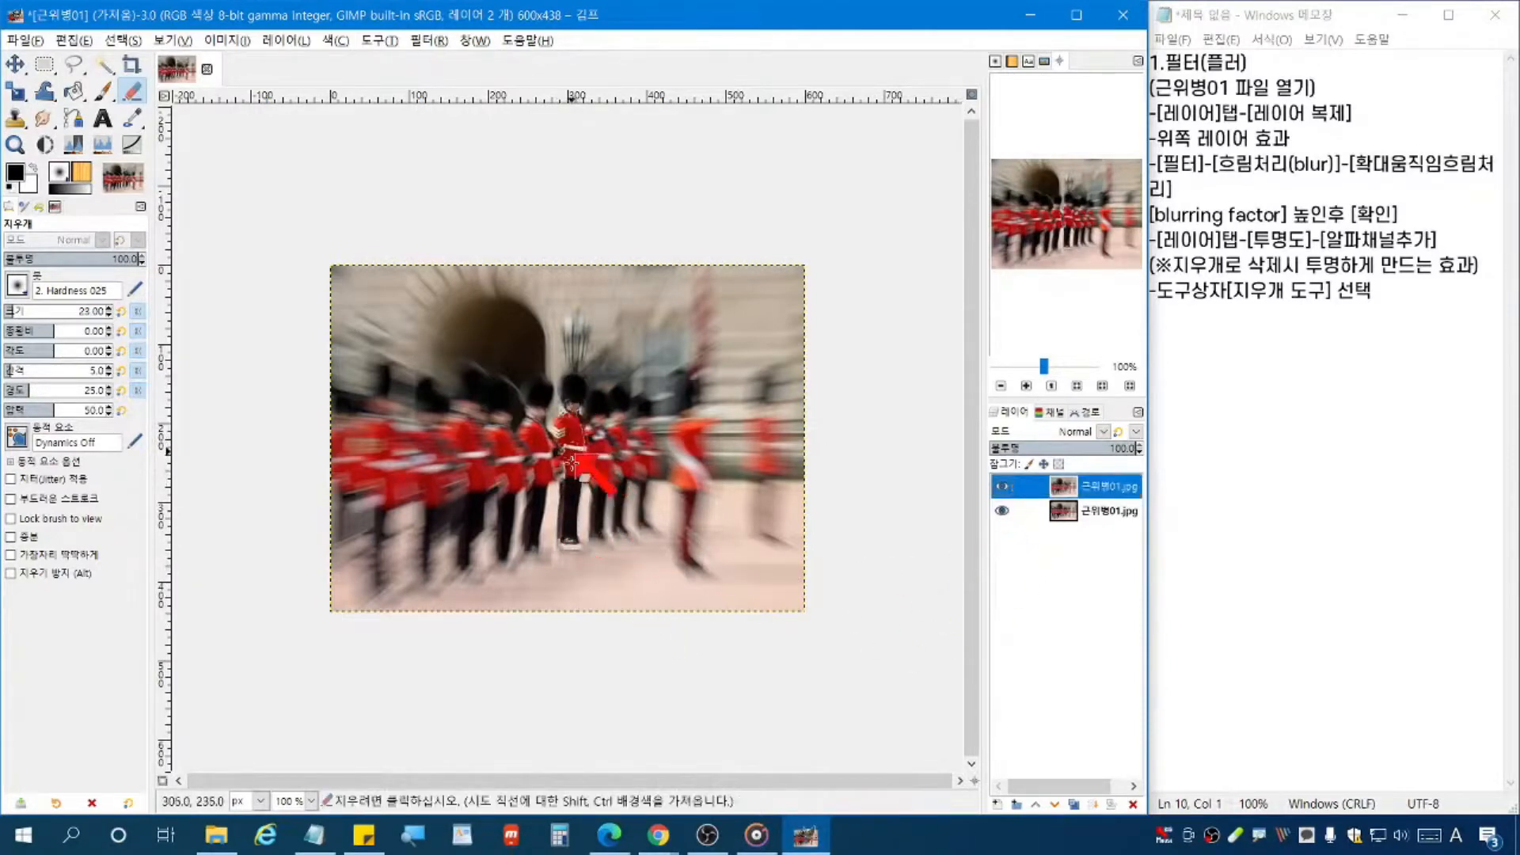
mouse_move(567, 543)
left_mouse_down()
mouse_move(582, 473)
mouse_move(566, 500)
left_mouse_up()
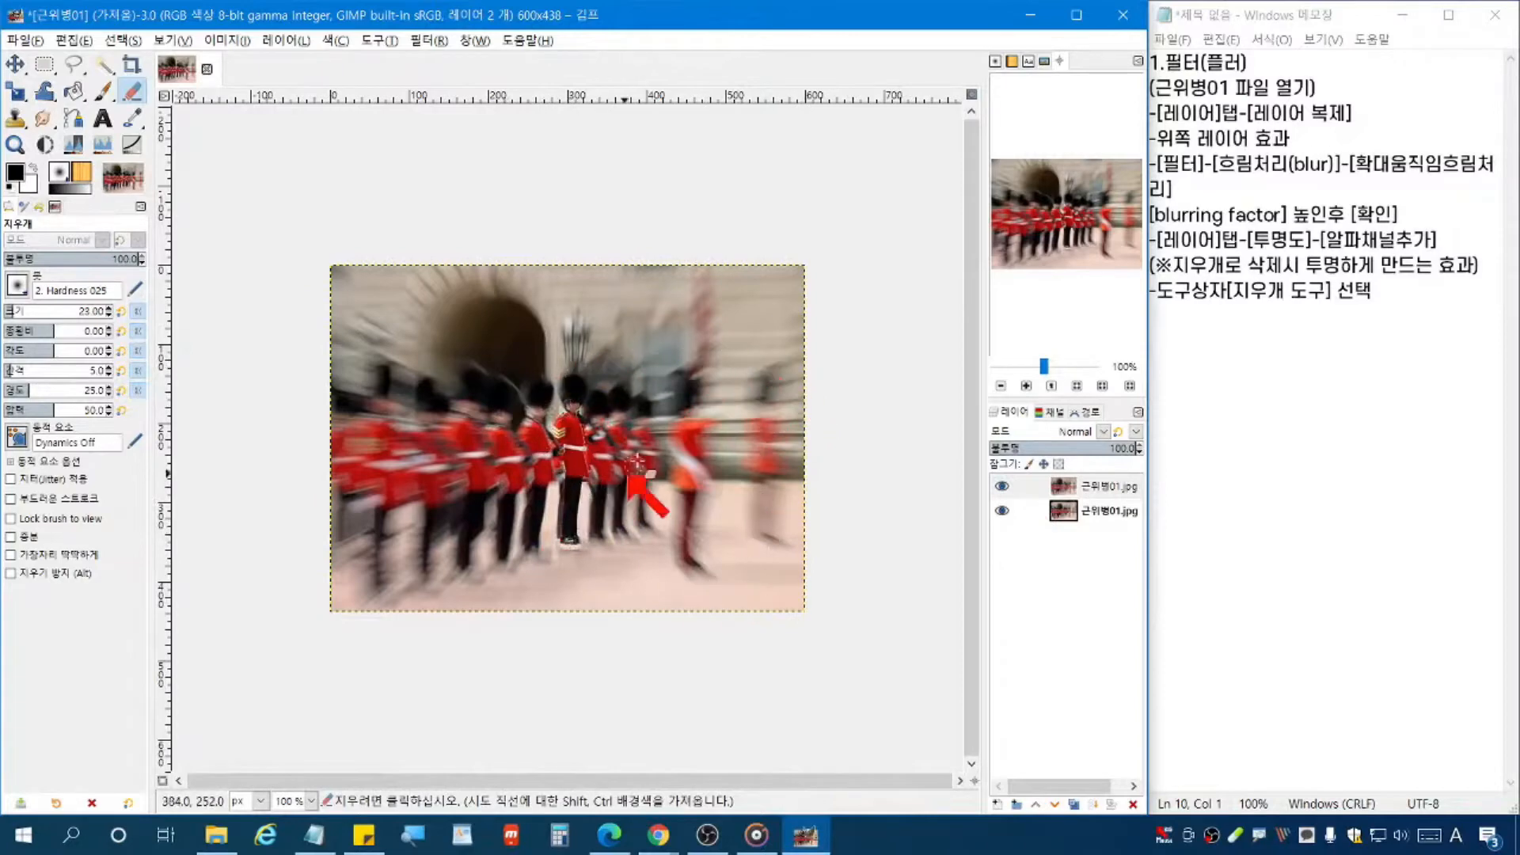
Step: Export the image as "근위병01(흐림).jpg" in the 김프 folder with the JPEG quality raised to the maximum
left_click(17, 40)
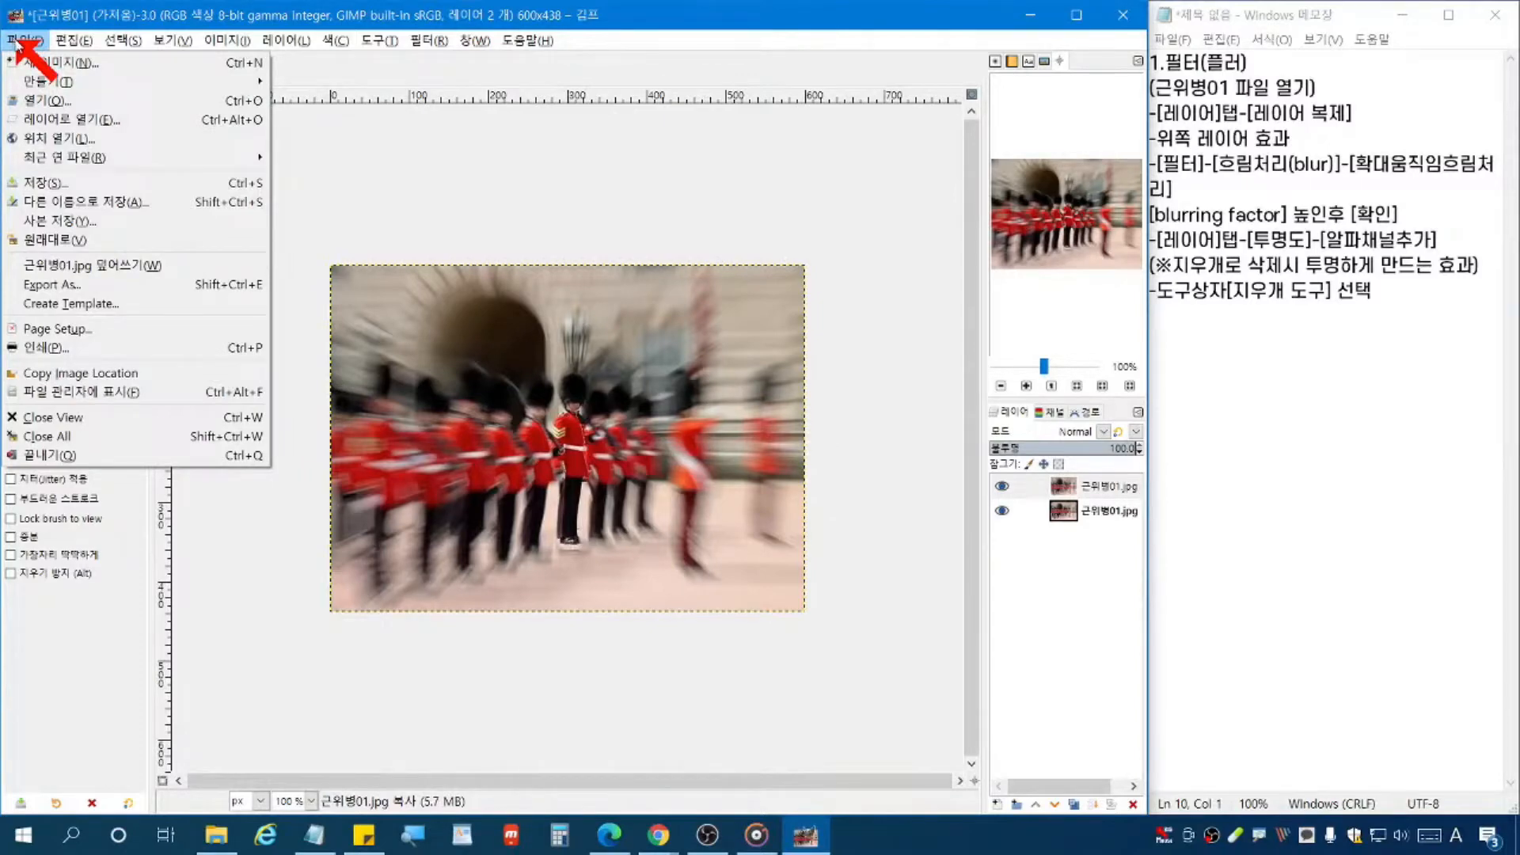
left_click(114, 290)
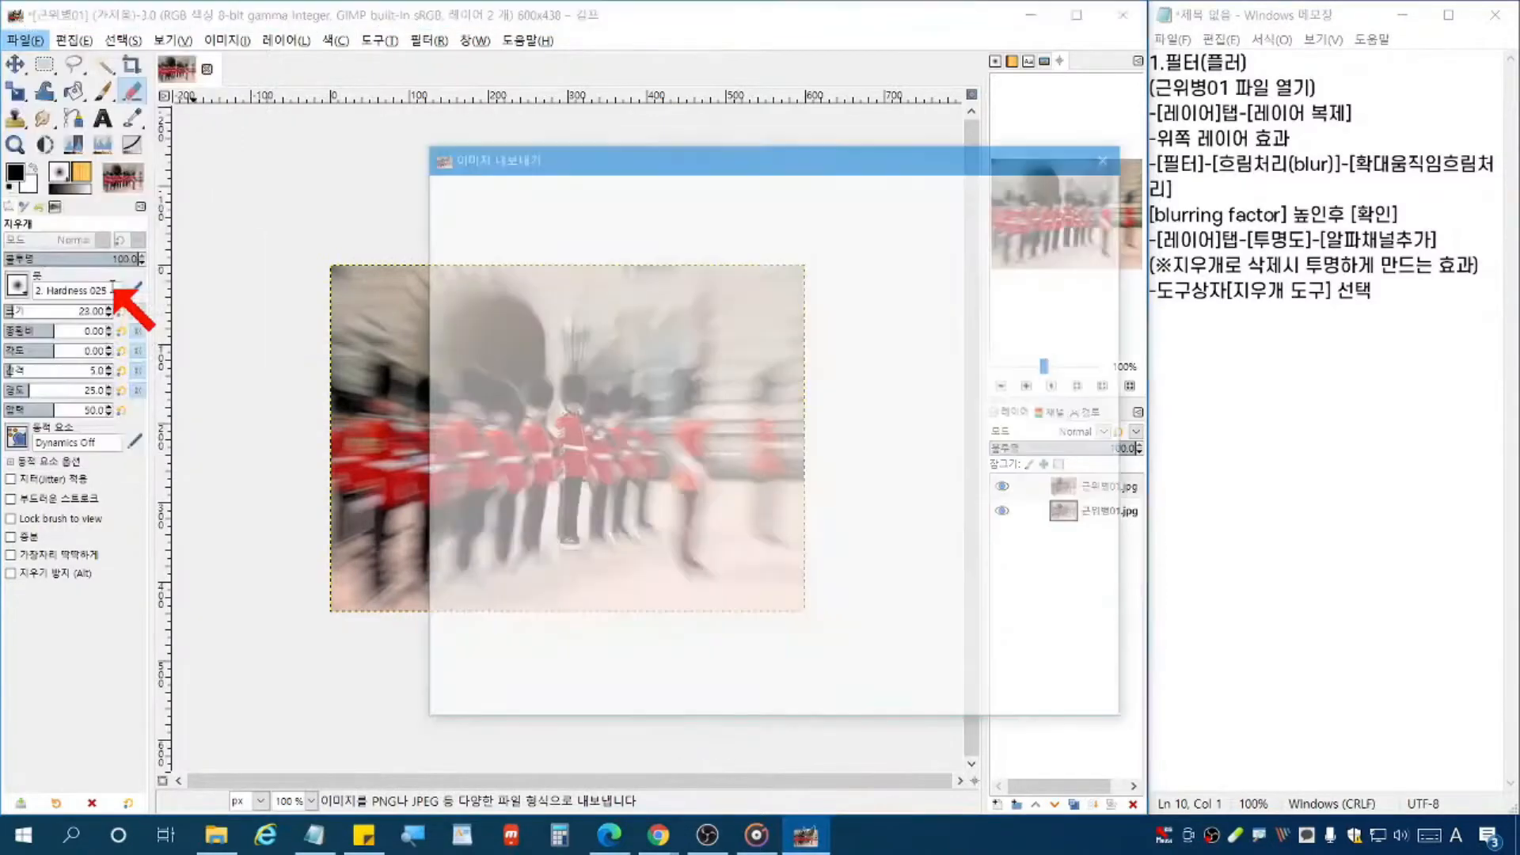
key("alt+Tab")
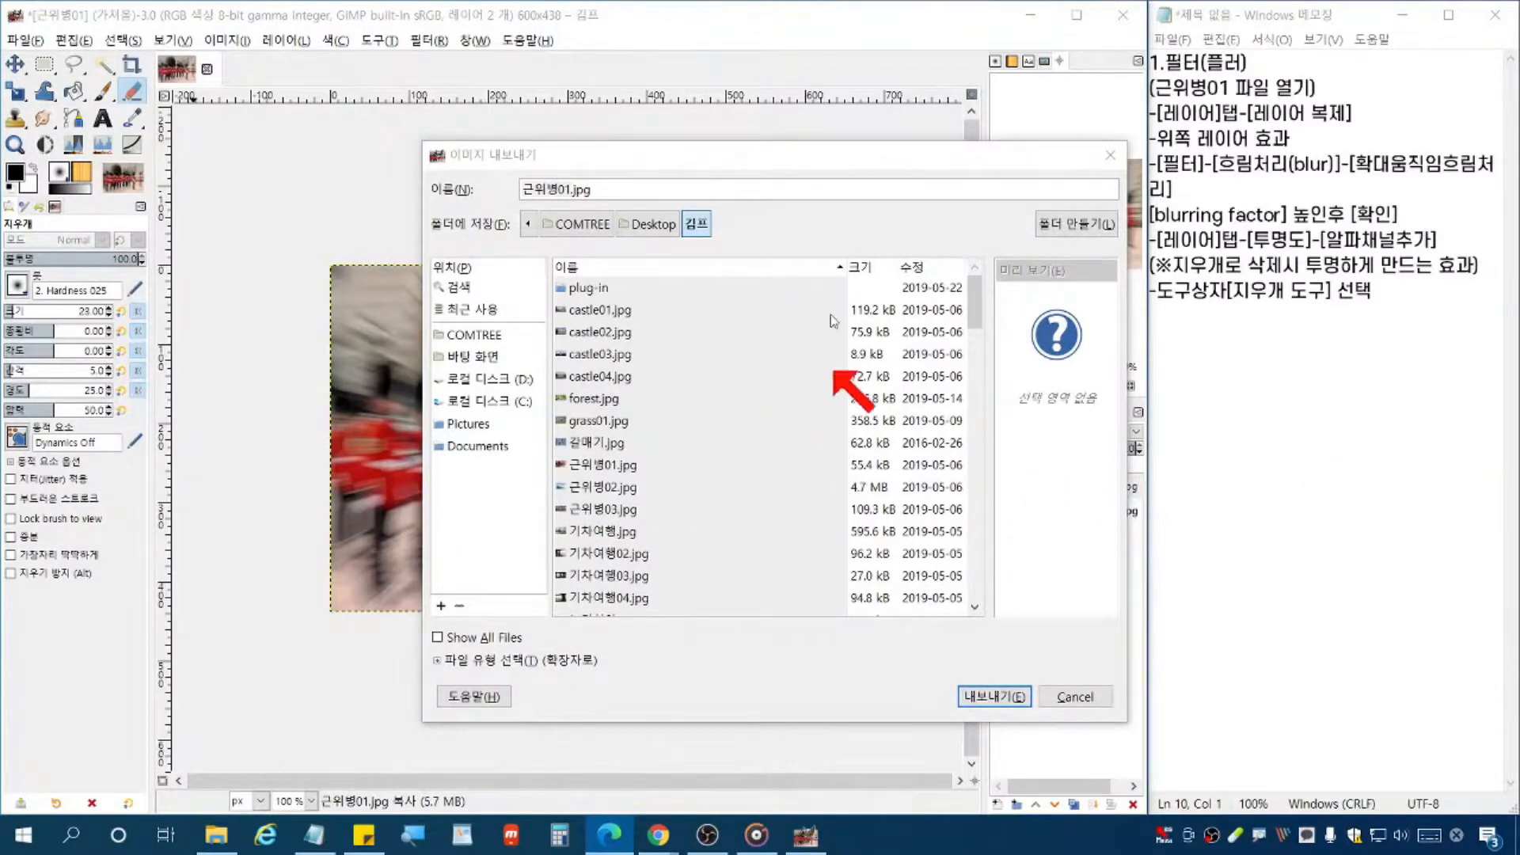
left_click_drag(769, 167, 700, 147)
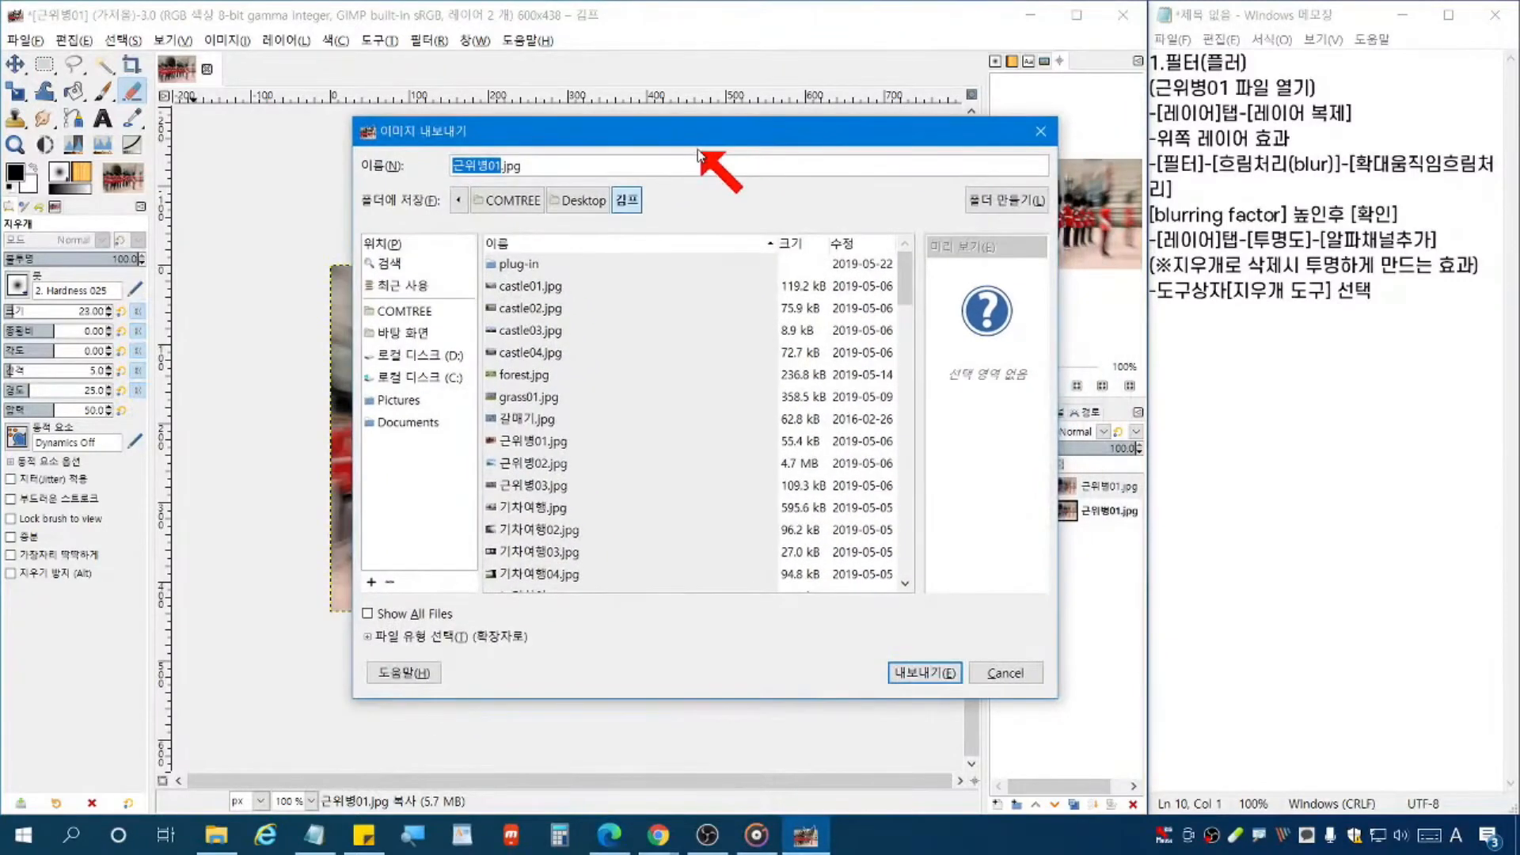
left_click(500, 167)
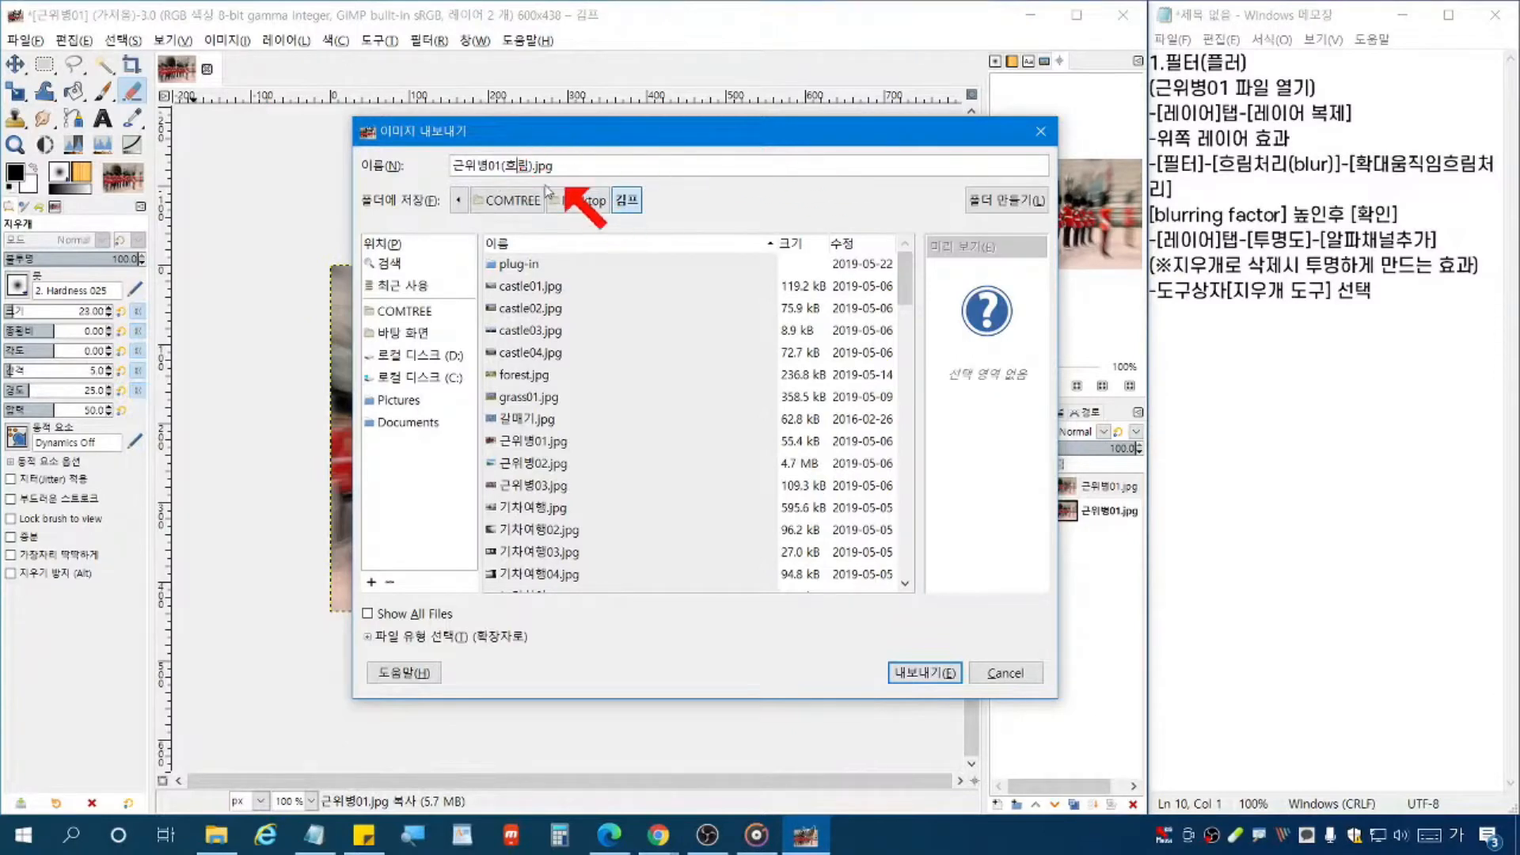
left_click(914, 673)
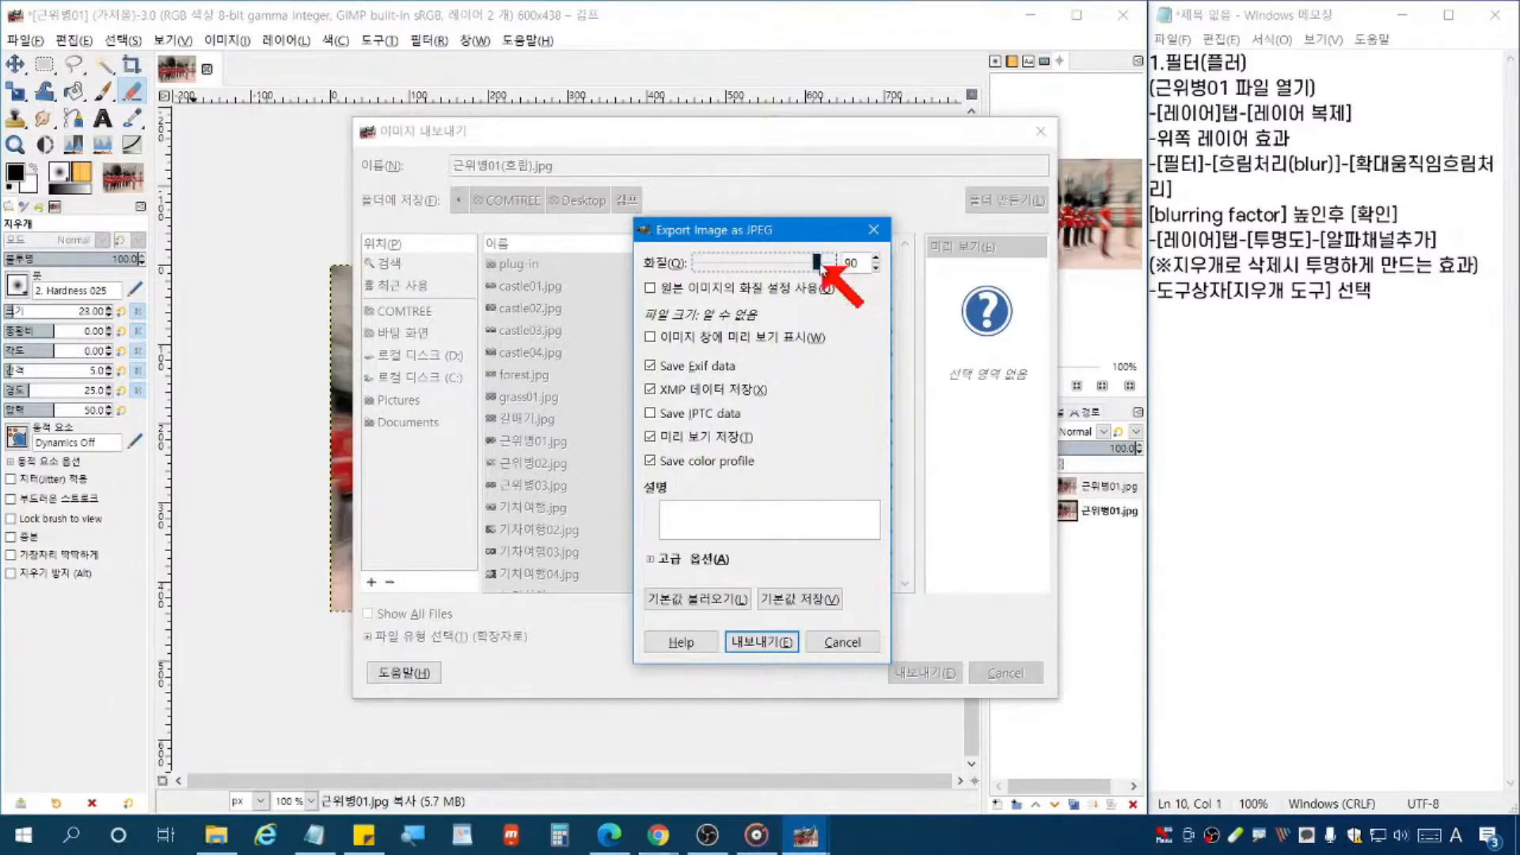
left_click_drag(820, 266, 871, 273)
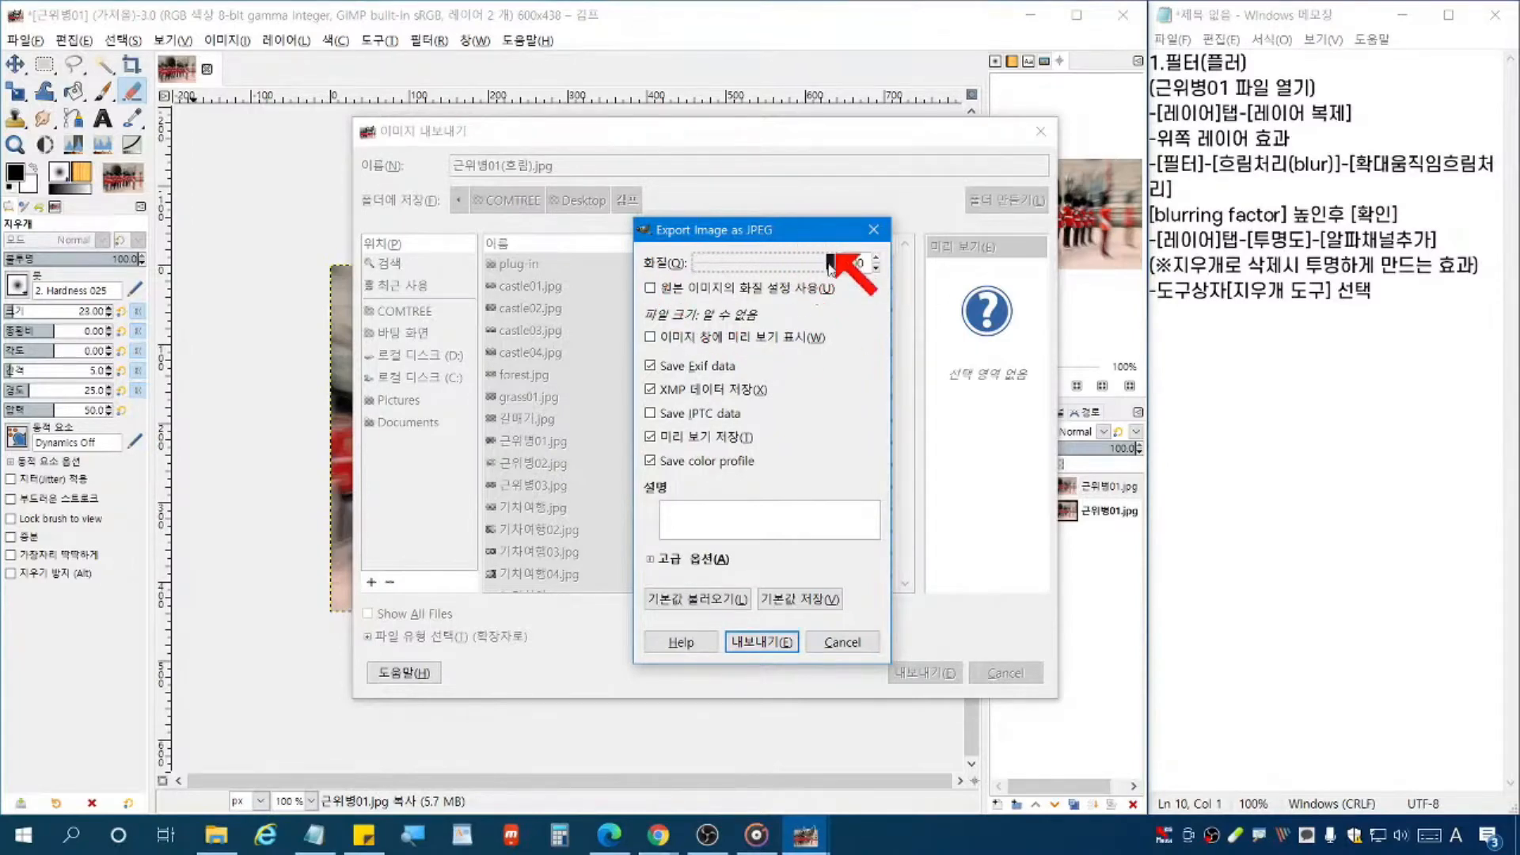
left_click(760, 642)
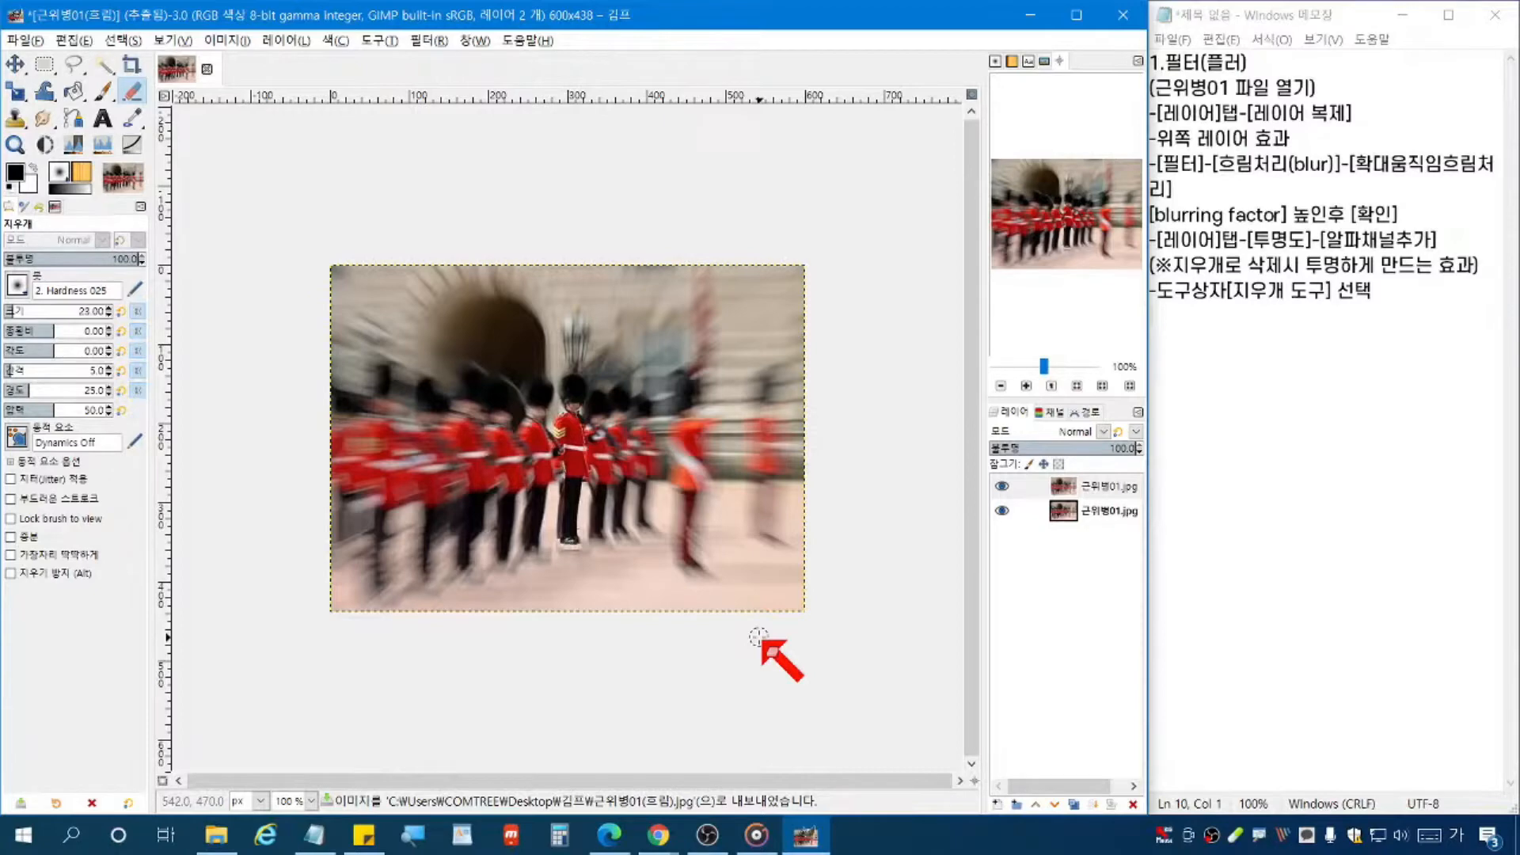
Step: Close the layered image without saving and open the exported 근위병01(흐림).jpg from the 김프 folder
left_click(208, 69)
left_click(554, 534)
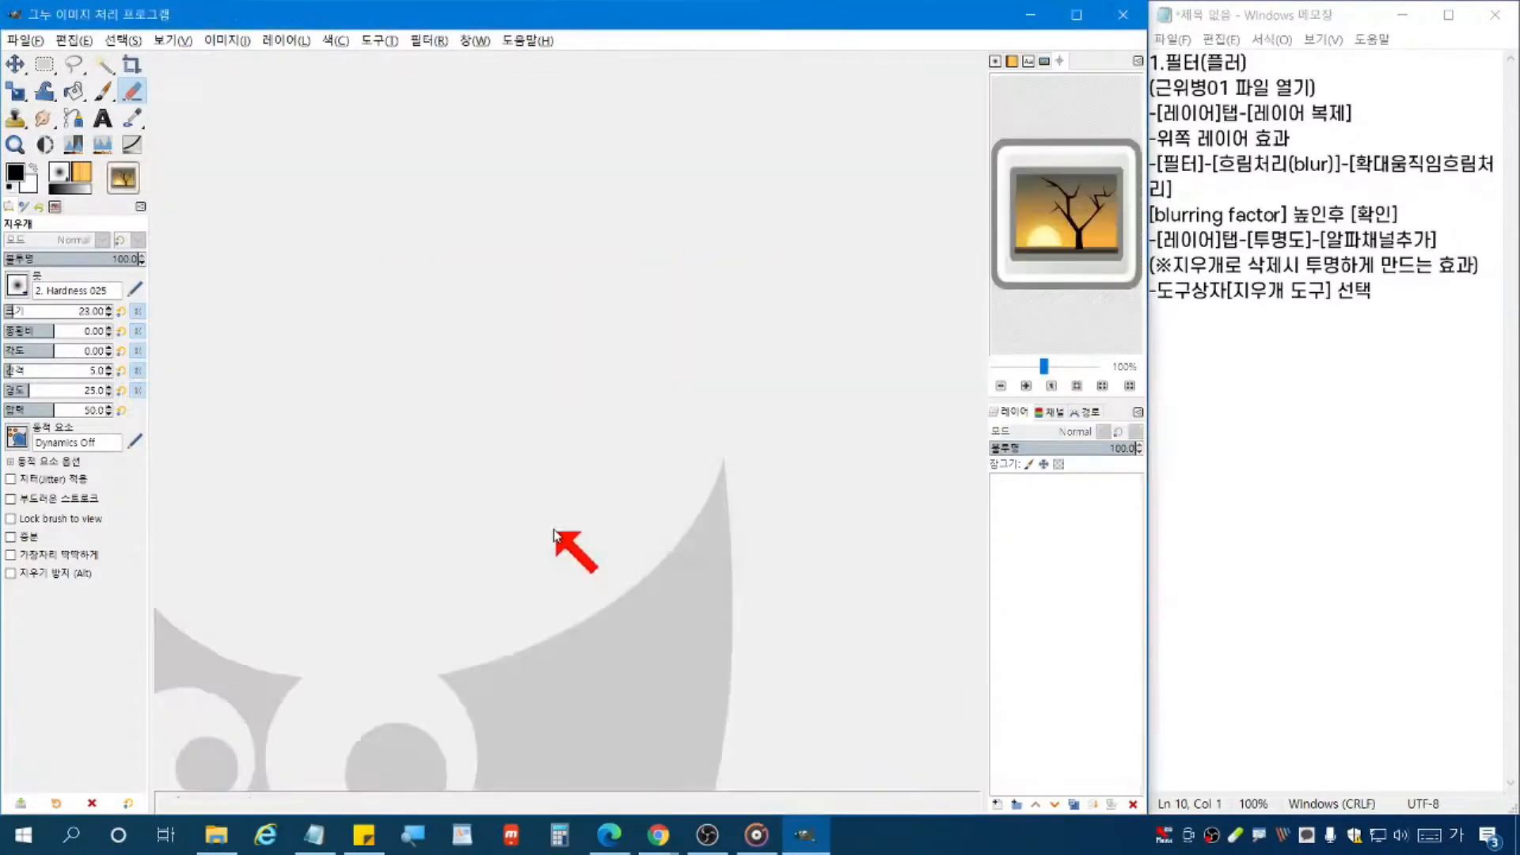
double_click(508, 319)
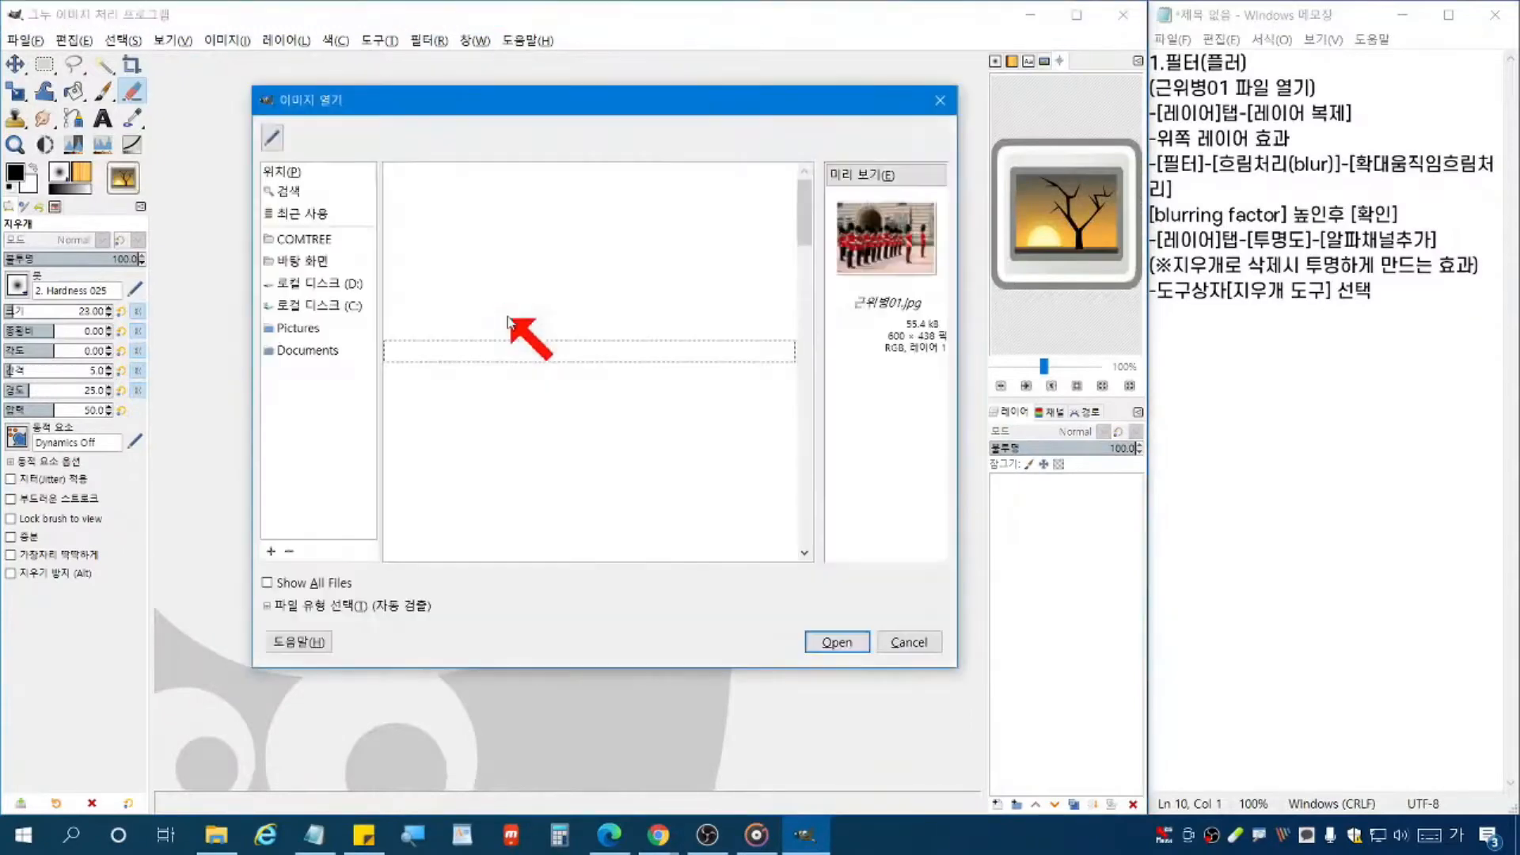
left_click(460, 396)
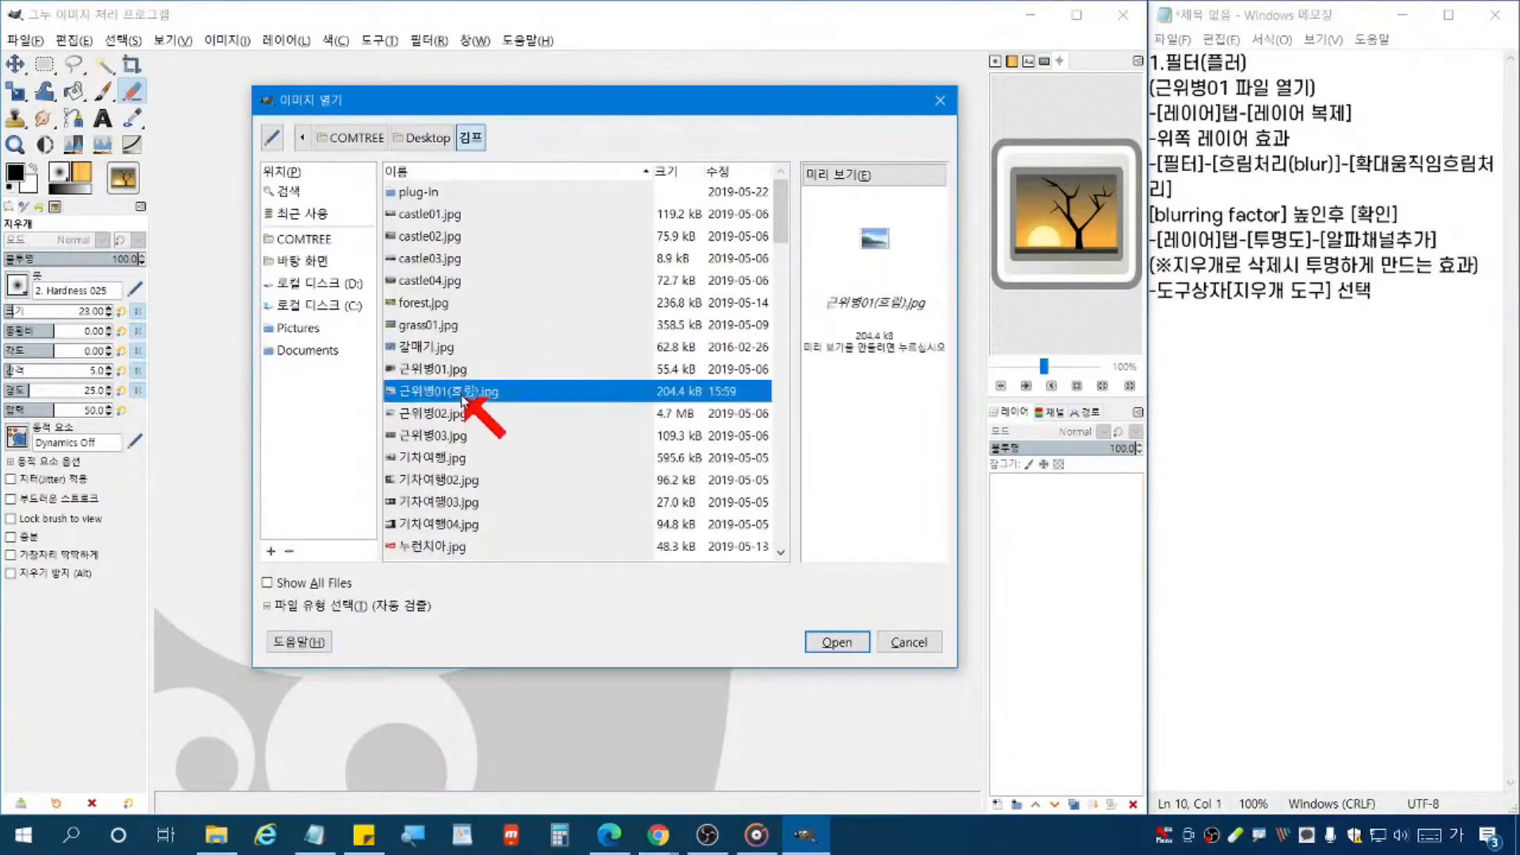
left_click(837, 642)
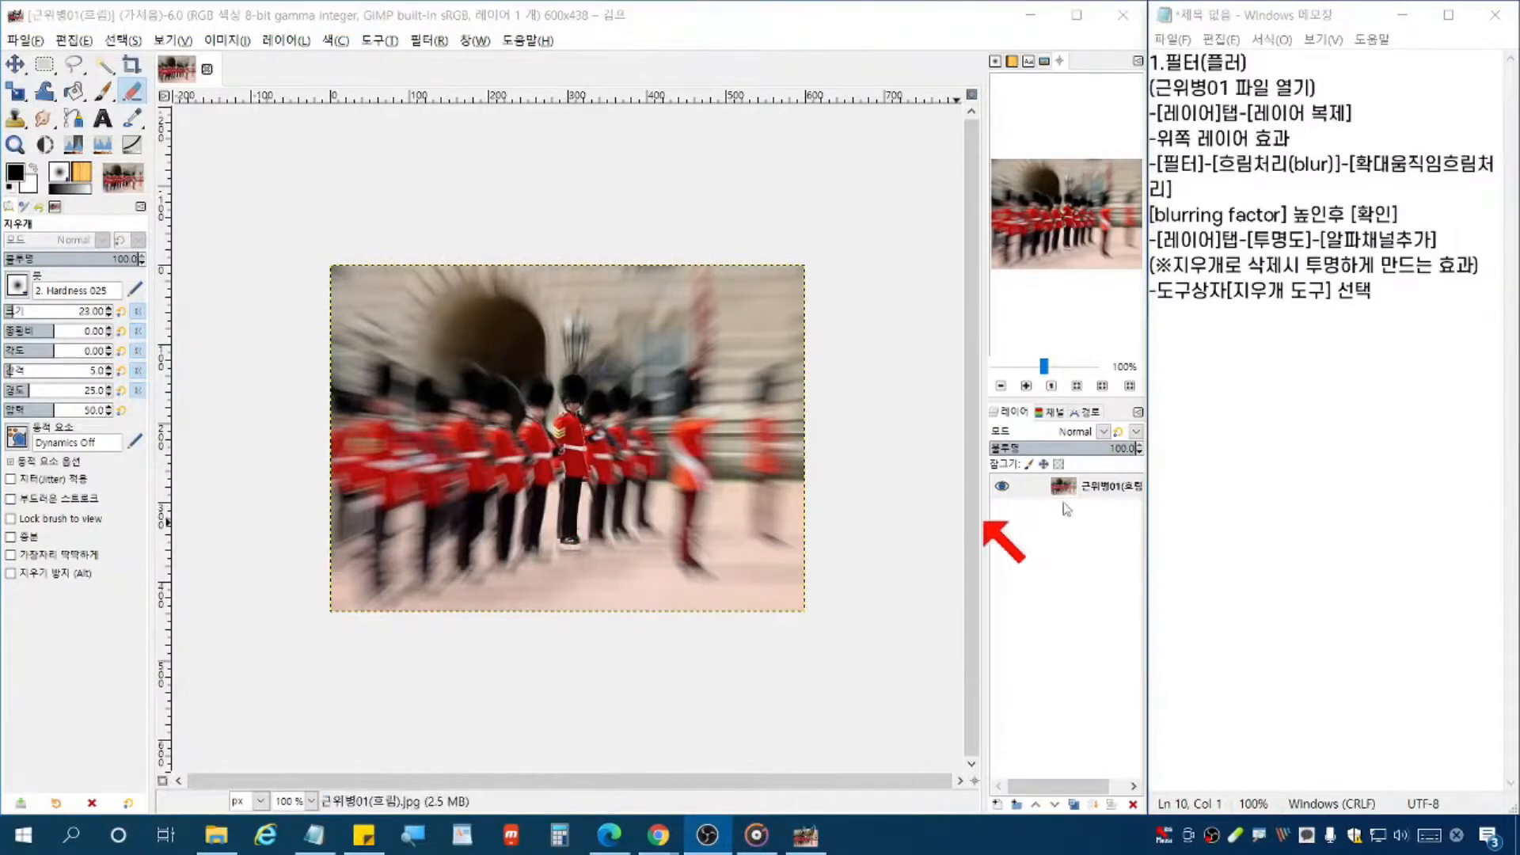
left_click(1293, 400)
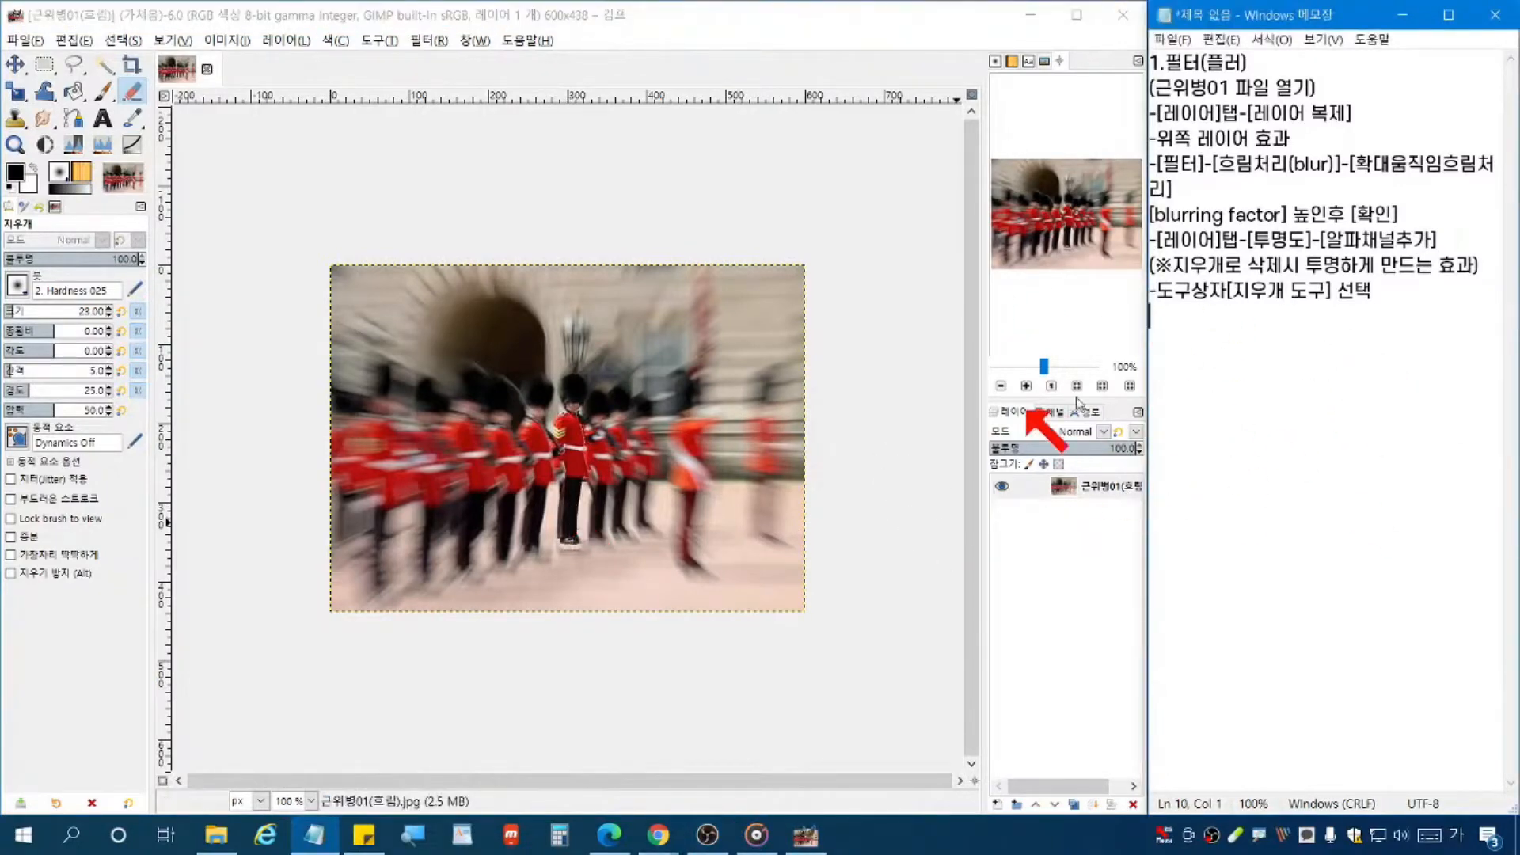
Step: Close the exported image, preview several pictures in the 김프 folder, and open 갈매기.jpg
left_click(207, 70)
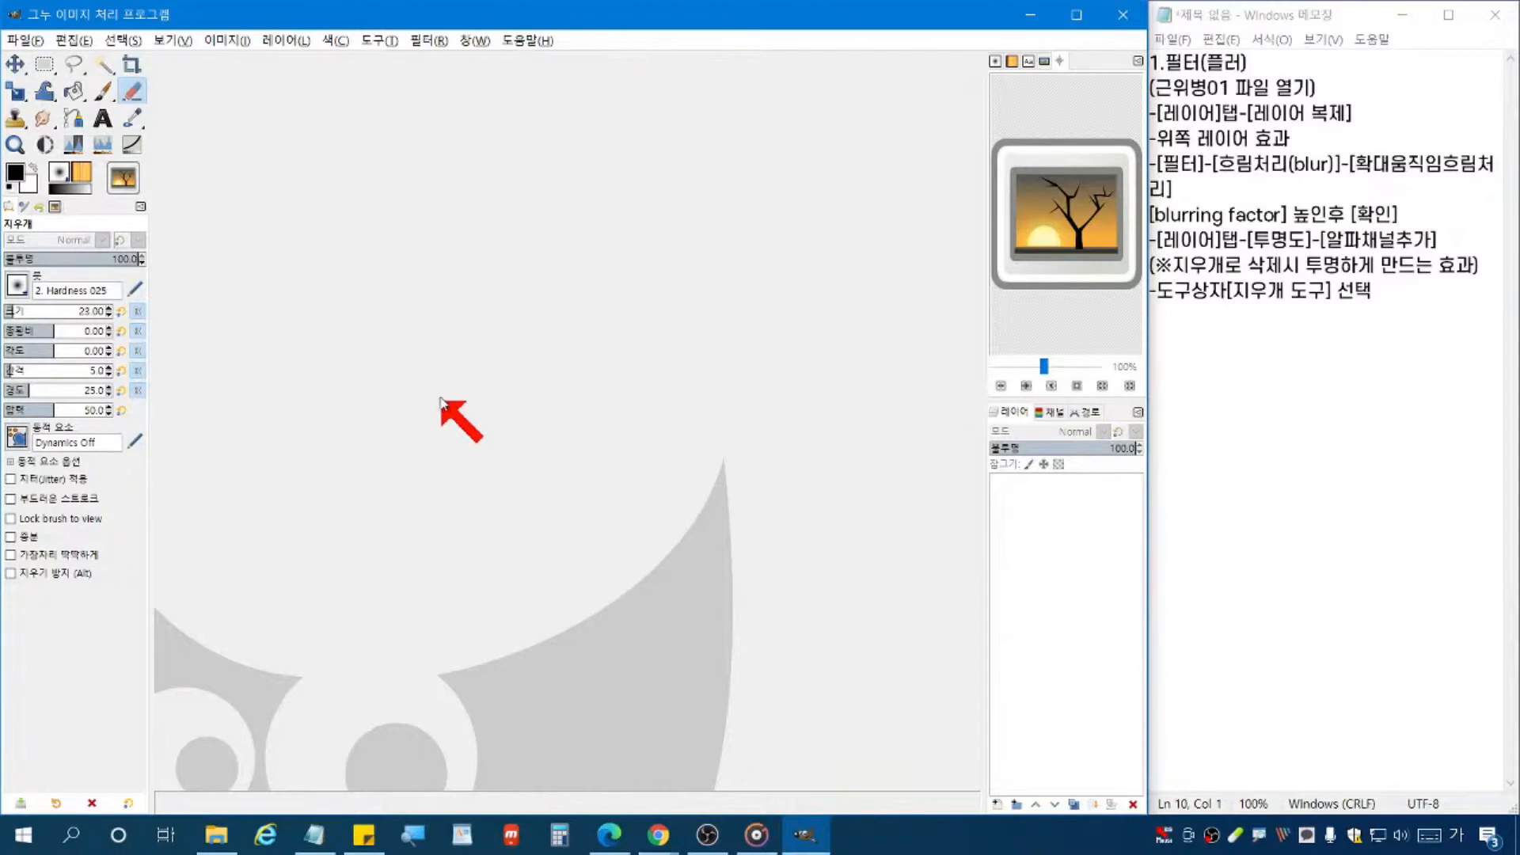
key("ctrl+o")
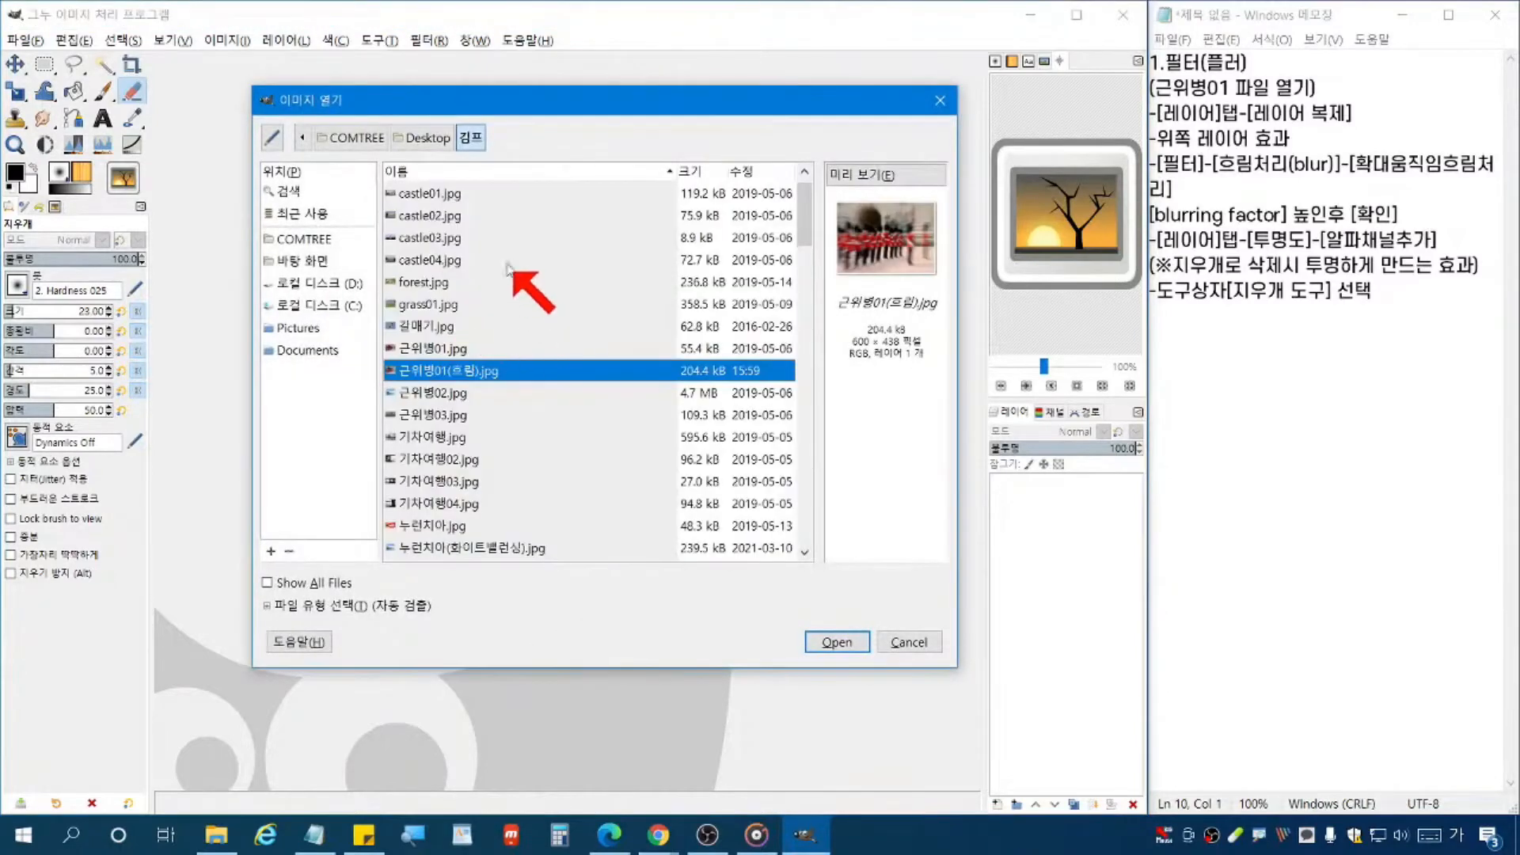
left_click(478, 257)
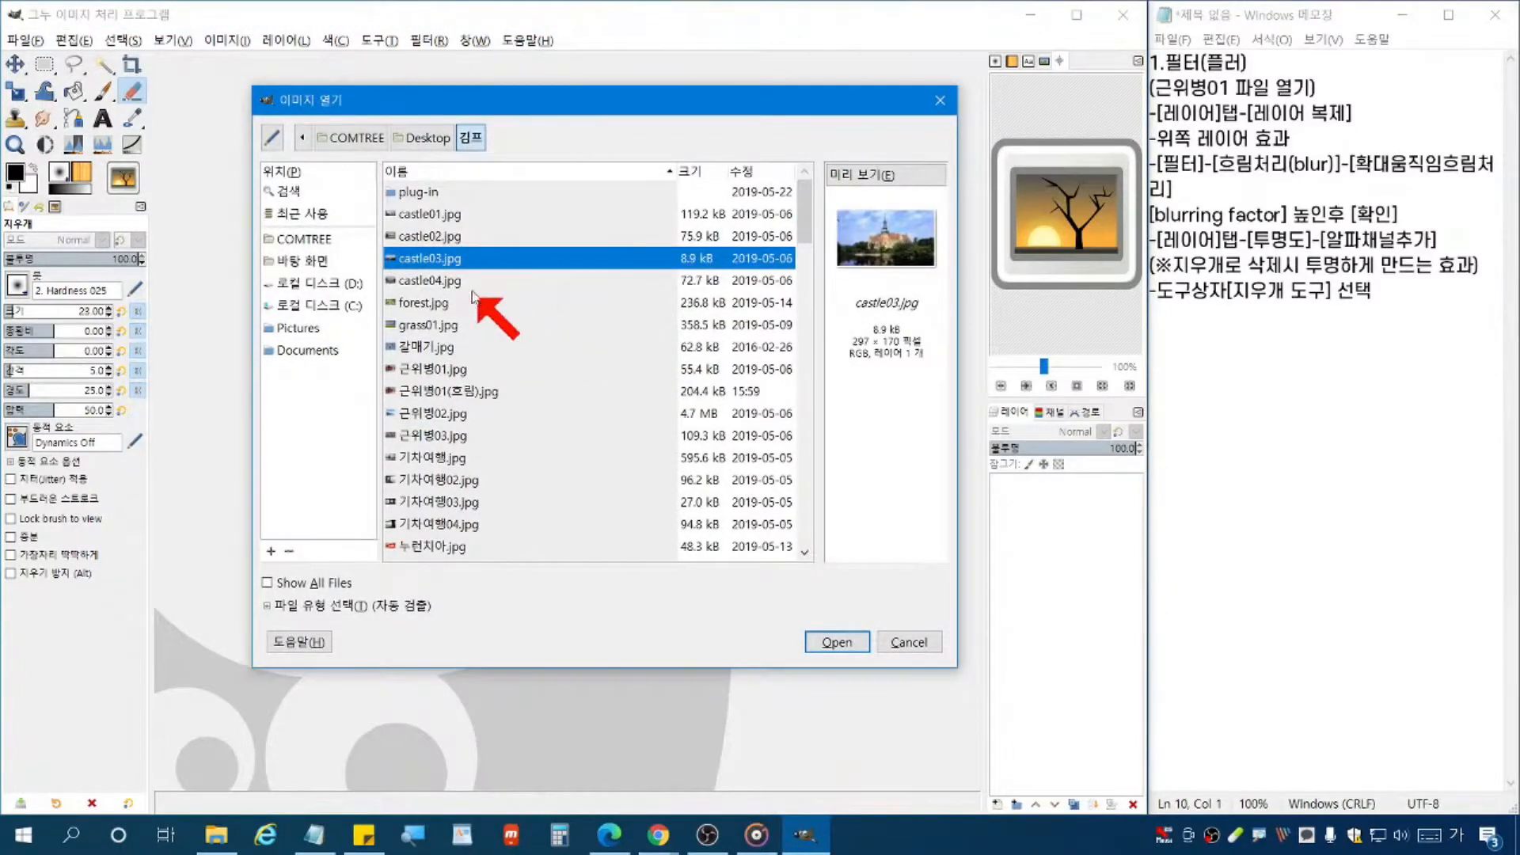
left_click(451, 215)
left_click(450, 236)
left_click(463, 285)
left_click(463, 303)
left_click(469, 349)
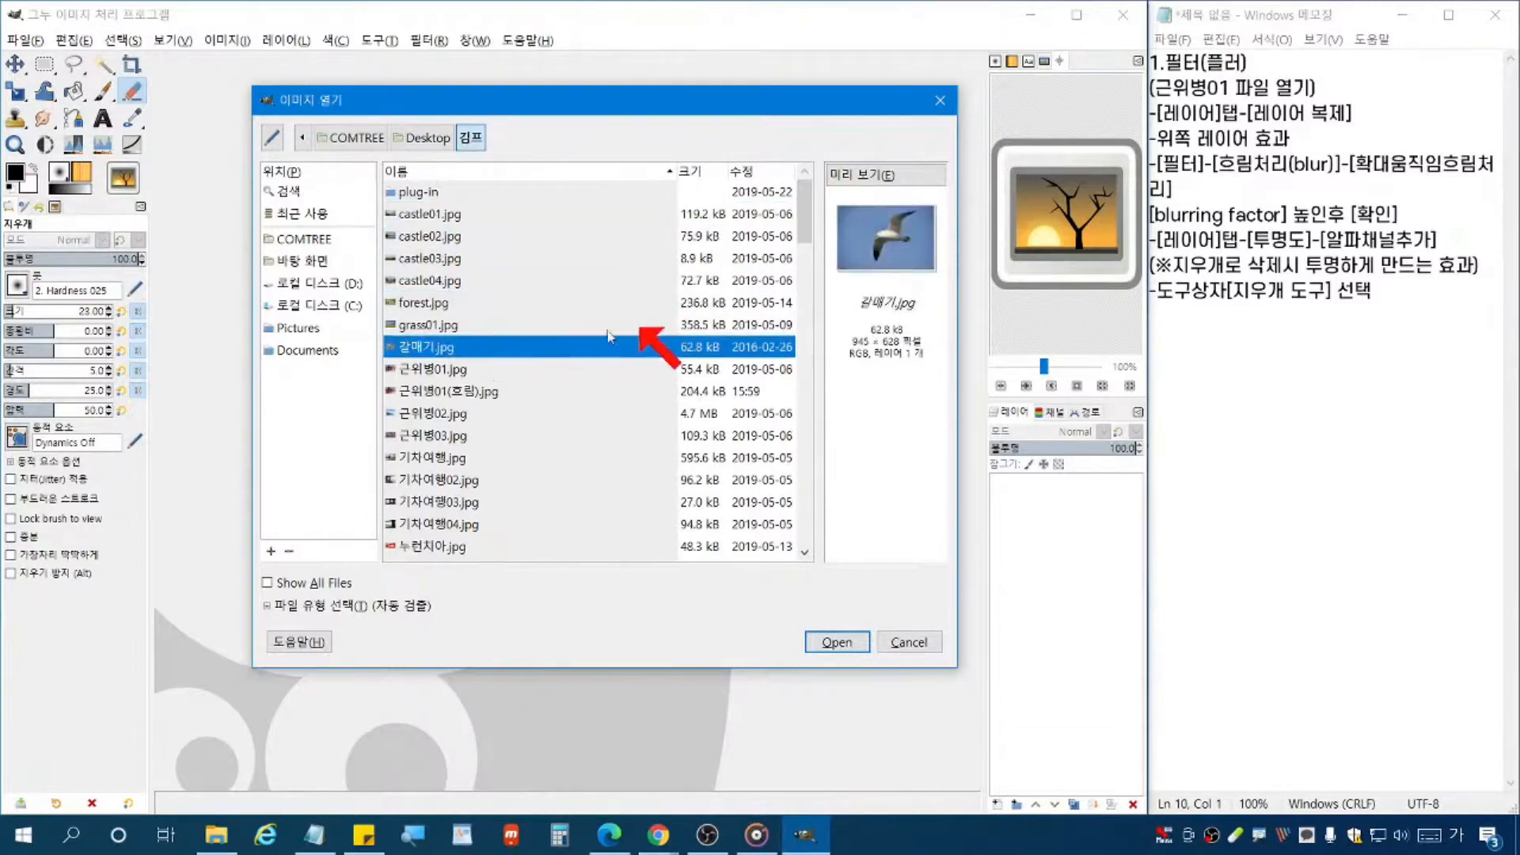
double_click(469, 349)
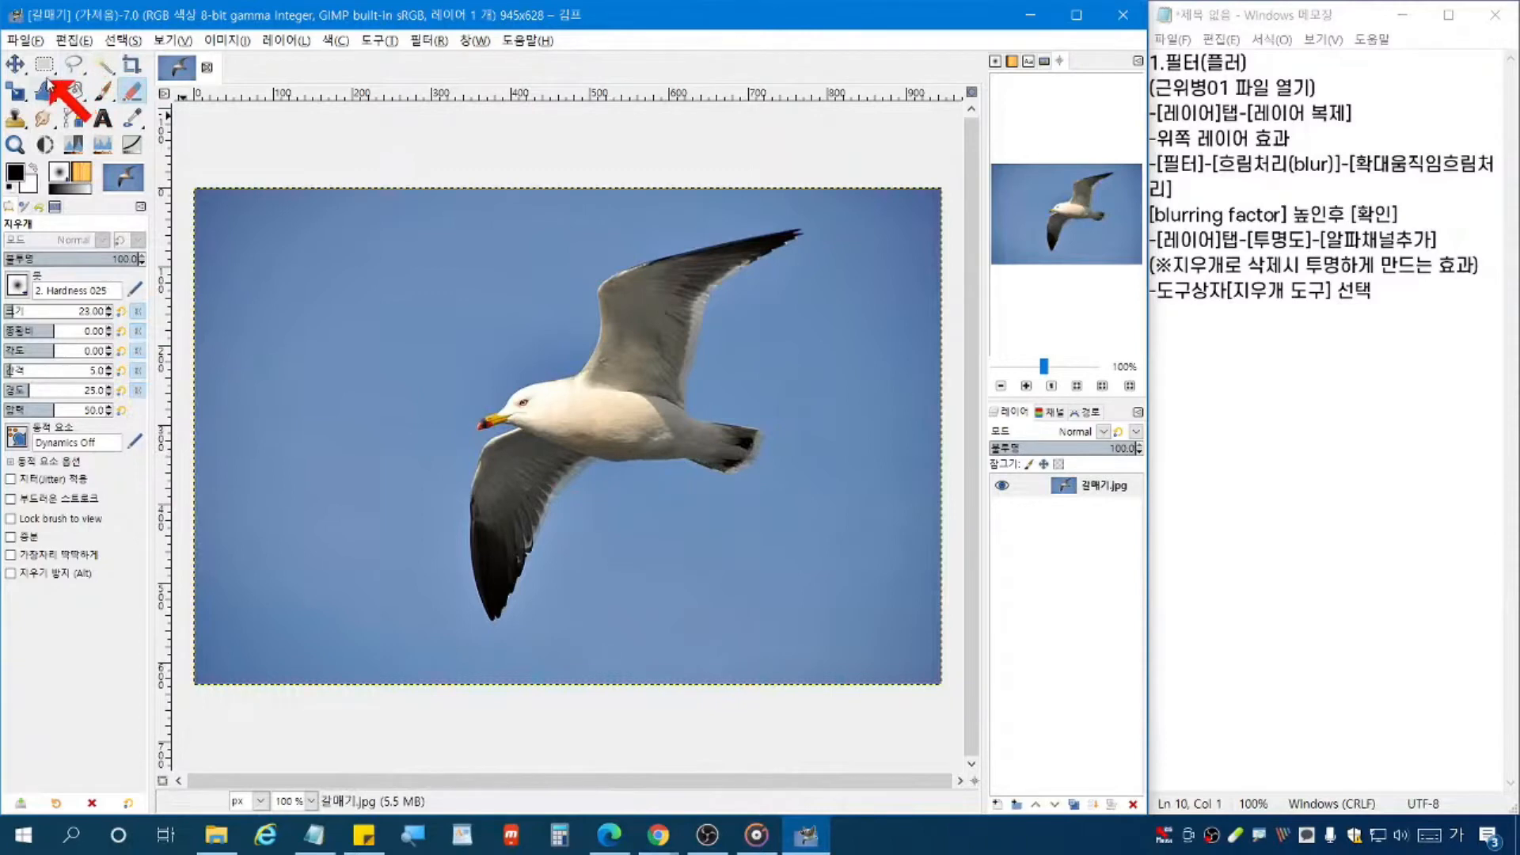
Step: Select the whole blue sky around the seagull with the Fuzzy Select tool, adding the darker edge areas
left_click(74, 64)
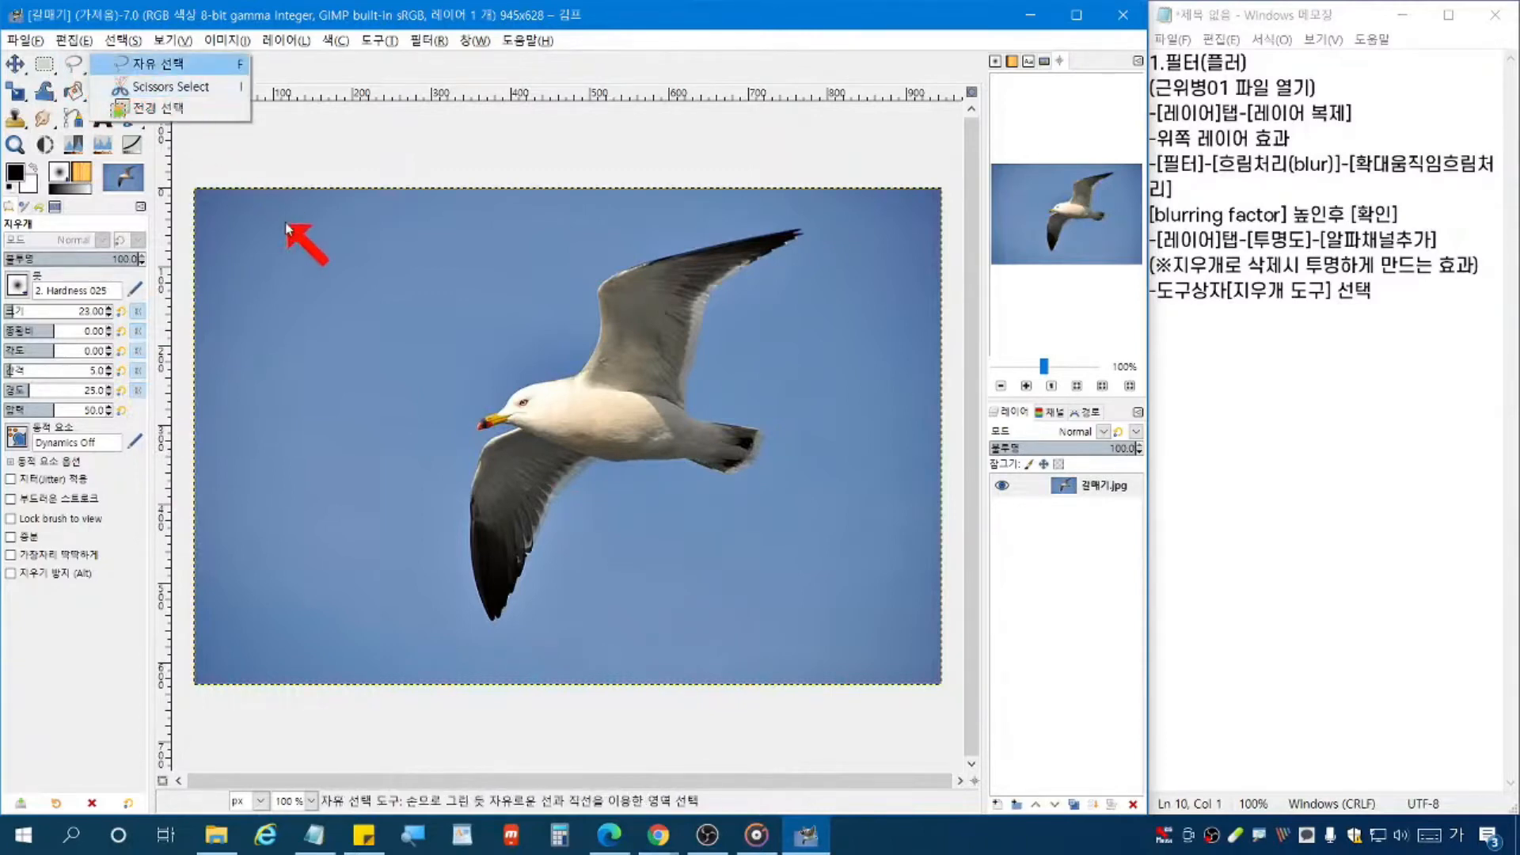
left_click(105, 66)
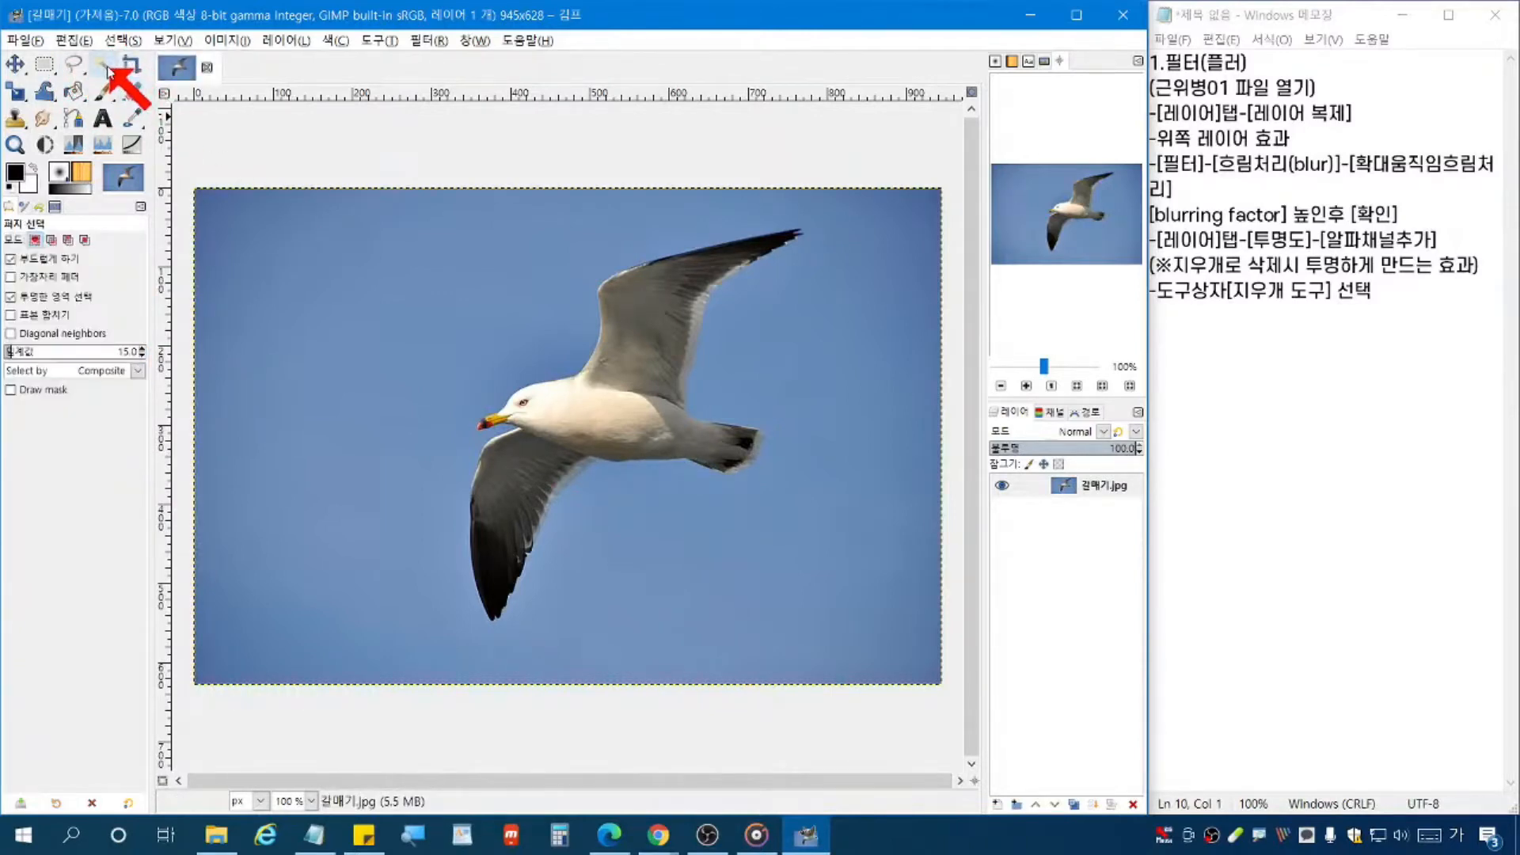
left_click(419, 375)
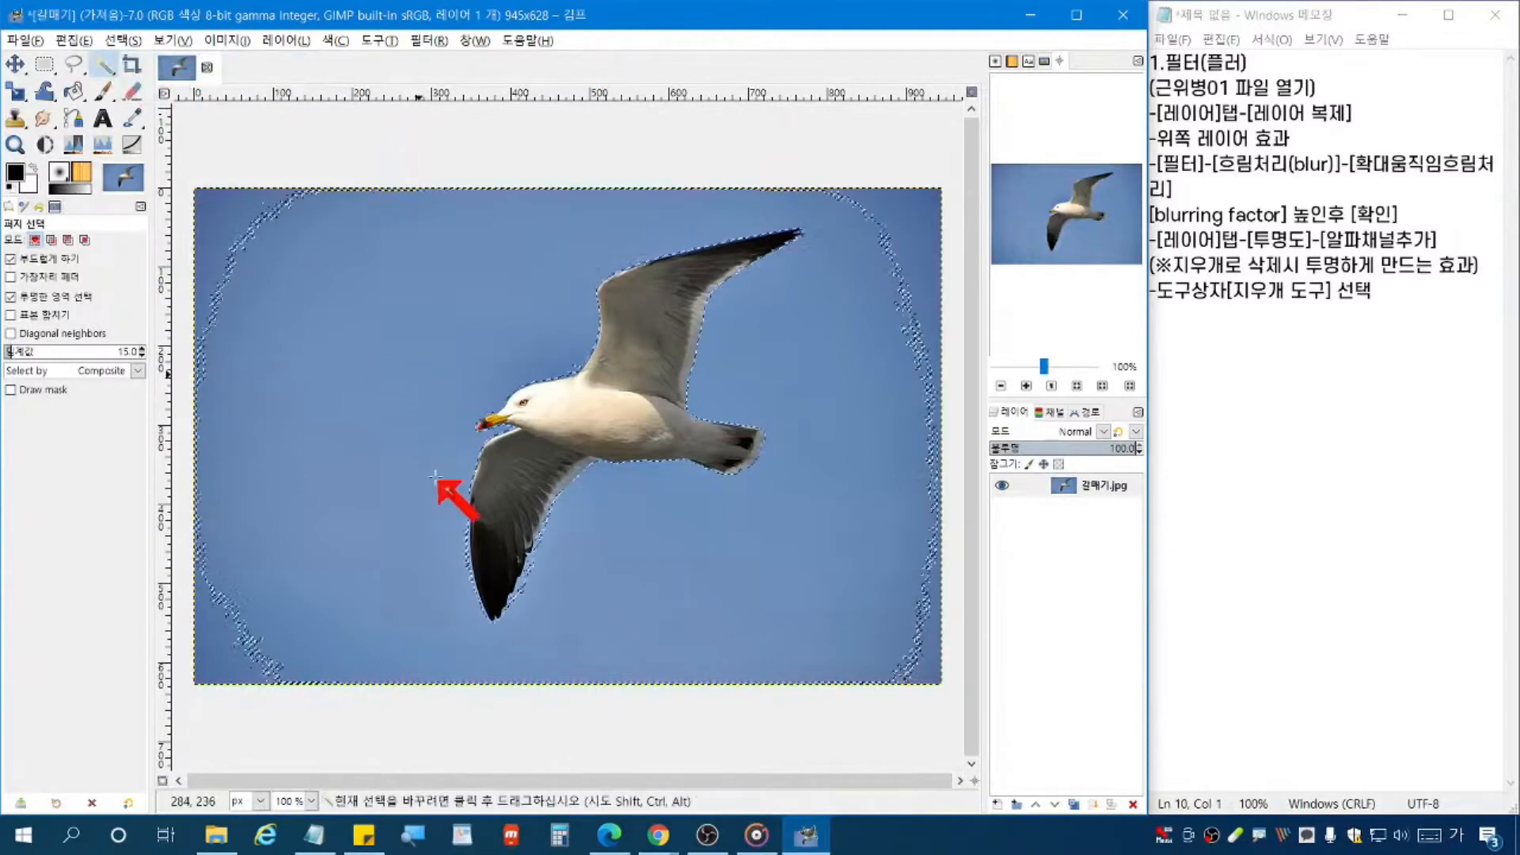
left_click(238, 228, "shift")
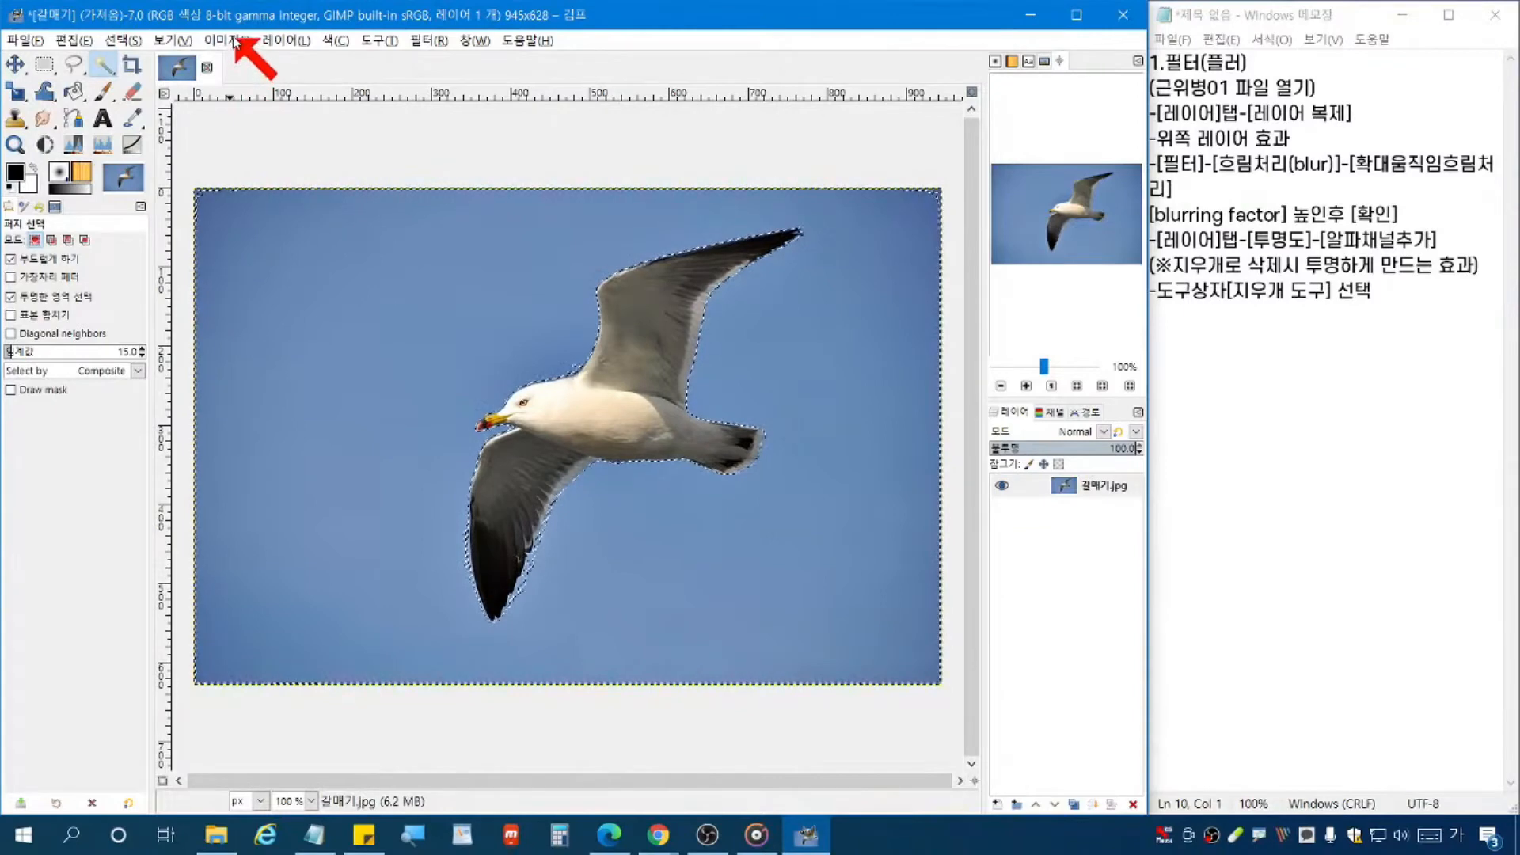
Step: Try inverting the sky selection and deleting the seagull, and undo these changes
left_click(125, 40)
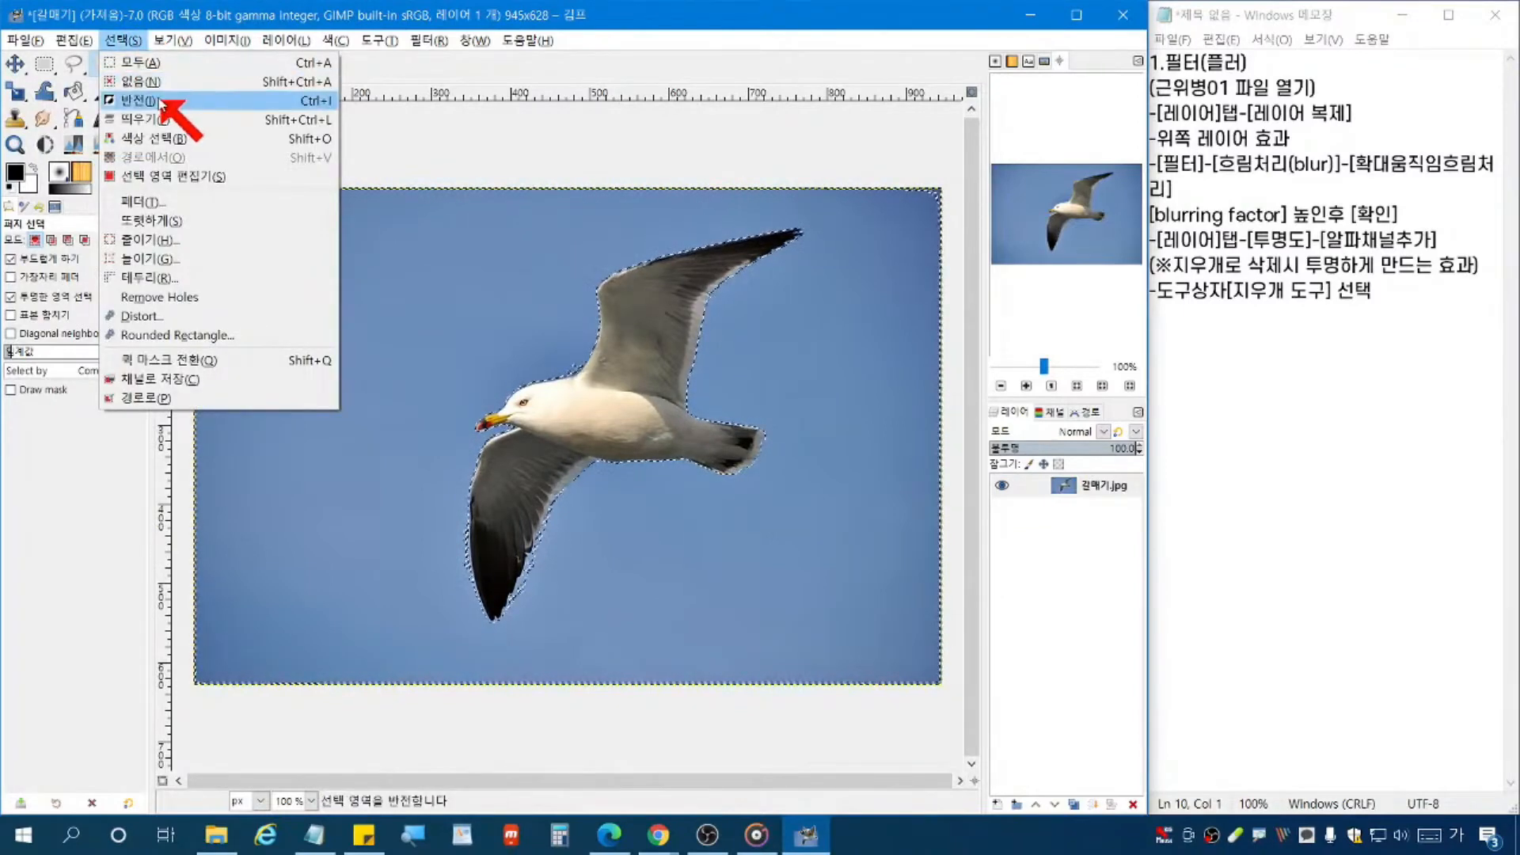
left_click(158, 100)
key("Delete")
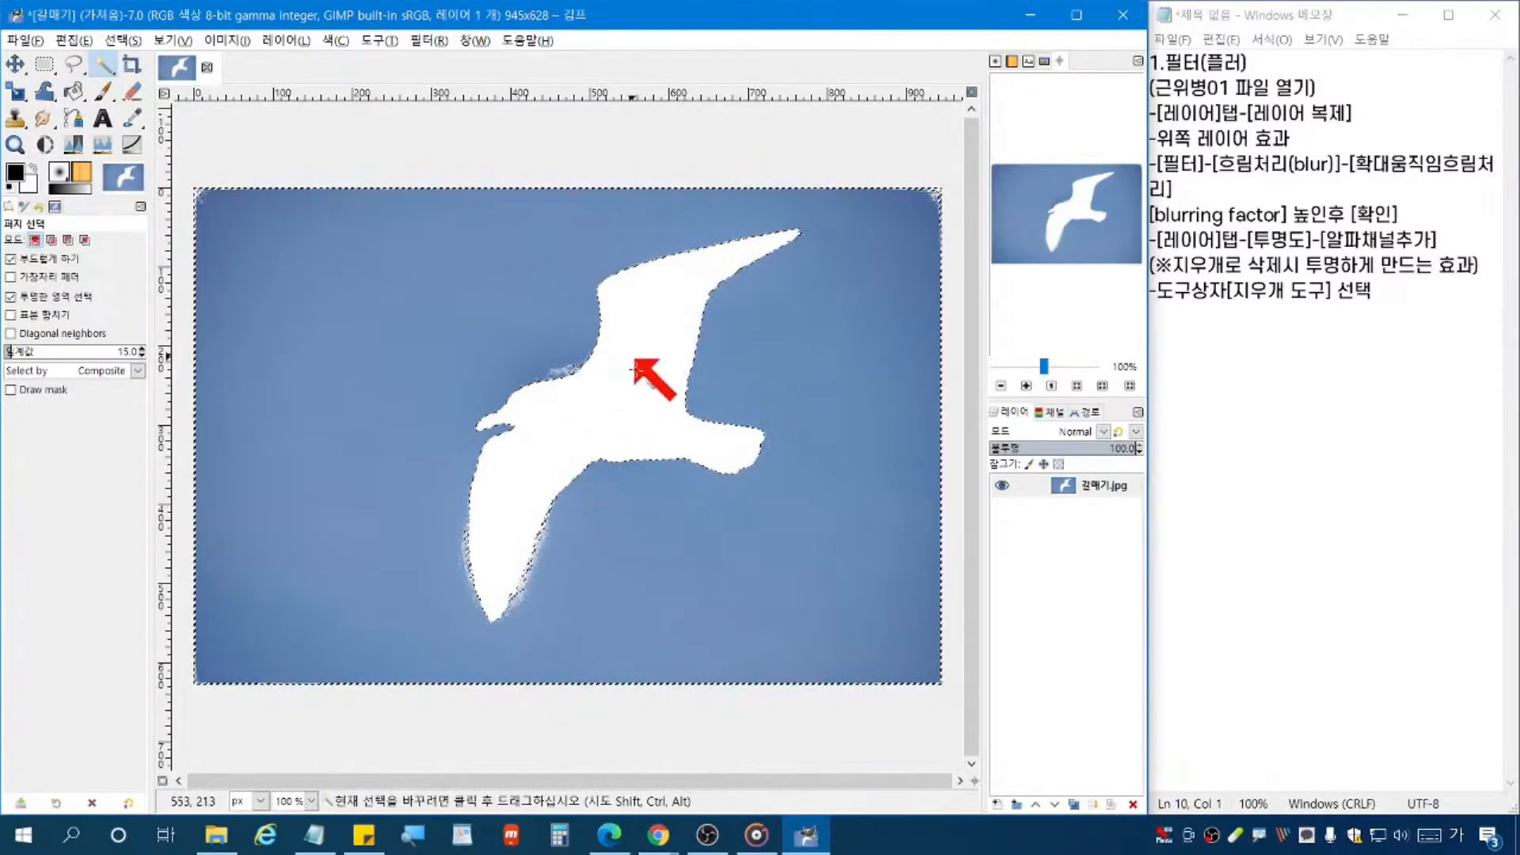
key("ctrl+z")
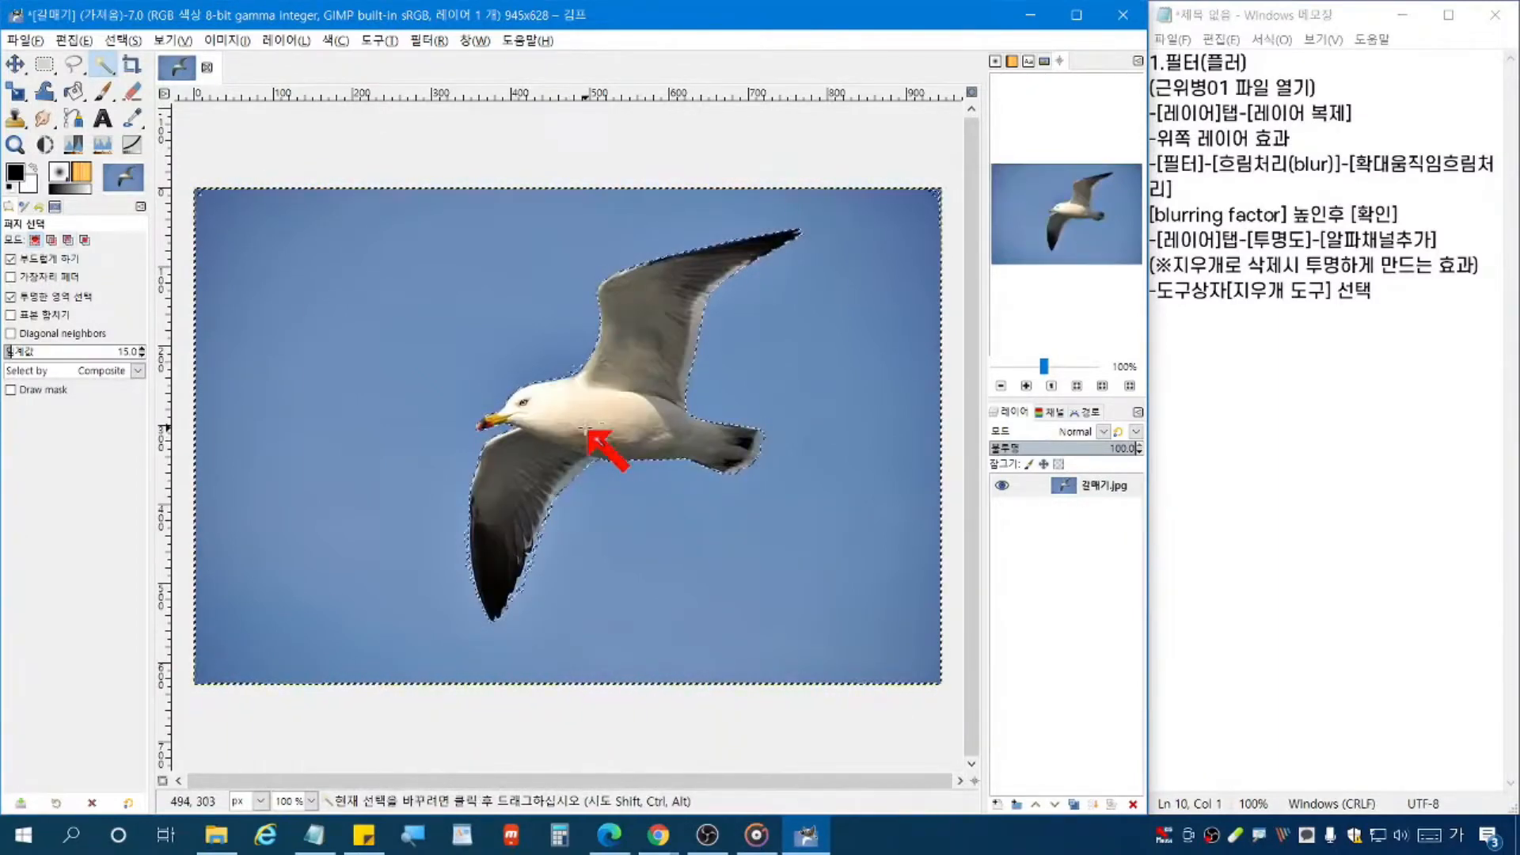
key("ctrl+z")
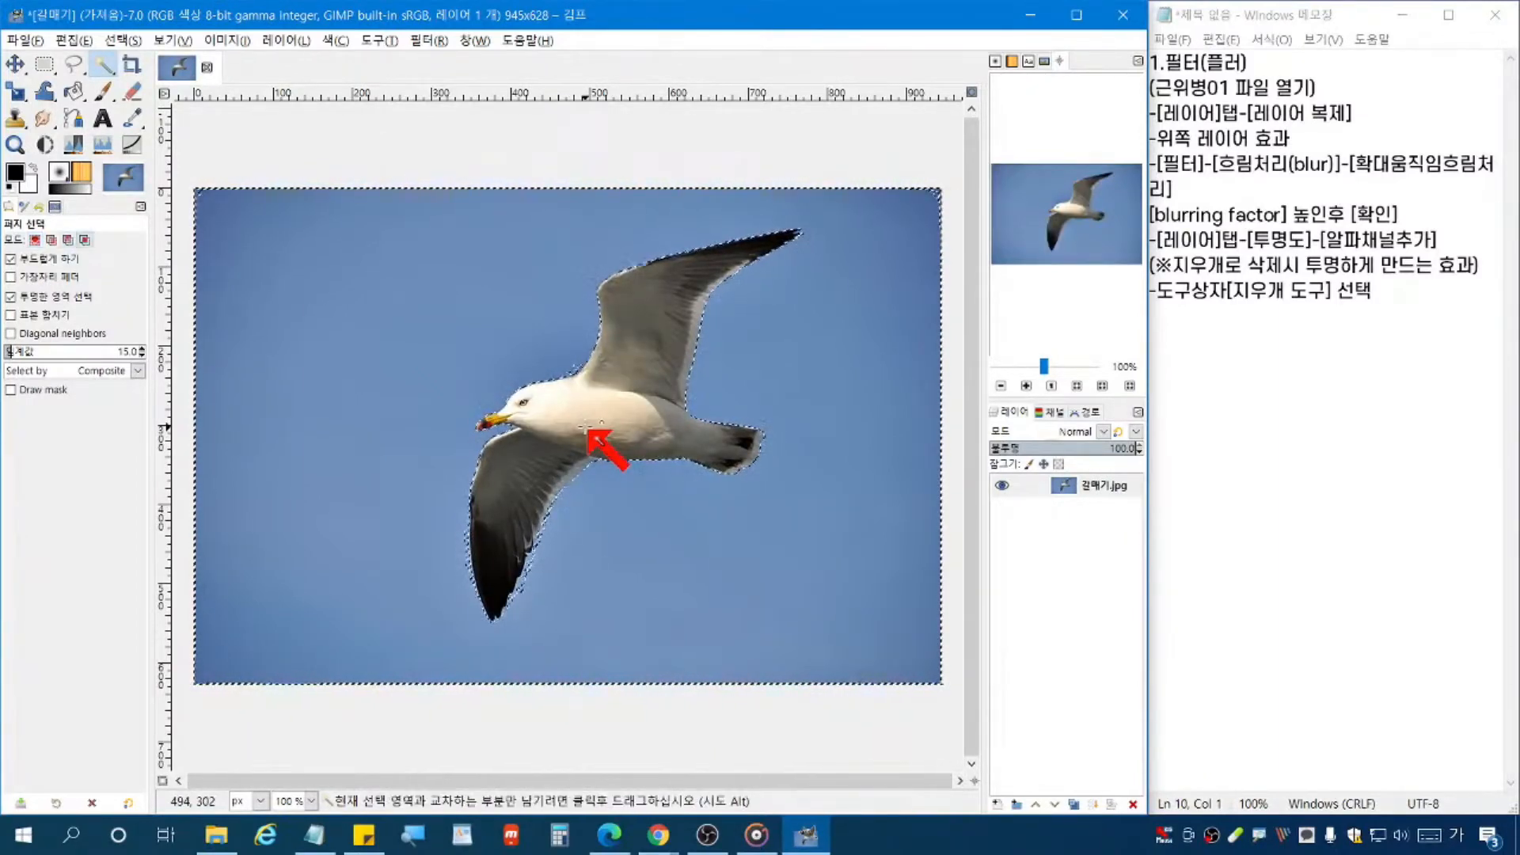
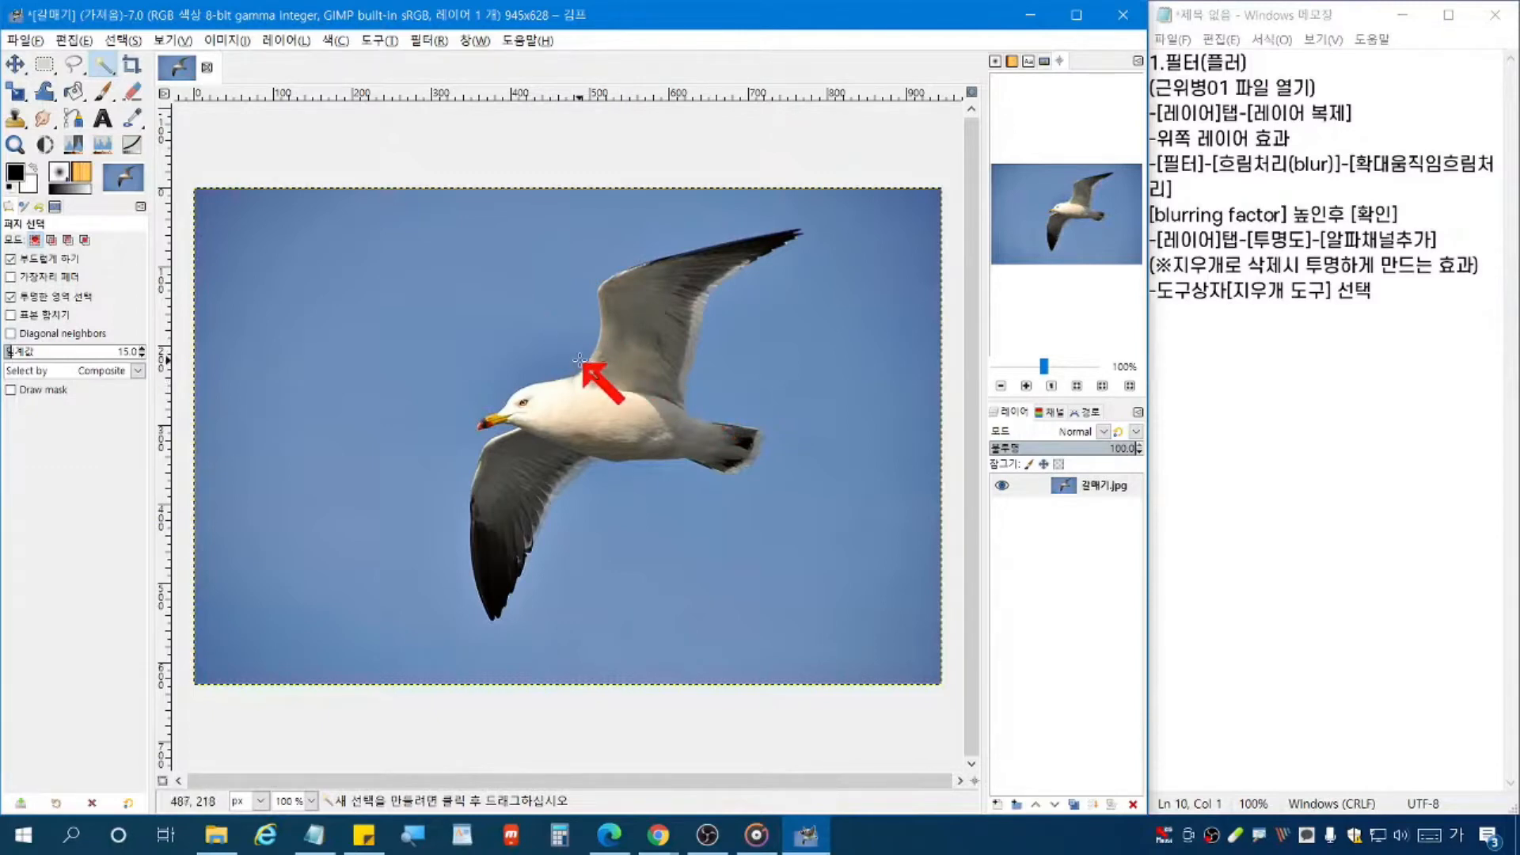
Step: Close the seagull image, discarding its changes, and open 레이싱01.jpg from the 김프 folder
left_click(207, 65)
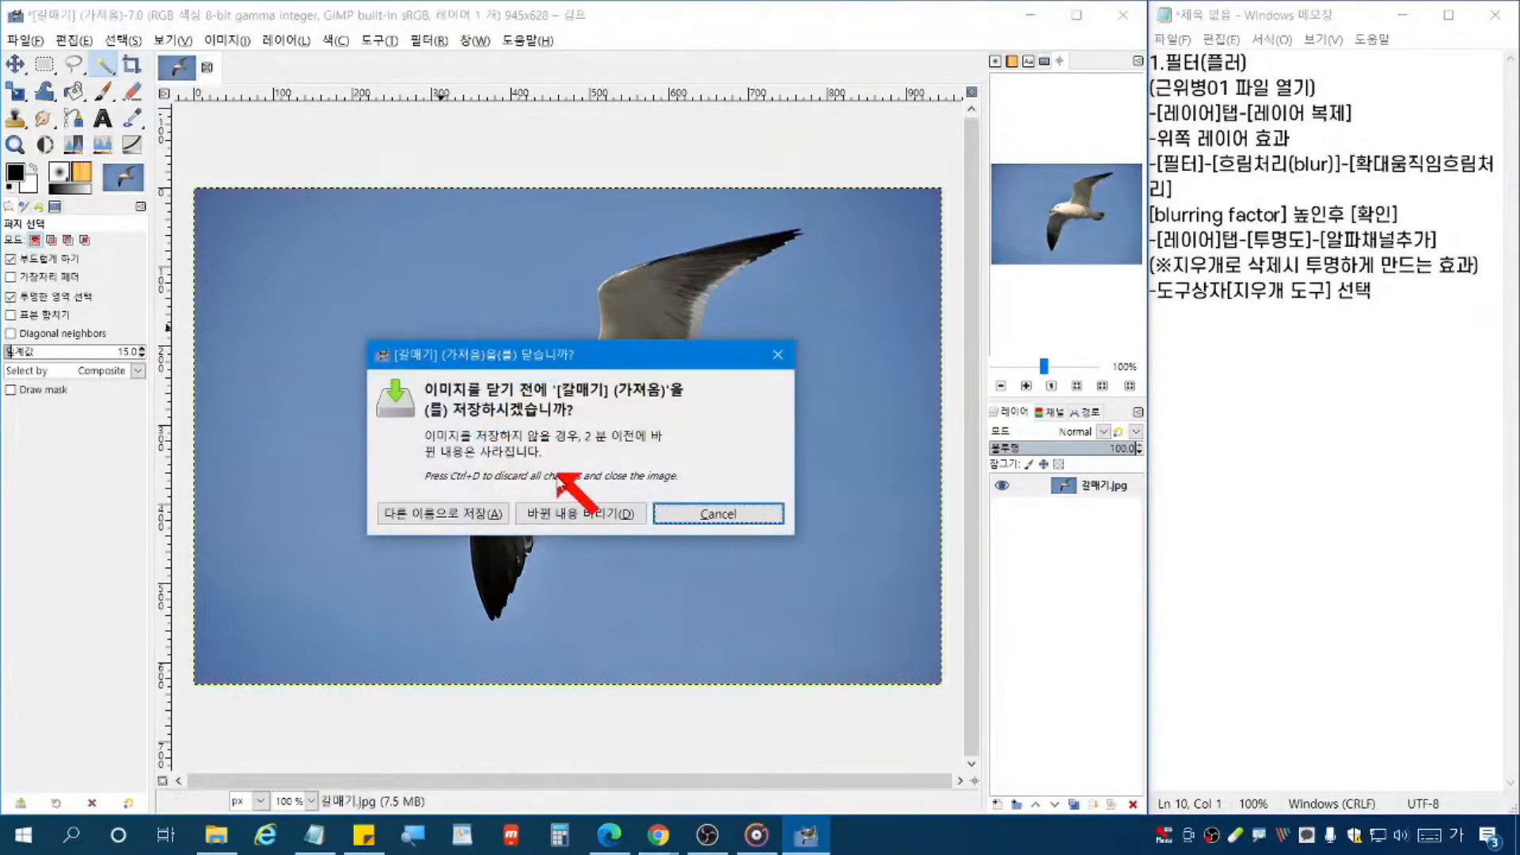
left_click(582, 515)
key("ctrl+o")
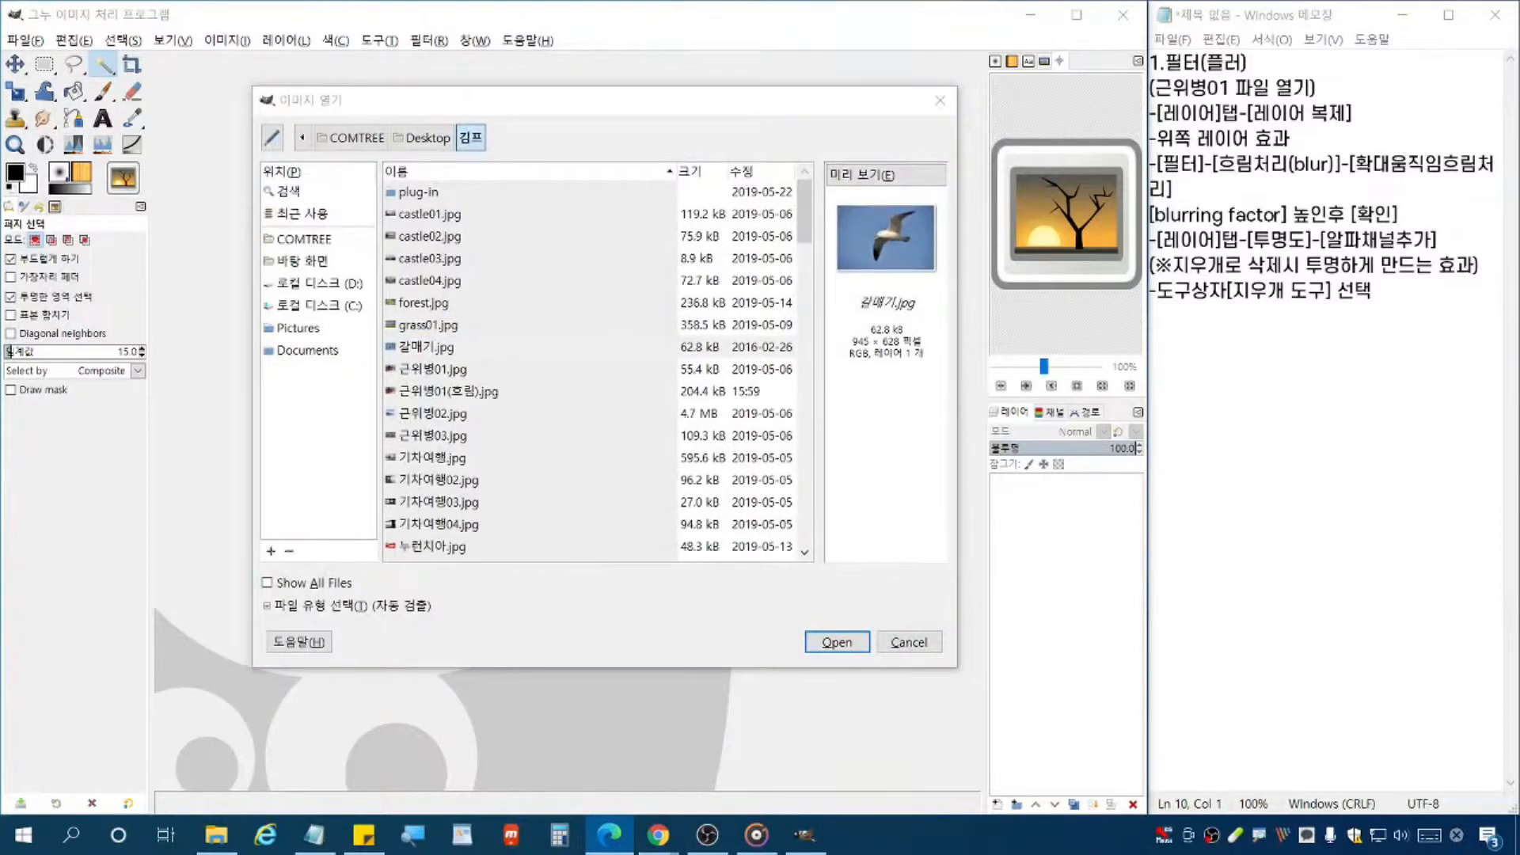
left_click(536, 434)
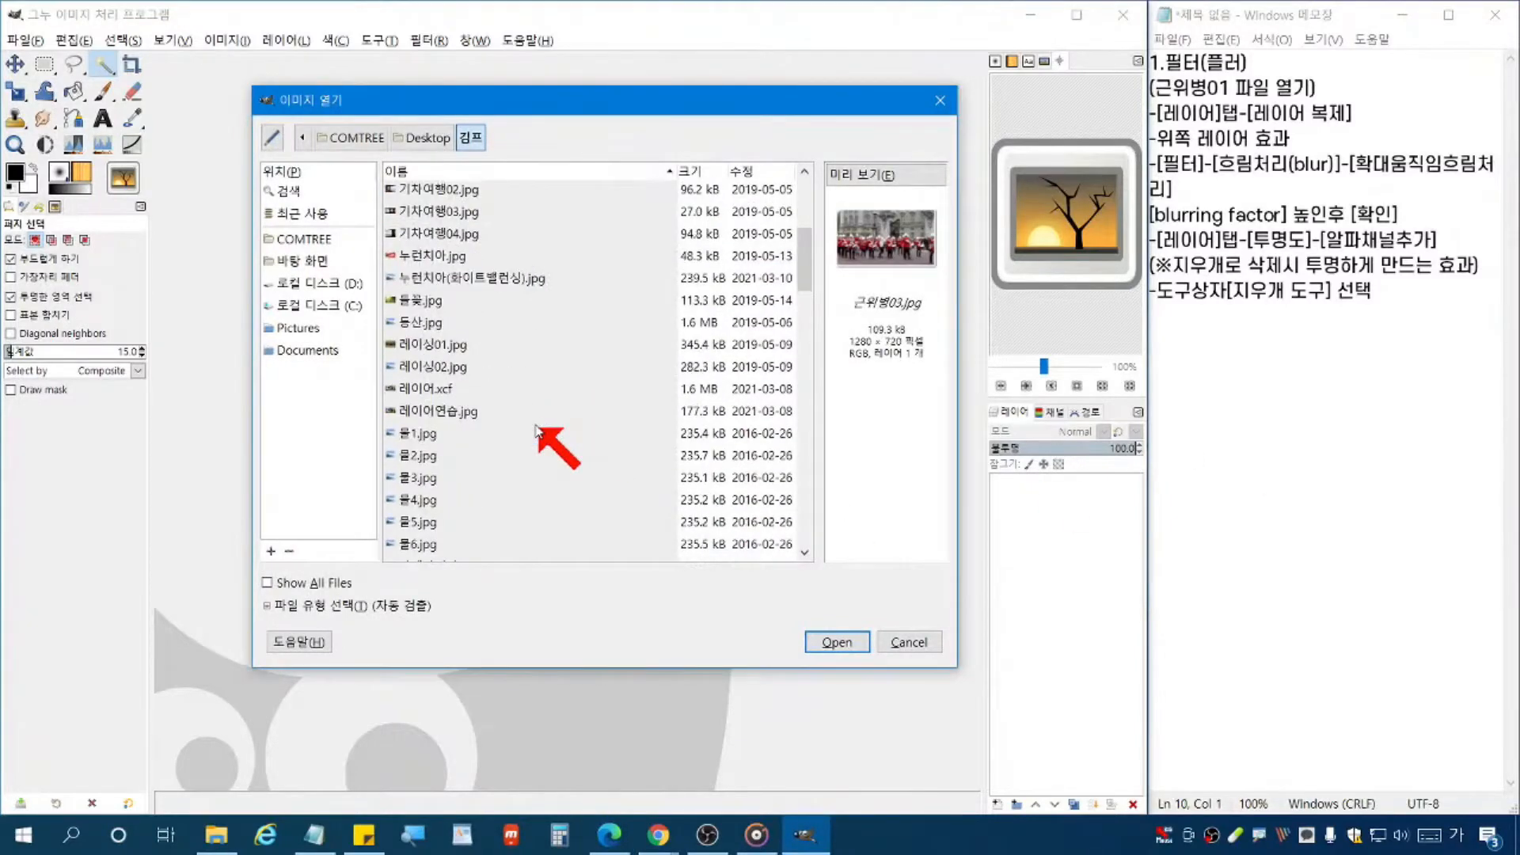
scroll(506, 436, "down", 1)
double_click(478, 447)
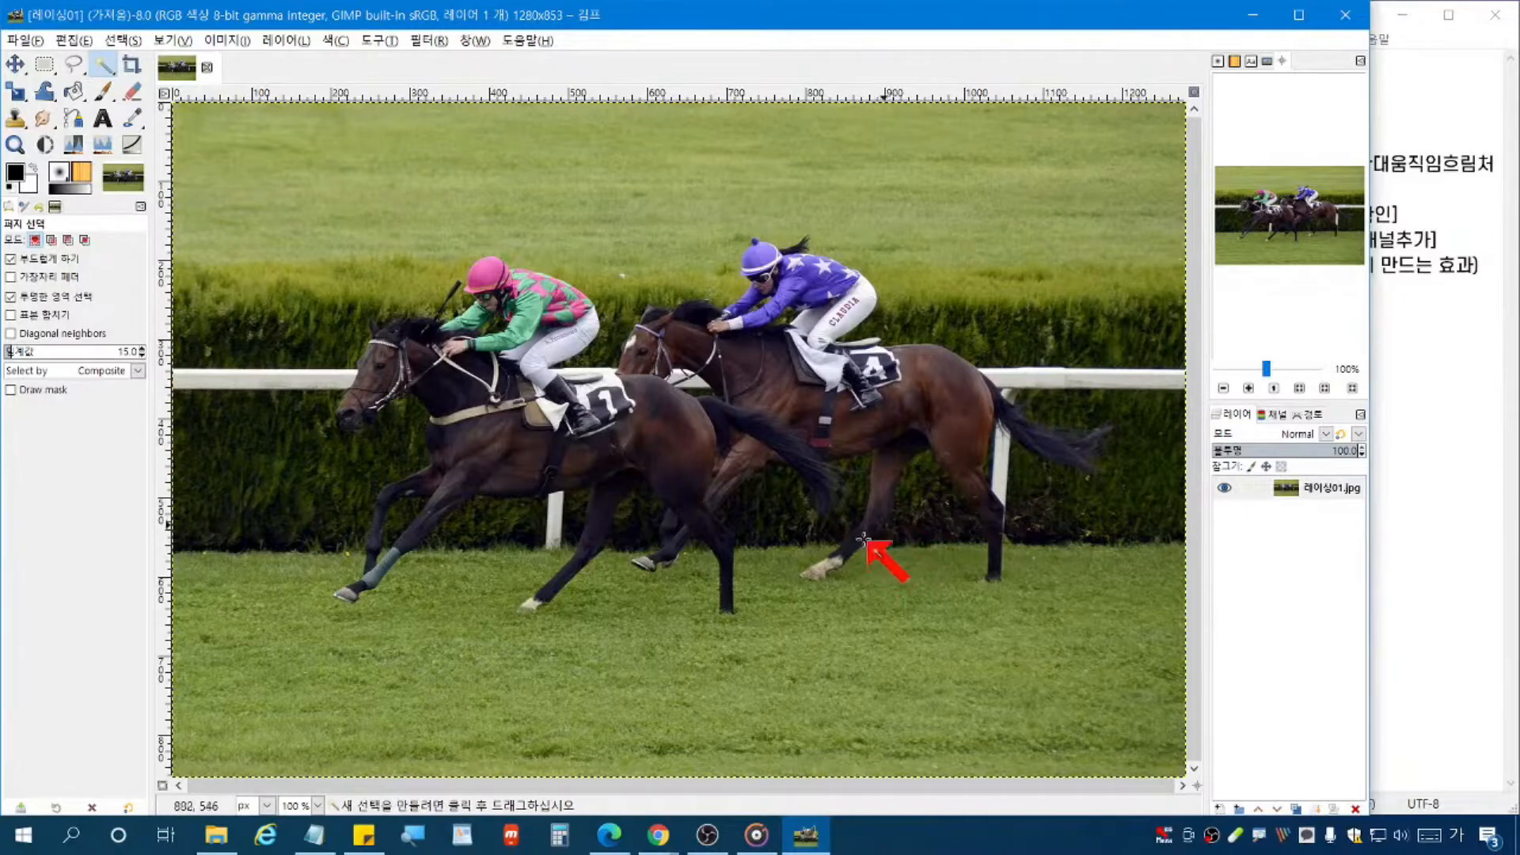
Step: Try to select the grass below the horses with Fuzzy Select, adding the area near the front horse's hind legs
left_click(885, 628)
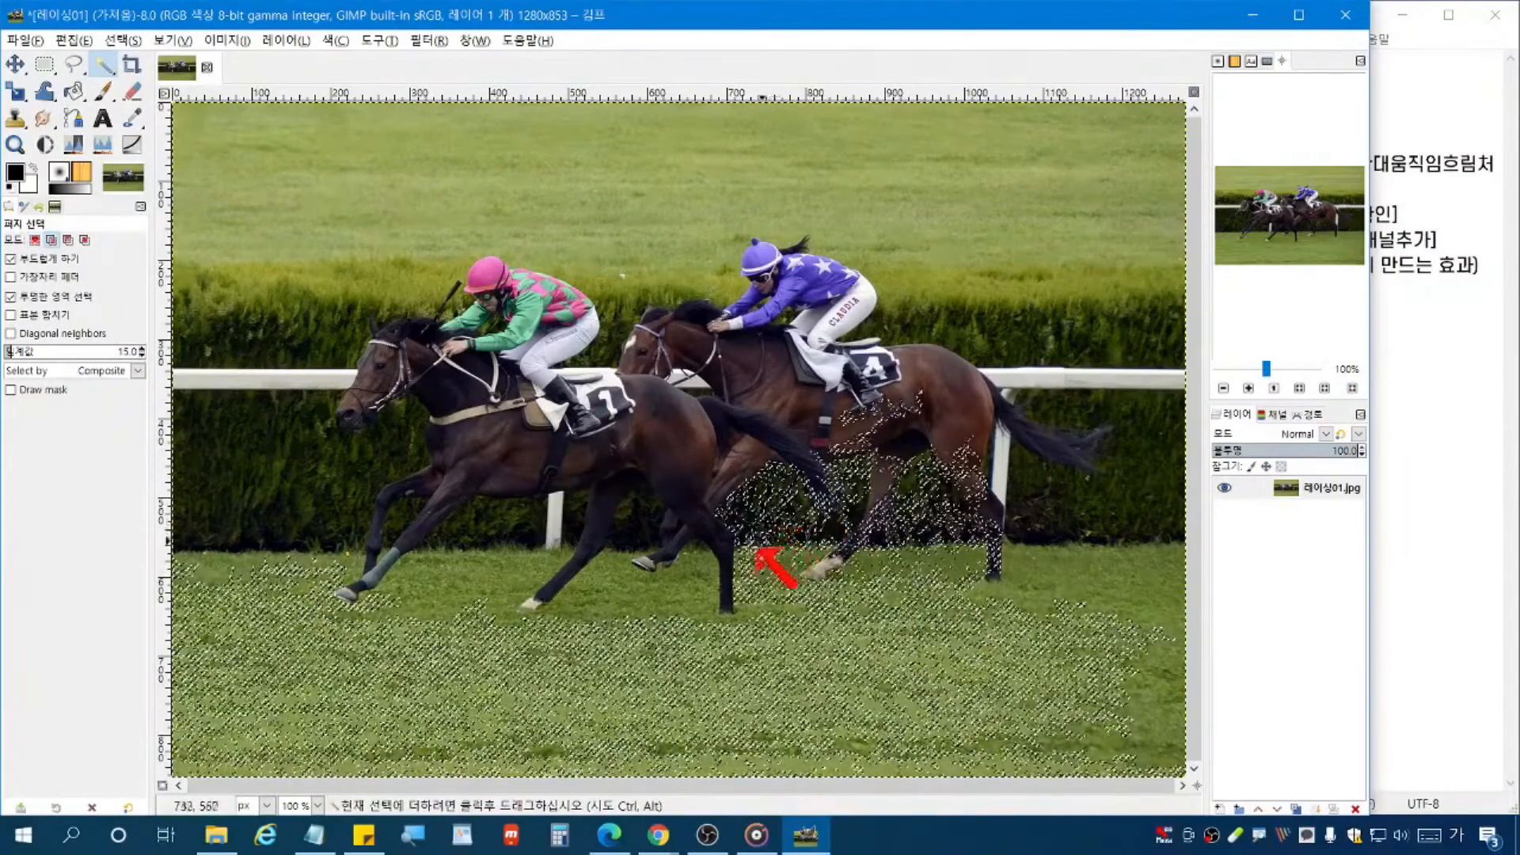
left_click(697, 558, "shift")
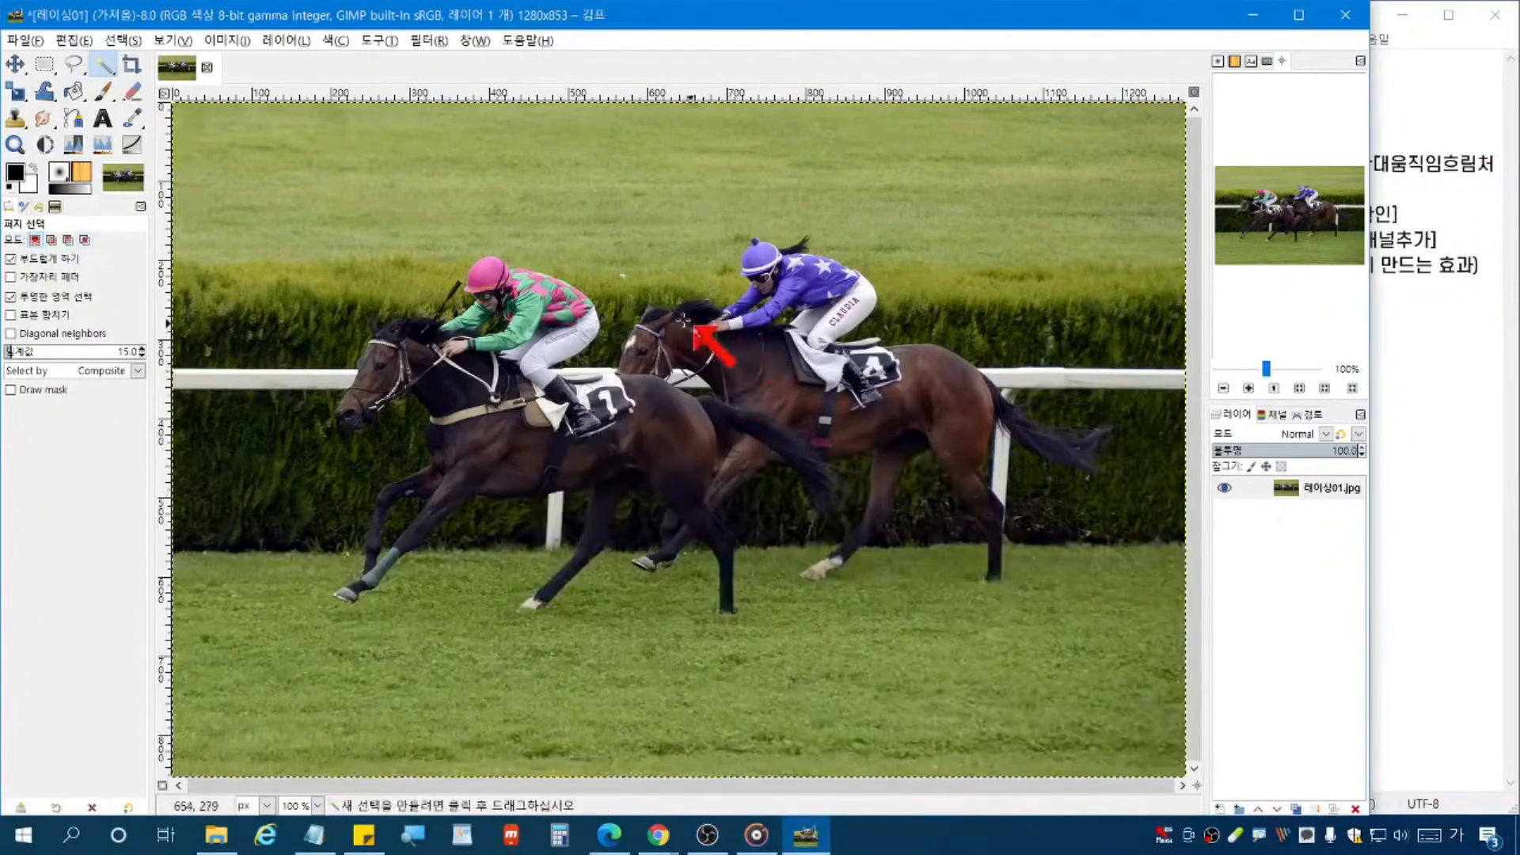
Step: Close the current image without saving its changes and open 레이싱01.jpg again from the 김프 folder
left_click(207, 68)
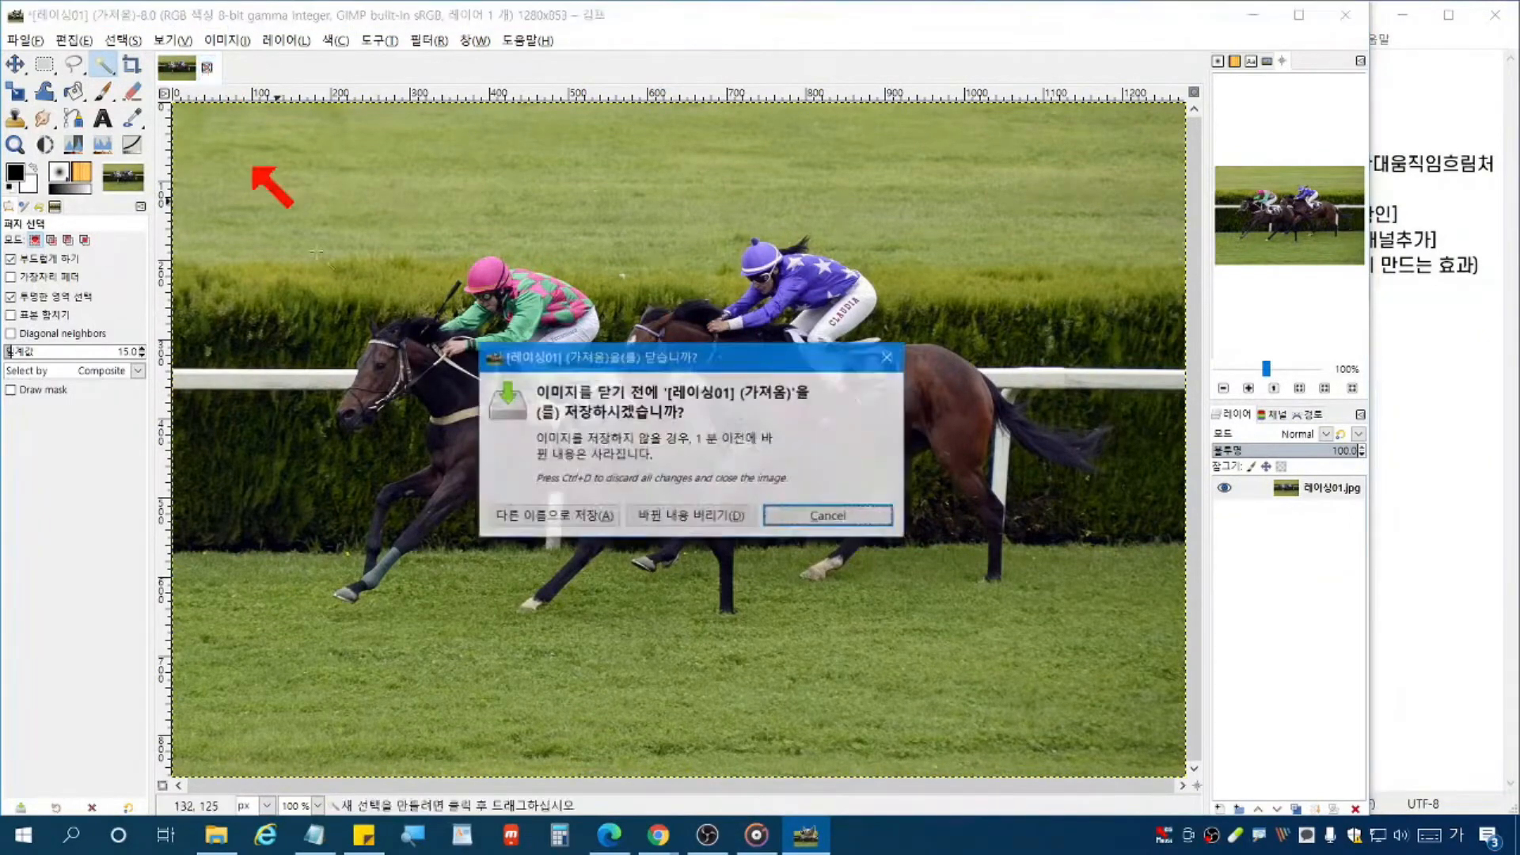
left_click(669, 609)
key("ctrl+o")
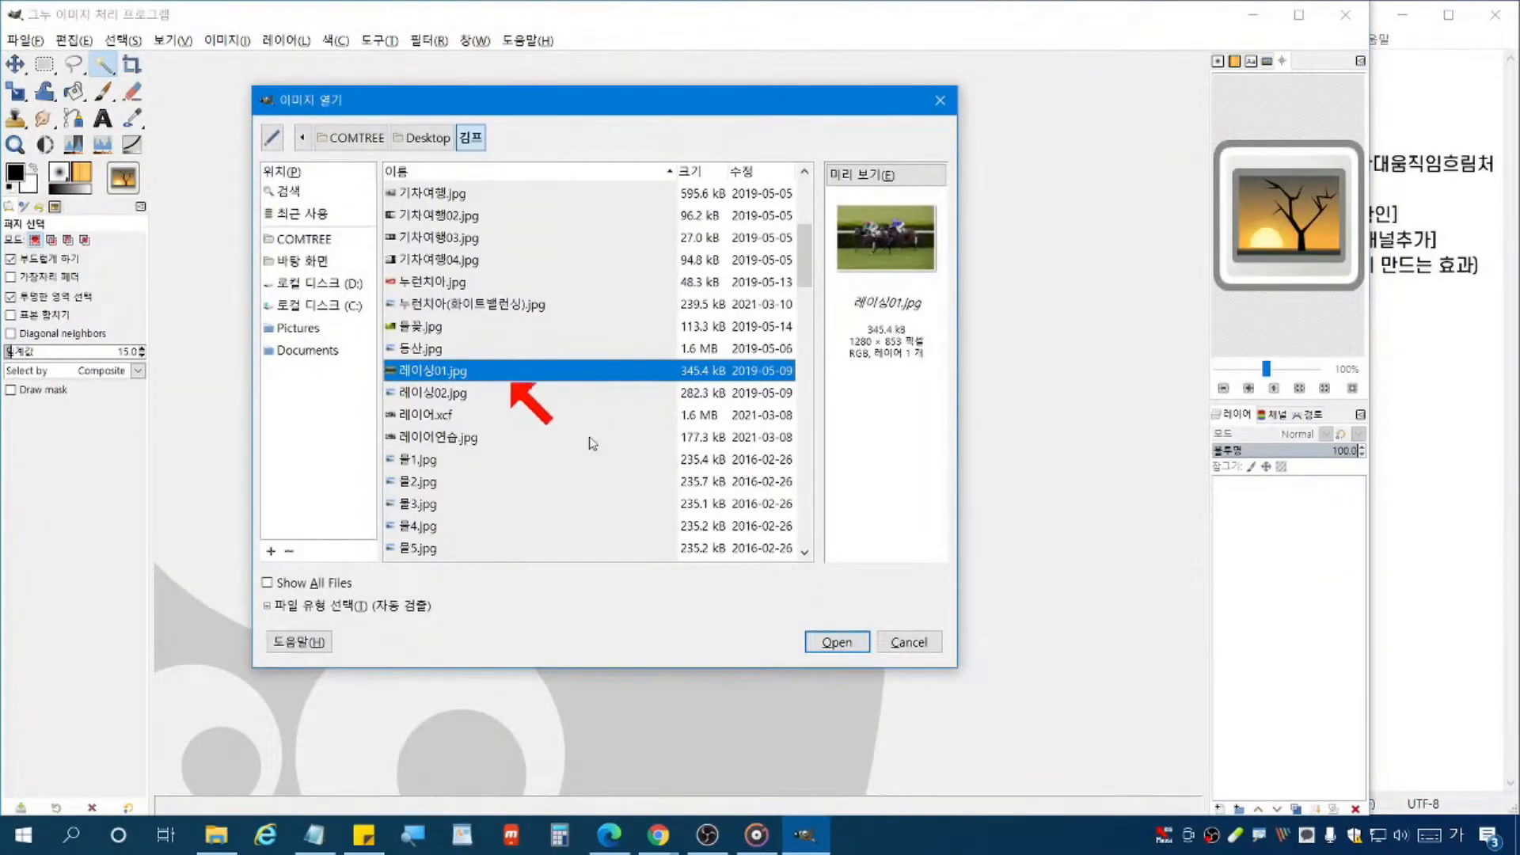
left_click(909, 642)
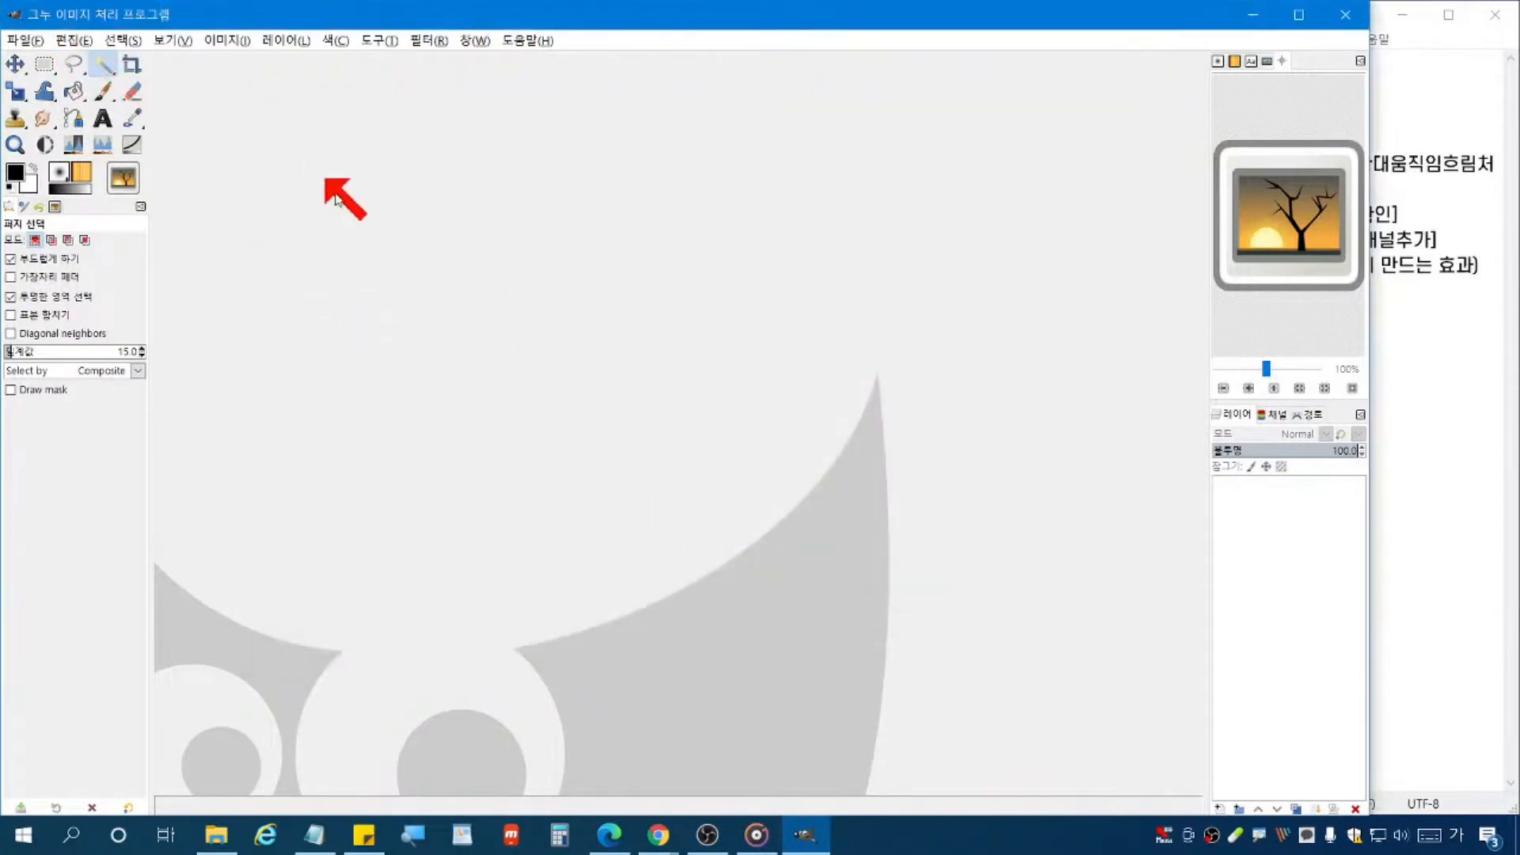
double_click(455, 252)
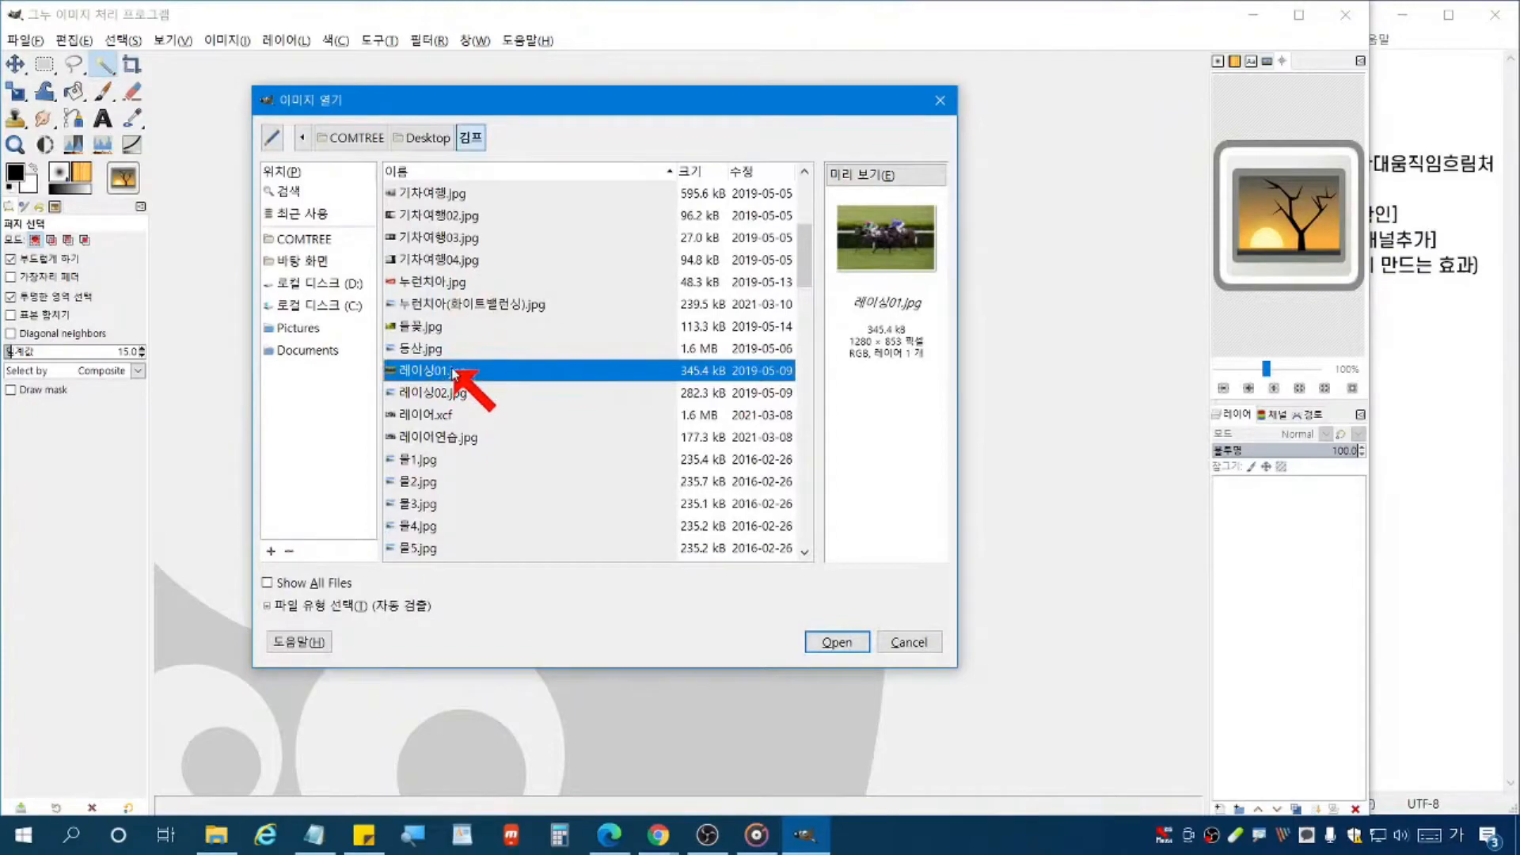
double_click(455, 372)
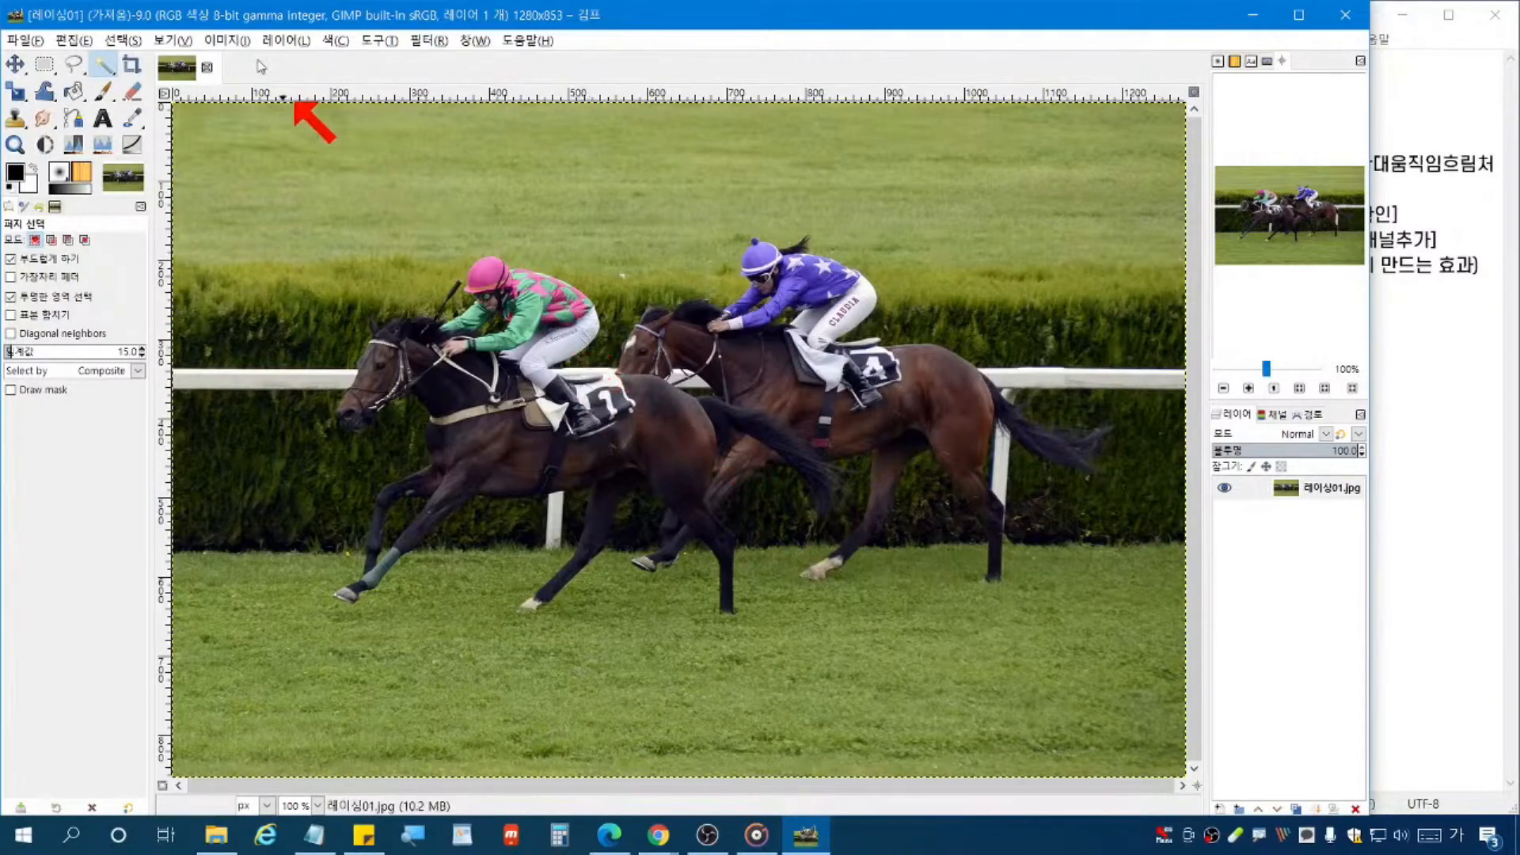
Step: Duplicate the horse racing photo layer and select the upper copy
left_click(288, 40)
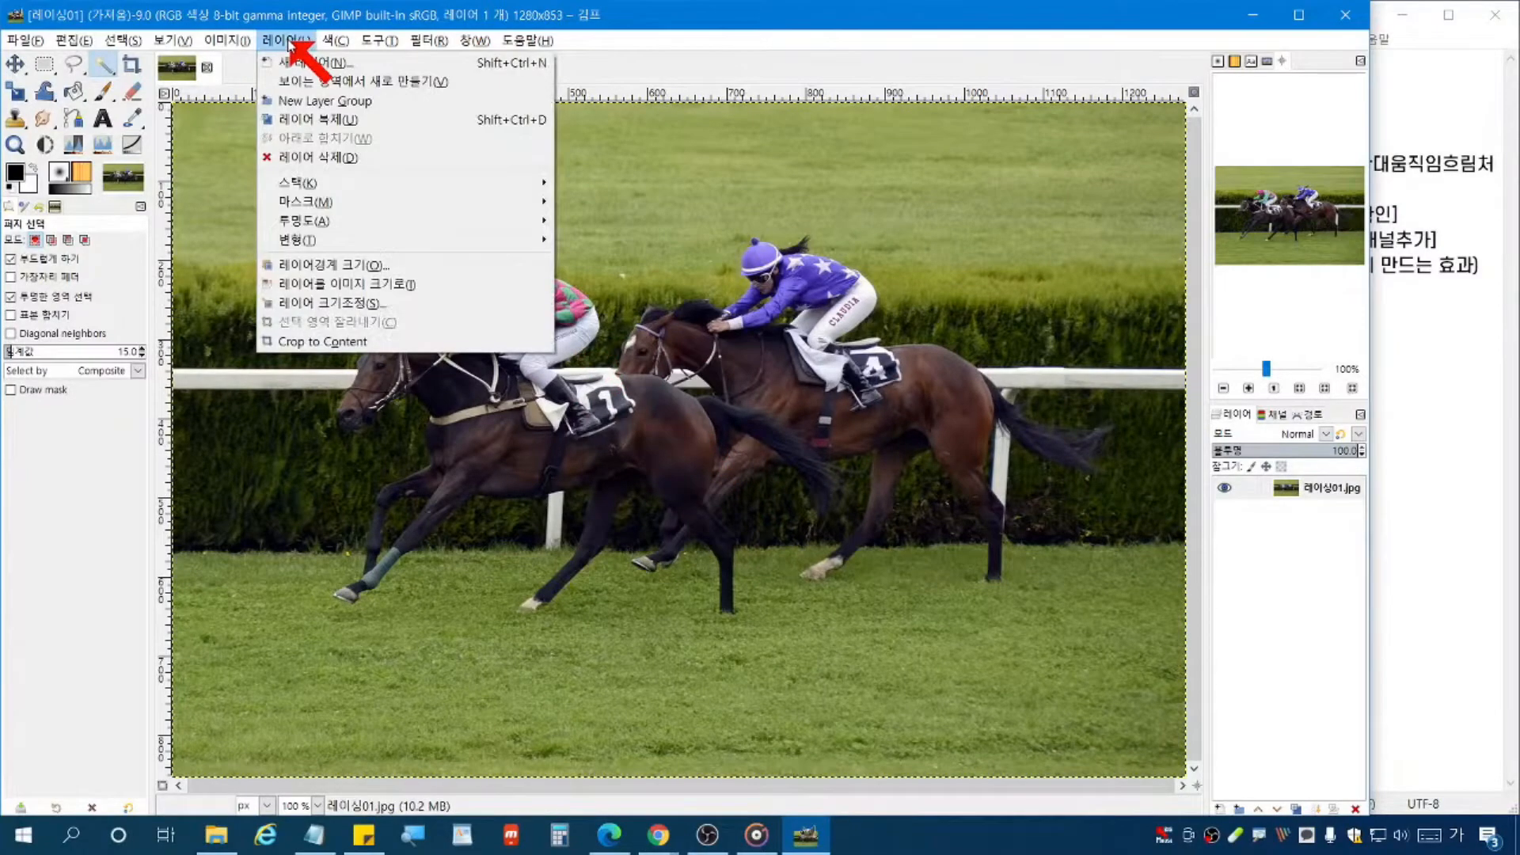
left_click(327, 116)
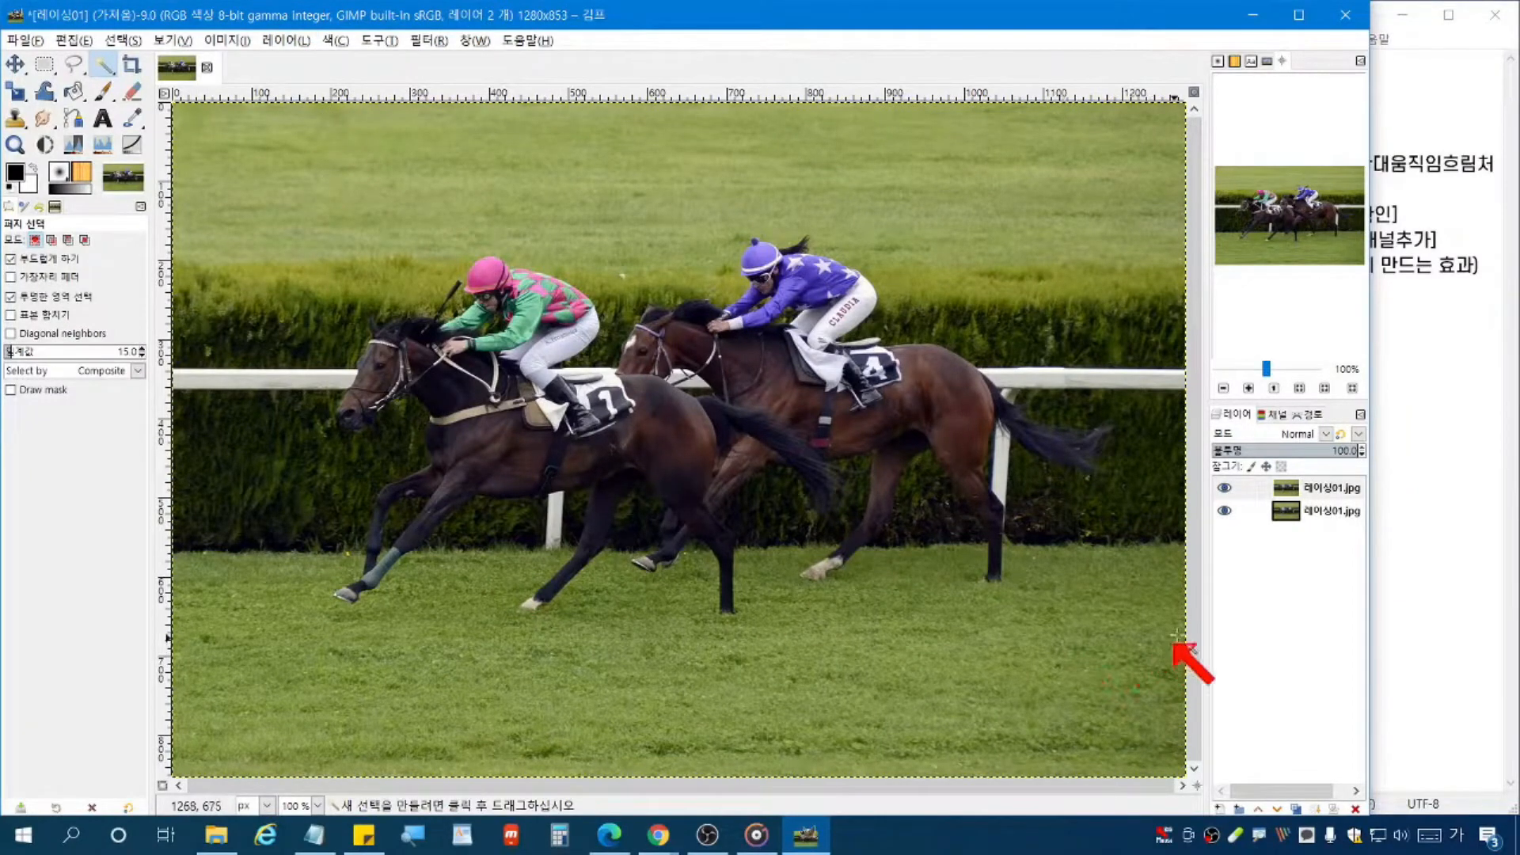
left_click(1264, 492)
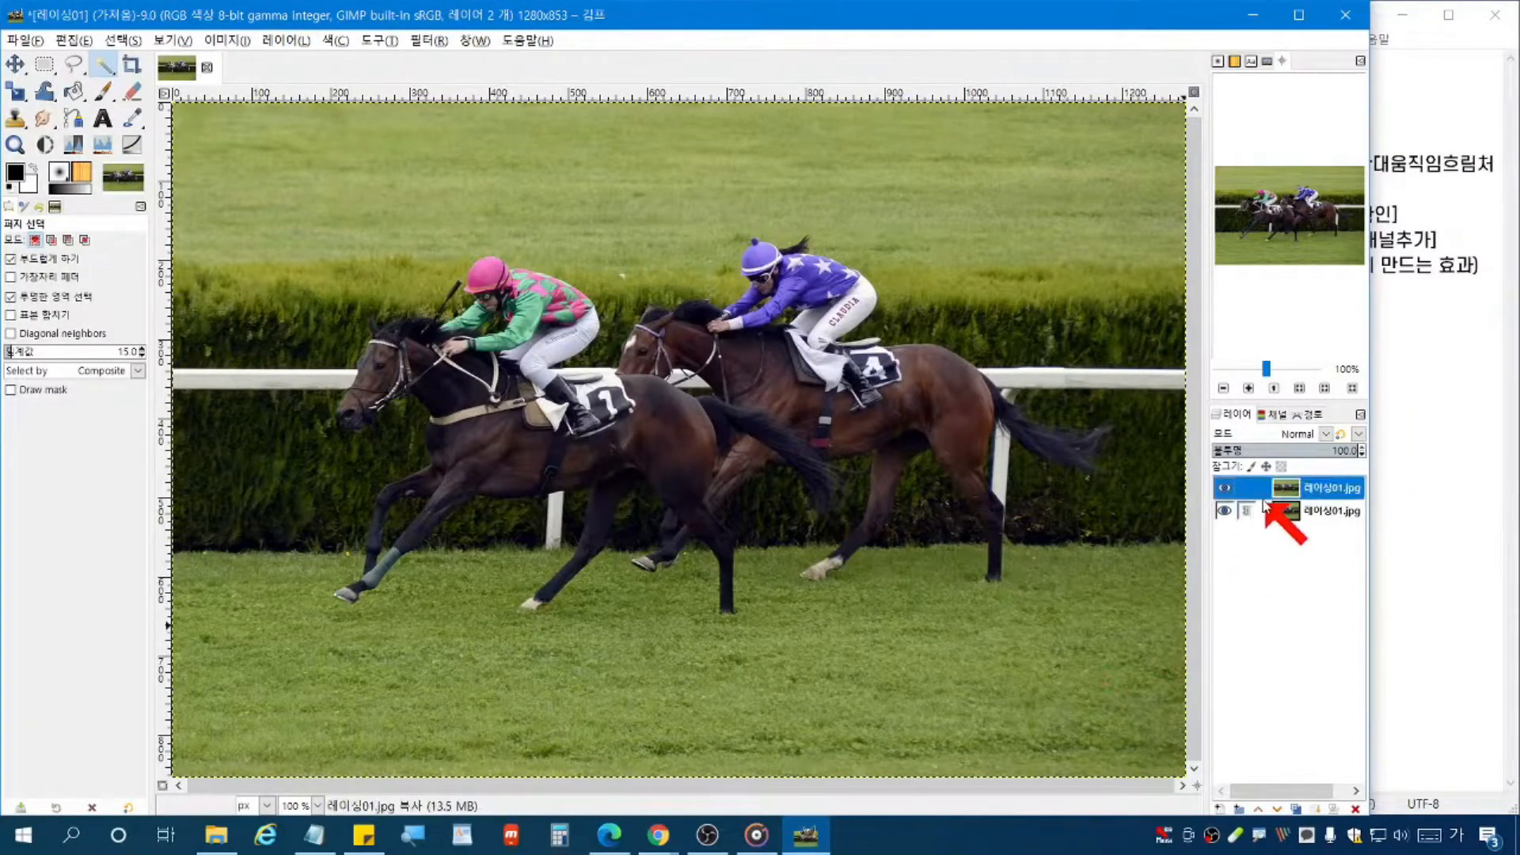
left_click(1280, 511)
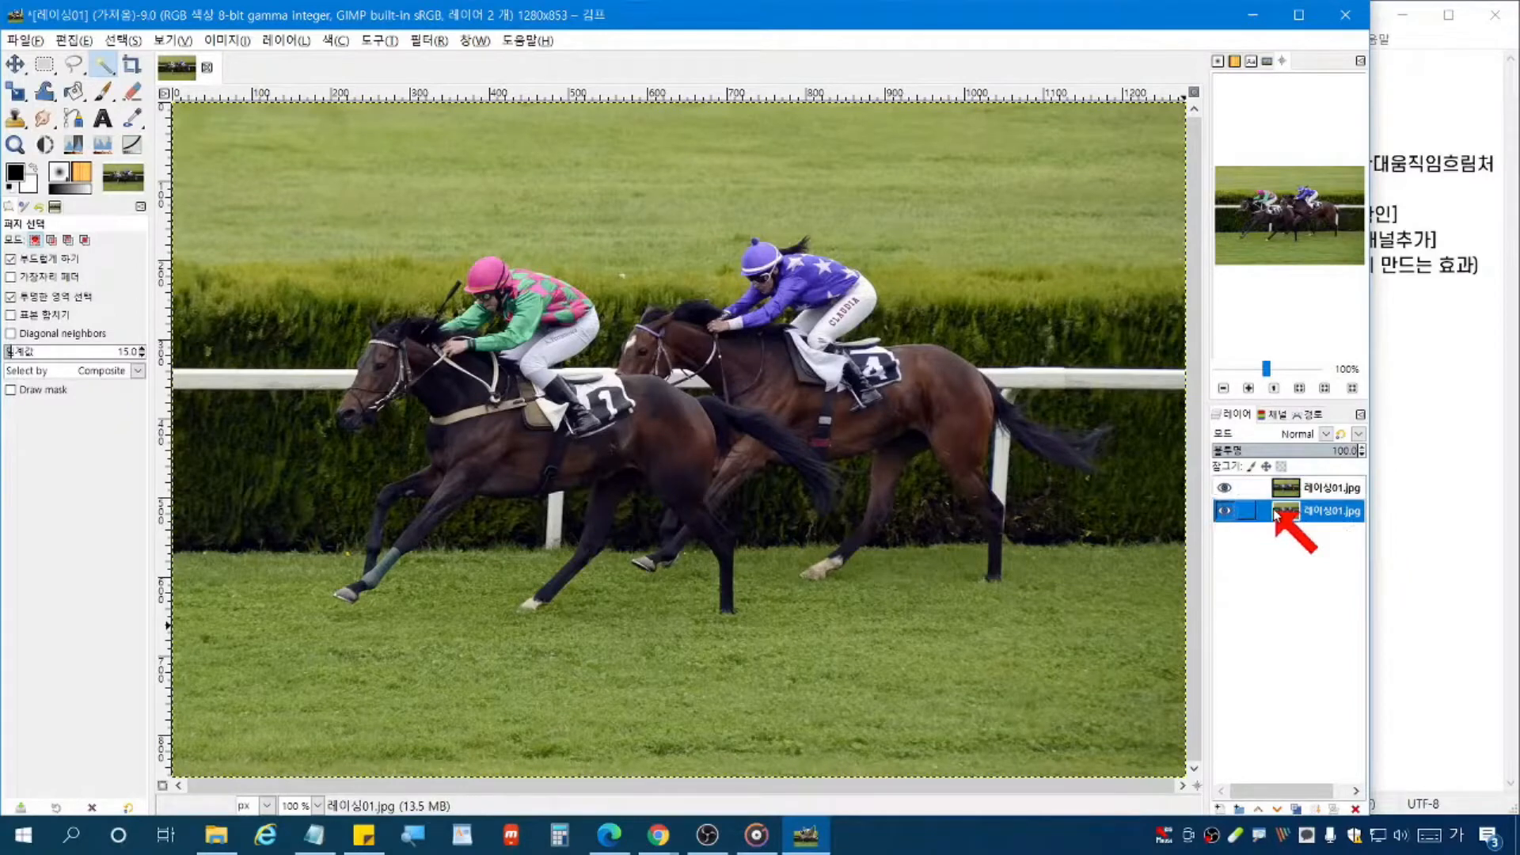
left_click(1281, 497)
left_click(1280, 512)
left_click(1281, 496)
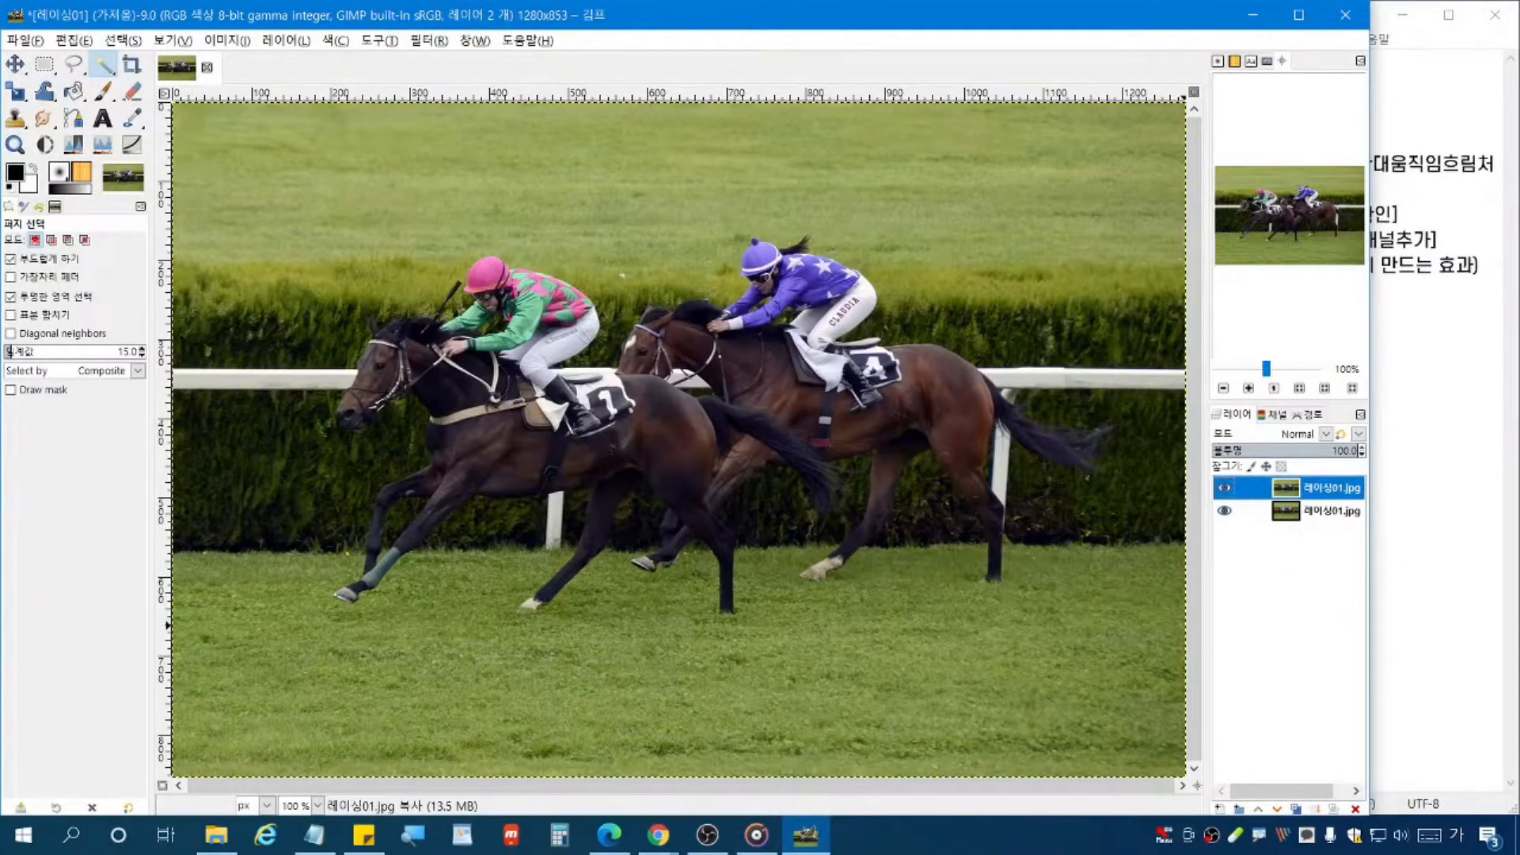
key("alt+Tab")
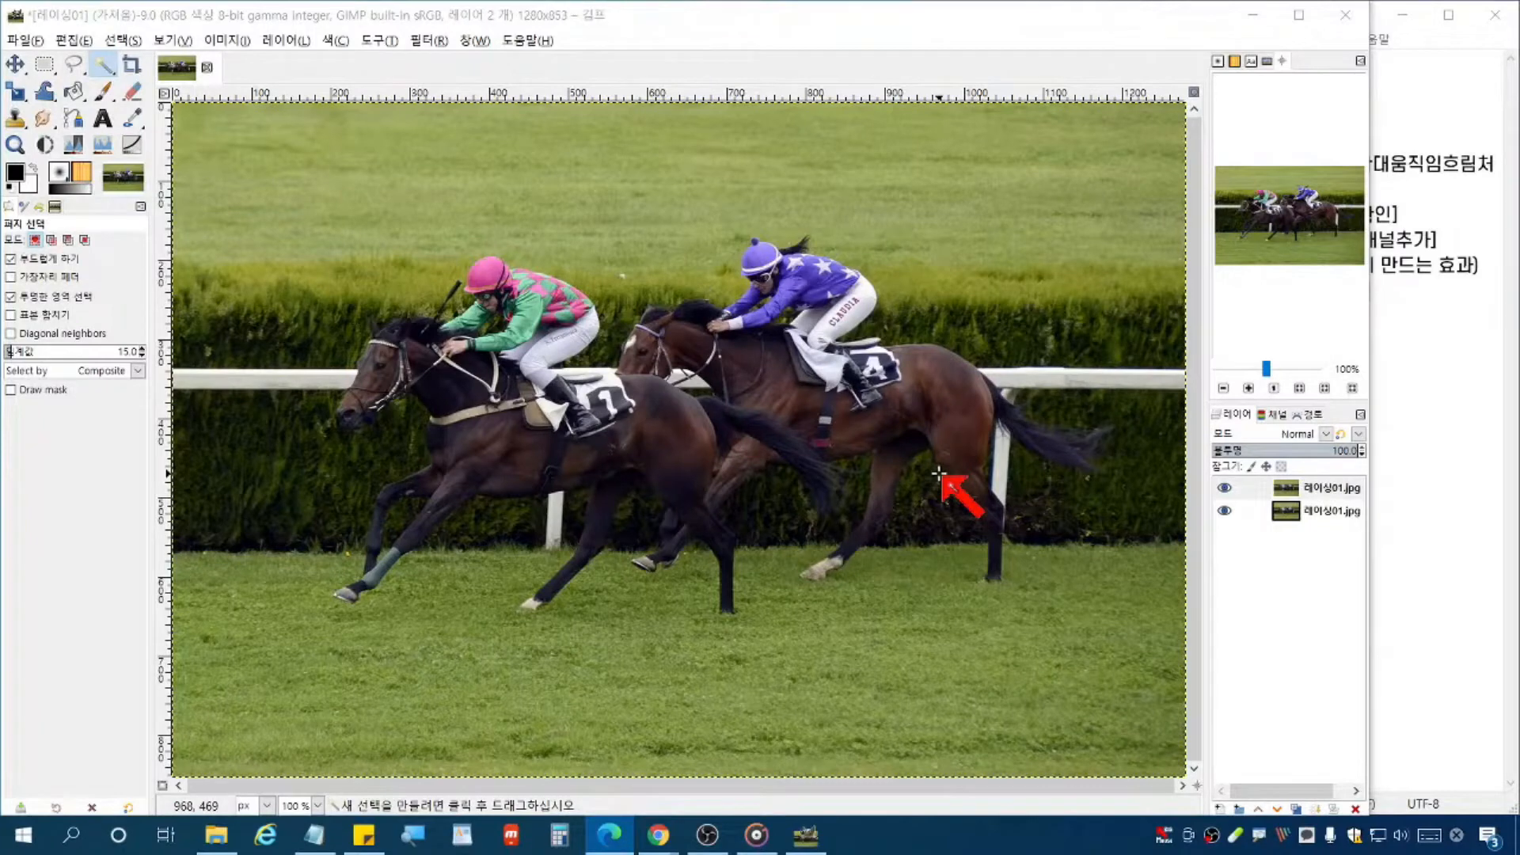
left_click(1317, 494)
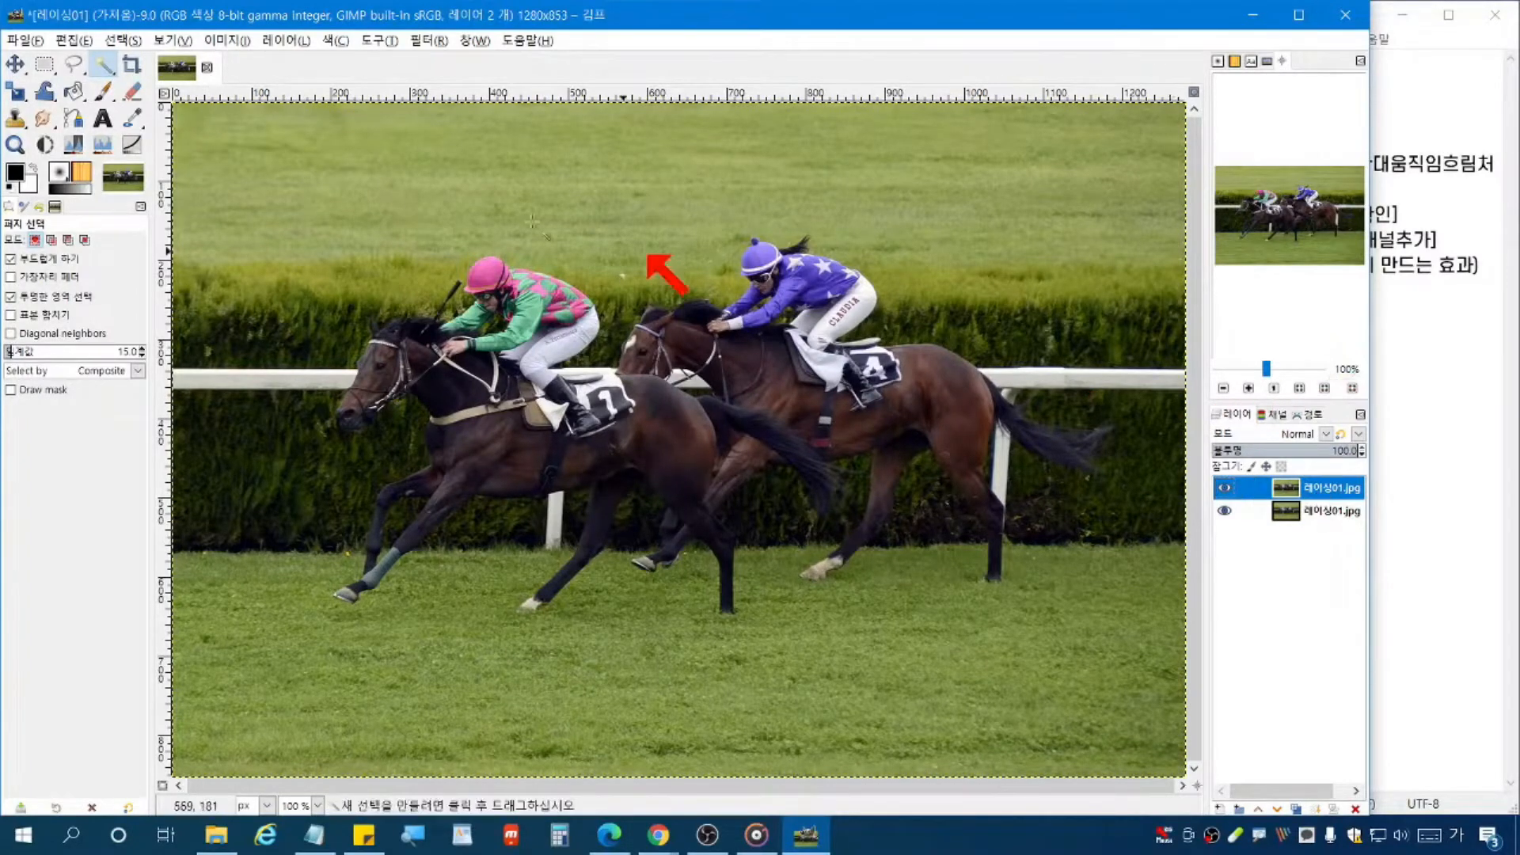
Step: Start a Linear Motion Blur on the upper layer and set its length to about 45.92
left_click(427, 47)
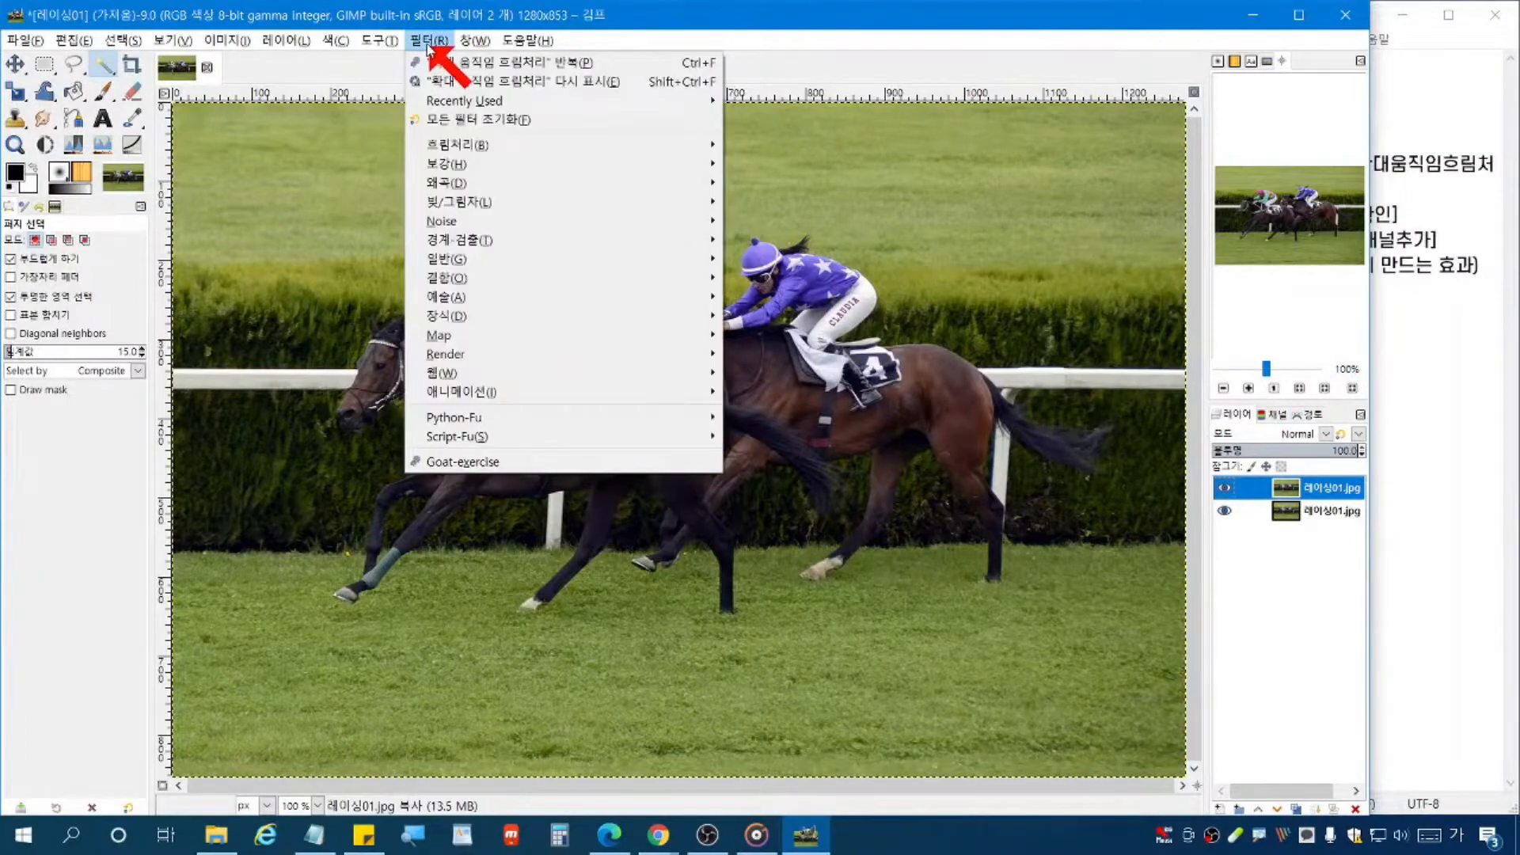
mouse_move(485, 145)
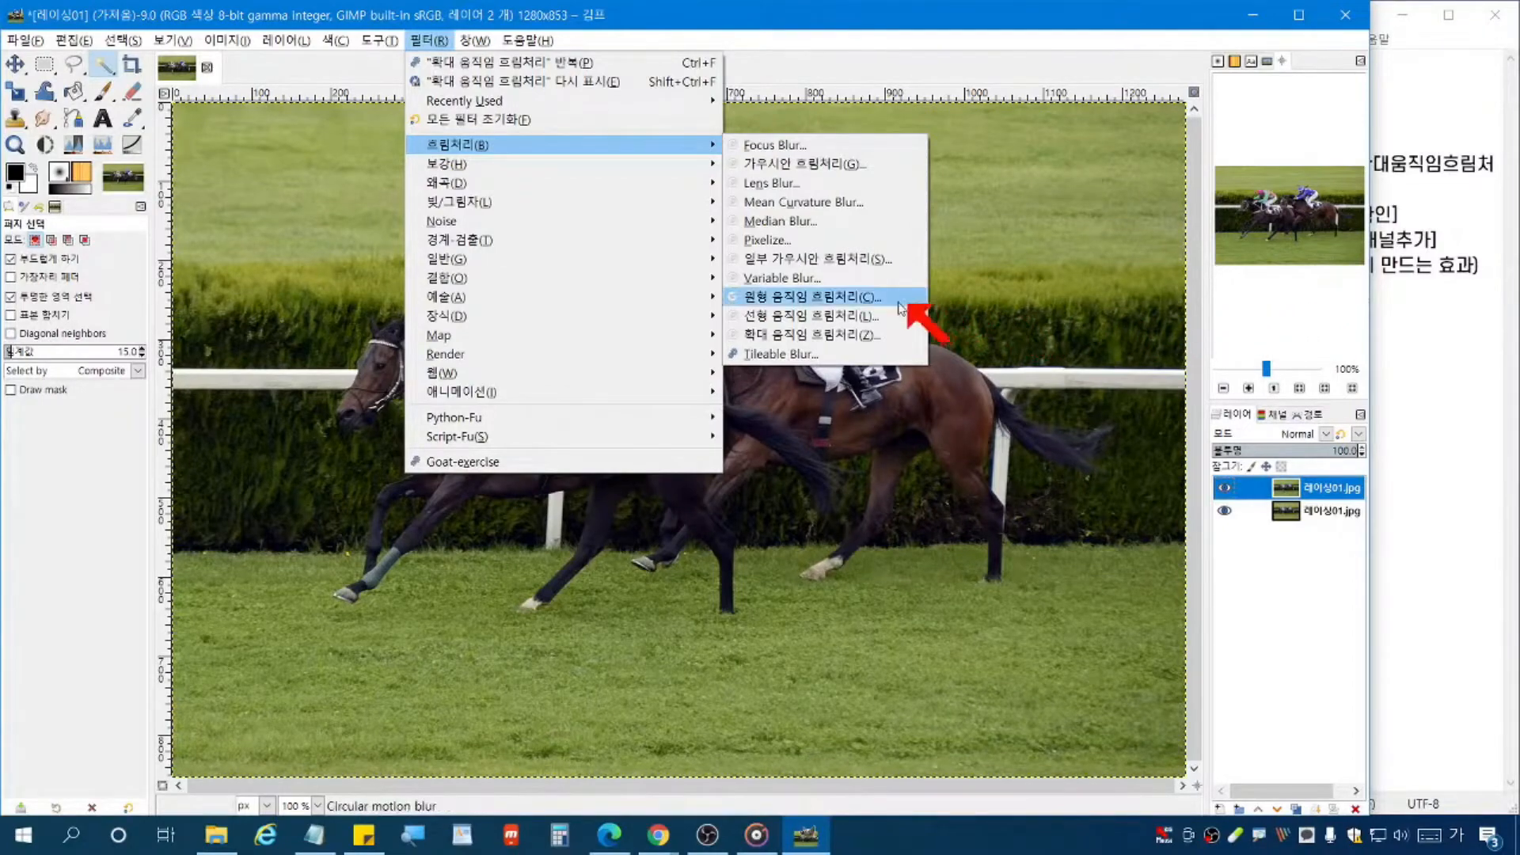
left_click(841, 316)
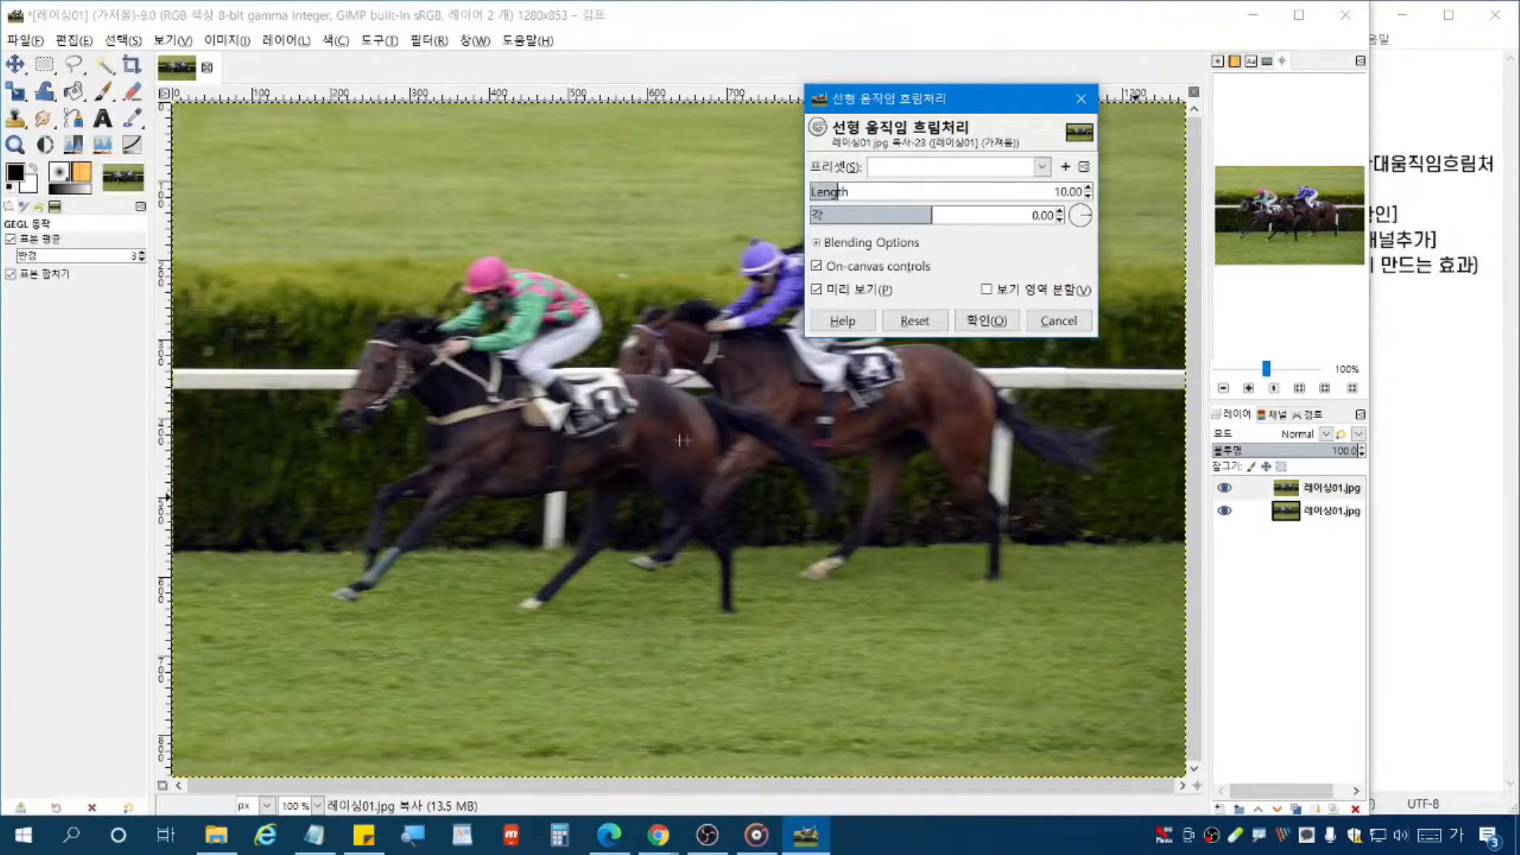
left_click_drag(946, 98, 893, 150)
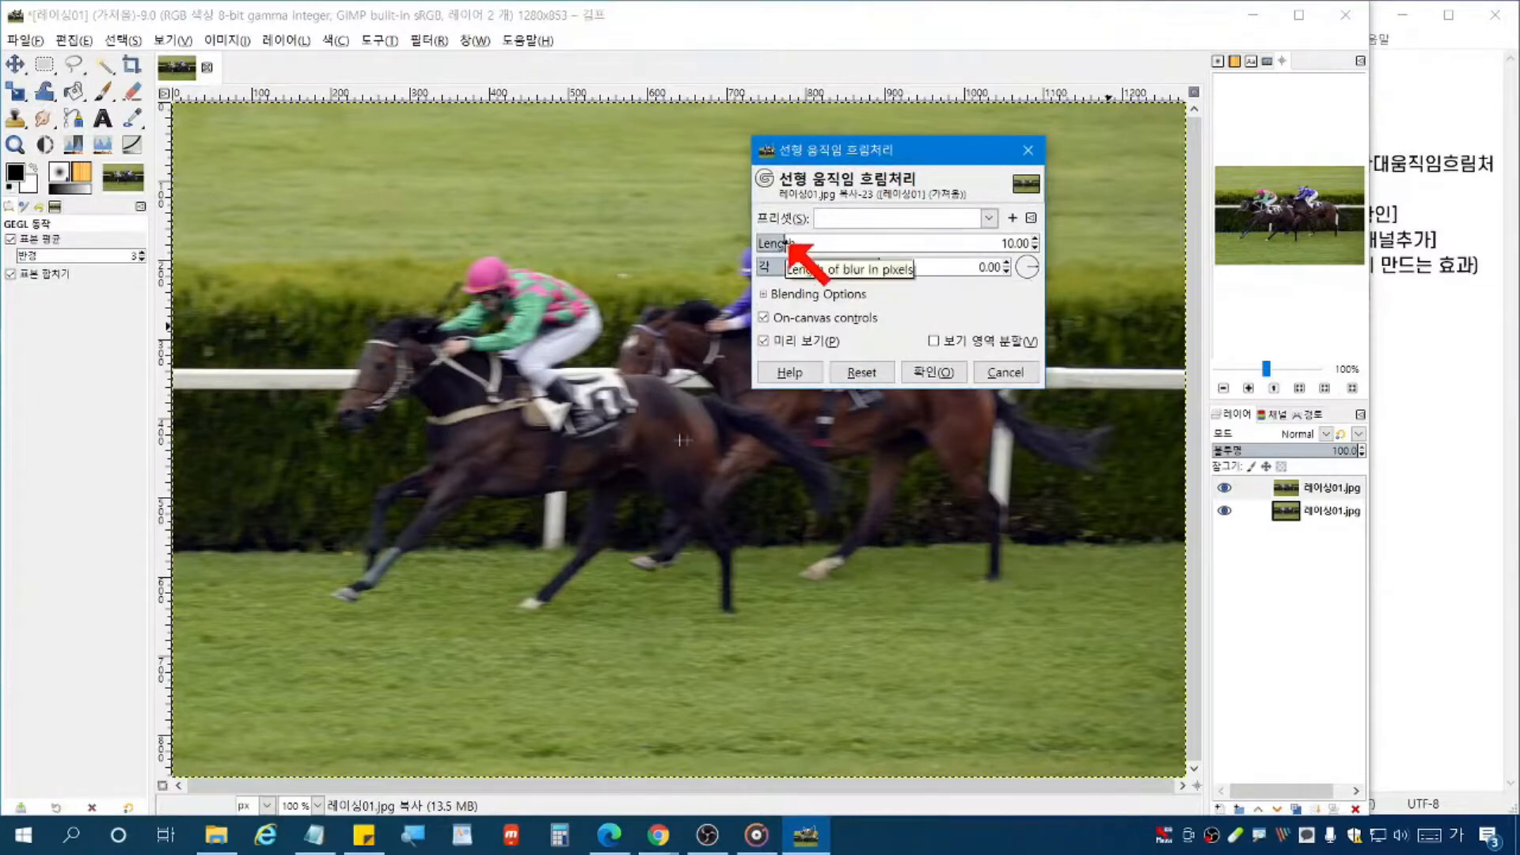
left_click_drag(784, 242, 841, 242)
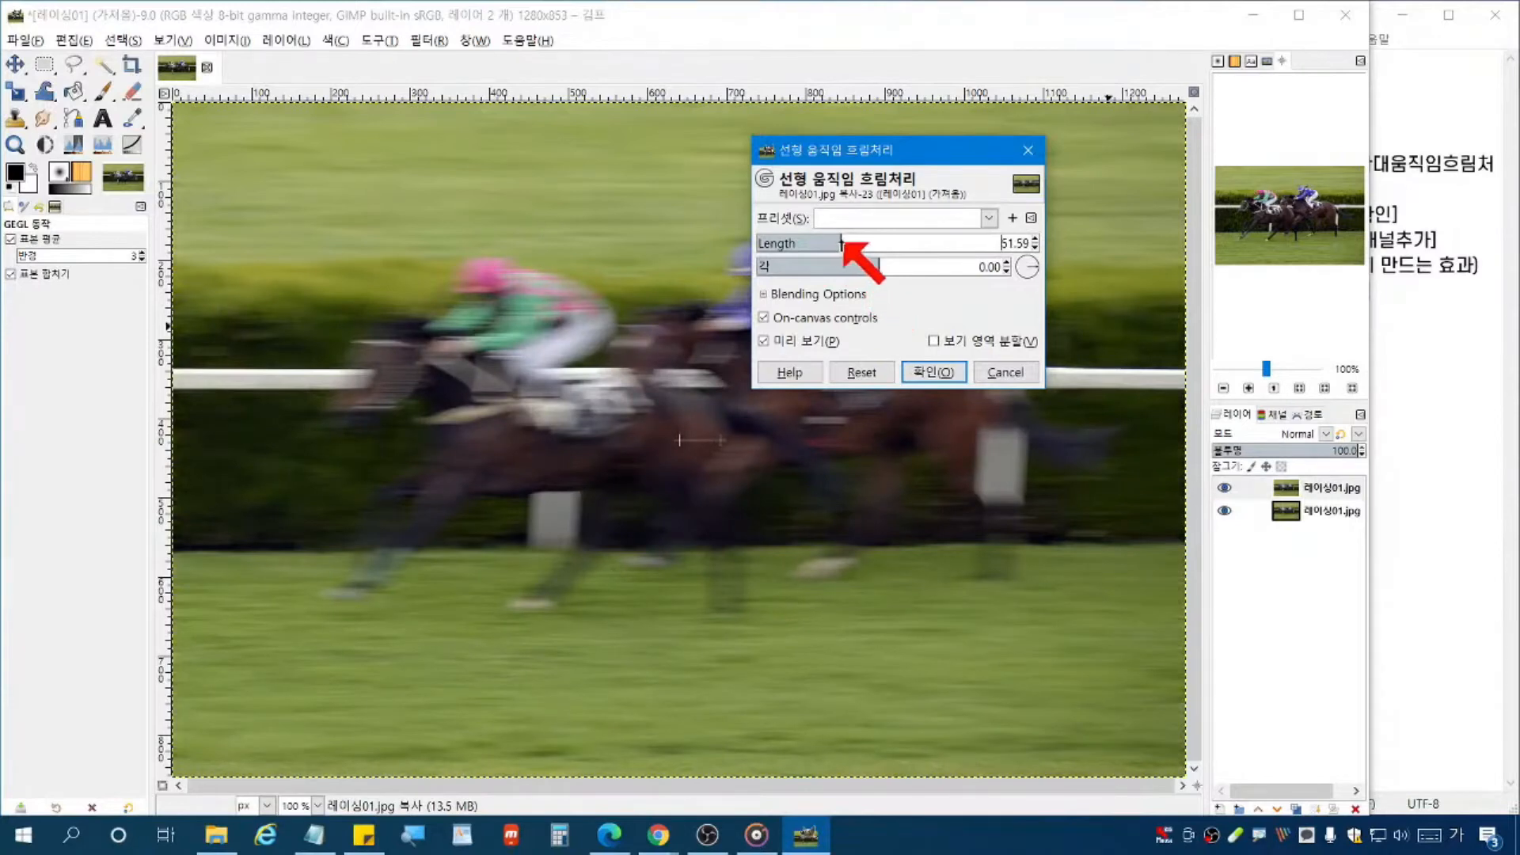
mouse_move(839, 242)
left_mouse_down()
mouse_move(811, 246)
mouse_move(812, 281)
mouse_move(801, 255)
mouse_move(897, 241)
mouse_move(894, 342)
mouse_move(899, 240)
mouse_move(805, 287)
mouse_move(828, 245)
left_mouse_up()
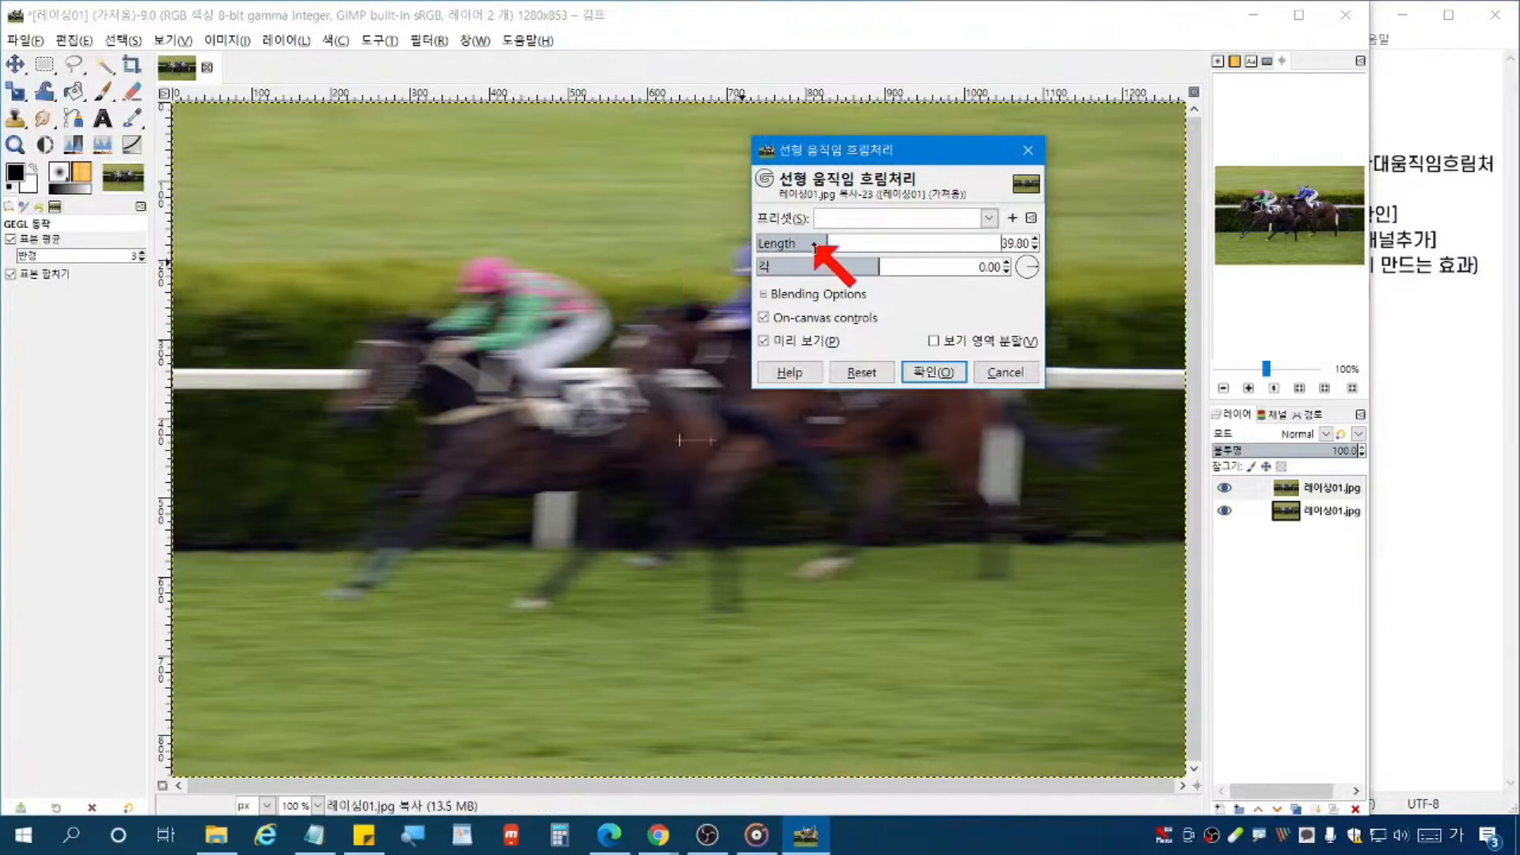
left_click_drag(828, 245, 835, 245)
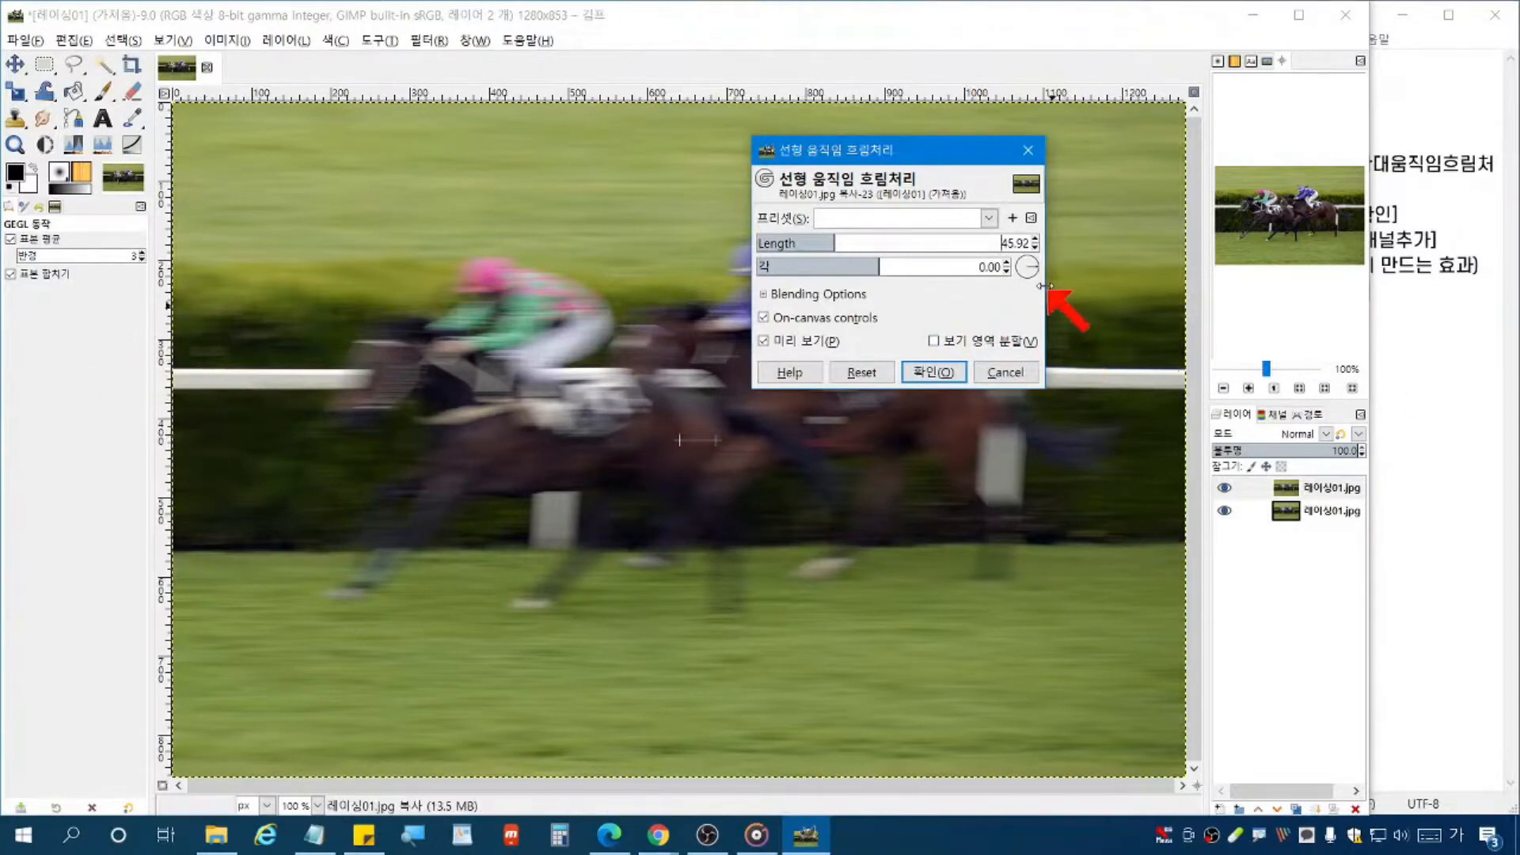
Step: Try different blur angles, including about 88.64, and set the angle back to 0
left_click_drag(1039, 273, 1026, 289)
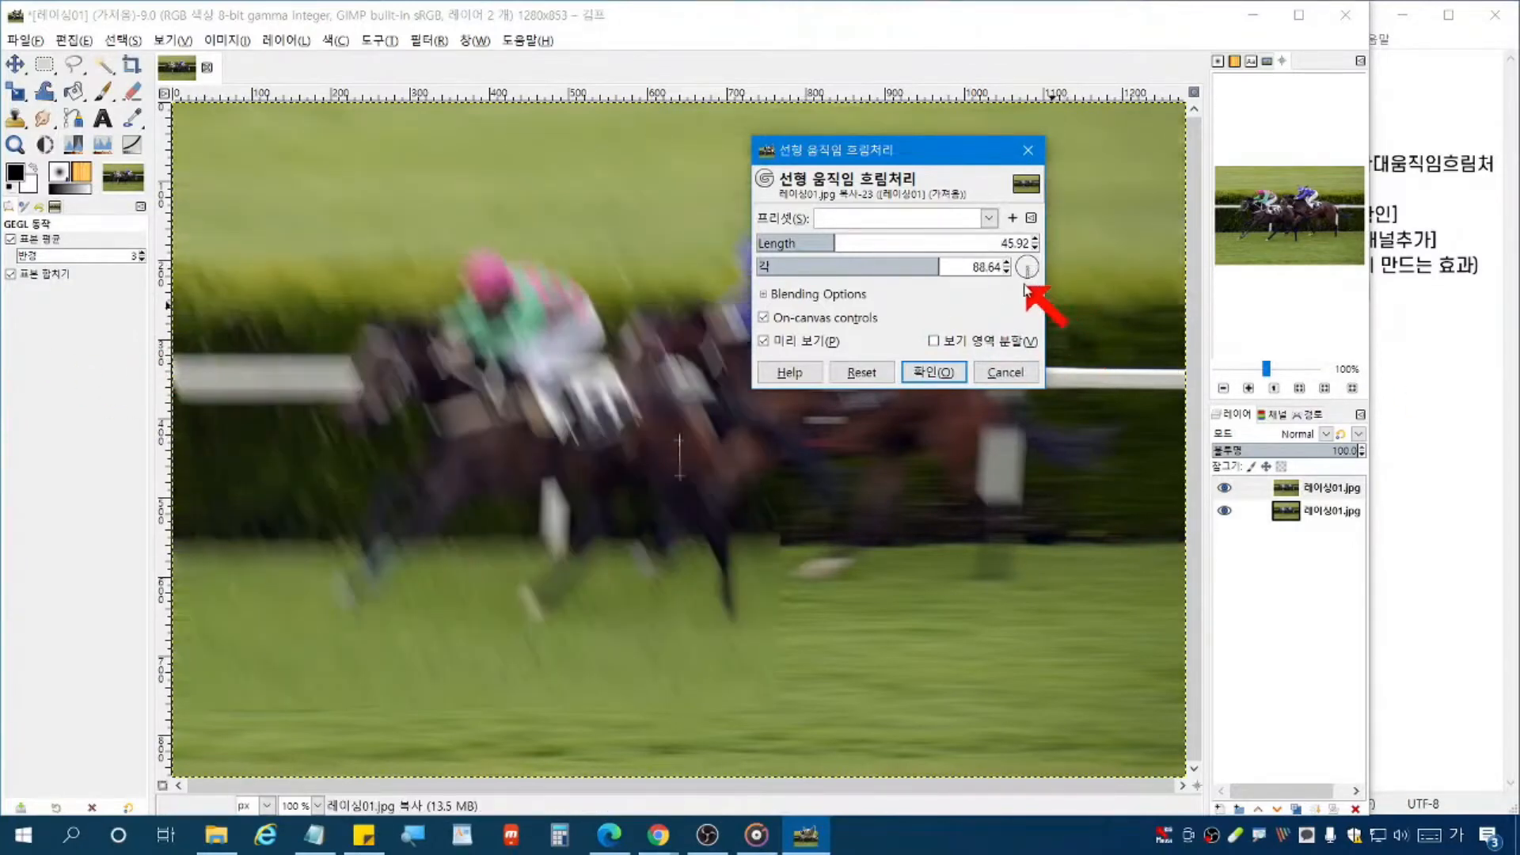
left_click_drag(1003, 287, 1099, 277)
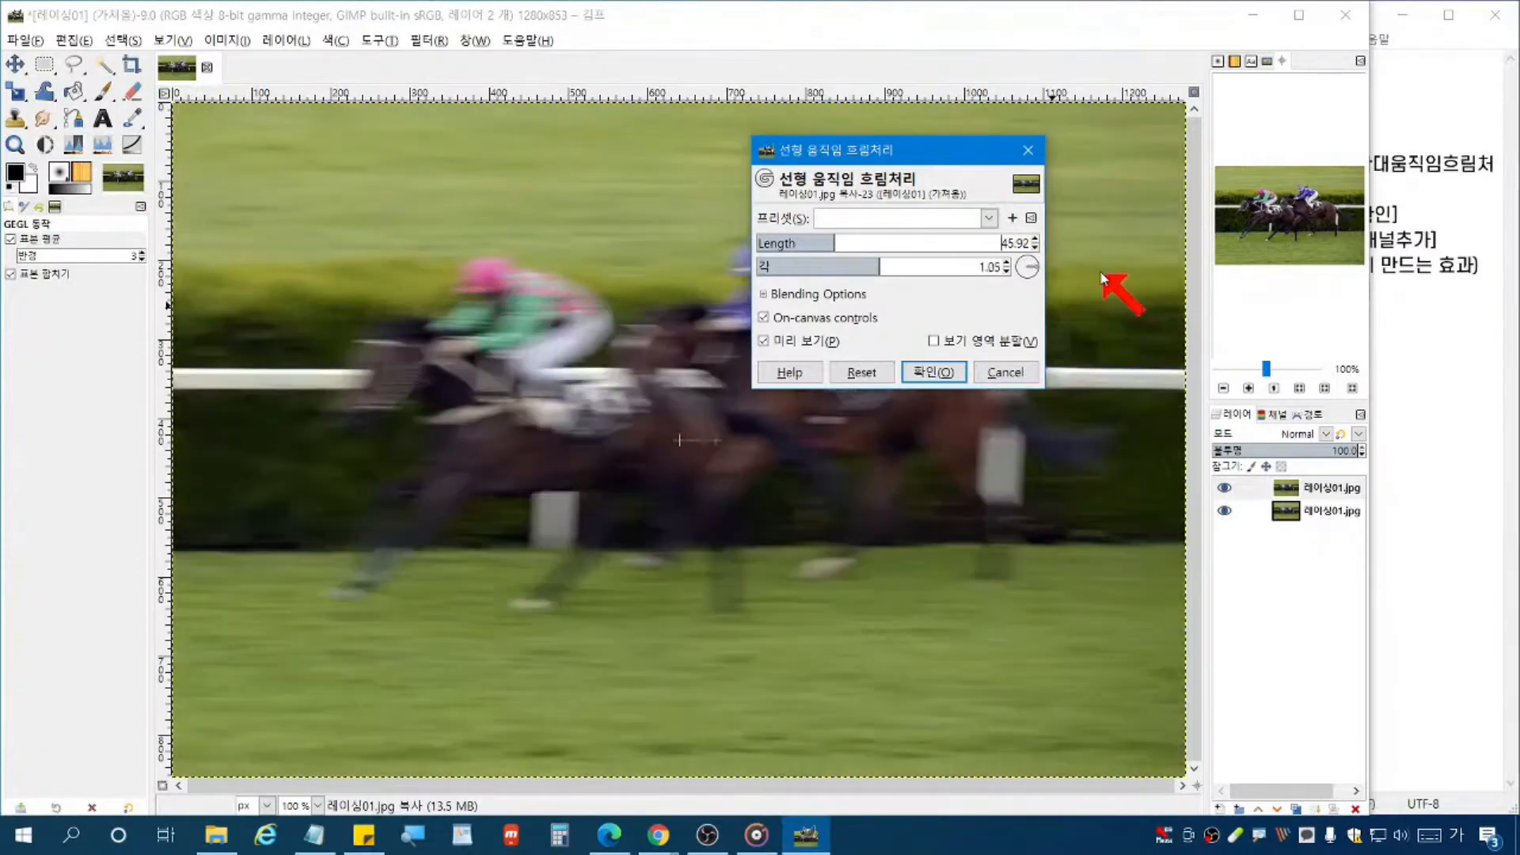
left_click(1006, 271)
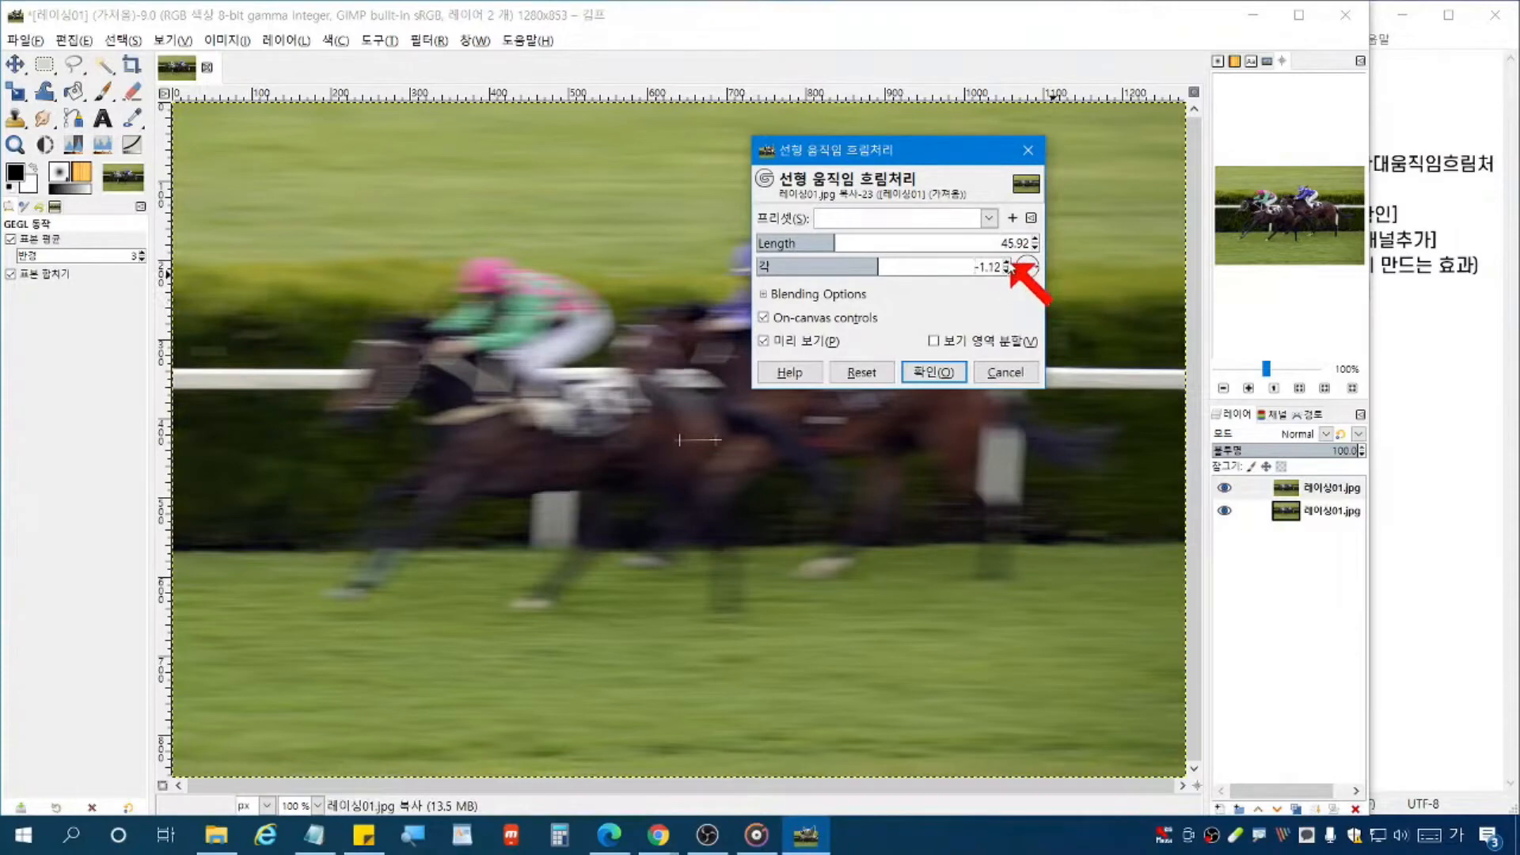
left_click_drag(979, 267, 1015, 265)
type("0")
key("Delete")
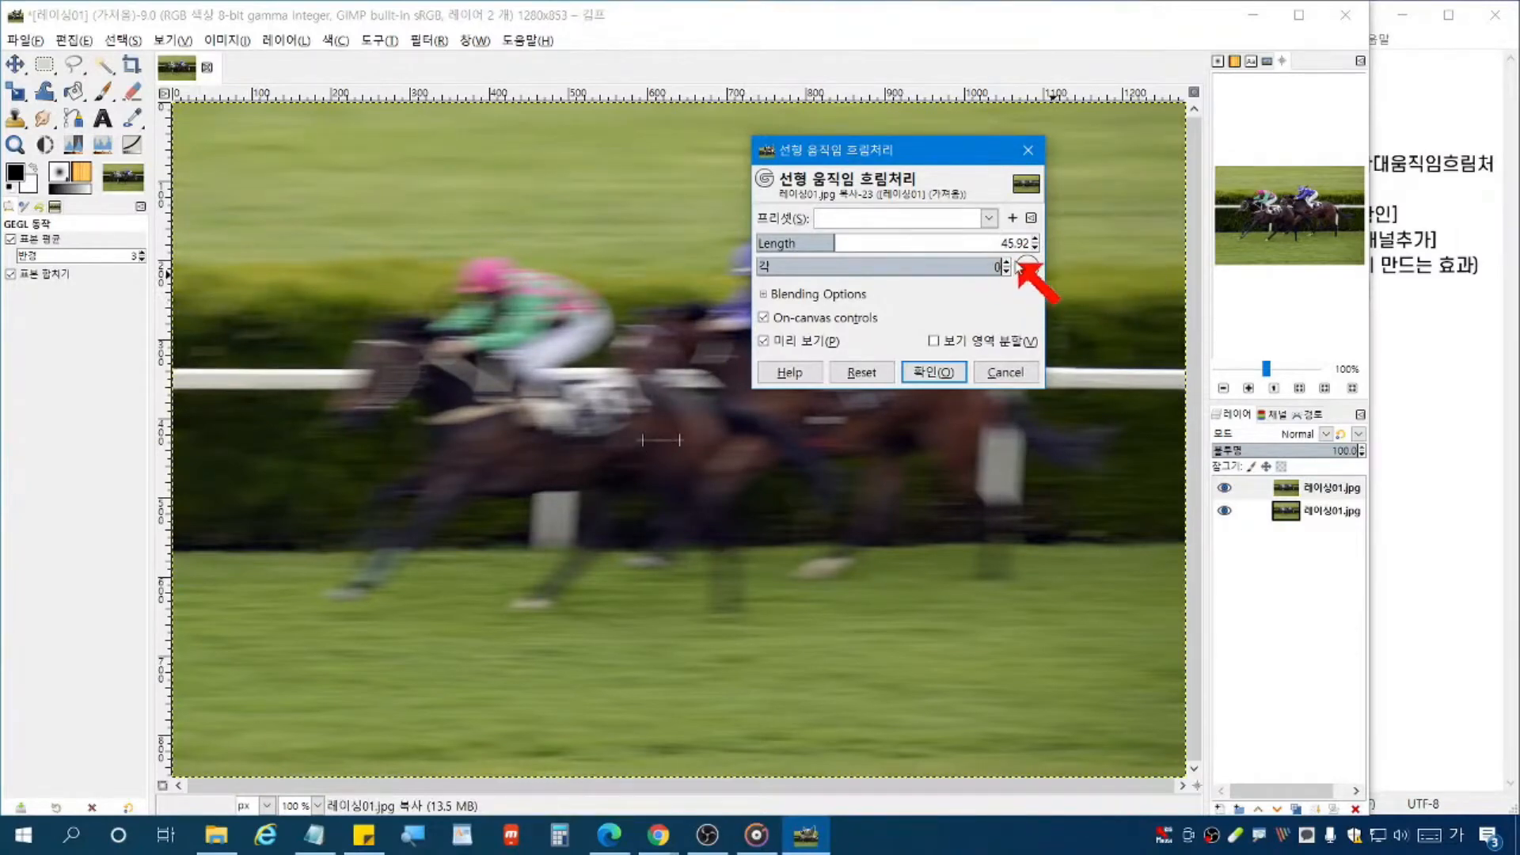
key("Return")
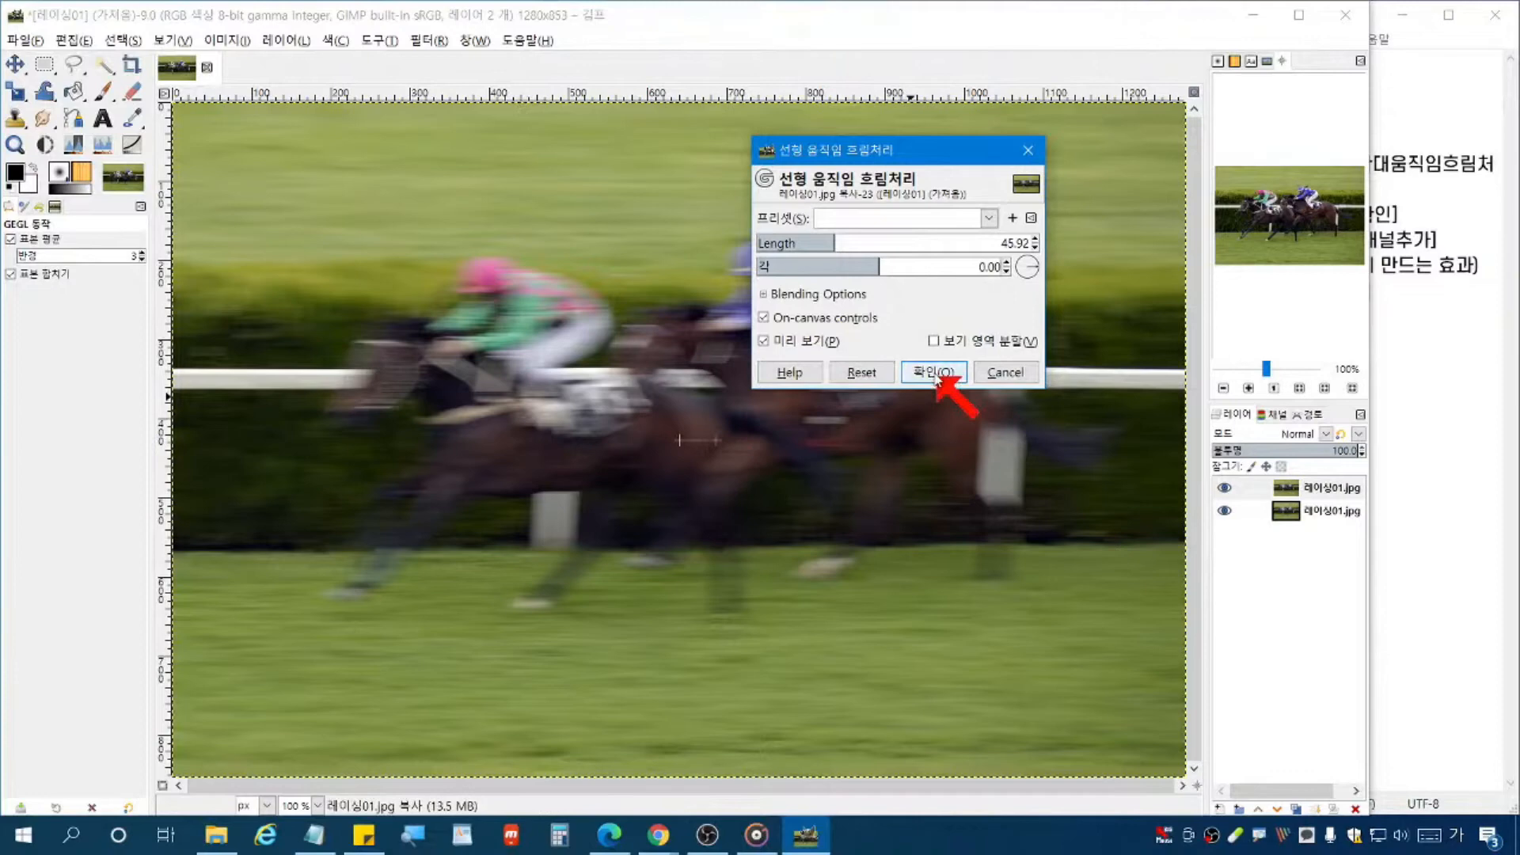
Step: Apply the linear motion blur and compare it with the original by hiding and showing the upper layer
left_click(934, 381)
left_click(1224, 488)
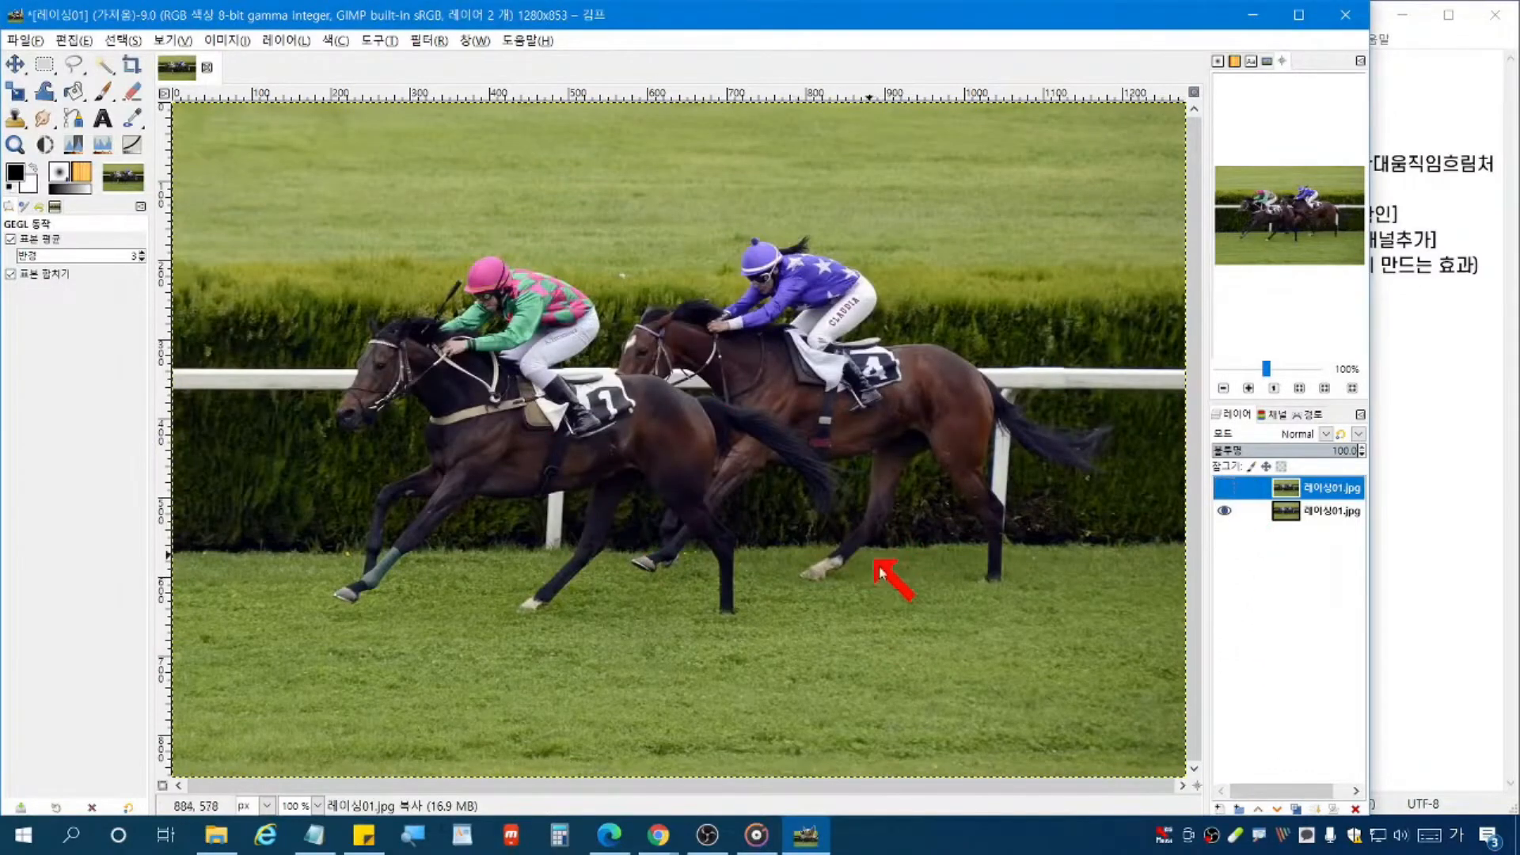
left_click(1225, 489)
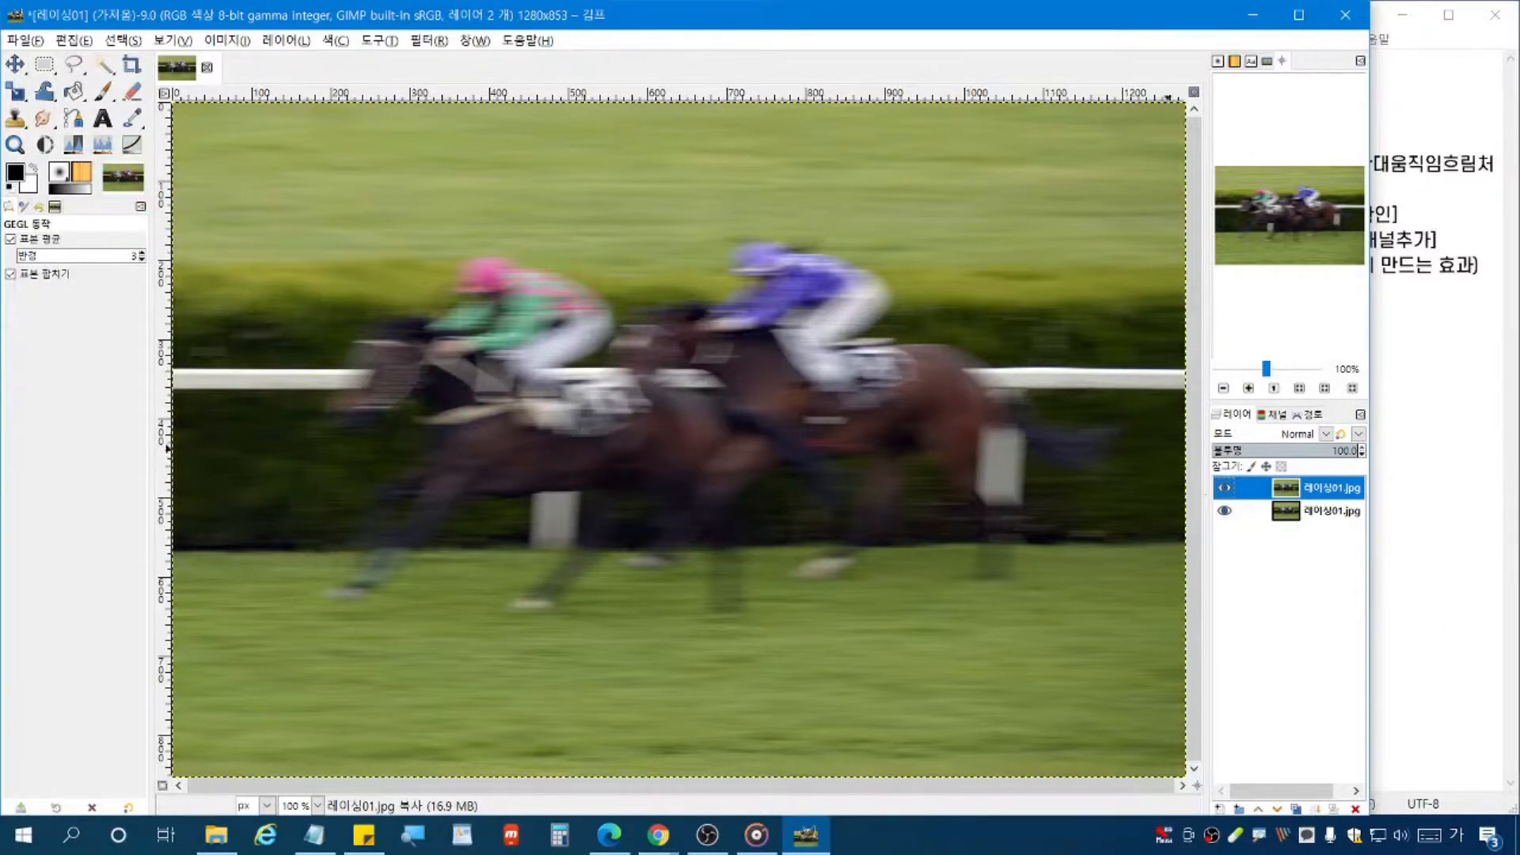
Step: Try the Eraser on the blurred layer around the front horse's saddle and undo the stroke
left_click(133, 89)
mouse_move(506, 407)
left_mouse_down()
mouse_move(557, 407)
mouse_move(475, 475)
mouse_move(555, 412)
left_mouse_up()
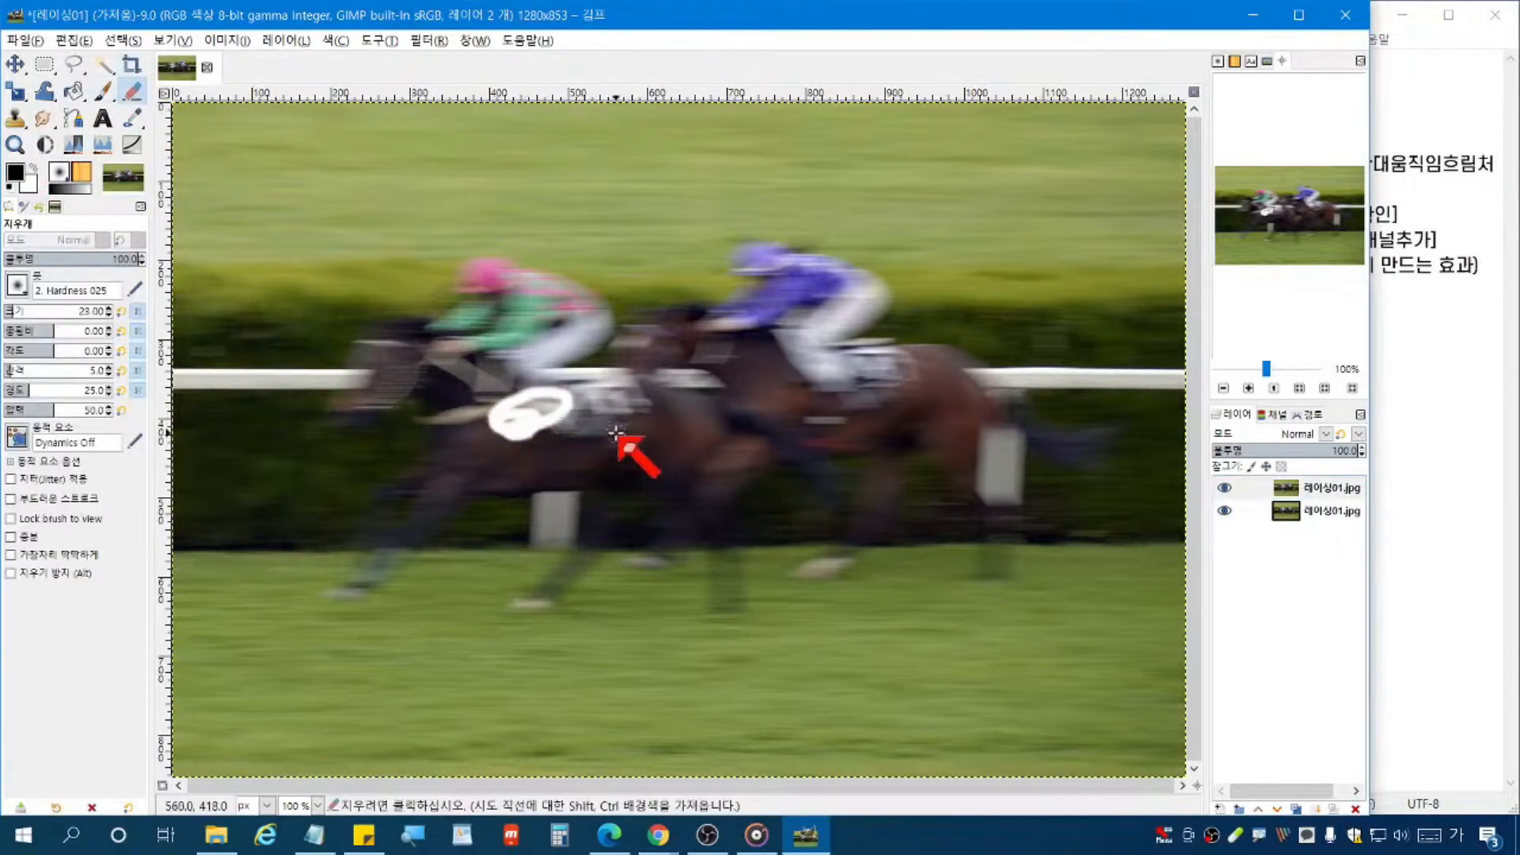
key("ctrl+z")
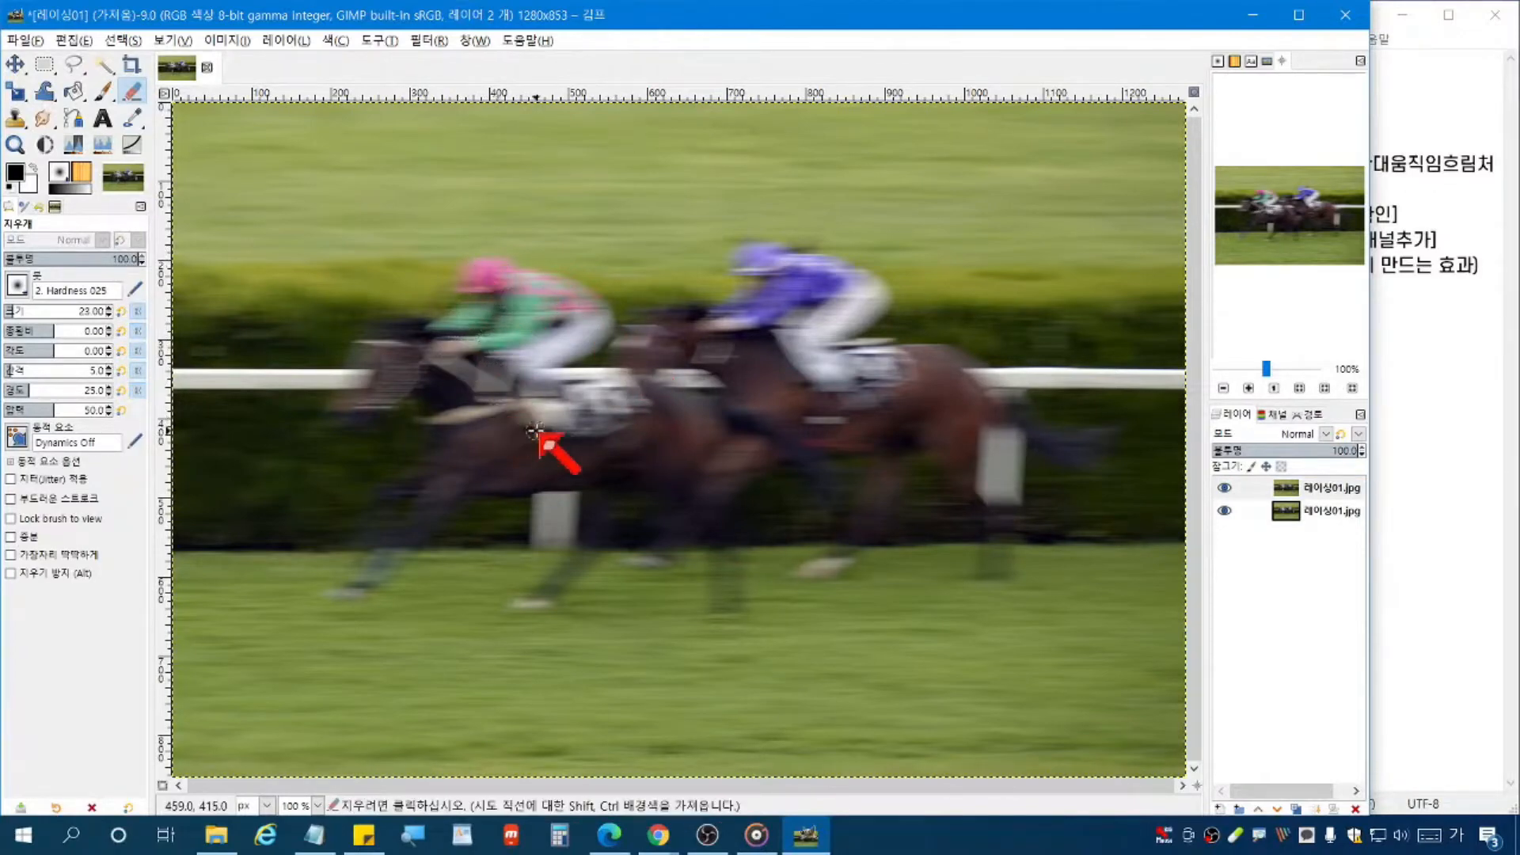
Step: Hide the lower original layer and add an alpha channel to the blurred upper layer
left_click(1225, 515)
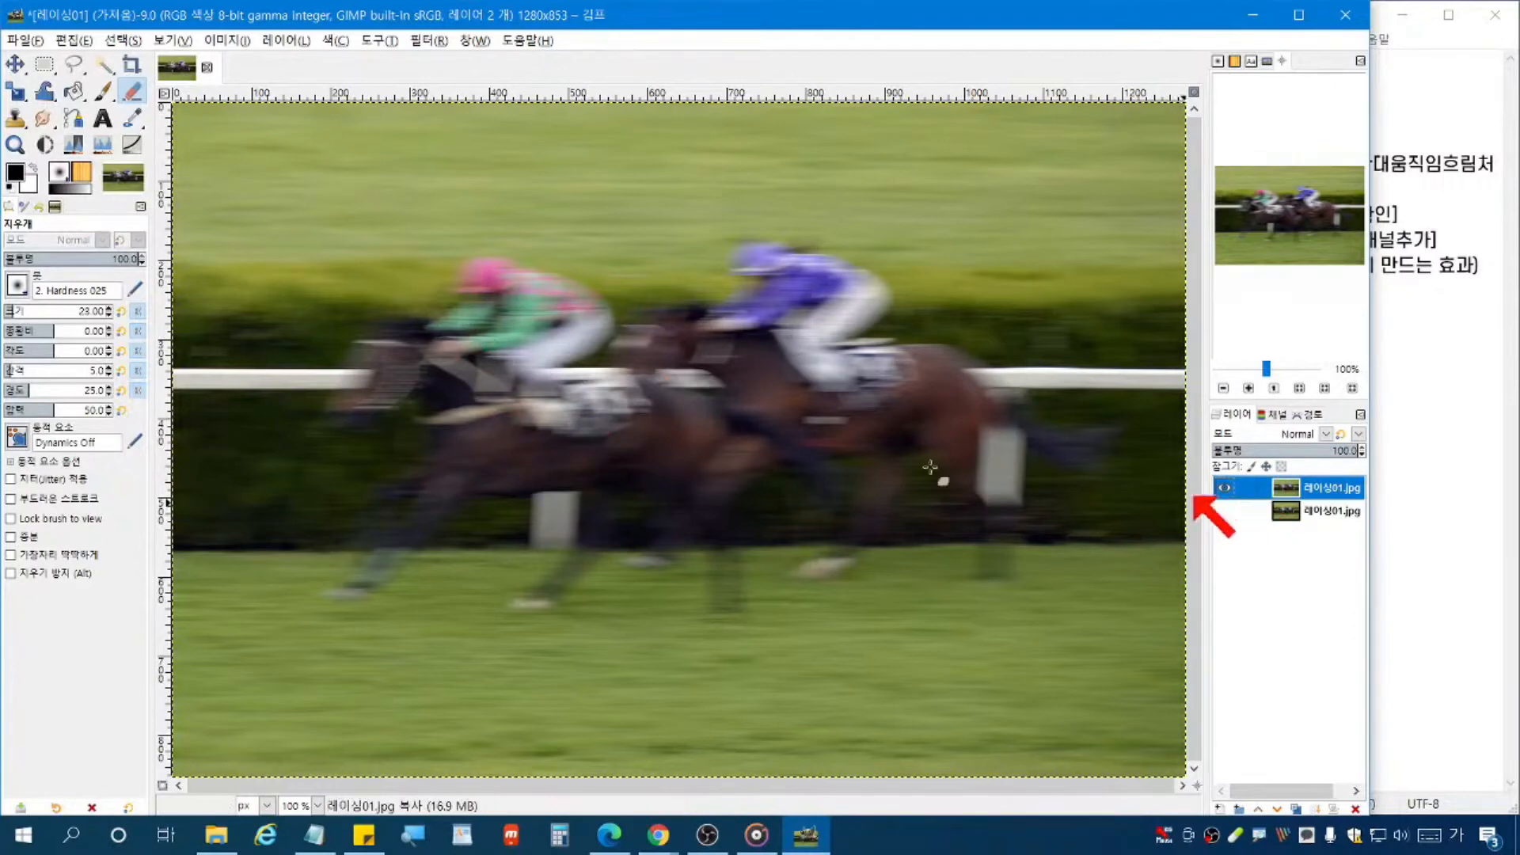
left_click(285, 41)
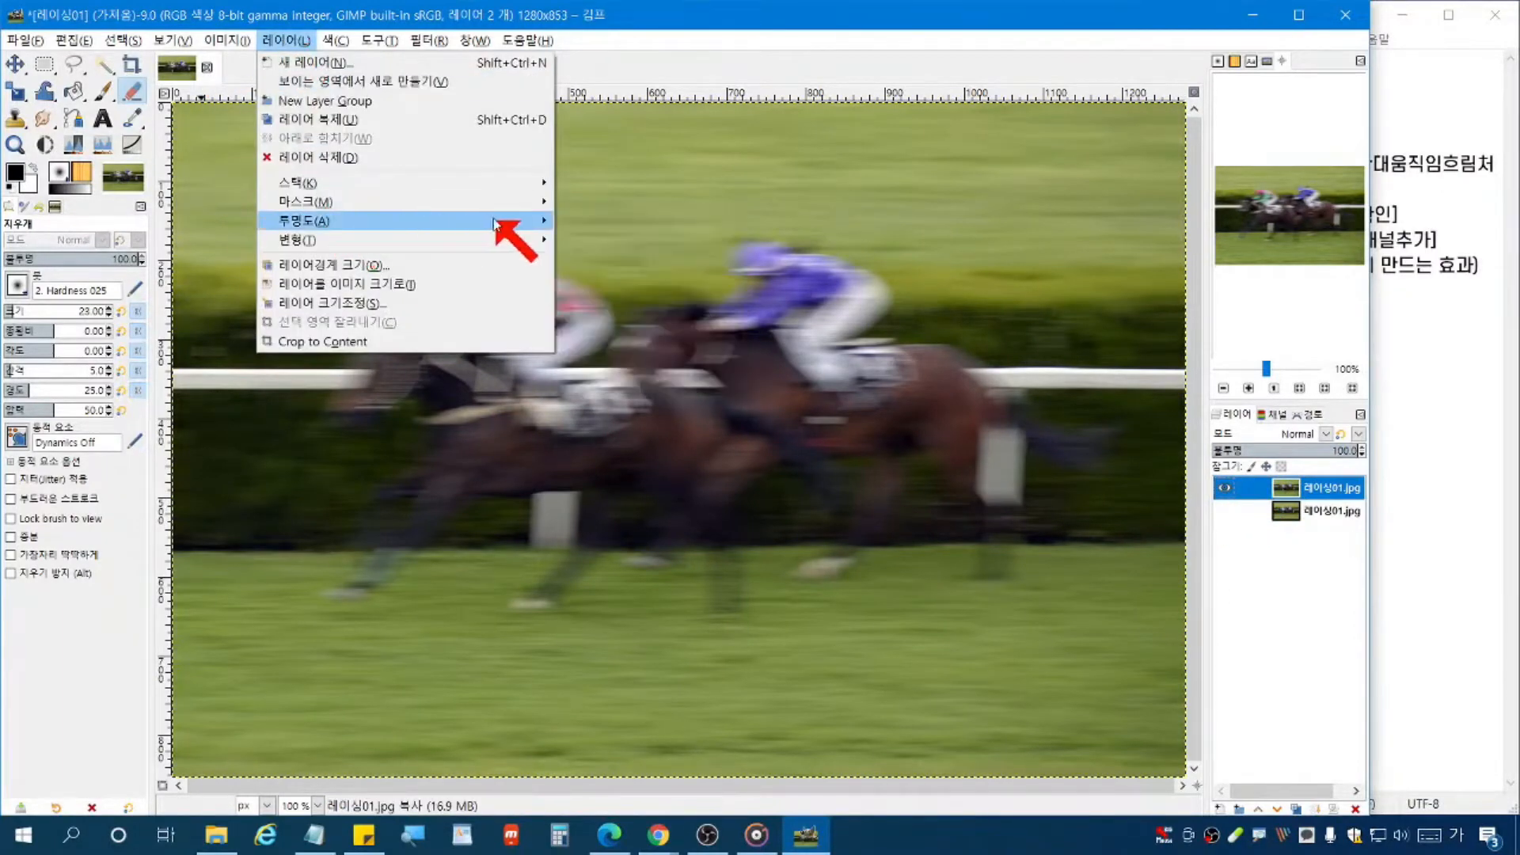
left_click(586, 223)
left_click(1420, 434)
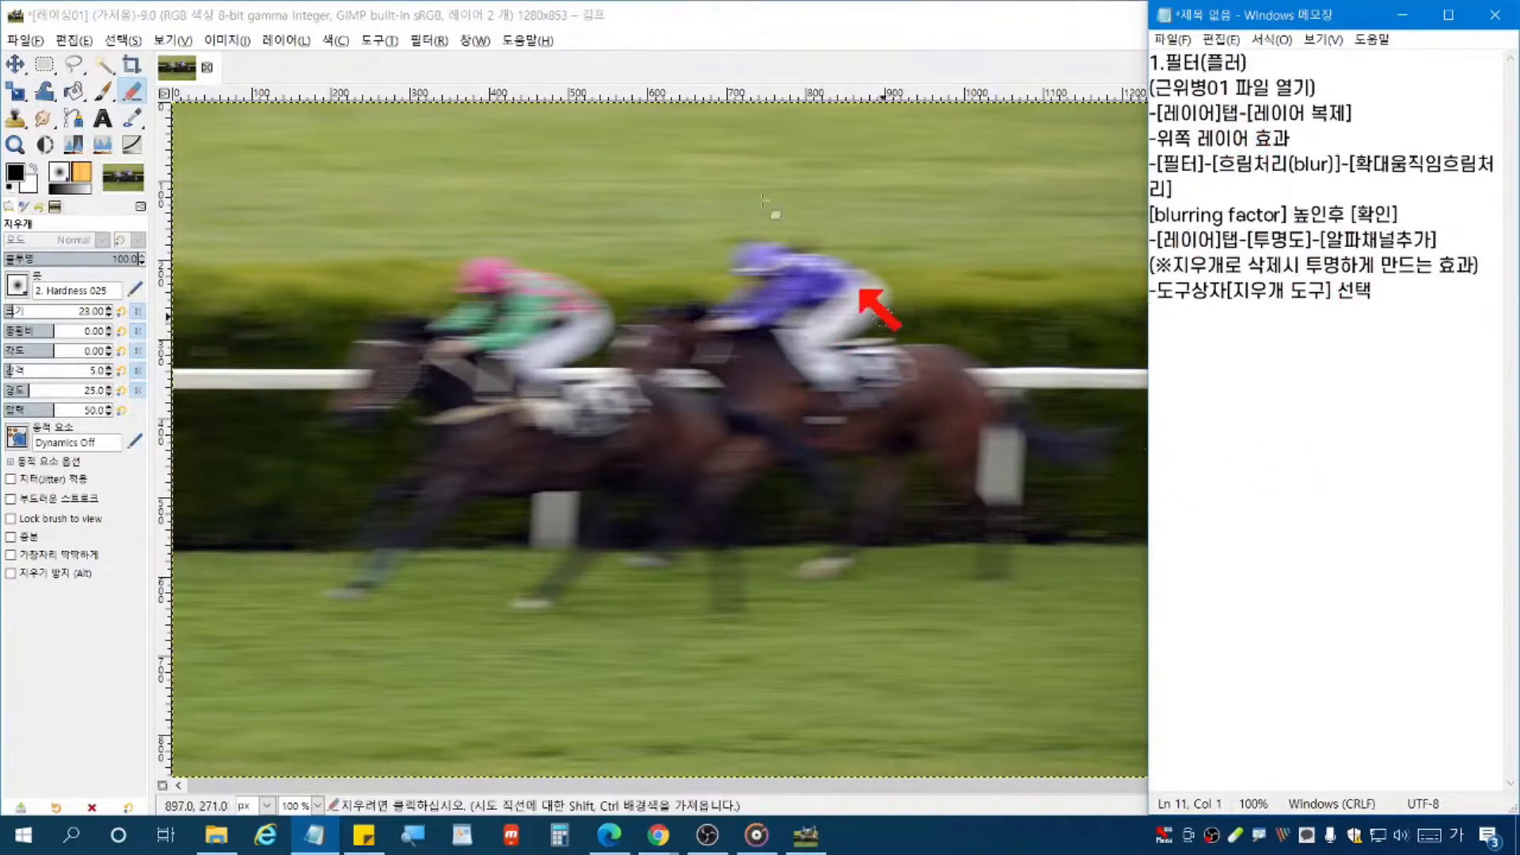
left_click(578, 16)
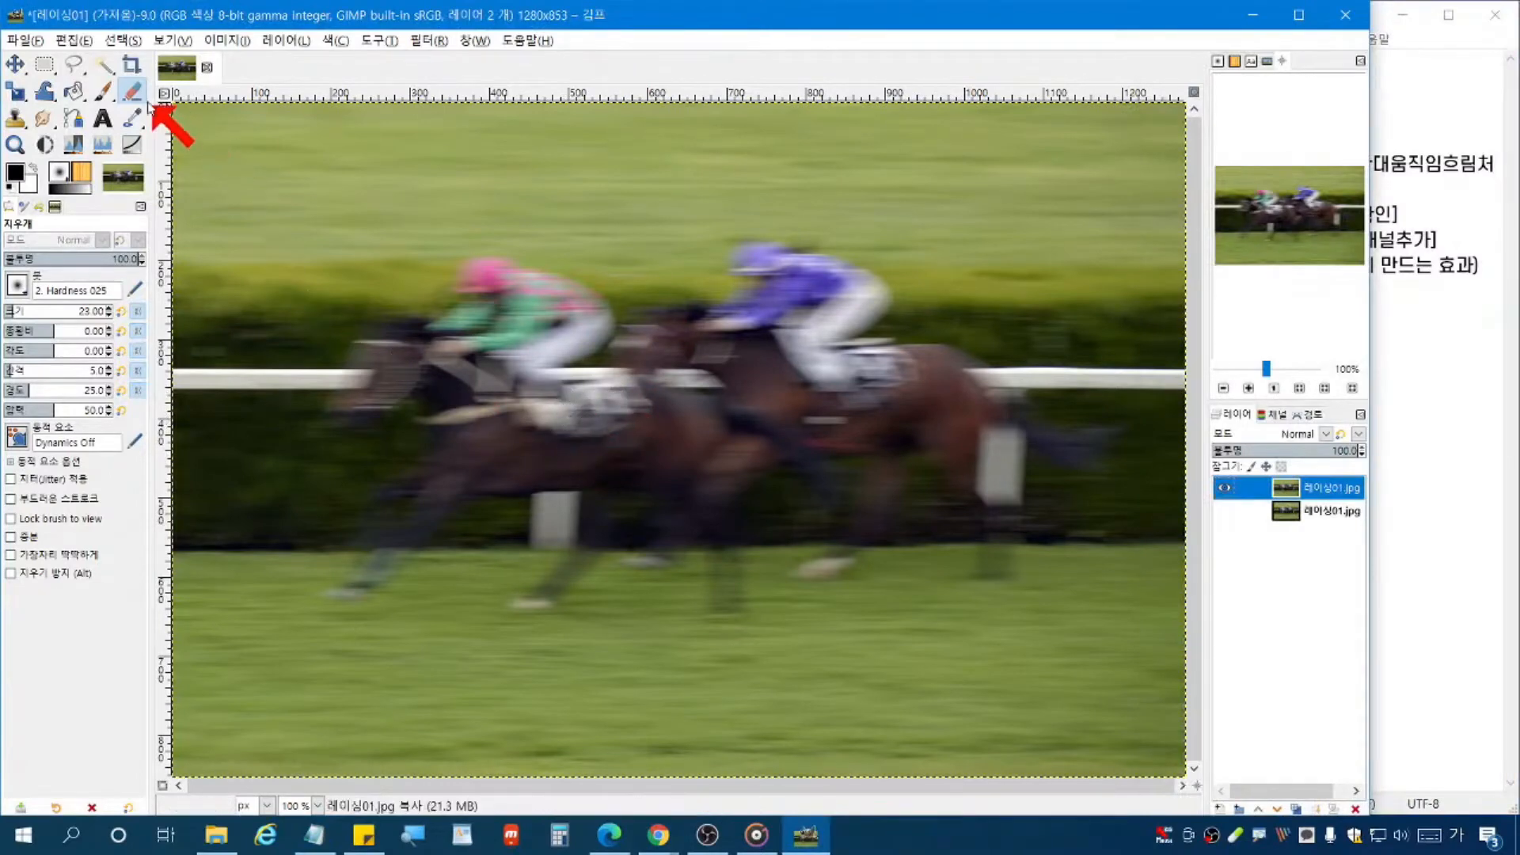
Step: Try erasing the front jockey and horse's head from the blurred layer, check it over the original layer, and undo the erasing
mouse_move(435, 332)
left_mouse_down()
mouse_move(477, 338)
mouse_move(482, 361)
mouse_move(447, 348)
mouse_move(486, 369)
mouse_move(501, 276)
mouse_move(445, 273)
mouse_move(494, 258)
mouse_move(523, 298)
mouse_move(579, 316)
mouse_move(516, 293)
mouse_move(550, 277)
mouse_move(517, 277)
mouse_move(579, 296)
mouse_move(519, 321)
mouse_move(523, 335)
mouse_move(432, 355)
mouse_move(402, 327)
mouse_move(381, 332)
mouse_move(412, 344)
mouse_move(364, 374)
mouse_move(391, 367)
mouse_move(375, 383)
mouse_move(445, 364)
mouse_move(385, 402)
mouse_move(398, 372)
mouse_move(367, 389)
mouse_move(416, 343)
mouse_move(400, 321)
mouse_move(374, 342)
mouse_move(367, 398)
mouse_move(399, 388)
left_mouse_up()
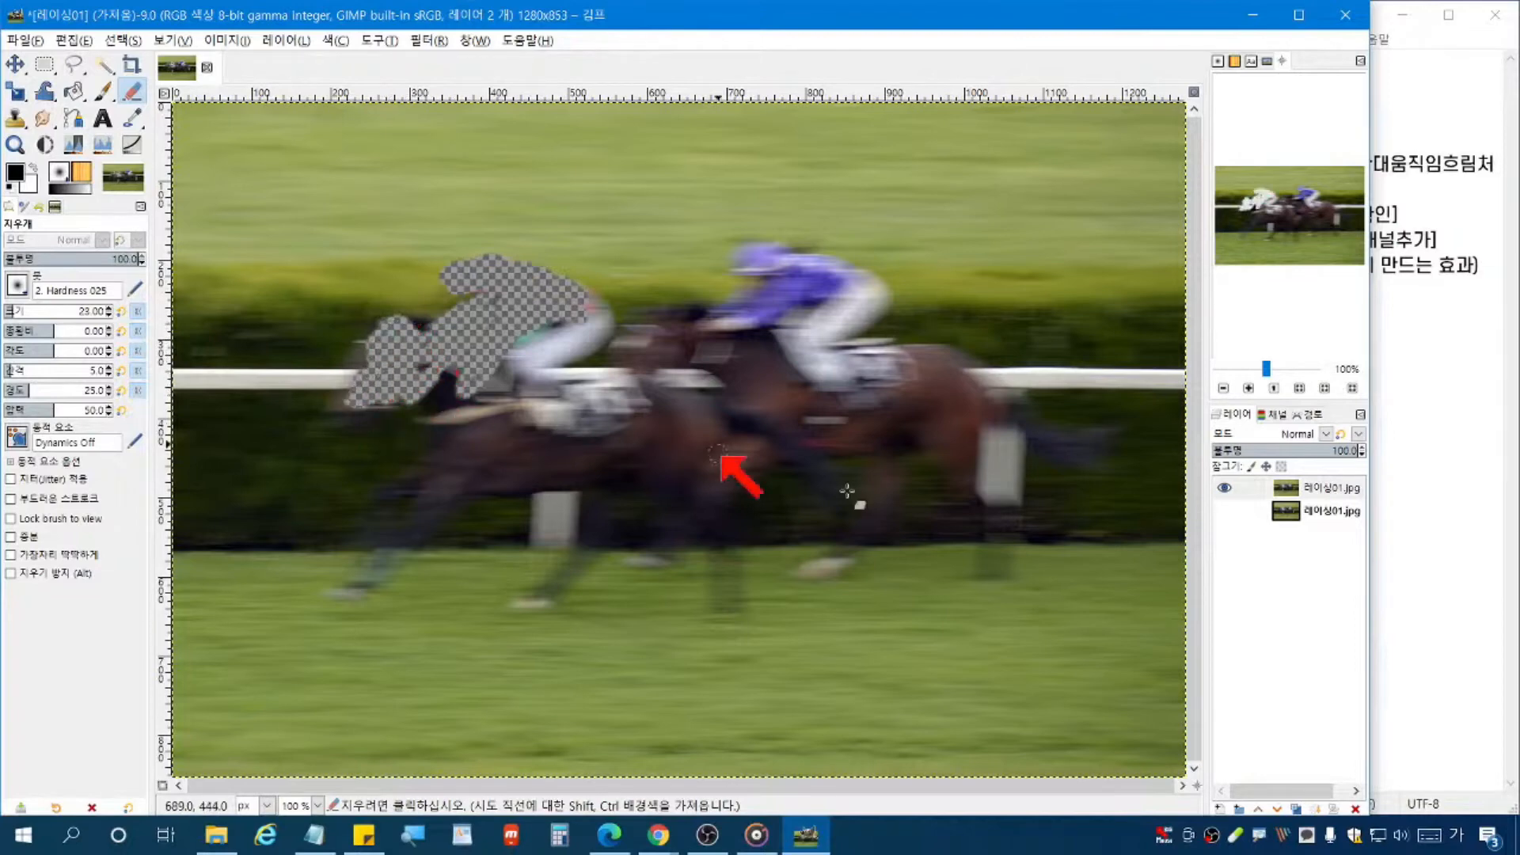
left_click(1224, 511)
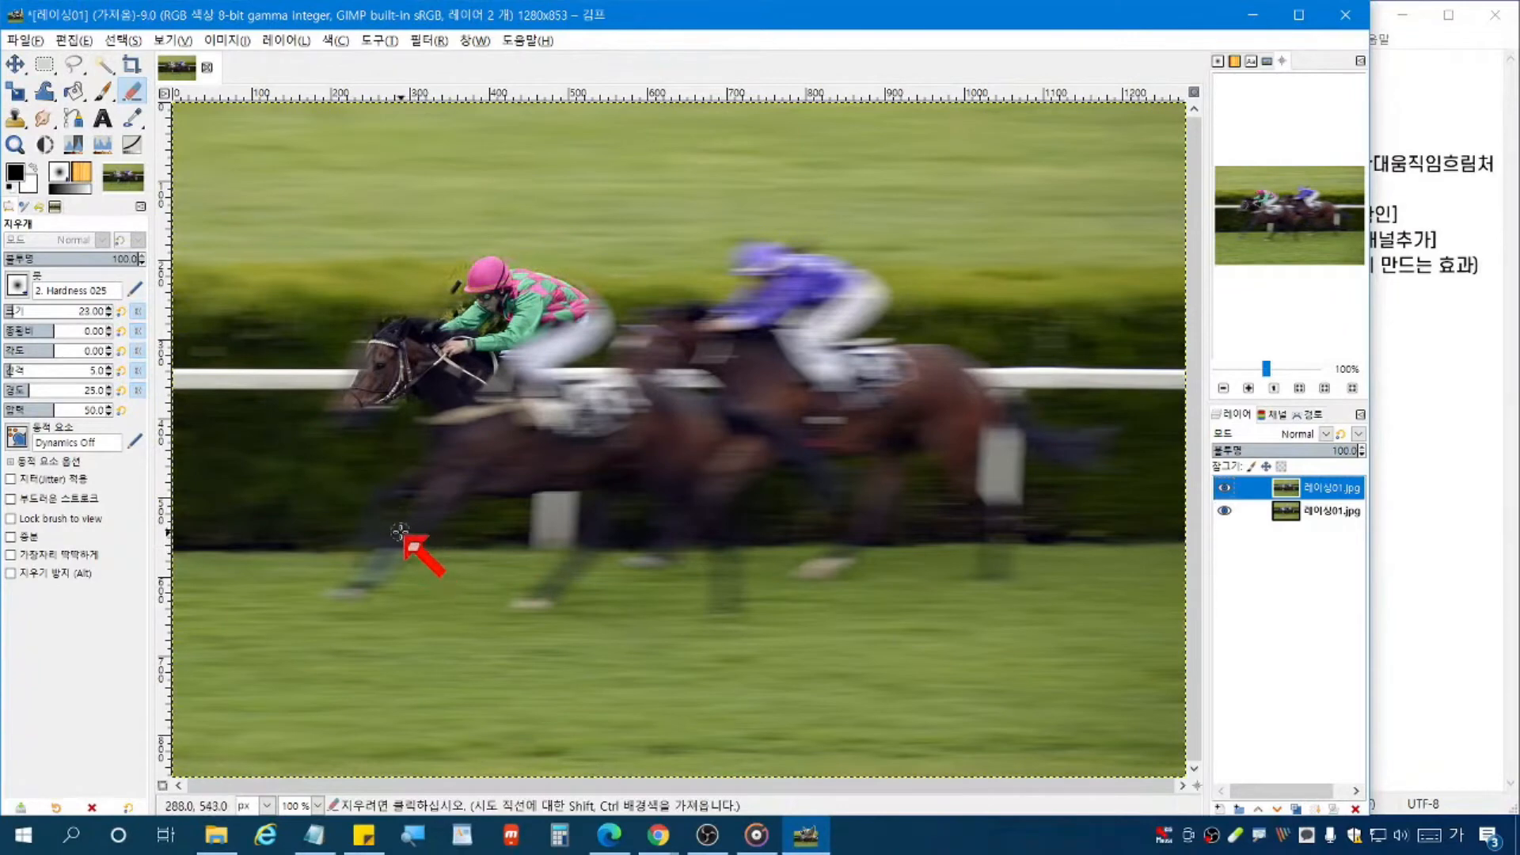
key("ctrl+z")
key("ctrl+z")
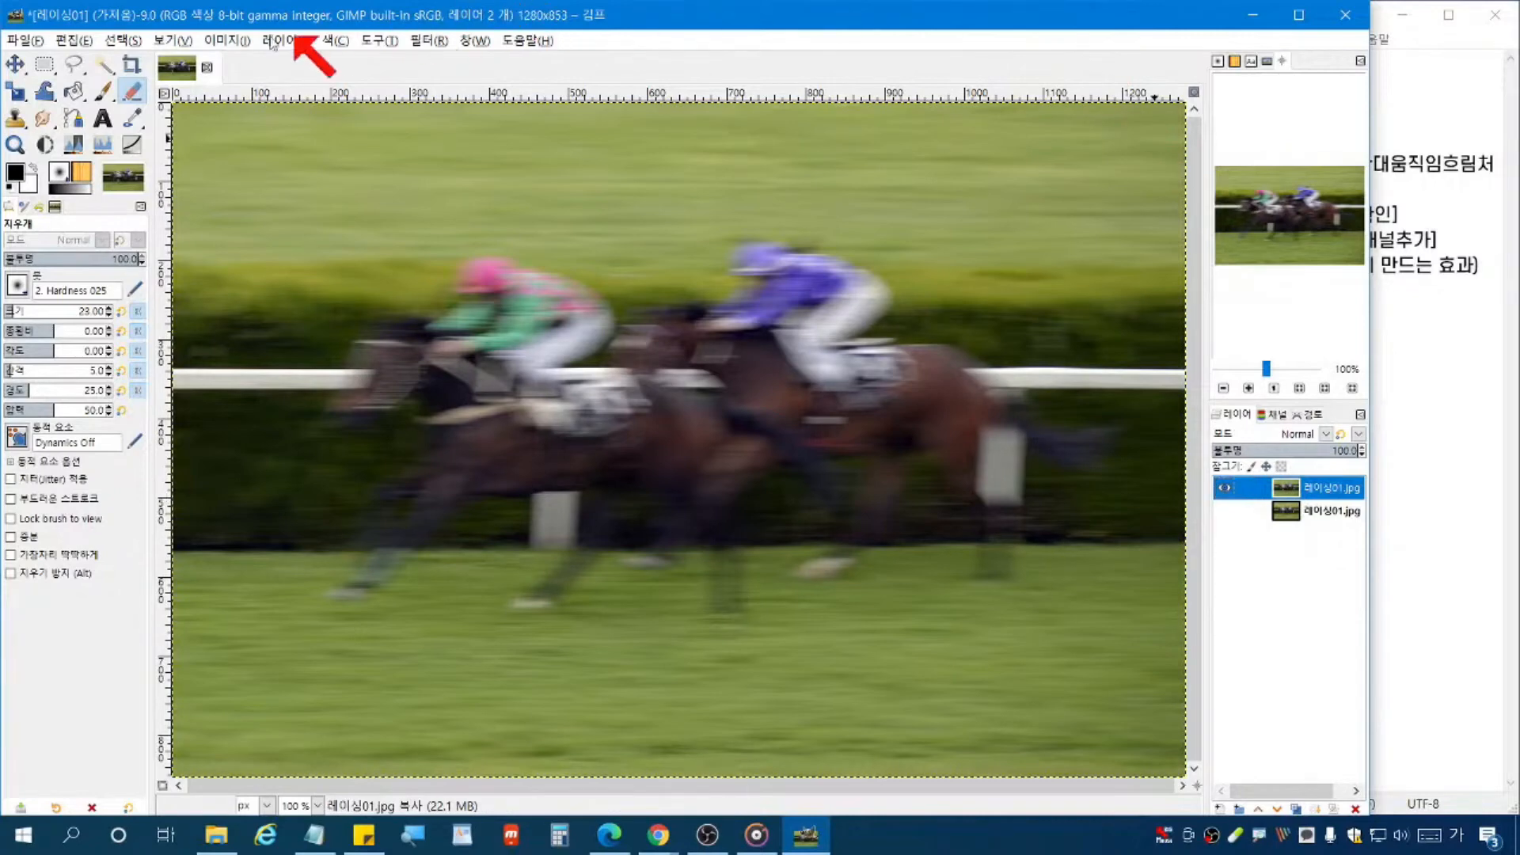
Step: Toggle Quick Mask mode on and off a few times and leave it on over the blurred layer
left_click(126, 41)
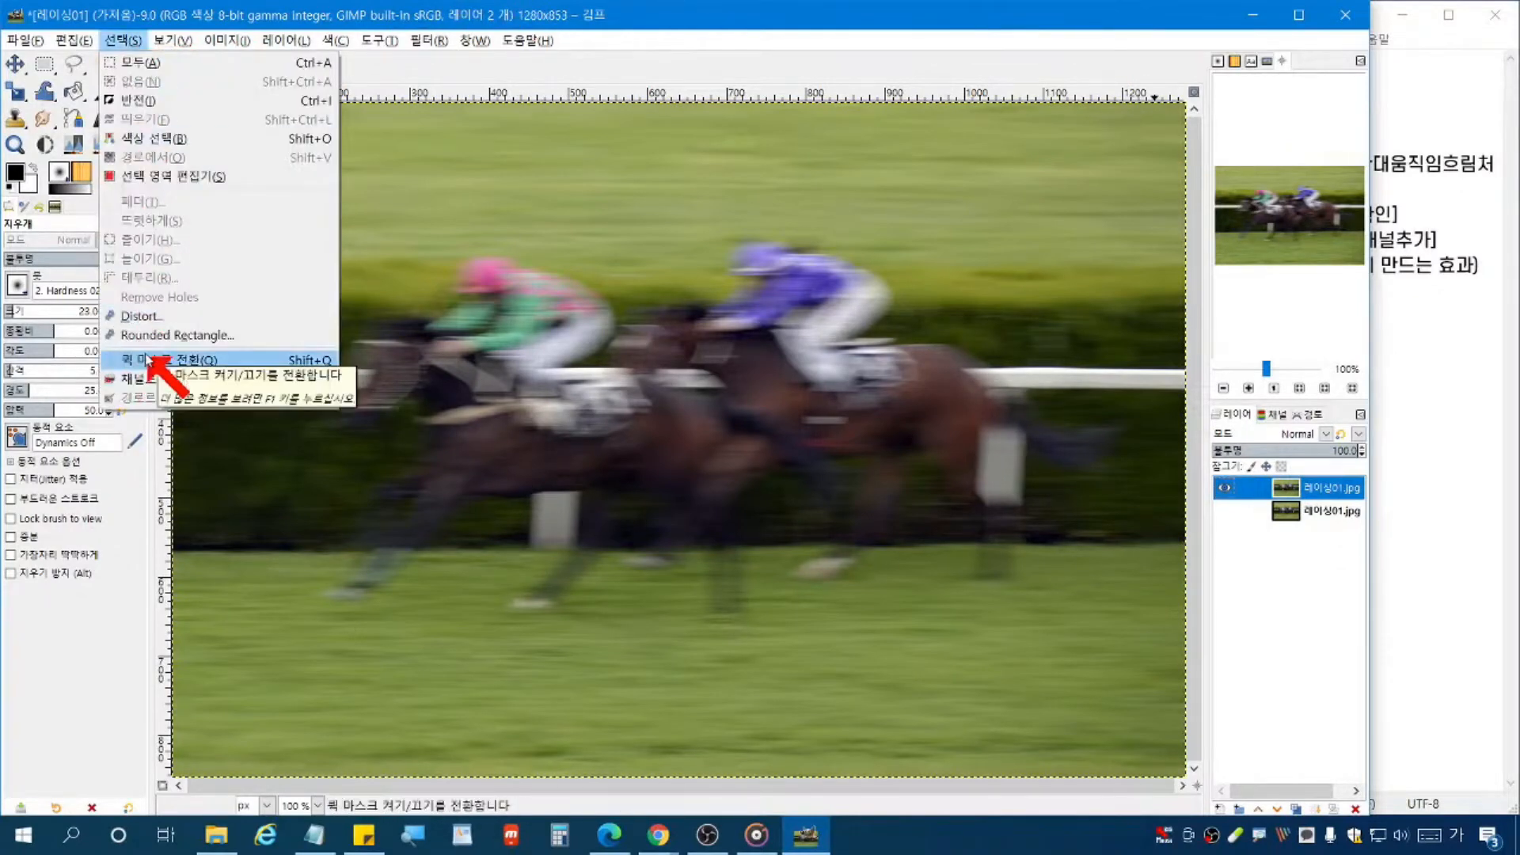
left_click(149, 360)
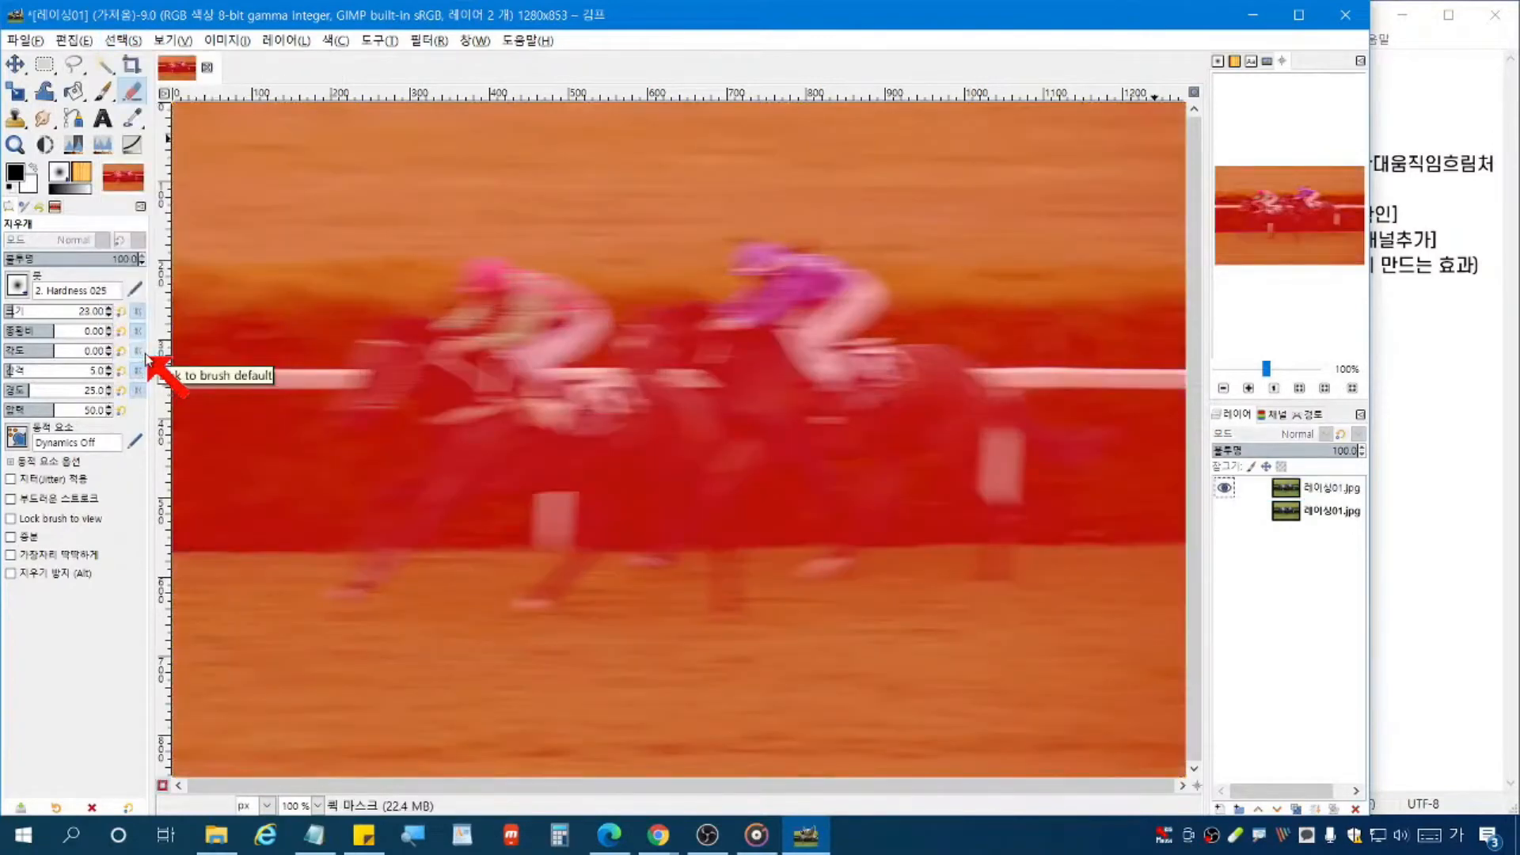
key("shift+q")
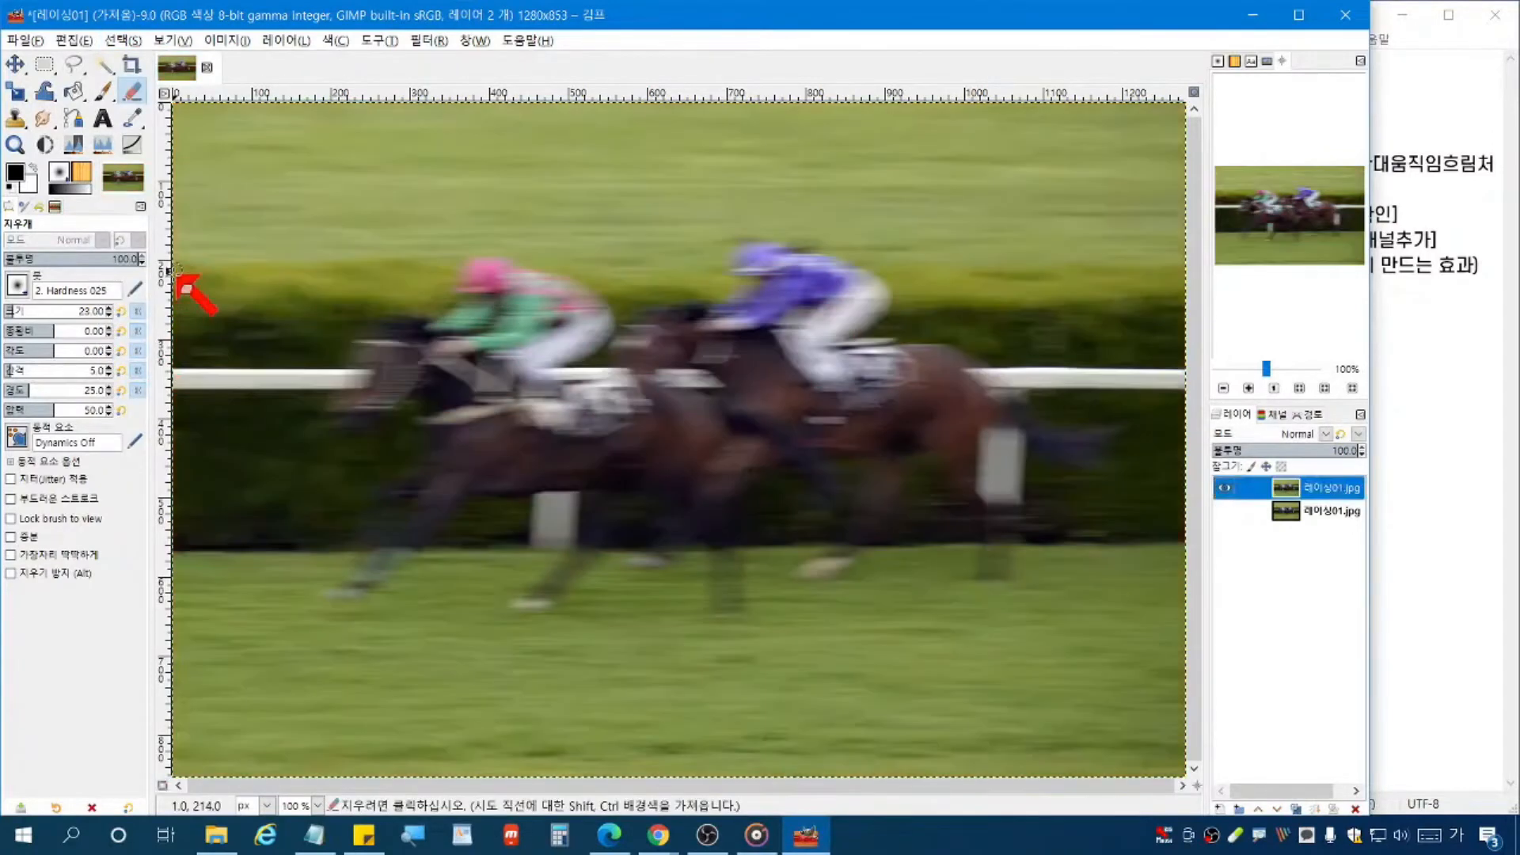
left_click(163, 786)
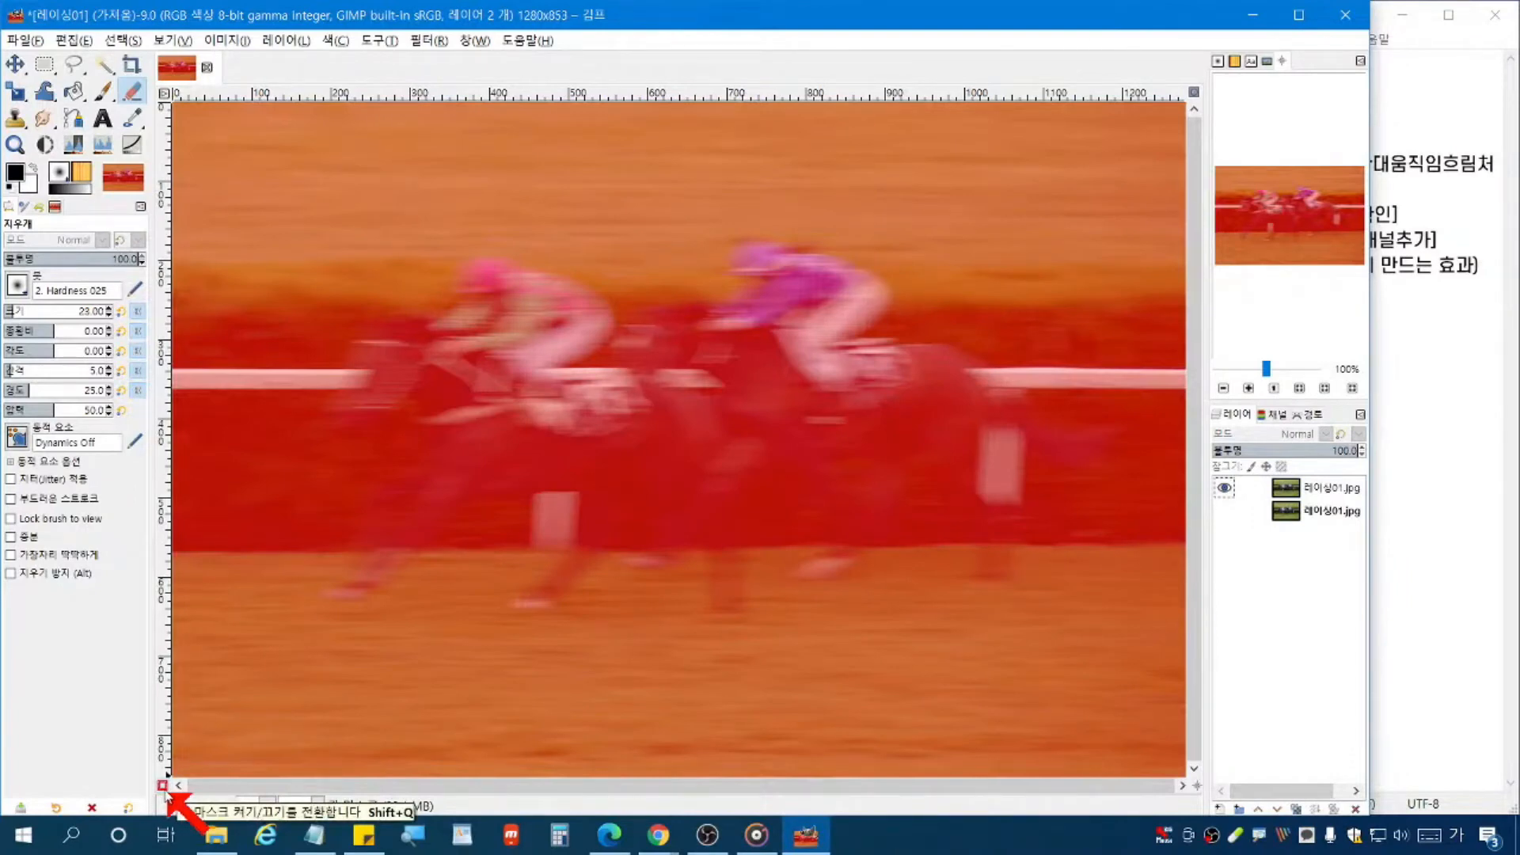
left_click(163, 786)
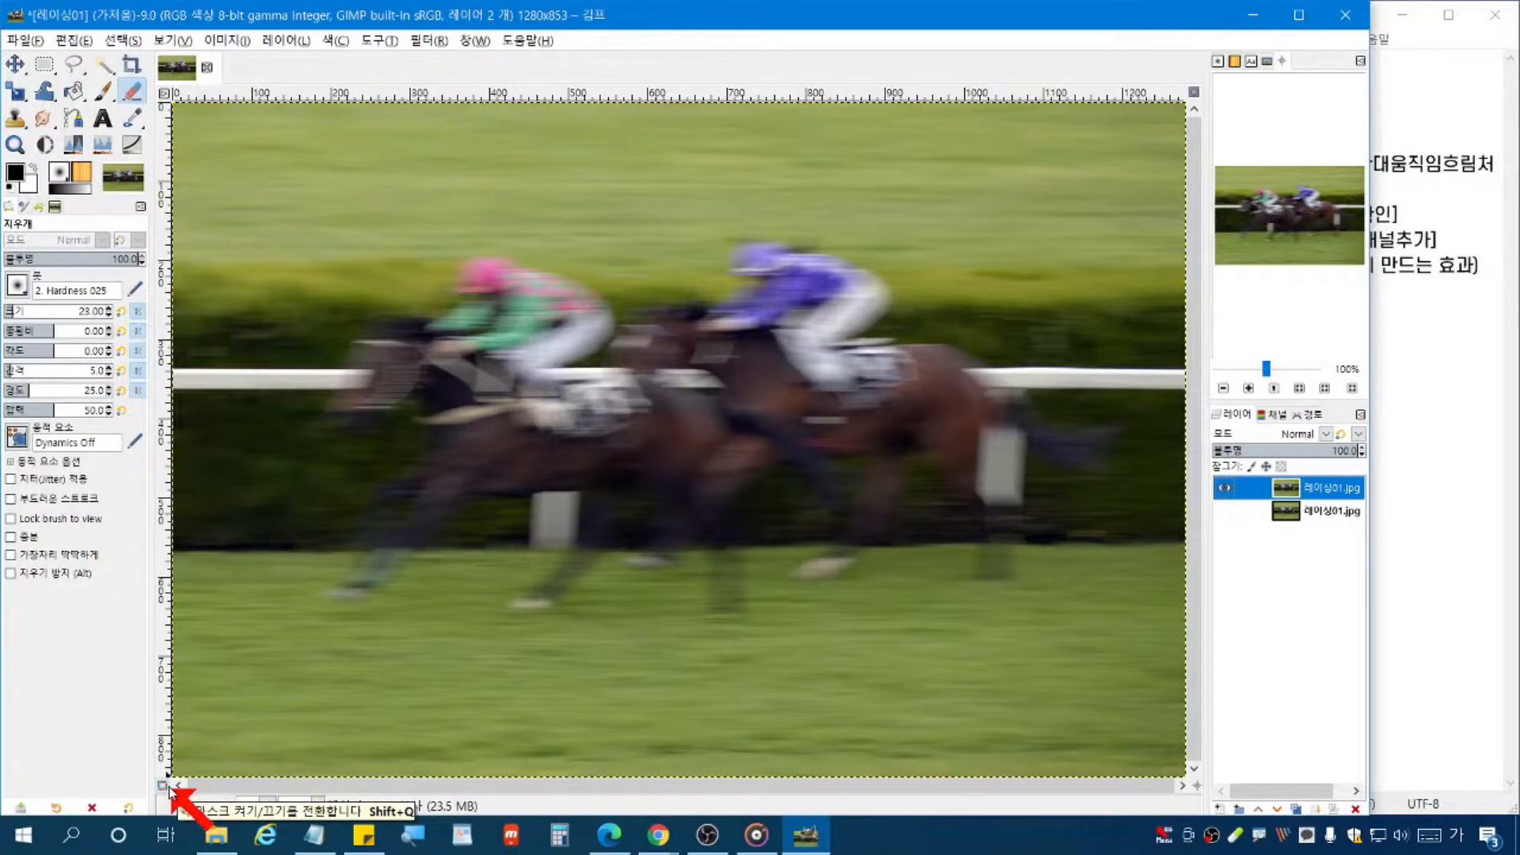
left_click(163, 786)
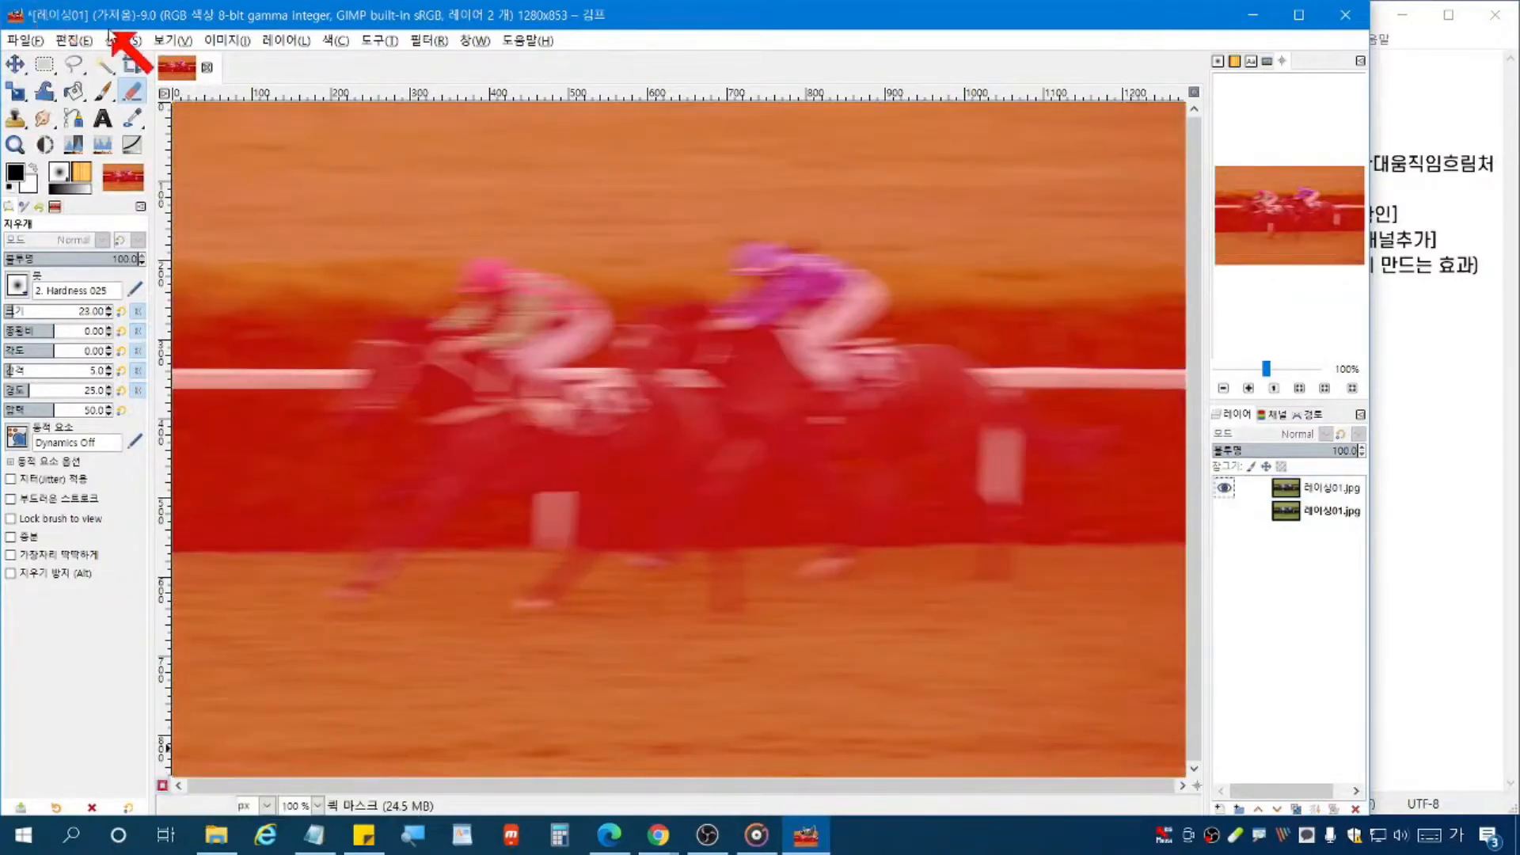
left_click(138, 42)
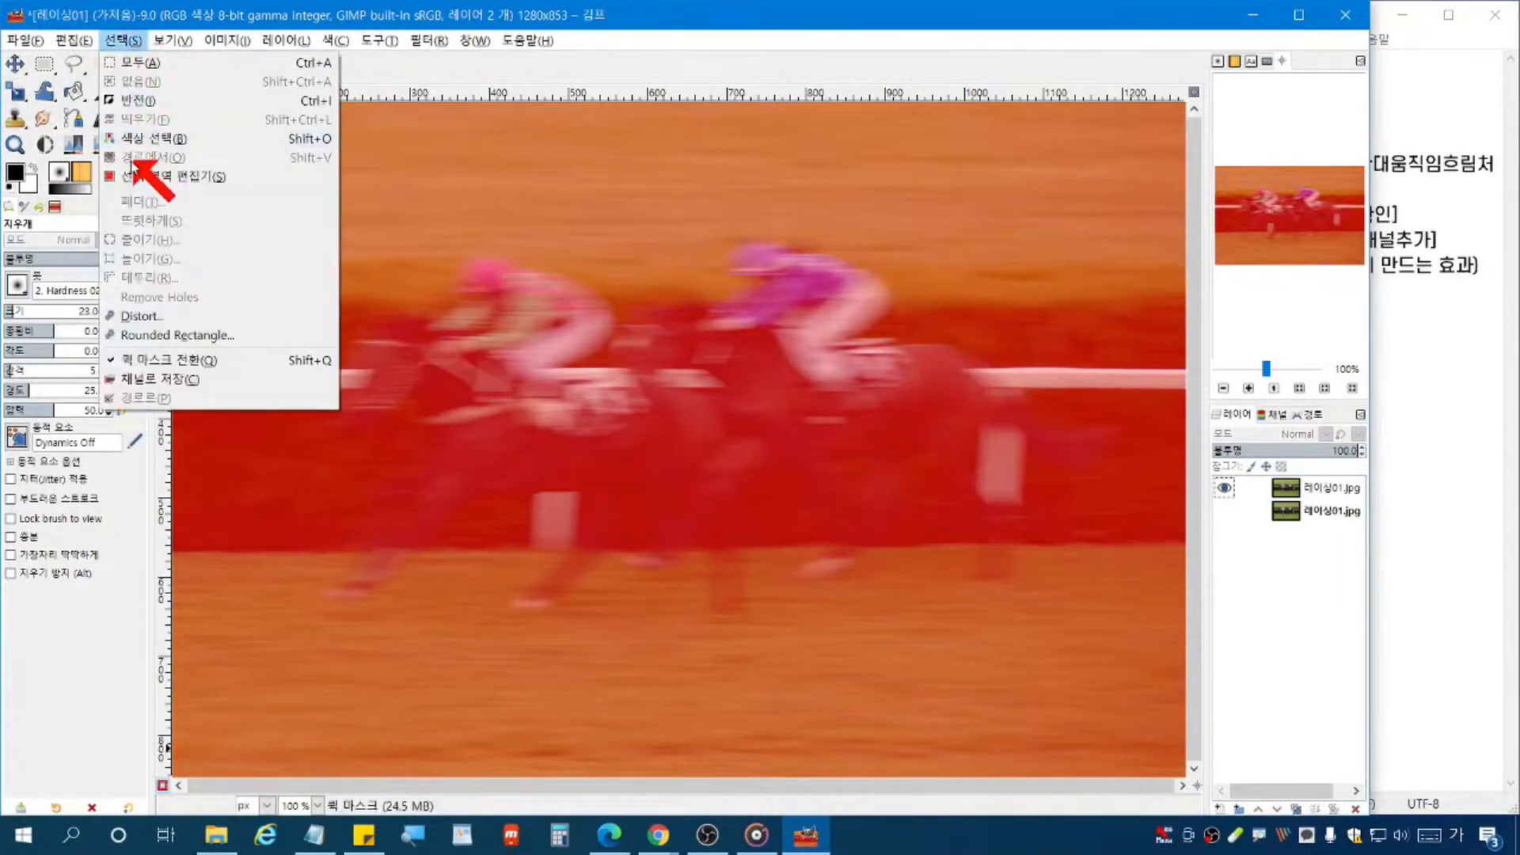
left_click(724, 8)
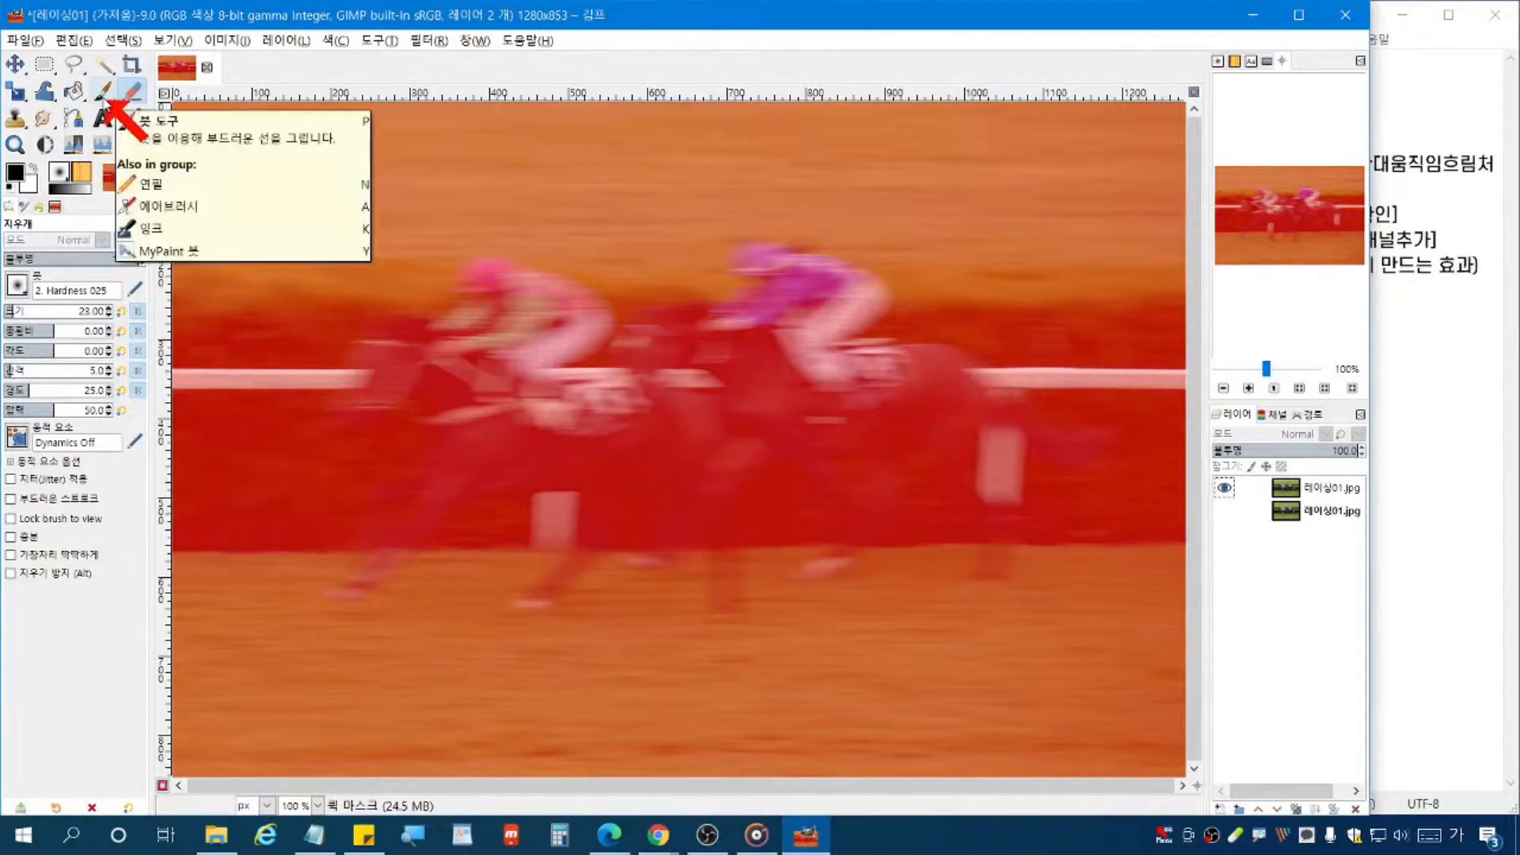
Step: Choose the Paintbrush and swap the colours so that white is the foreground and black the background
left_click(103, 93)
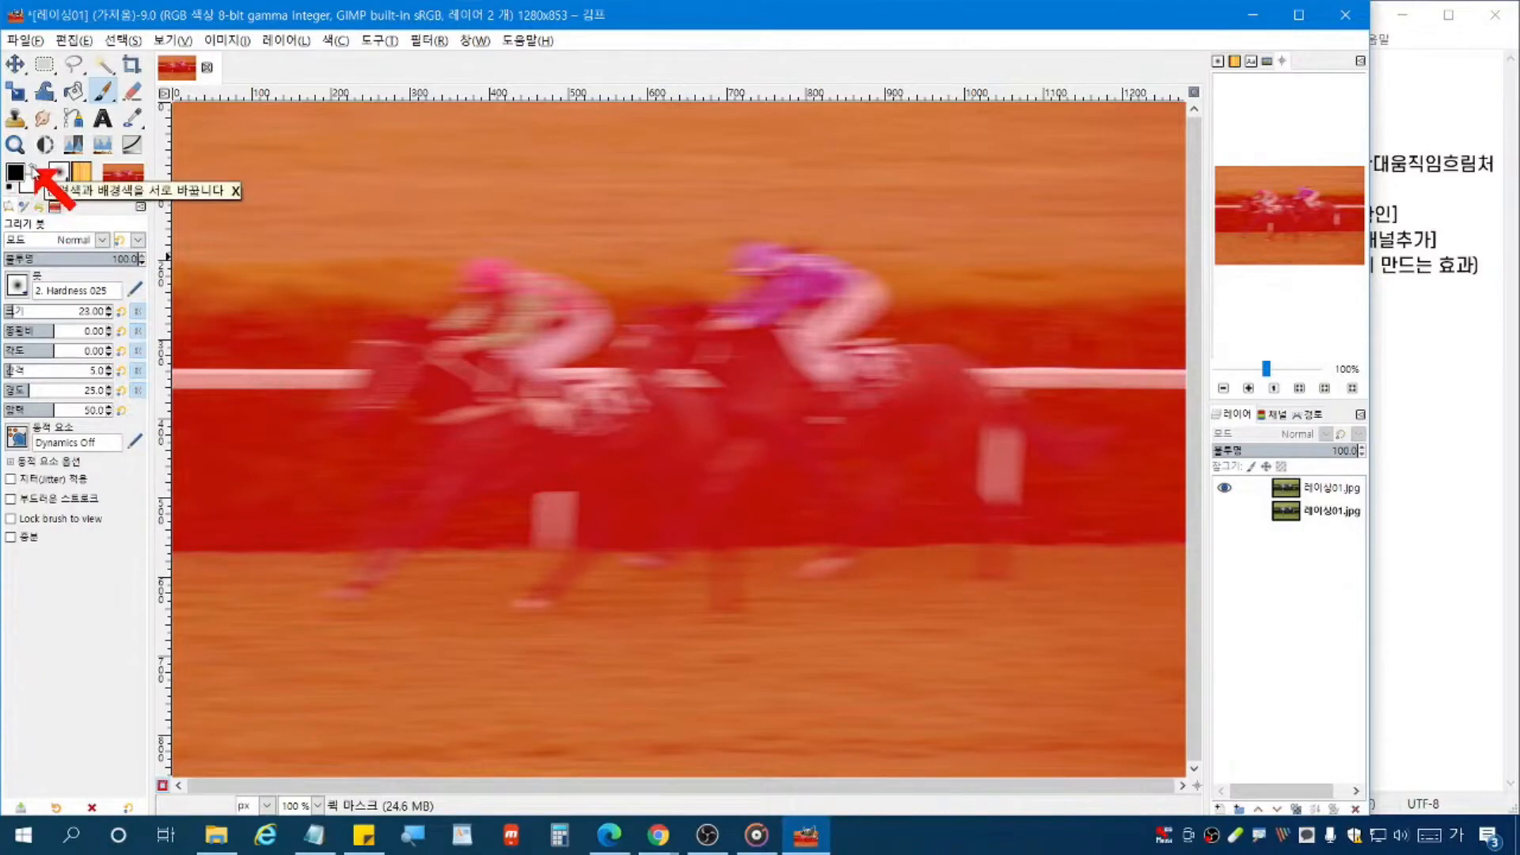
left_click(33, 167)
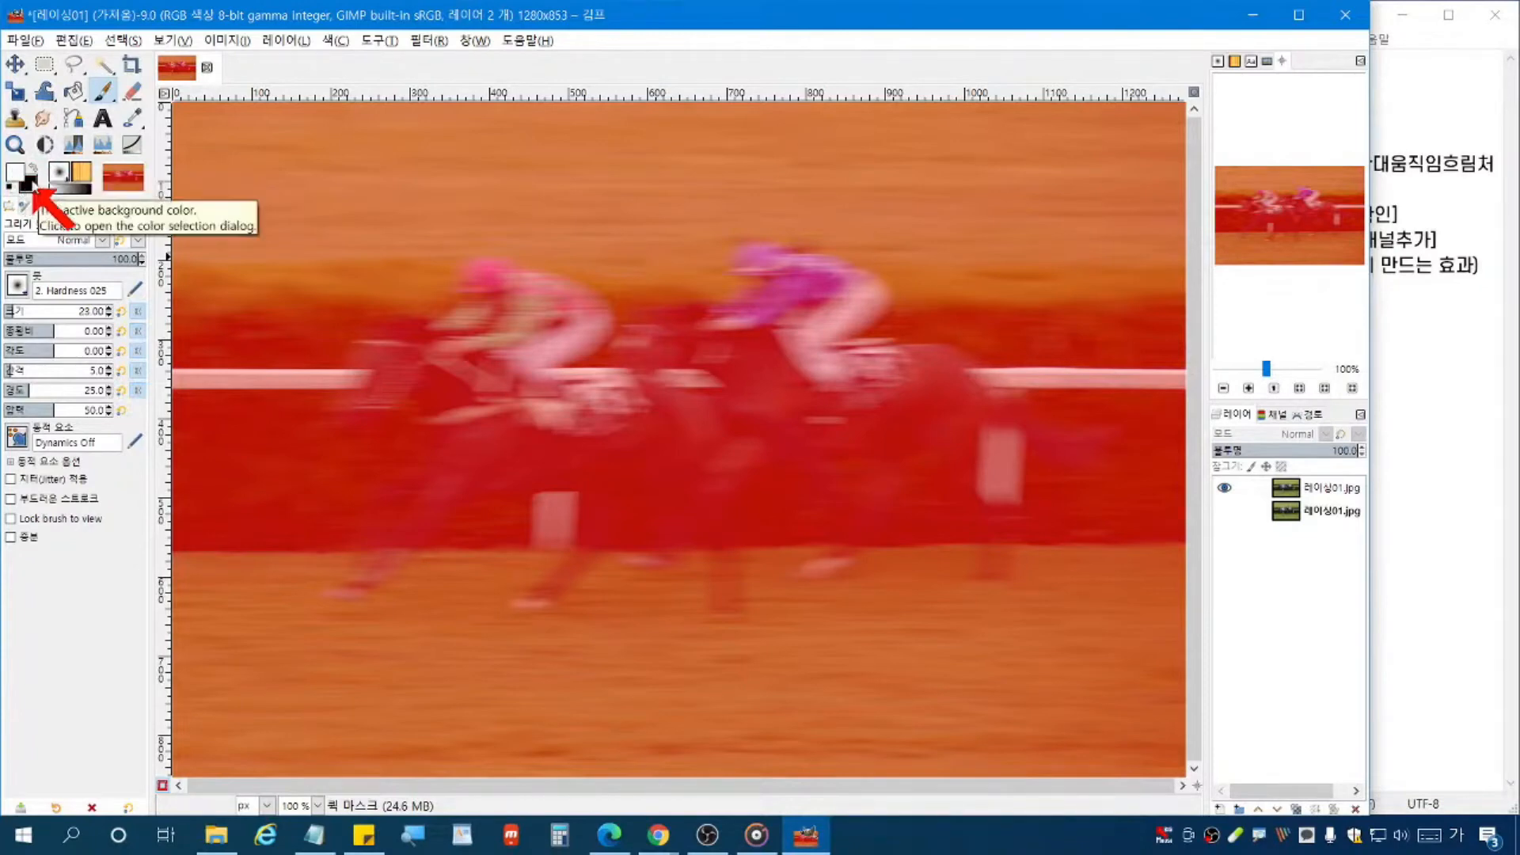
left_click(36, 170)
left_click(36, 170)
left_click(36, 170)
left_click(36, 171)
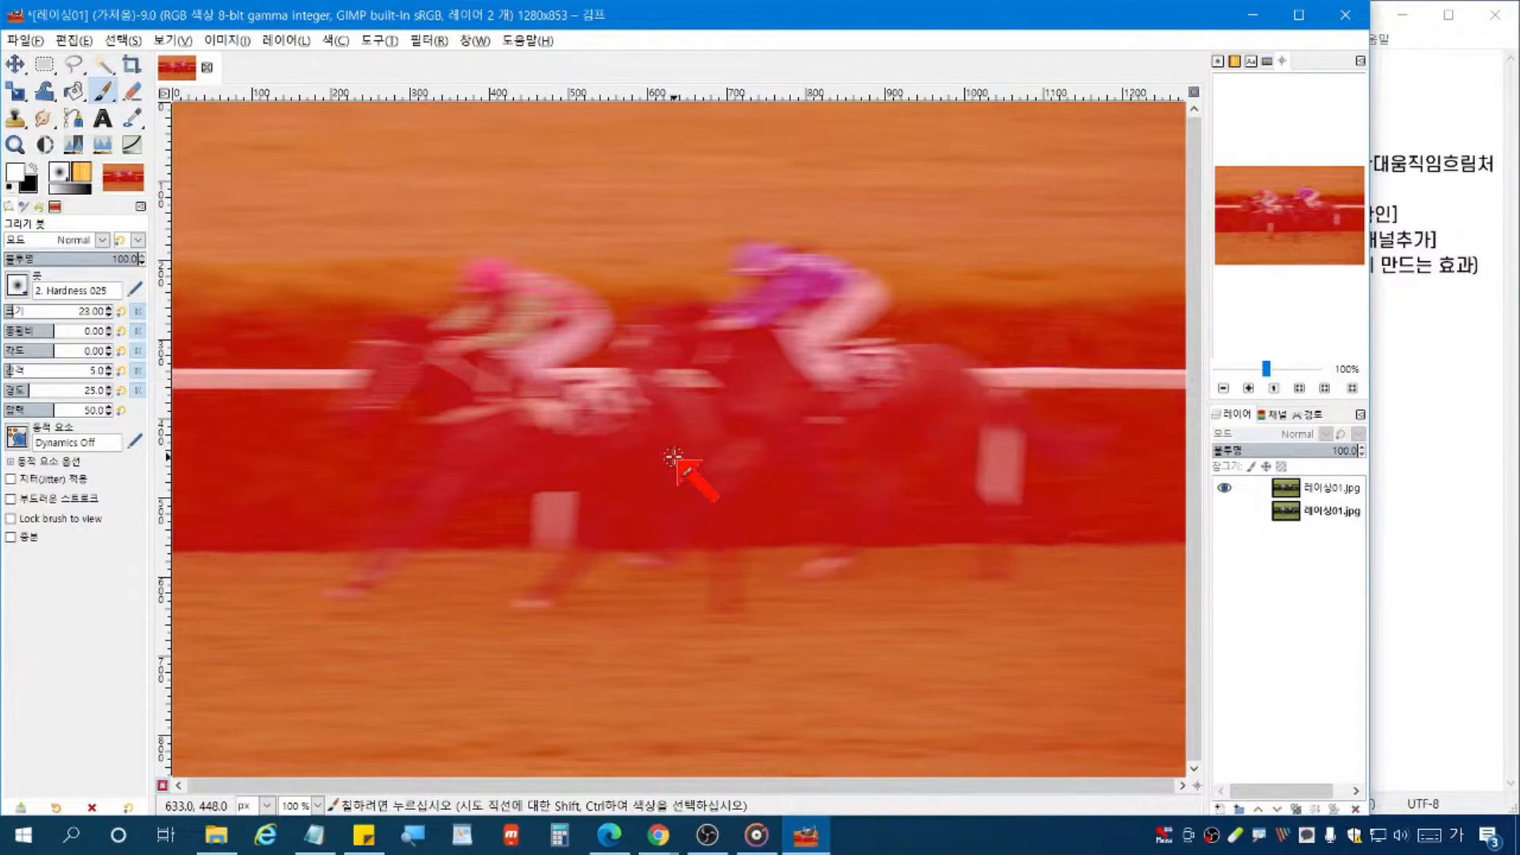
left_click(1519, 451)
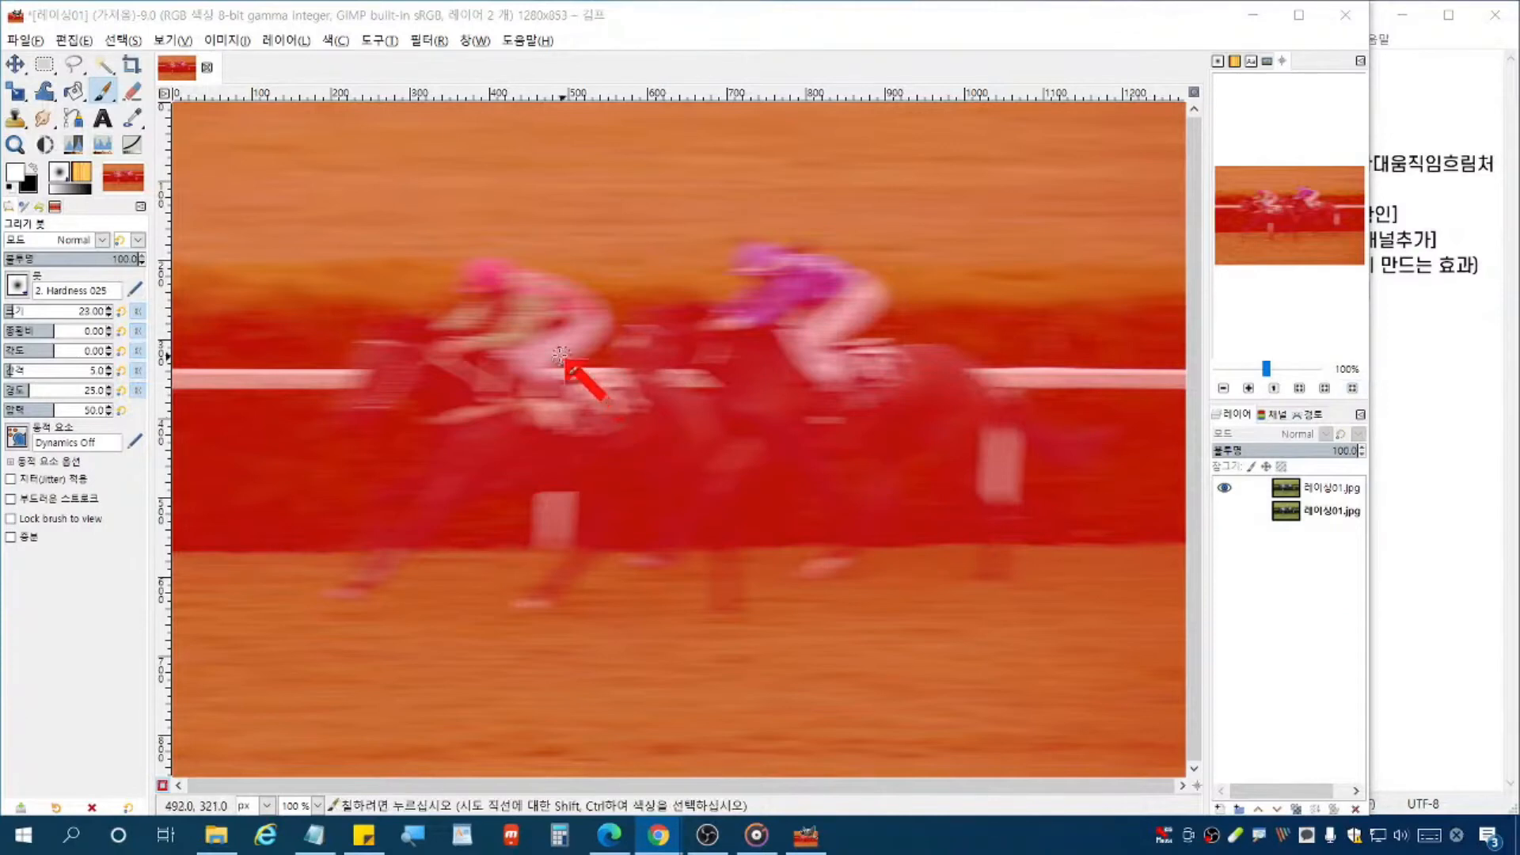
Step: Paint white on the mask over the front jockey and the front horse's head, body, legs and tail
mouse_move(544, 358)
left_mouse_down()
mouse_move(560, 340)
mouse_move(592, 351)
left_mouse_up()
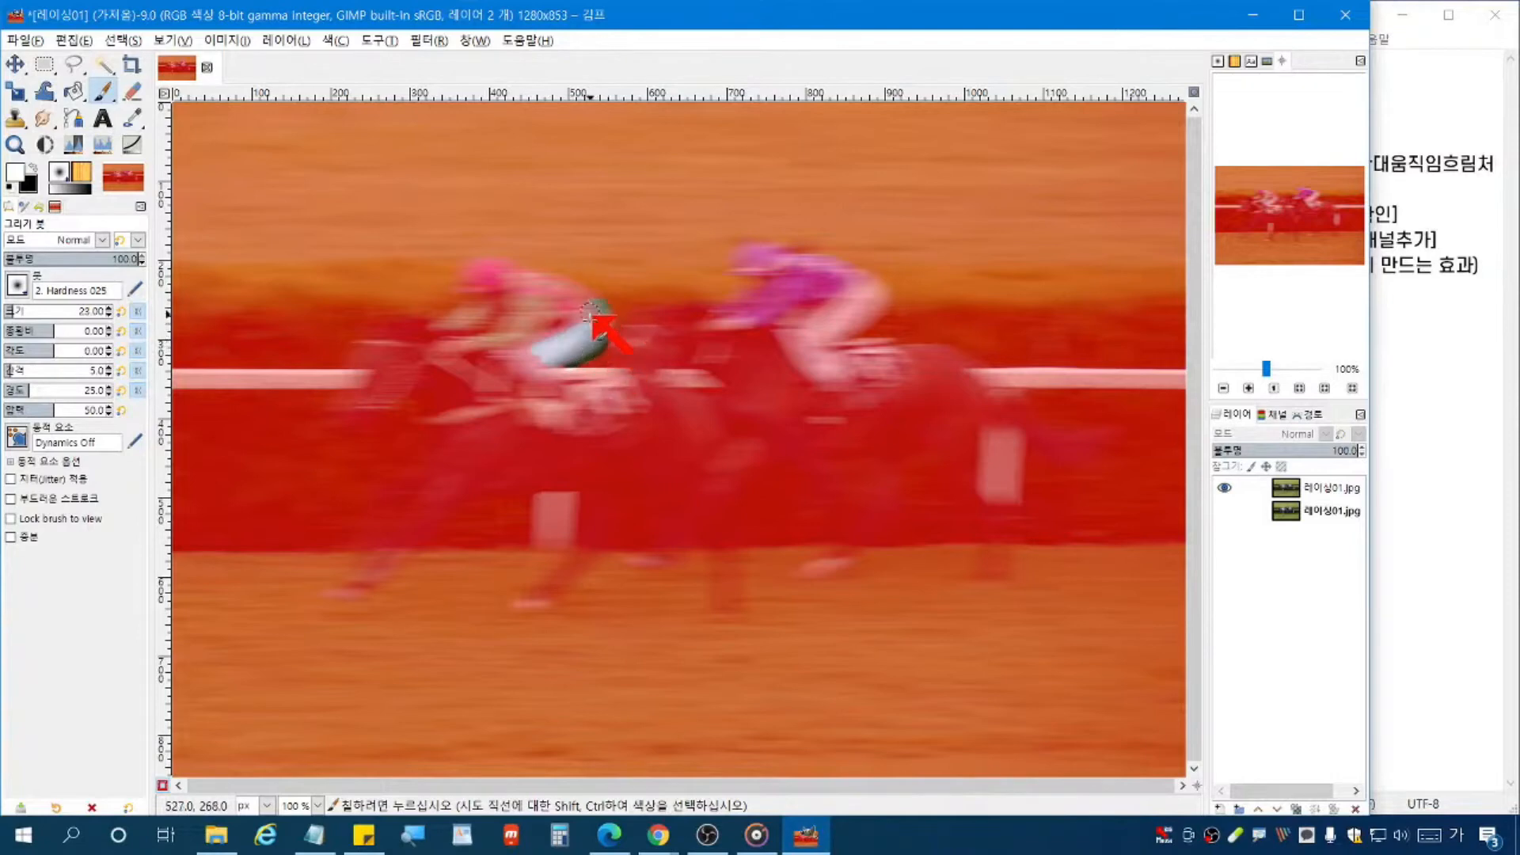
mouse_move(582, 313)
left_mouse_down()
mouse_move(542, 306)
mouse_move(576, 320)
mouse_move(586, 288)
mouse_move(497, 271)
mouse_move(567, 288)
mouse_move(514, 297)
mouse_move(502, 346)
mouse_move(502, 334)
mouse_move(550, 380)
mouse_move(527, 391)
mouse_move(518, 357)
mouse_move(460, 349)
left_mouse_up()
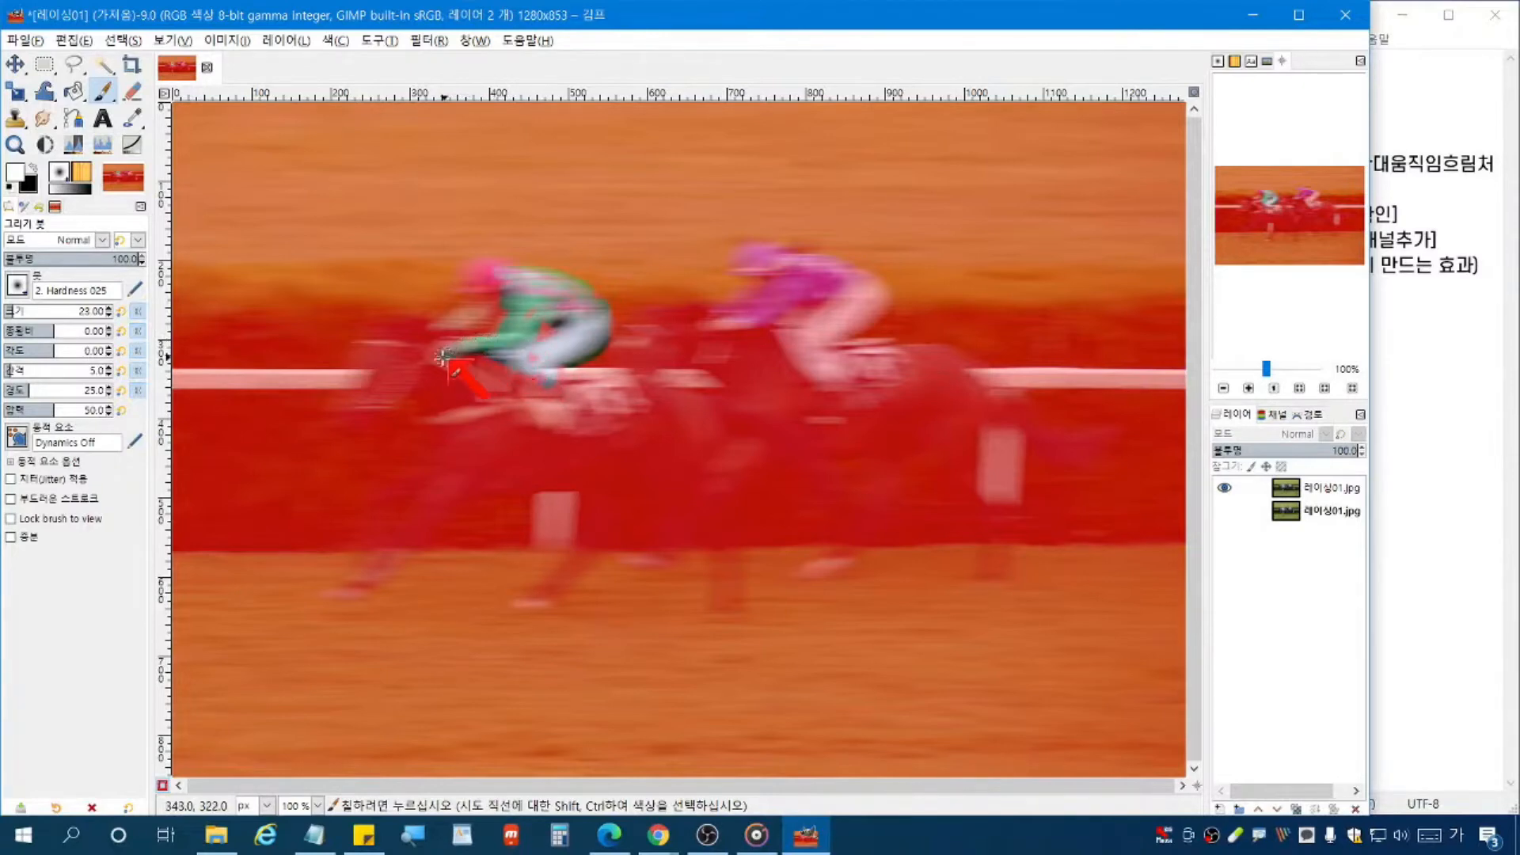
mouse_move(485, 346)
left_mouse_down()
mouse_move(530, 359)
mouse_move(521, 319)
mouse_move(563, 306)
mouse_move(512, 274)
mouse_move(471, 281)
mouse_move(492, 270)
mouse_move(501, 288)
mouse_move(464, 276)
mouse_move(500, 286)
mouse_move(446, 317)
mouse_move(466, 328)
mouse_move(507, 297)
mouse_move(469, 323)
mouse_move(494, 300)
mouse_move(472, 317)
mouse_move(503, 336)
mouse_move(450, 358)
left_mouse_up()
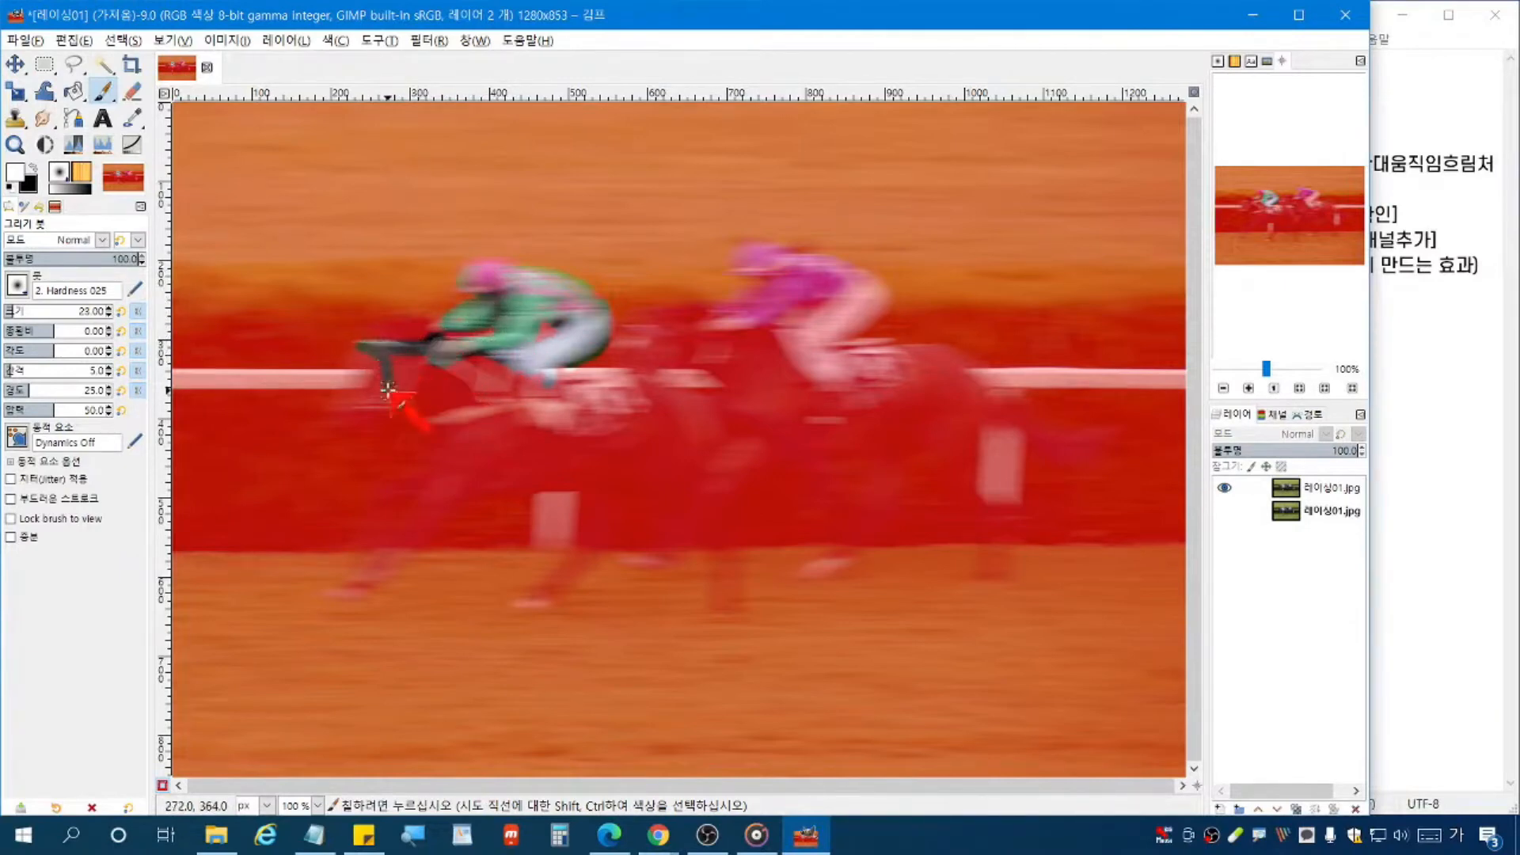
mouse_move(381, 388)
left_mouse_down()
mouse_move(415, 372)
mouse_move(400, 365)
mouse_move(394, 394)
mouse_move(394, 361)
mouse_move(422, 363)
mouse_move(418, 388)
mouse_move(360, 406)
mouse_move(388, 407)
mouse_move(421, 364)
mouse_move(463, 371)
mouse_move(485, 397)
mouse_move(512, 395)
mouse_move(472, 370)
mouse_move(552, 402)
mouse_move(492, 363)
mouse_move(570, 380)
left_mouse_up()
mouse_move(552, 293)
left_mouse_down()
mouse_move(582, 313)
mouse_move(558, 305)
mouse_move(569, 320)
mouse_move(548, 337)
mouse_move(565, 308)
mouse_move(479, 279)
mouse_move(559, 310)
left_mouse_up()
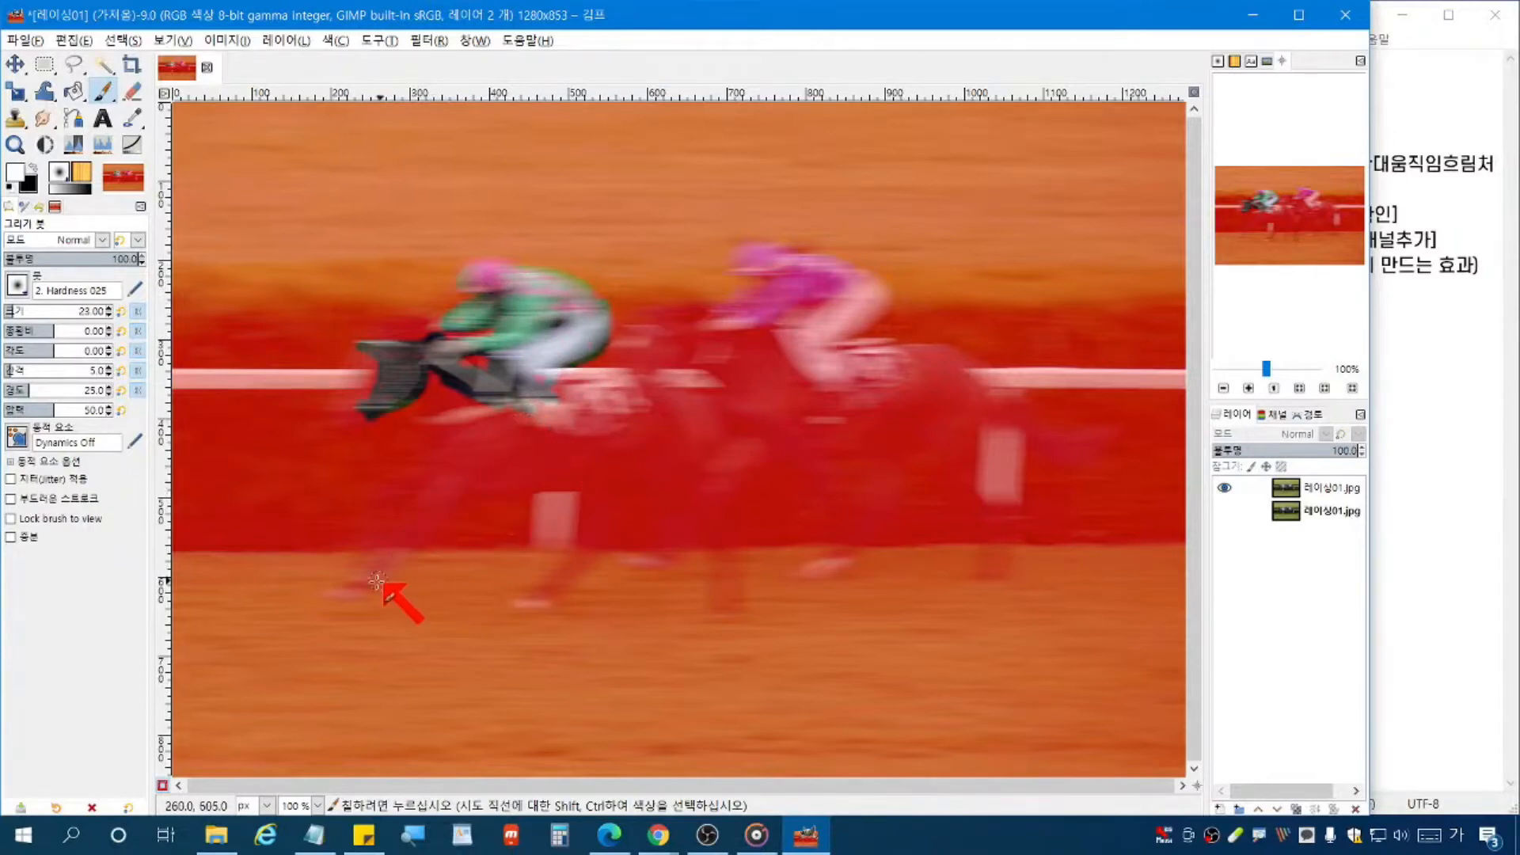
mouse_move(412, 518)
left_mouse_down()
mouse_move(383, 577)
mouse_move(345, 589)
mouse_move(392, 565)
mouse_move(424, 487)
mouse_move(405, 525)
mouse_move(457, 459)
mouse_move(550, 407)
mouse_move(507, 400)
mouse_move(450, 423)
mouse_move(440, 447)
mouse_move(427, 400)
mouse_move(526, 443)
mouse_move(514, 431)
mouse_move(558, 408)
mouse_move(545, 384)
mouse_move(601, 392)
mouse_move(567, 411)
mouse_move(651, 389)
mouse_move(665, 416)
mouse_move(623, 457)
mouse_move(494, 463)
mouse_move(586, 475)
mouse_move(426, 429)
mouse_move(473, 394)
mouse_move(445, 381)
mouse_move(495, 440)
mouse_move(623, 449)
mouse_move(663, 434)
mouse_move(641, 453)
mouse_move(690, 424)
mouse_move(679, 440)
mouse_move(666, 417)
mouse_move(660, 467)
mouse_move(595, 486)
mouse_move(691, 479)
mouse_move(476, 459)
mouse_move(589, 482)
mouse_move(546, 466)
mouse_move(593, 463)
mouse_move(421, 432)
mouse_move(436, 390)
mouse_move(400, 392)
mouse_move(621, 471)
mouse_move(694, 450)
left_mouse_up()
mouse_move(717, 394)
left_mouse_down()
mouse_move(667, 487)
mouse_move(651, 478)
mouse_move(590, 527)
mouse_move(593, 554)
mouse_move(563, 590)
mouse_move(505, 606)
mouse_move(560, 598)
mouse_move(617, 488)
mouse_move(584, 534)
mouse_move(595, 539)
mouse_move(641, 476)
mouse_move(627, 482)
mouse_move(685, 492)
mouse_move(724, 608)
mouse_move(718, 490)
mouse_move(690, 513)
mouse_move(685, 500)
mouse_move(701, 473)
mouse_move(649, 546)
mouse_move(659, 560)
mouse_move(630, 560)
mouse_move(758, 449)
mouse_move(710, 463)
mouse_move(674, 406)
mouse_move(754, 357)
left_mouse_up()
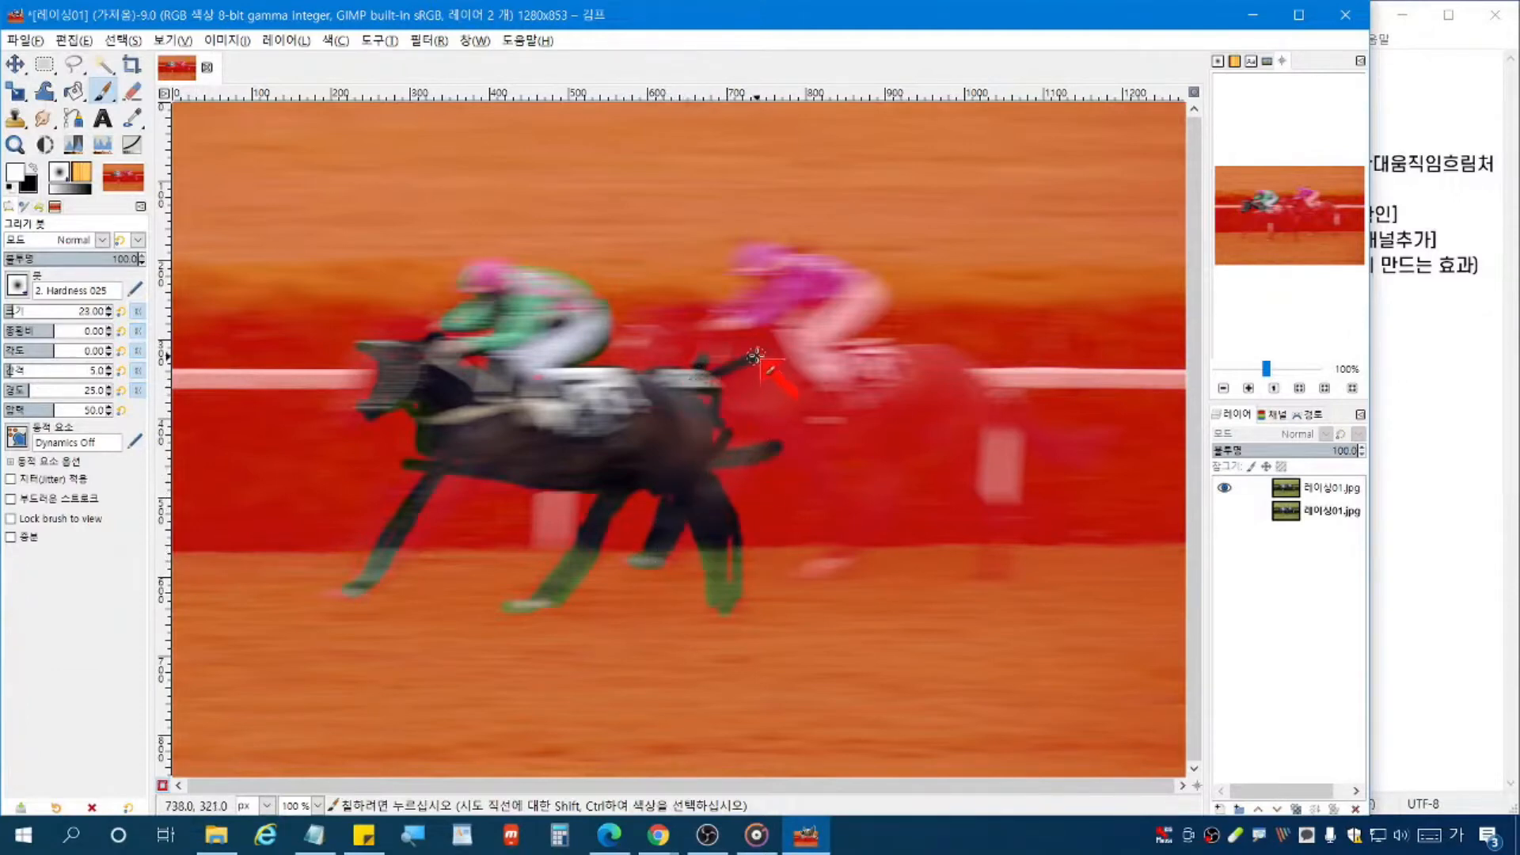
Step: Paint white over the rear horse and jockey, using brush size 84 for the body and 21 for the jockey and hind leg
mouse_move(687, 411)
left_mouse_down()
mouse_move(803, 420)
mouse_move(827, 378)
mouse_move(741, 382)
left_mouse_up()
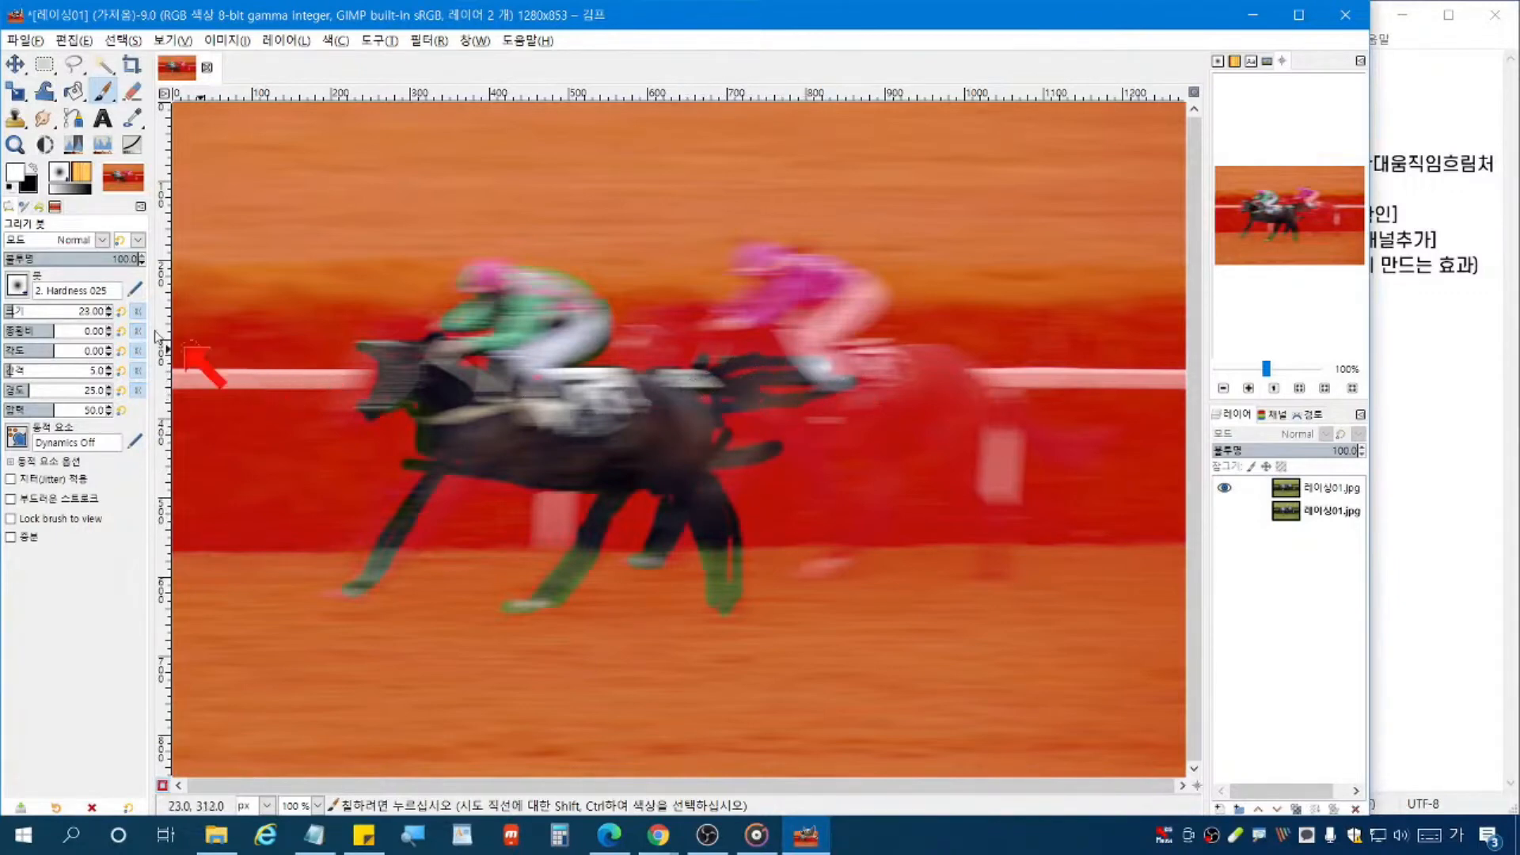
left_click_drag(22, 311, 26, 311)
mouse_move(741, 435)
left_mouse_down()
mouse_move(836, 410)
mouse_move(738, 430)
mouse_move(801, 424)
mouse_move(689, 426)
mouse_move(689, 410)
mouse_move(743, 369)
mouse_move(930, 381)
mouse_move(920, 368)
mouse_move(946, 413)
left_mouse_up()
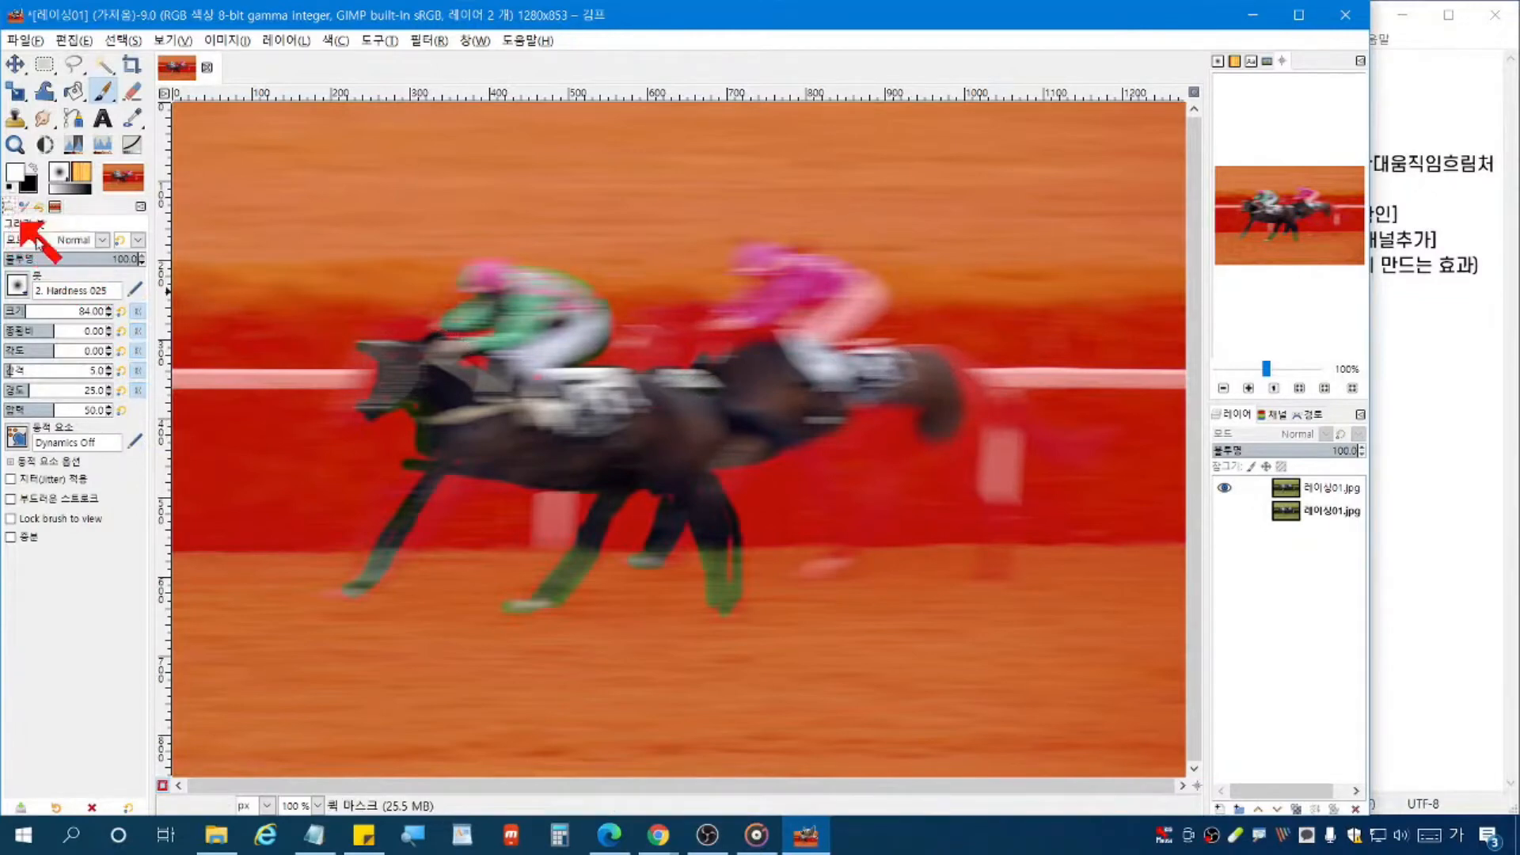
mouse_move(769, 445)
left_mouse_down()
mouse_move(915, 440)
mouse_move(875, 427)
mouse_move(936, 421)
mouse_move(917, 414)
mouse_move(926, 377)
mouse_move(960, 396)
mouse_move(922, 372)
mouse_move(945, 405)
mouse_move(932, 443)
mouse_move(691, 447)
mouse_move(769, 448)
mouse_move(698, 454)
mouse_move(743, 441)
mouse_move(703, 473)
mouse_move(829, 280)
mouse_move(831, 311)
mouse_move(855, 288)
mouse_move(792, 290)
left_mouse_up()
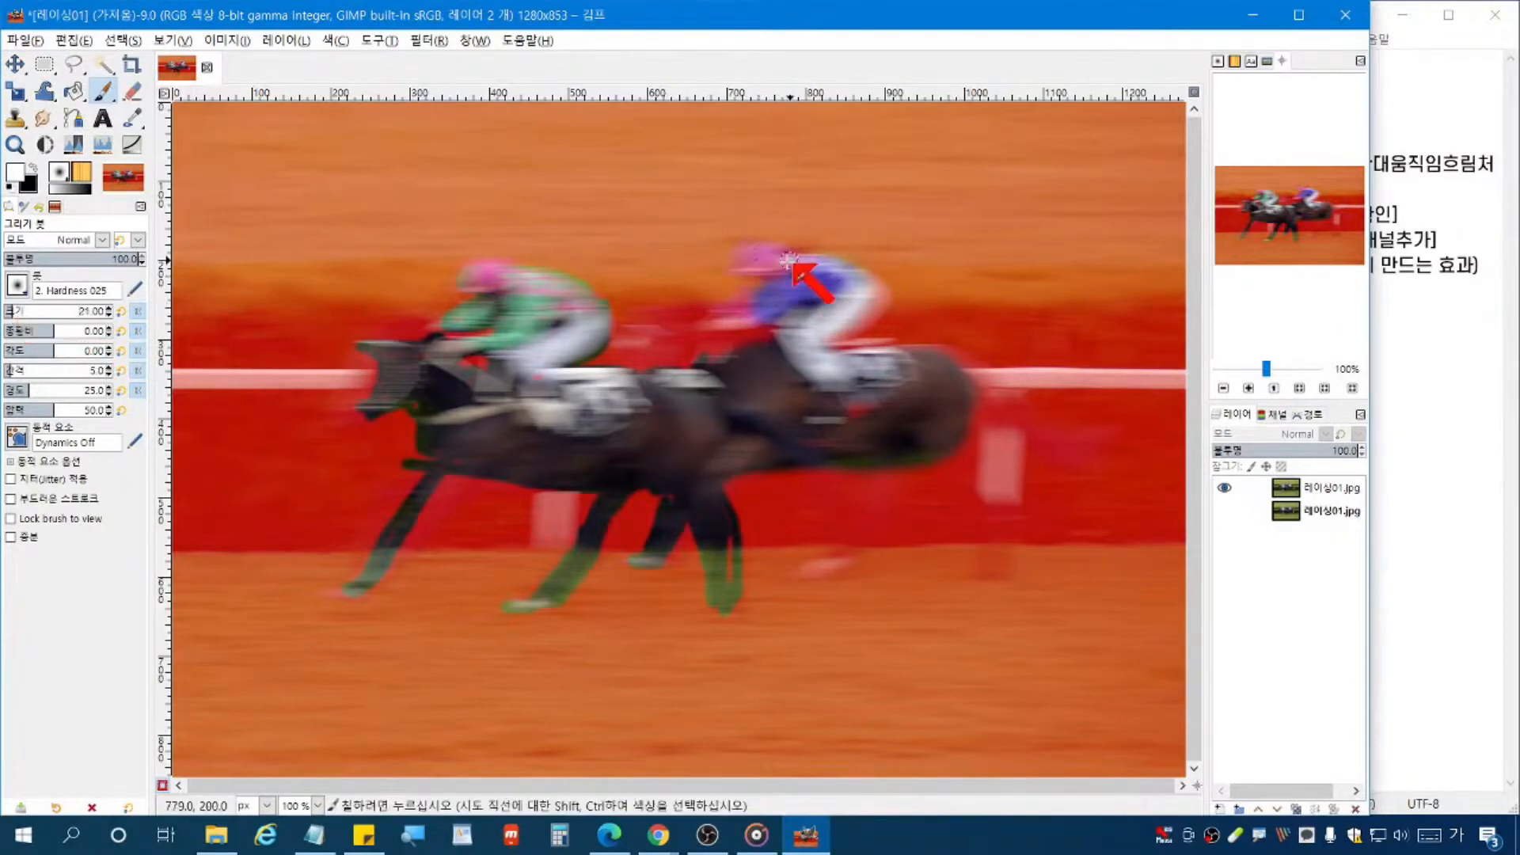
mouse_move(789, 263)
left_mouse_down()
mouse_move(740, 256)
mouse_move(793, 271)
mouse_move(720, 341)
mouse_move(772, 317)
mouse_move(787, 288)
left_mouse_up()
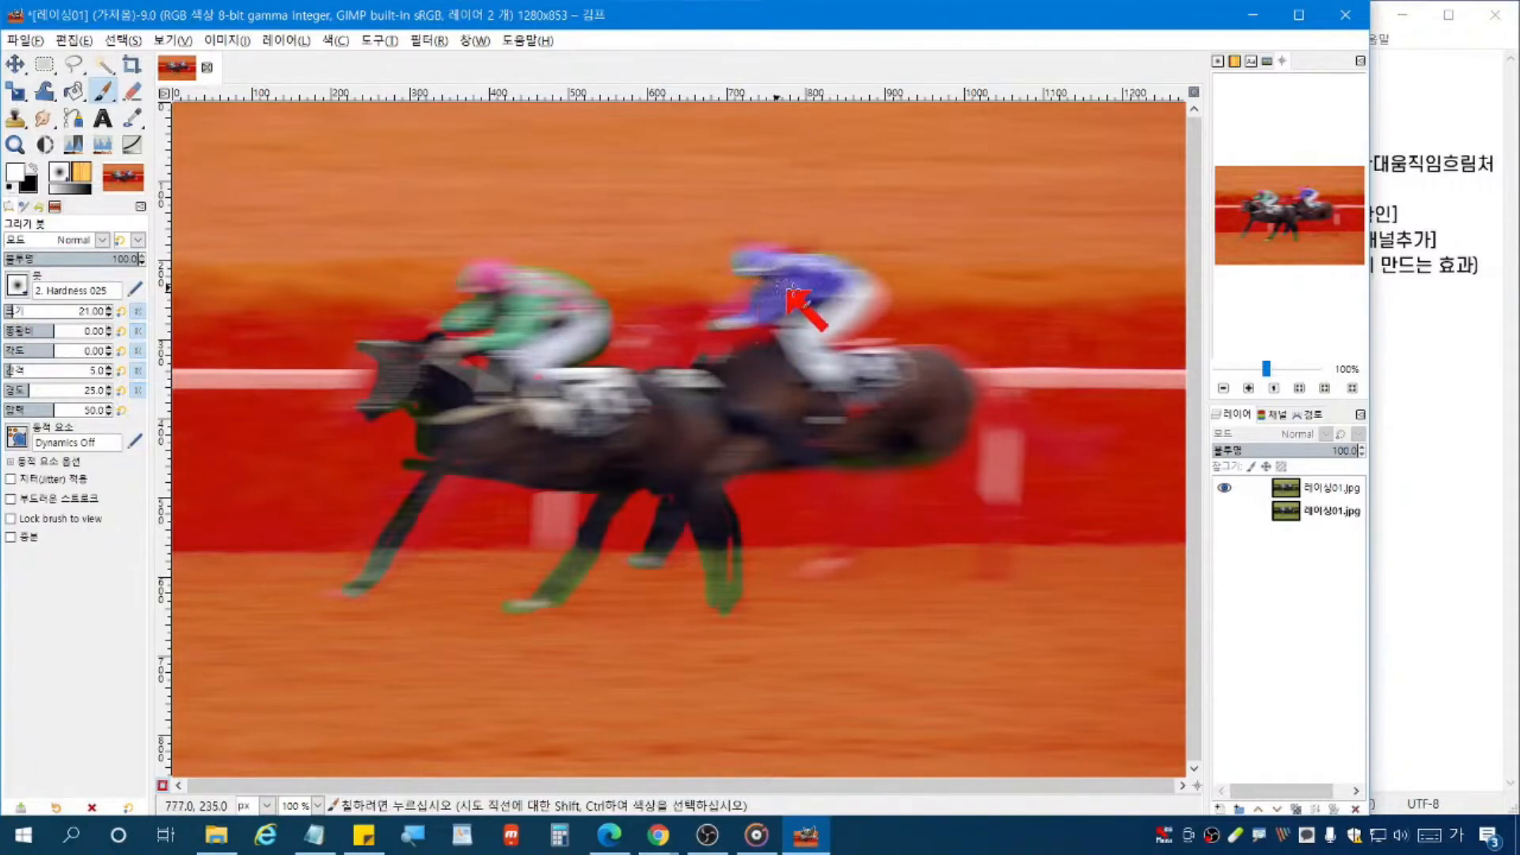
mouse_move(928, 454)
left_mouse_down()
mouse_move(956, 470)
mouse_move(968, 442)
mouse_move(963, 485)
mouse_move(1000, 527)
mouse_move(988, 559)
mouse_move(1011, 529)
mouse_move(985, 576)
mouse_move(962, 474)
left_mouse_up()
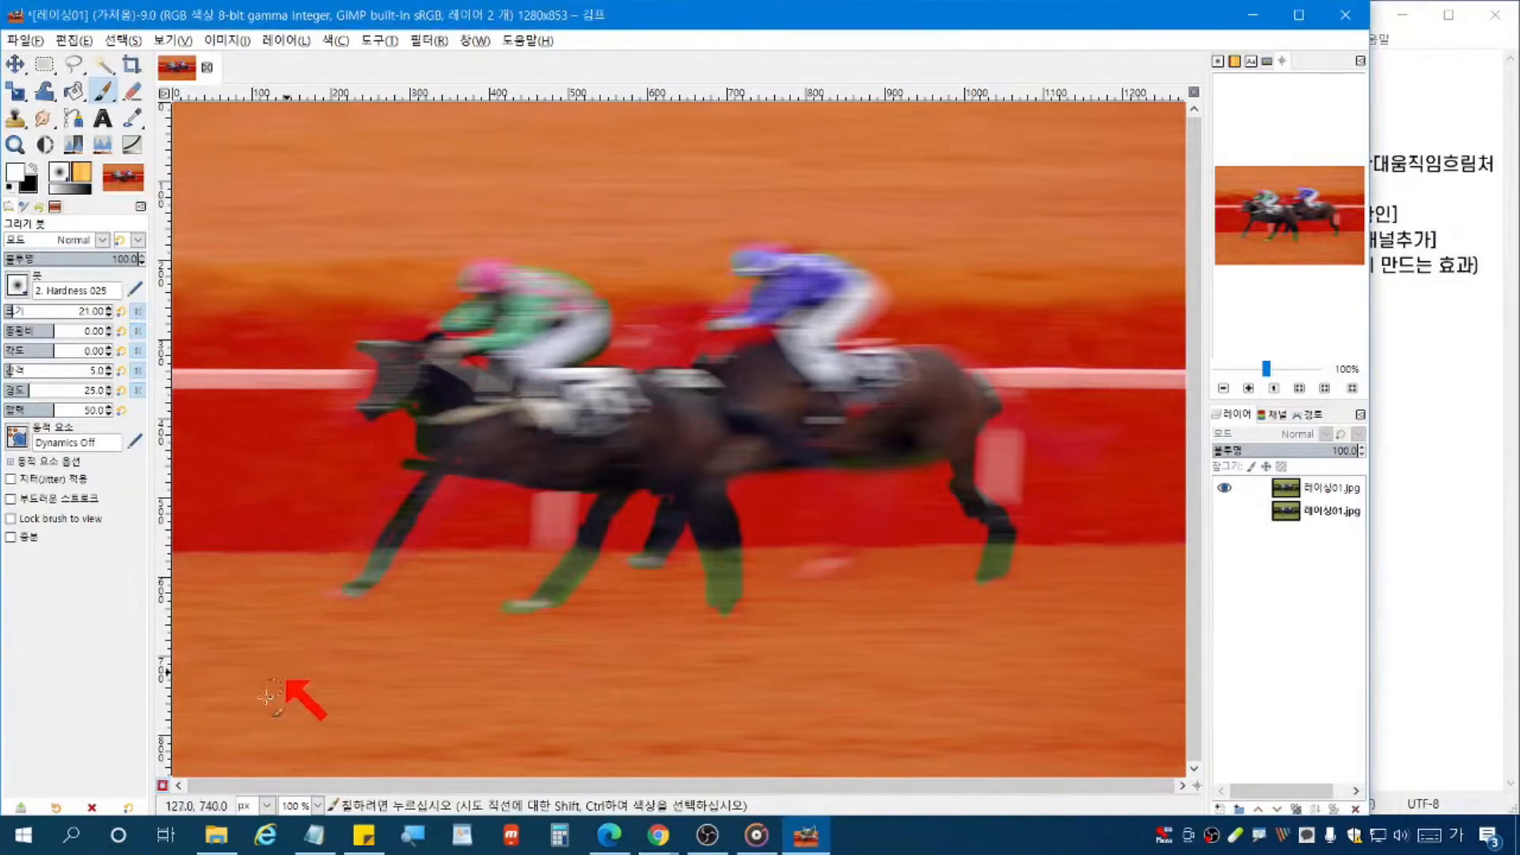
Step: Leave the Quick Mask to show the sharp original layer instead of the blurred one, and return to Quick Mask mode
left_click(119, 41)
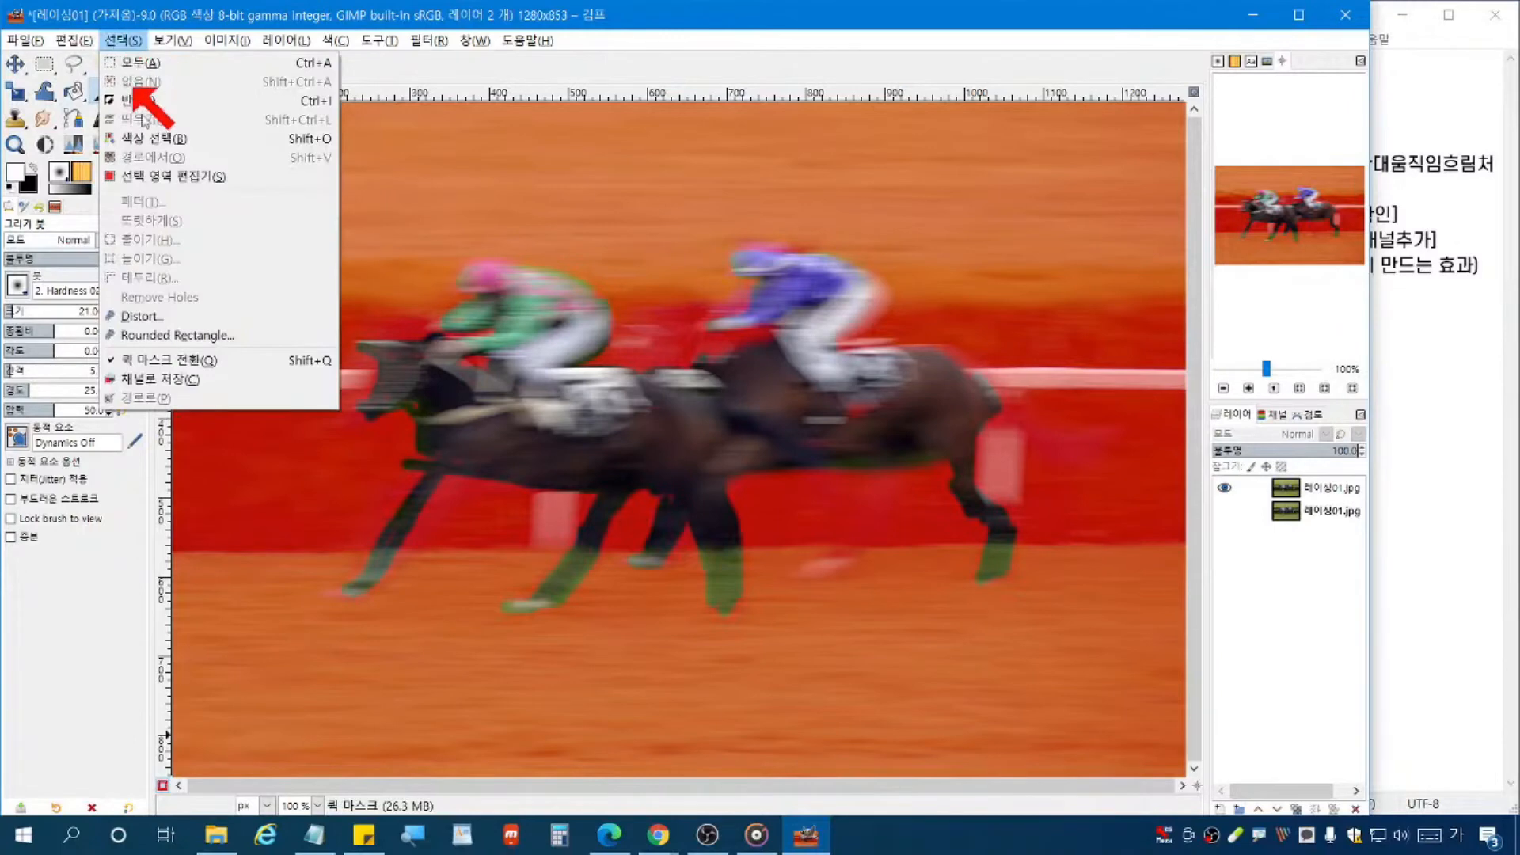
left_click(99, 366)
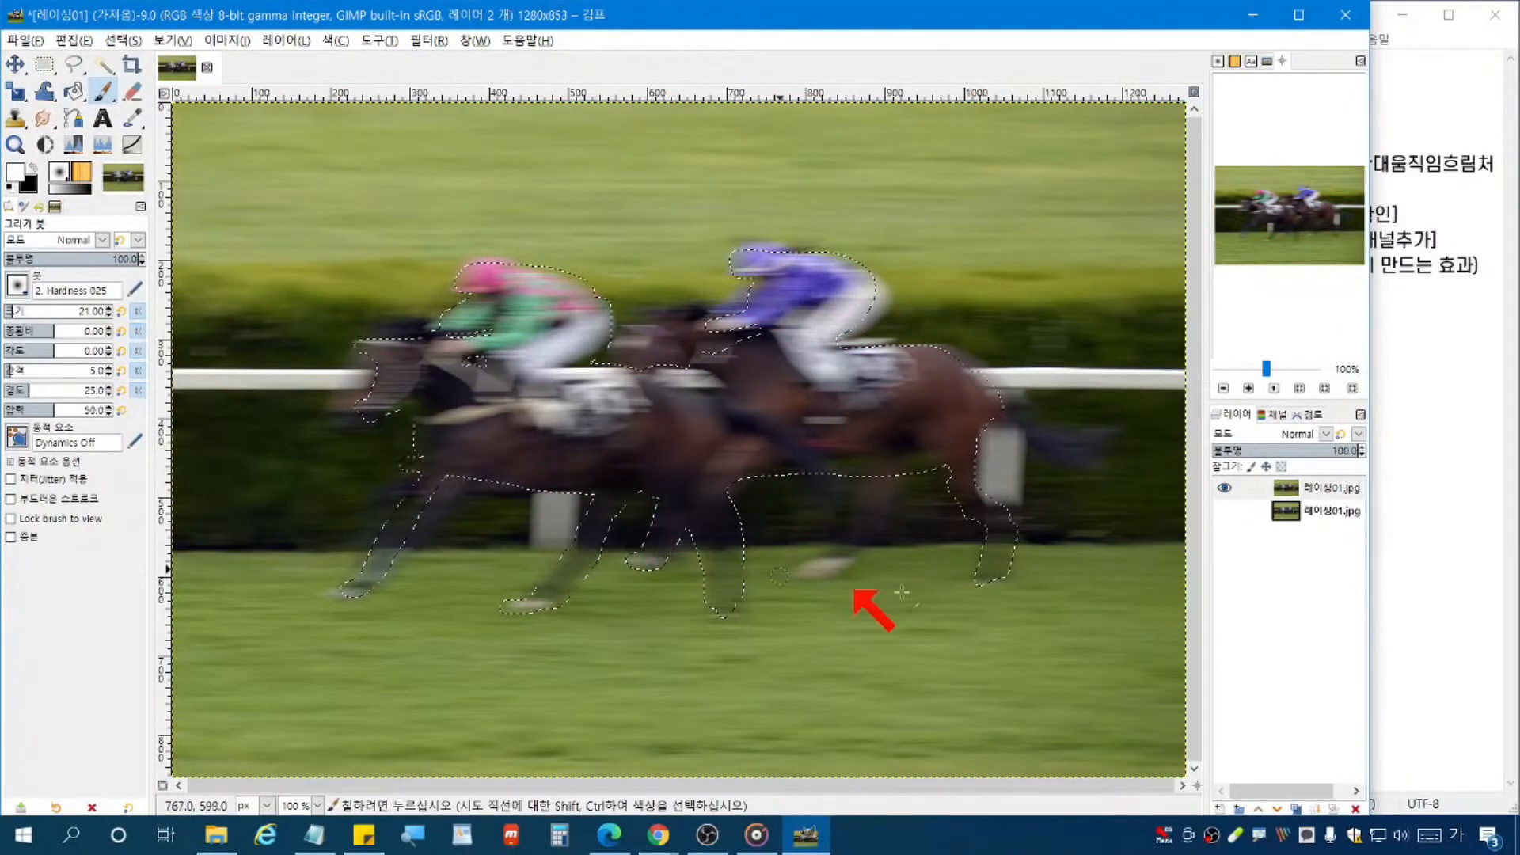
left_click(1224, 488)
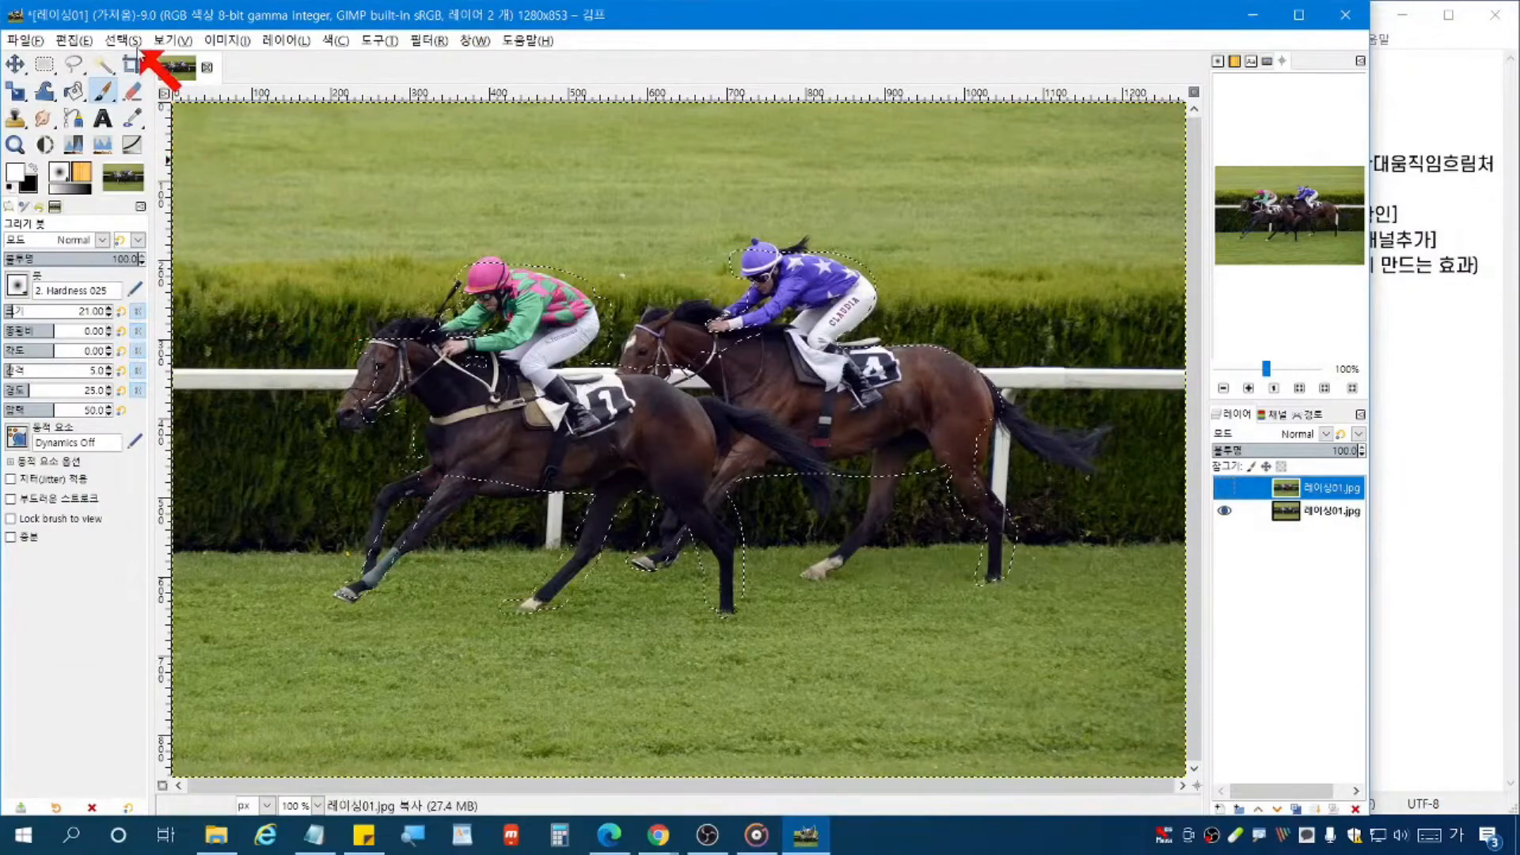
left_click(127, 41)
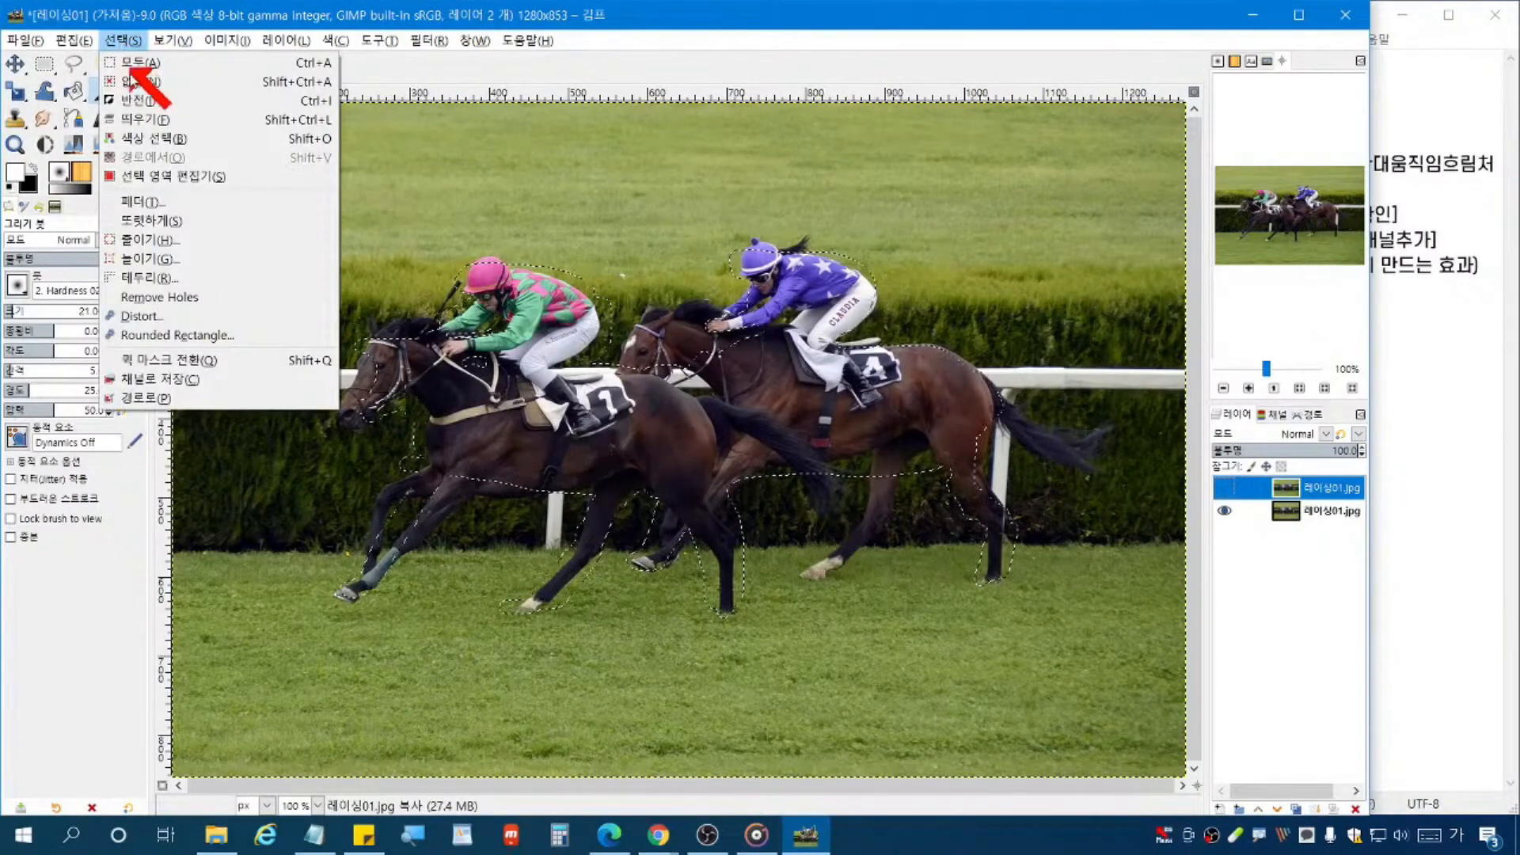
left_click(209, 360)
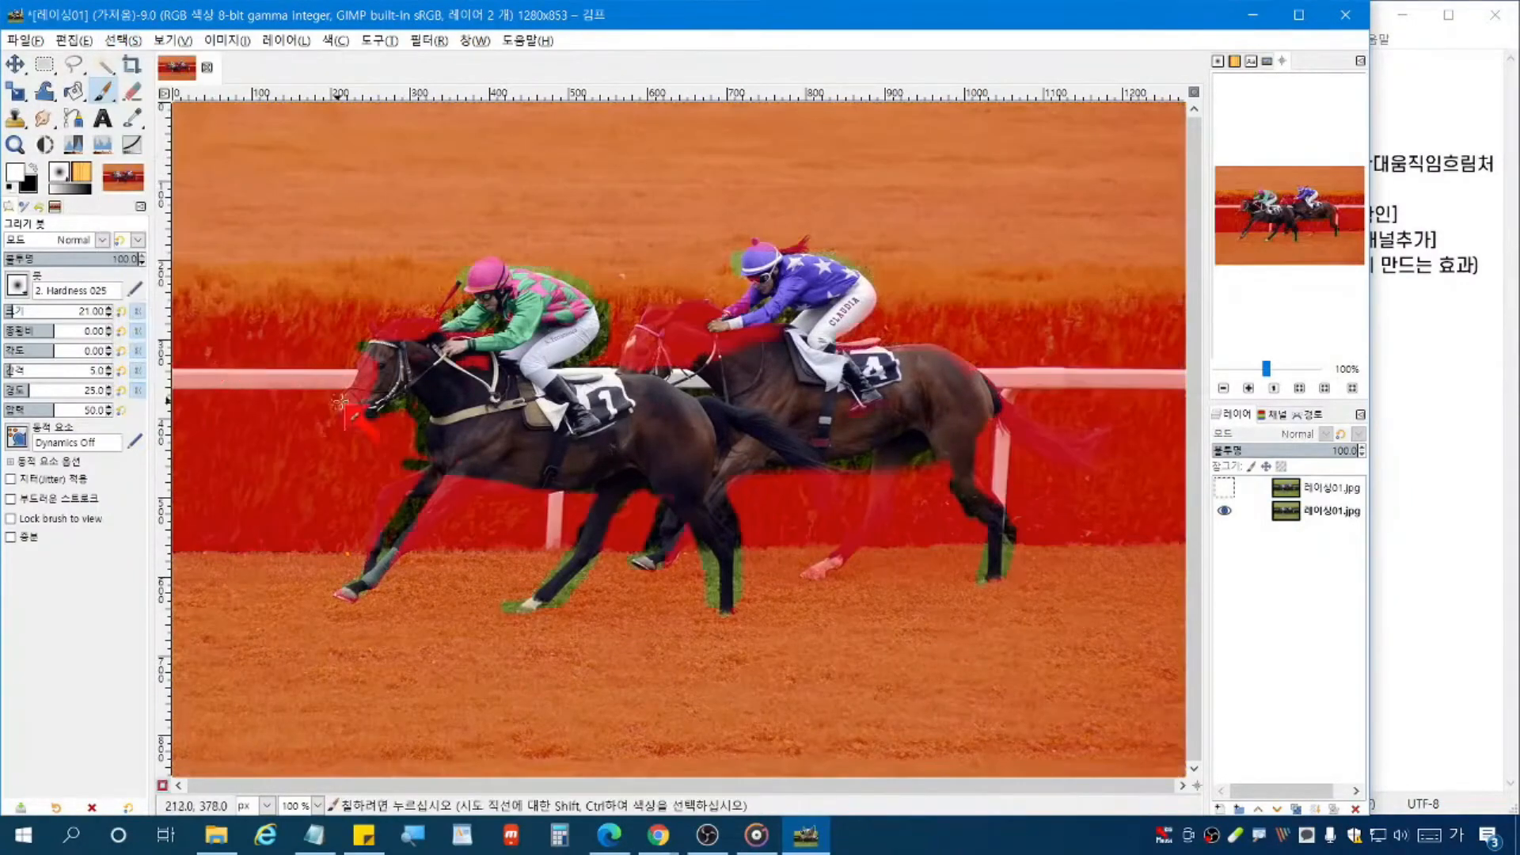
Step: Paint black over the front horse's foreleg to cover it with the mask again
left_click(33, 166)
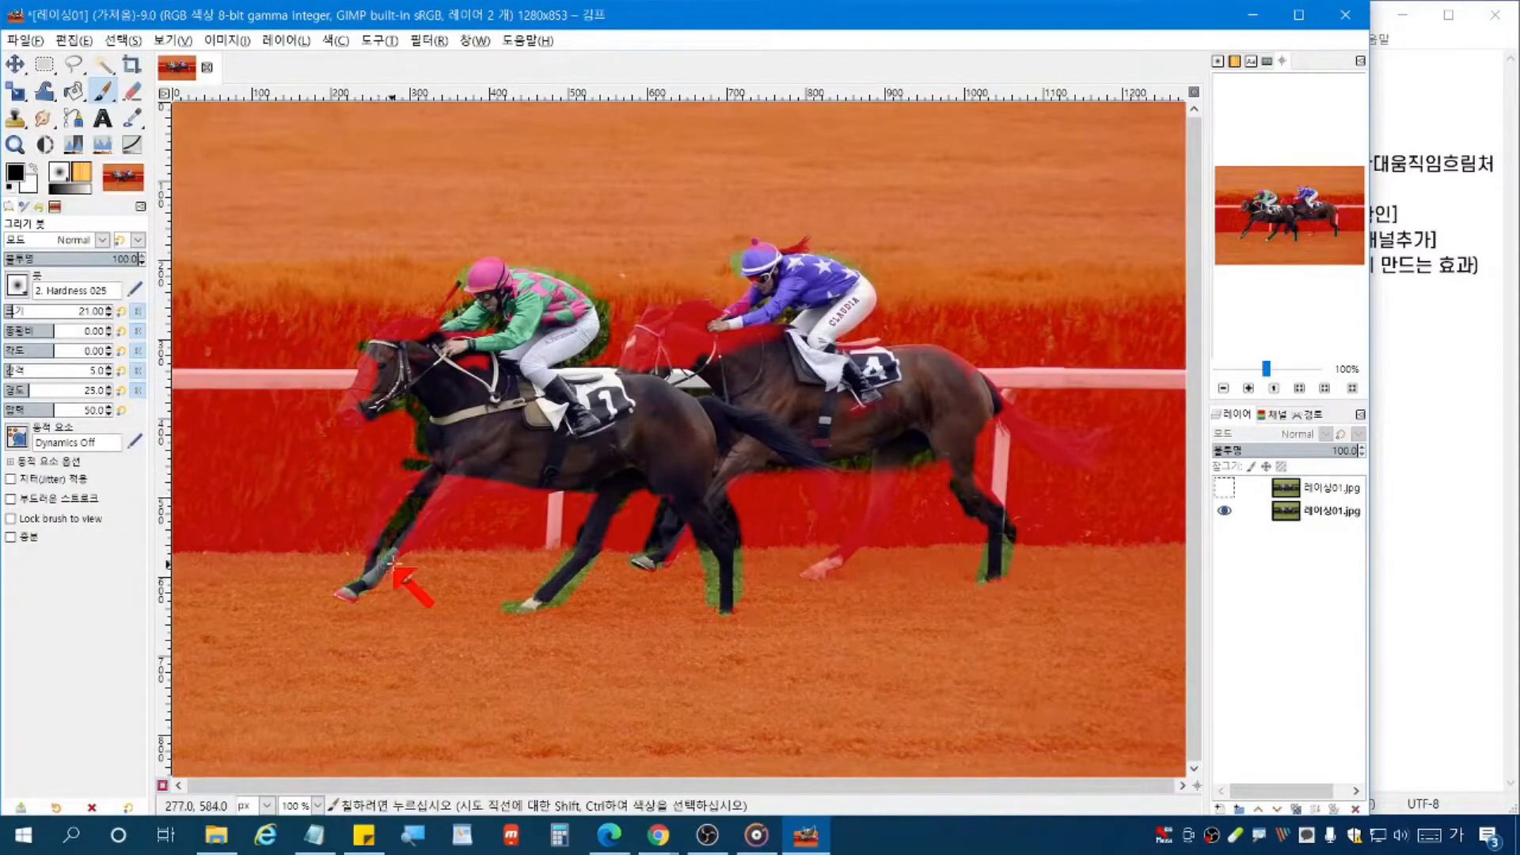
mouse_move(410, 511)
left_mouse_down()
mouse_move(416, 523)
mouse_move(342, 564)
mouse_move(353, 592)
left_mouse_up()
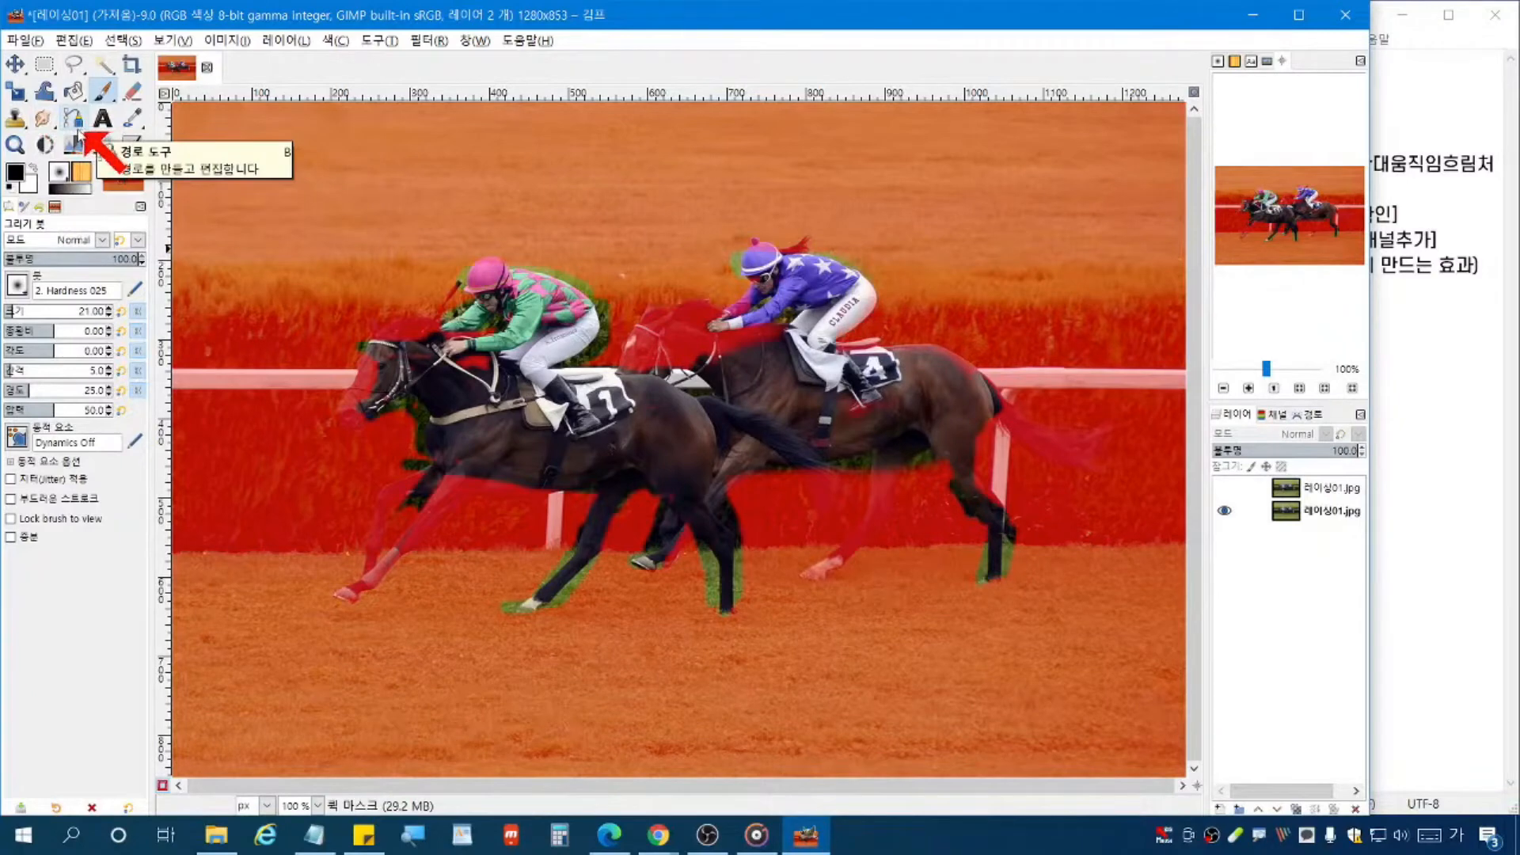
Step: Paint white over the rear horse's remaining hind leg, tail and head, and over the front horse's head
left_click(34, 169)
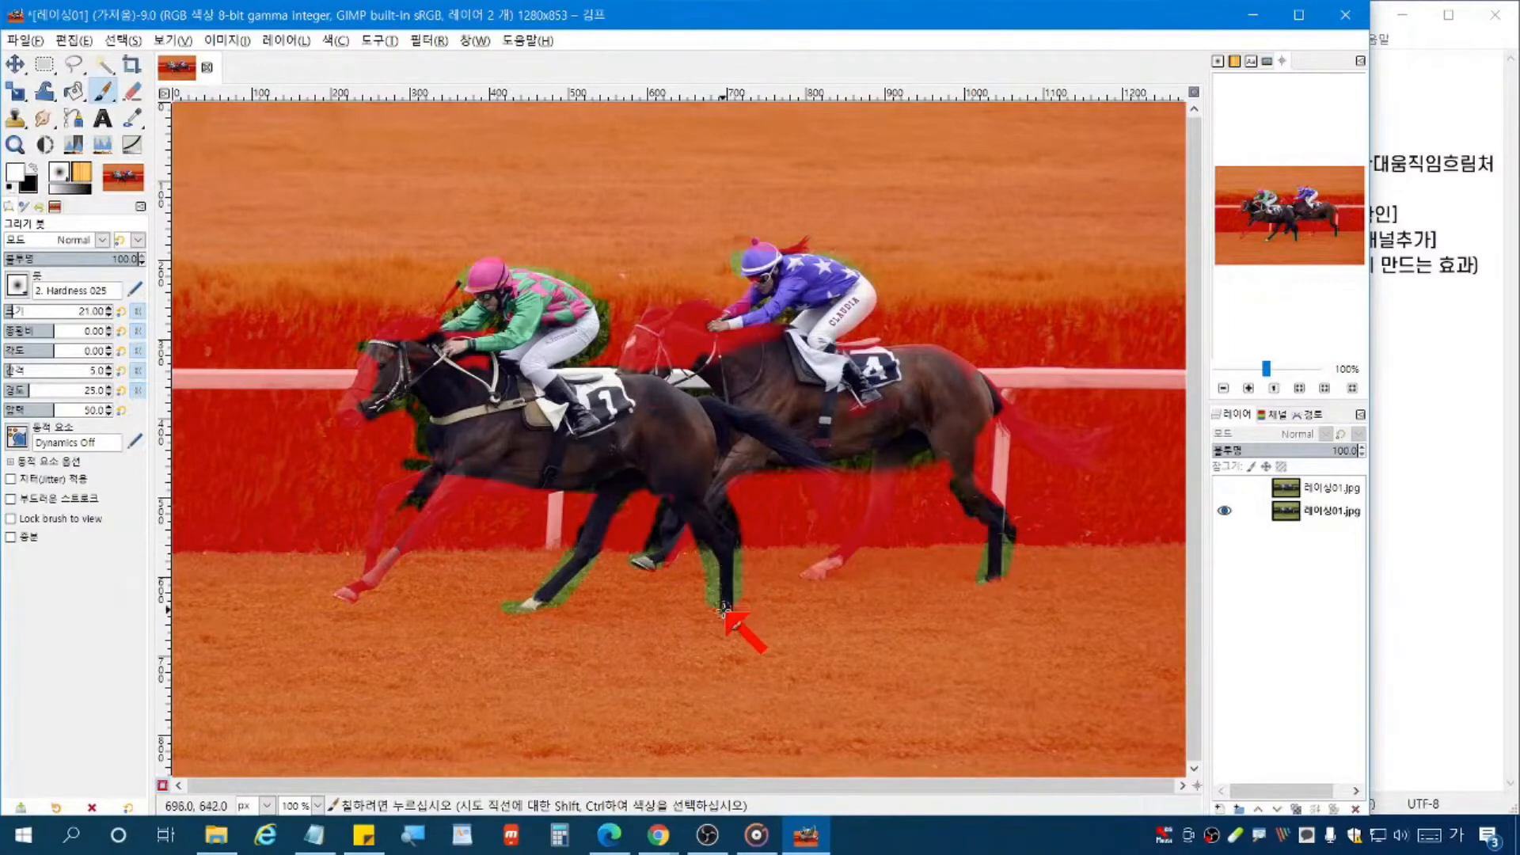
mouse_move(819, 569)
left_mouse_down()
mouse_move(862, 540)
mouse_move(899, 446)
mouse_move(885, 498)
mouse_move(881, 462)
left_mouse_up()
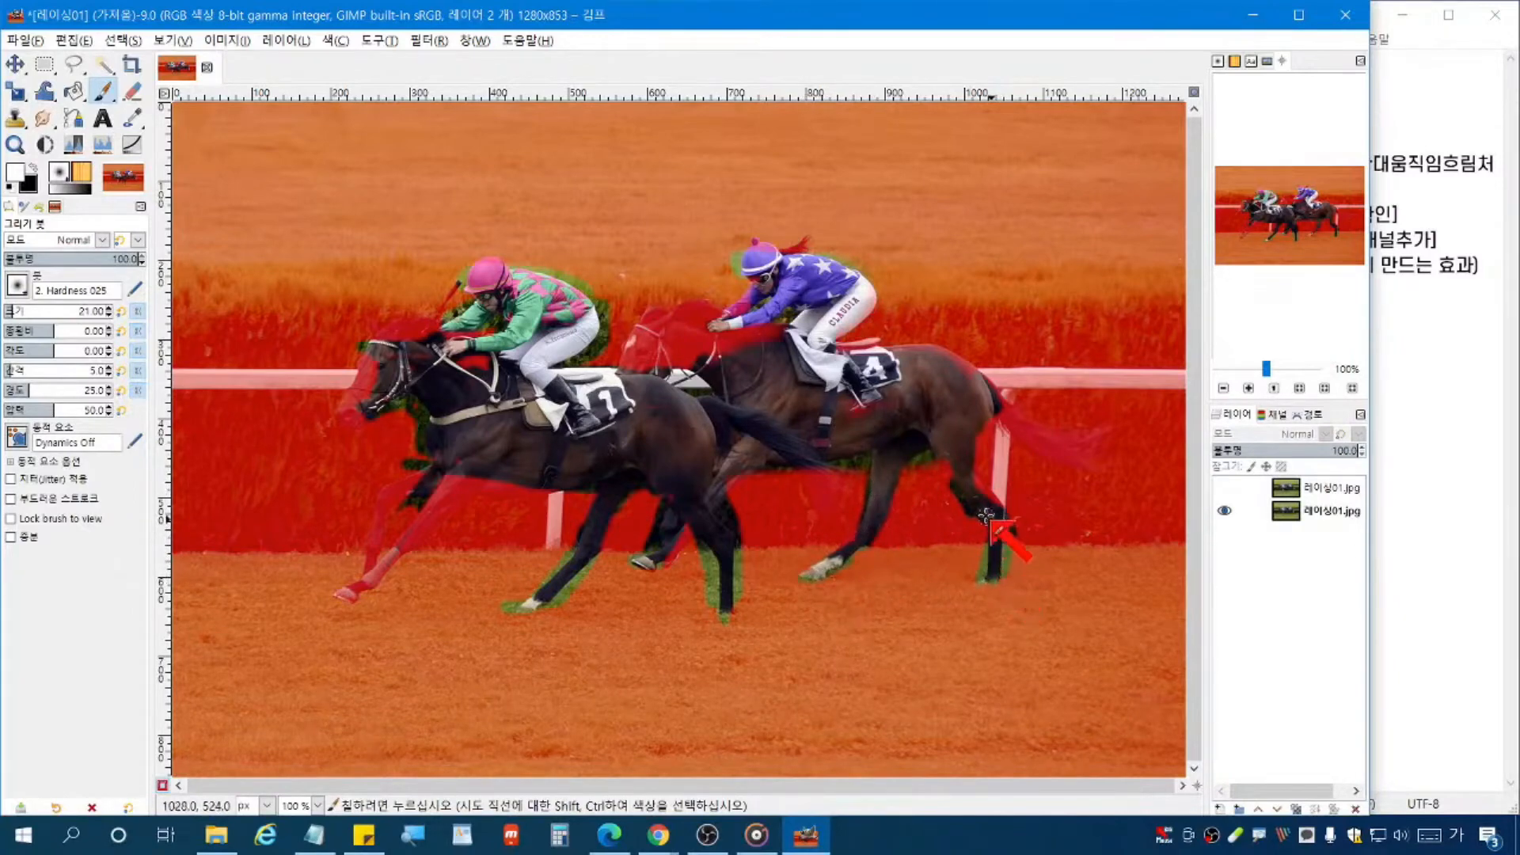
mouse_move(1029, 438)
left_mouse_down()
mouse_move(1086, 464)
mouse_move(1099, 430)
mouse_move(1081, 445)
mouse_move(979, 387)
mouse_move(1066, 451)
left_mouse_up()
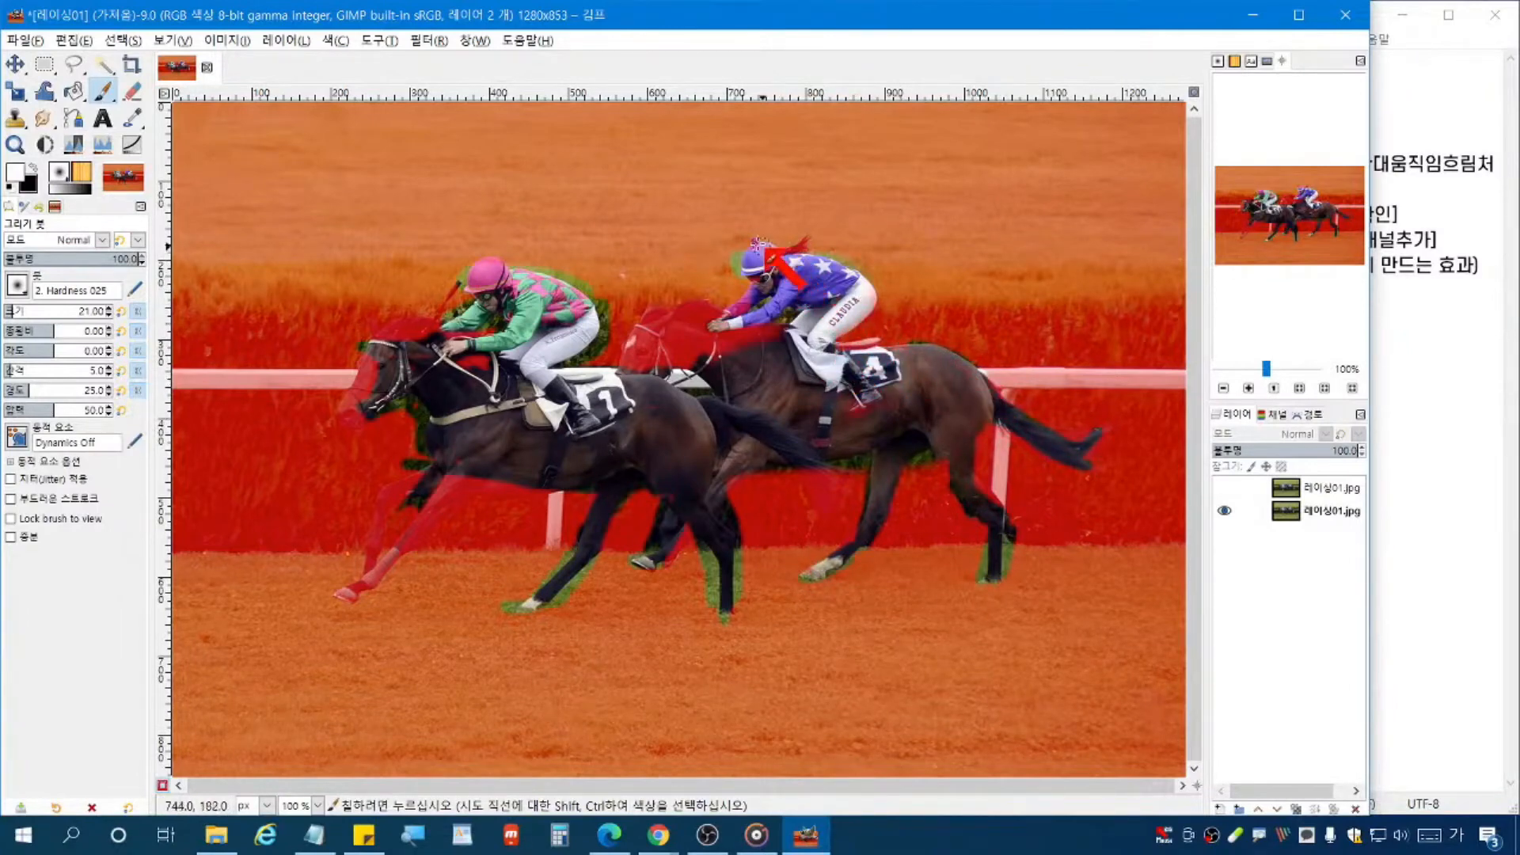
mouse_move(776, 279)
left_mouse_down()
mouse_move(730, 326)
mouse_move(640, 312)
mouse_move(639, 350)
mouse_move(652, 338)
mouse_move(630, 340)
mouse_move(660, 335)
mouse_move(694, 359)
mouse_move(614, 371)
mouse_move(686, 337)
mouse_move(657, 323)
mouse_move(760, 336)
mouse_move(731, 333)
mouse_move(718, 359)
mouse_move(665, 379)
mouse_move(685, 371)
mouse_move(681, 343)
mouse_move(633, 365)
mouse_move(679, 332)
mouse_move(690, 351)
mouse_move(728, 345)
mouse_move(662, 342)
mouse_move(674, 323)
mouse_move(677, 336)
mouse_move(636, 343)
left_mouse_up()
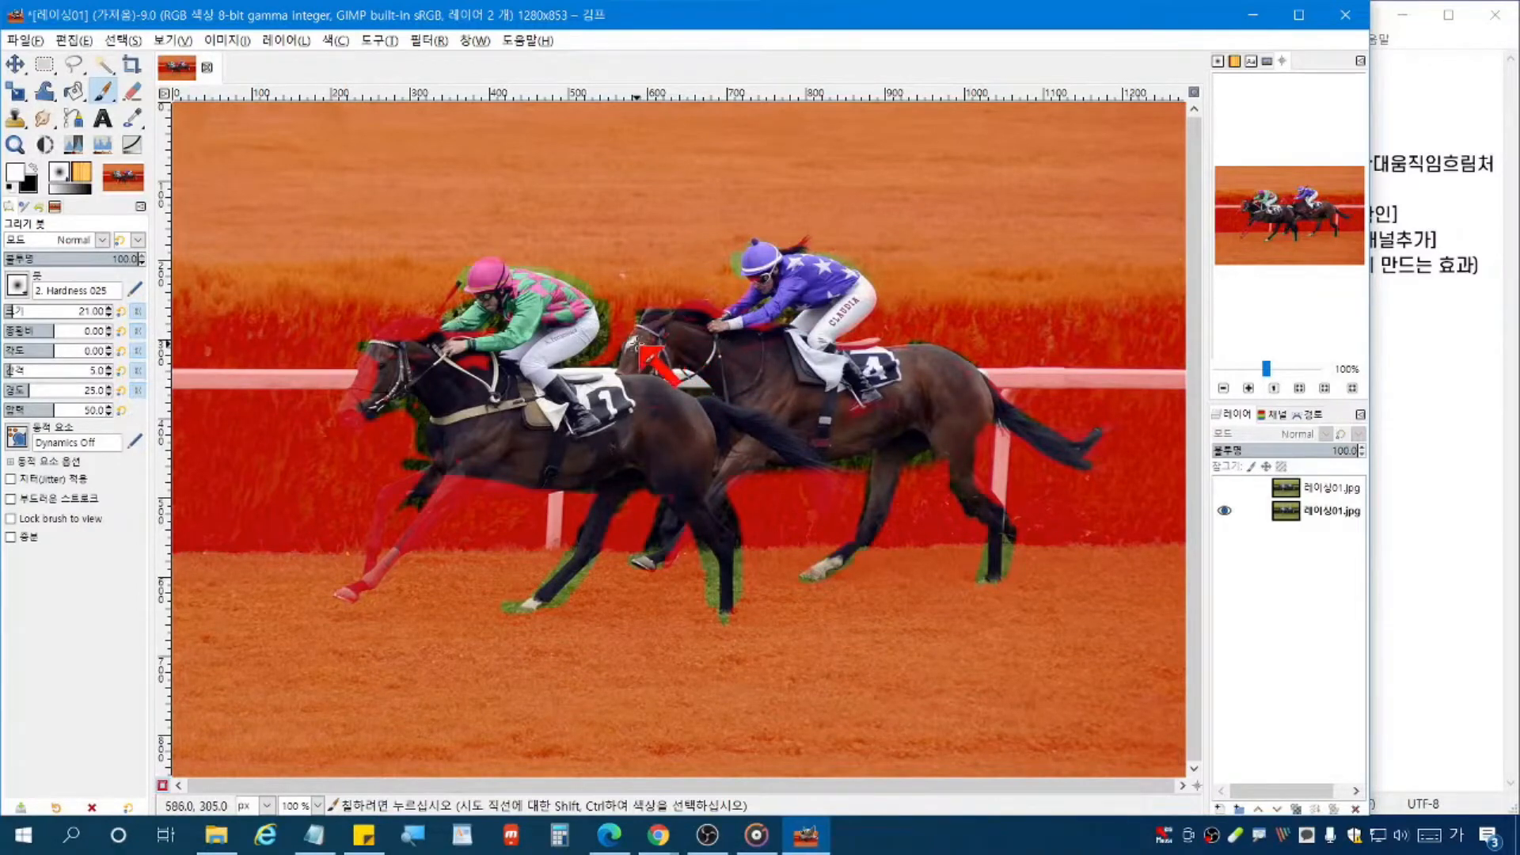
mouse_move(442, 369)
left_mouse_down()
mouse_move(464, 361)
mouse_move(442, 369)
left_mouse_up()
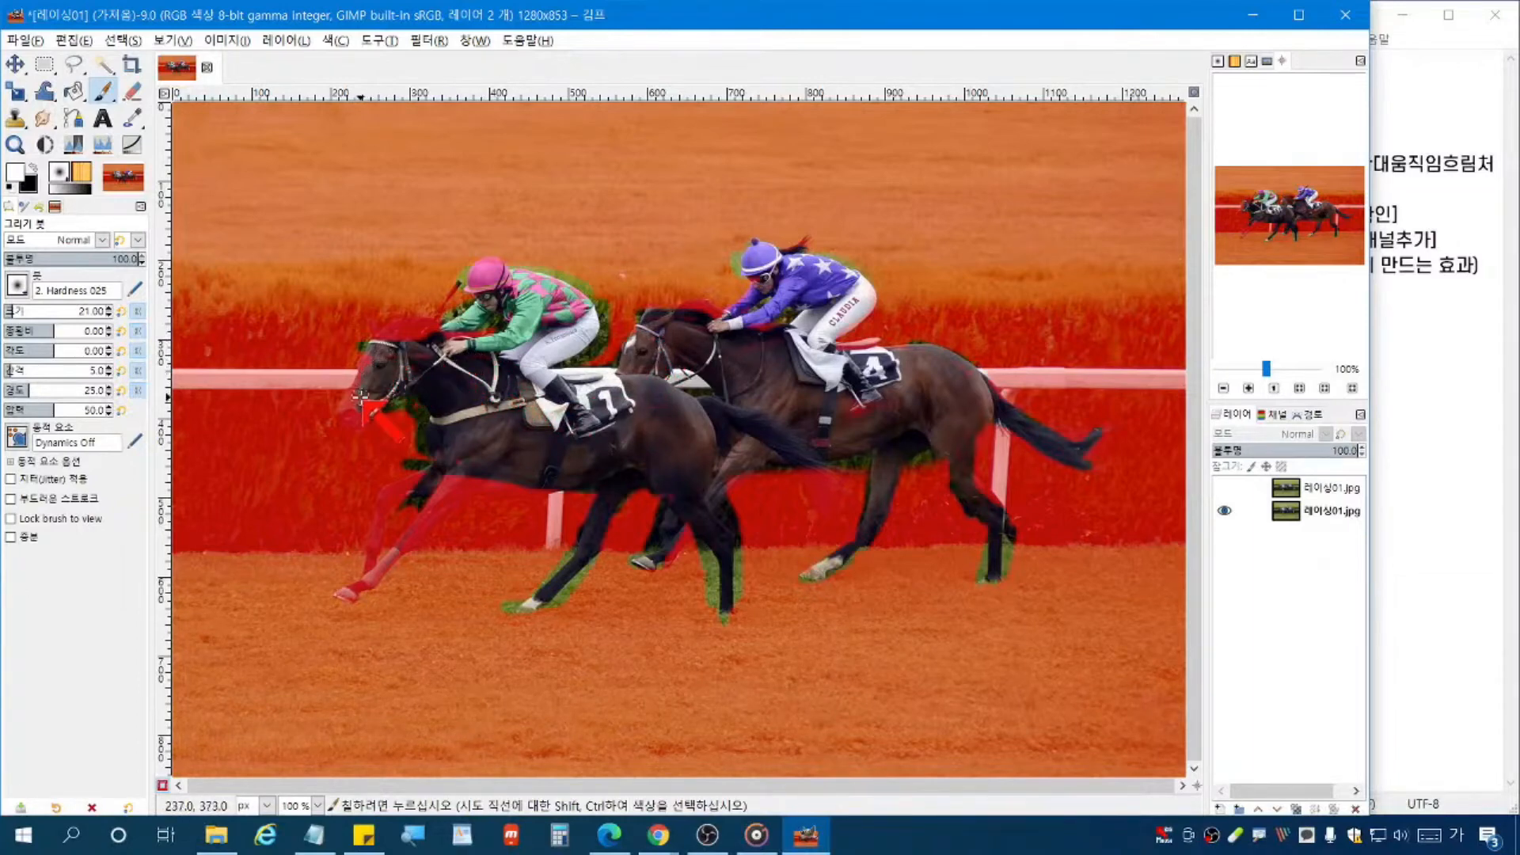
mouse_move(376, 409)
left_mouse_down()
mouse_move(354, 423)
mouse_move(366, 396)
mouse_move(353, 427)
mouse_move(364, 368)
mouse_move(369, 380)
mouse_move(422, 329)
mouse_move(382, 345)
mouse_move(428, 331)
mouse_move(467, 275)
left_mouse_up()
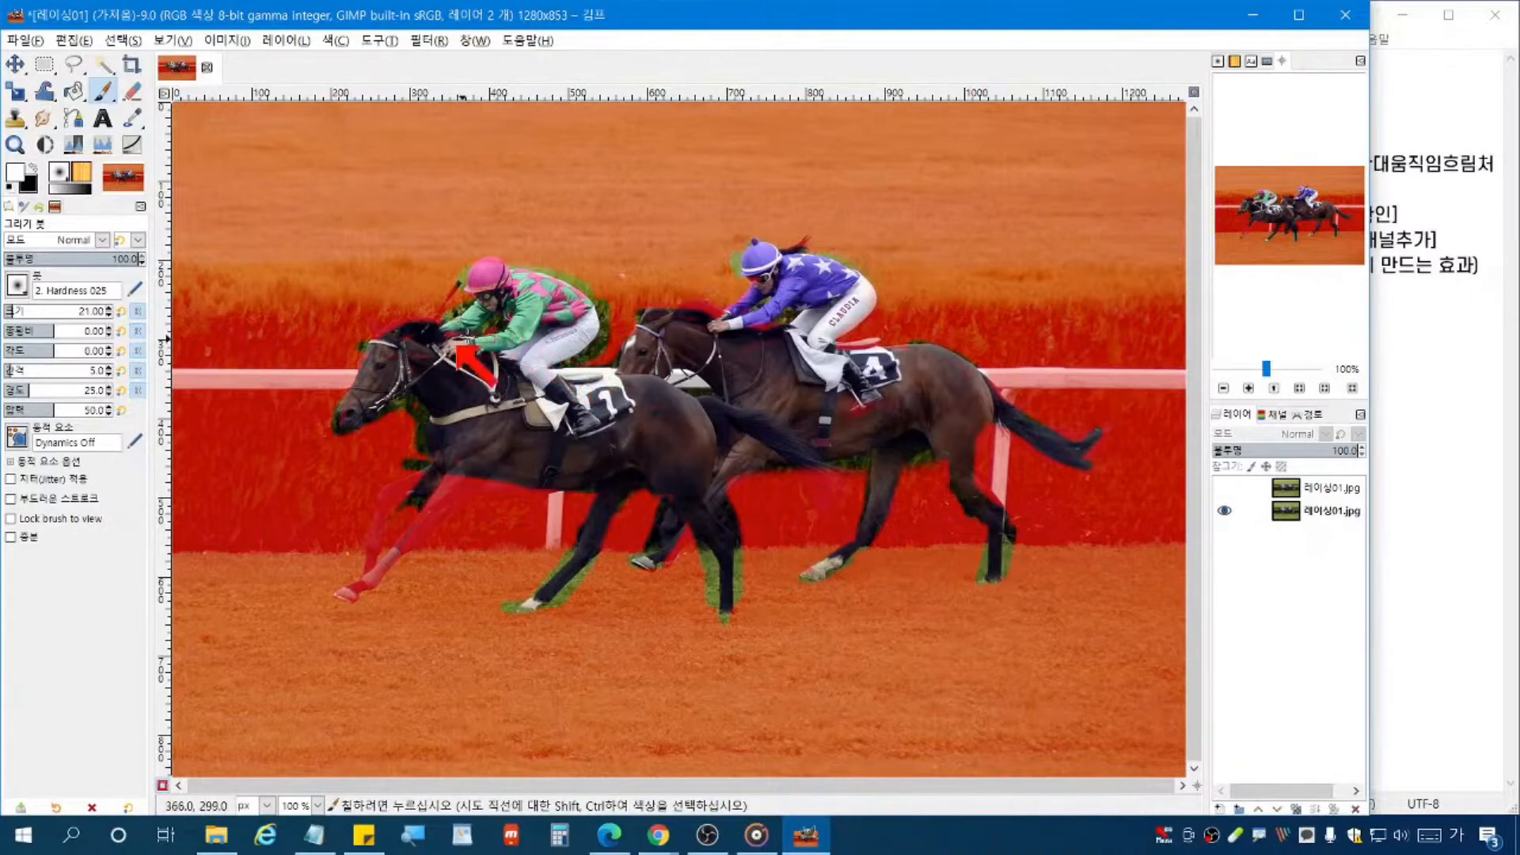
Step: Paint white over both of the front horse's forelegs, down to the hooves, to clear the mask from them
mouse_move(471, 464)
left_mouse_down()
mouse_move(372, 594)
mouse_move(452, 485)
left_mouse_up()
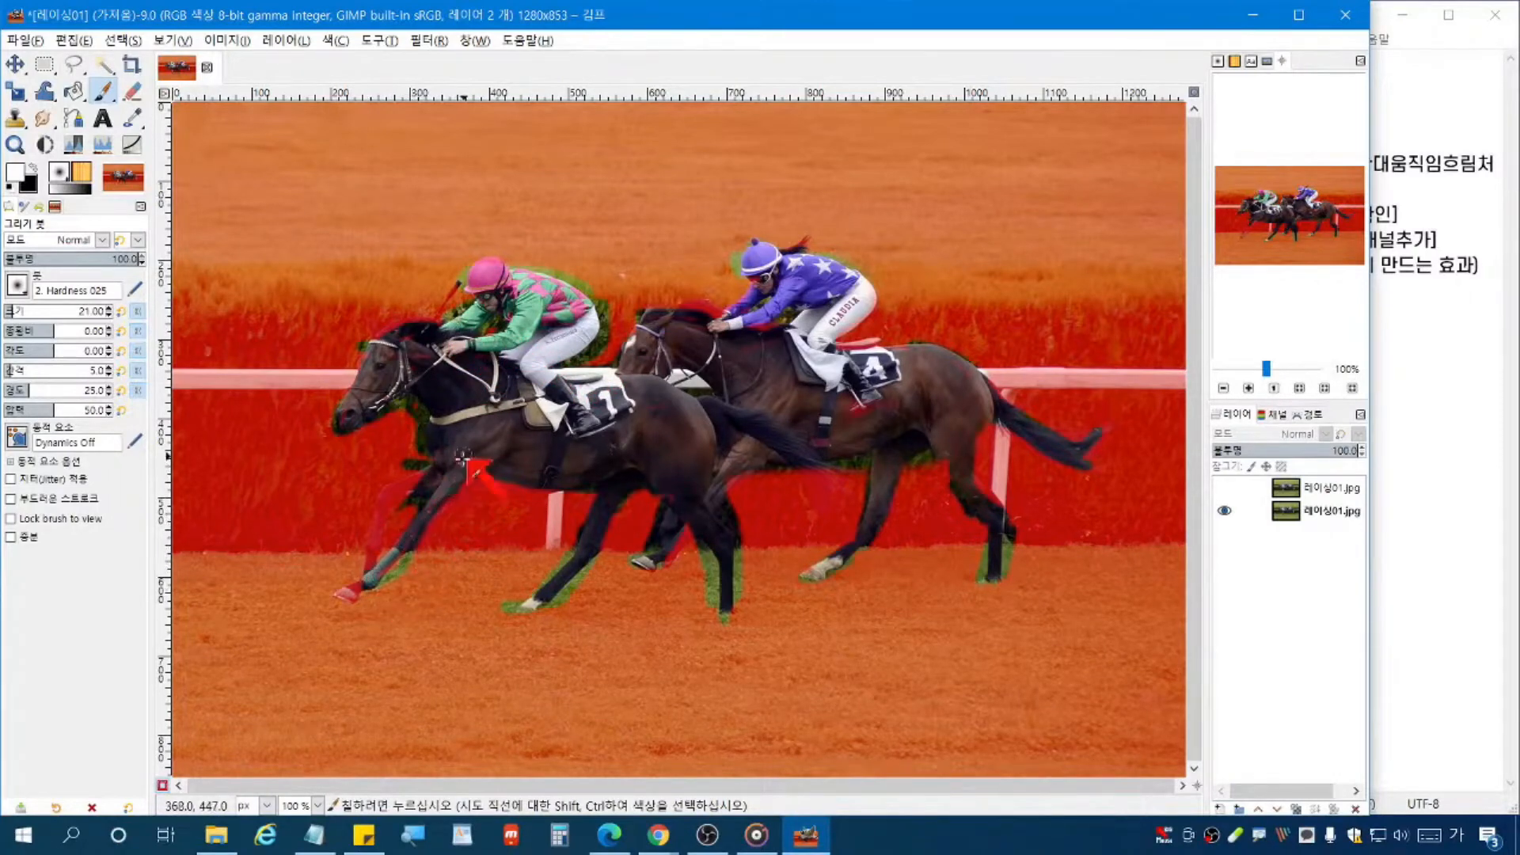
mouse_move(342, 592)
left_mouse_down()
mouse_move(371, 583)
mouse_move(387, 494)
mouse_move(377, 563)
mouse_move(387, 494)
mouse_move(435, 467)
mouse_move(389, 502)
mouse_move(452, 477)
left_mouse_up()
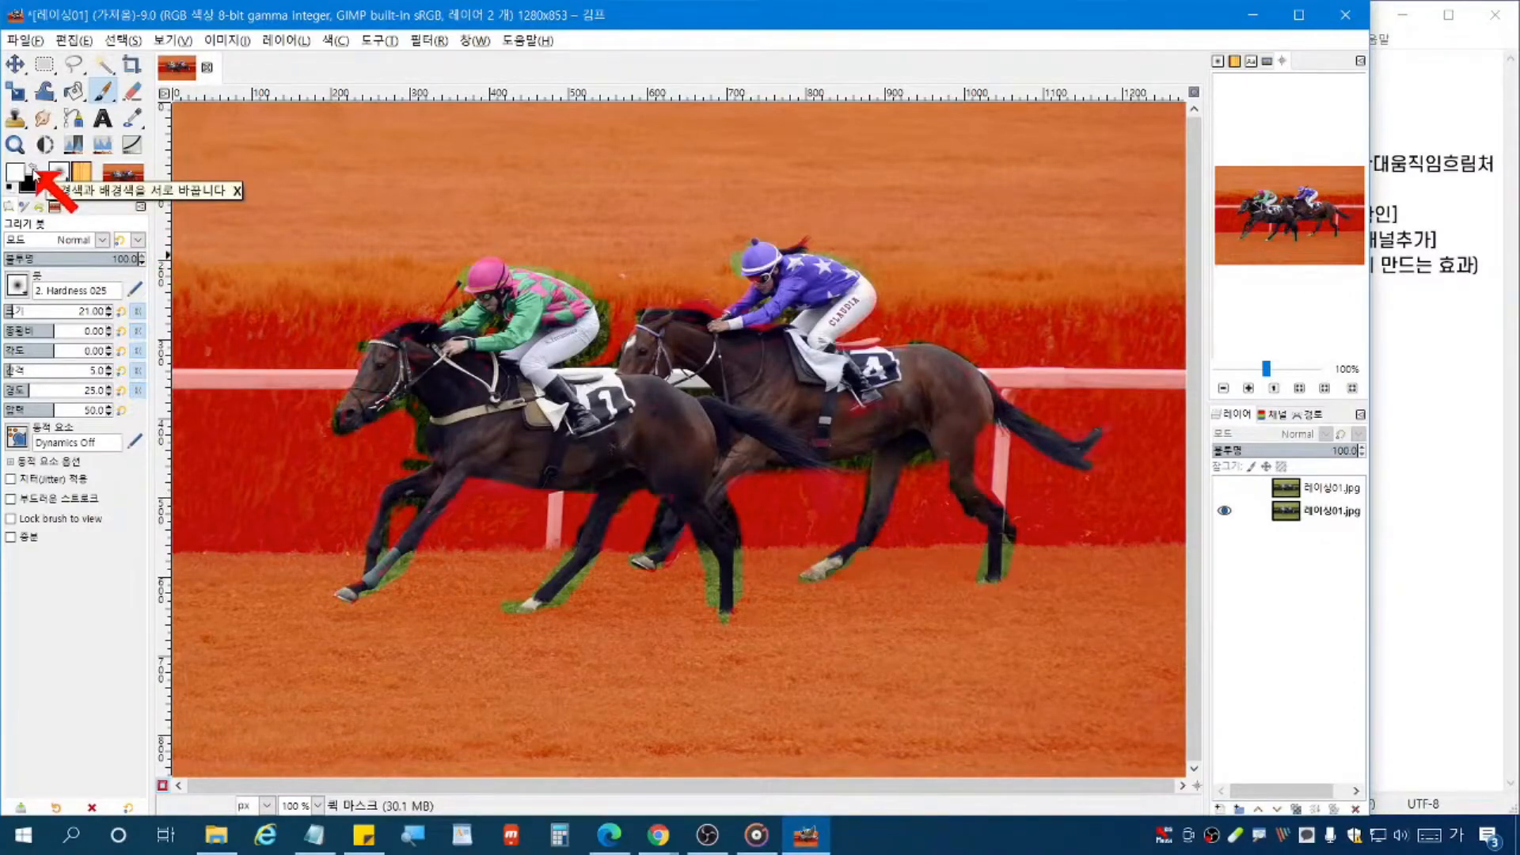
Step: Paint black over the unmasked background around both horses' hind legs, the rear horse's belly and the riders' outlines
left_click(33, 168)
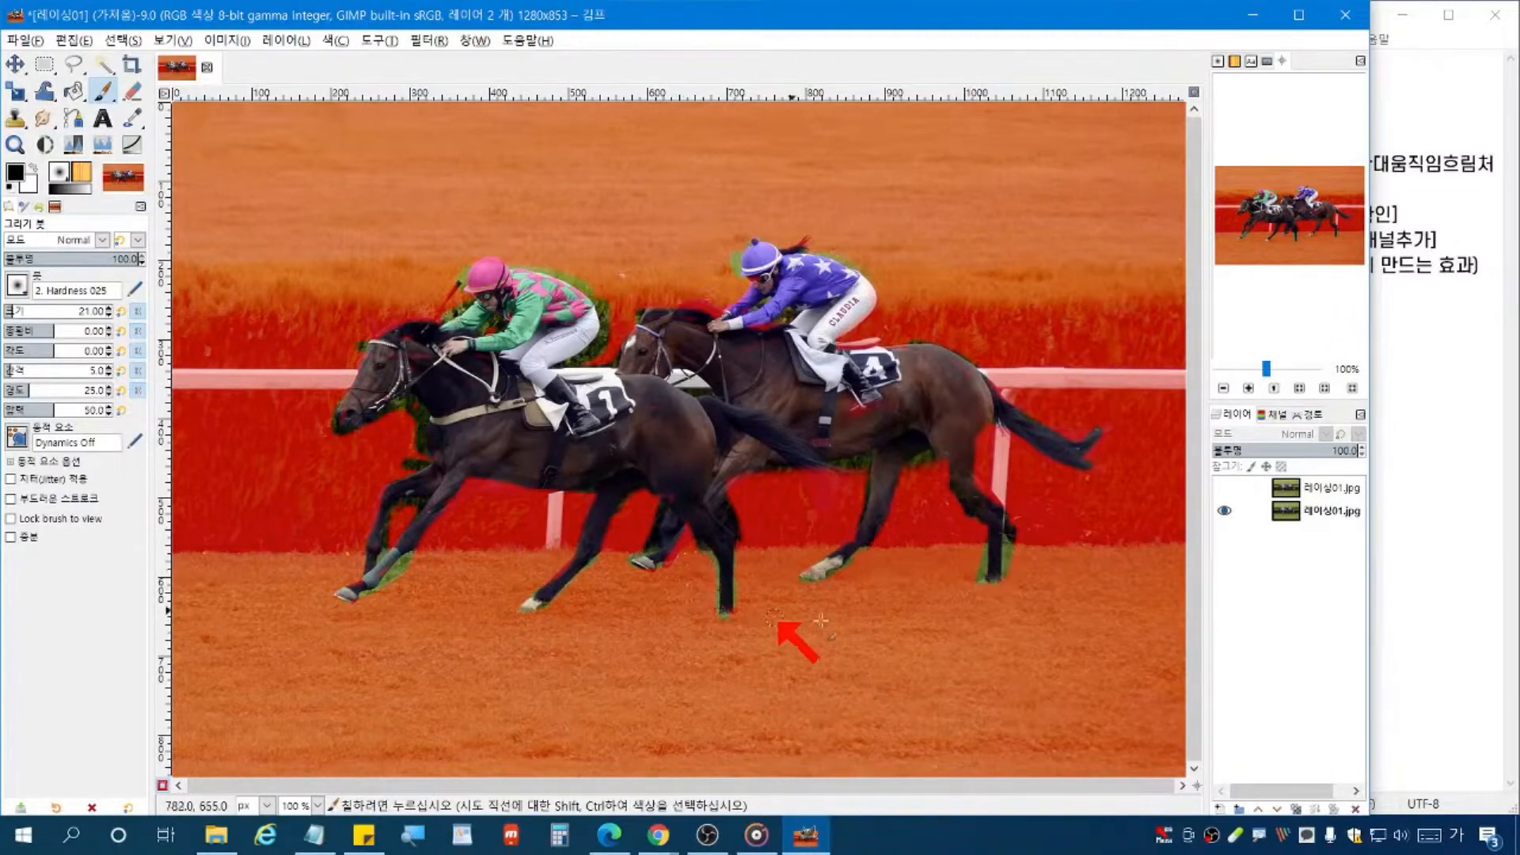
mouse_move(1008, 581)
left_mouse_down()
mouse_move(1015, 510)
mouse_move(993, 580)
mouse_move(982, 559)
left_mouse_up()
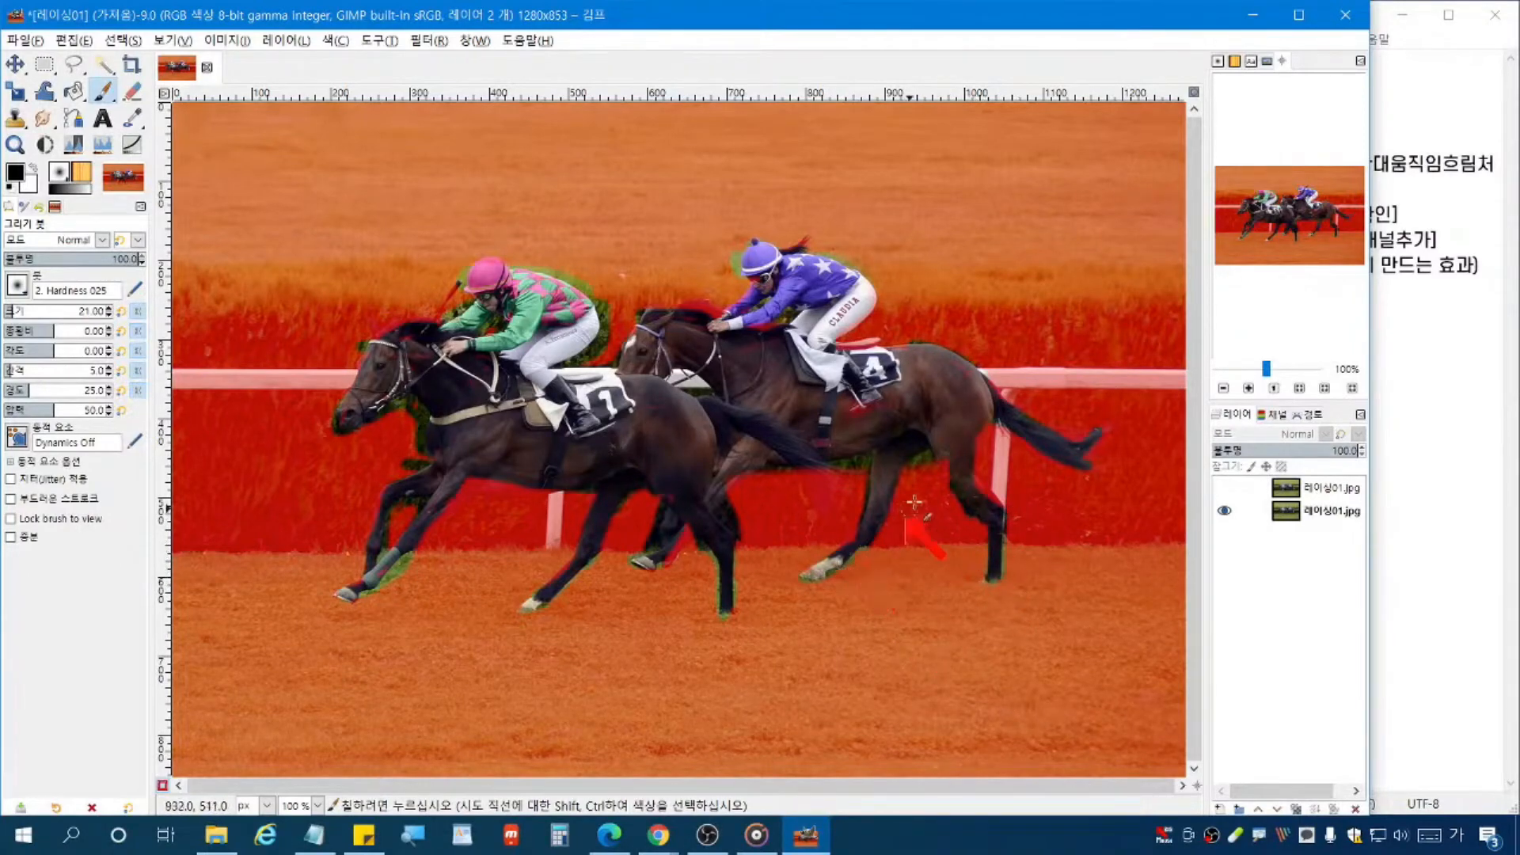
left_click_drag(924, 465, 840, 468)
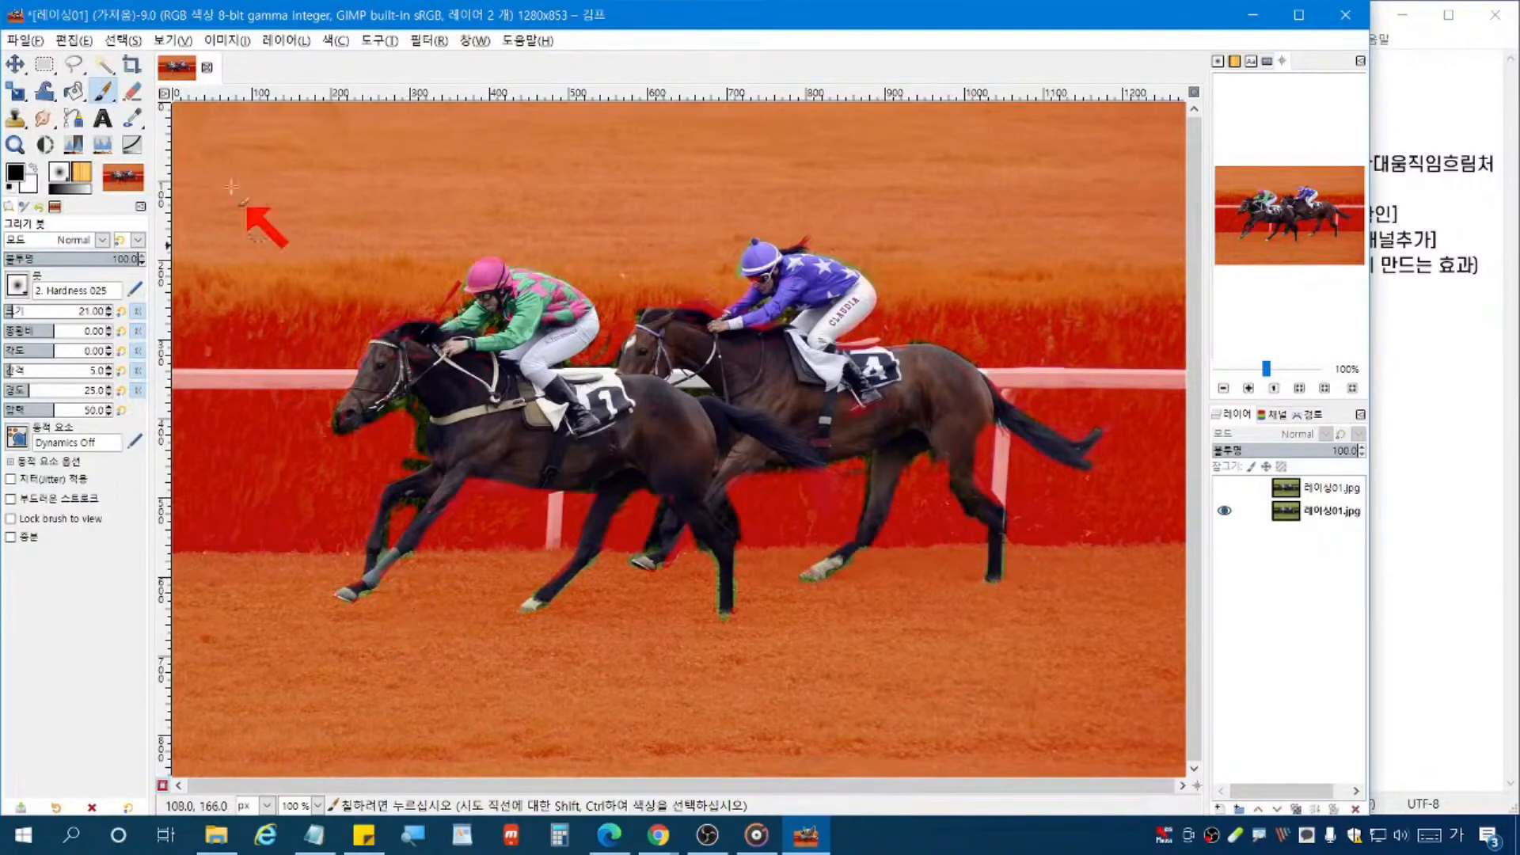
Step: Turn the Quick Mask into a selection of the riders and horses, and show the blurred upper layer again
left_click(122, 39)
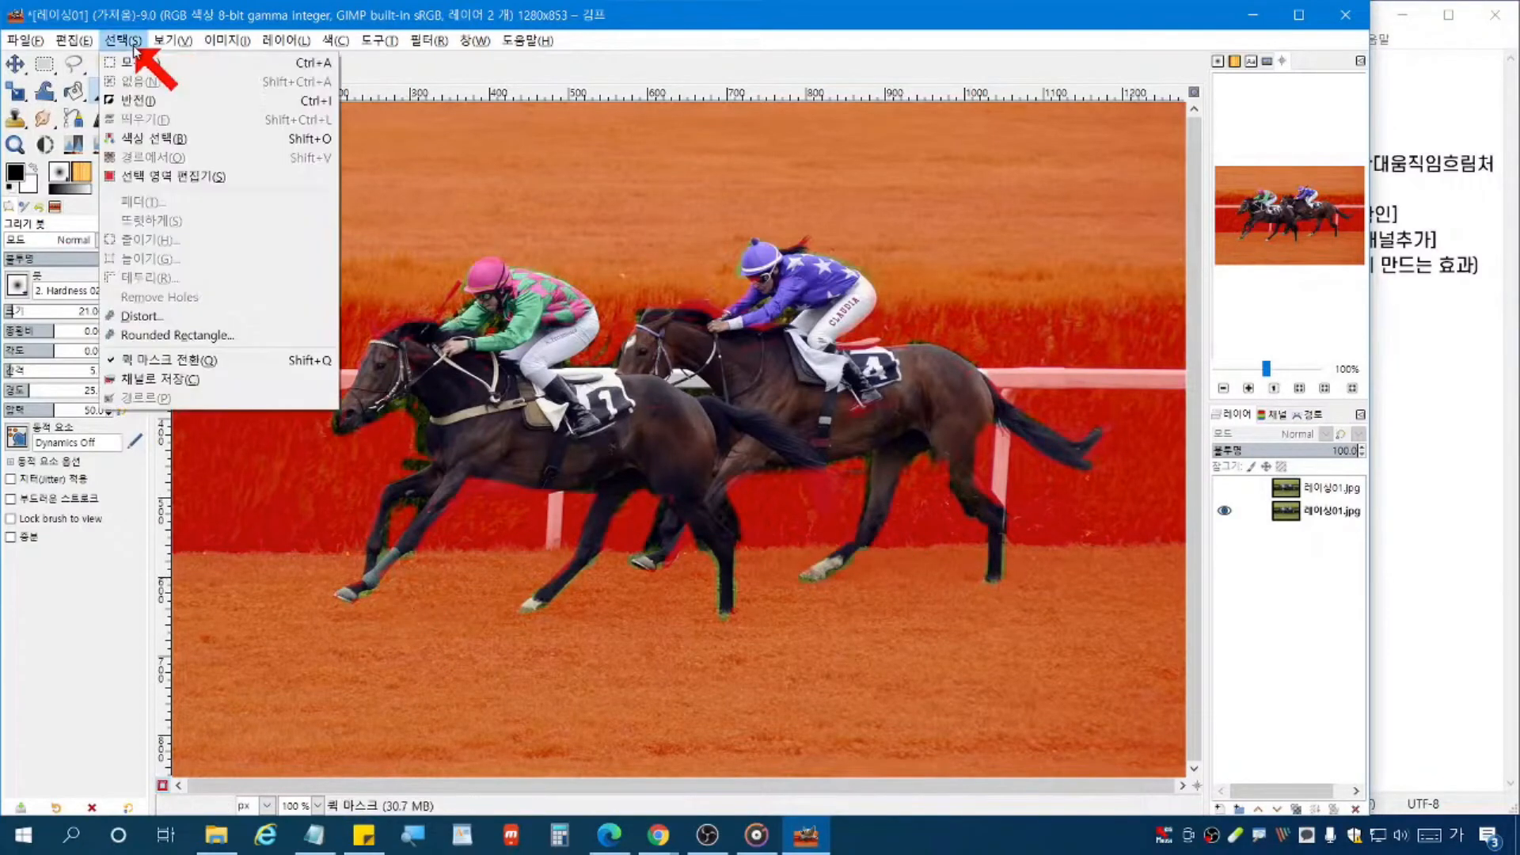
left_click(205, 361)
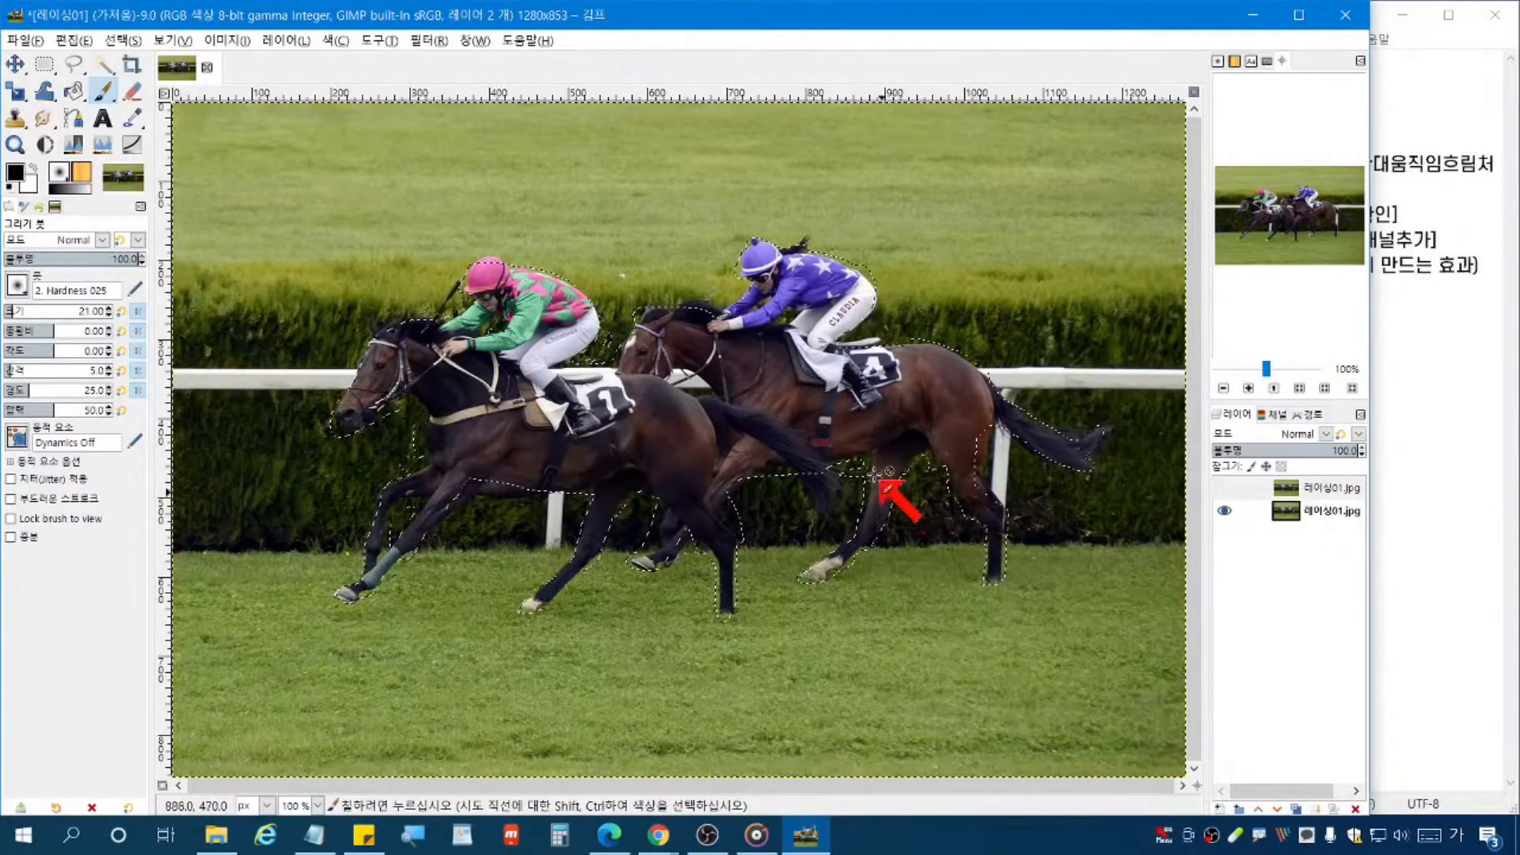
left_click(1224, 487)
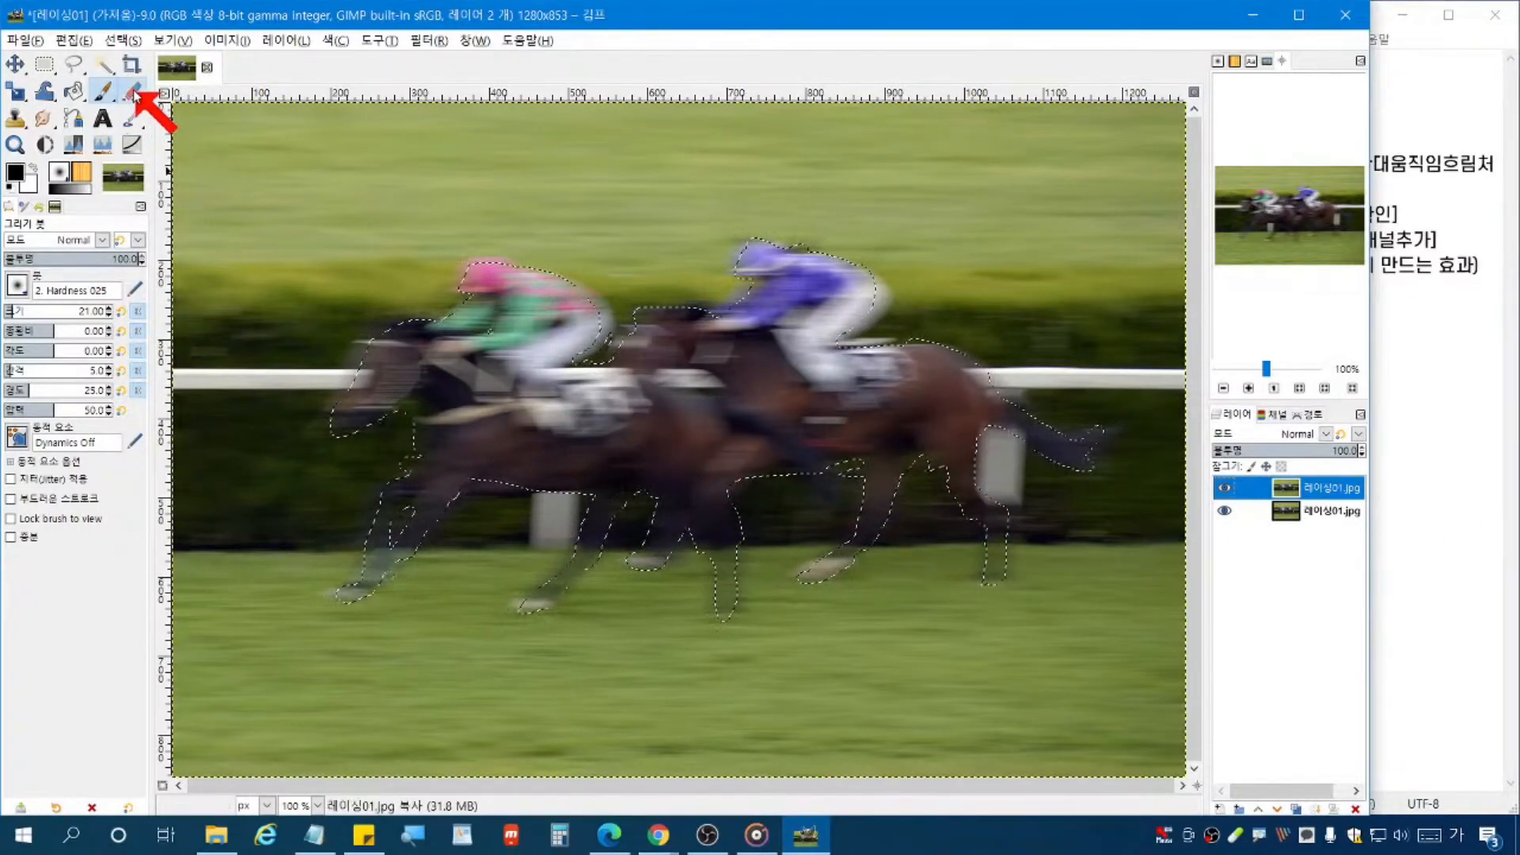
Step: Delete the selected riders and horses from the blurred upper layer, and clear the selection
left_click(132, 91)
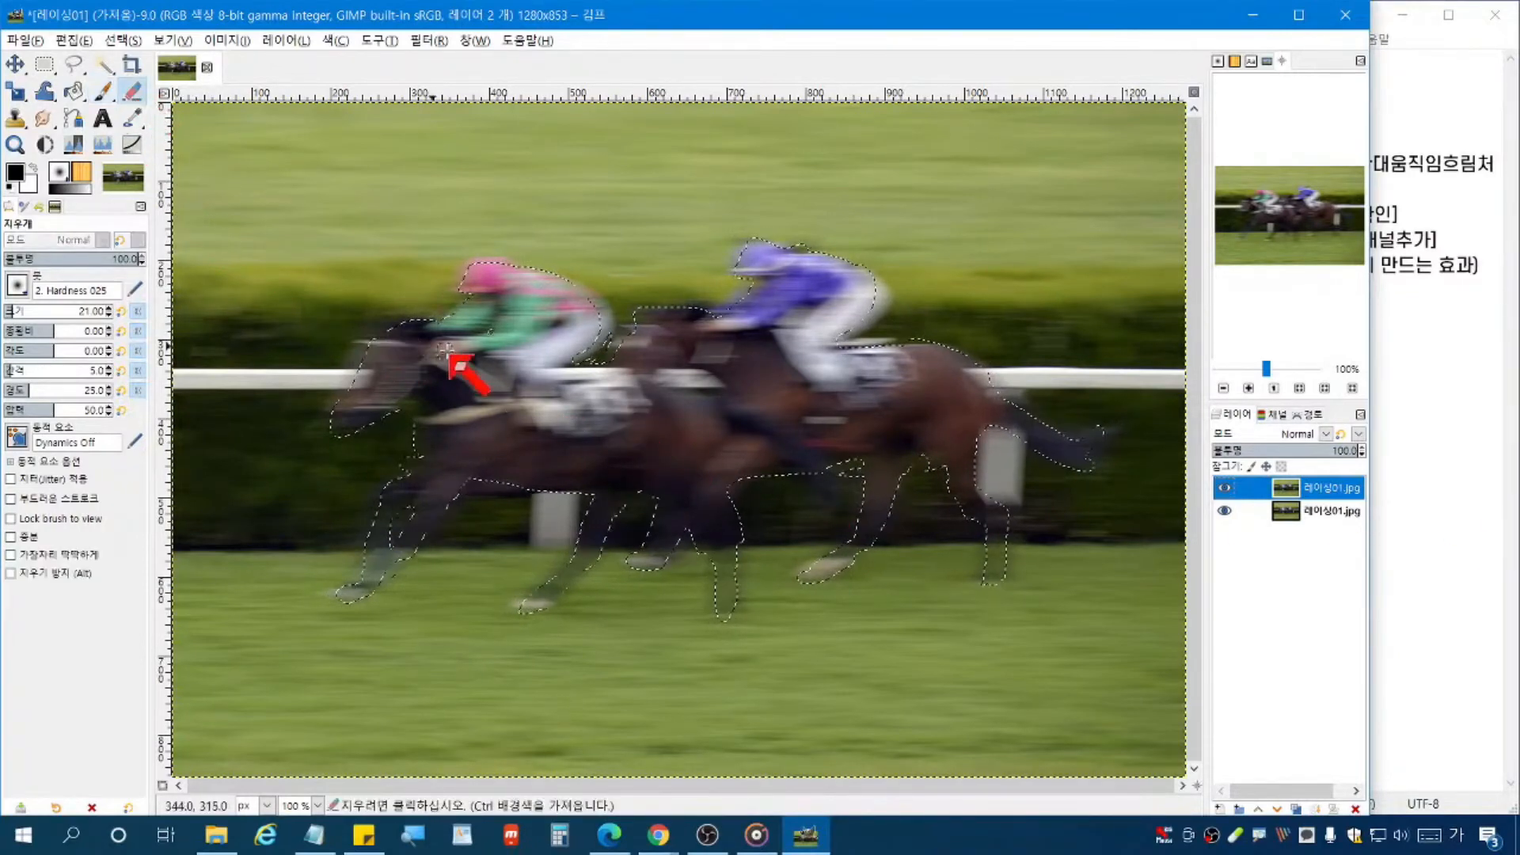
left_click(18, 285)
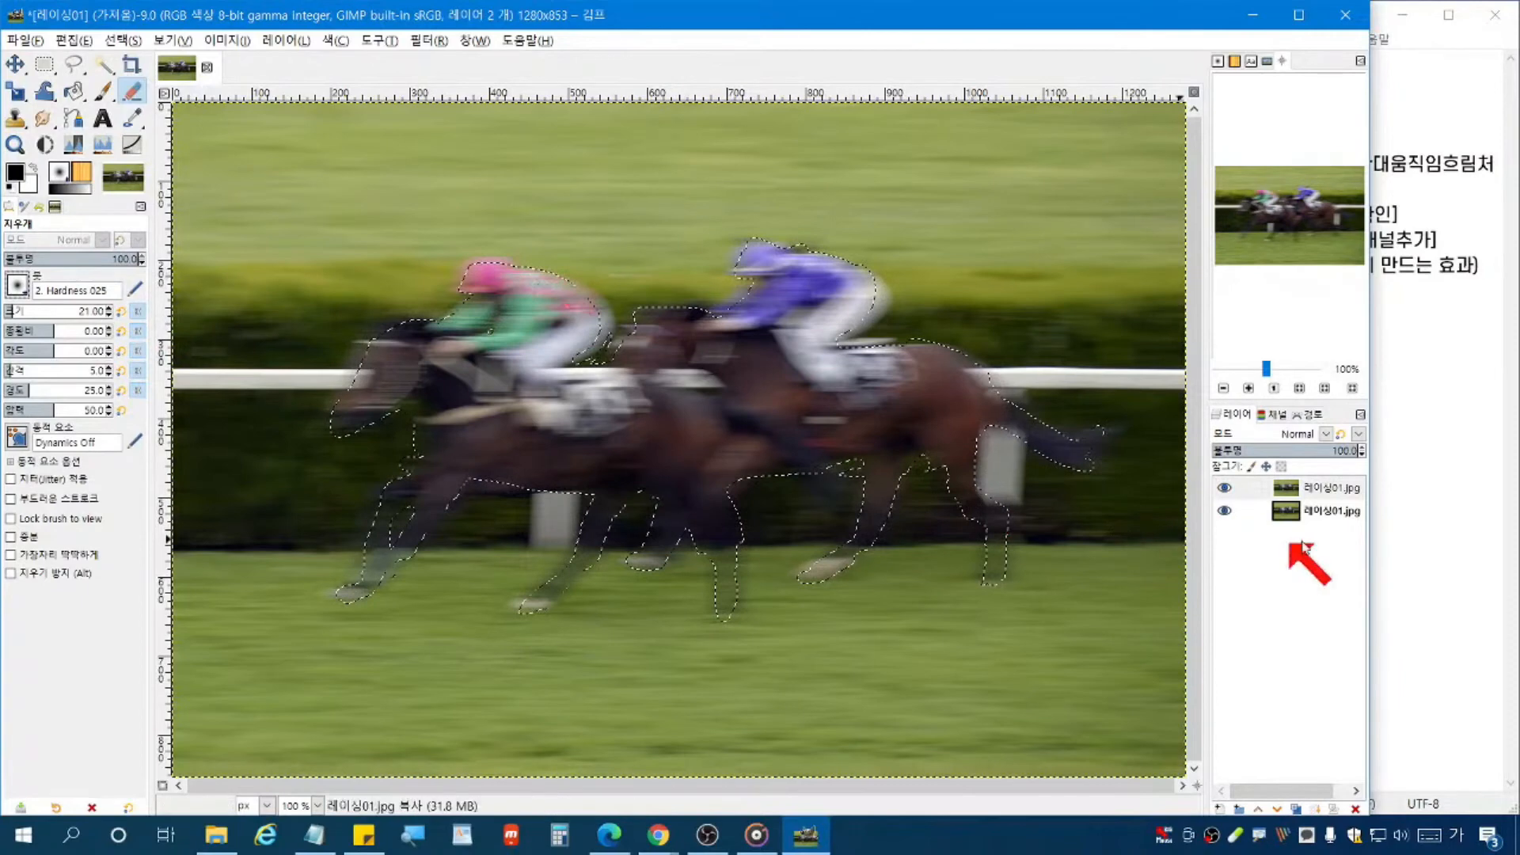
left_click(1278, 487)
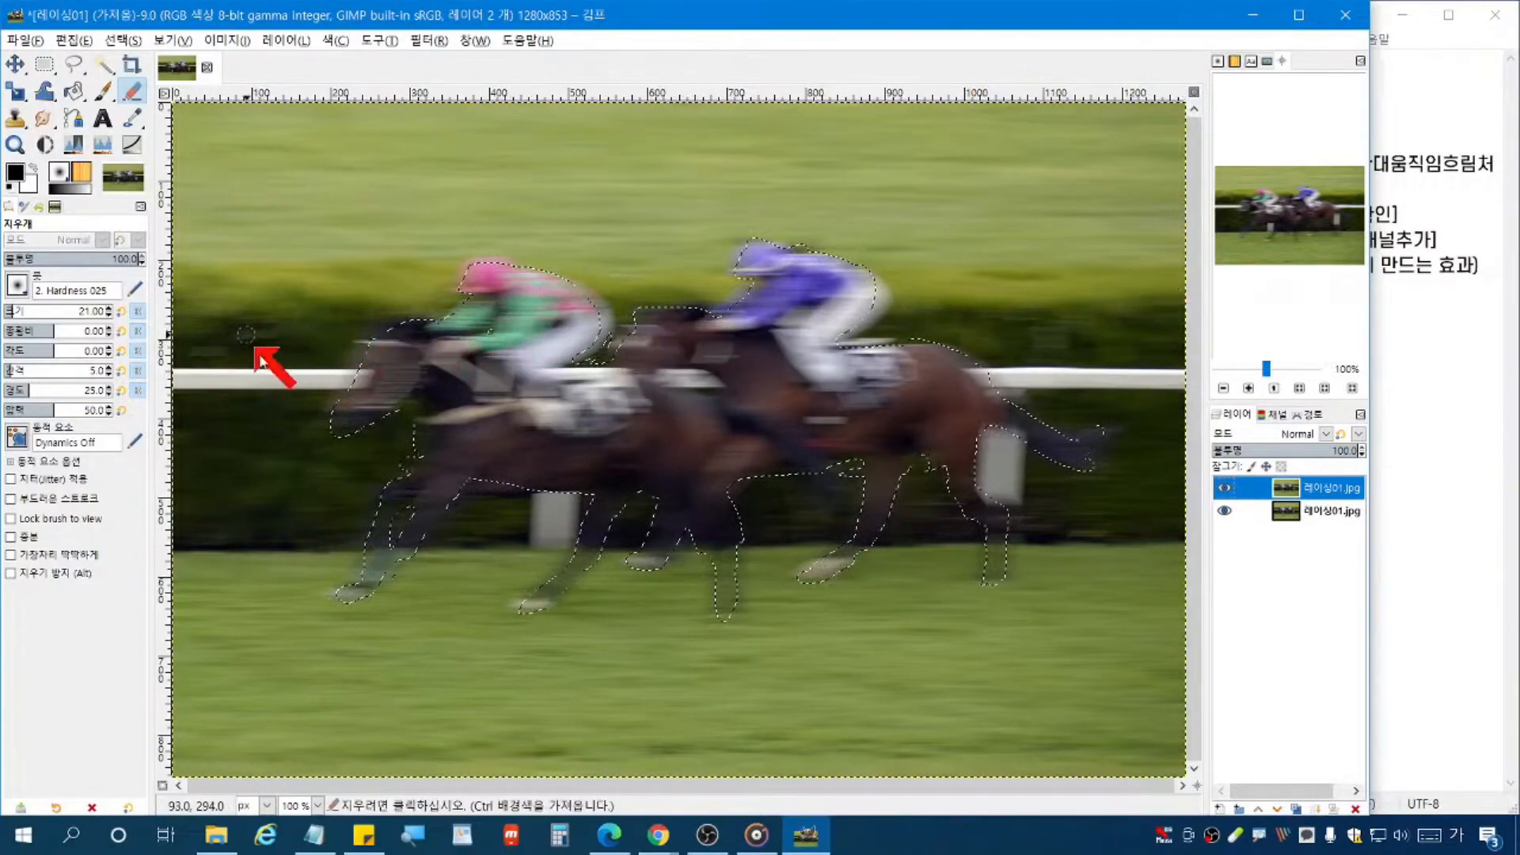
key("Delete")
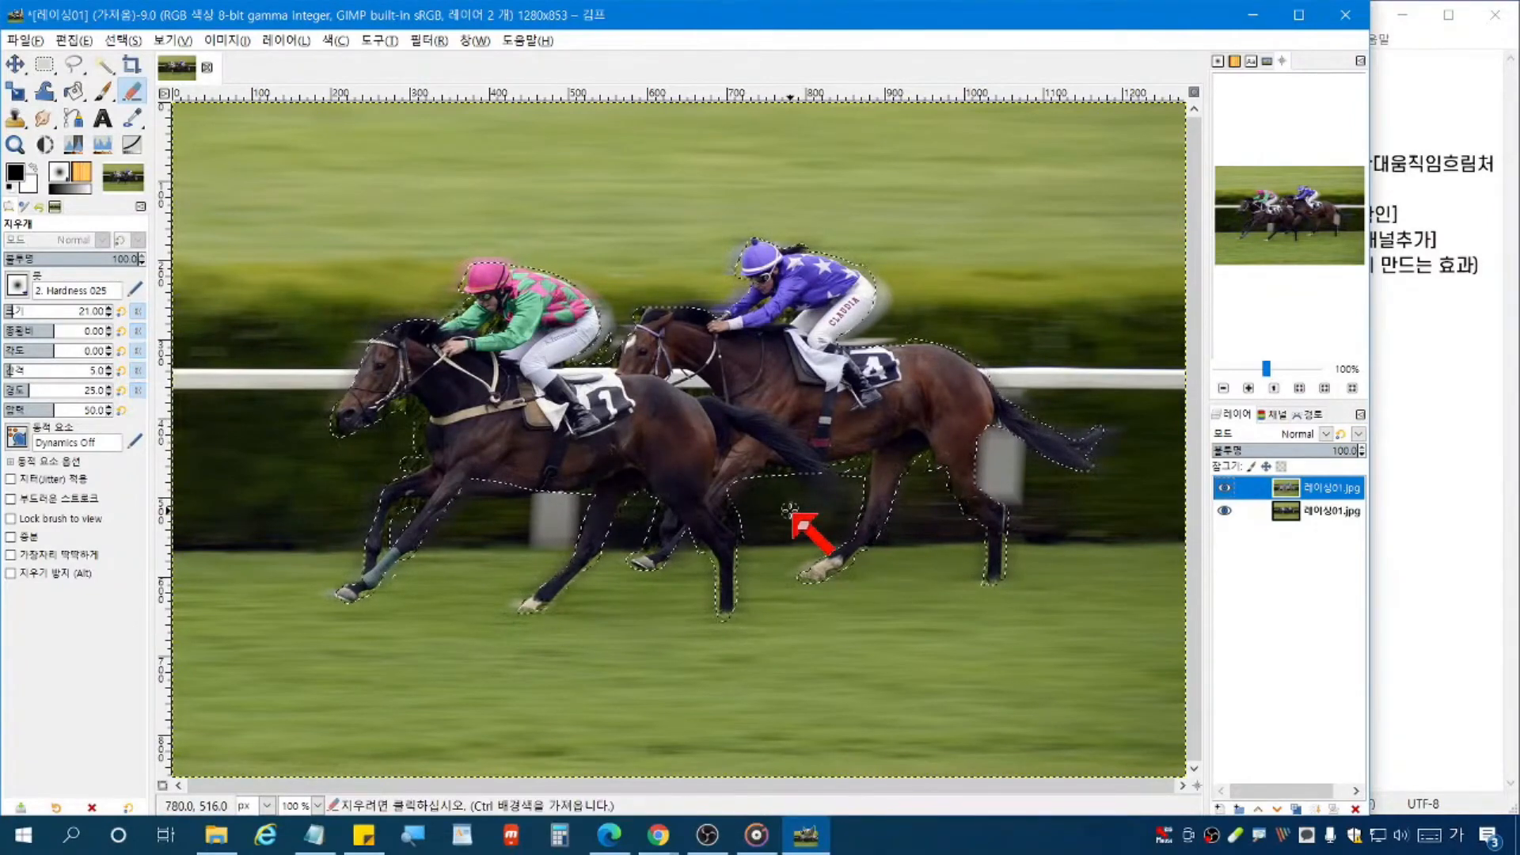
key("ctrl+shift+a")
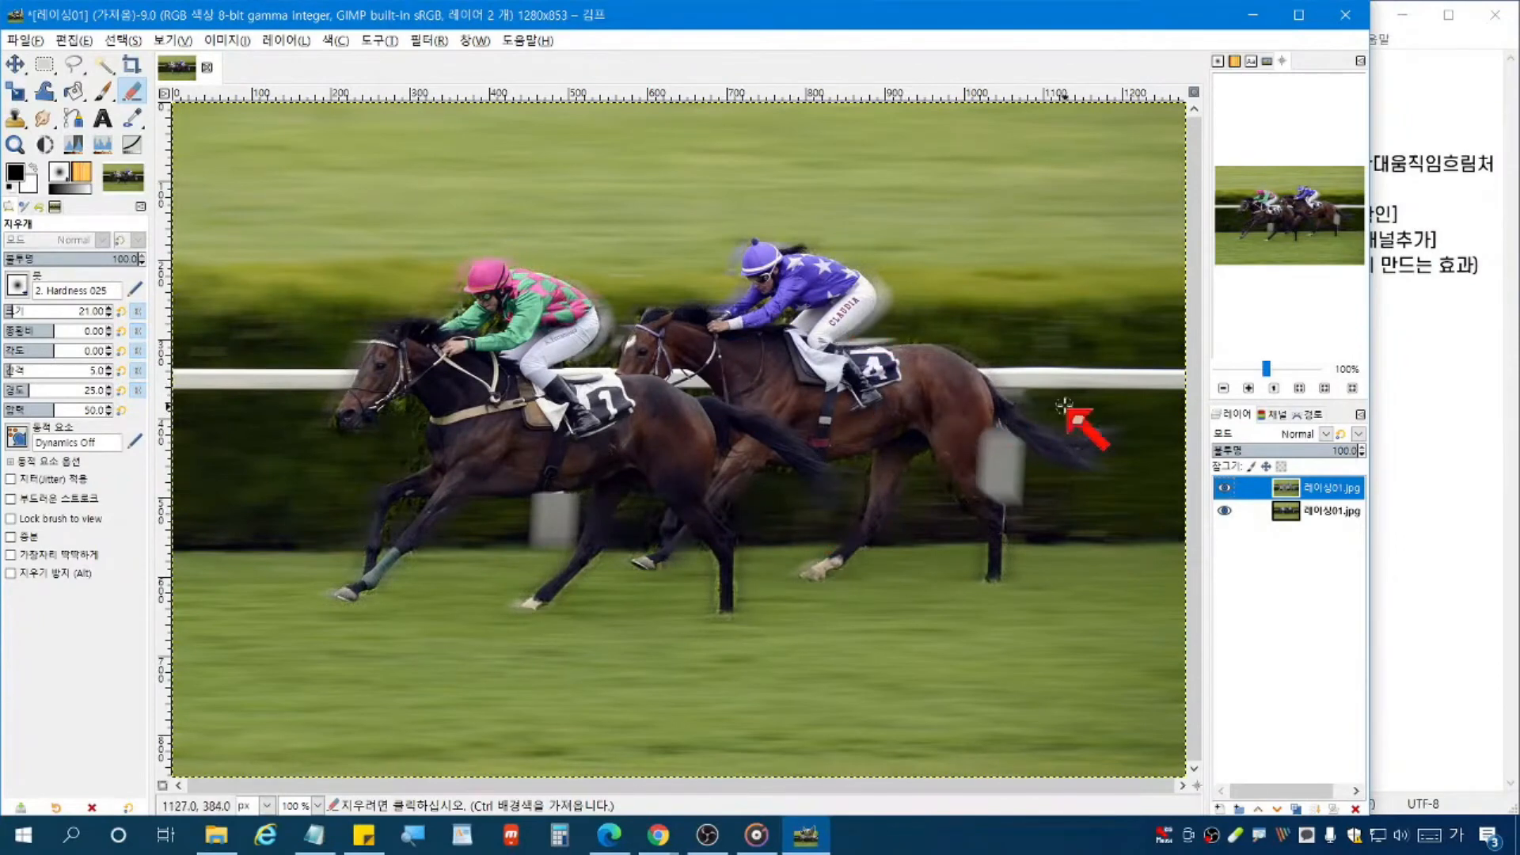
Step: Compare the result with the original photo through the undo history and by hiding and showing the blurred layer
left_click(1298, 388)
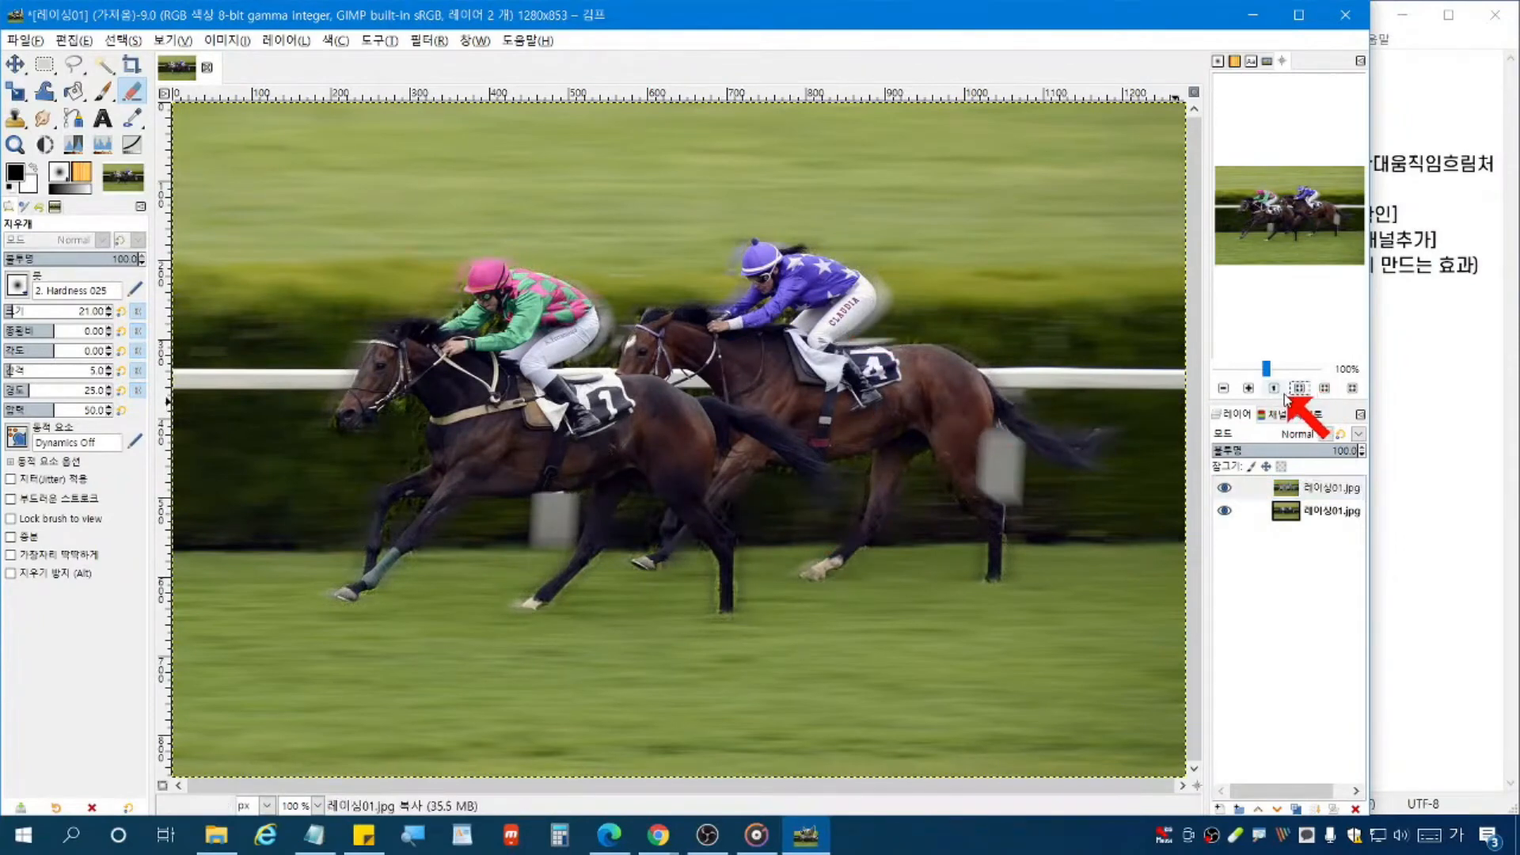
left_click(1225, 389)
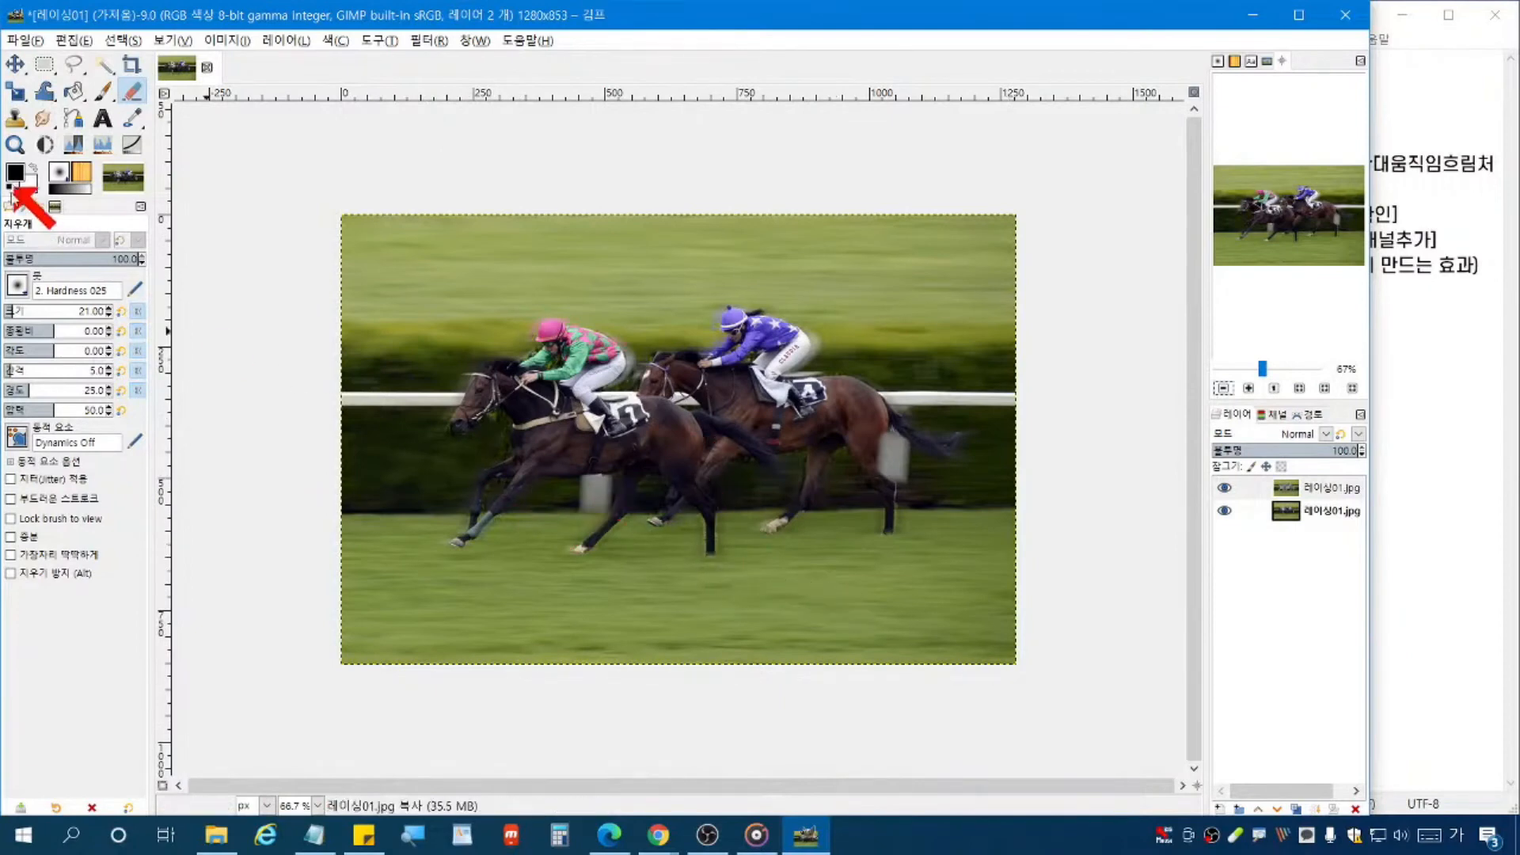
left_click(54, 207)
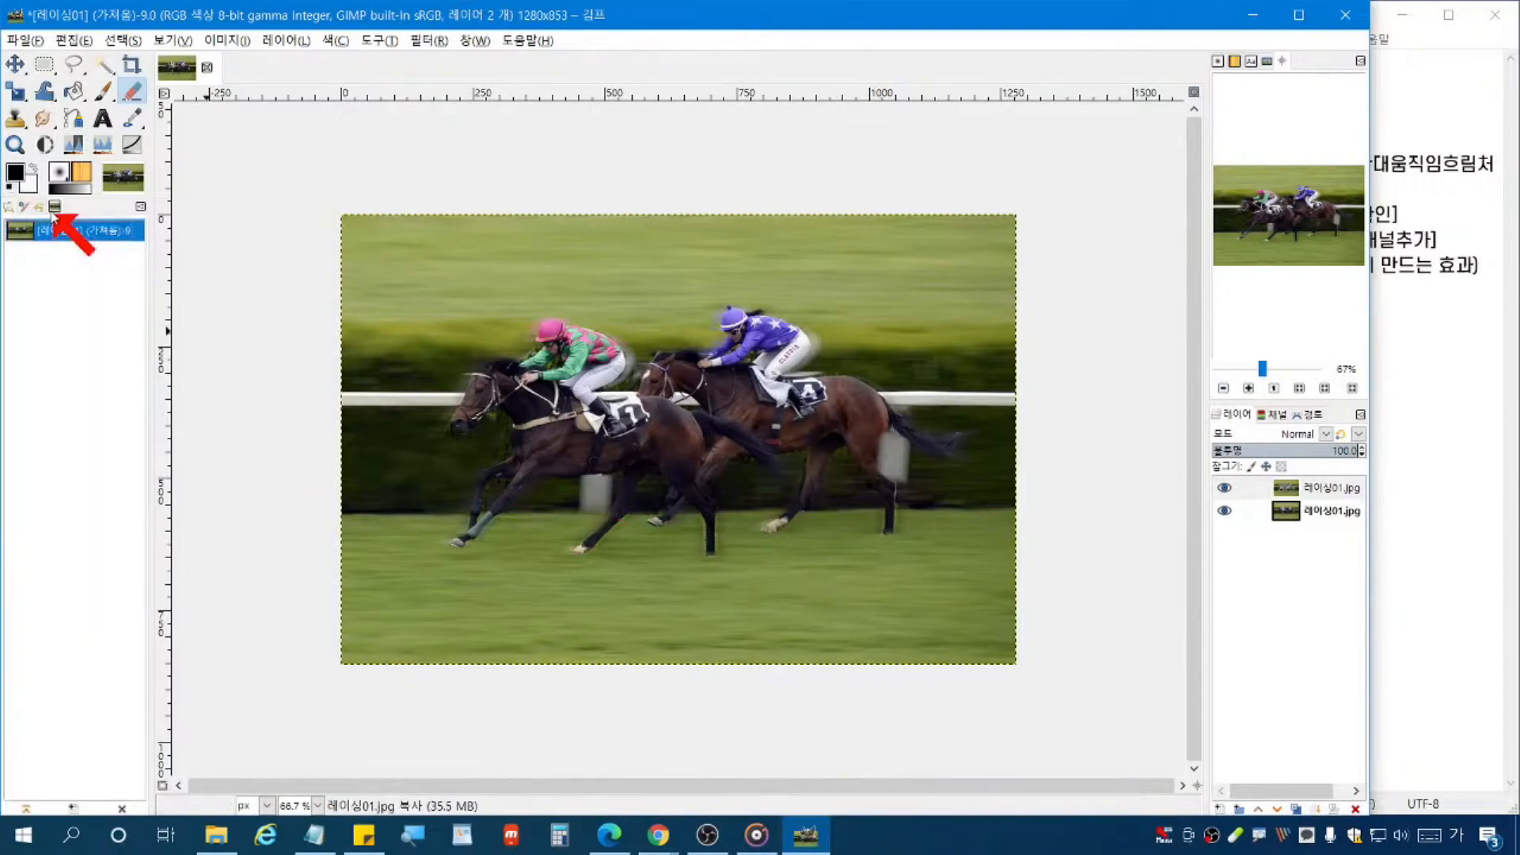
left_click(39, 208)
left_click(136, 289)
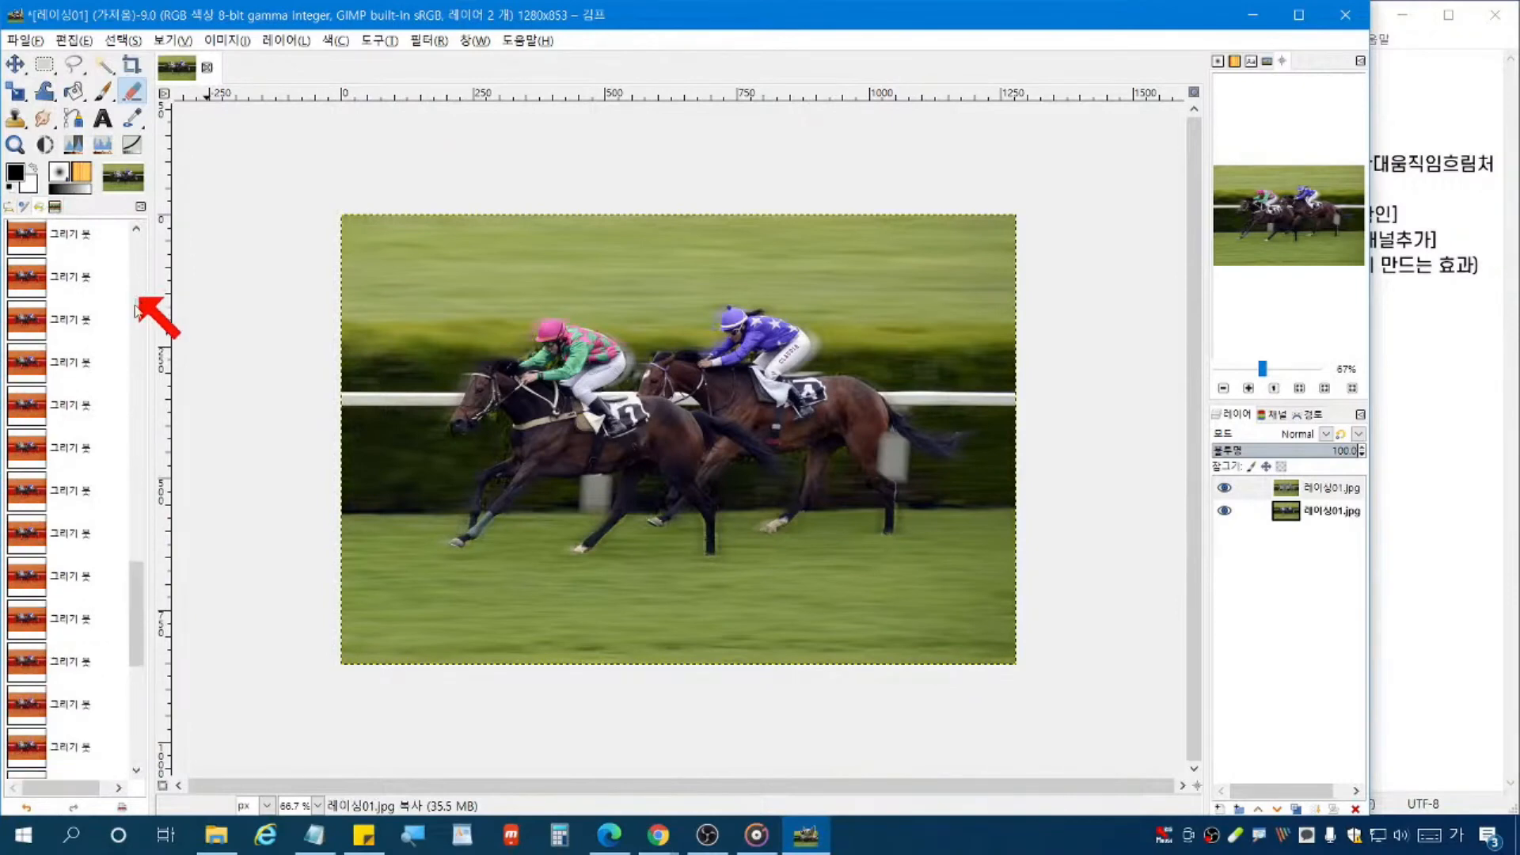
left_click_drag(137, 557, 148, 293)
left_click(82, 277)
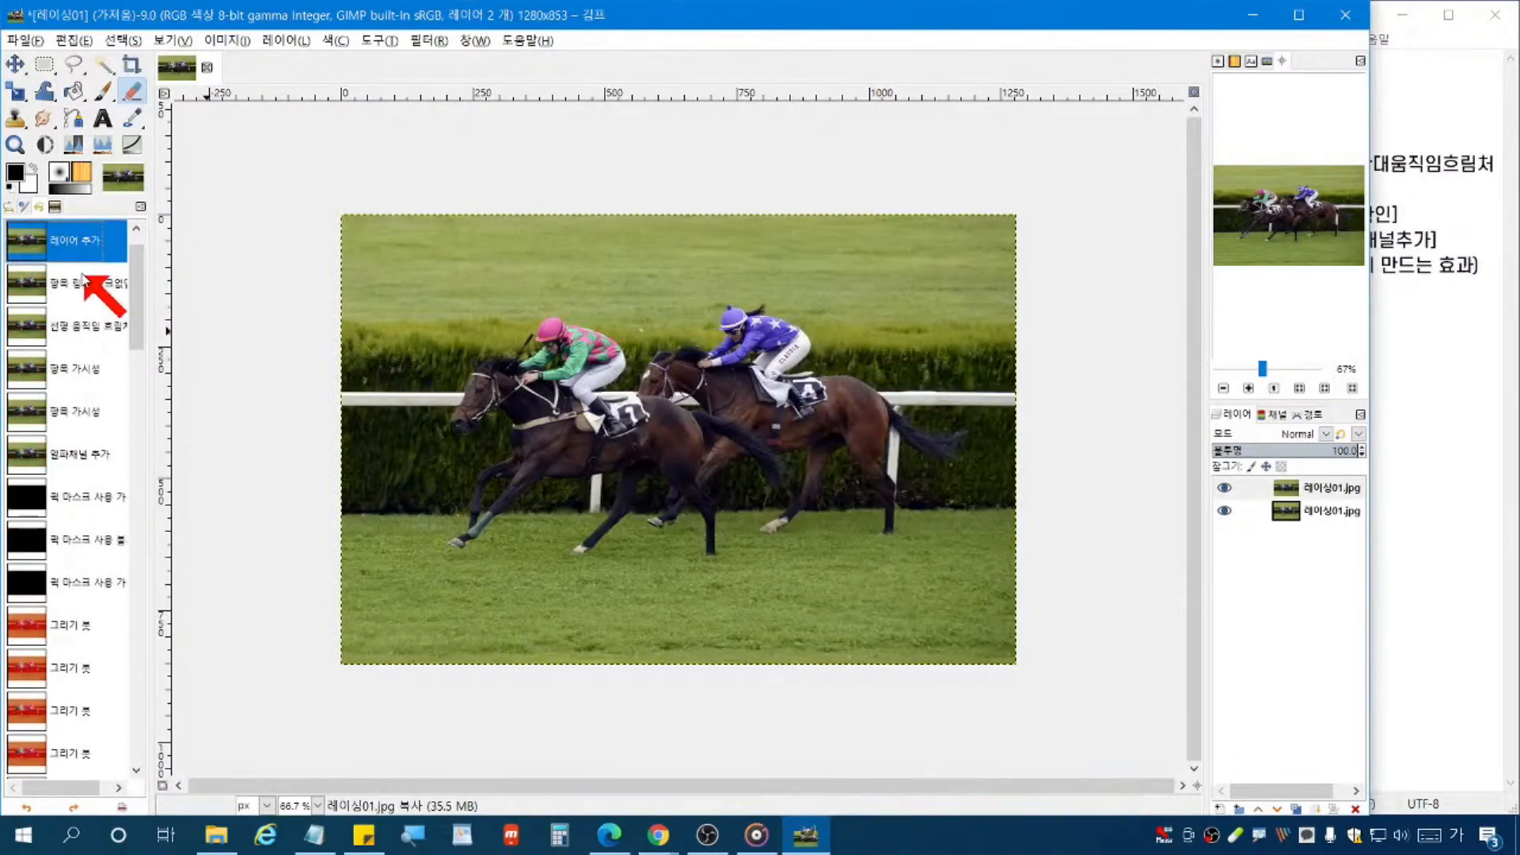
left_click_drag(136, 275, 126, 725)
left_click(112, 740)
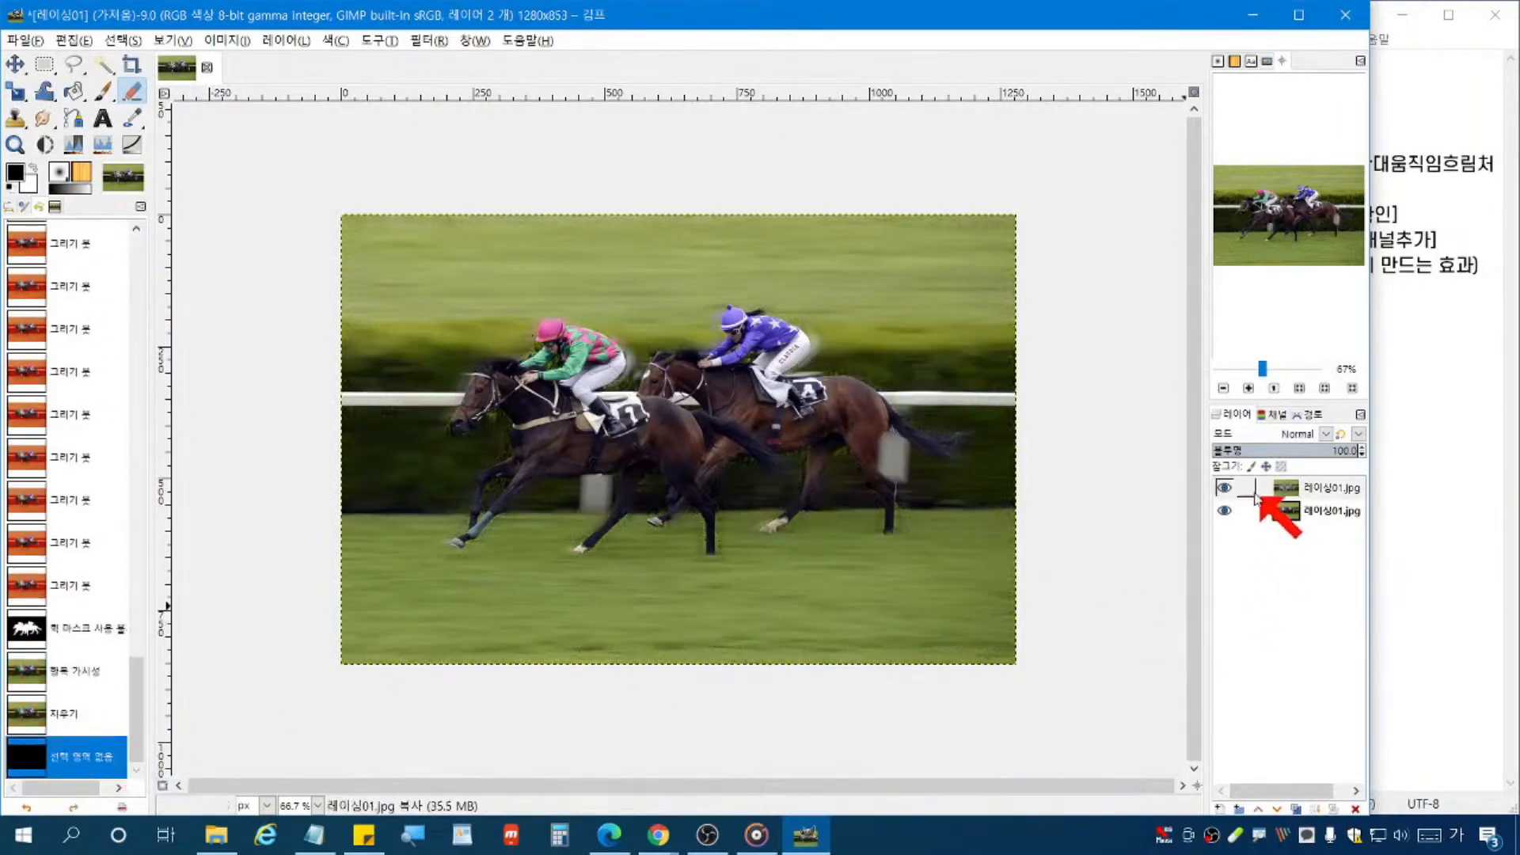
left_click(1224, 491)
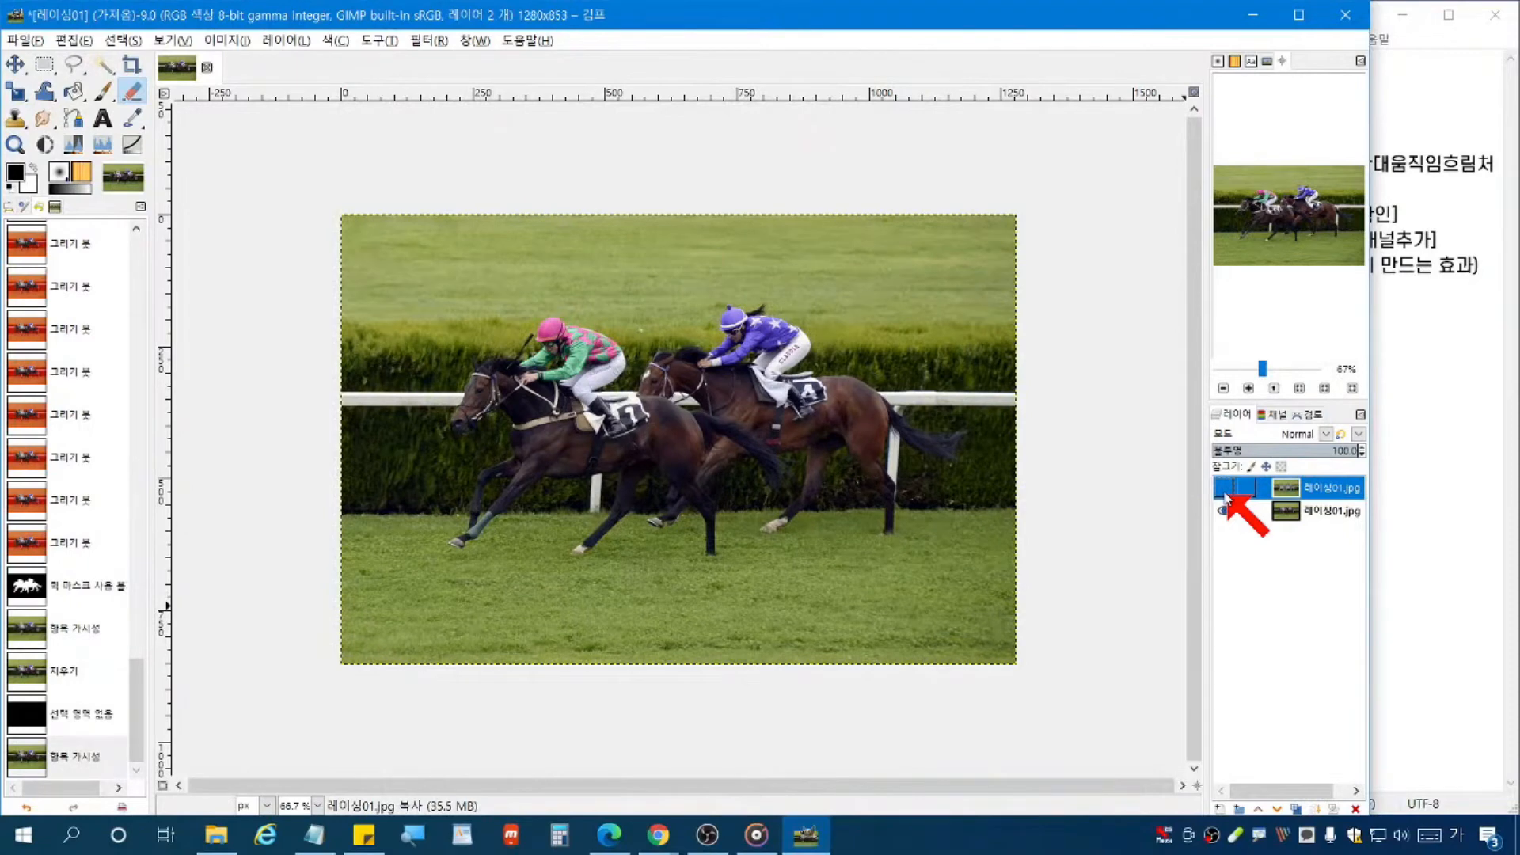
left_click(1226, 490)
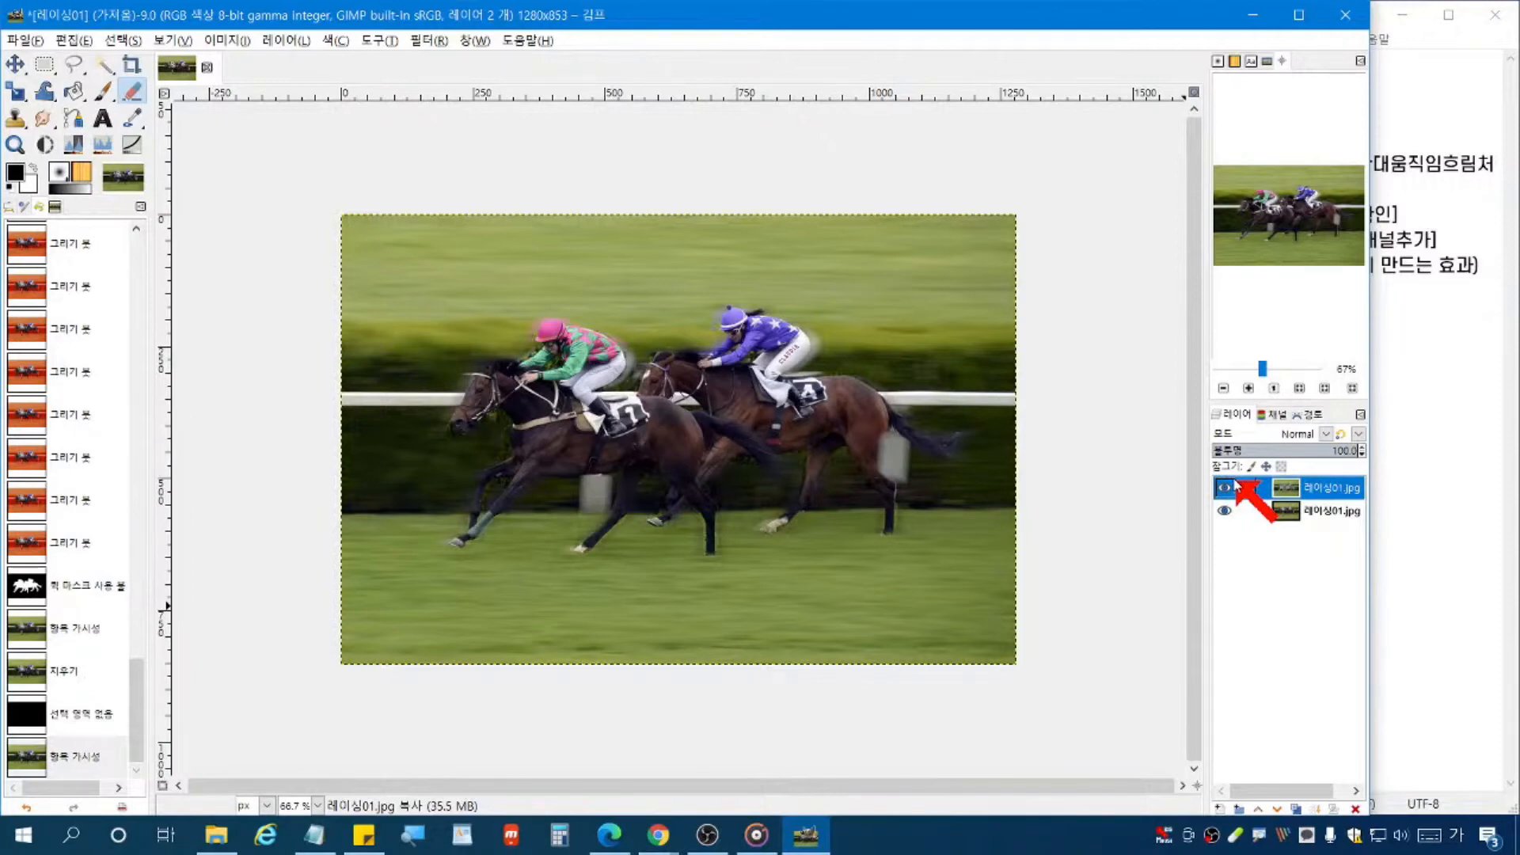
Step: Switch to the Notepad notes, and check the names of GIMP's motion blur filters for the first heading
key("alt+Tab")
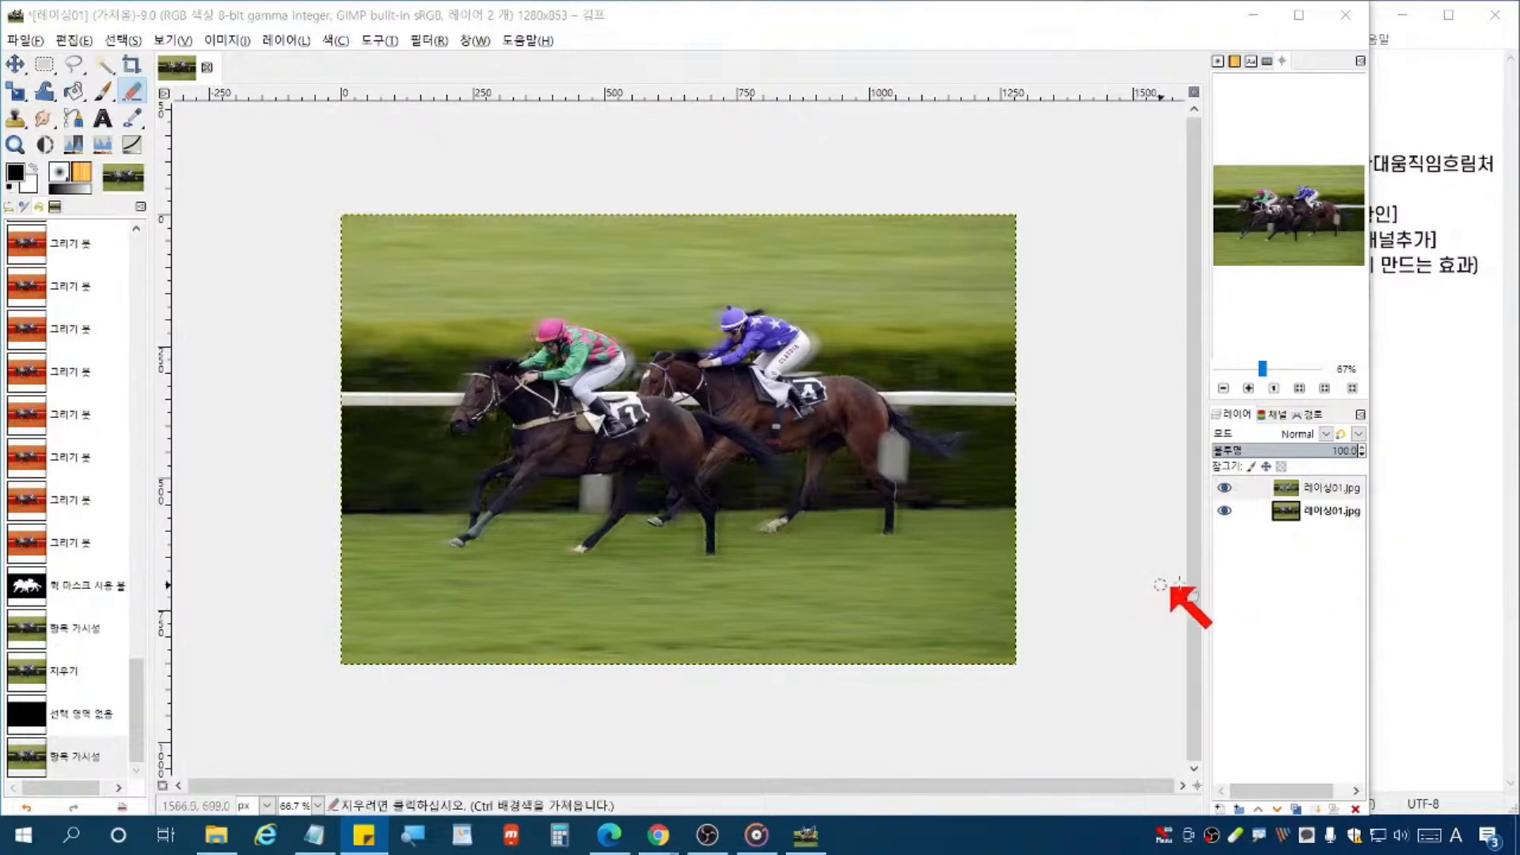
left_click(1449, 544)
key("Hangul")
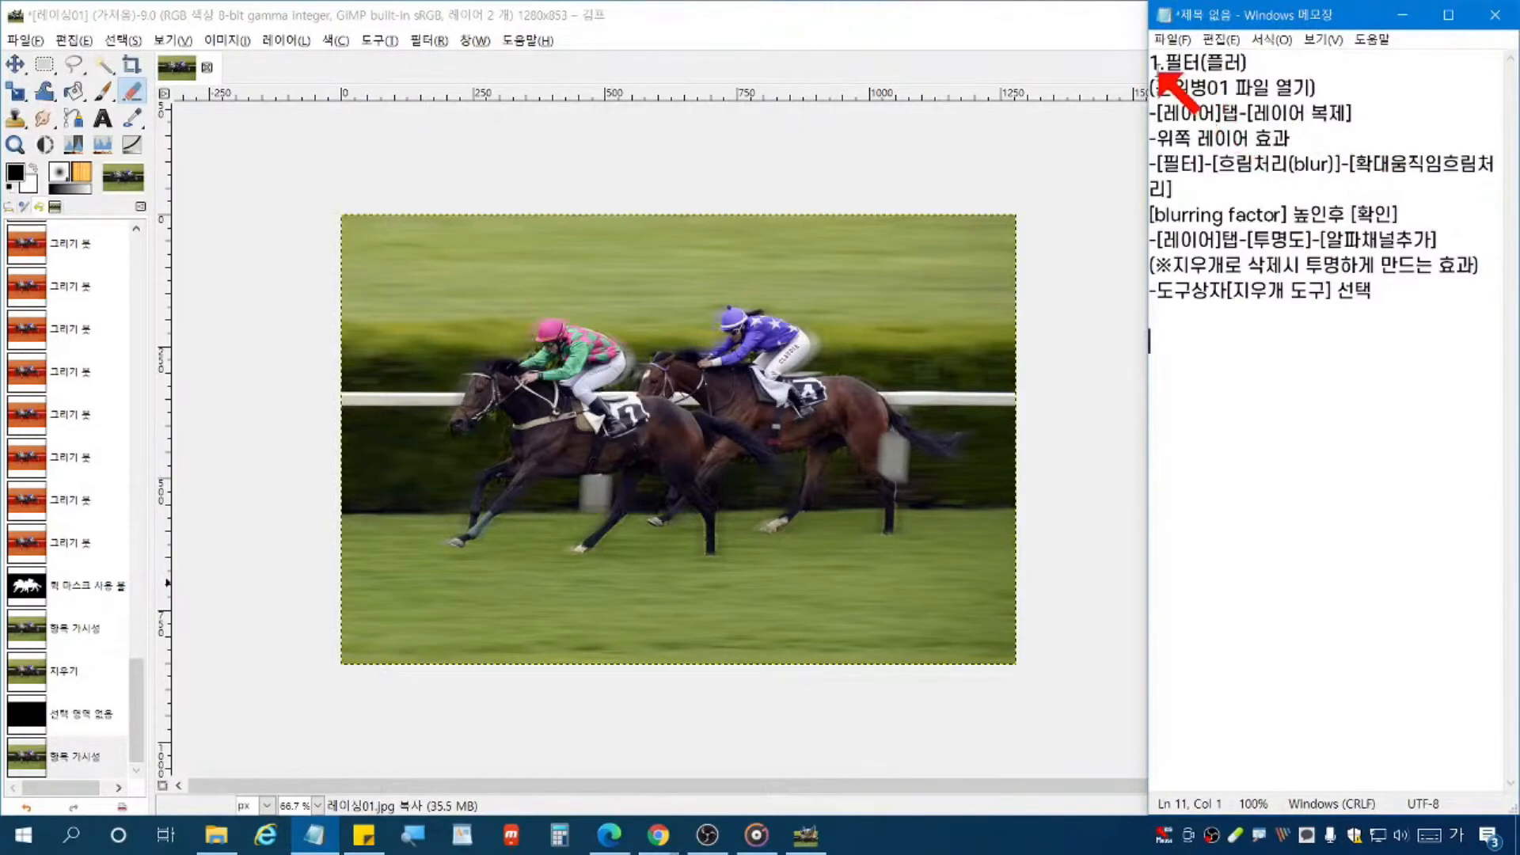
left_click(1241, 65)
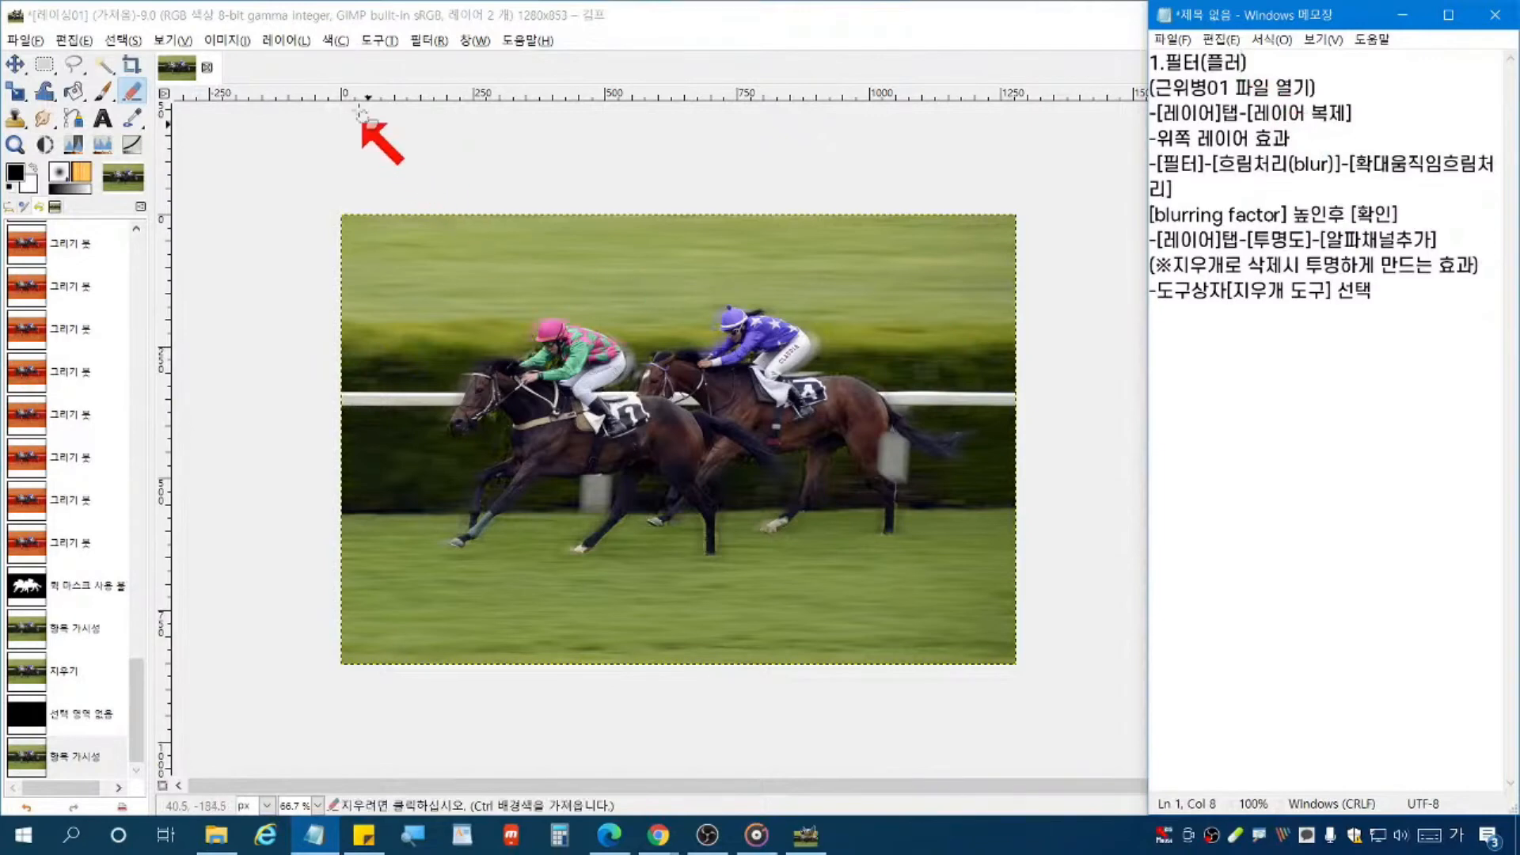
left_click(427, 41)
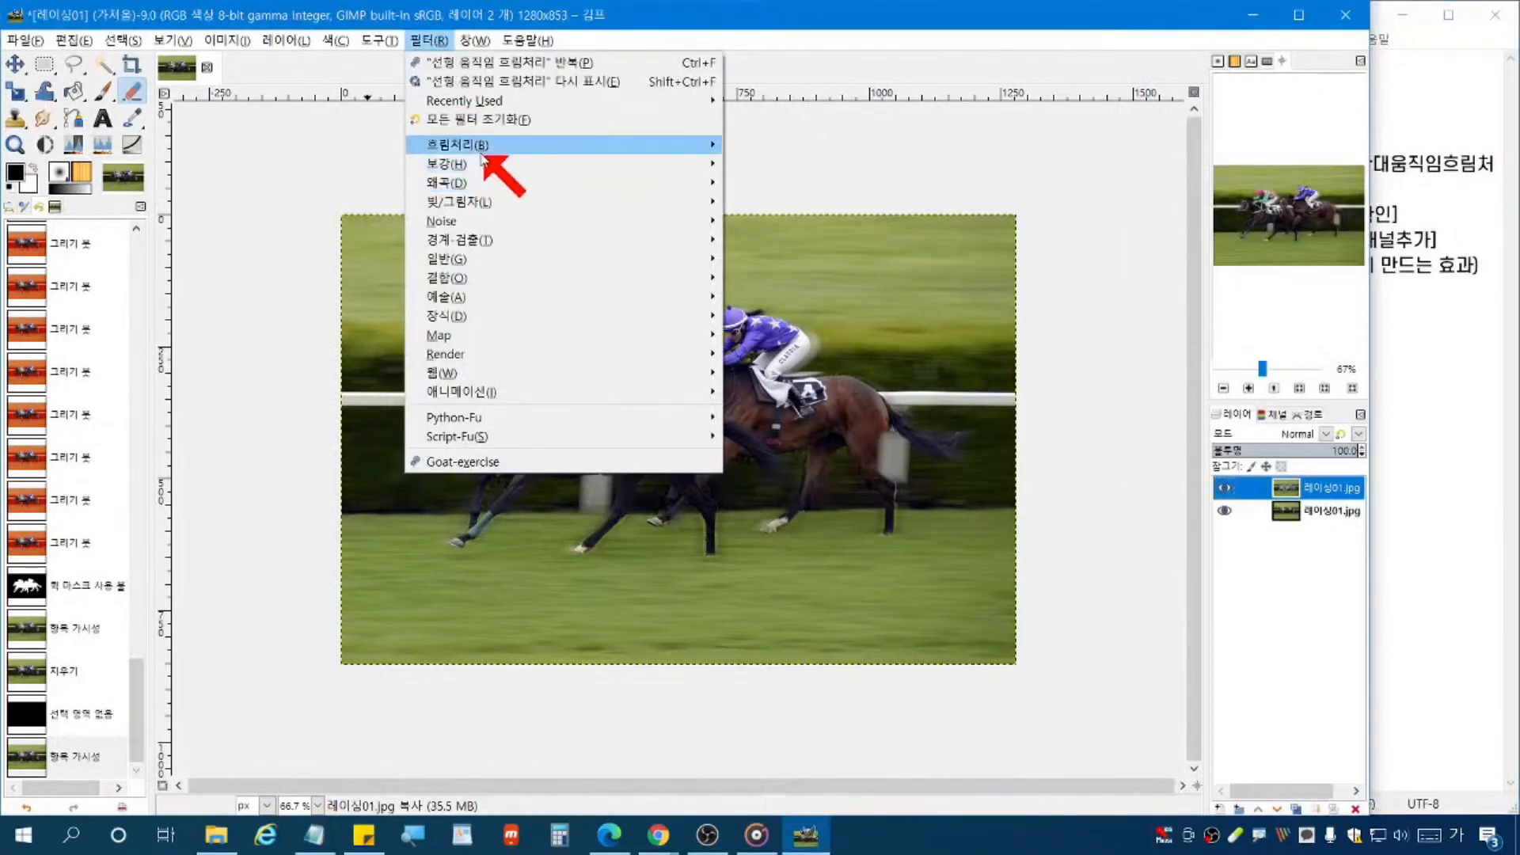
mouse_move(485, 147)
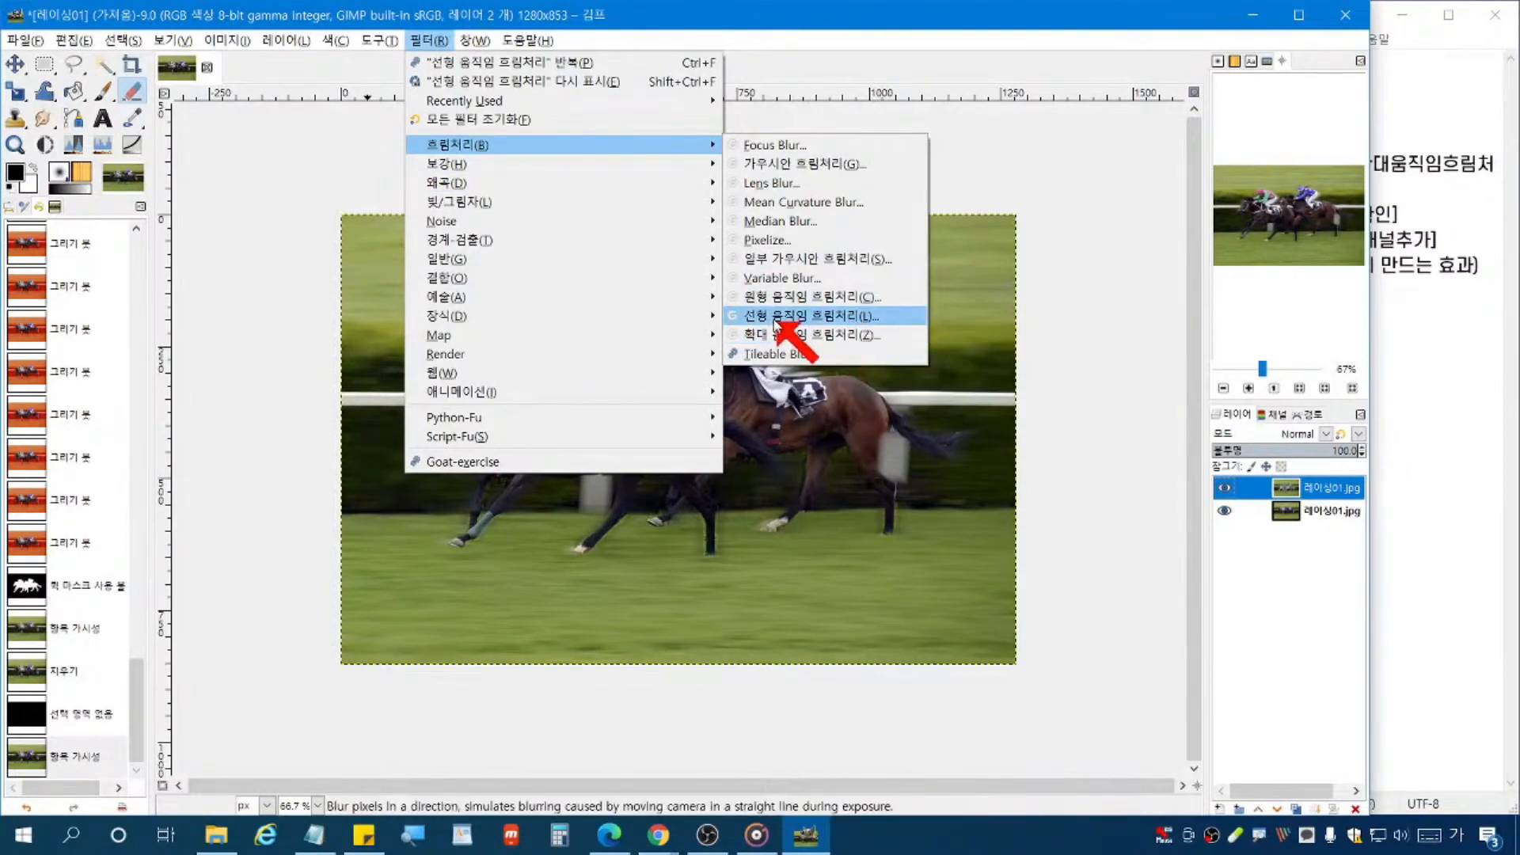
Step: Copy the whole block of filter notes in Notepad and paste it below the original block
left_click(1393, 320)
left_click_drag(1413, 313, 1137, 69)
key("ctrl+c")
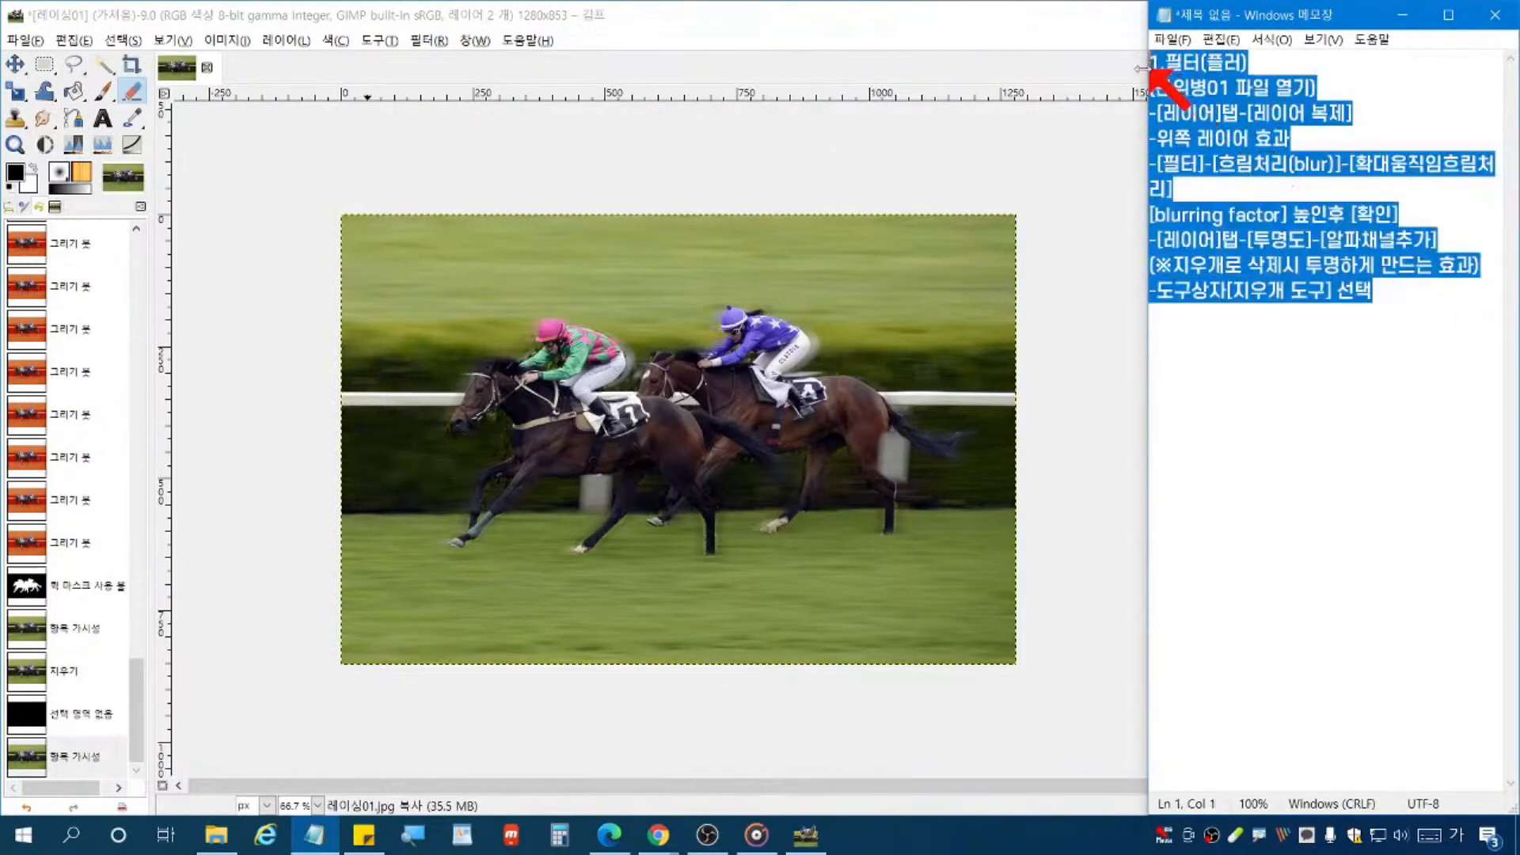
left_click(1298, 364)
key("ctrl+v")
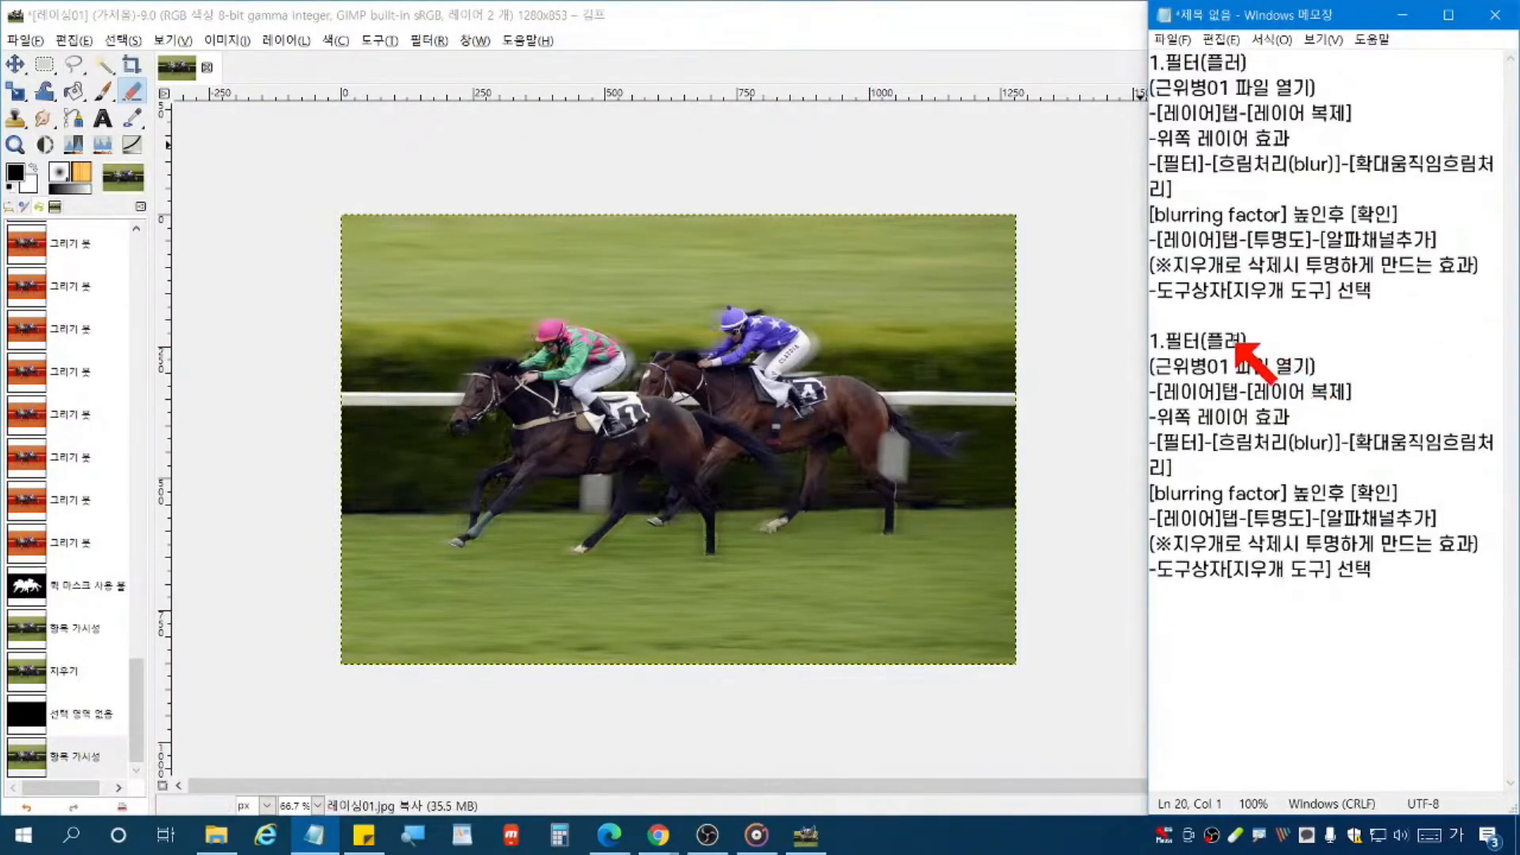
Step: Retitle the copied block "1.필터(플러선형)" and the original "1.필터(플러움직임)", and change the copy's file name to 레이싱01
left_click(1265, 340)
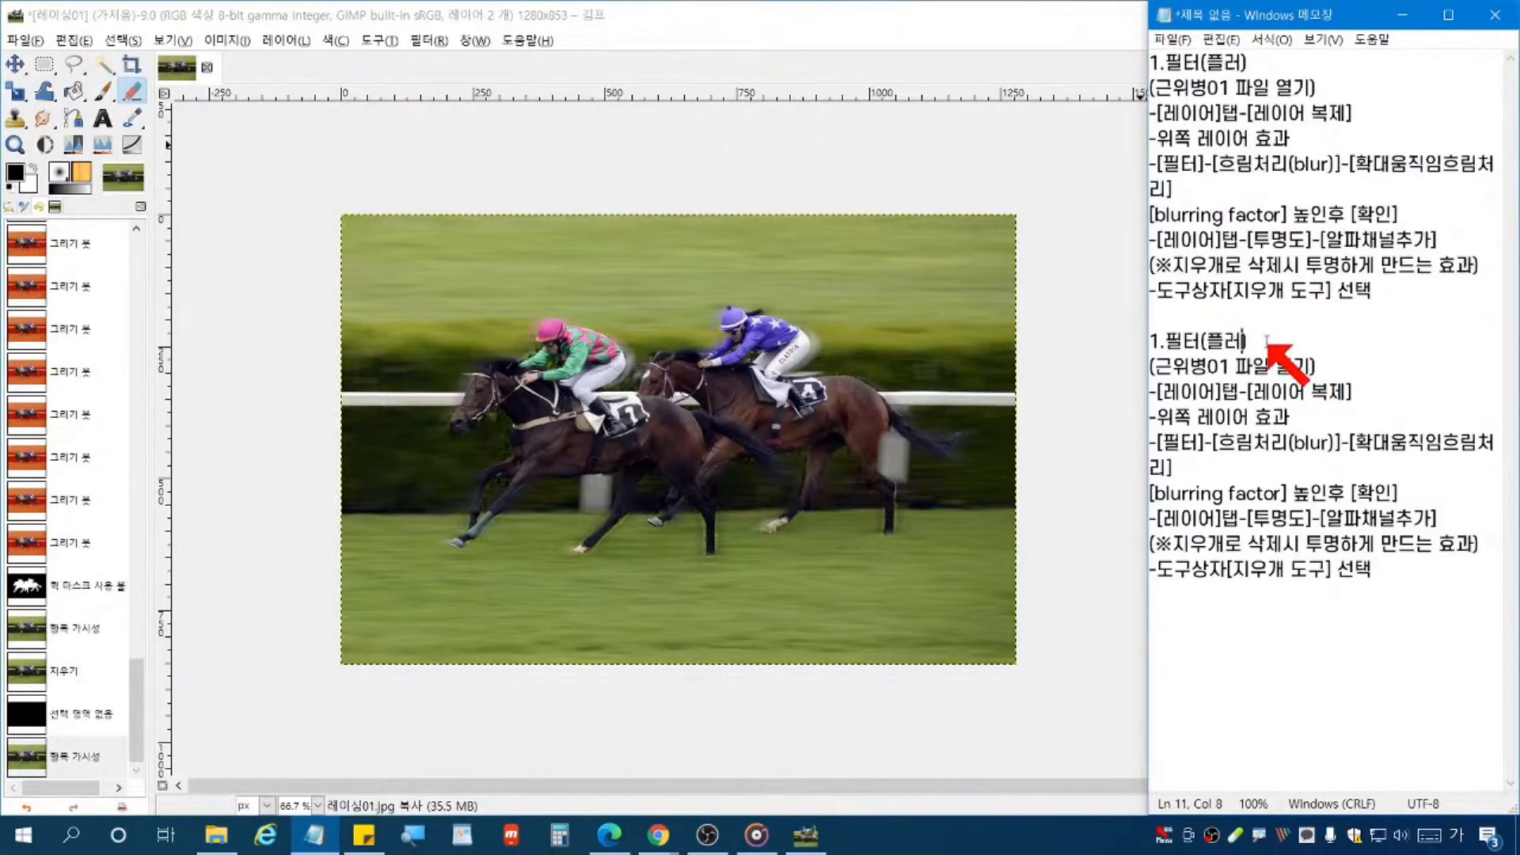
type("선")
type("움직임")
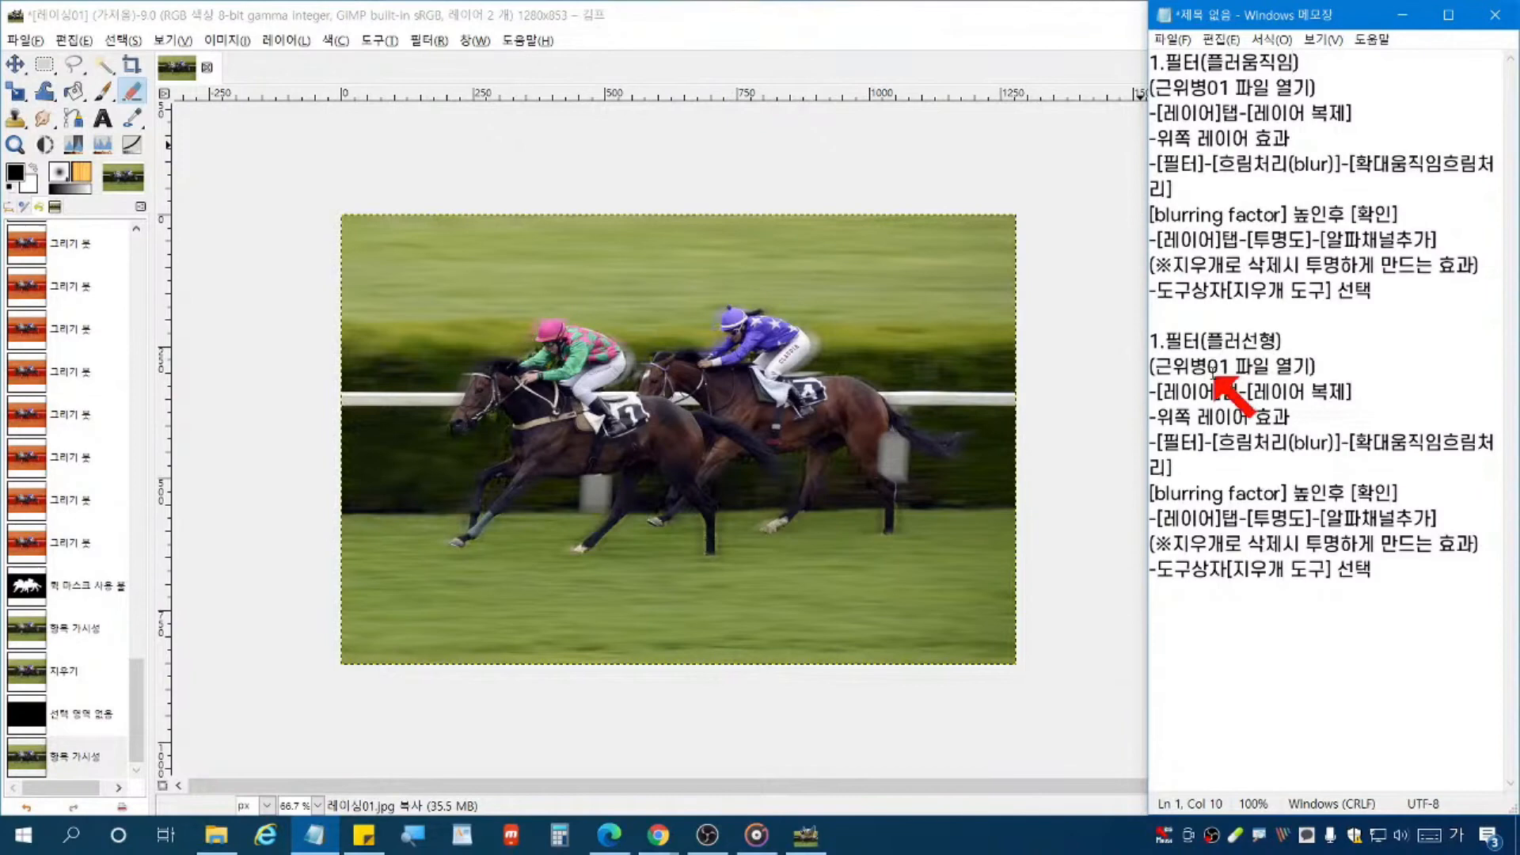
left_click_drag(1231, 366, 1156, 366)
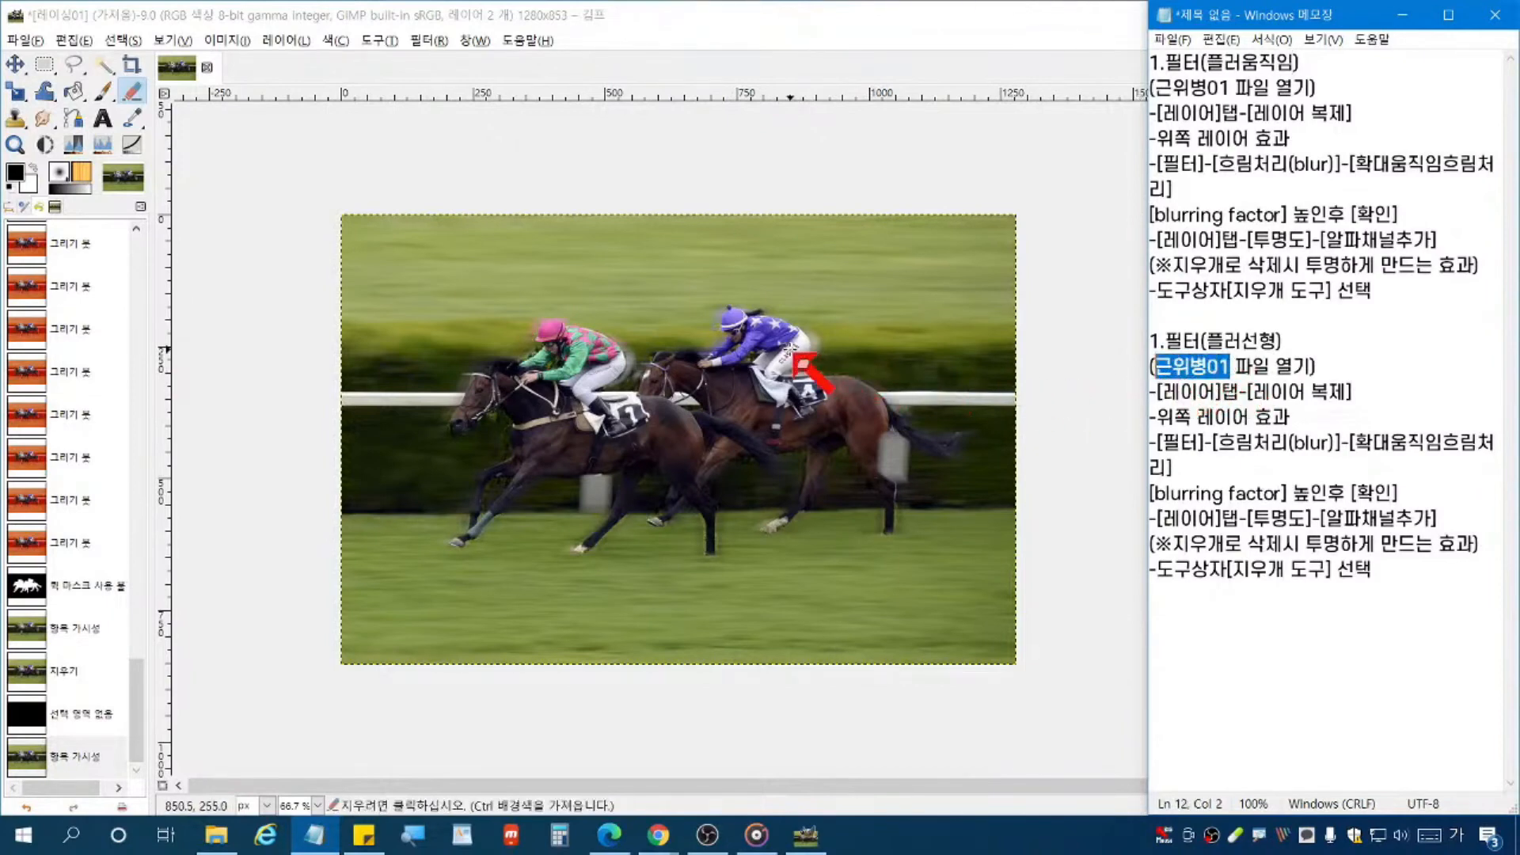
type("레이싱01")
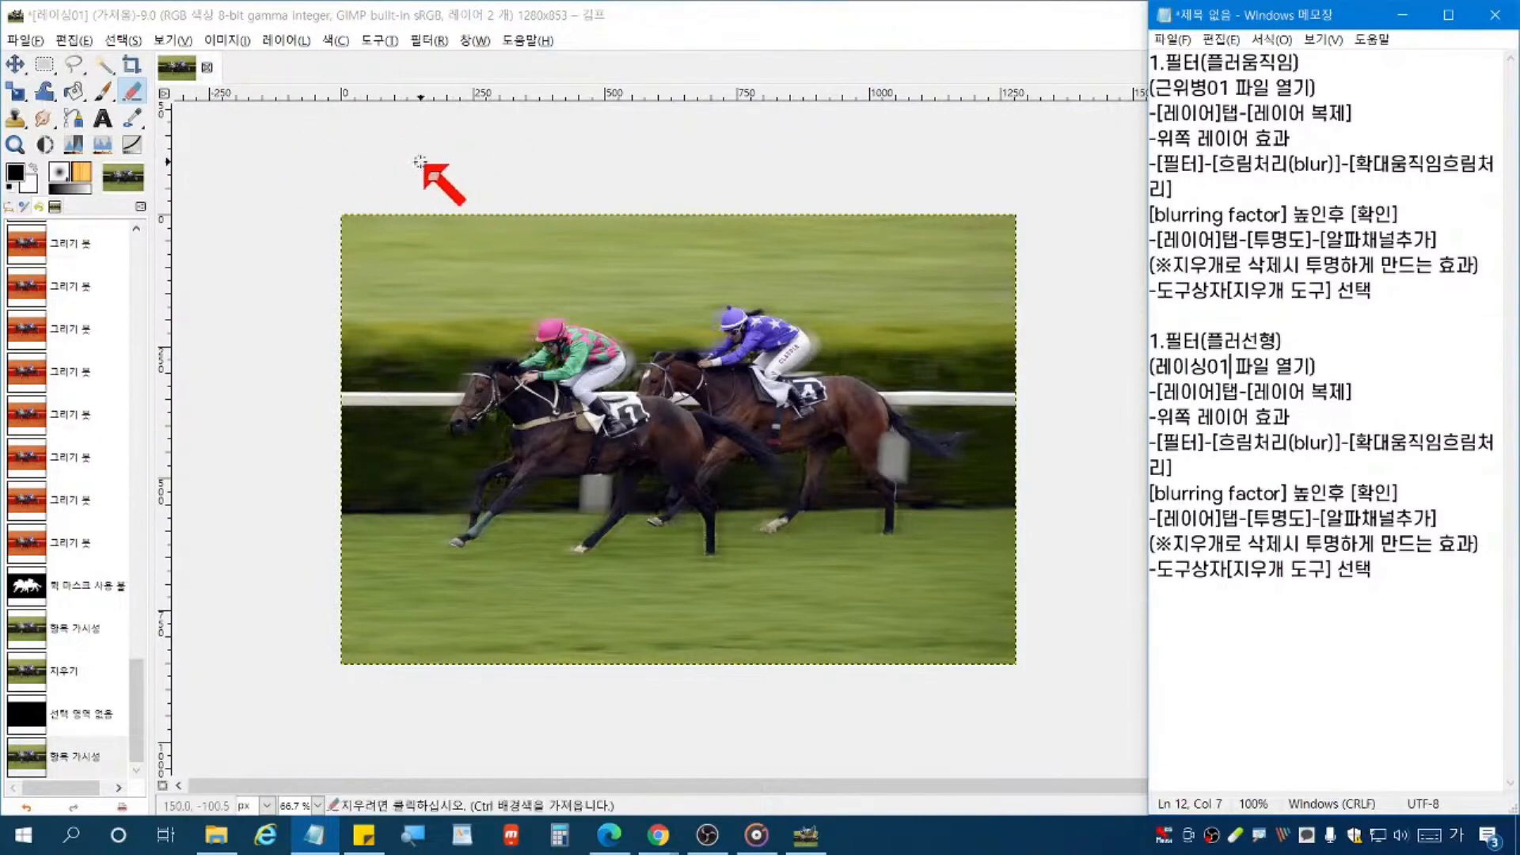
Step: Switch back to GIMP and close the 레이싱01 image, discarding its changes
left_click(1051, 223)
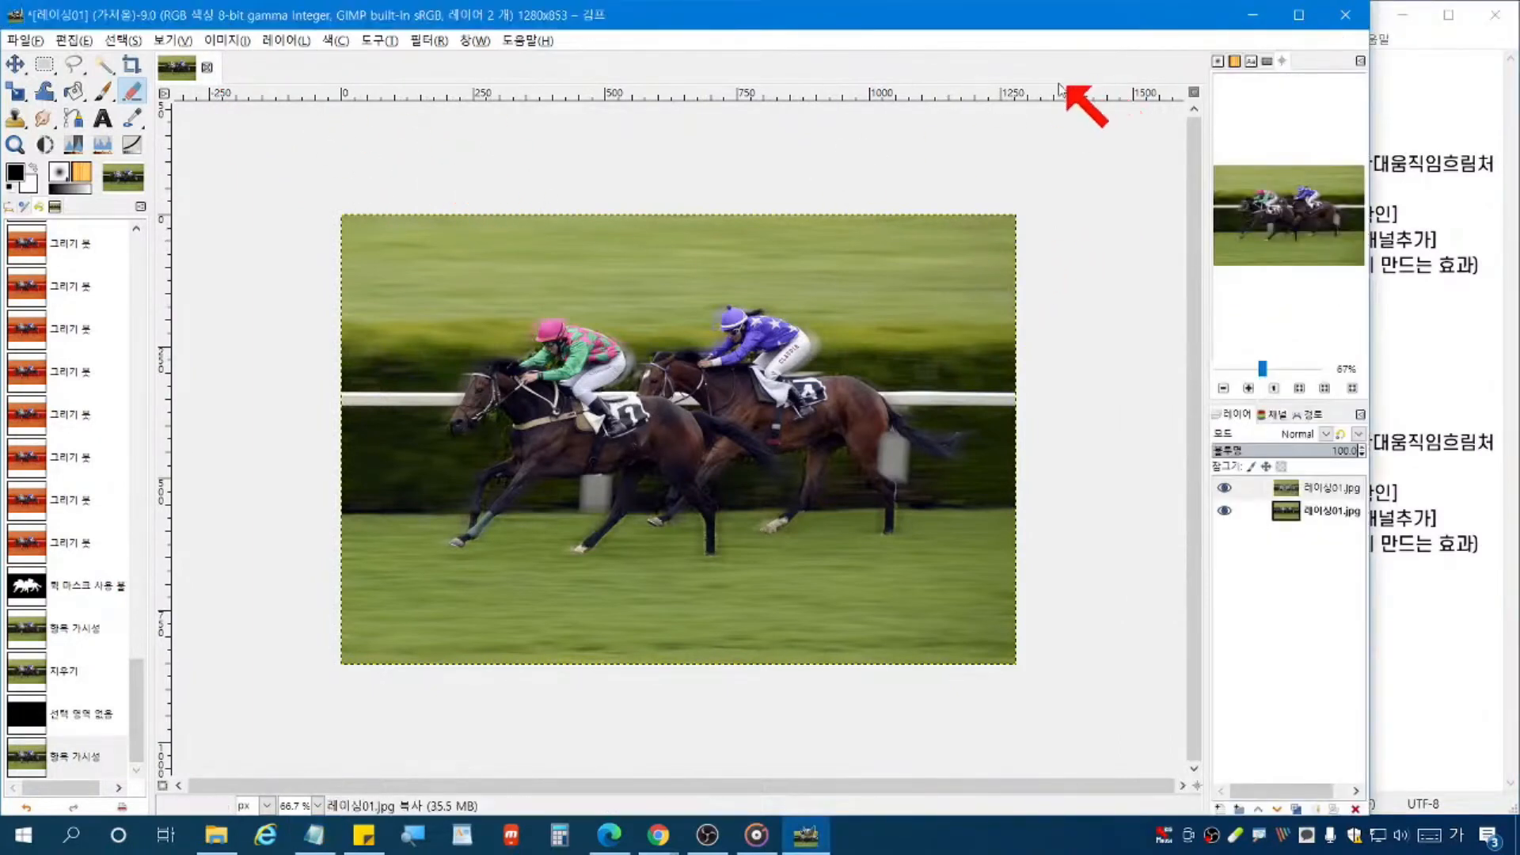
left_click(207, 67)
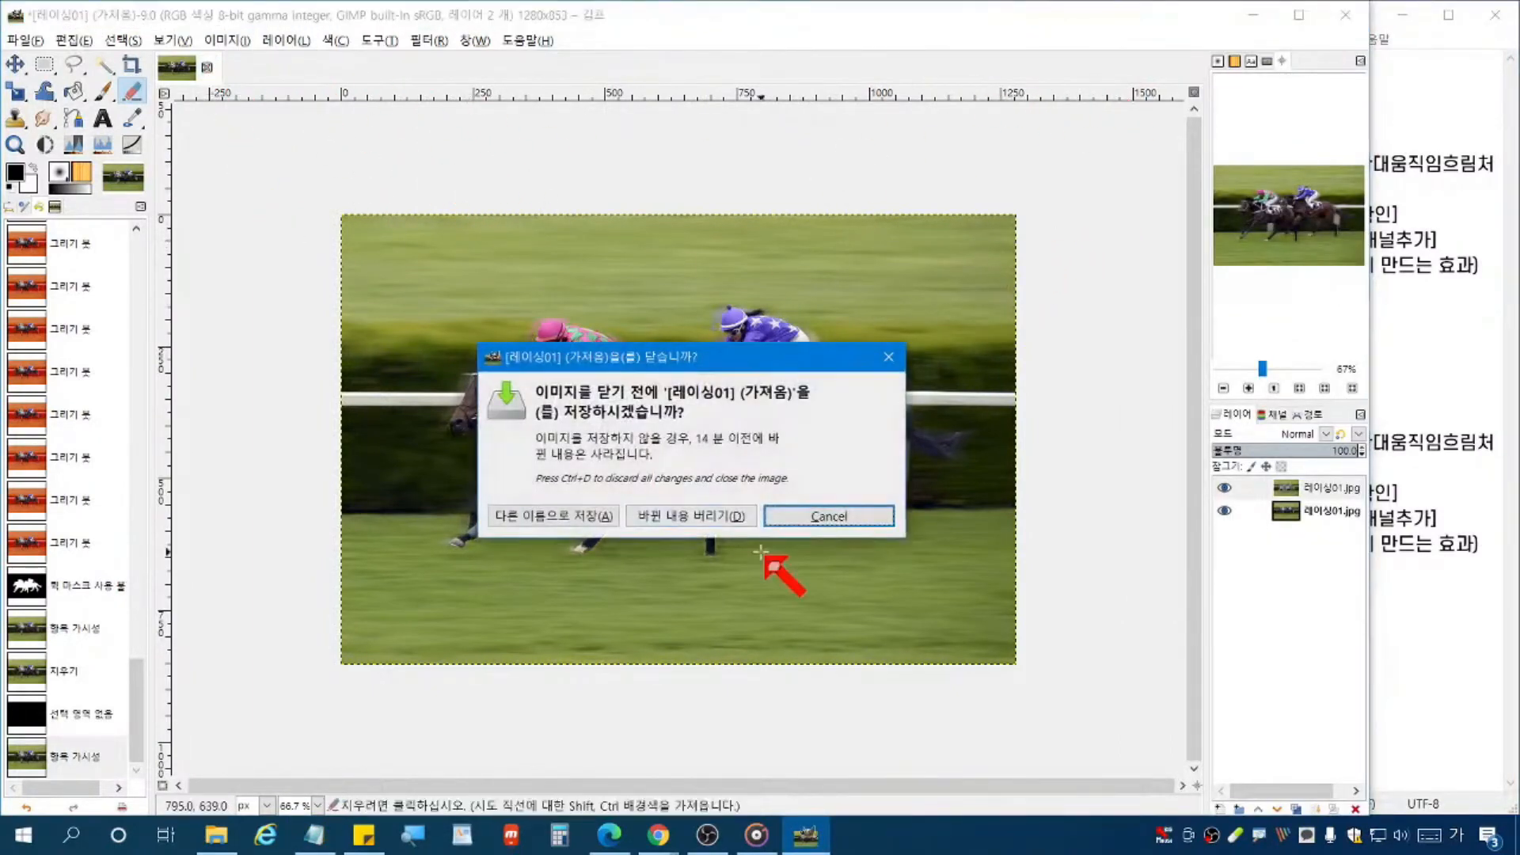
left_click(691, 515)
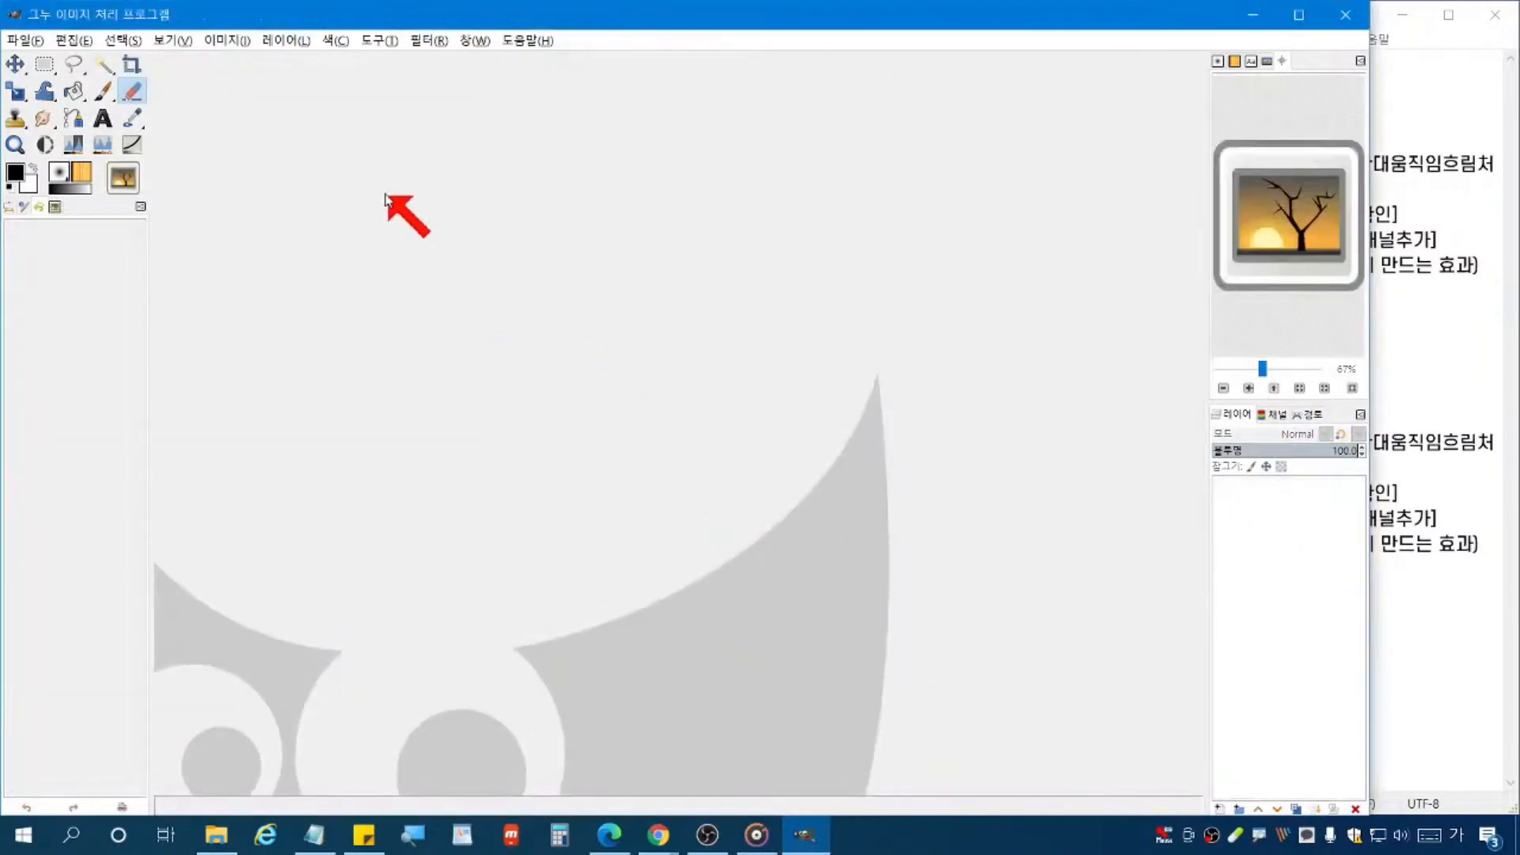
Step: Open 레이싱01.jpg in GIMP and duplicate its layer, following the second block of the Notepad notes
key("ctrl+o")
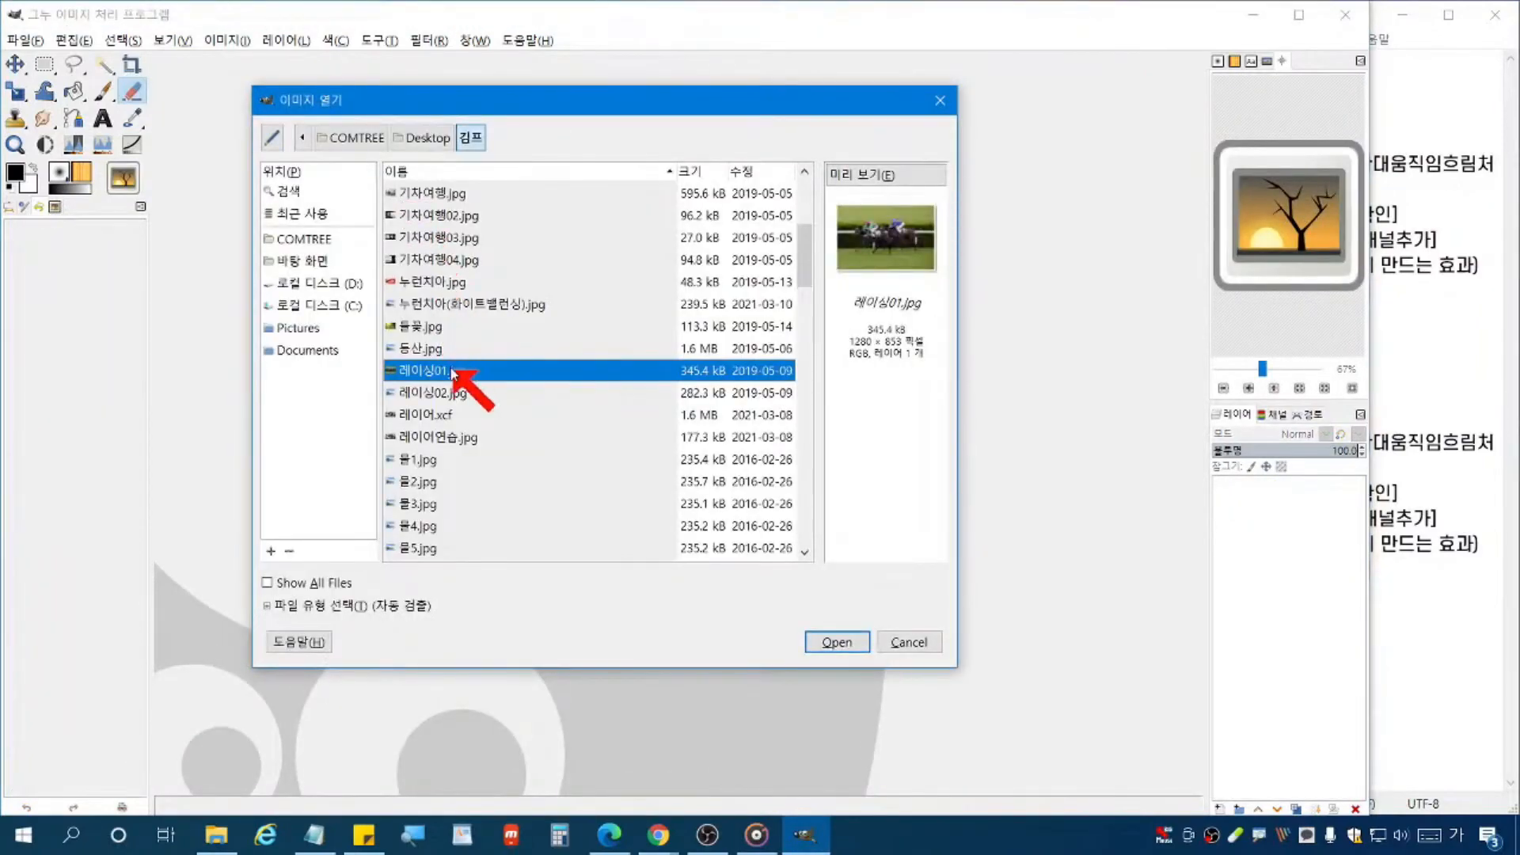
double_click(443, 370)
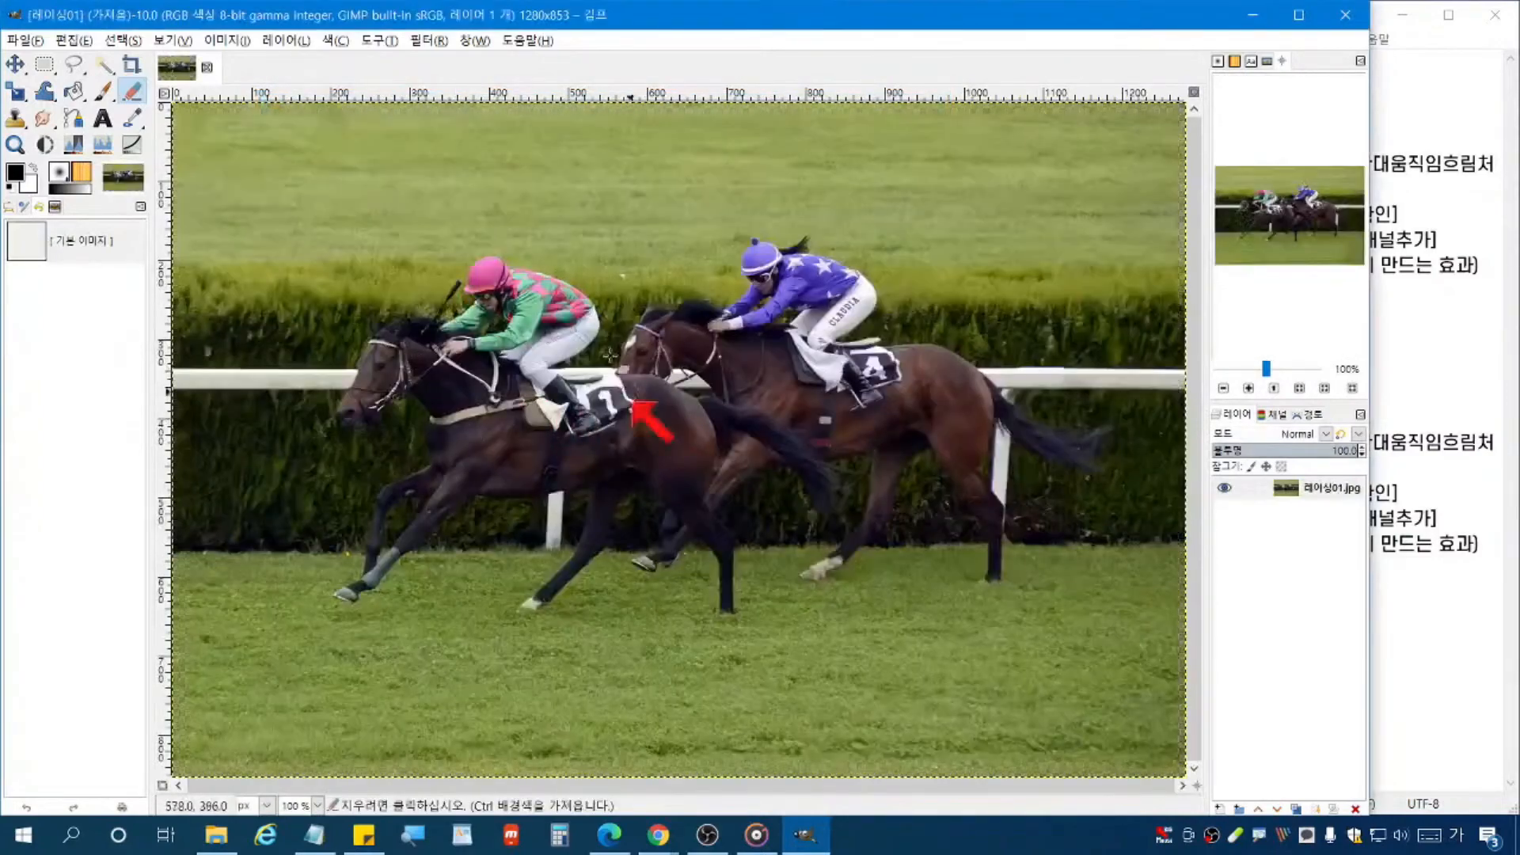
left_click(1459, 349)
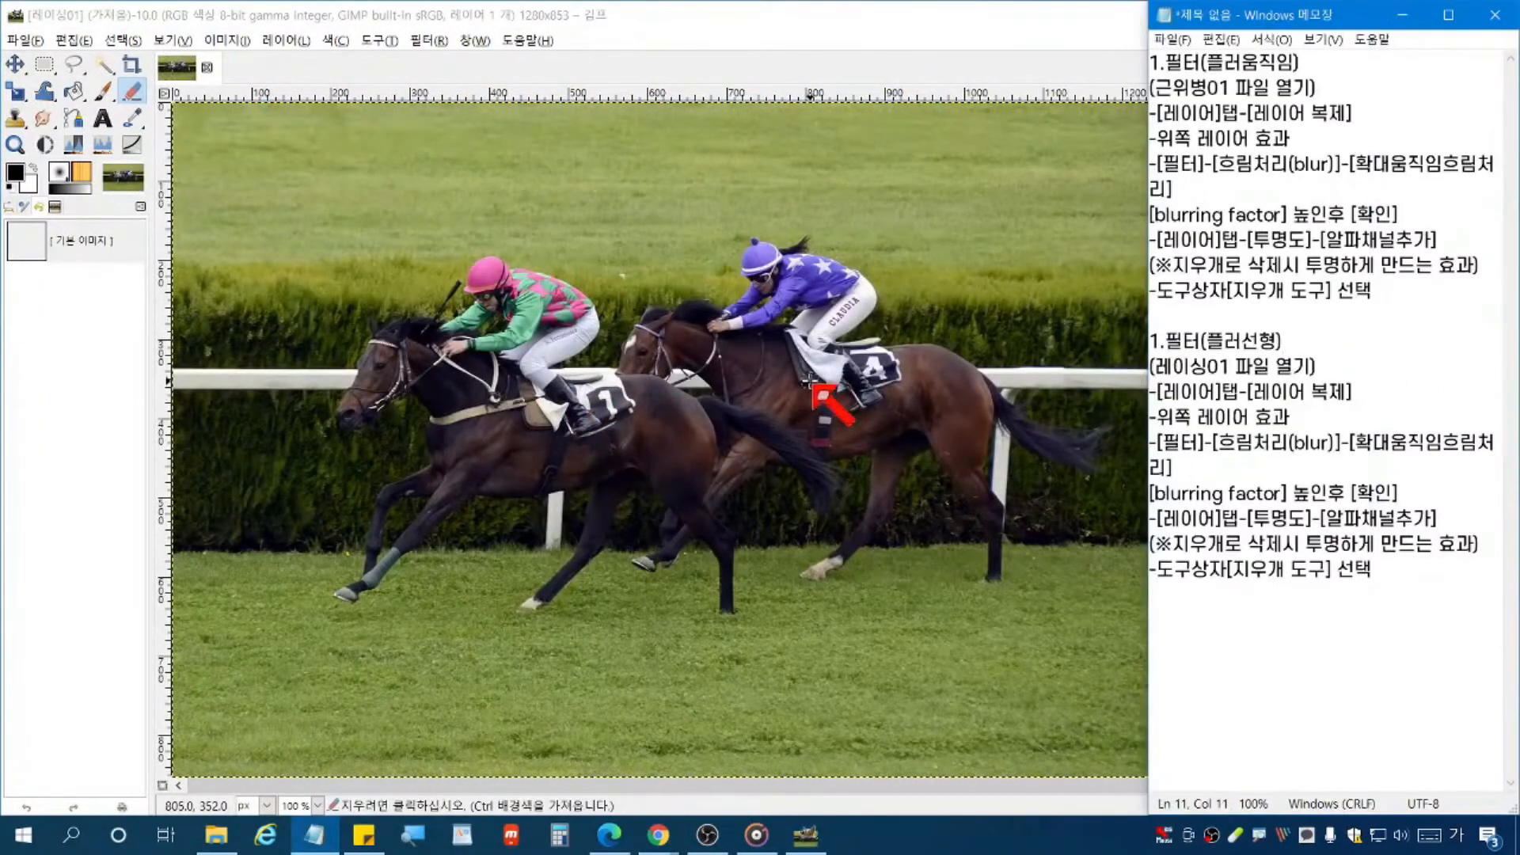
left_click_drag(1292, 417, 1157, 417)
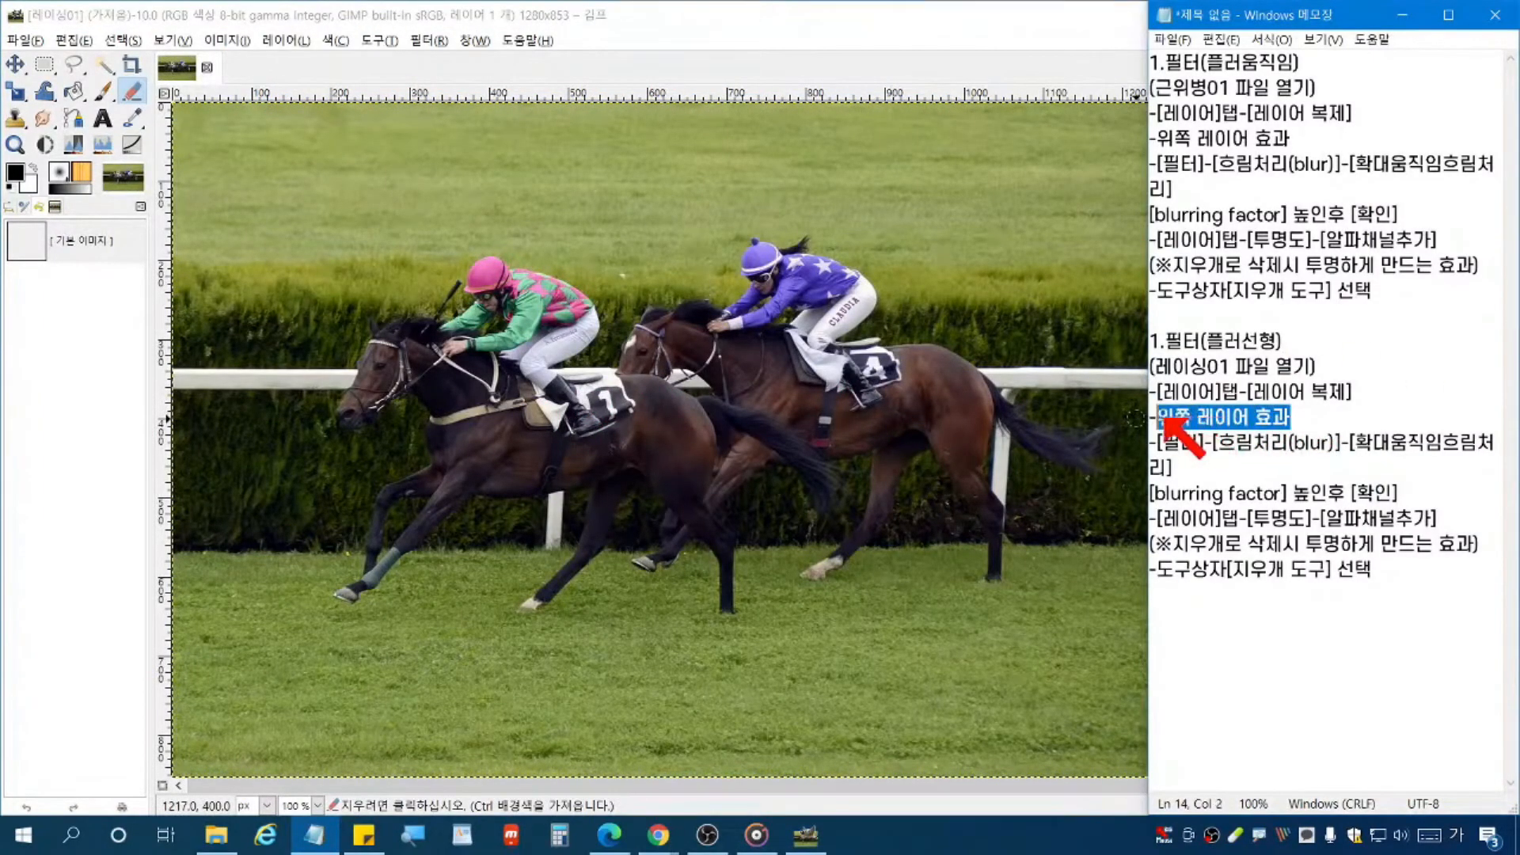
left_click_drag(1349, 391, 1151, 393)
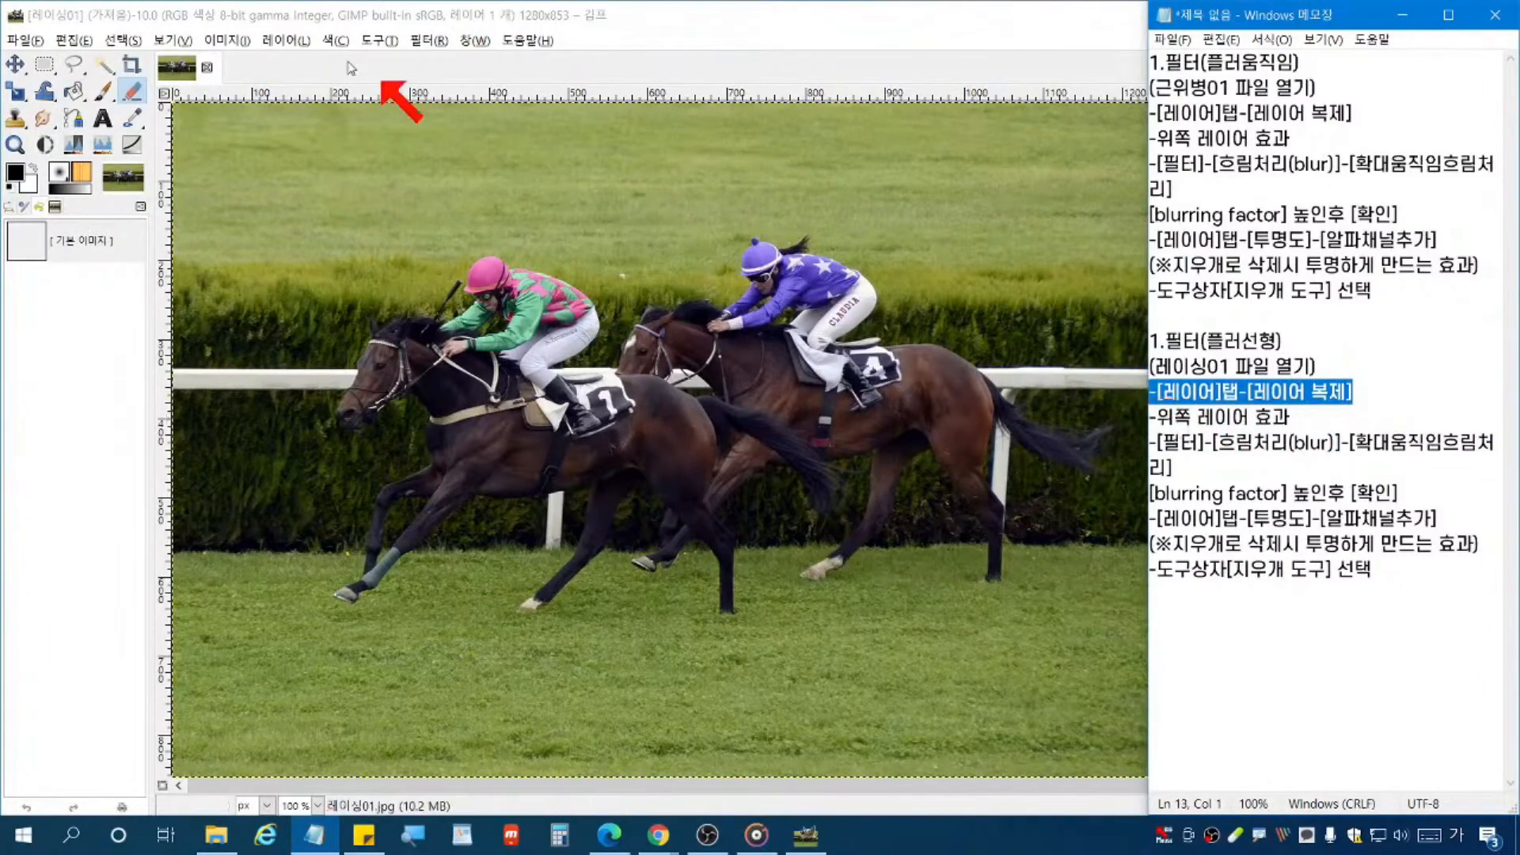
left_click(281, 40)
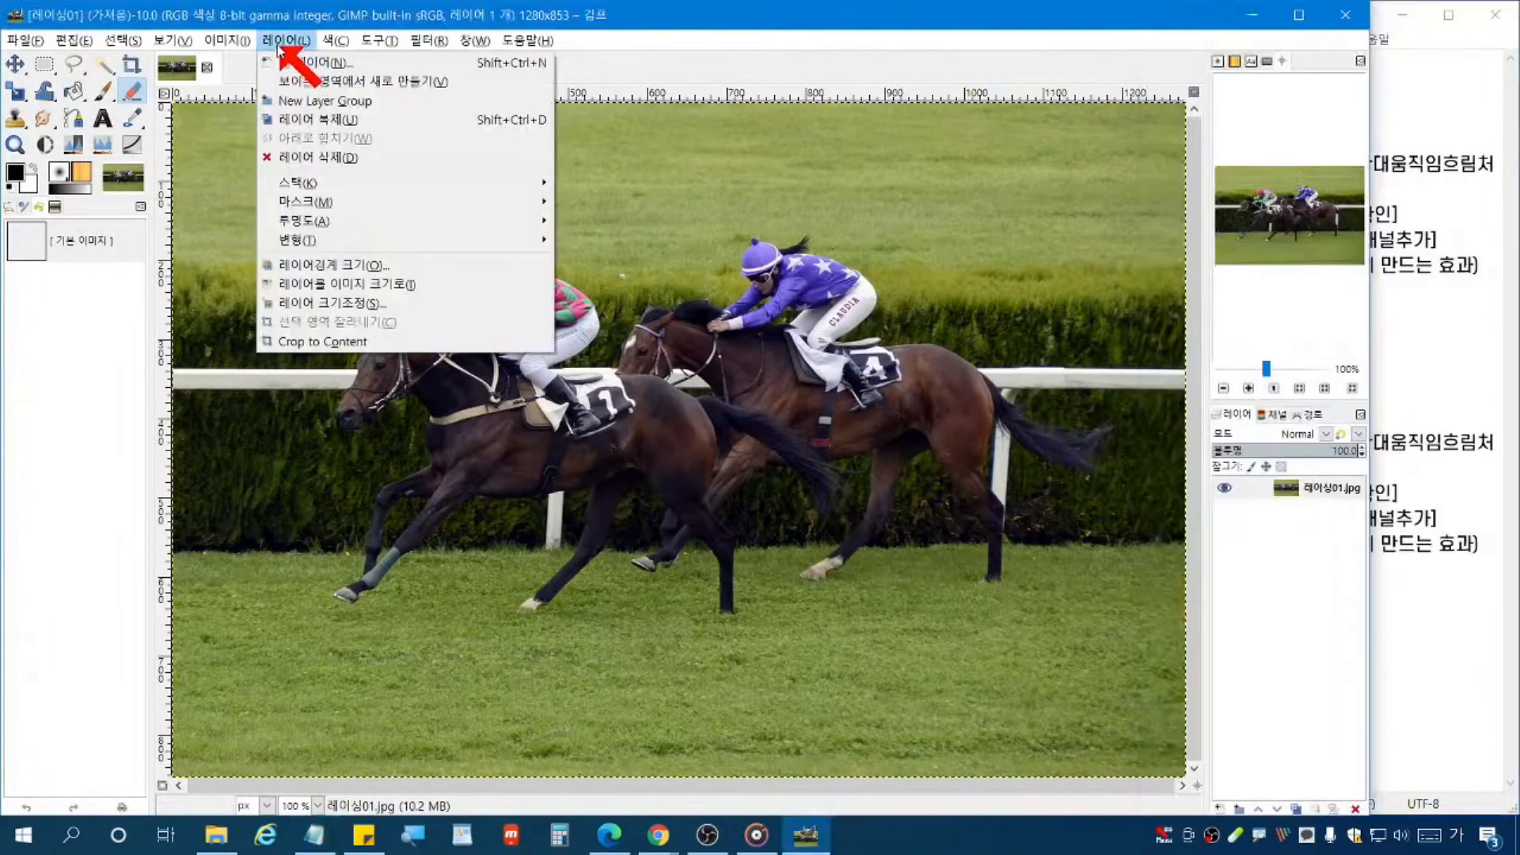
left_click(313, 120)
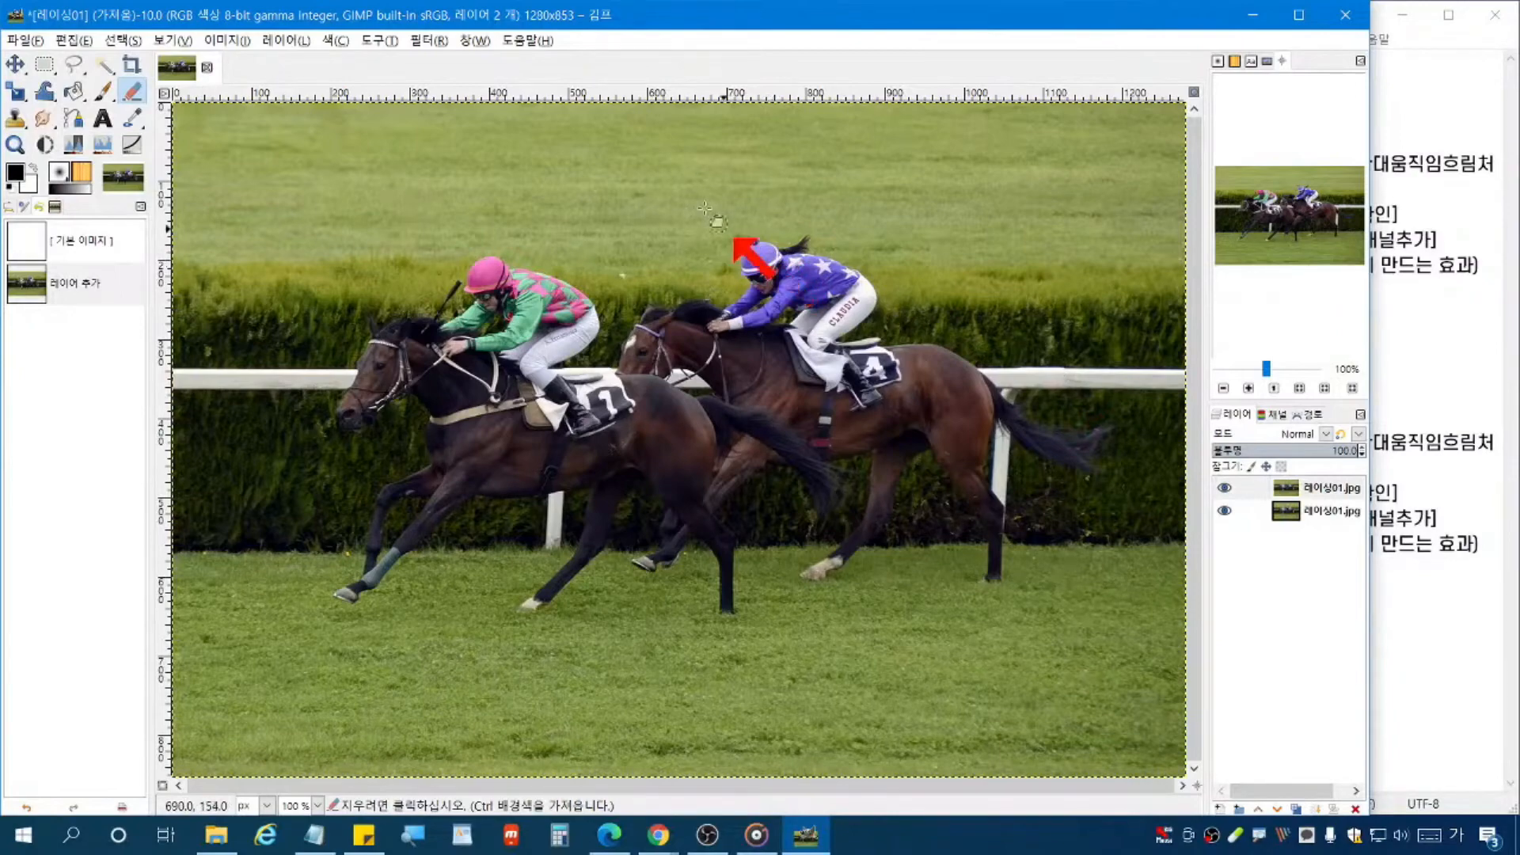
Step: Make the upper copy of the 레이싱01 layer the active layer
left_click(293, 42)
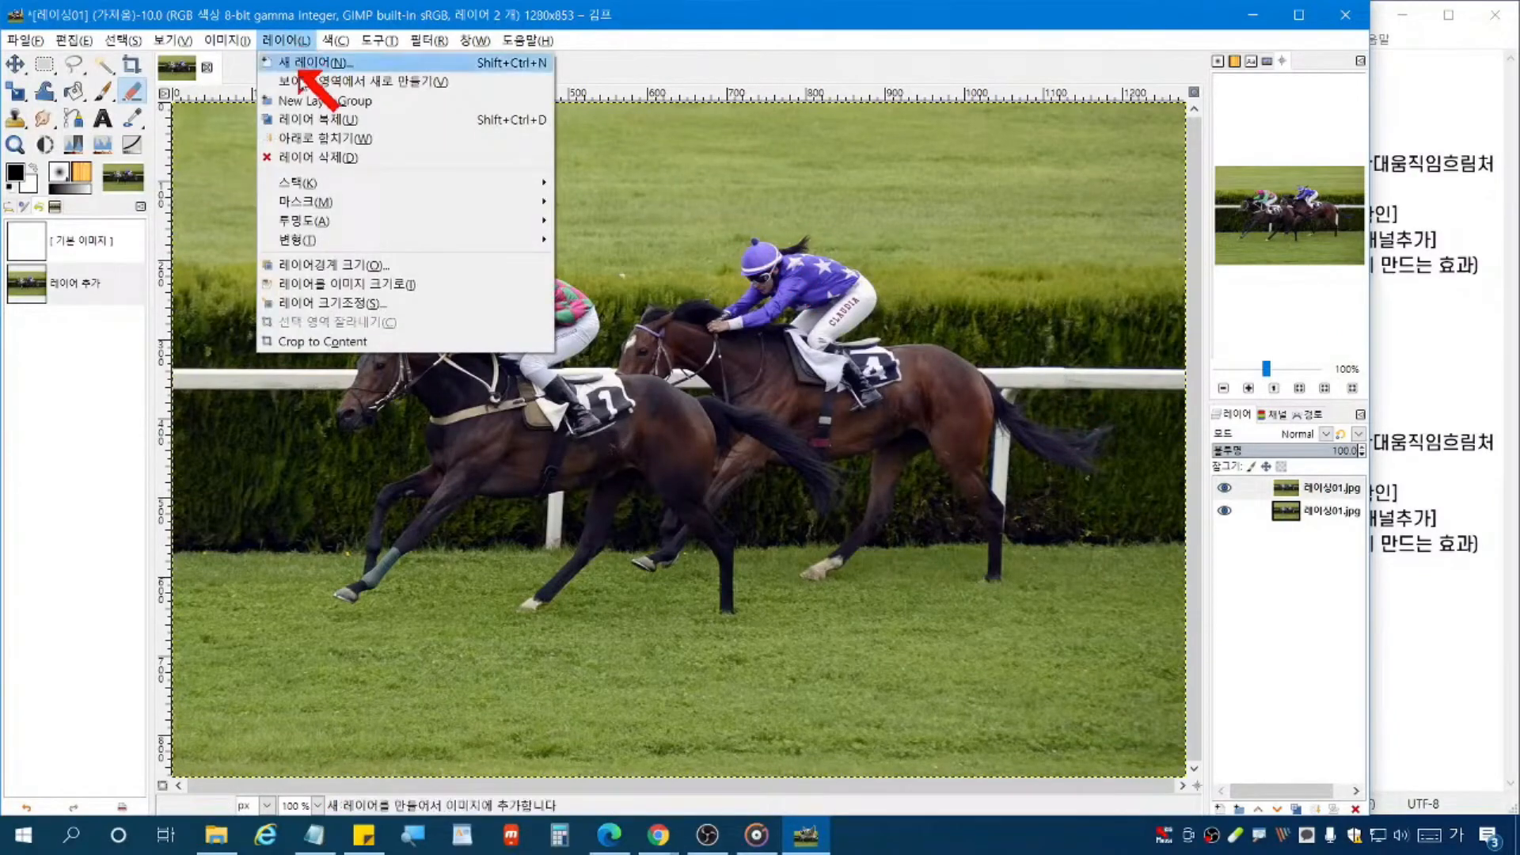
left_click(1320, 323)
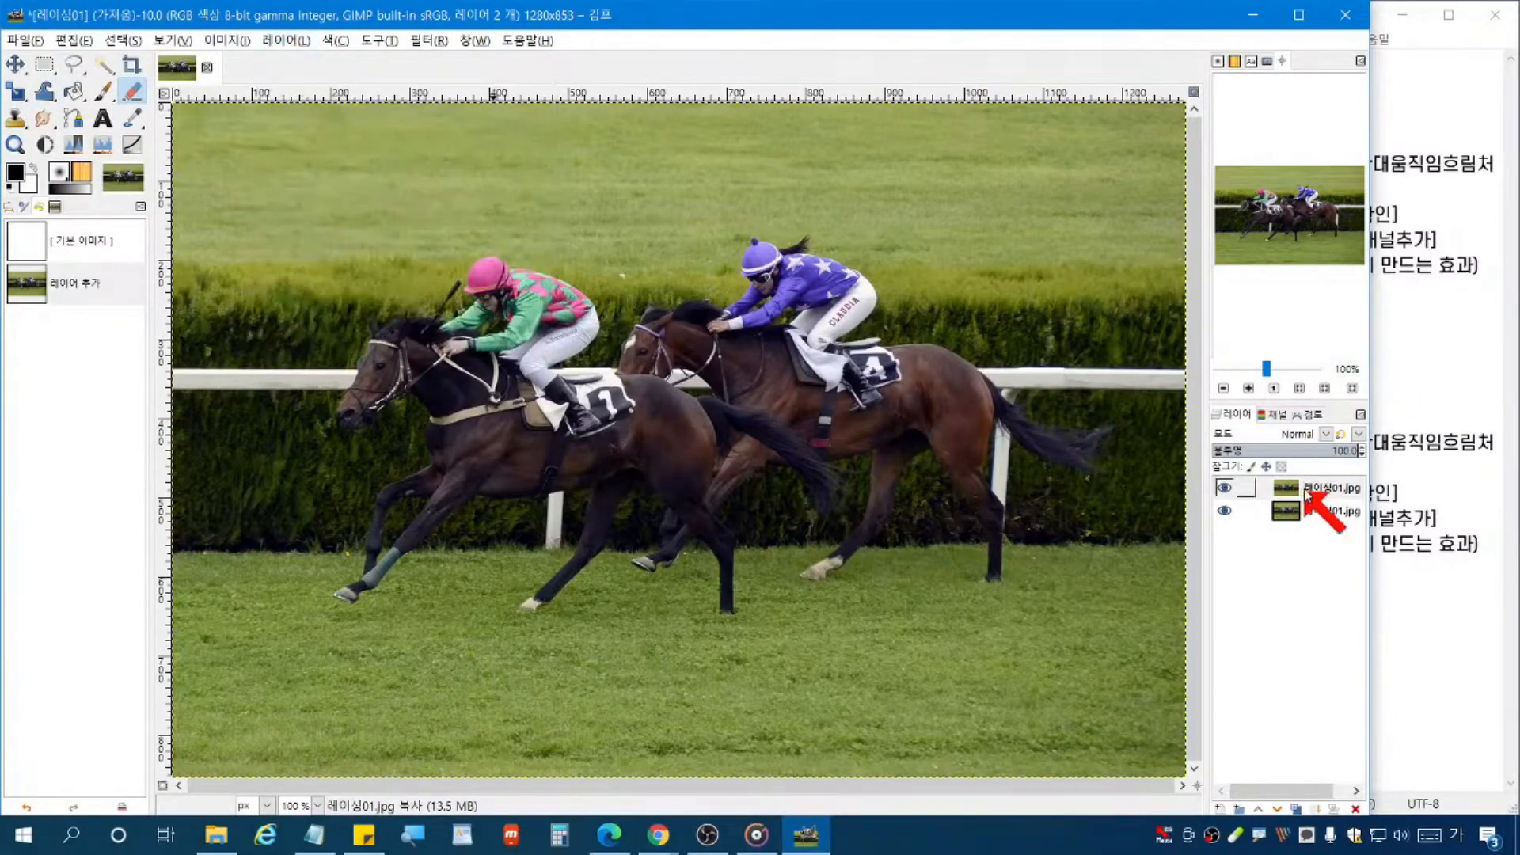
left_click(1327, 491)
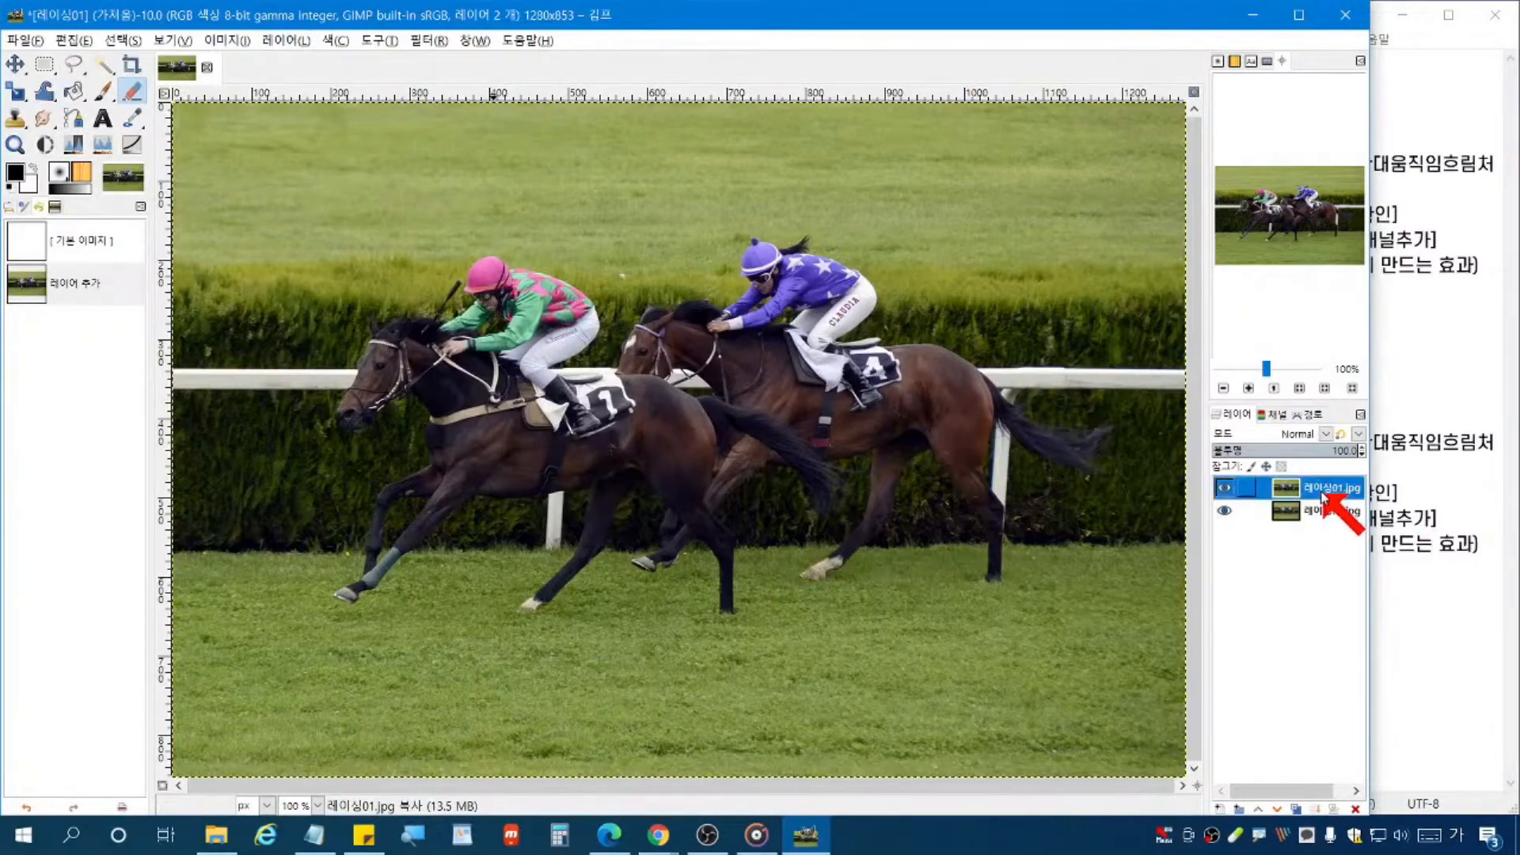
Step: Switch to Notepad and change "확대" to "선형" in the blur filter line of the second notes block
left_click(1413, 459)
left_click(1306, 418)
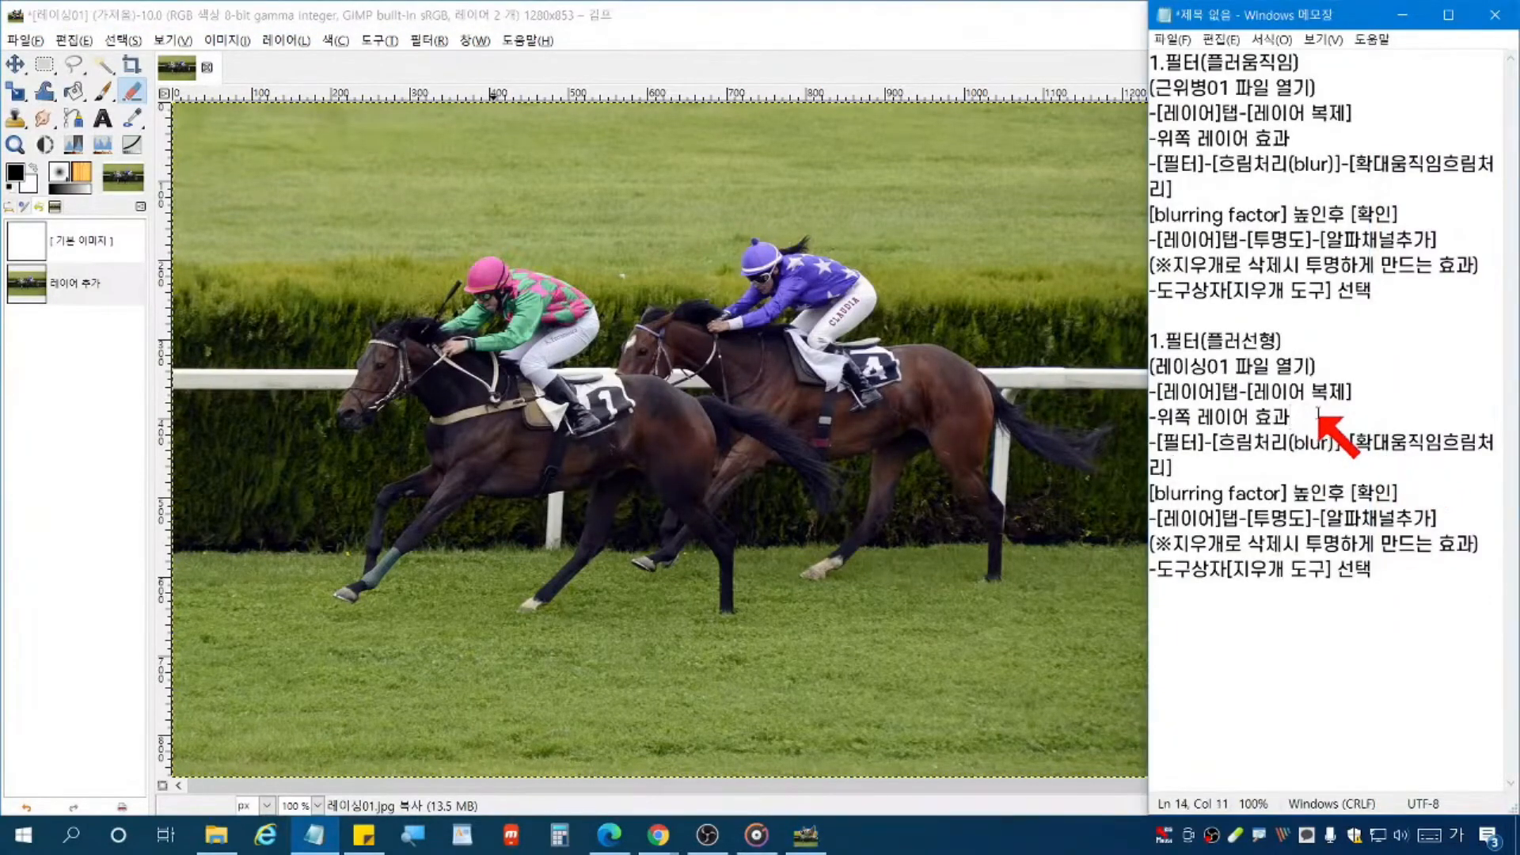
left_click_drag(1305, 417, 1152, 417)
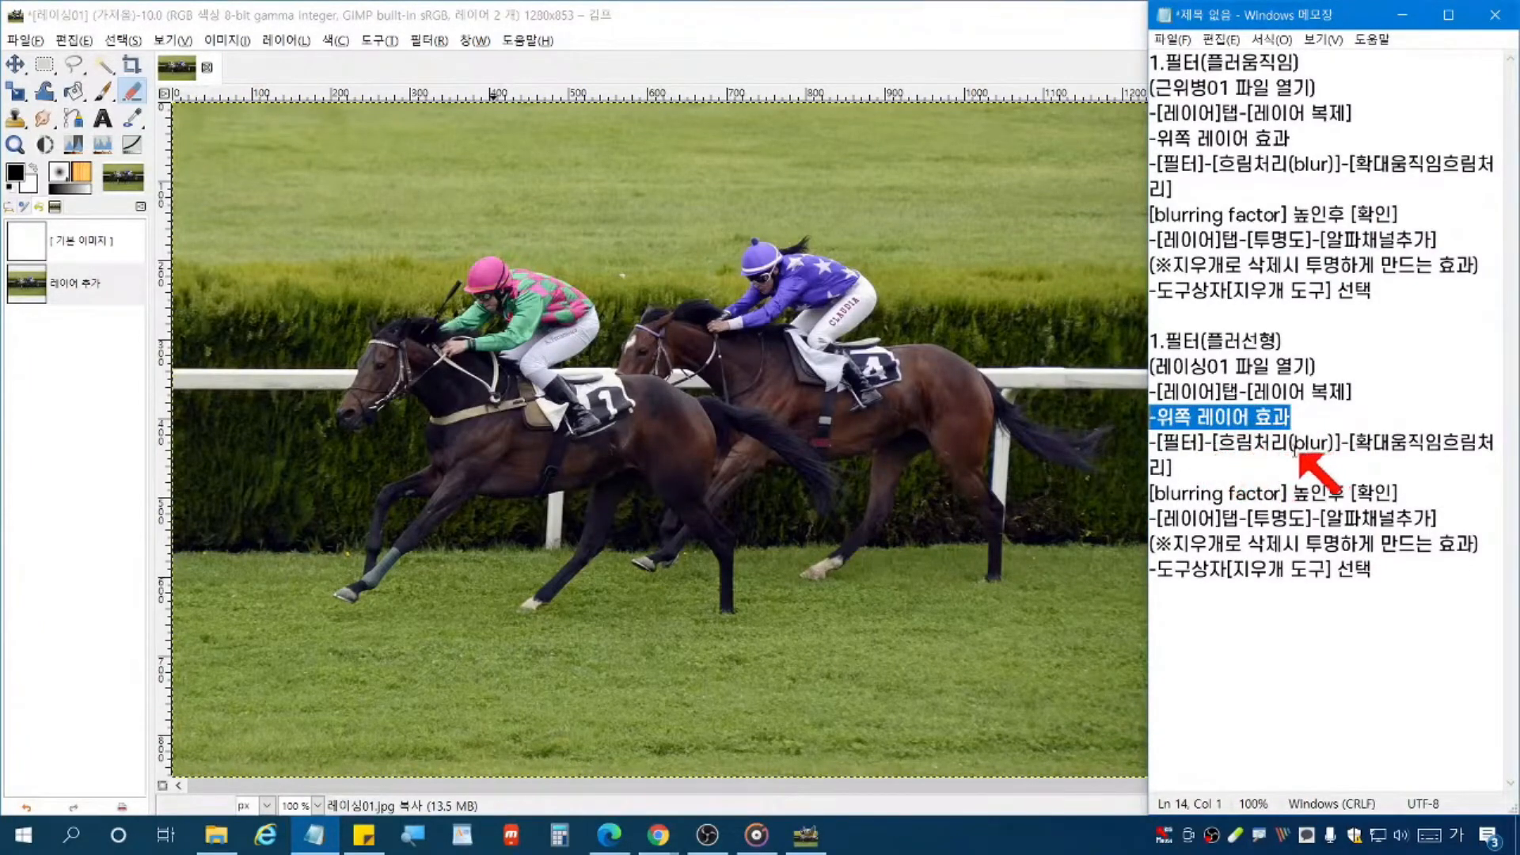
left_click(1356, 442)
left_click_drag(1356, 442, 1390, 441)
type("선형")
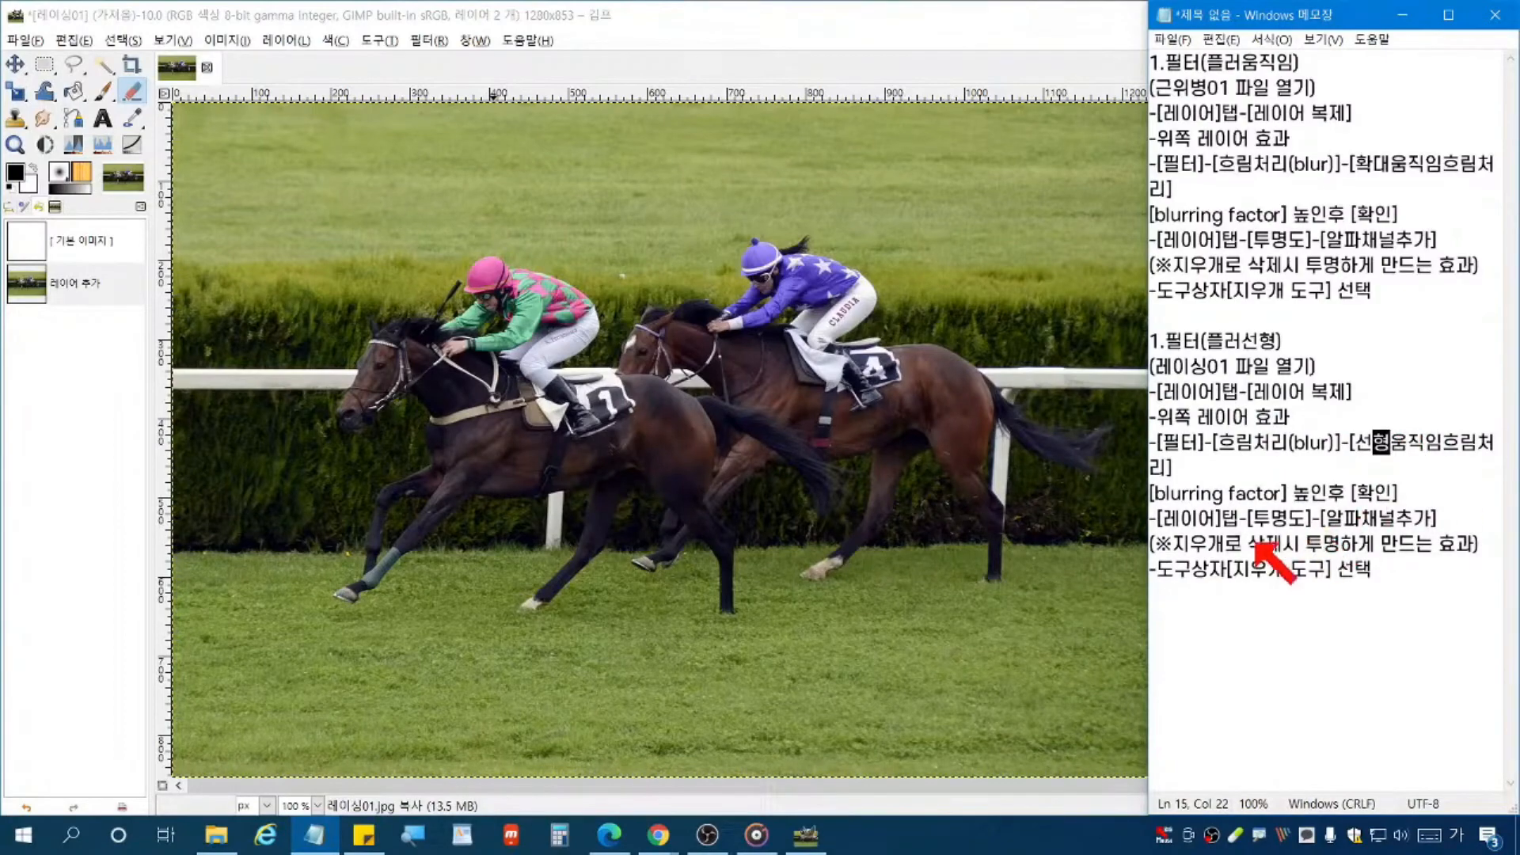
Step: Switch back to GIMP, start the linear motion blur filter on the upper layer, and set its length to 40.46
left_click(687, 16)
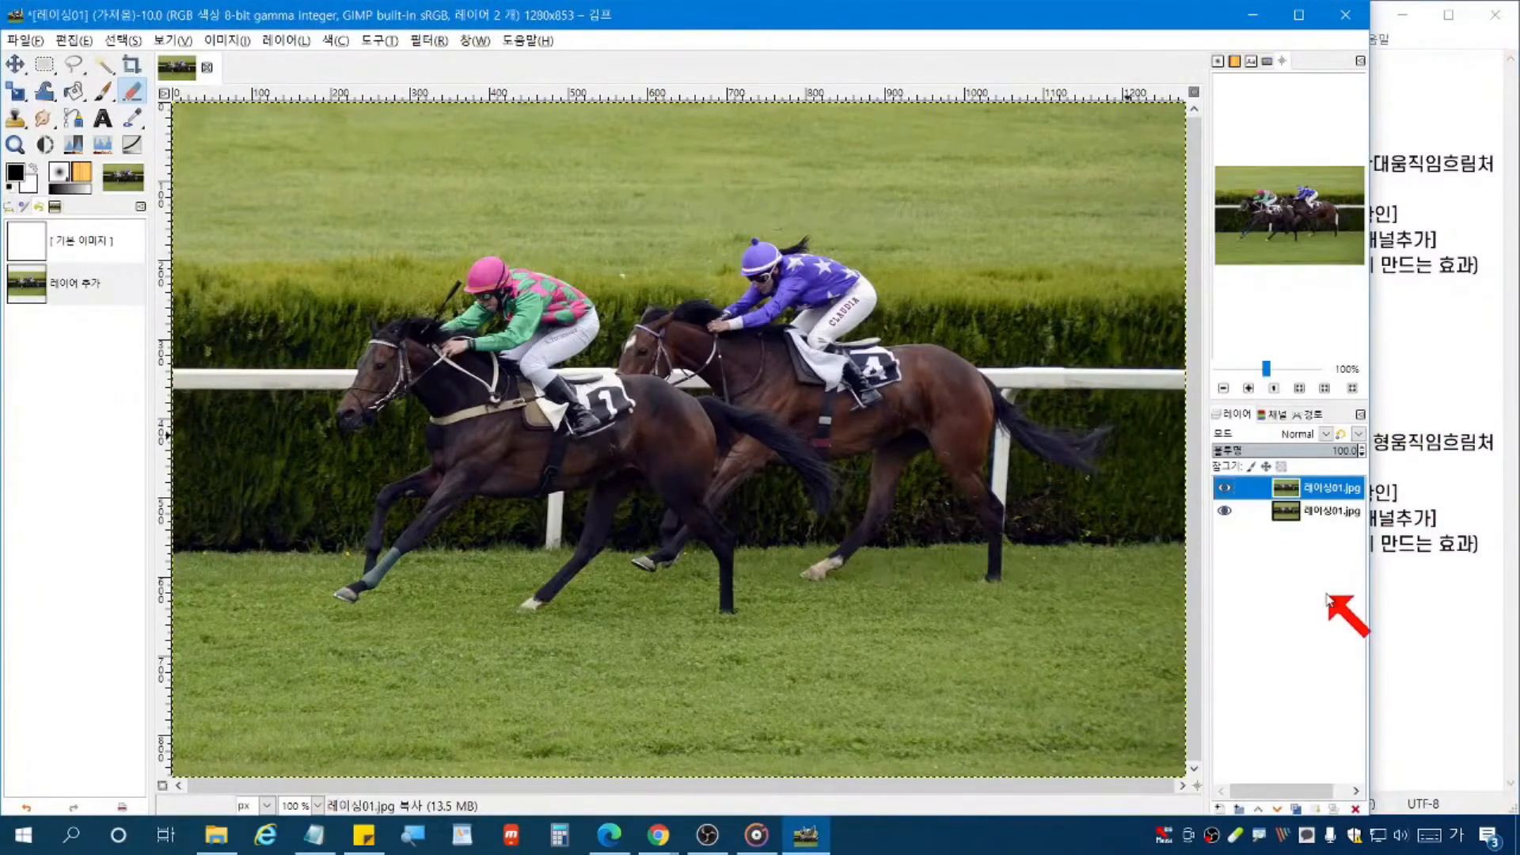
left_click(1328, 488)
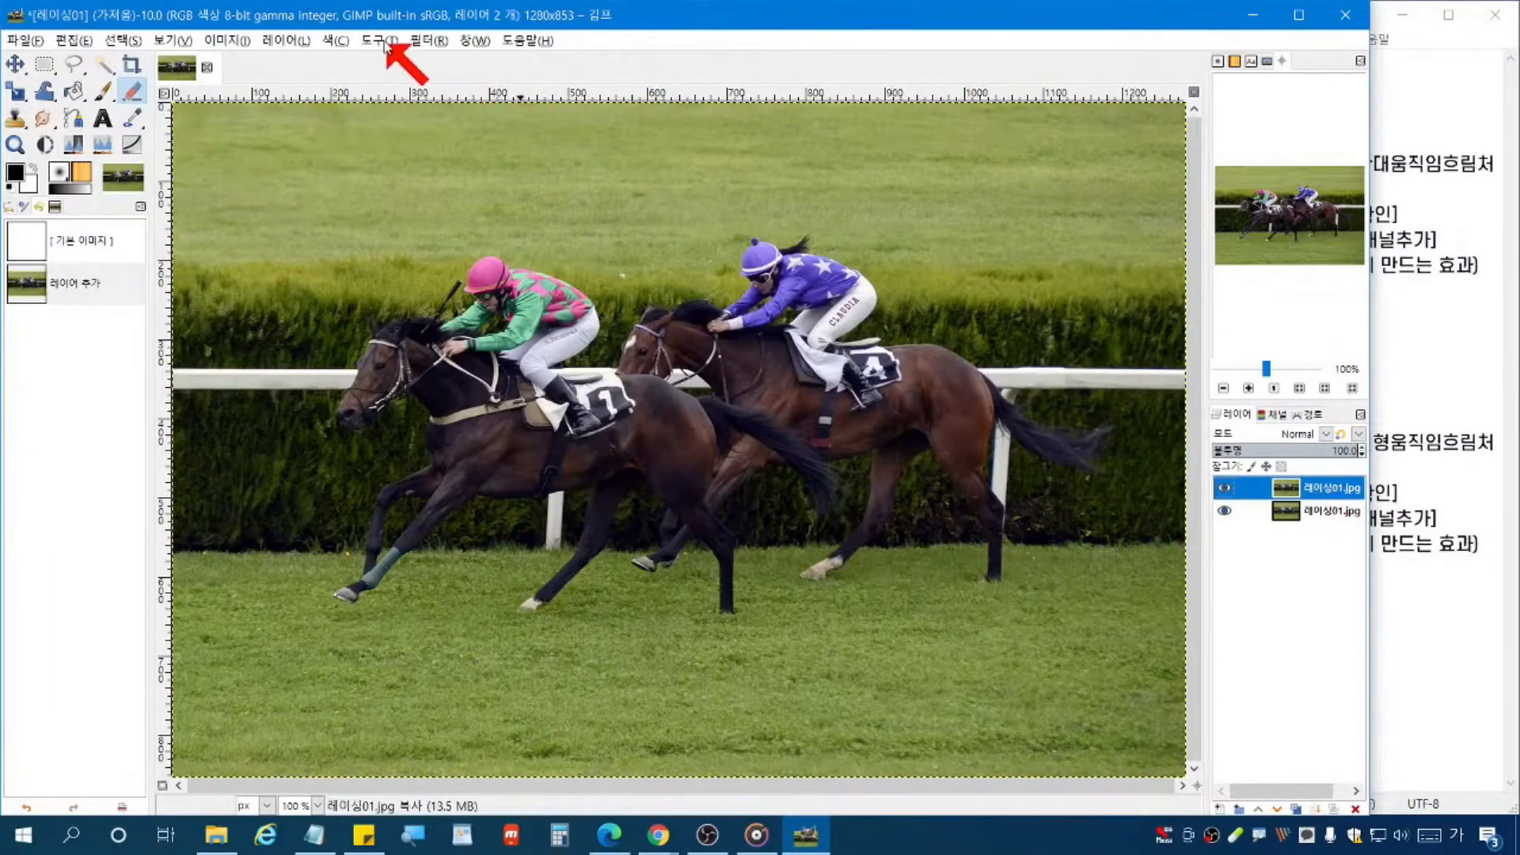
left_click(434, 41)
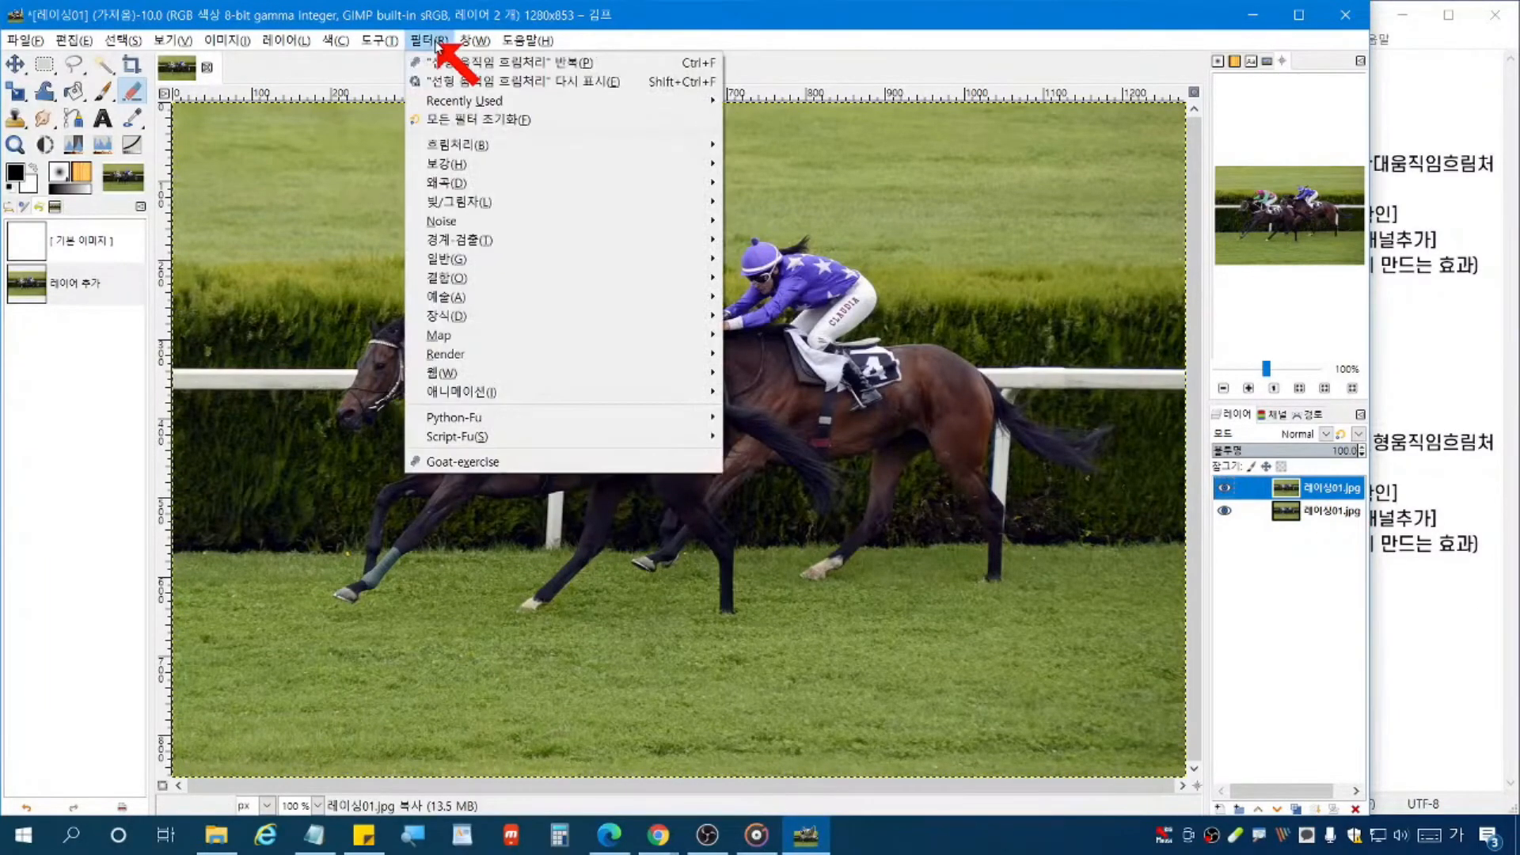
mouse_move(443, 145)
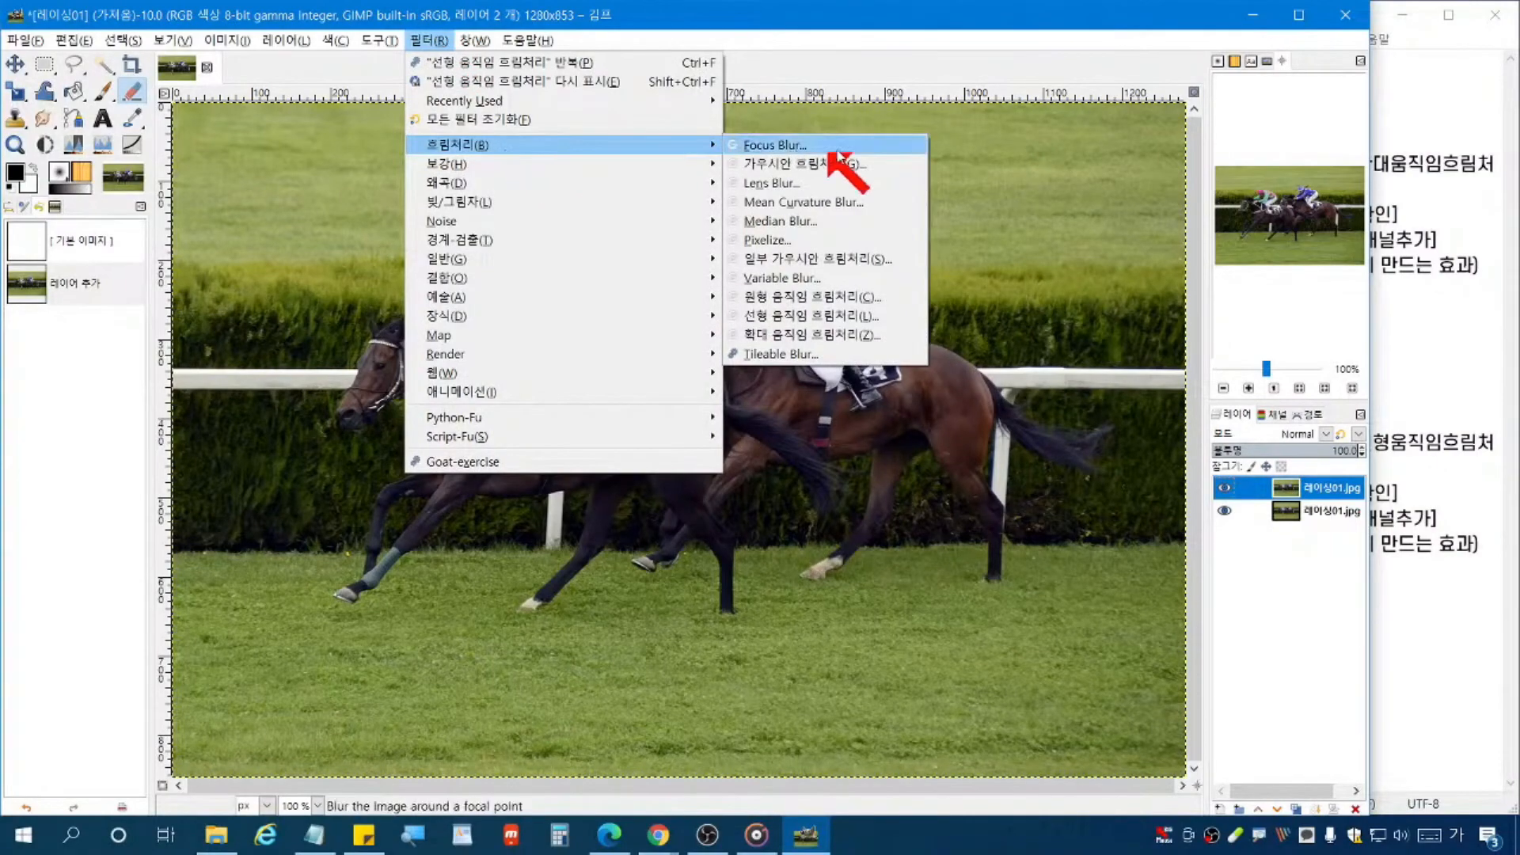
left_click(839, 317)
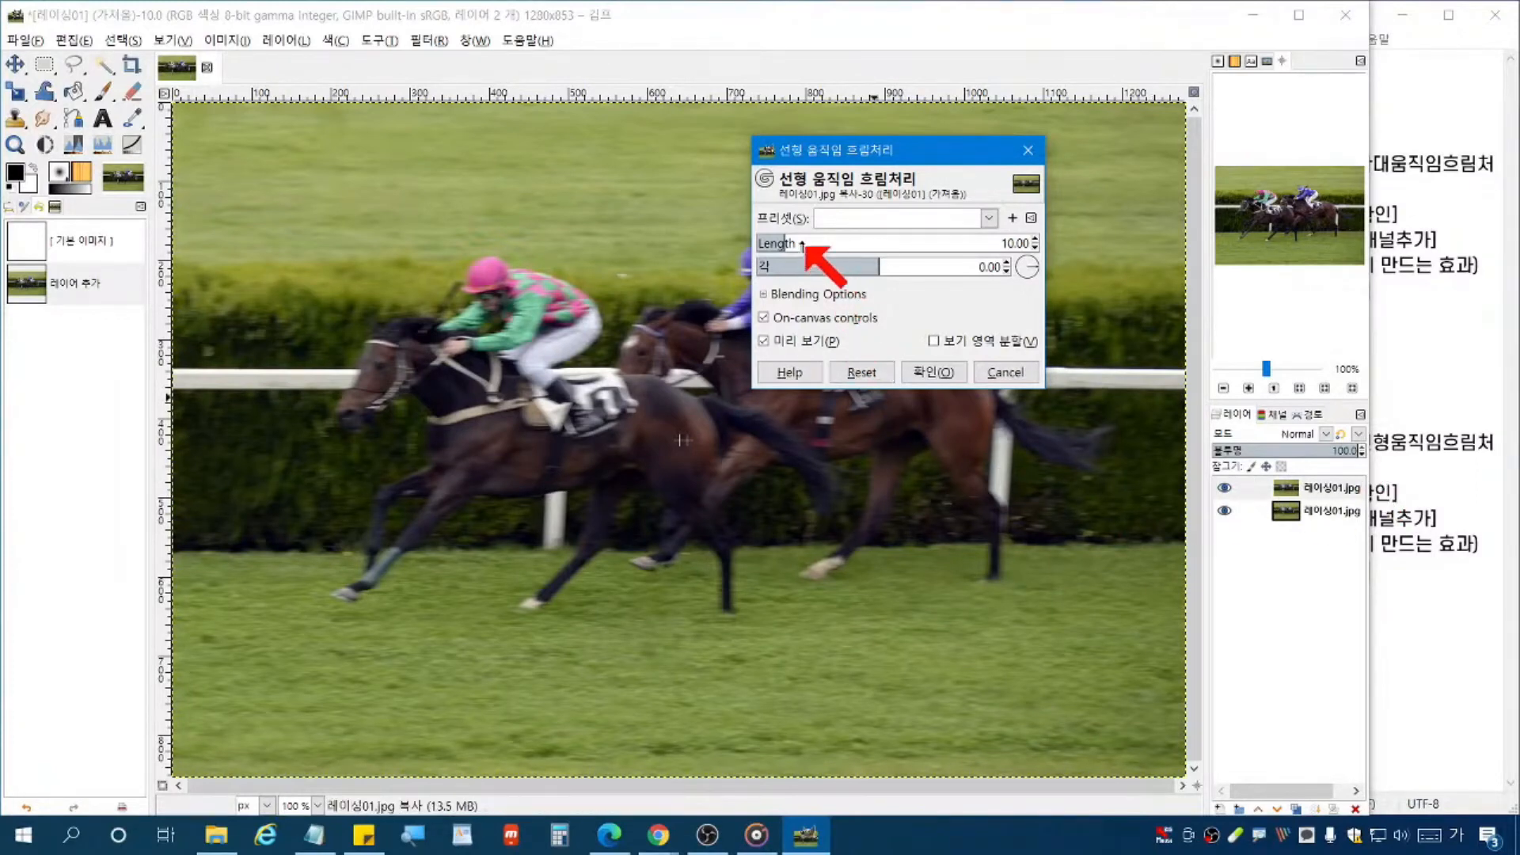
left_click_drag(791, 244, 823, 243)
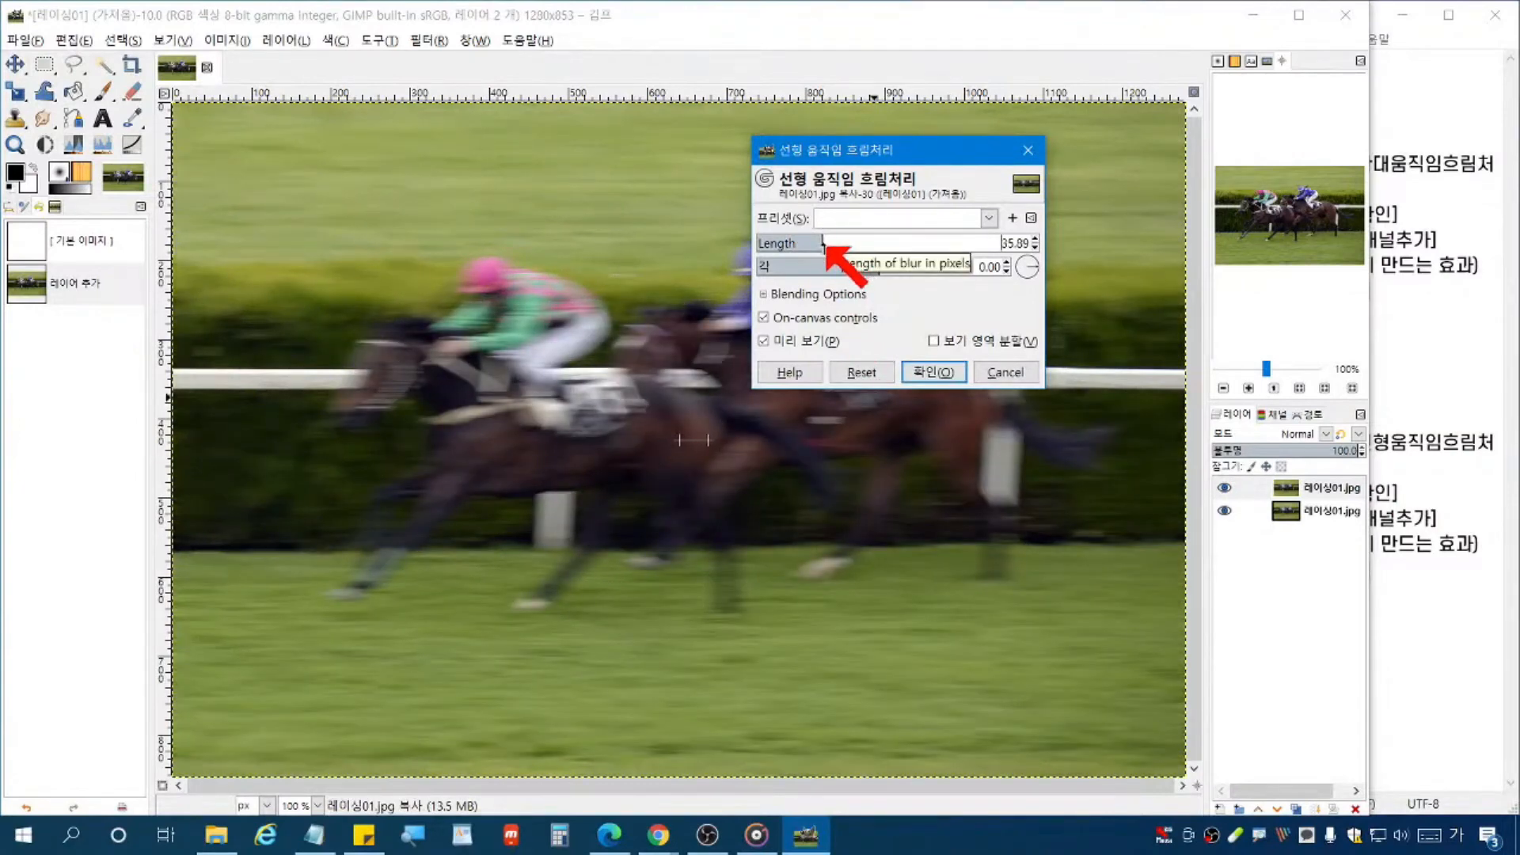
left_click_drag(823, 243, 833, 244)
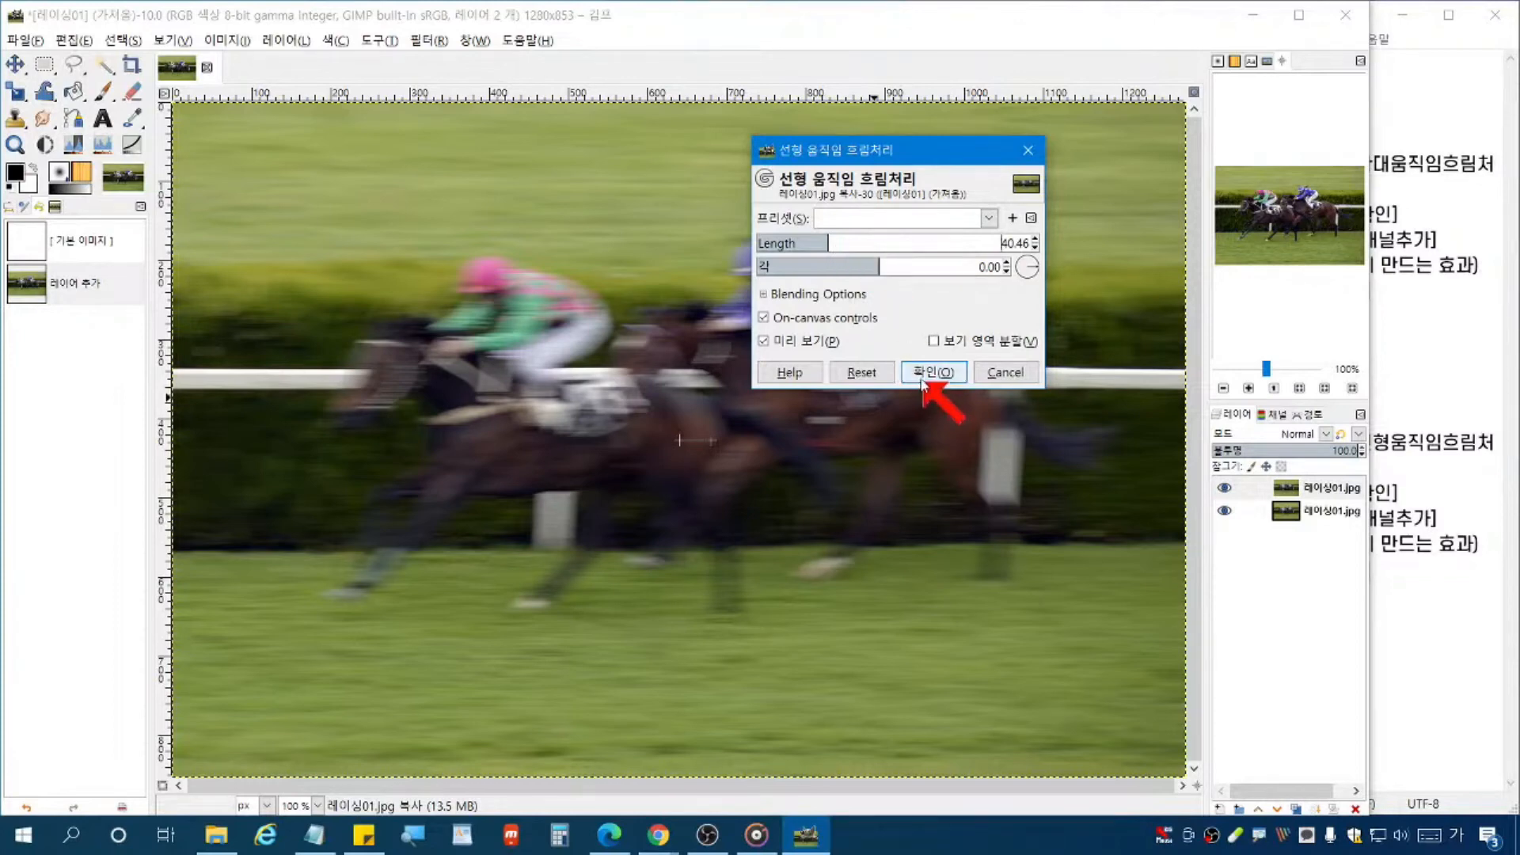
Step: Compare the blurred and original image in split view, turn split view off, and apply the linear motion blur
left_click_drag(902, 149, 345, 84)
left_click(387, 276)
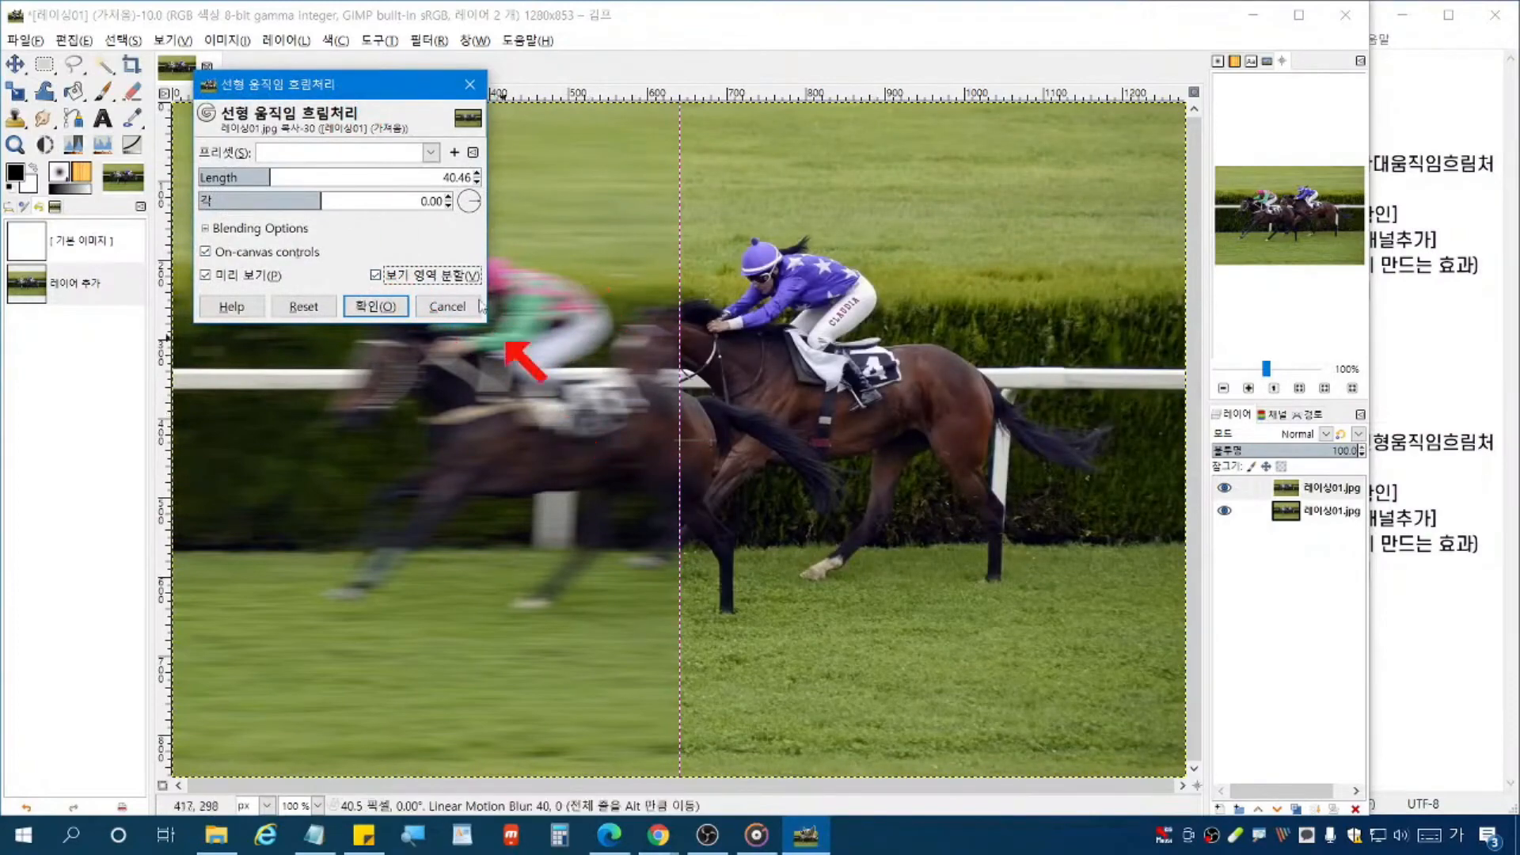
left_click_drag(325, 86, 1031, 452)
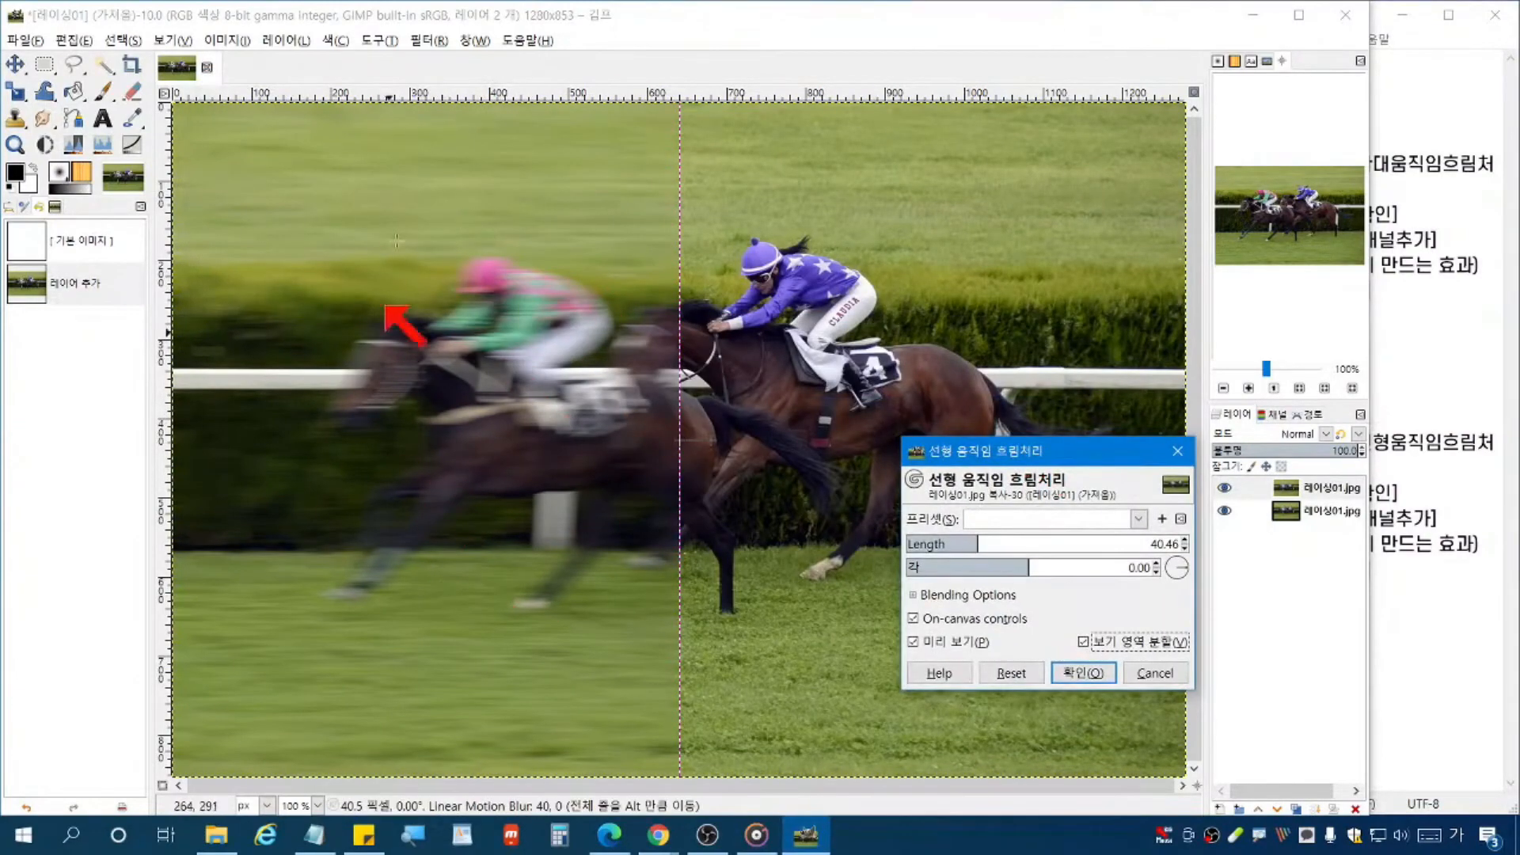
left_click_drag(1065, 452, 961, 543)
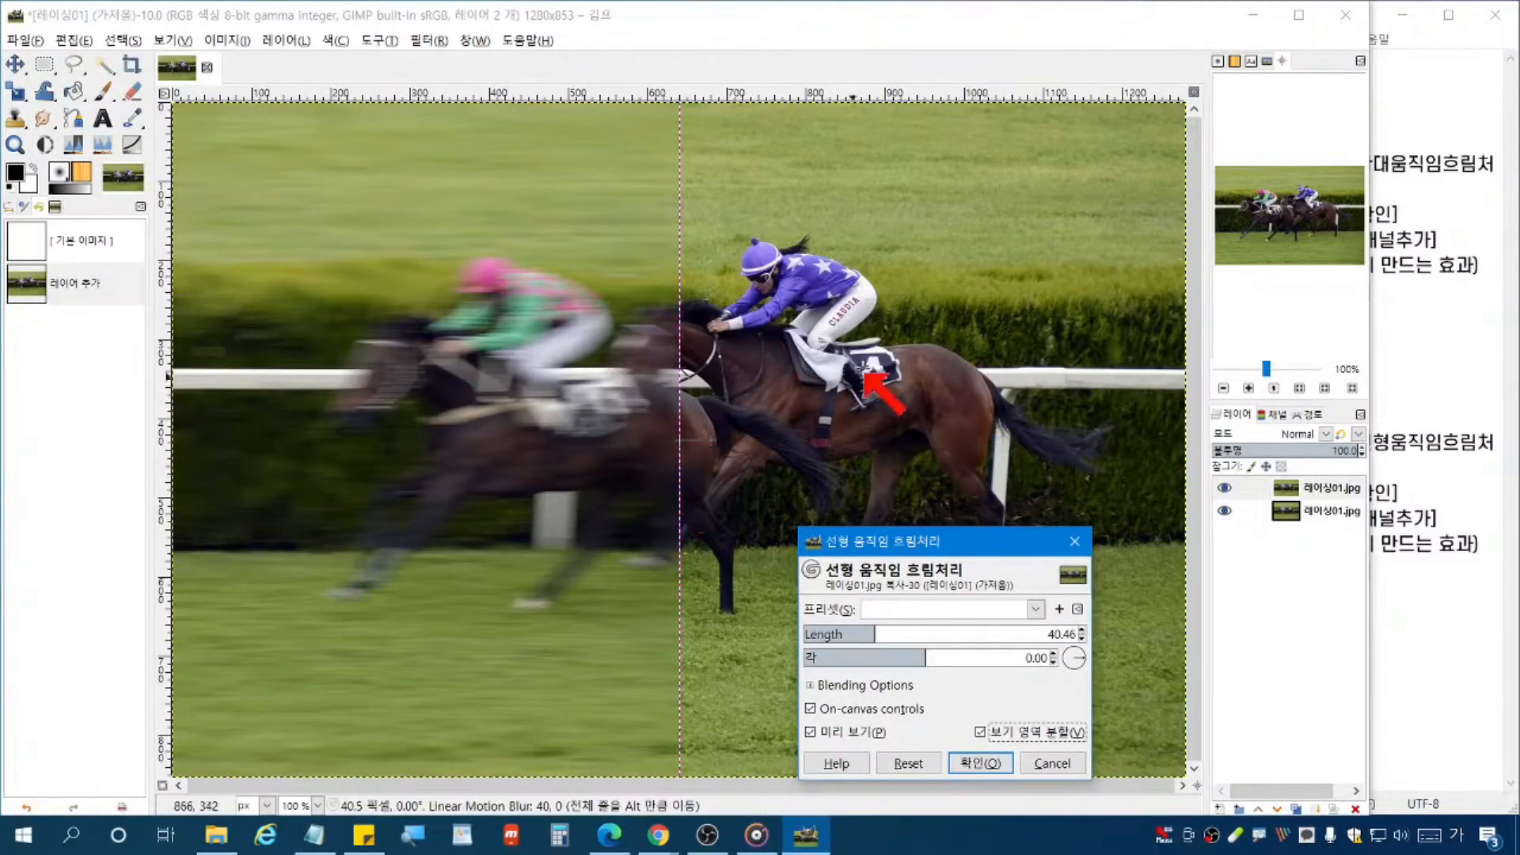
left_click_drag(918, 540, 927, 303)
left_click(989, 495)
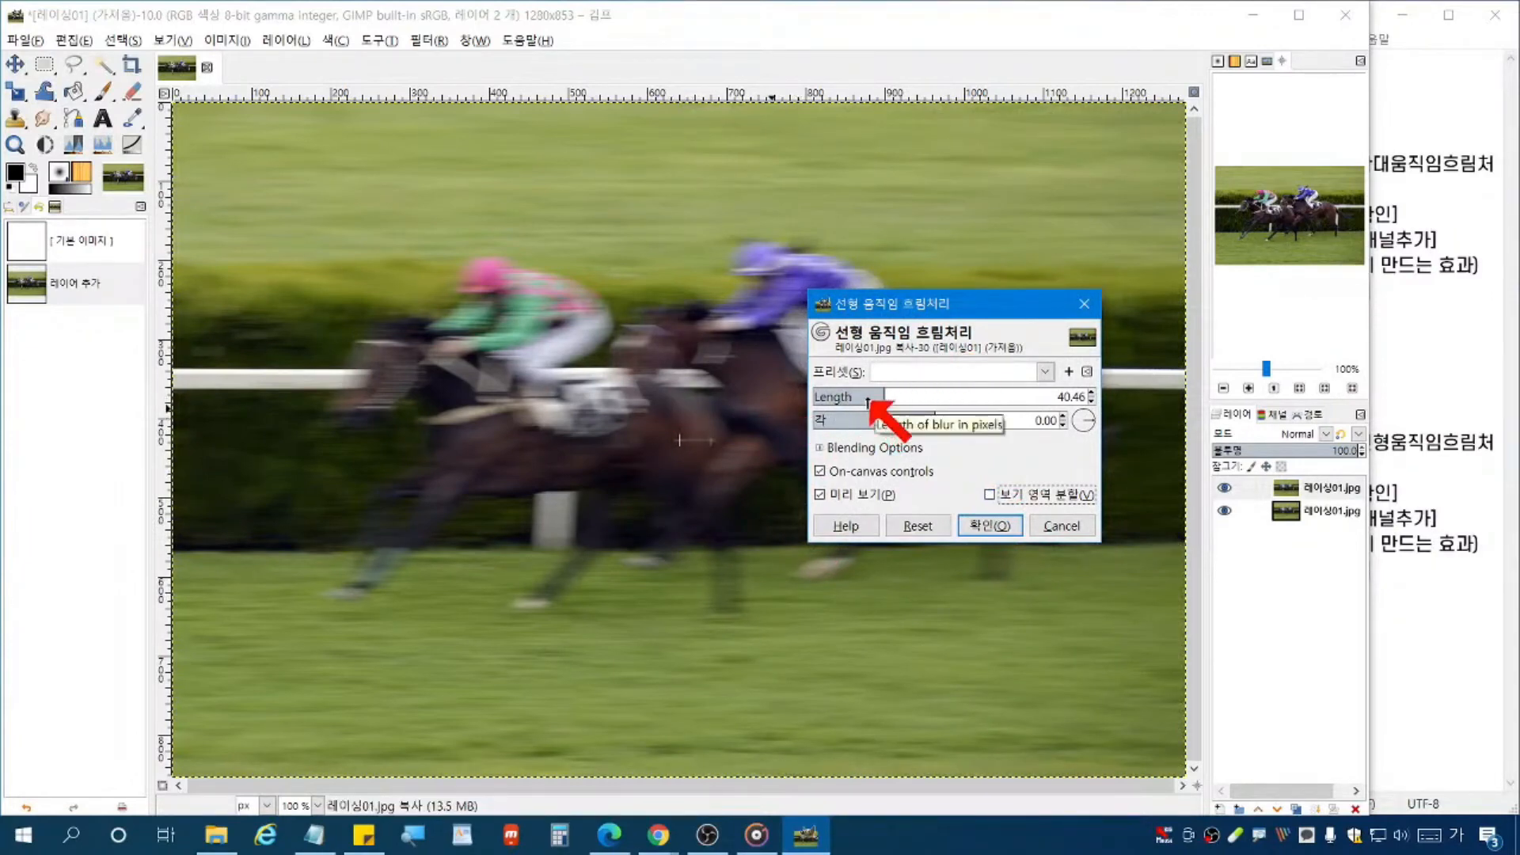
left_click(984, 525)
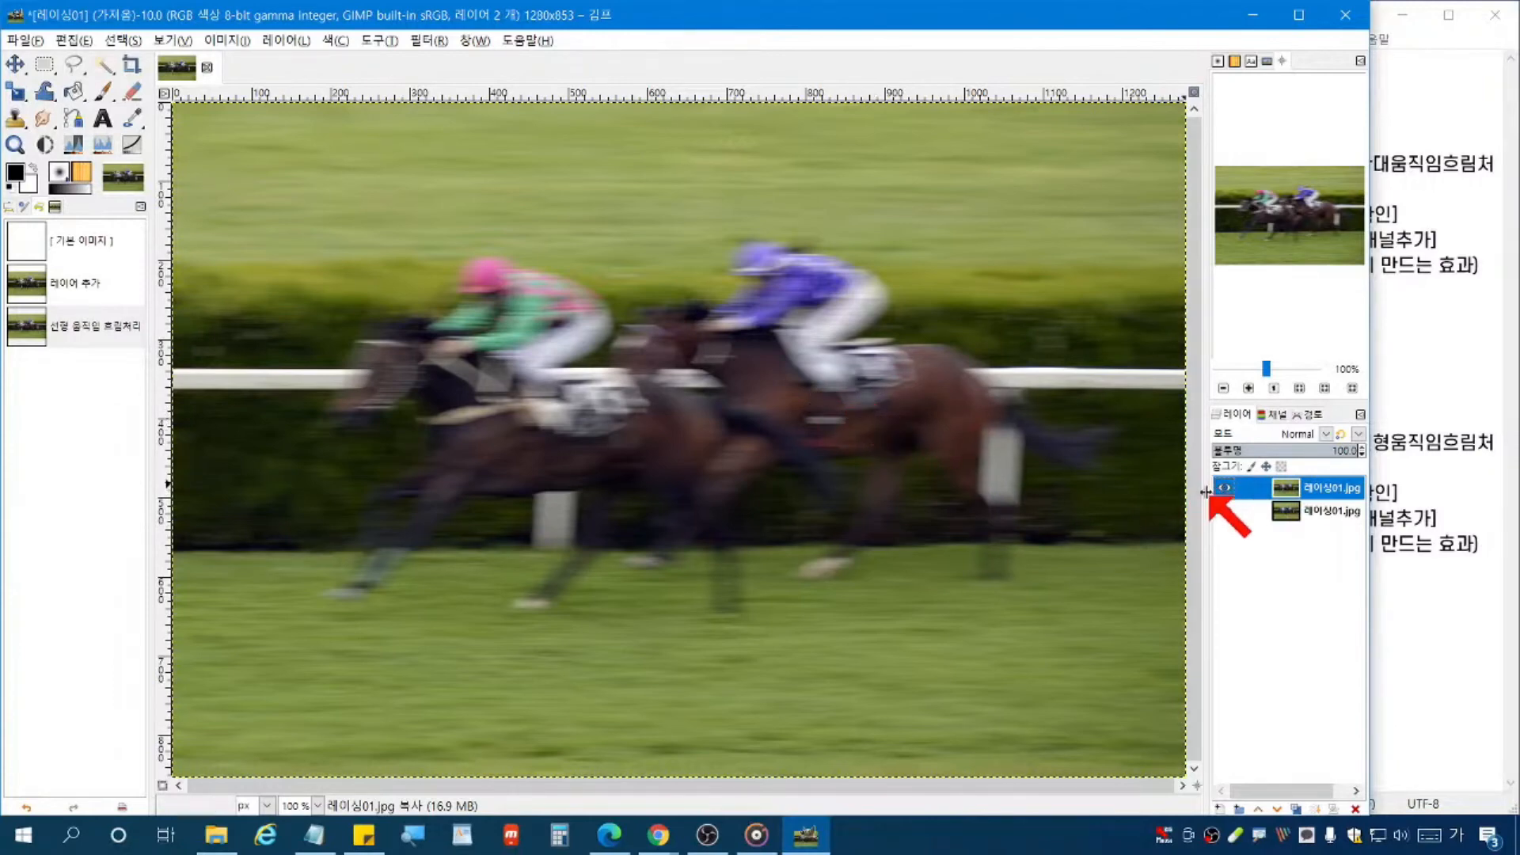
left_click(288, 41)
mouse_move(348, 222)
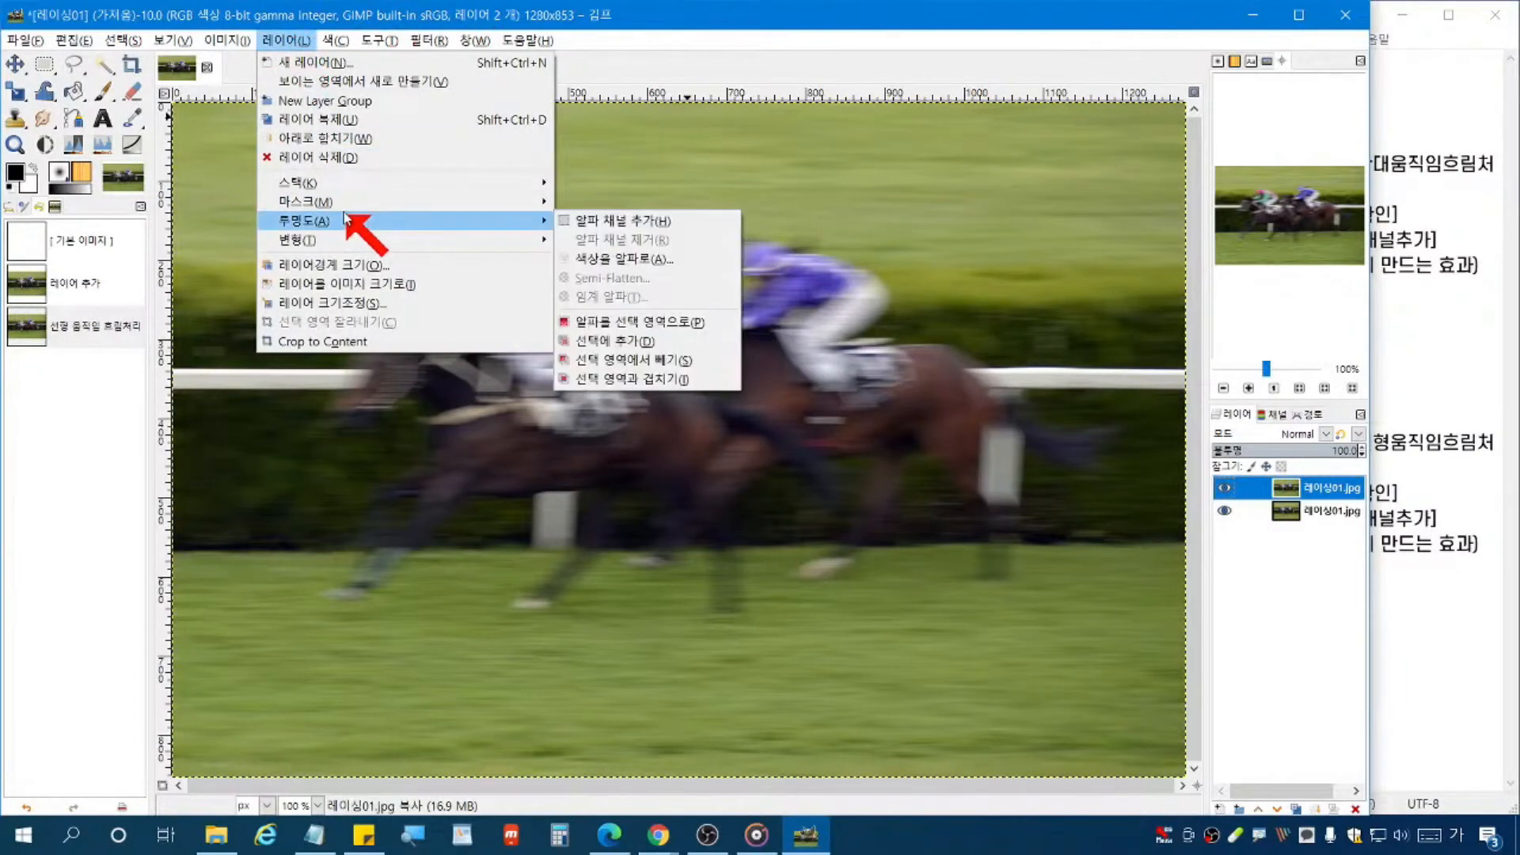
left_click(1350, 633)
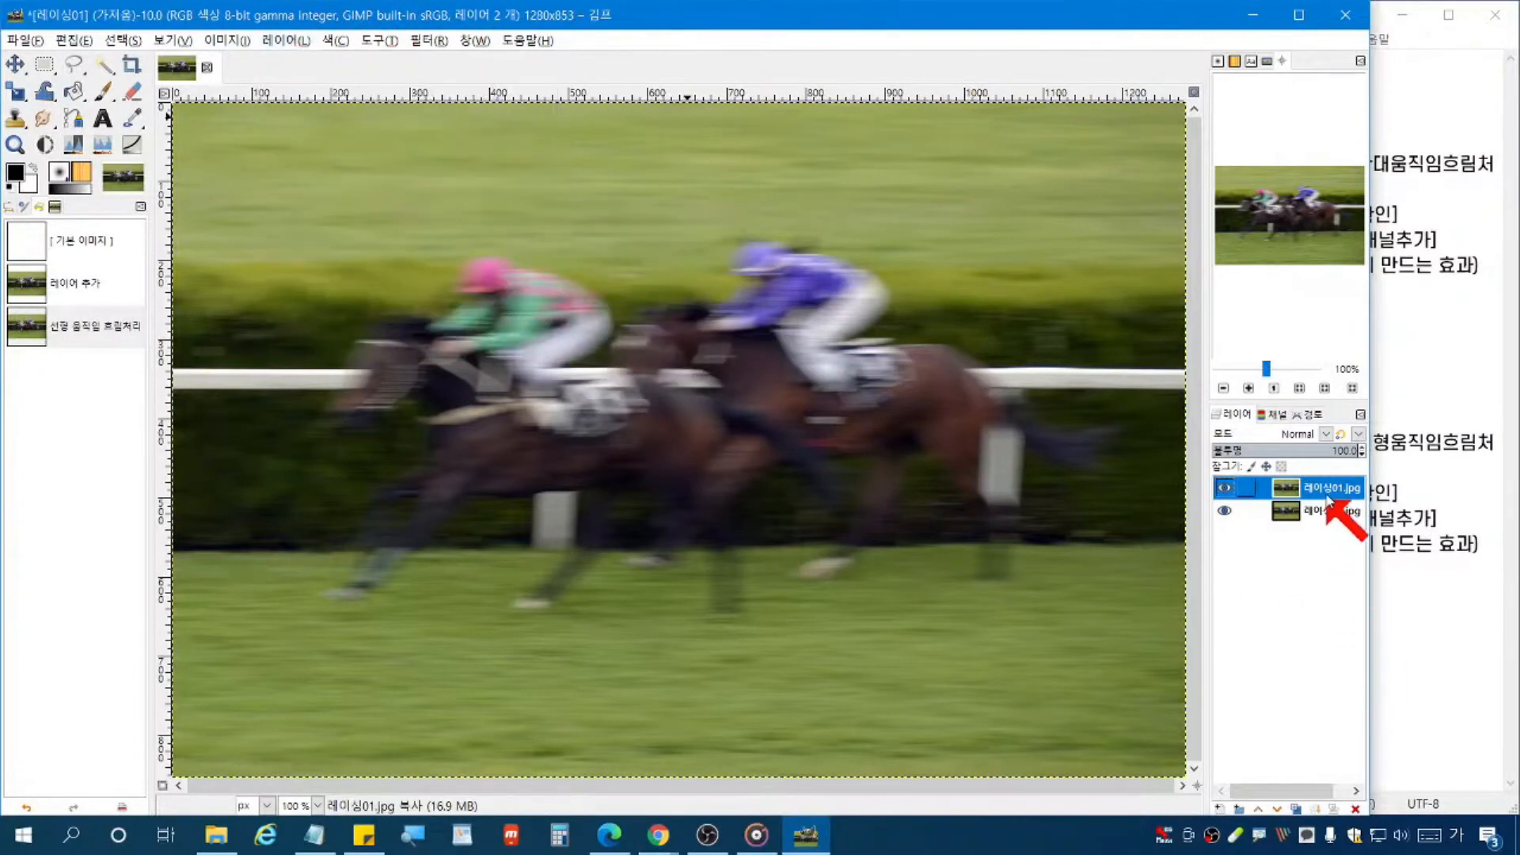
Step: Switch to Notepad and delete the eraser tool line and the blurring factor text from the second notes block
left_click(1391, 613)
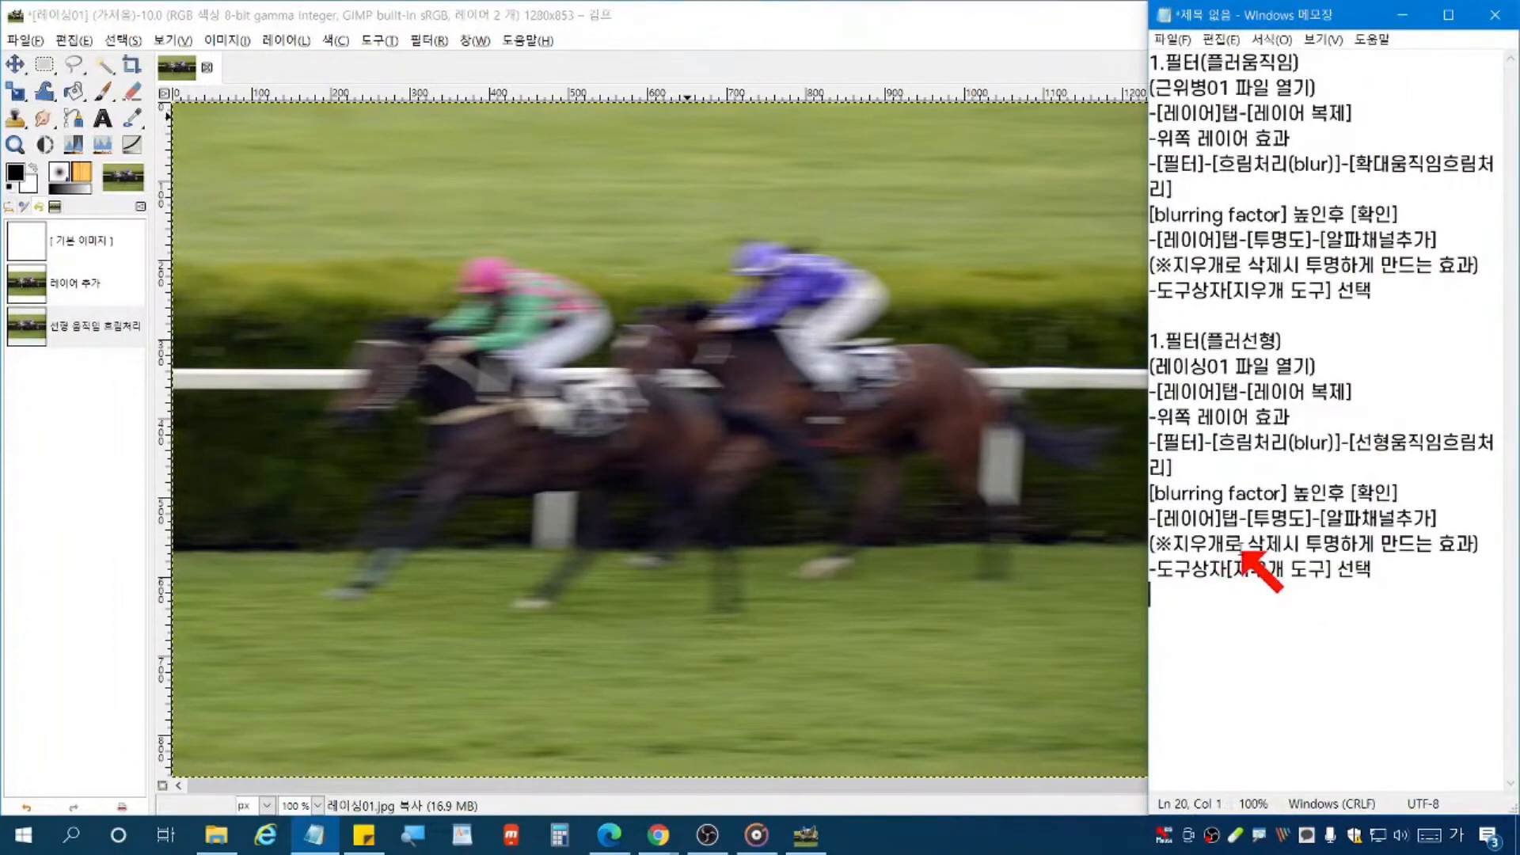
left_click_drag(1424, 610, 1132, 577)
key("Delete")
left_click(1290, 417)
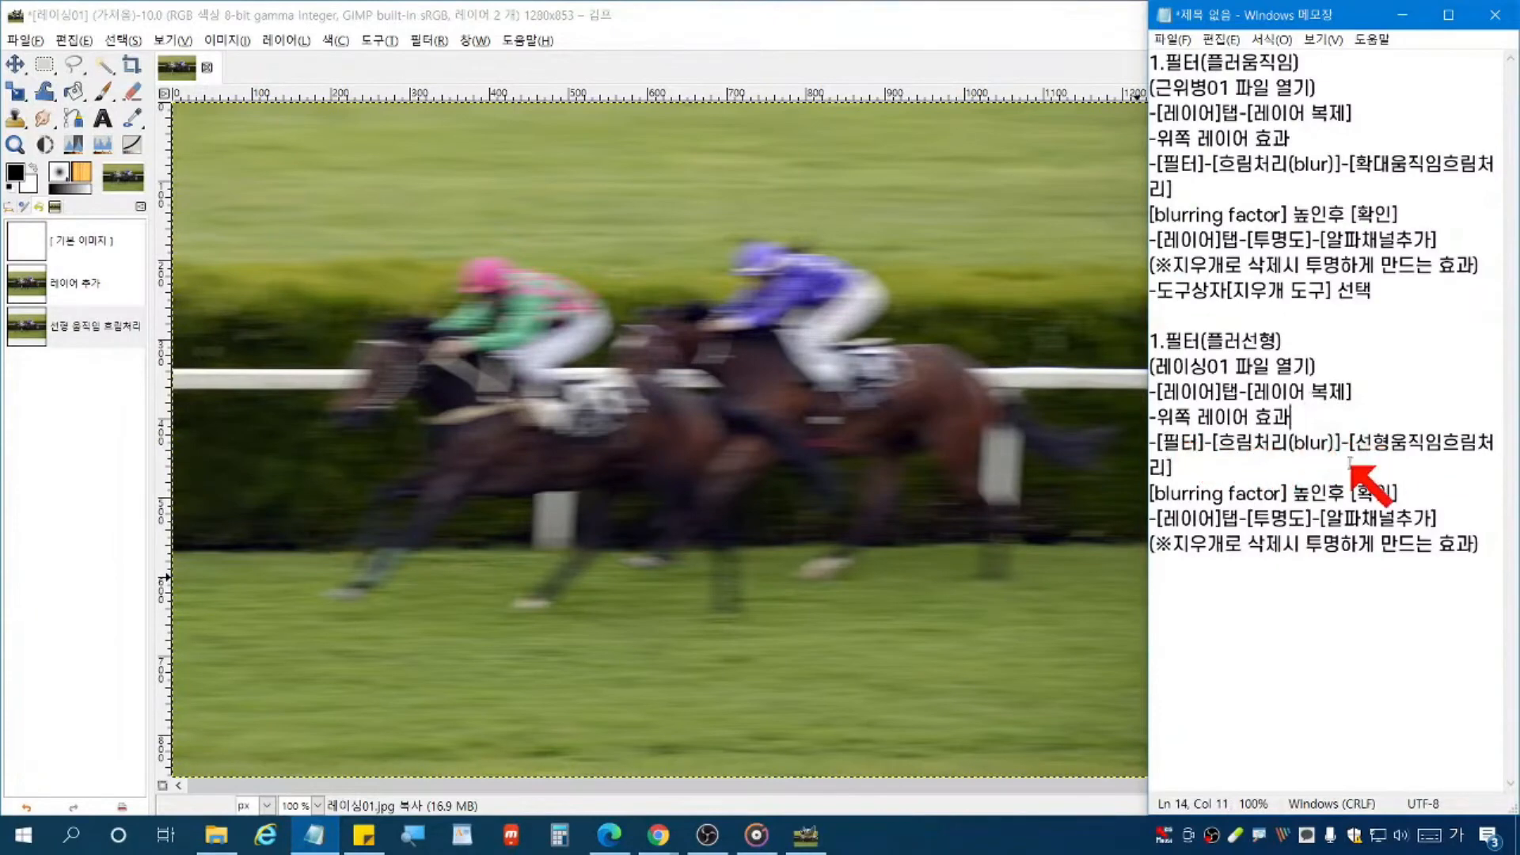
left_click_drag(1453, 494, 1149, 494)
key("Delete")
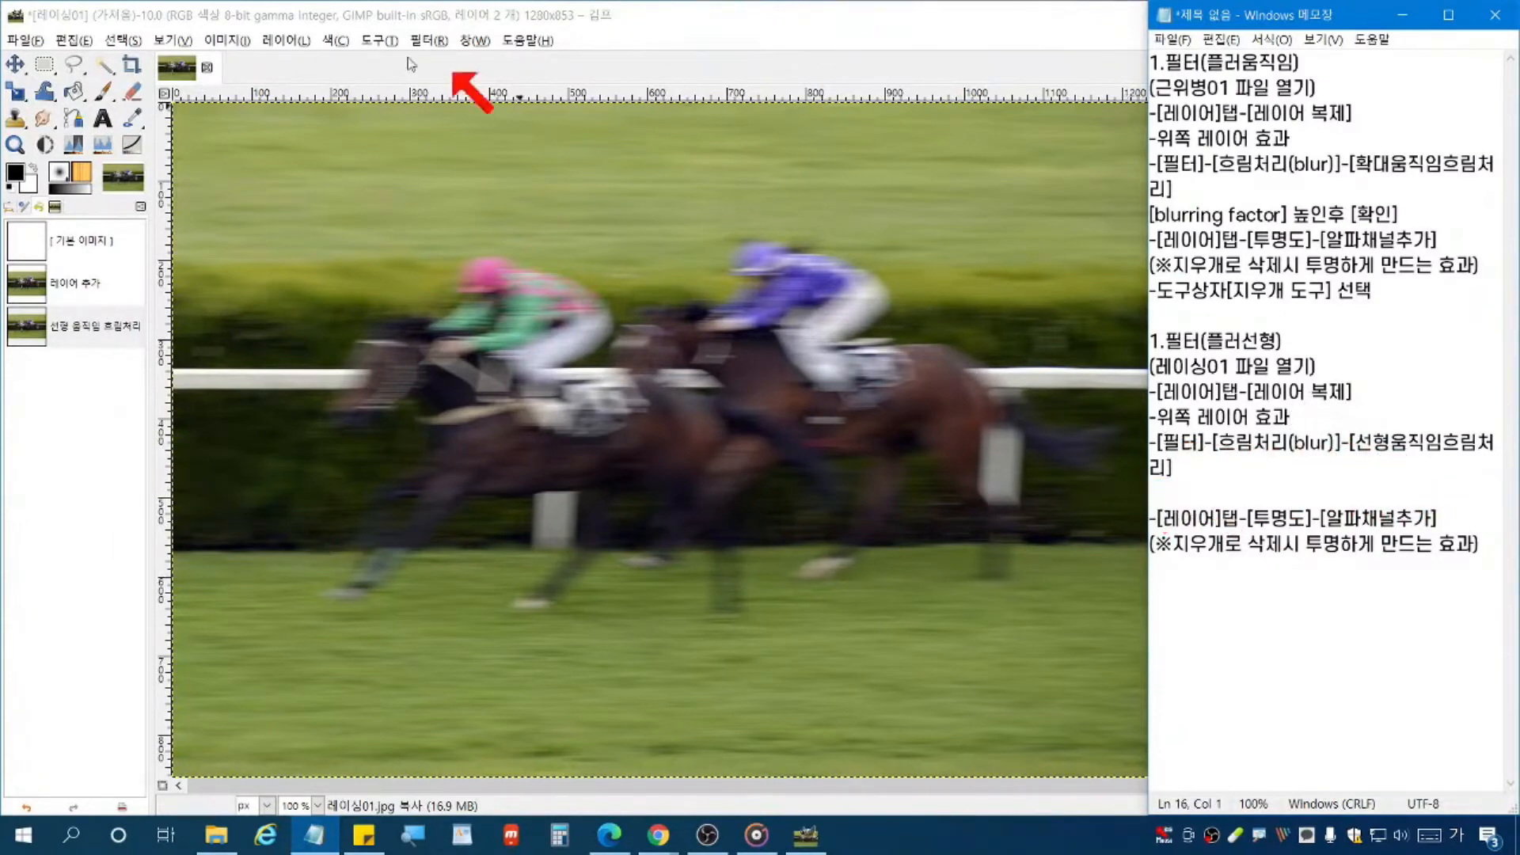
left_click(428, 39)
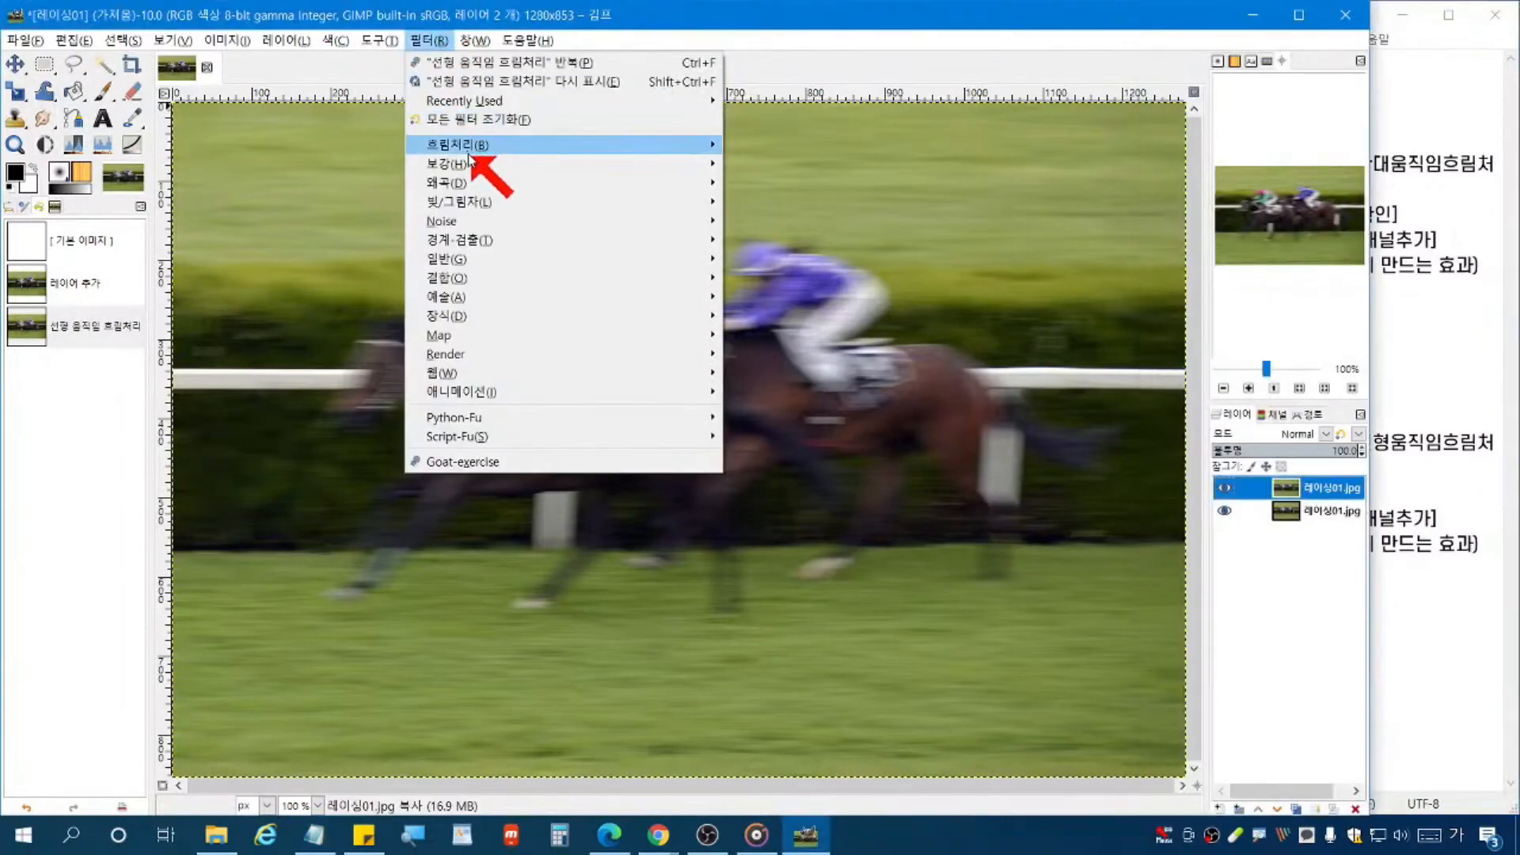
mouse_move(473, 145)
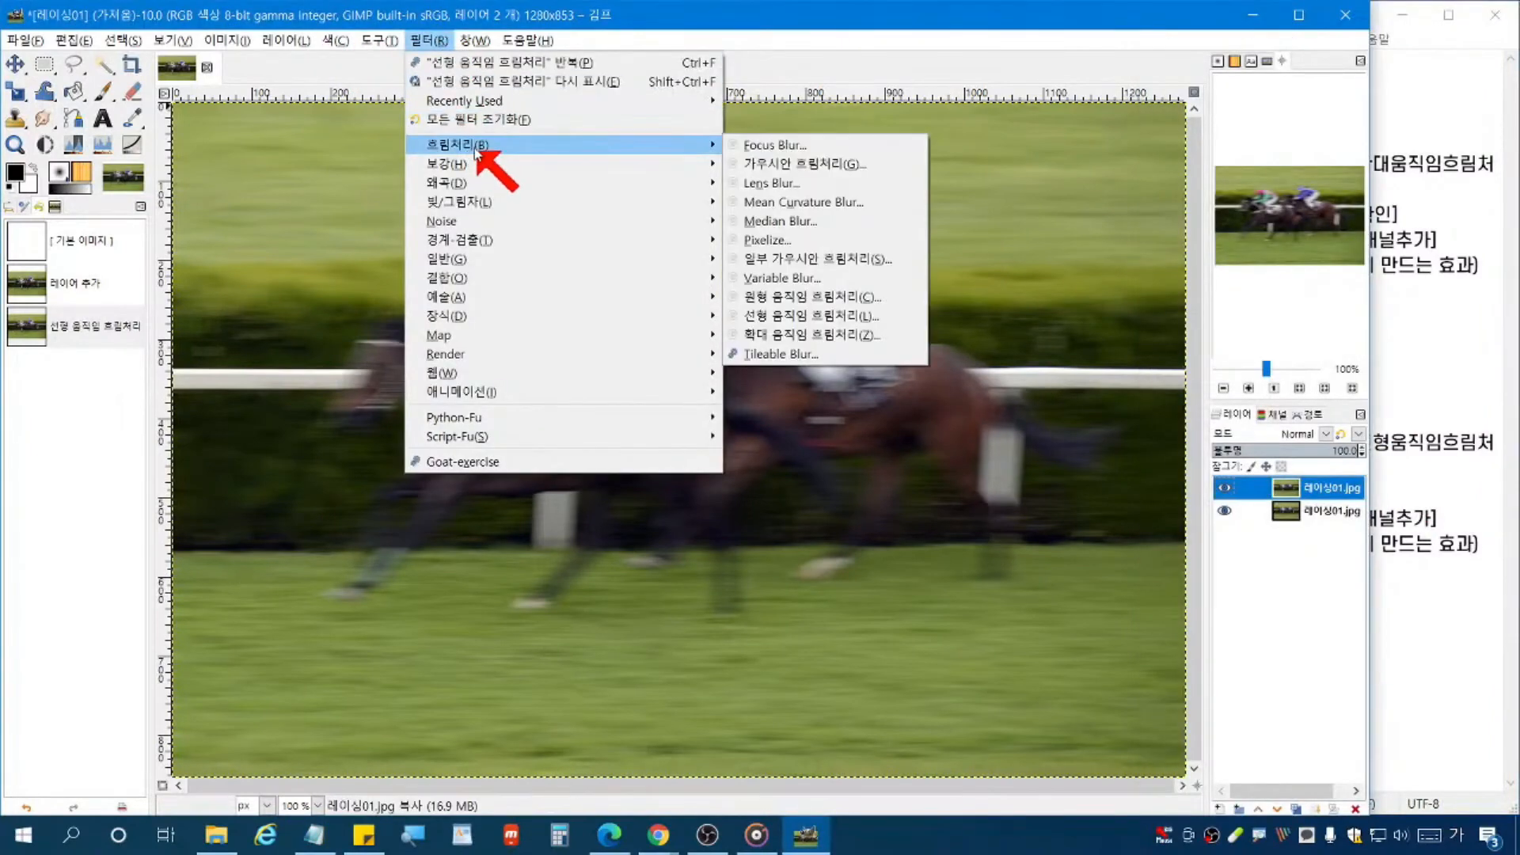
left_click(846, 331)
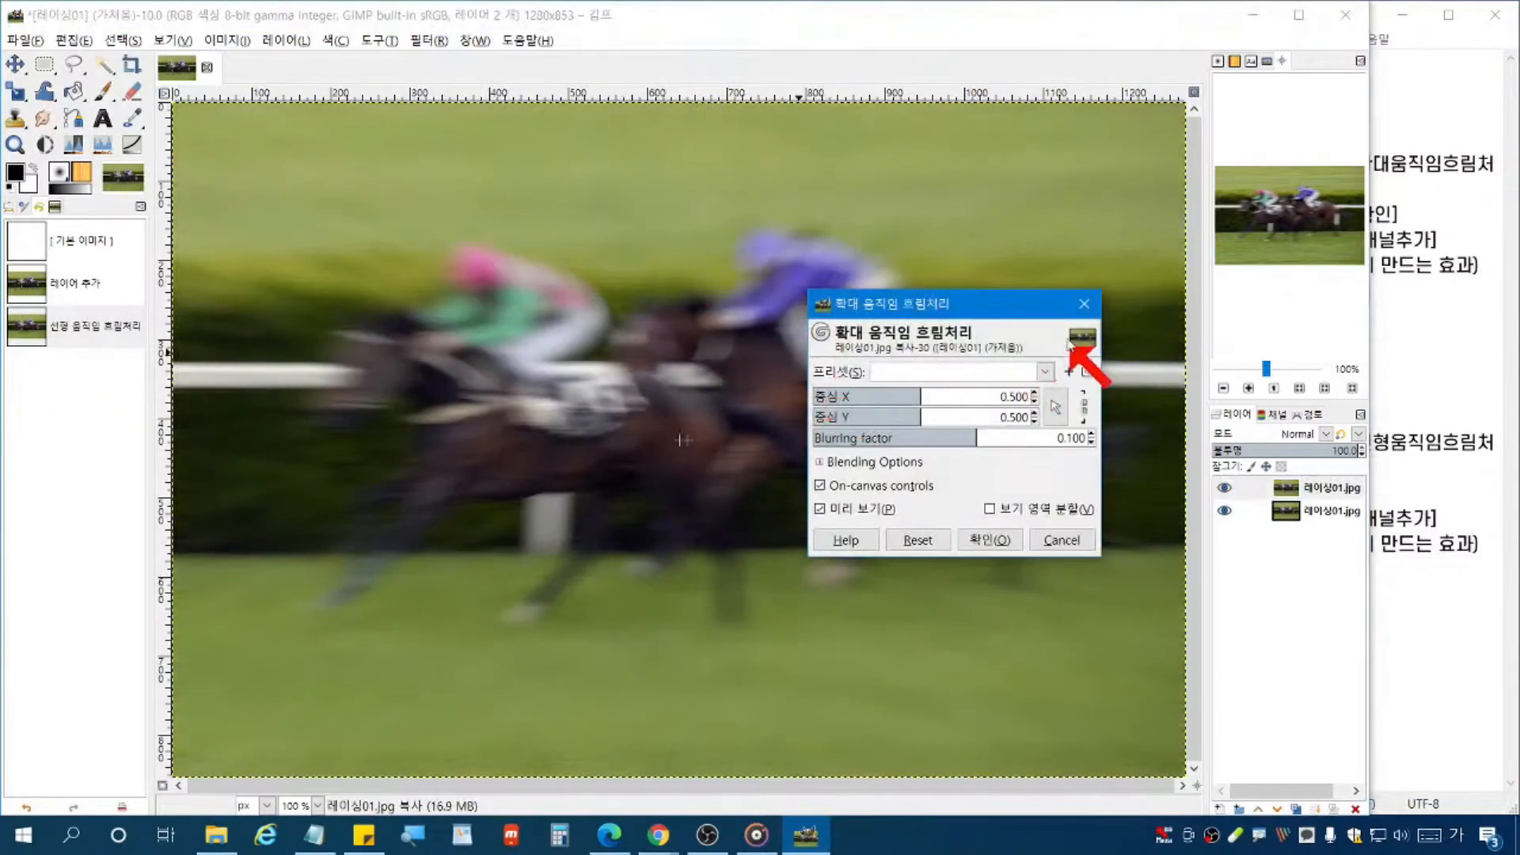
left_click(1084, 303)
Step: Start the linear motion blur filter on the upper layer again to check the name of its length setting
left_click(444, 41)
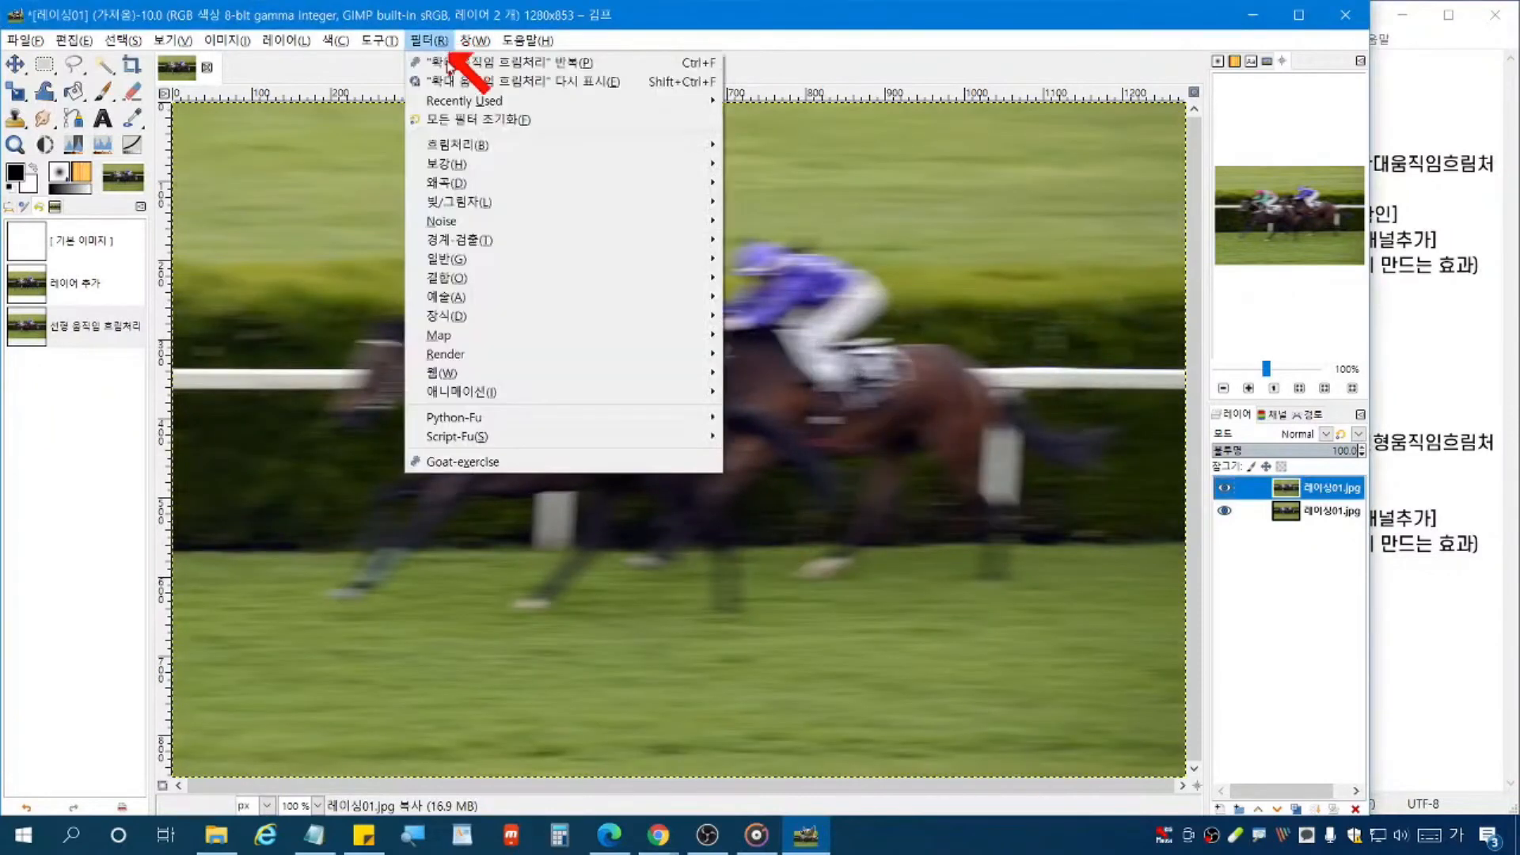
mouse_move(582, 155)
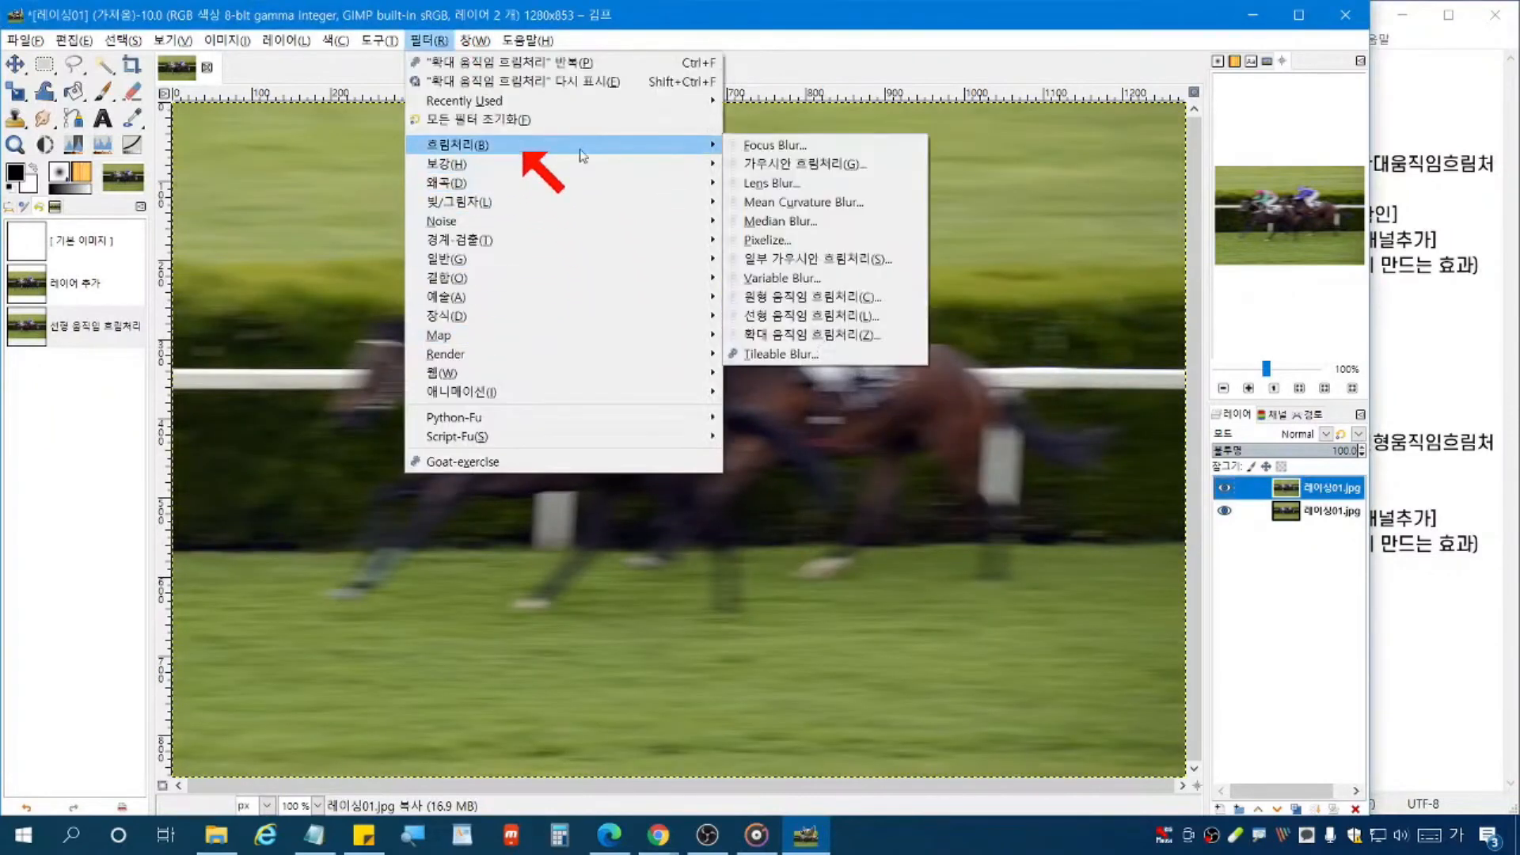
left_click(811, 315)
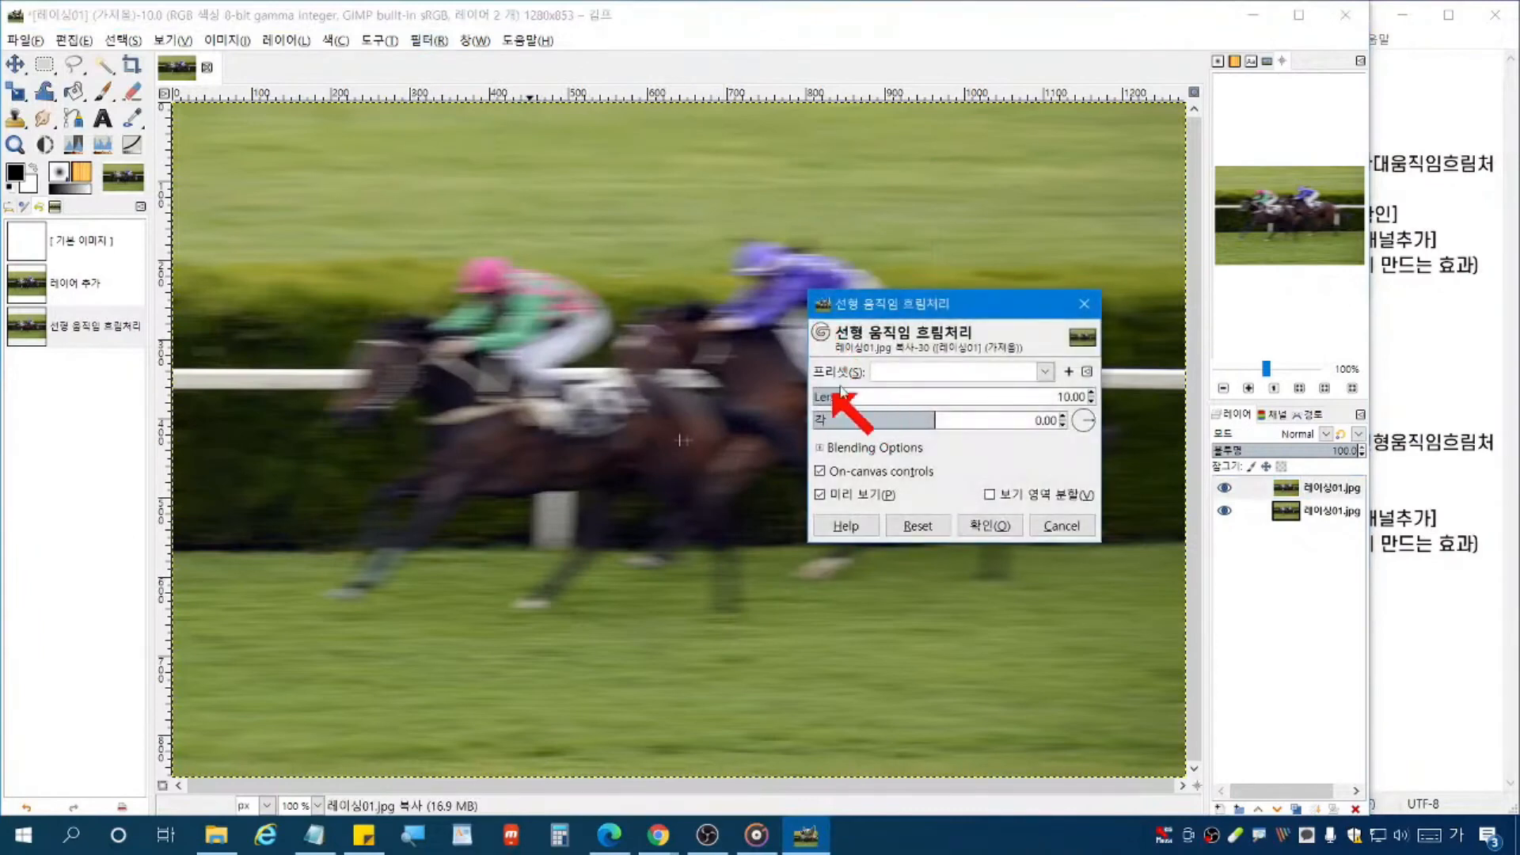
Step: Switch to Notepad, add "-[length] 40-60 바꾸기" on the empty line of the second notes block, and cancel the blur filter in GIMP
left_click(1439, 683)
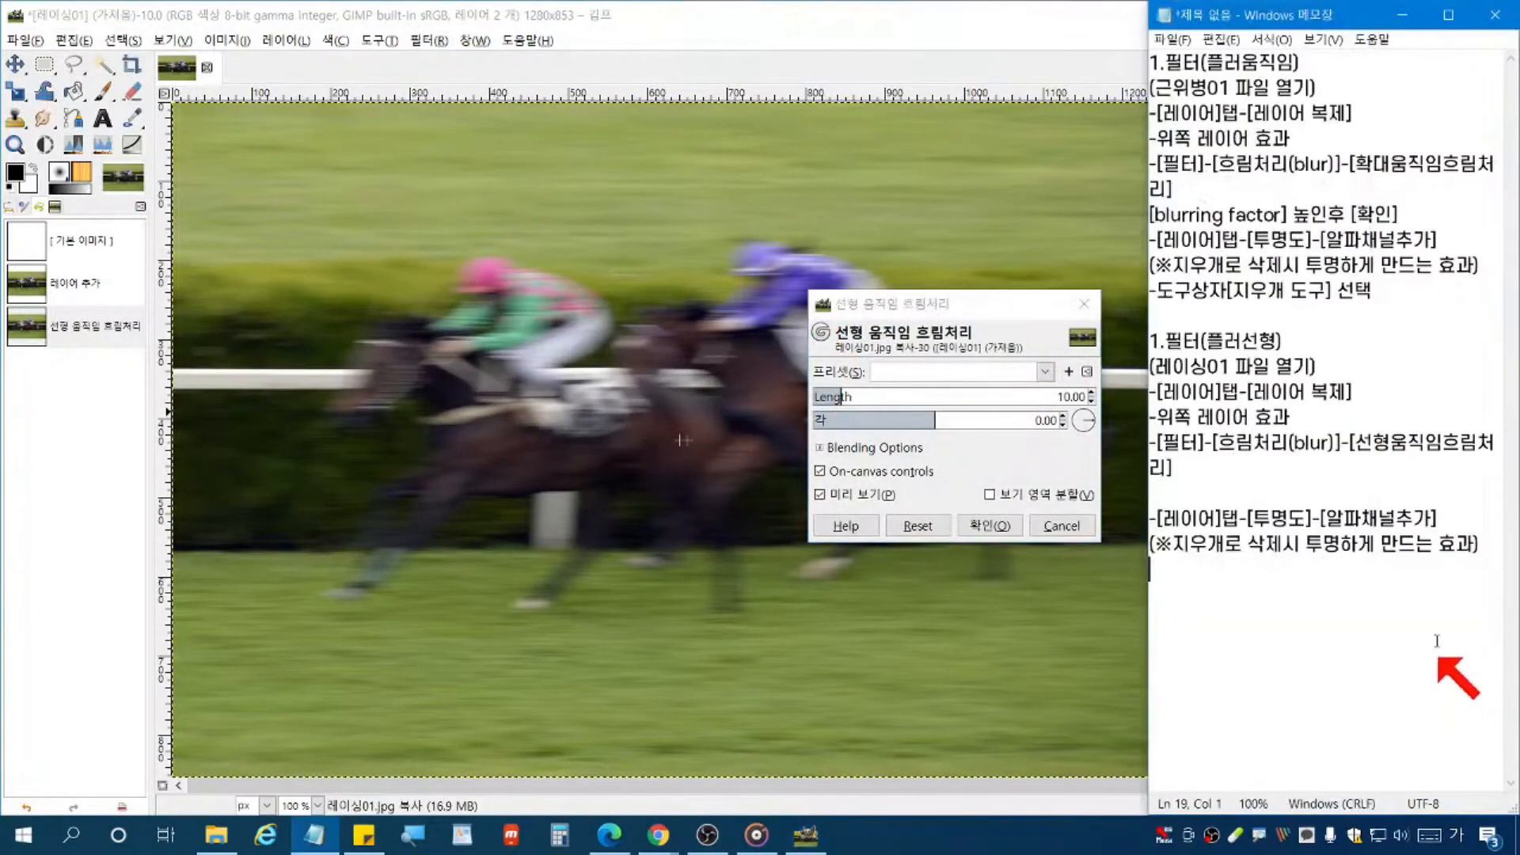
left_click(1188, 491)
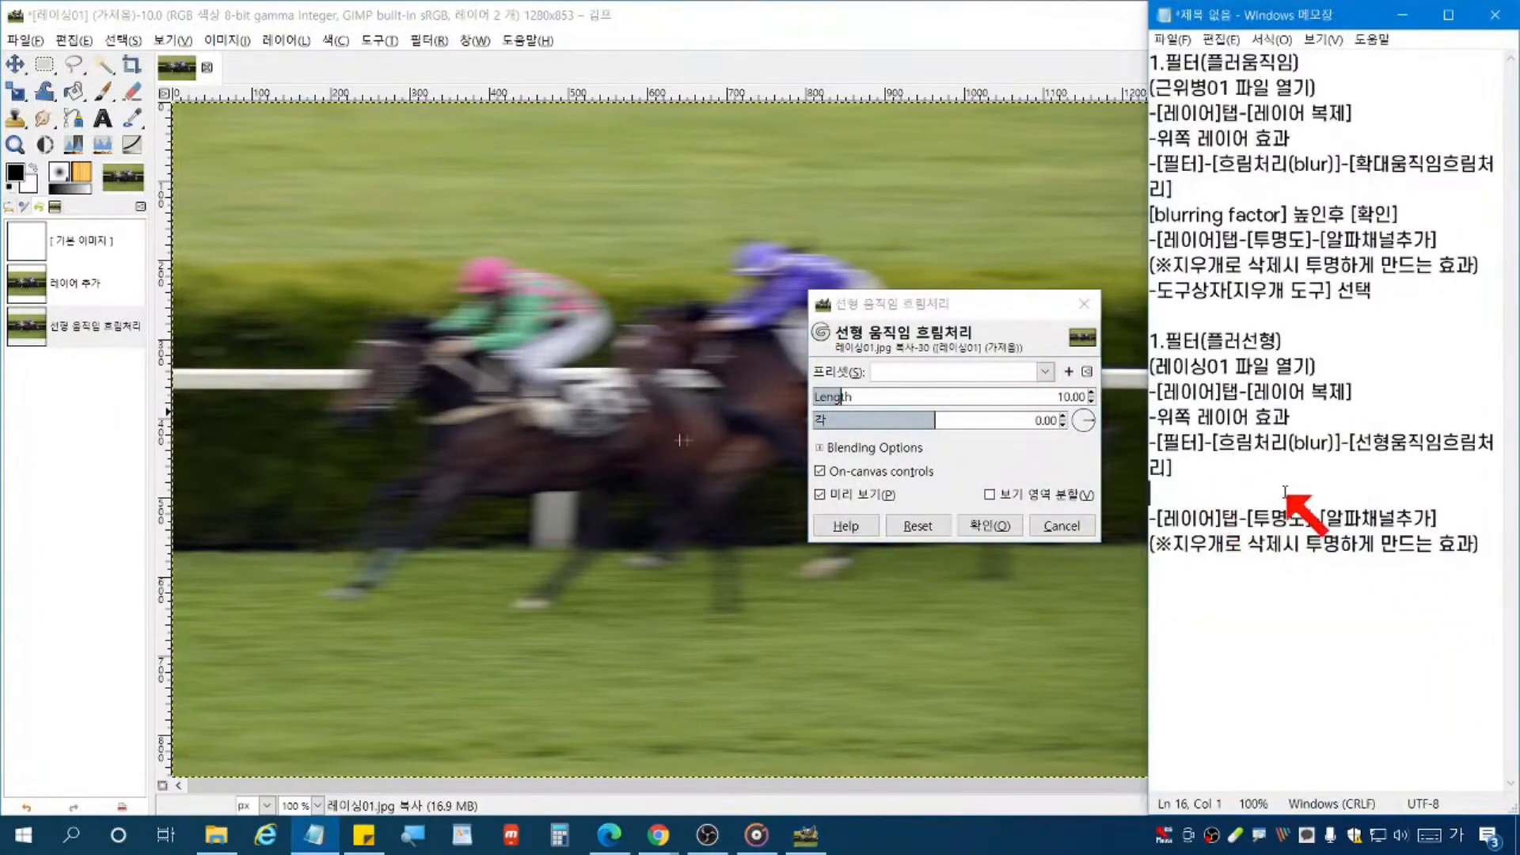
type("[저ㅅ")
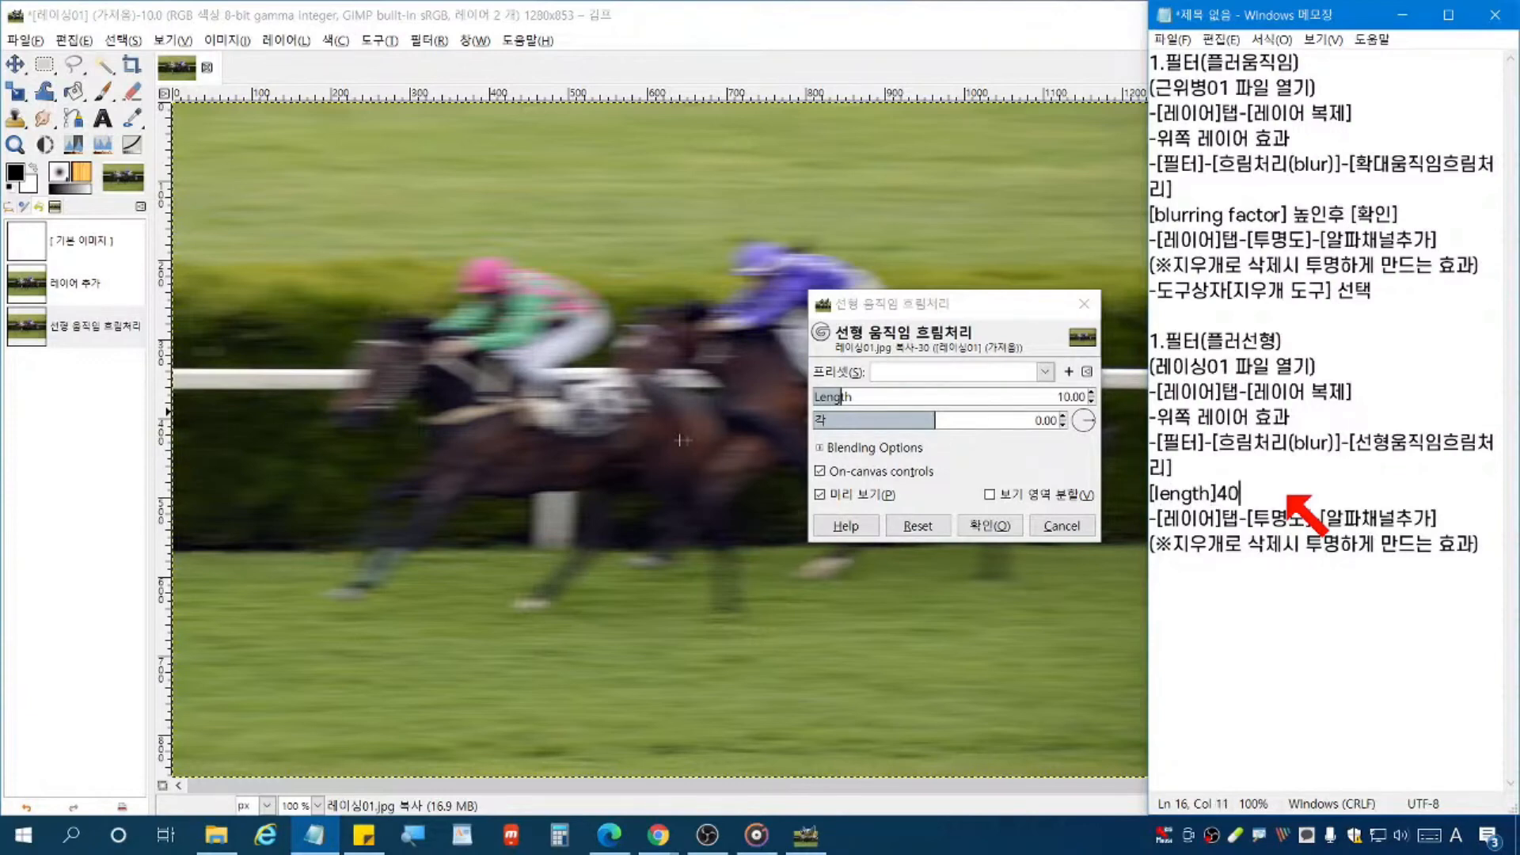
type("-60")
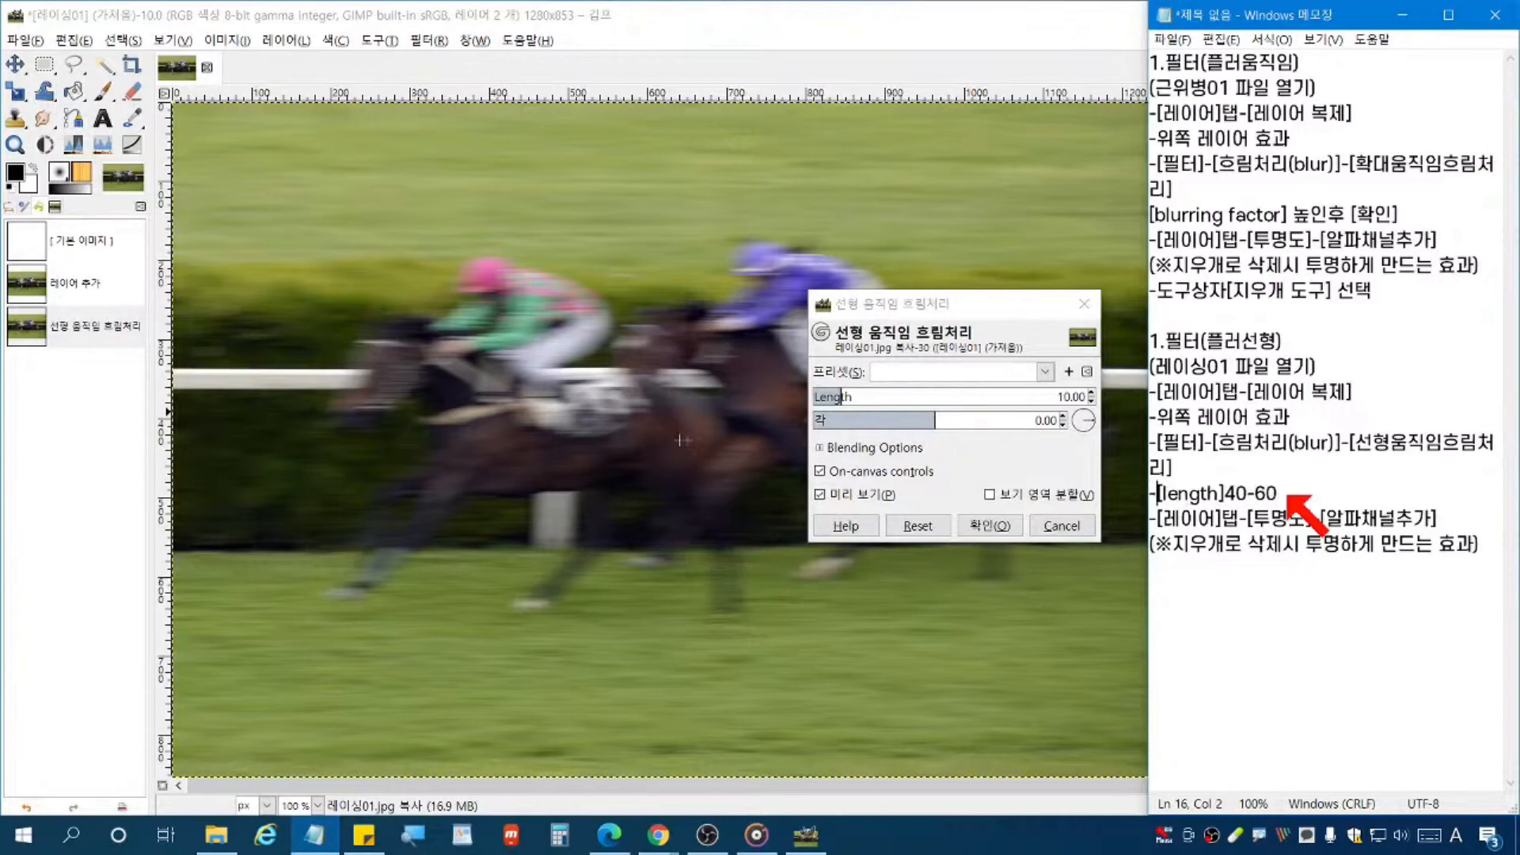
type(" 바꾸")
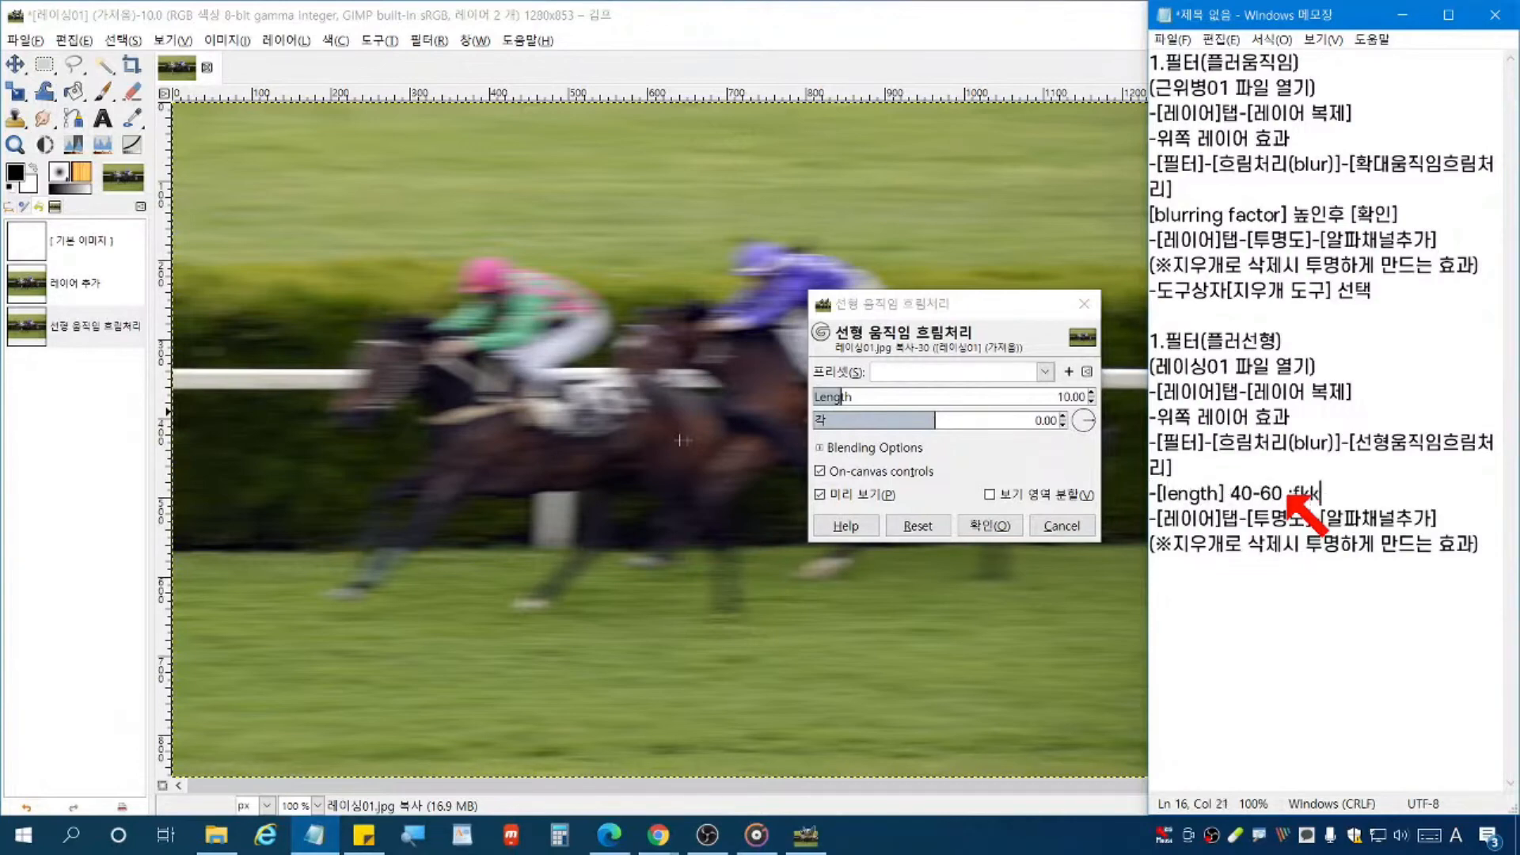
type("기")
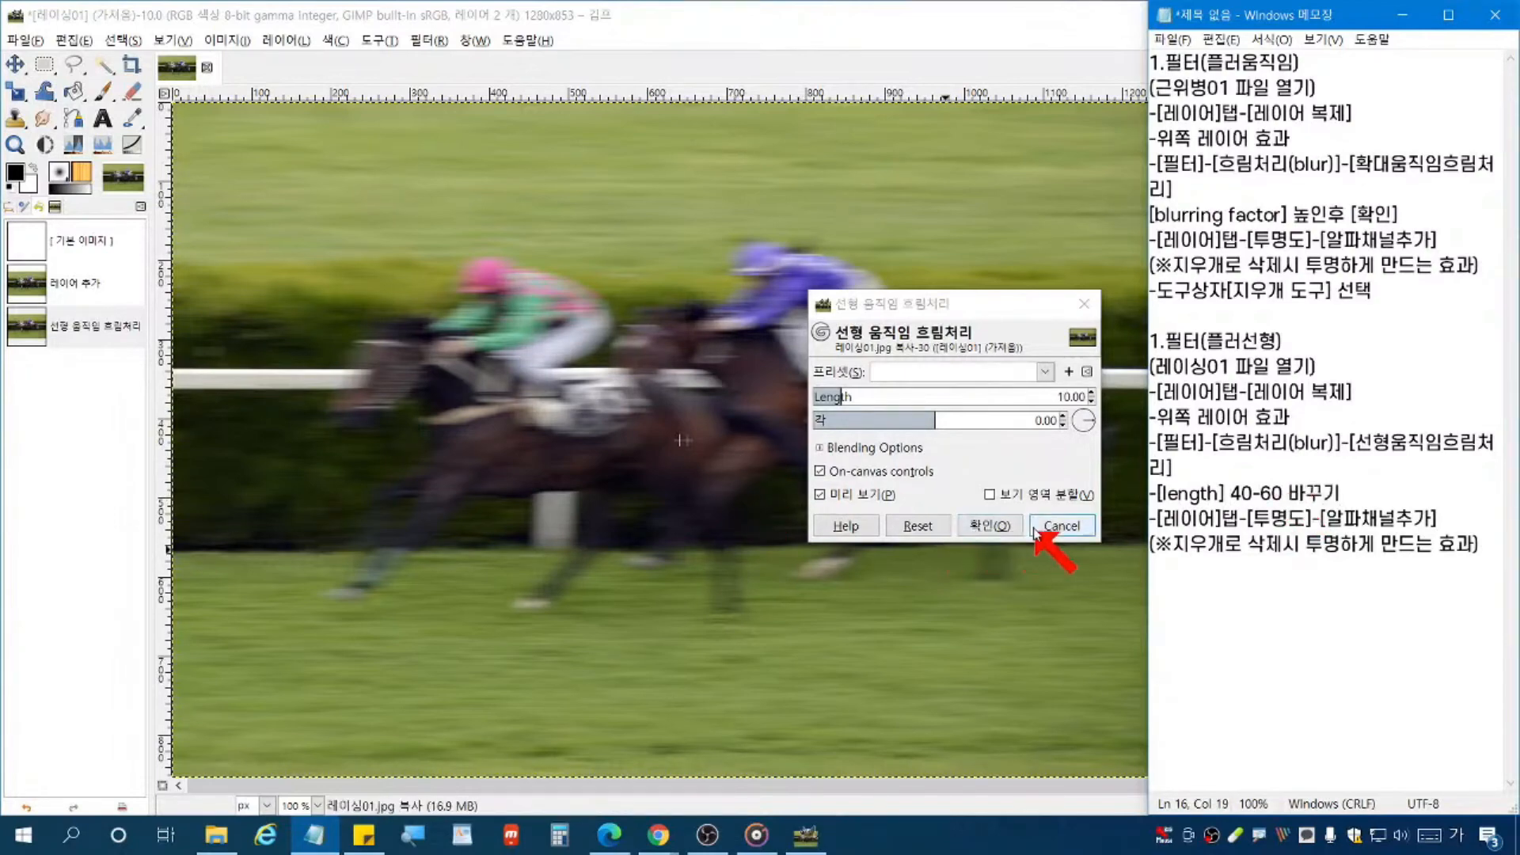
left_click(1061, 526)
Step: Switch to GIMP, add an alpha channel to the blurred upper layer, and hide that layer
left_click(1377, 610)
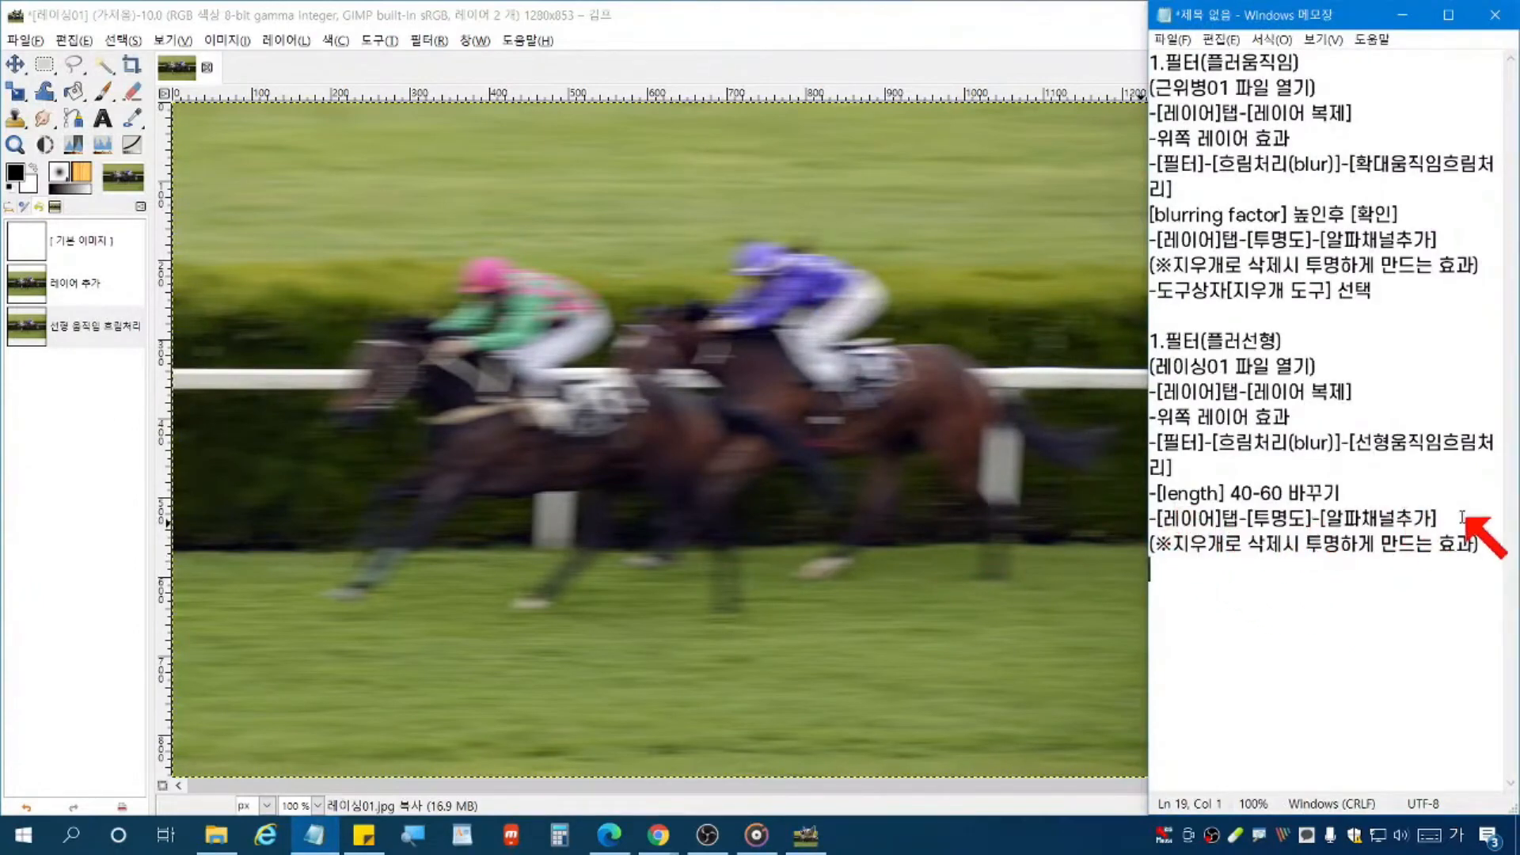
left_click(780, 5)
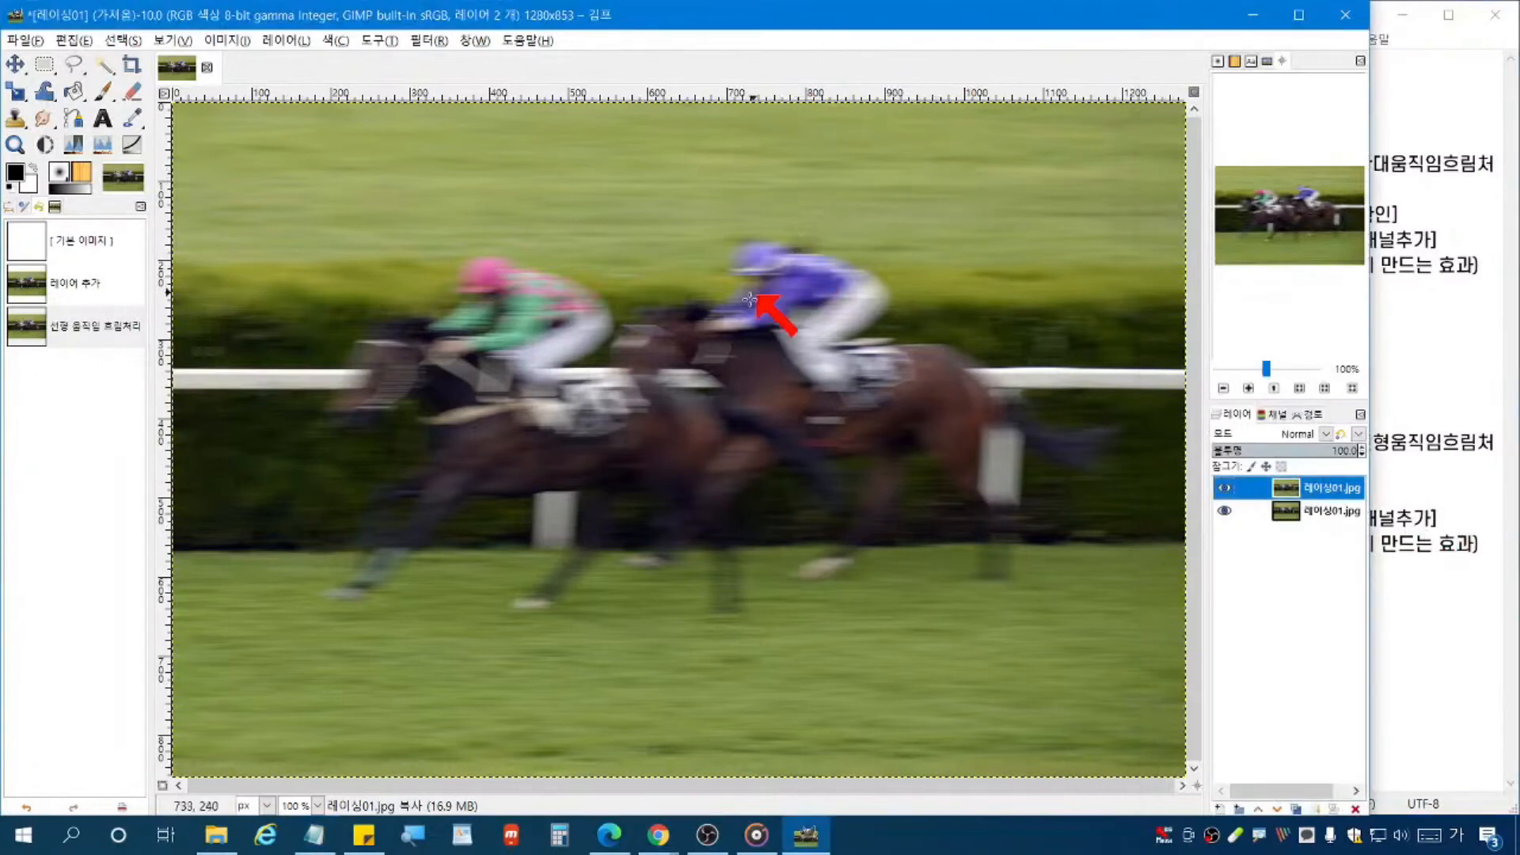
left_click(286, 42)
mouse_move(345, 228)
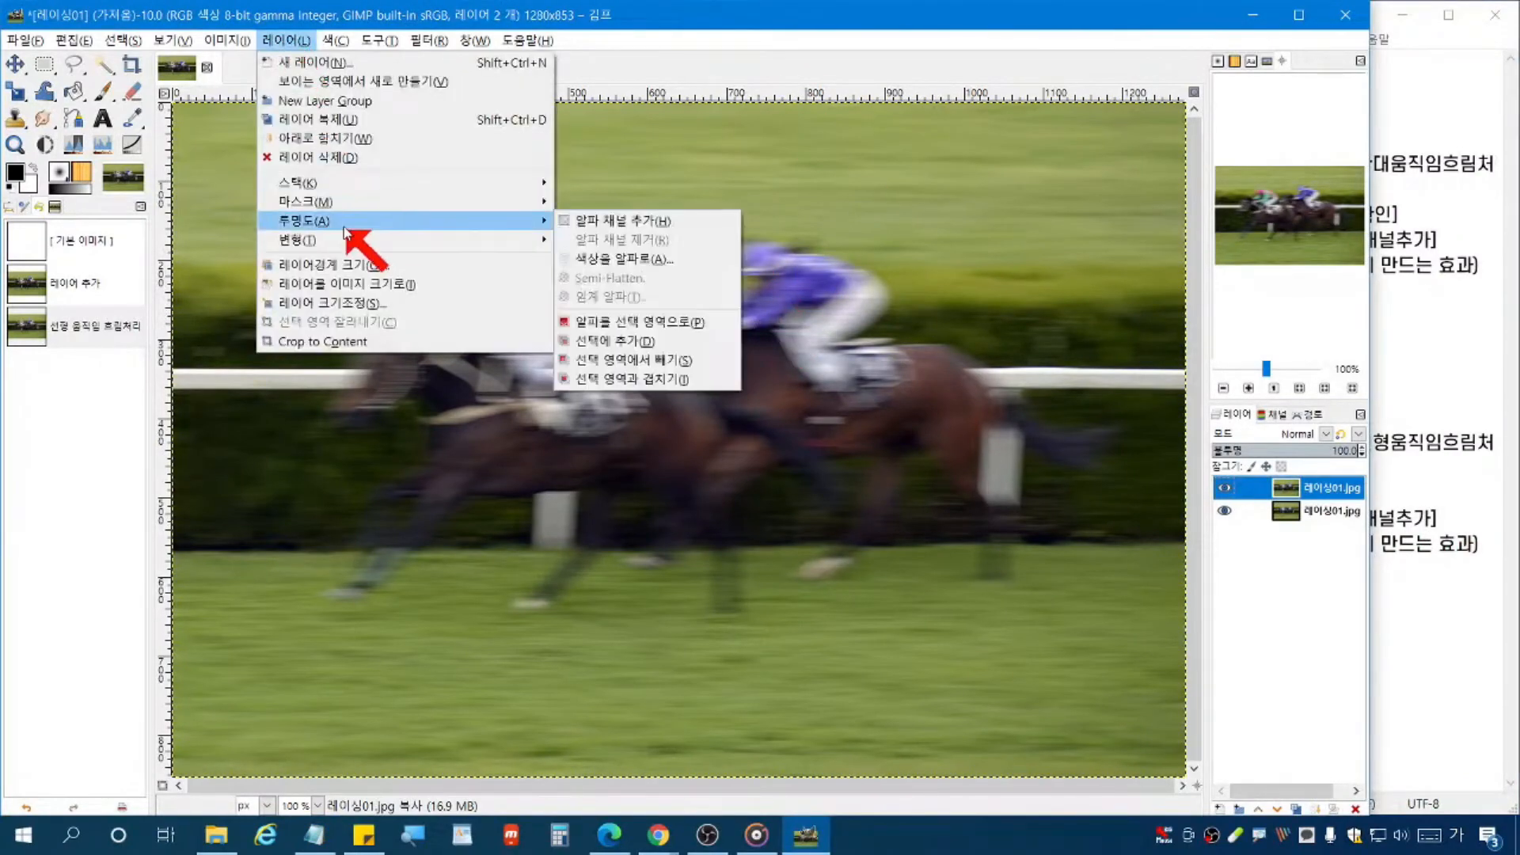
left_click(669, 222)
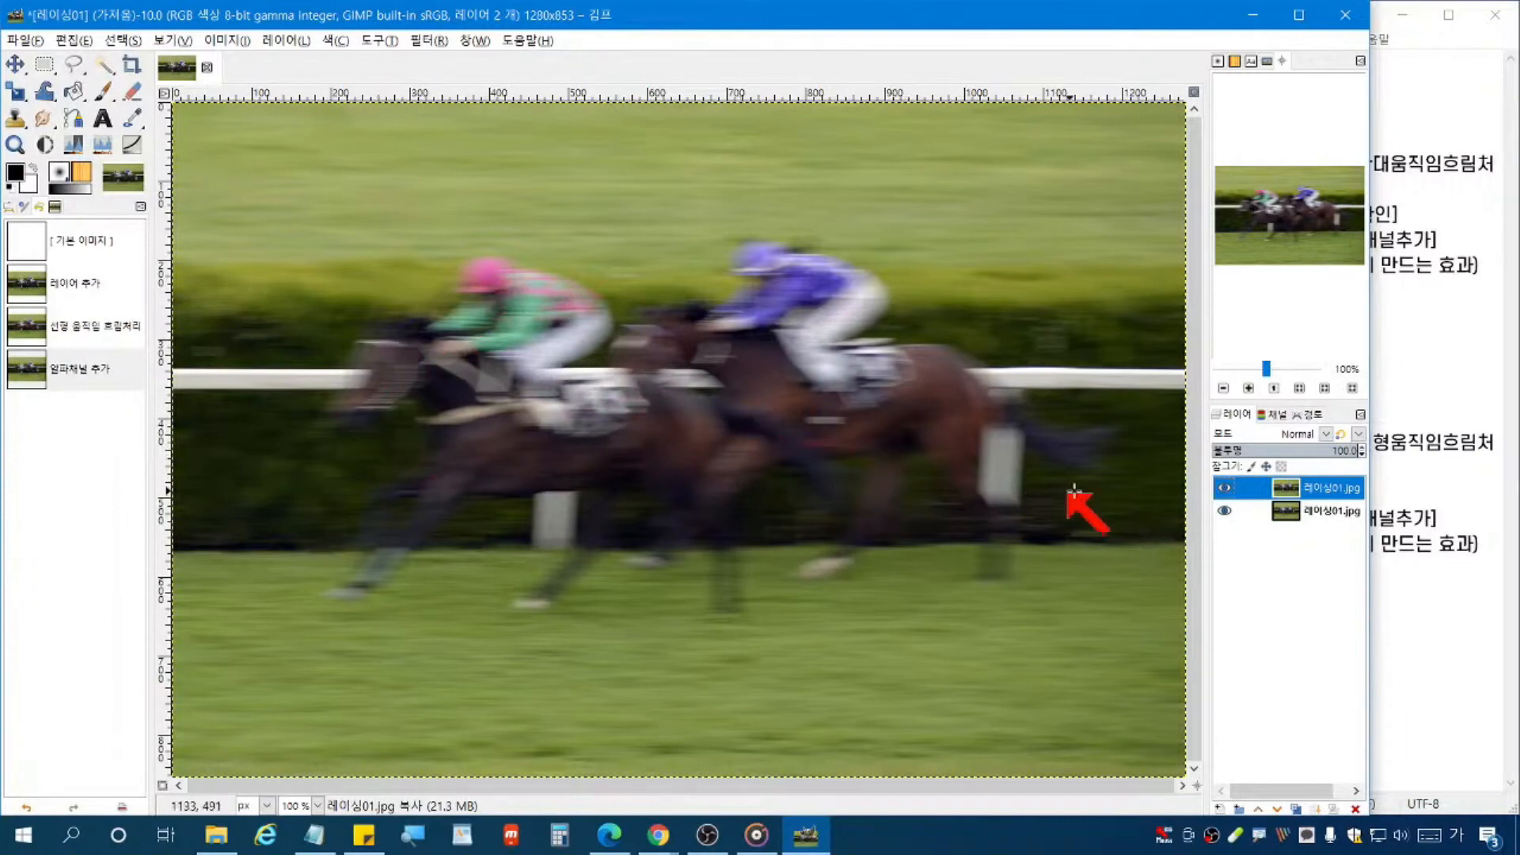
left_click(1225, 488)
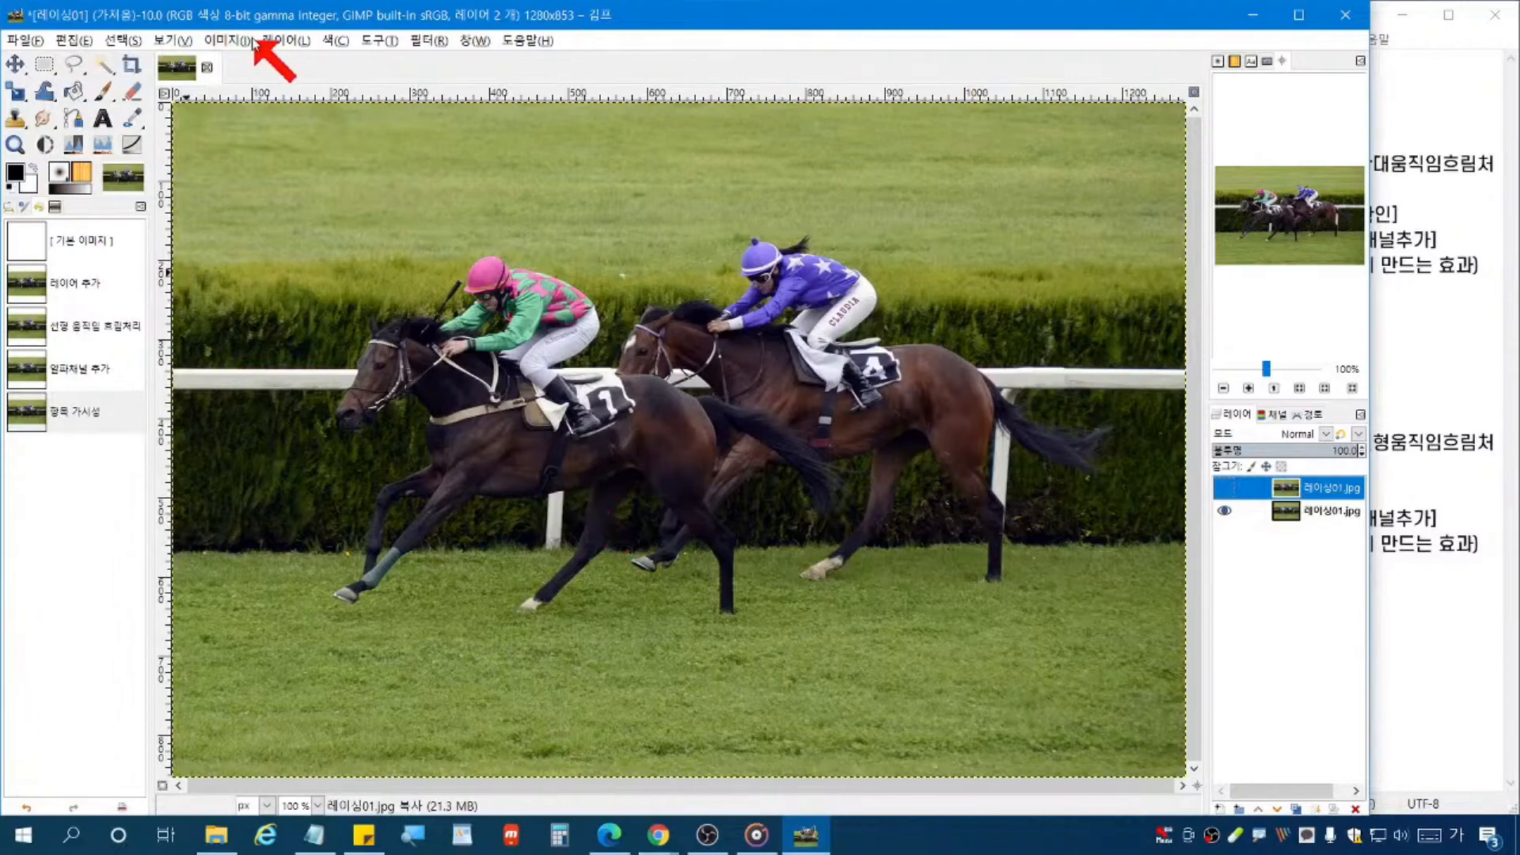
Step: Check the quick mask command's name, and in Notepad replace the second block's last line, the eraser remark, with "-[선택]탭-[퀵마스크전환]"
left_click(124, 40)
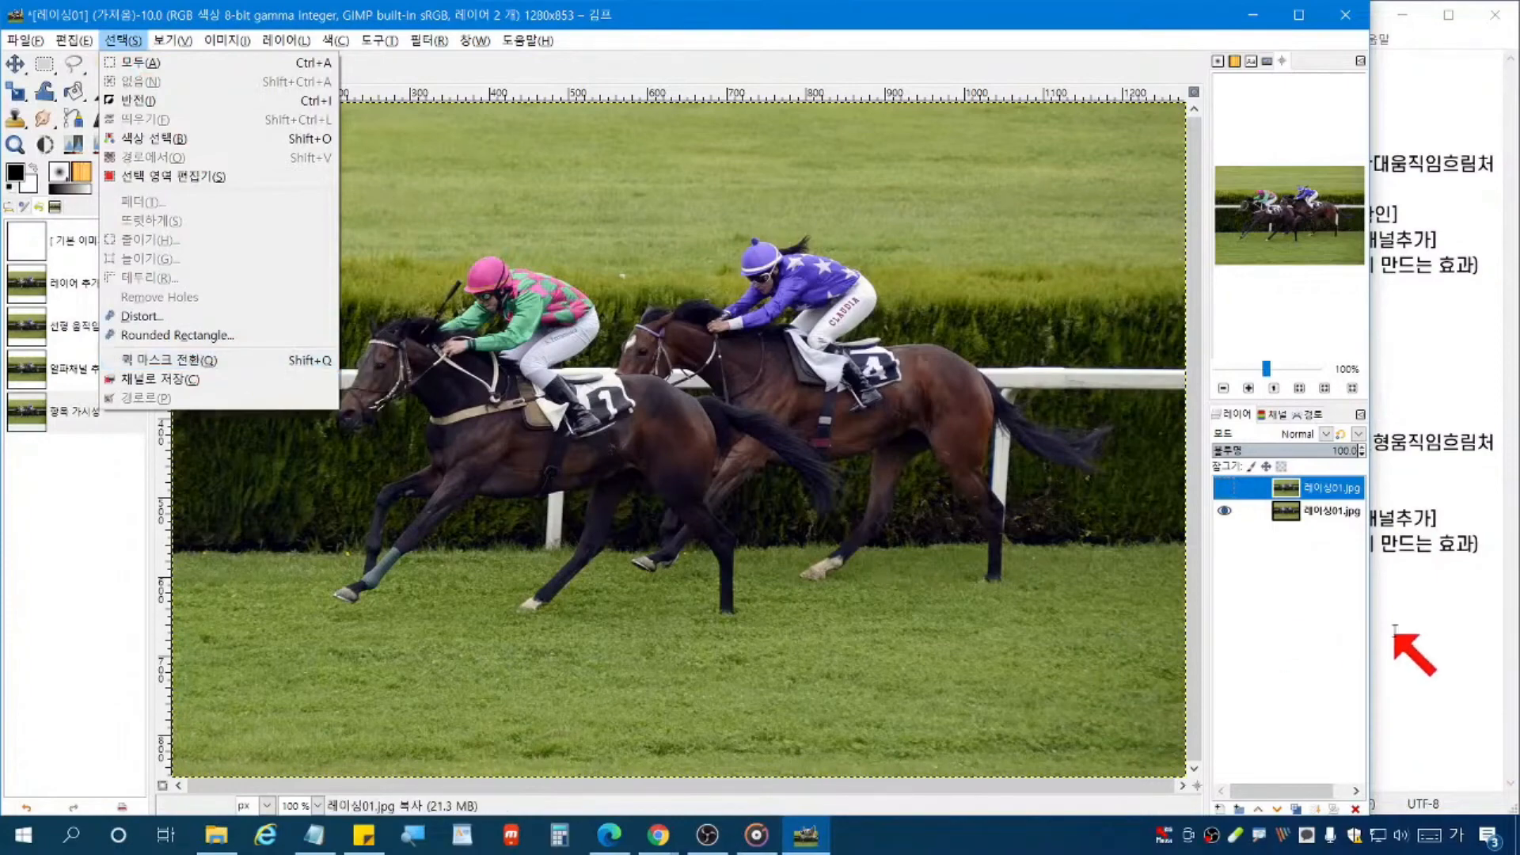
left_click(1433, 609)
left_click_drag(1480, 544, 1113, 548)
key("Delete")
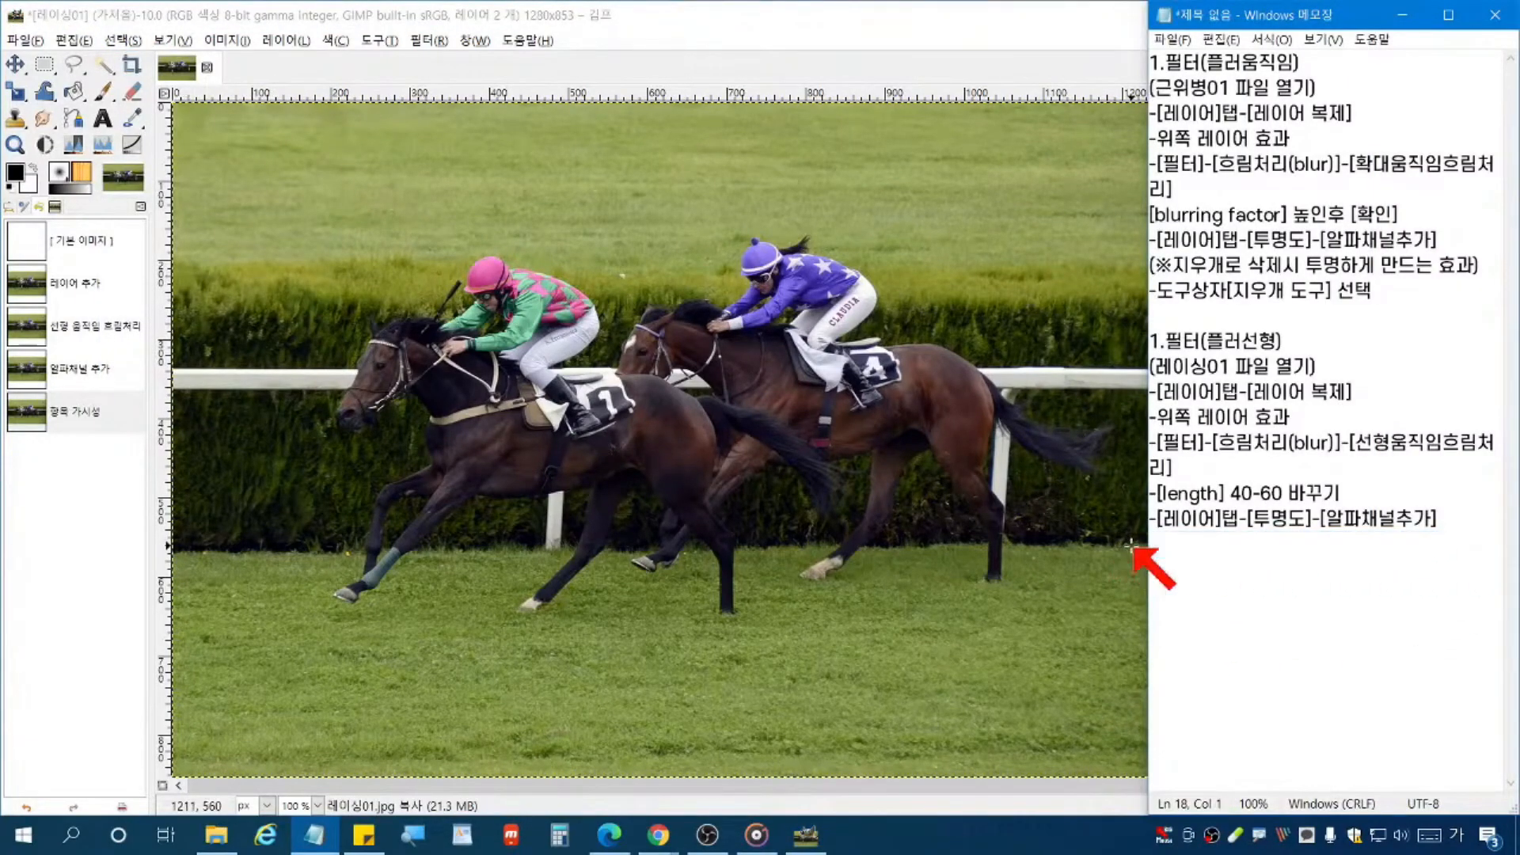
type("-[")
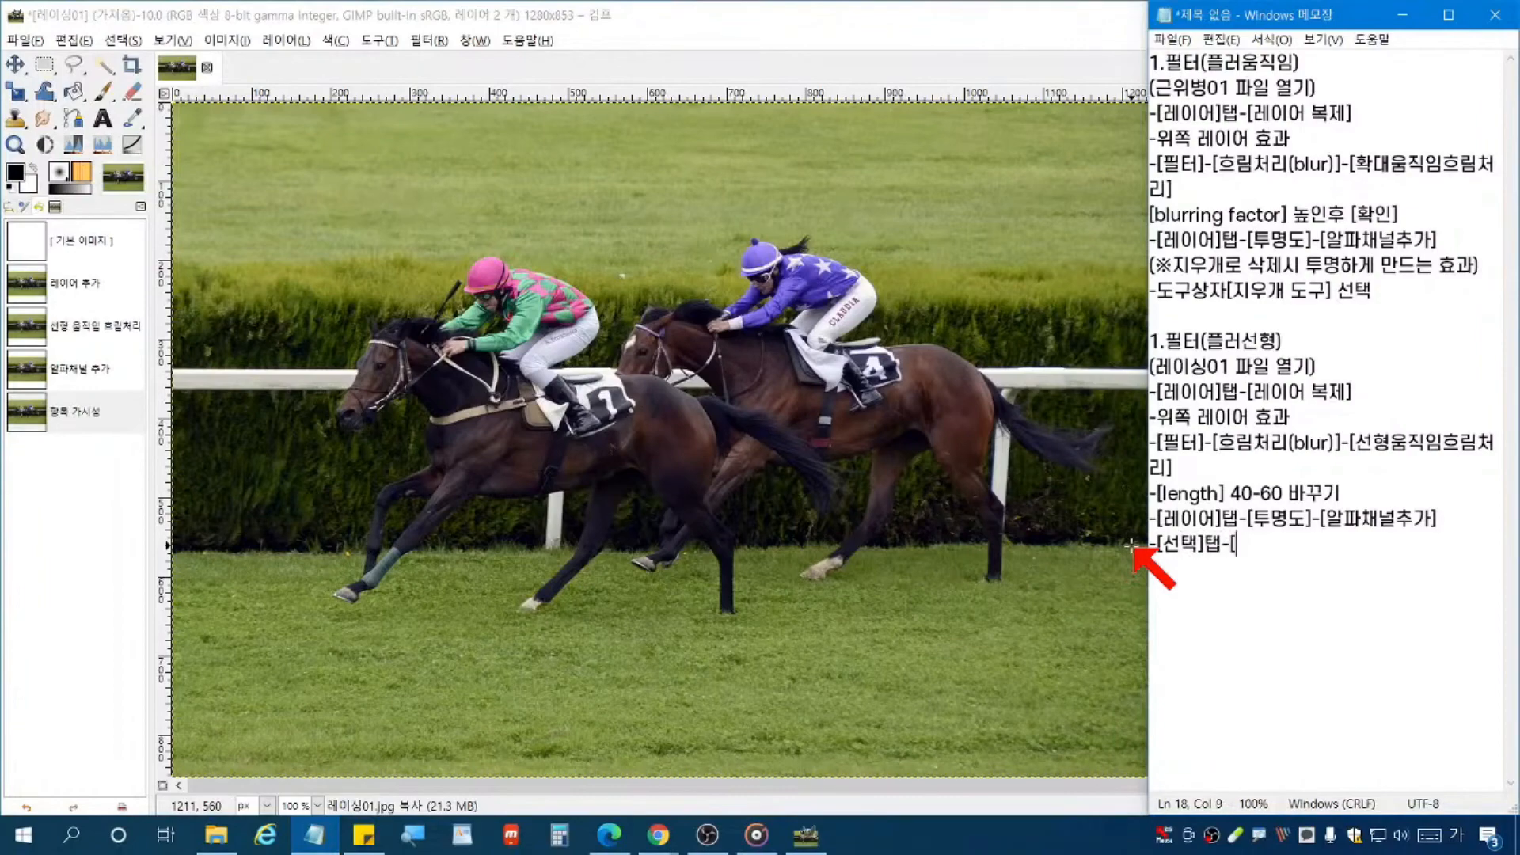
type("선태]탭-[퀵마스크")
type("전호")
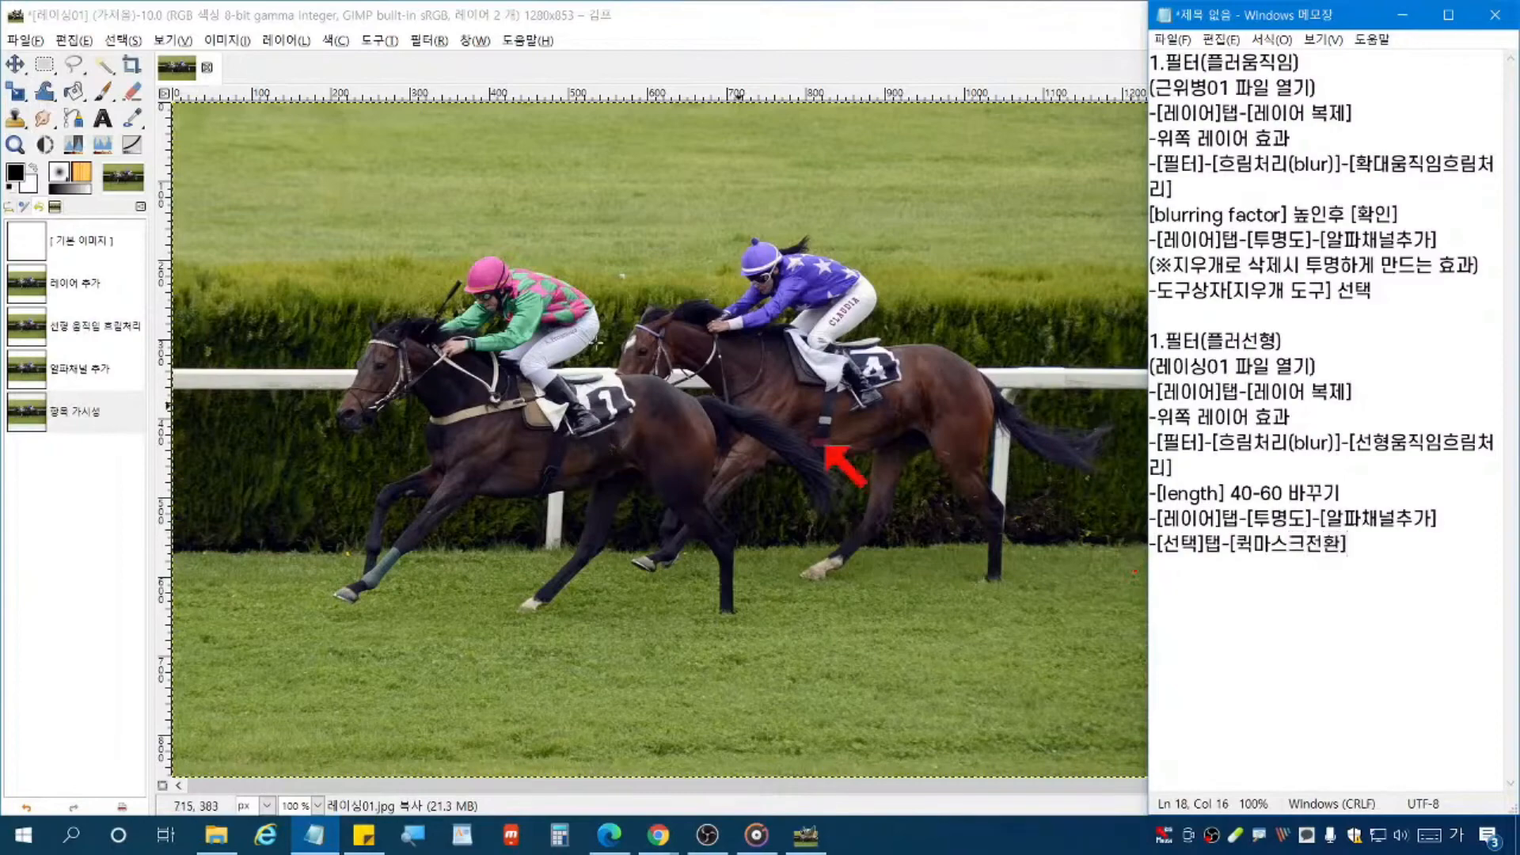
Step: Turn on the quick mask in GIMP and add the line "-전경색:흰색,배경:검은색 바꾸기" to the end of the Notepad notes
left_click(125, 41)
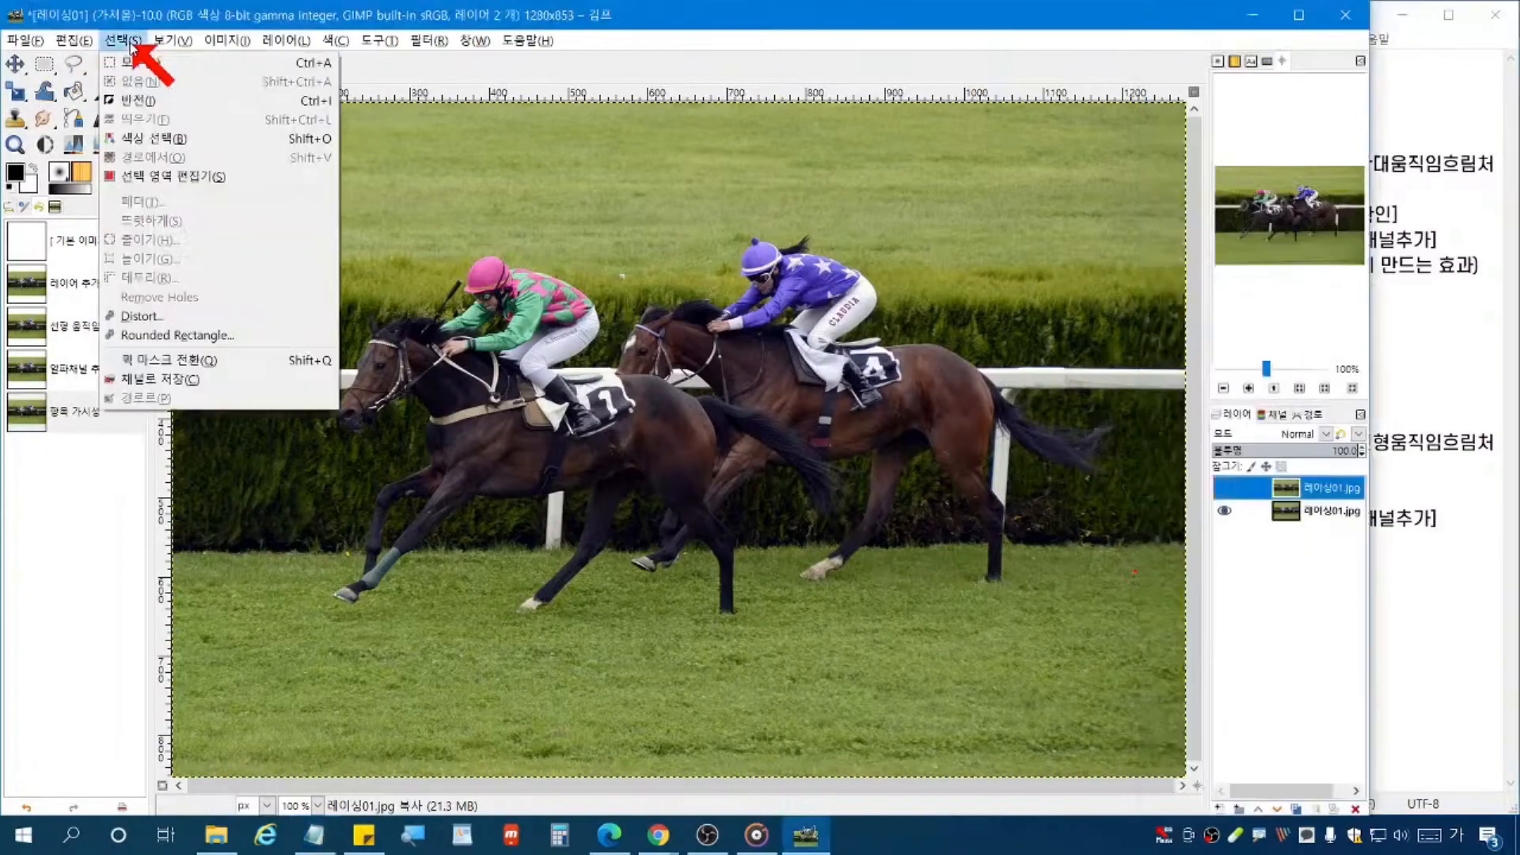
left_click(217, 360)
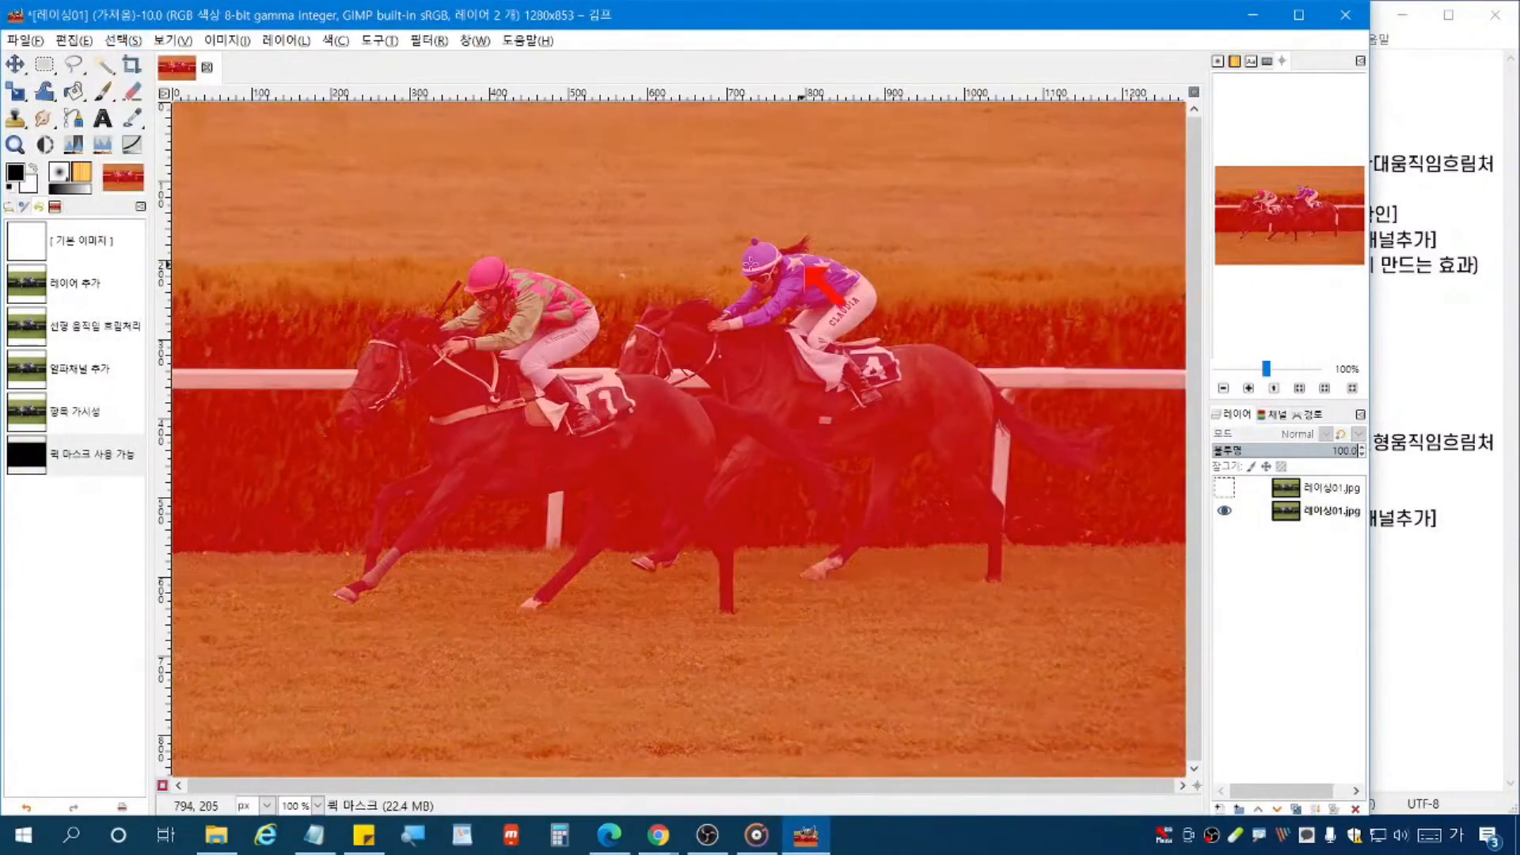
left_click(1432, 605)
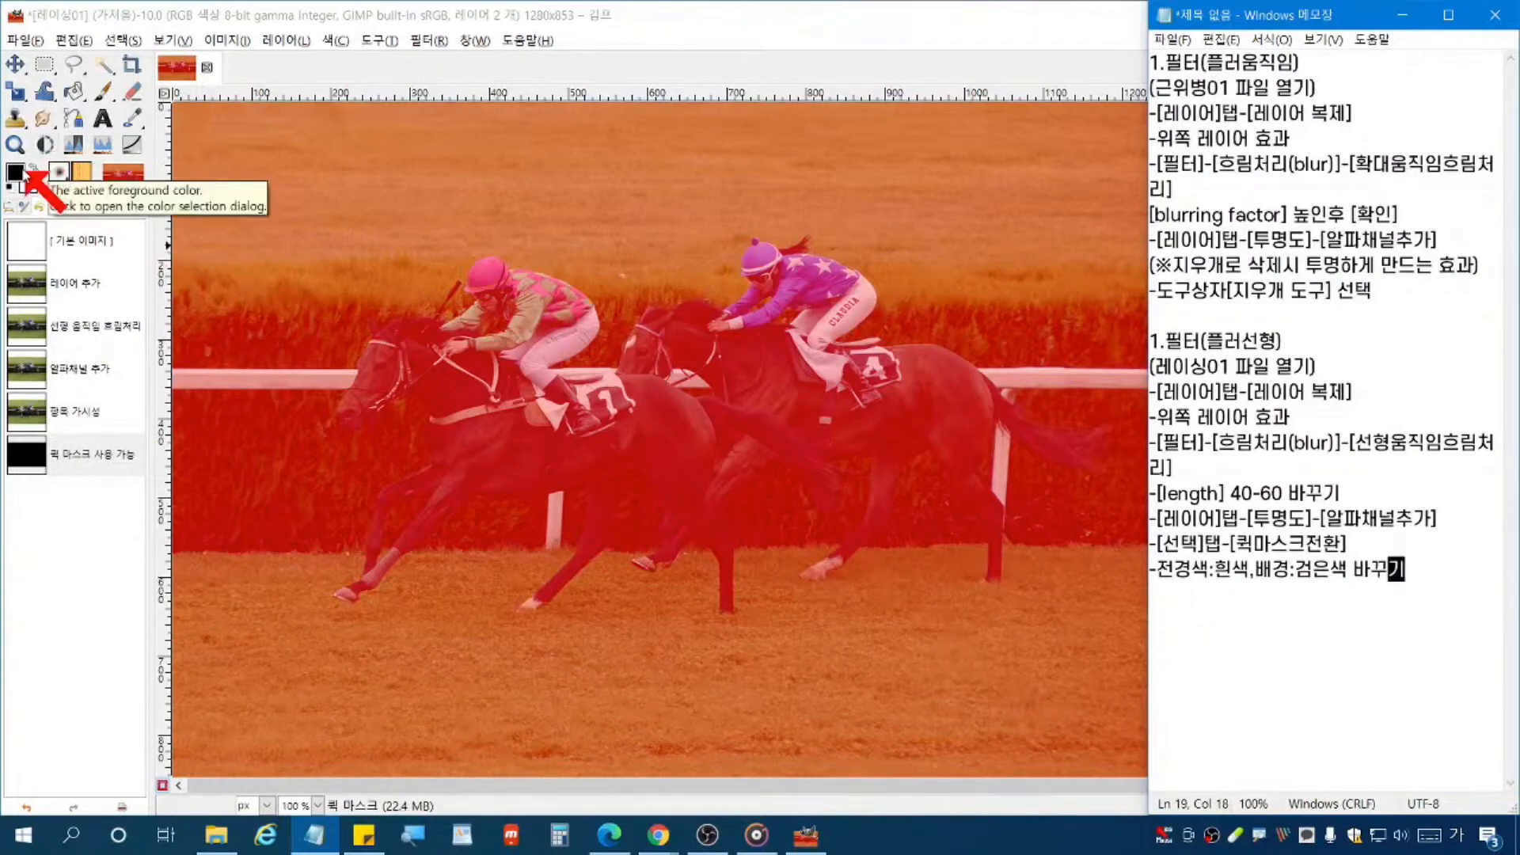
Step: Switch to GIMP and swap the colours so that the foreground is white and the background is black
left_click(37, 169)
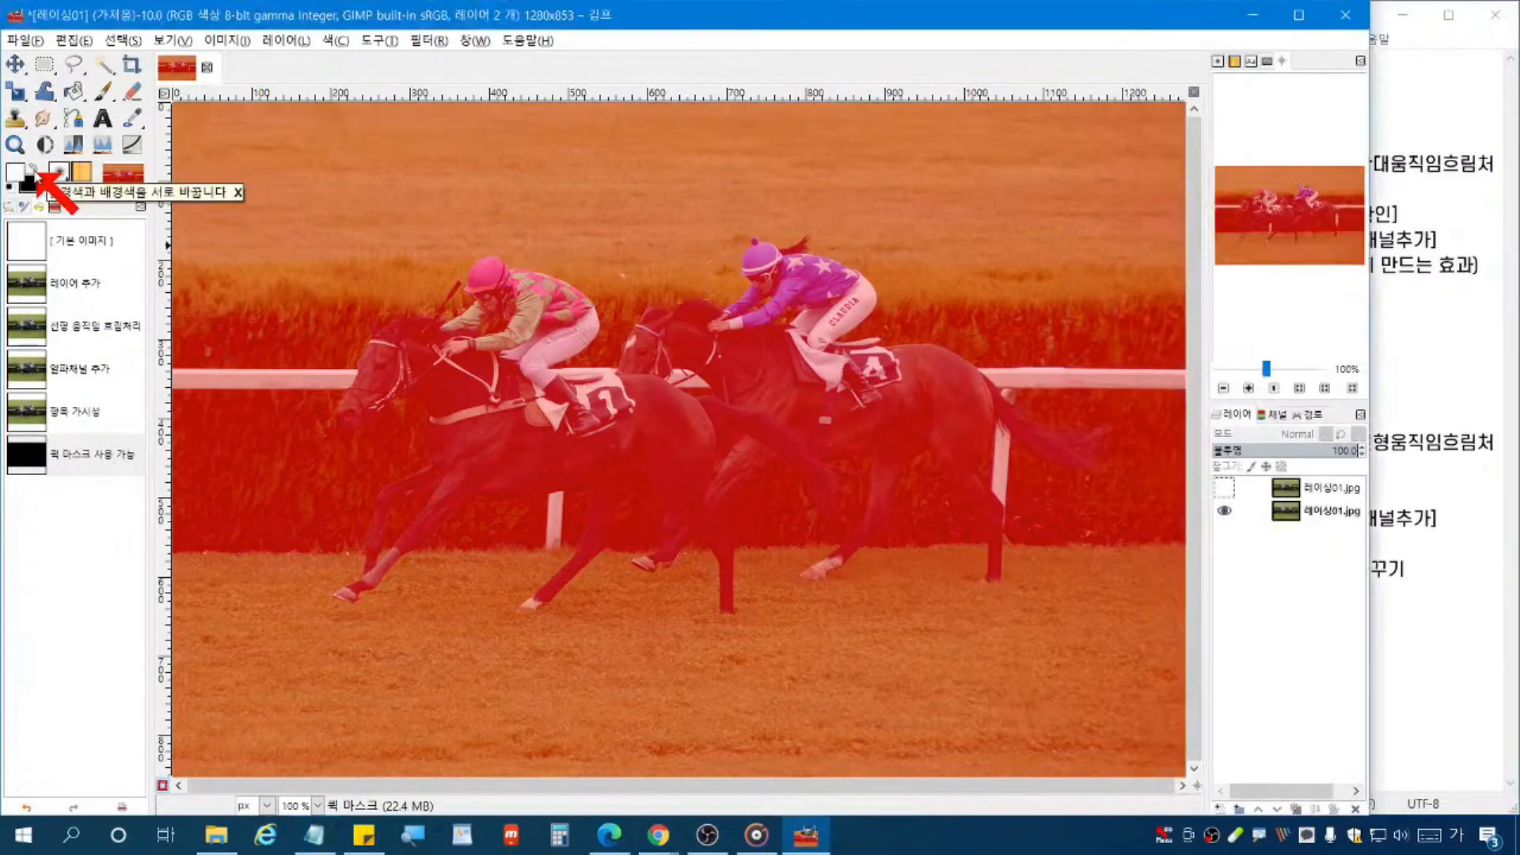
left_click(32, 167)
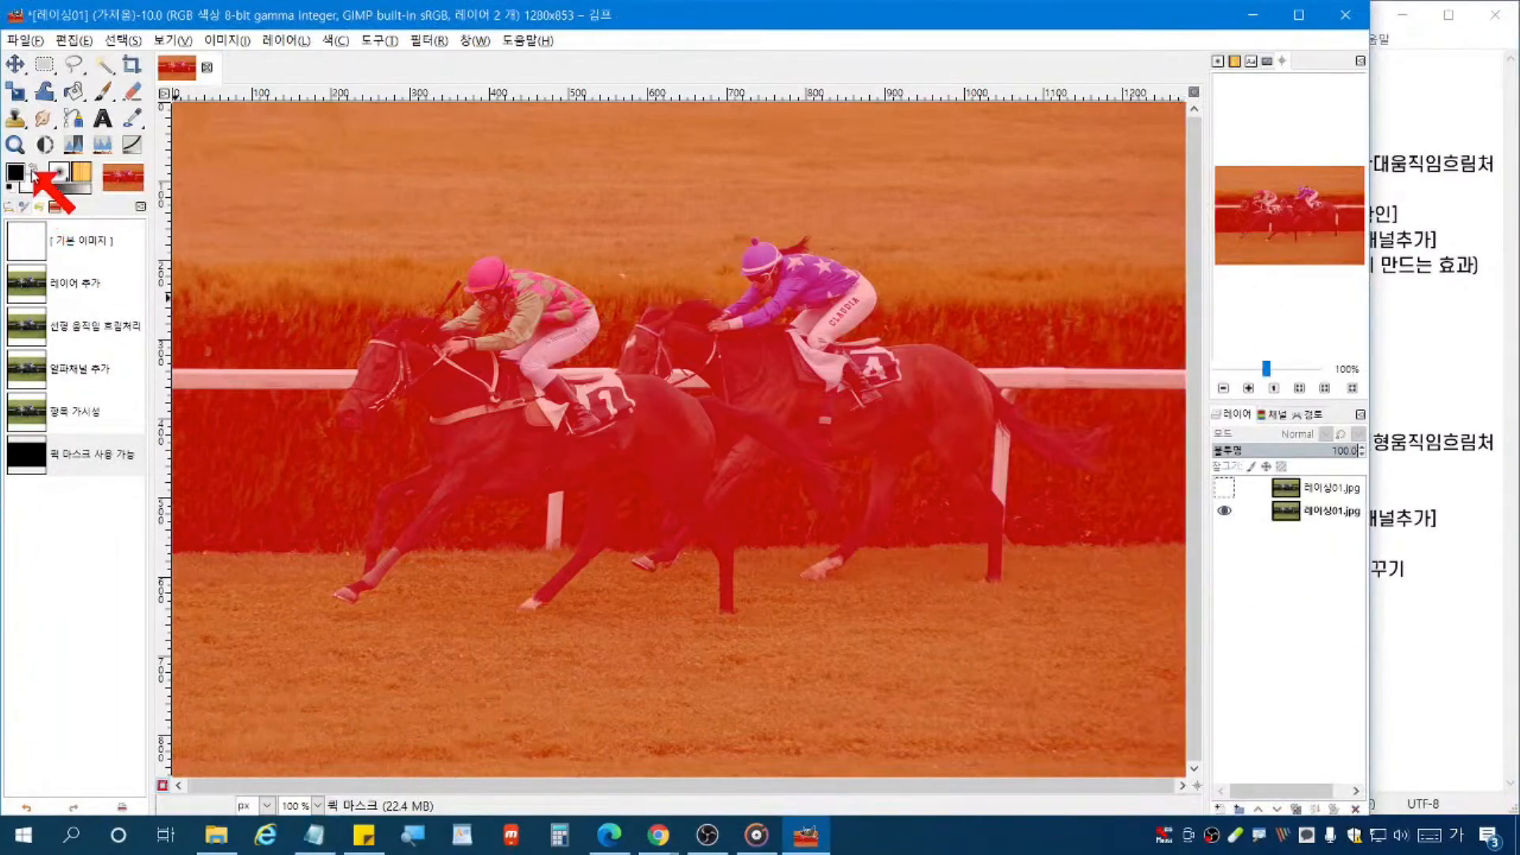
left_click(32, 168)
left_click(32, 169)
left_click(32, 169)
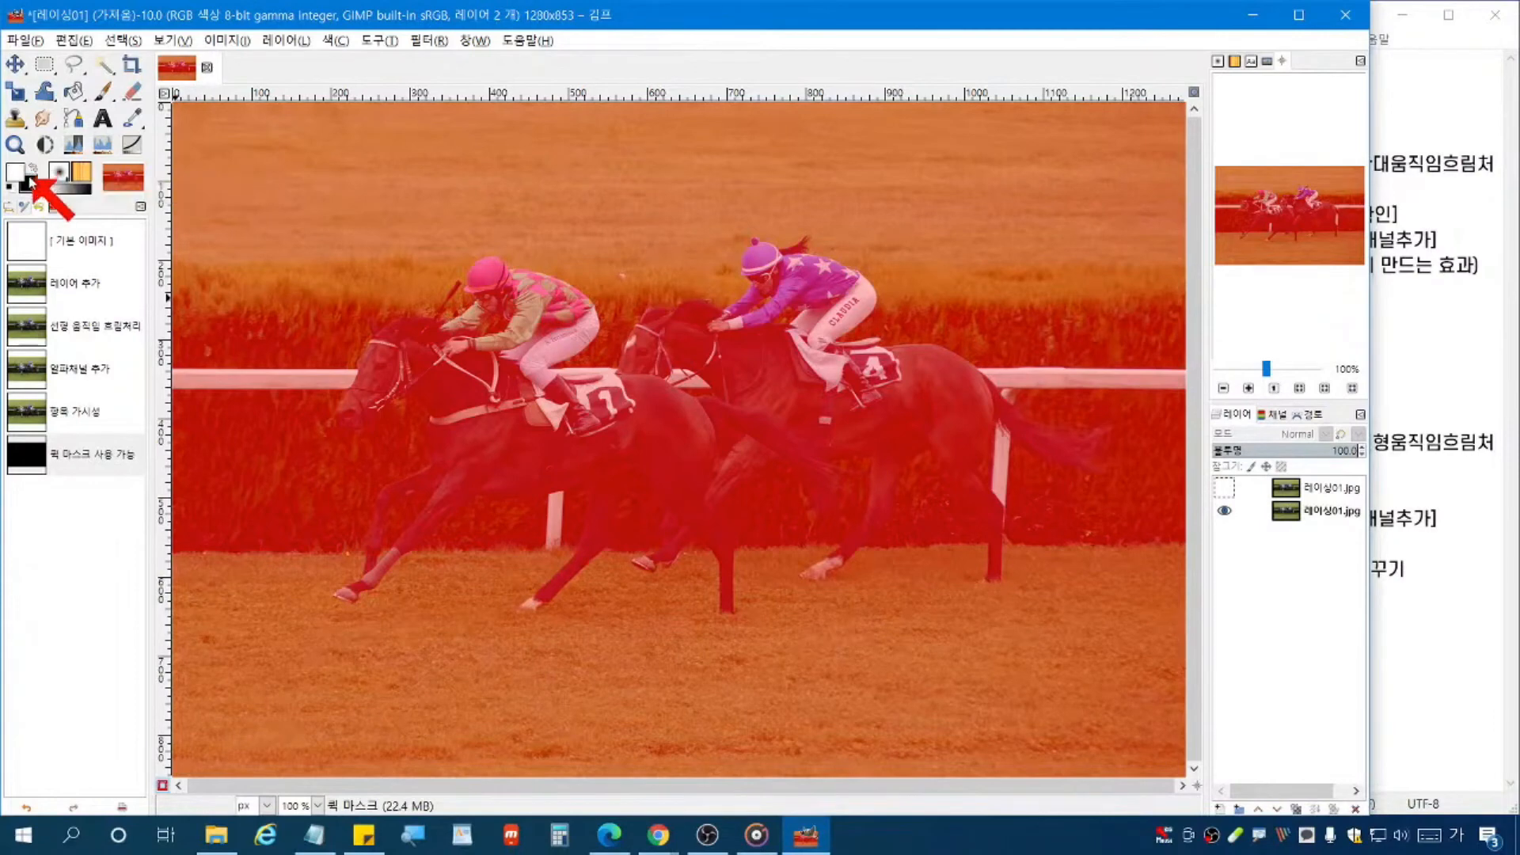
Step: Select the Paintbrush tool in GIMP and add the line "-[붓도구] 선택:말과 사람을 지워준다." to the end of the Notepad notes
left_click(1421, 660)
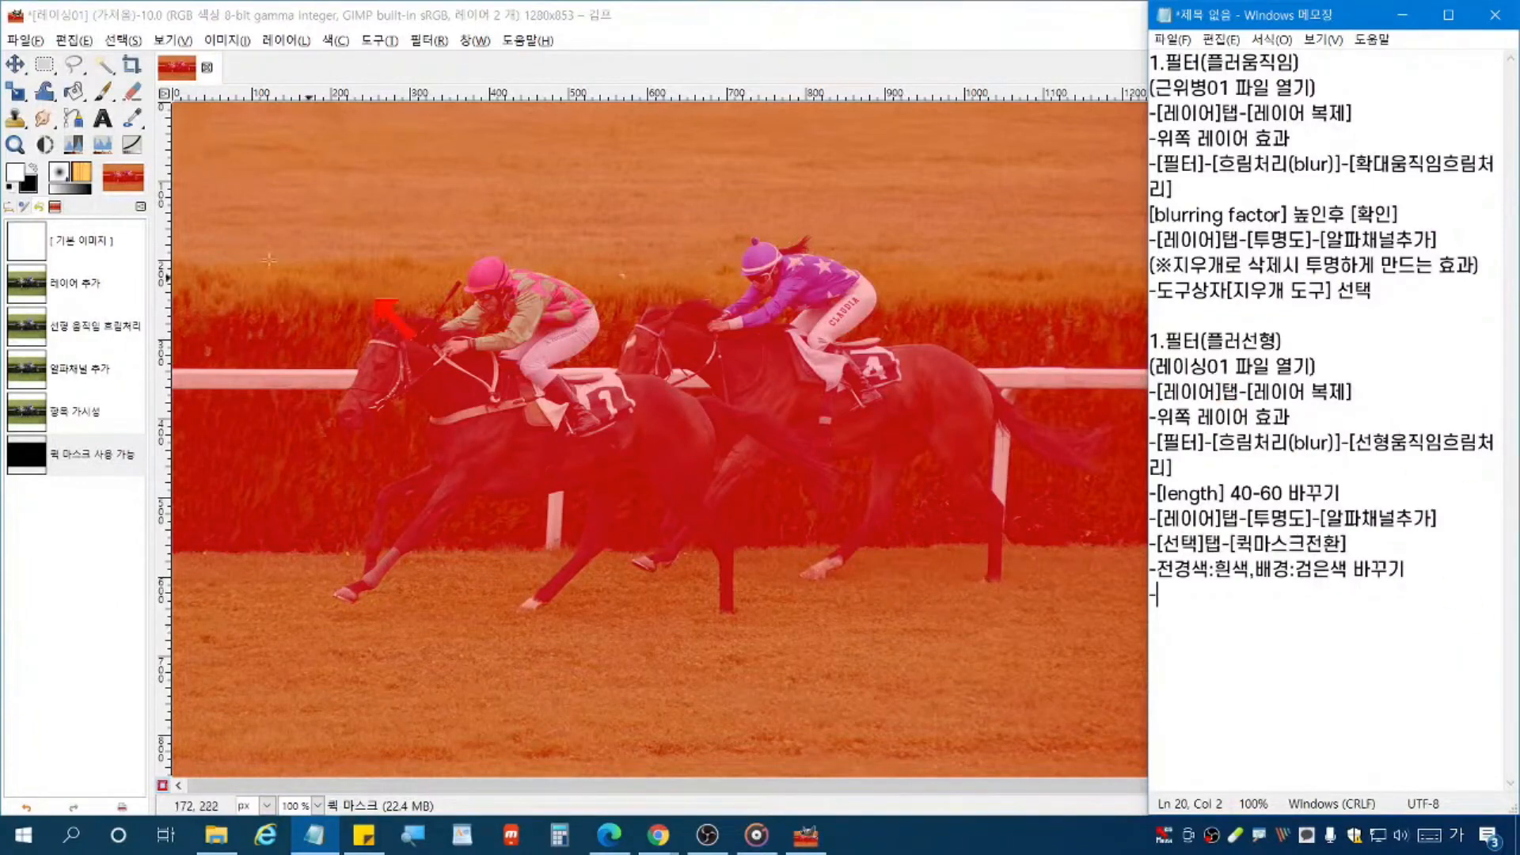
left_click(109, 95)
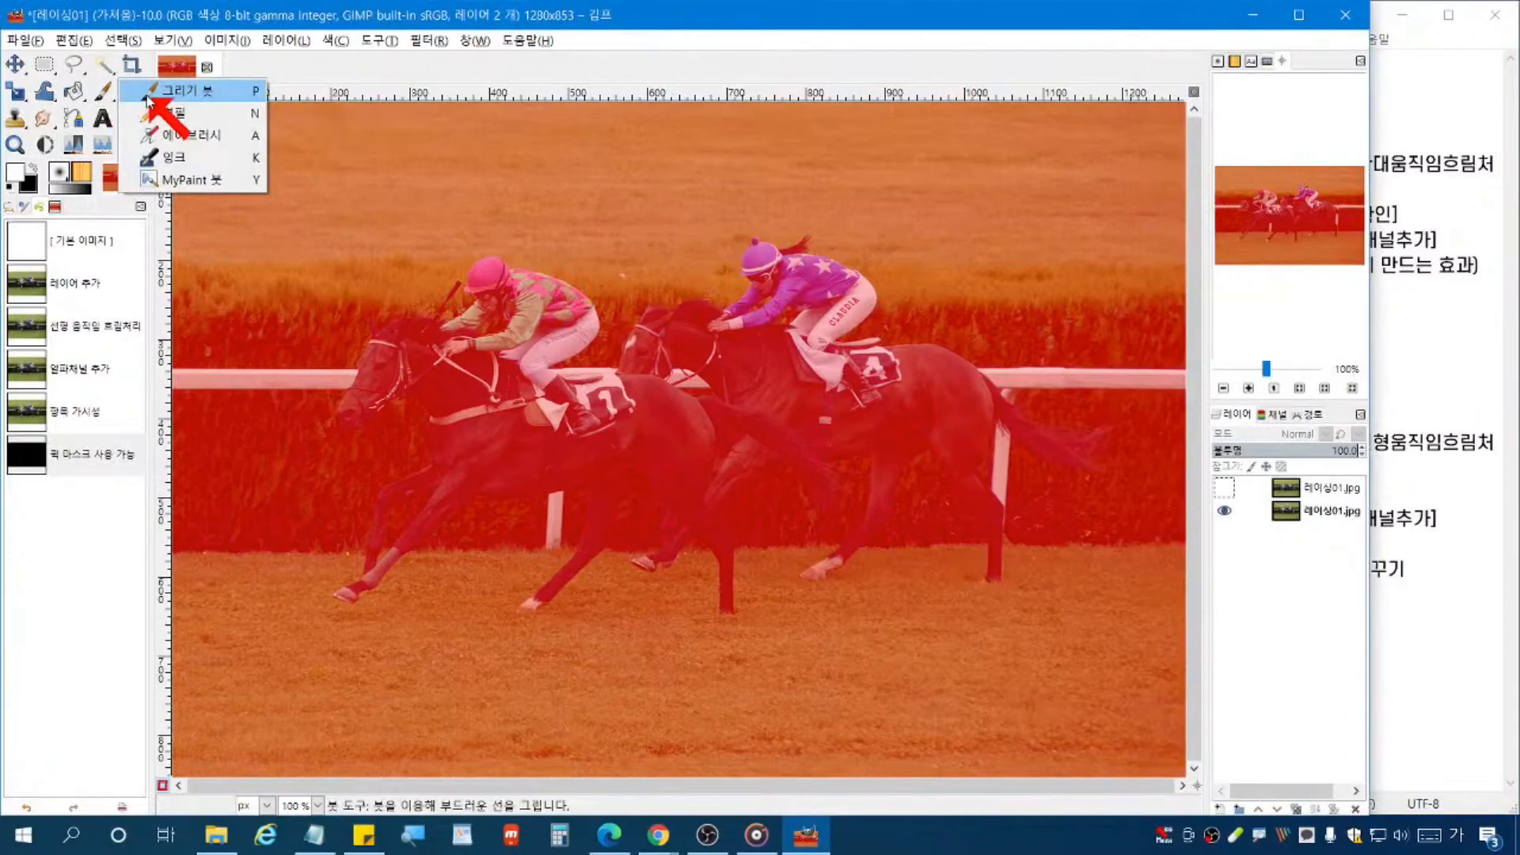
left_click(178, 91)
left_click(1416, 628)
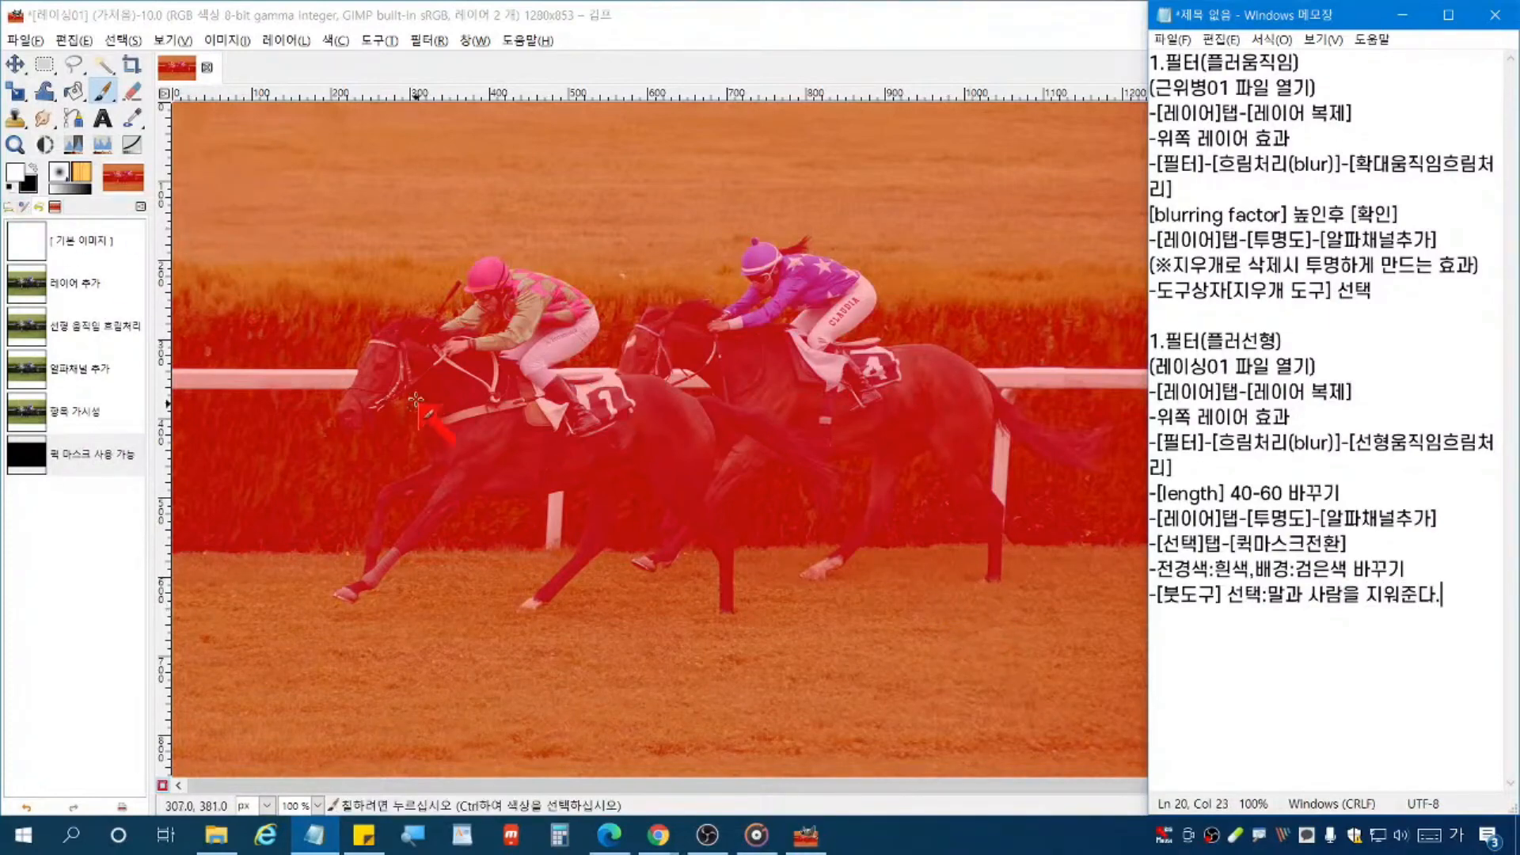
Step: Switch to GIMP, paint a first white stroke on the front horse's neck, and set the brush size to 46
left_click(461, 377)
mouse_move(461, 377)
left_mouse_down()
mouse_move(519, 414)
mouse_move(451, 380)
left_mouse_up()
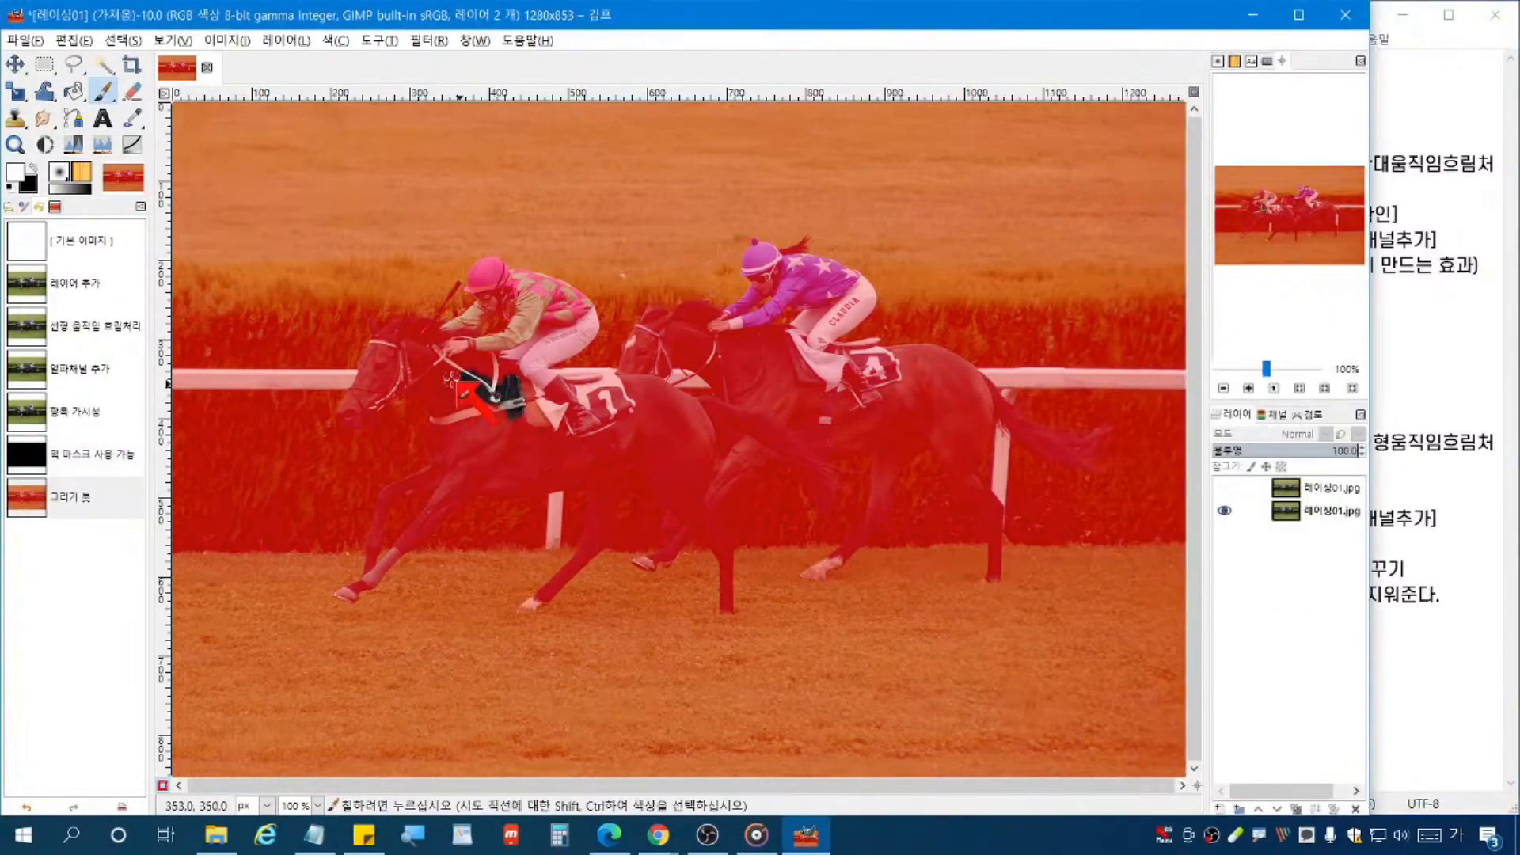
left_click(8, 207)
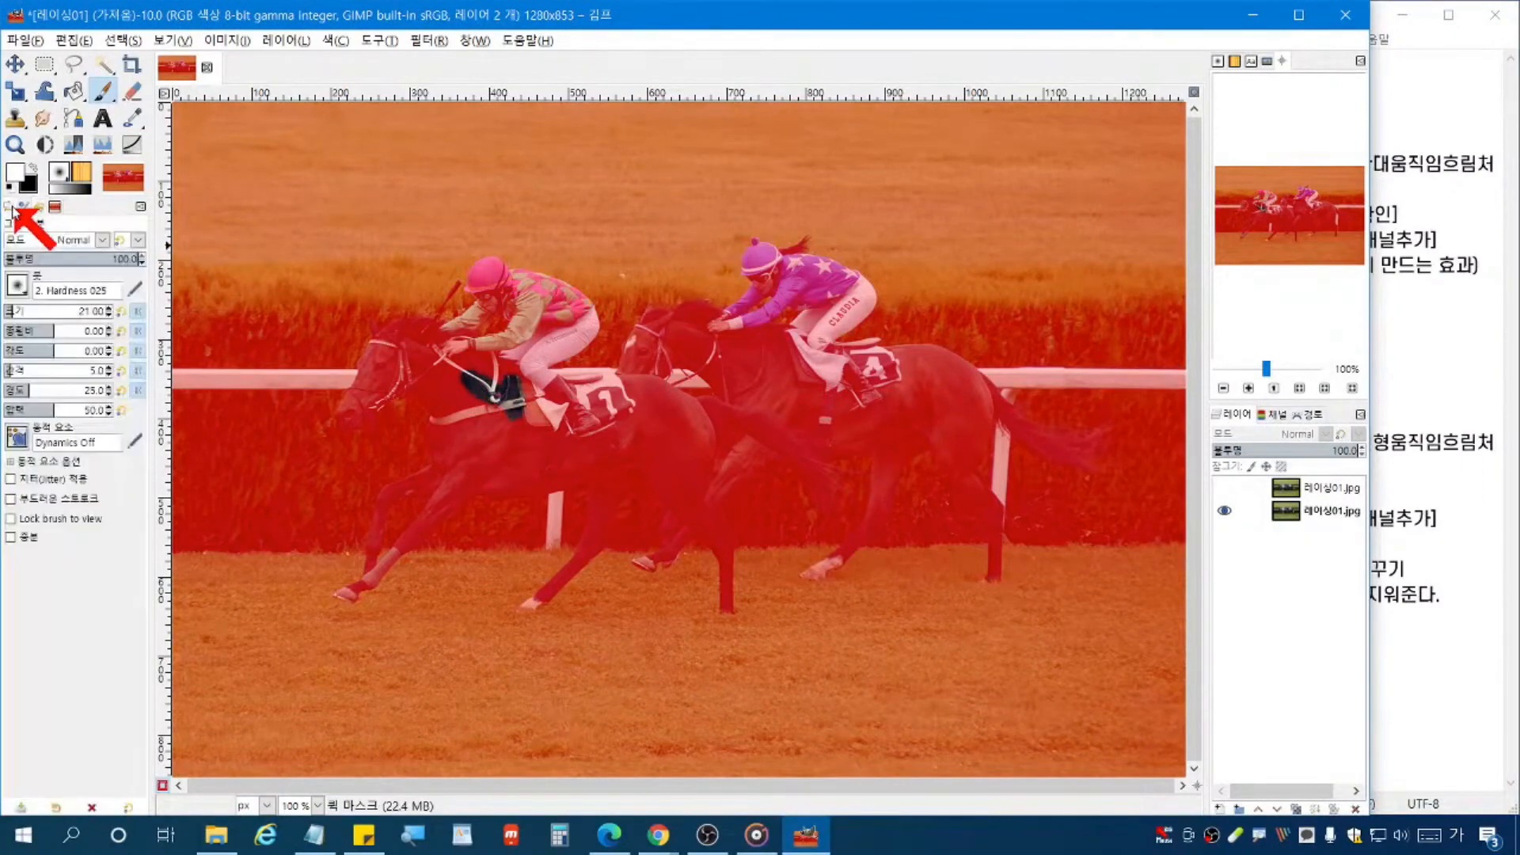
left_click(18, 311)
Step: Paint over both horses and both riders with the white brush to clear the quick mask from them
mouse_move(477, 377)
left_mouse_down()
mouse_move(666, 403)
mouse_move(700, 506)
mouse_move(689, 518)
left_mouse_up()
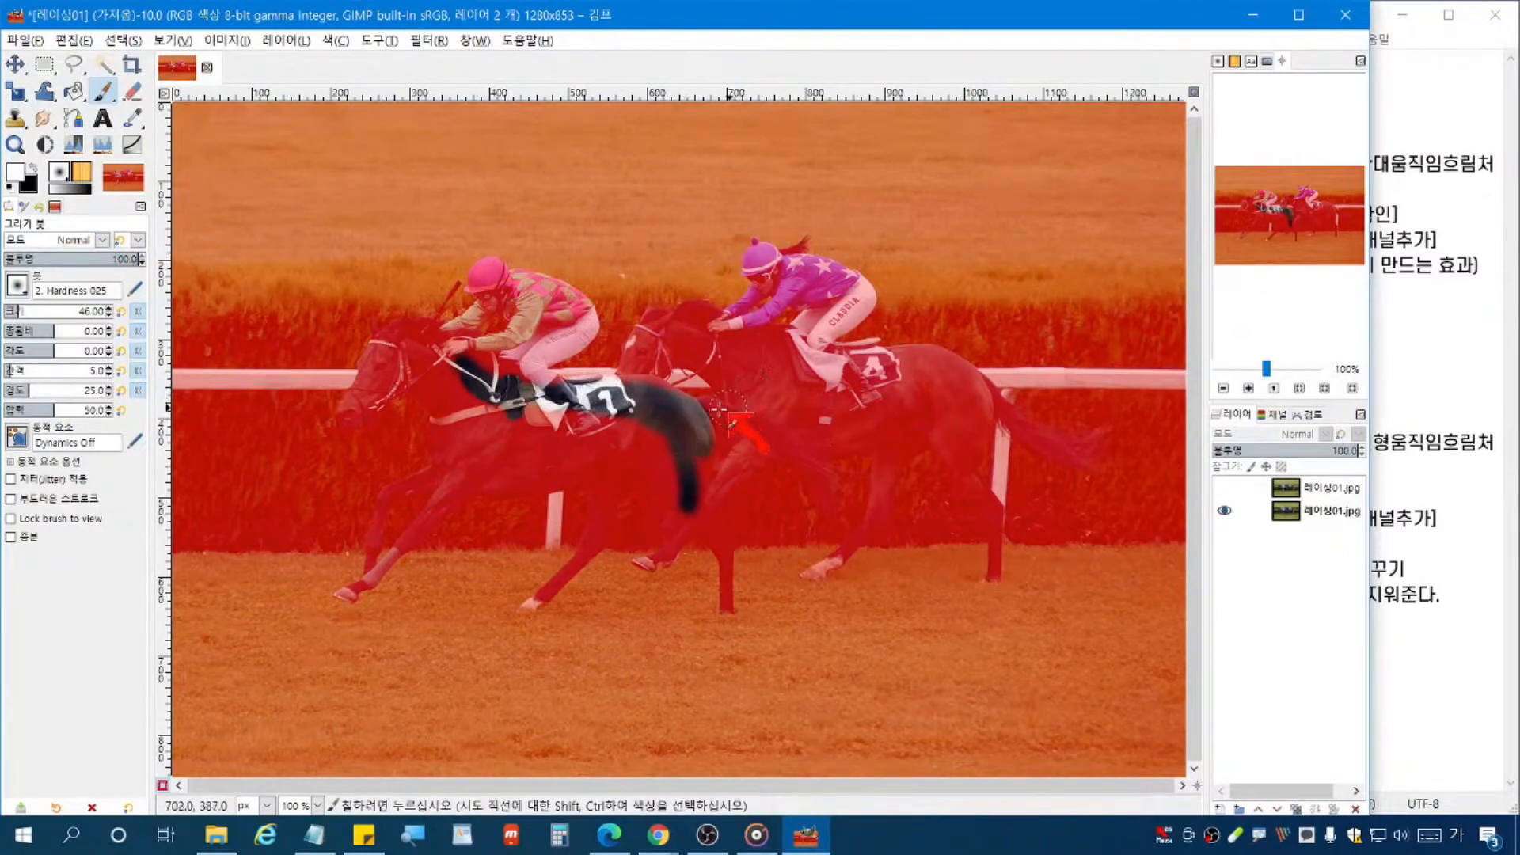
mouse_move(707, 348)
left_mouse_down()
mouse_move(655, 358)
mouse_move(693, 354)
mouse_move(734, 389)
mouse_move(674, 362)
mouse_move(651, 375)
mouse_move(647, 356)
mouse_move(631, 379)
mouse_move(659, 326)
mouse_move(722, 325)
mouse_move(760, 344)
mouse_move(695, 315)
mouse_move(654, 333)
mouse_move(908, 368)
left_mouse_up()
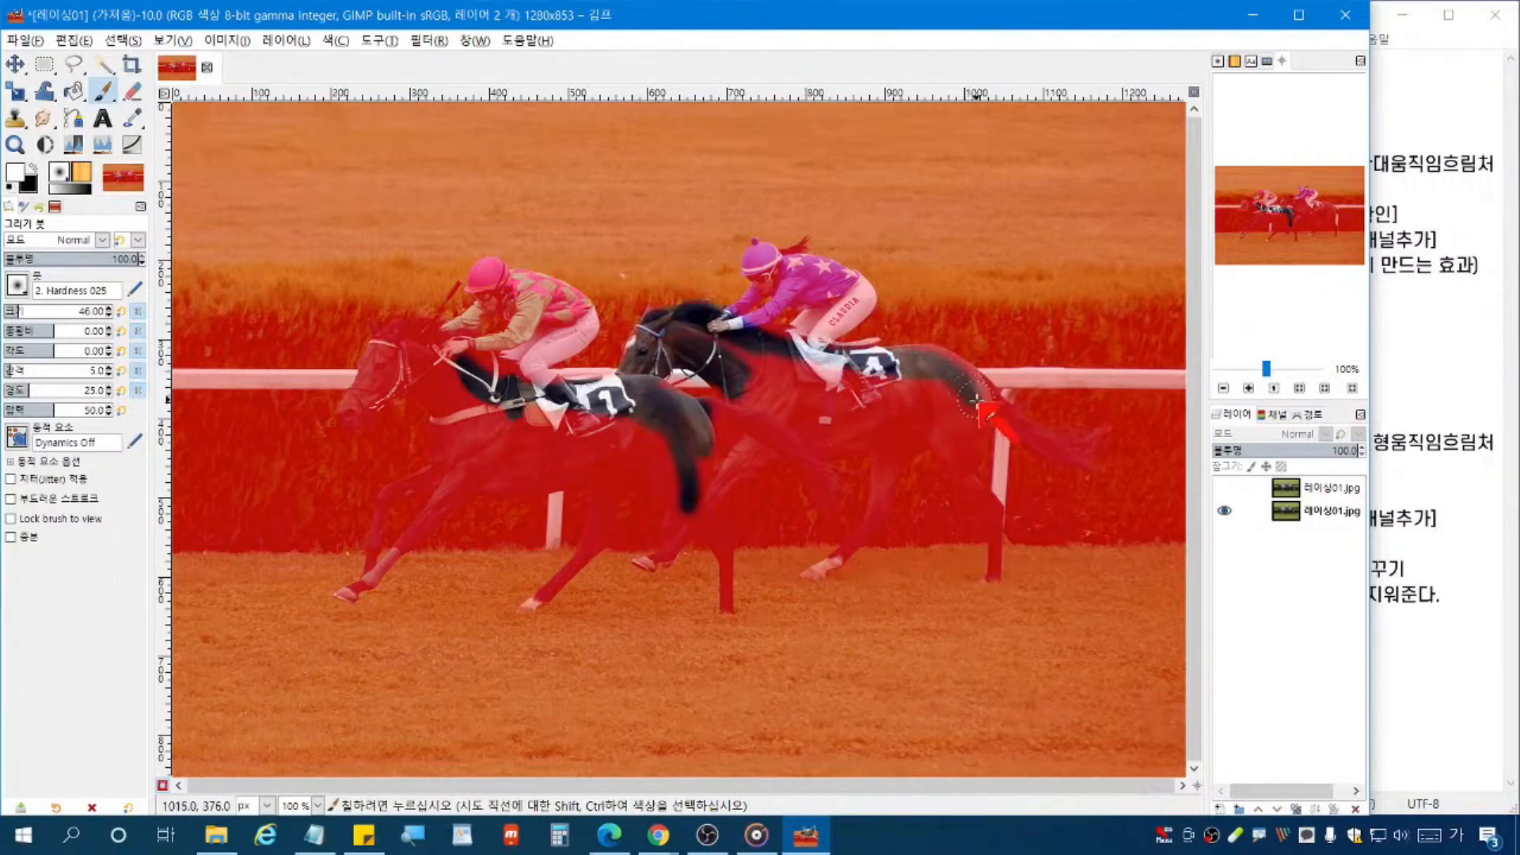
mouse_move(944, 360)
left_mouse_down()
mouse_move(1006, 417)
mouse_move(1094, 432)
mouse_move(1089, 458)
mouse_move(1067, 460)
mouse_move(974, 406)
mouse_move(958, 482)
mouse_move(963, 469)
mouse_move(980, 494)
mouse_move(992, 572)
mouse_move(969, 406)
mouse_move(960, 444)
mouse_move(892, 450)
mouse_move(877, 497)
mouse_move(807, 574)
mouse_move(880, 444)
mouse_move(770, 445)
mouse_move(642, 555)
mouse_move(679, 541)
mouse_move(764, 432)
mouse_move(728, 476)
mouse_move(748, 434)
mouse_move(673, 339)
mouse_move(963, 411)
mouse_move(822, 425)
mouse_move(761, 410)
mouse_move(748, 378)
mouse_move(918, 398)
mouse_move(938, 408)
mouse_move(785, 406)
mouse_move(795, 384)
mouse_move(817, 415)
mouse_move(949, 432)
mouse_move(822, 439)
mouse_move(520, 602)
mouse_move(626, 530)
mouse_move(661, 432)
mouse_move(598, 550)
mouse_move(617, 451)
mouse_move(601, 491)
mouse_move(491, 471)
mouse_move(379, 578)
mouse_move(445, 456)
mouse_move(380, 494)
mouse_move(369, 574)
mouse_move(342, 599)
mouse_move(483, 459)
mouse_move(431, 396)
mouse_move(352, 423)
mouse_move(382, 356)
mouse_move(439, 334)
mouse_move(506, 404)
mouse_move(570, 419)
mouse_move(580, 308)
mouse_move(502, 277)
mouse_move(469, 334)
mouse_move(538, 324)
mouse_move(554, 372)
mouse_move(470, 358)
mouse_move(499, 395)
mouse_move(427, 357)
mouse_move(380, 411)
mouse_move(398, 348)
mouse_move(483, 444)
mouse_move(617, 482)
mouse_move(523, 431)
mouse_move(609, 425)
mouse_move(546, 475)
mouse_move(475, 431)
mouse_move(515, 455)
mouse_move(572, 434)
mouse_move(455, 403)
mouse_move(408, 356)
mouse_move(566, 471)
mouse_move(655, 432)
mouse_move(633, 463)
mouse_move(680, 455)
mouse_move(716, 515)
left_mouse_up()
mouse_move(720, 611)
left_mouse_down()
mouse_move(700, 471)
mouse_move(696, 487)
mouse_move(606, 451)
mouse_move(502, 467)
mouse_move(577, 455)
mouse_move(546, 443)
left_mouse_up()
mouse_move(815, 467)
left_mouse_down()
mouse_move(839, 289)
mouse_move(807, 254)
mouse_move(736, 340)
mouse_move(831, 317)
mouse_move(788, 289)
mouse_move(823, 324)
mouse_move(859, 317)
mouse_move(791, 255)
mouse_move(791, 292)
left_mouse_up()
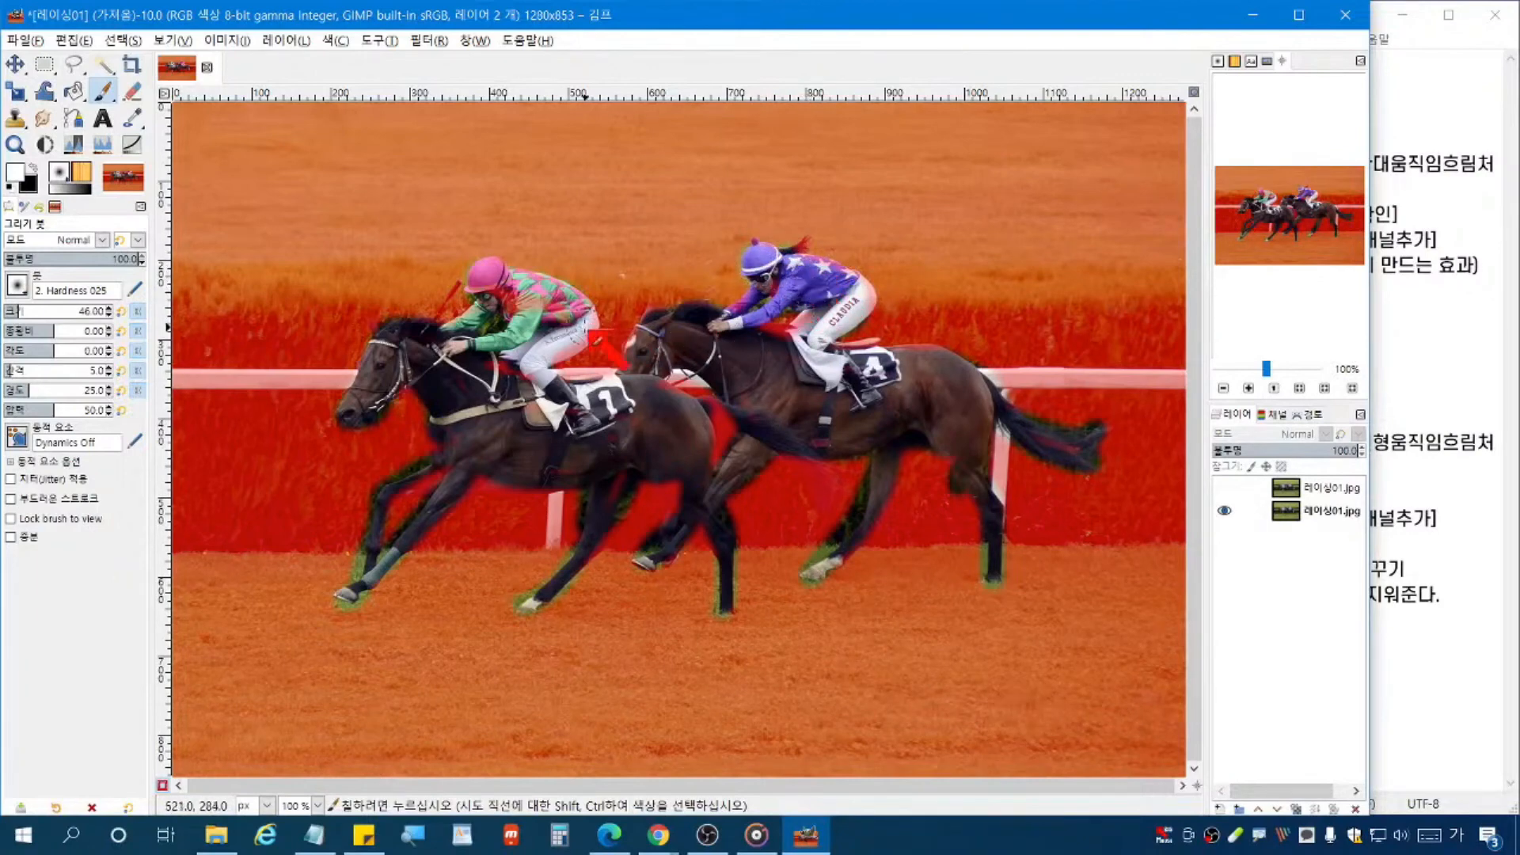
mouse_move(542, 299)
left_mouse_down()
mouse_move(507, 291)
mouse_move(528, 329)
left_mouse_up()
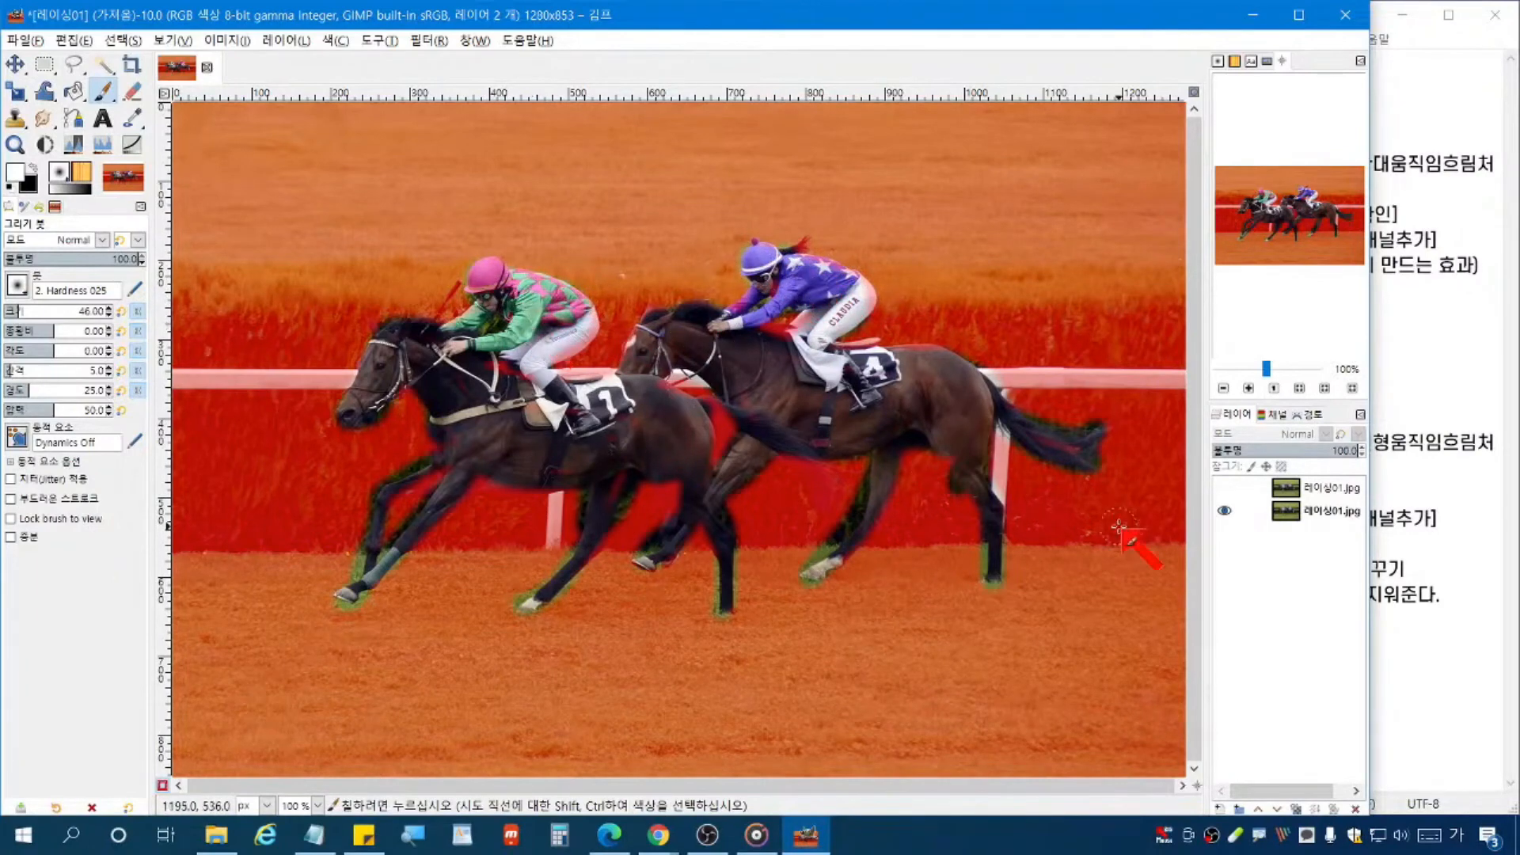
left_click_drag(1060, 443, 1097, 431)
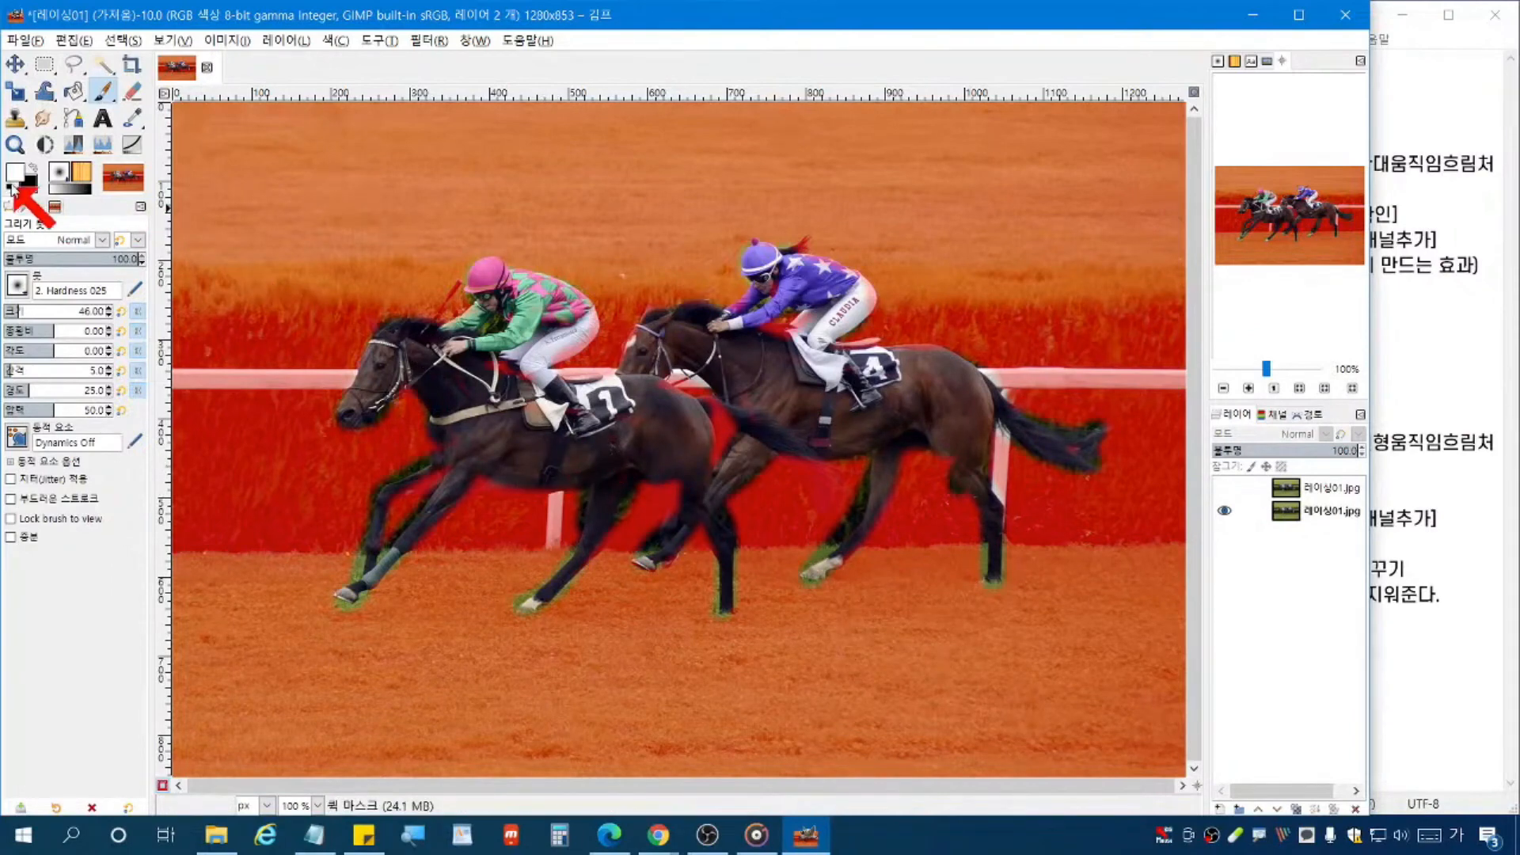
Step: Swap the foreground to black, set the Paintbrush size to 16, and restore the mask around the front horse's forelegs
left_click(33, 167)
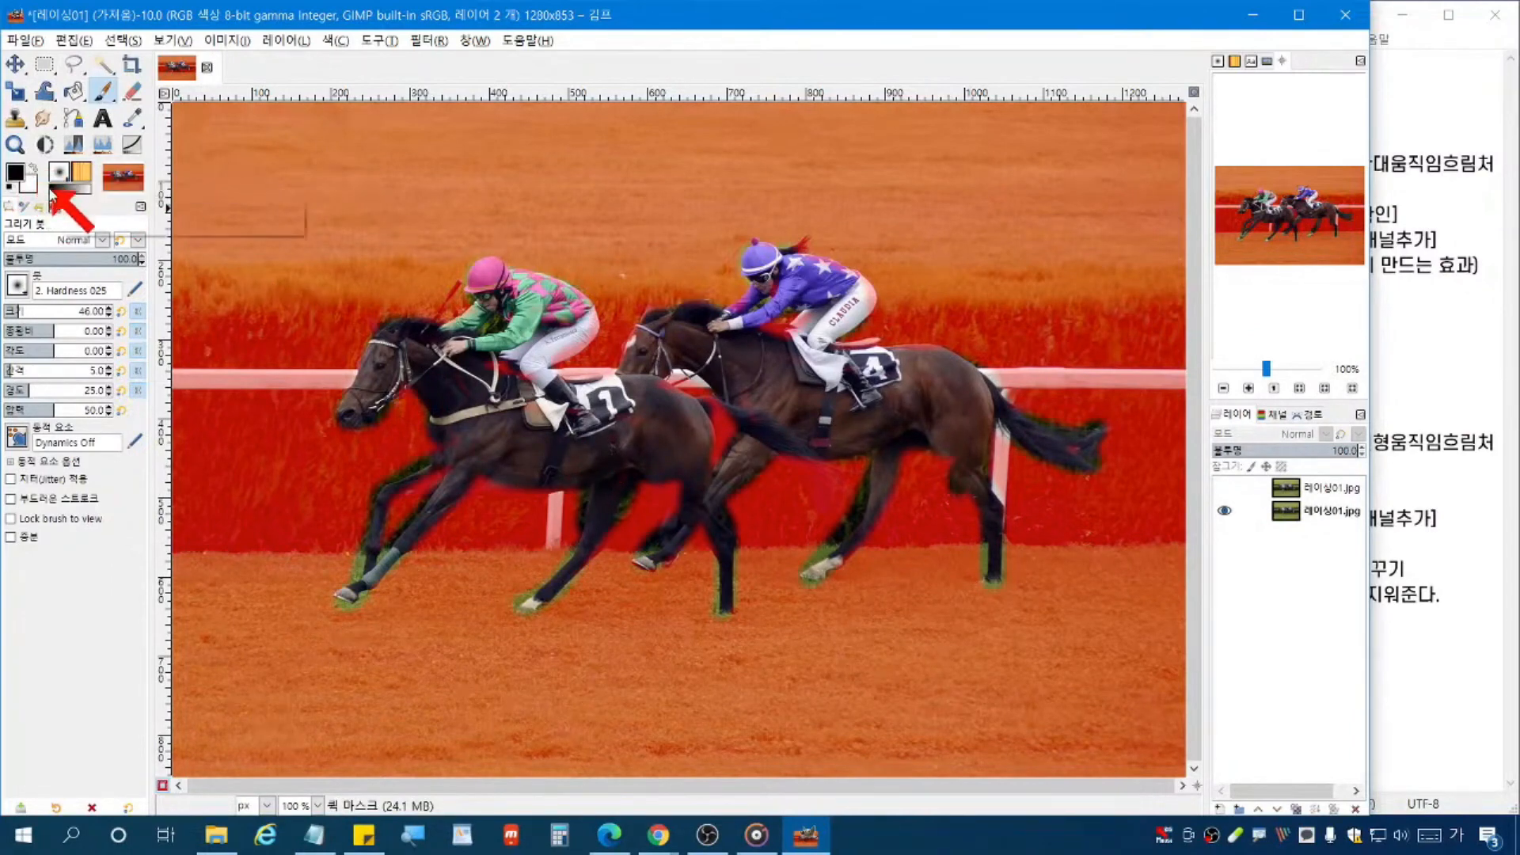
left_click(104, 90)
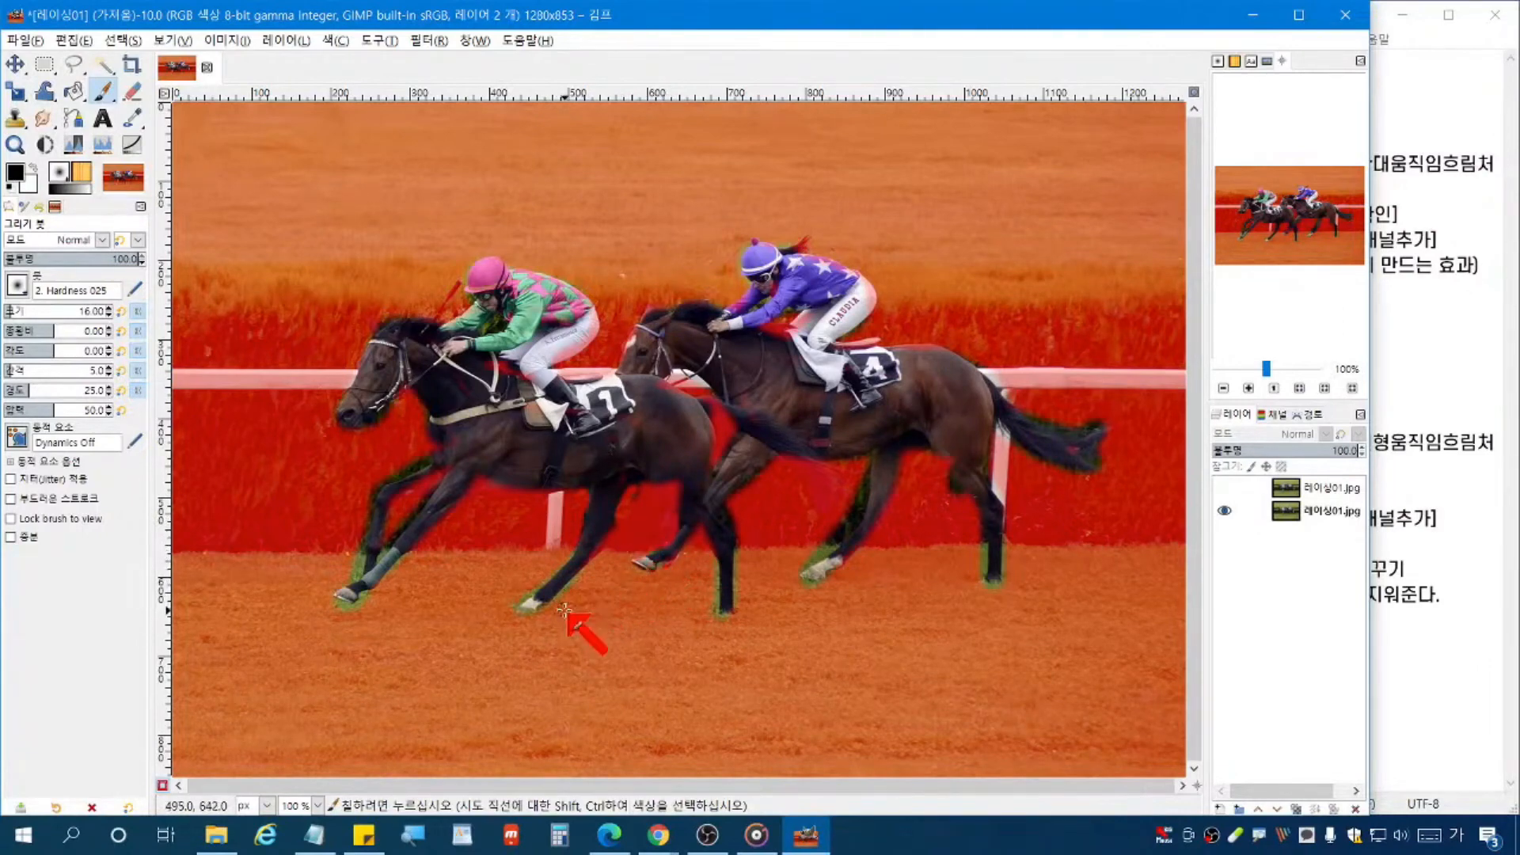
mouse_move(363, 529)
left_mouse_down()
mouse_move(378, 476)
mouse_move(426, 459)
mouse_move(369, 486)
mouse_move(336, 603)
left_mouse_up()
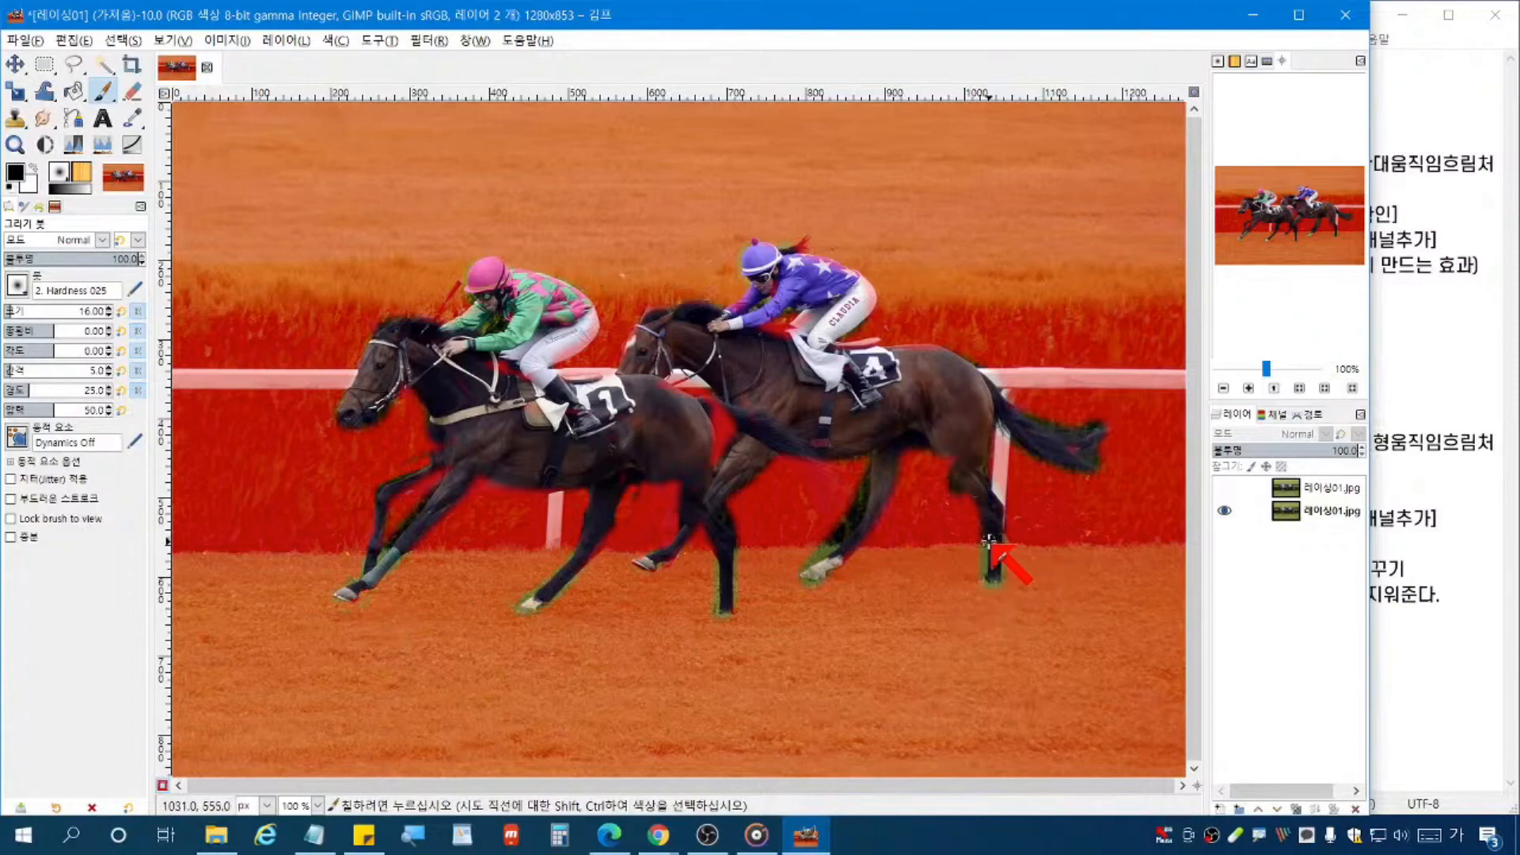
Step: Paint the mask back over the grass around the rear horse's hind legs and hooves with the black brush
scroll(953, 554, "up", 1)
scroll(954, 554, "up", 2)
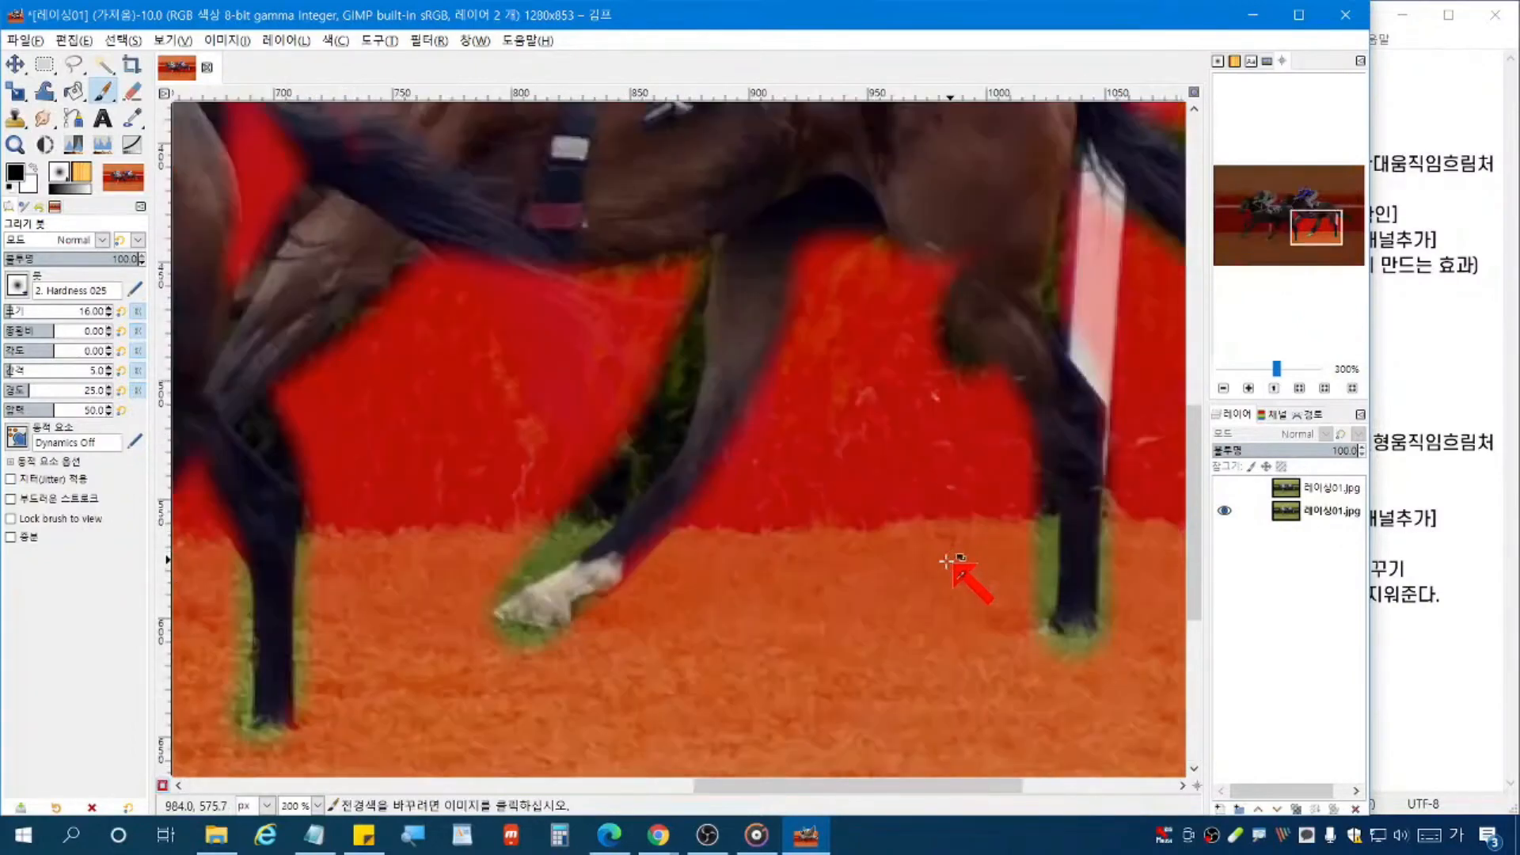
mouse_move(676, 296)
left_mouse_down()
mouse_move(653, 451)
mouse_move(480, 590)
mouse_move(477, 571)
mouse_move(624, 430)
mouse_move(646, 375)
mouse_move(644, 430)
mouse_move(517, 537)
mouse_move(600, 463)
mouse_move(691, 261)
mouse_move(641, 286)
mouse_move(555, 547)
mouse_move(492, 631)
mouse_move(551, 647)
mouse_move(517, 648)
mouse_move(1008, 685)
mouse_move(1062, 646)
mouse_move(1039, 631)
mouse_move(1042, 491)
mouse_move(934, 342)
mouse_move(1087, 347)
mouse_move(1063, 292)
mouse_move(1135, 422)
mouse_move(1103, 634)
left_mouse_up()
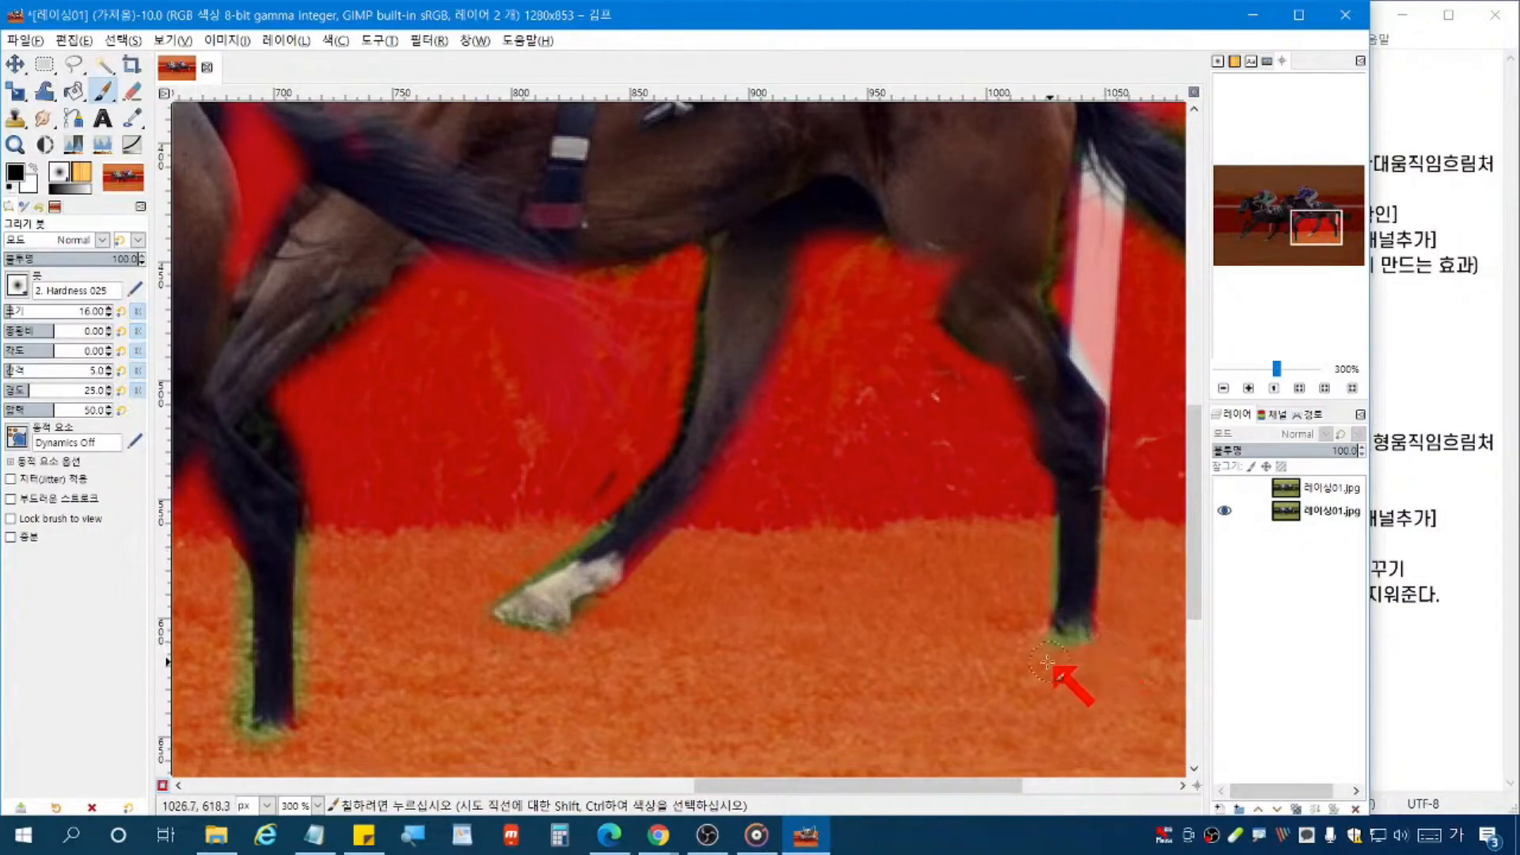
scroll(981, 570, "down", 5)
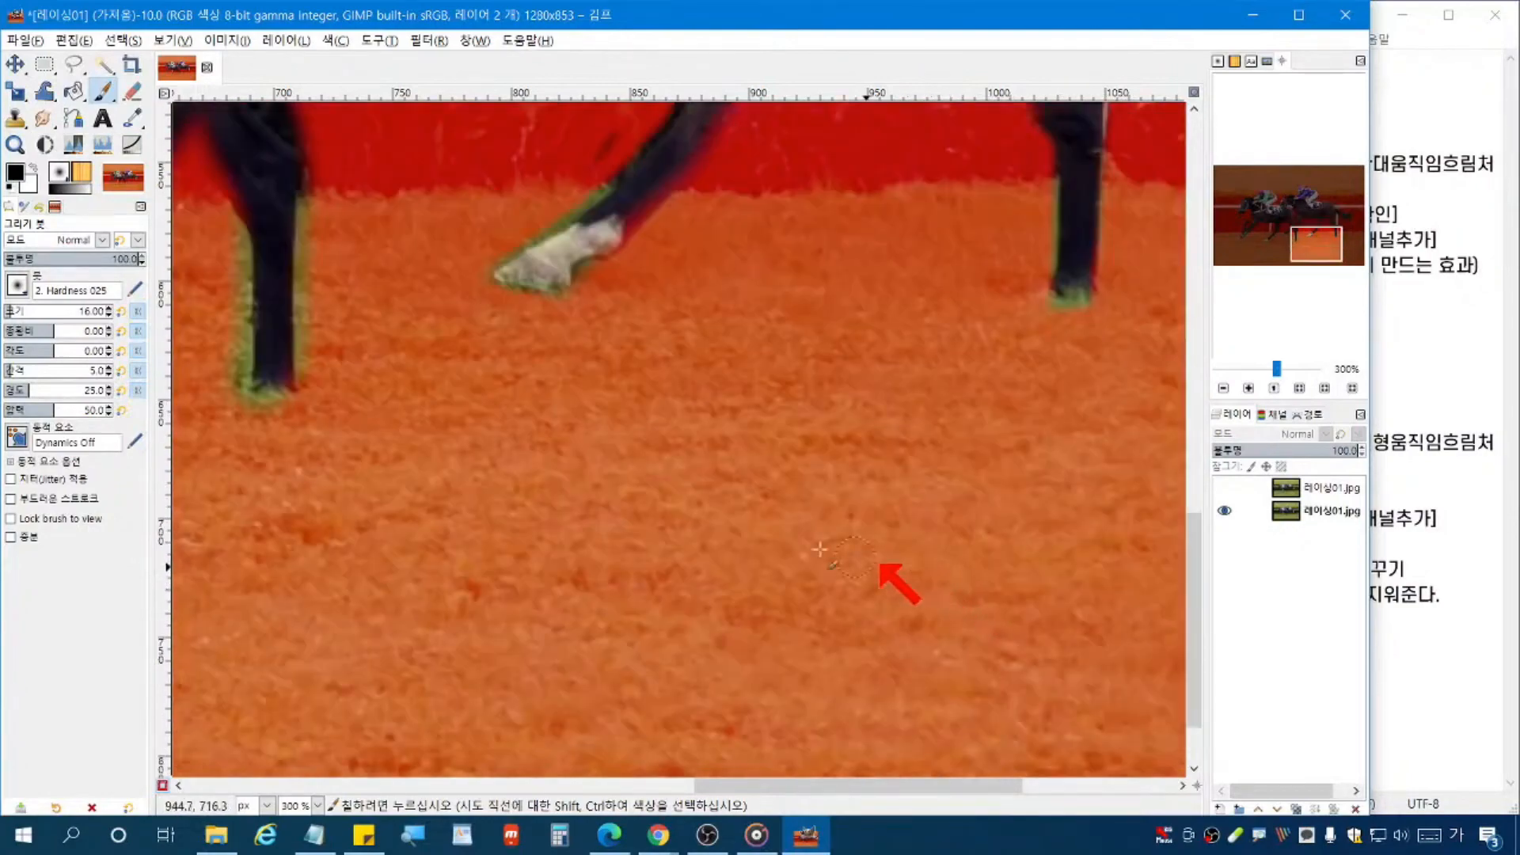
scroll(889, 583, "down", 3, "ctrl")
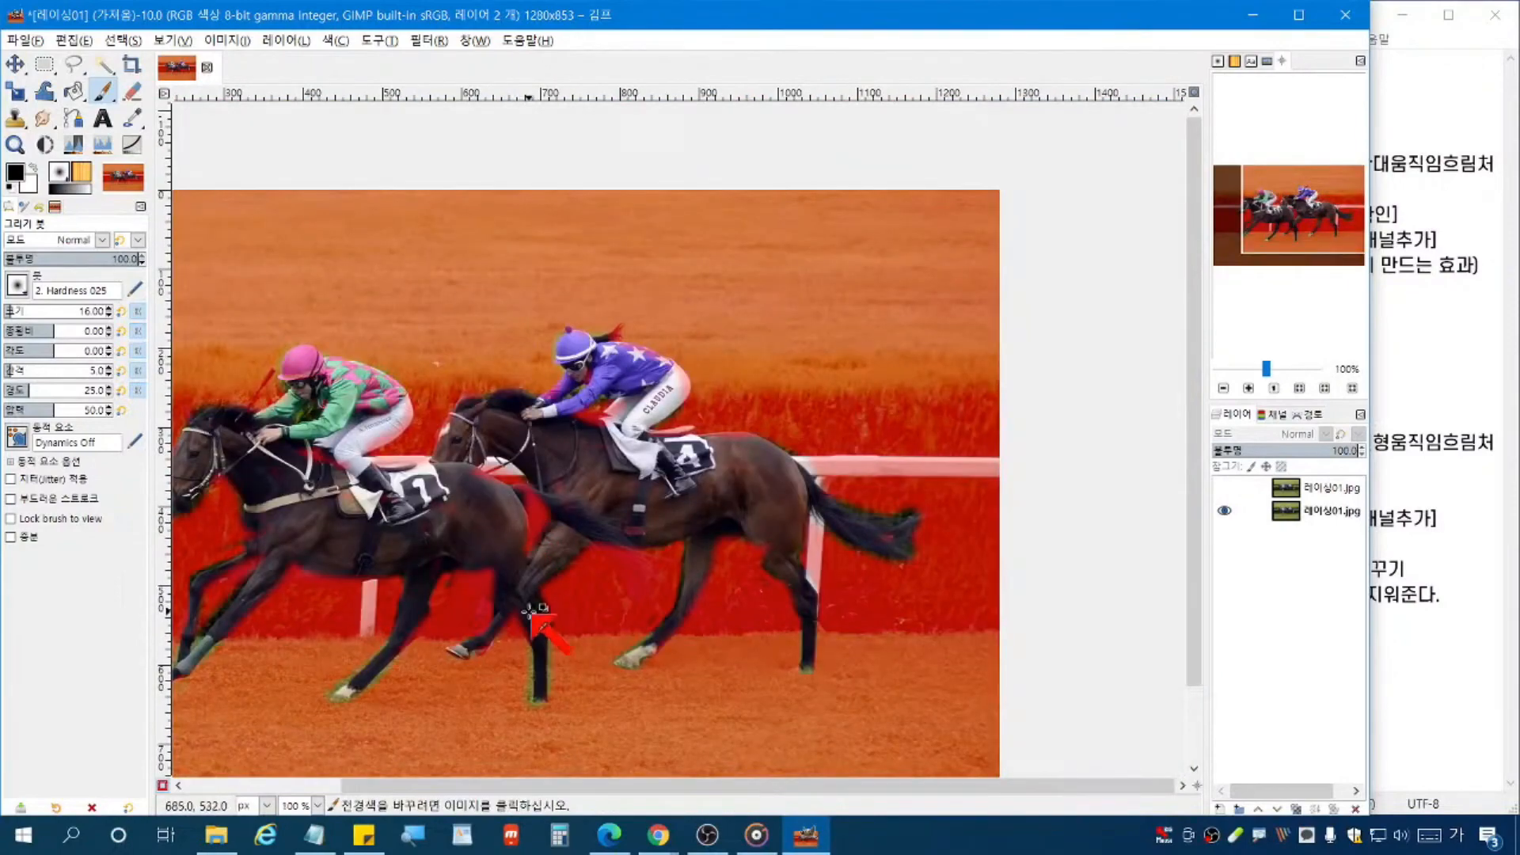
Step: Restore the mask around the front horse's hind legs, and swap the foreground colour back to white
scroll(543, 629, "up", 2, "ctrl")
scroll(657, 523, "down", 3)
scroll(702, 401, "up", 6)
scroll(662, 560, "left", 2)
scroll(661, 560, "down", 6)
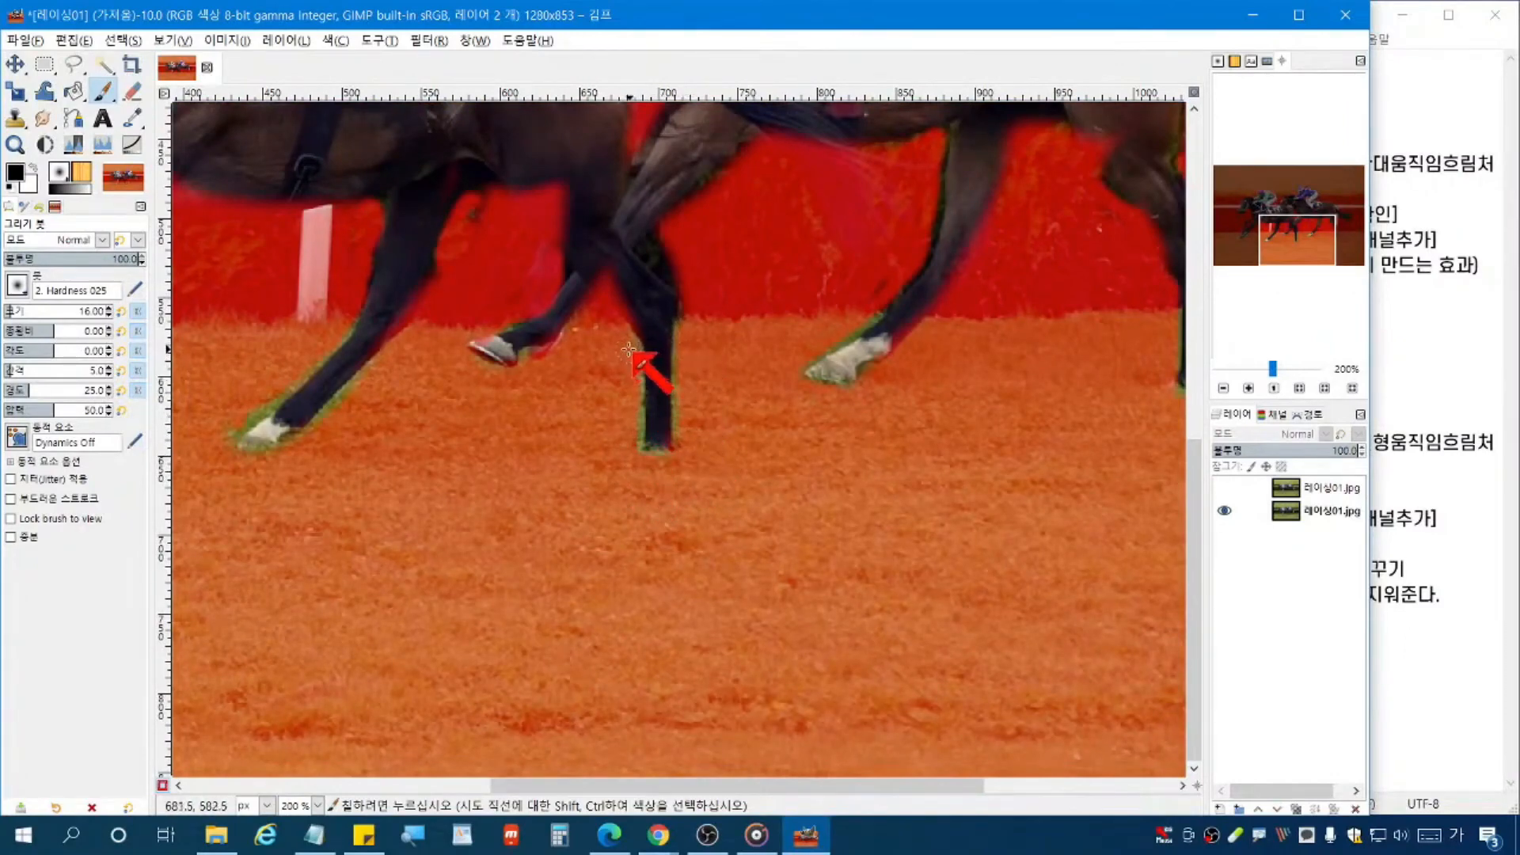
scroll(558, 402, "down", 1)
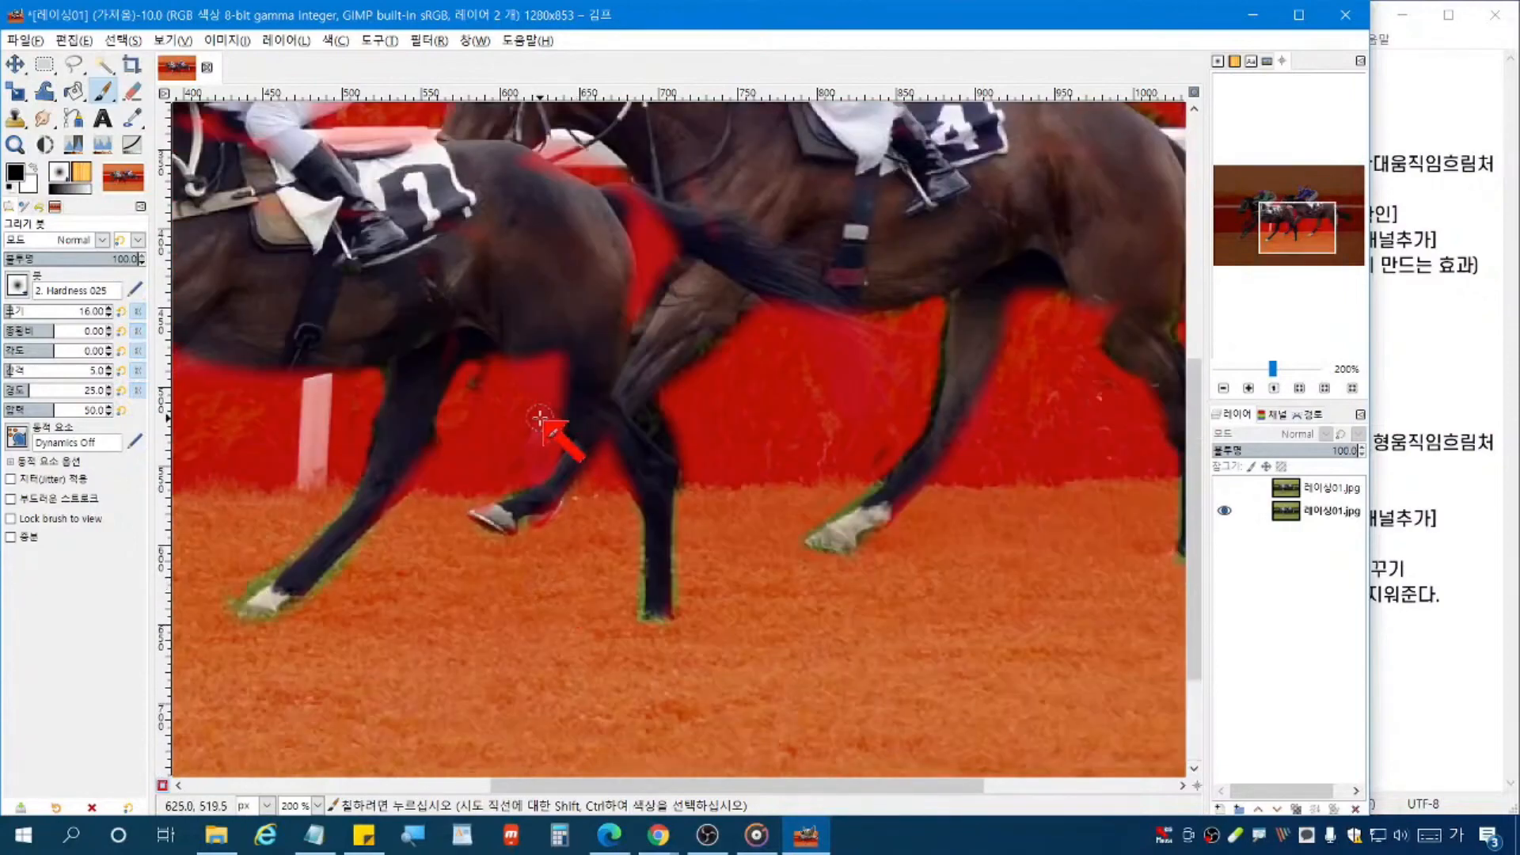
scroll(540, 417, "down", 1)
scroll(543, 411, "down", 1)
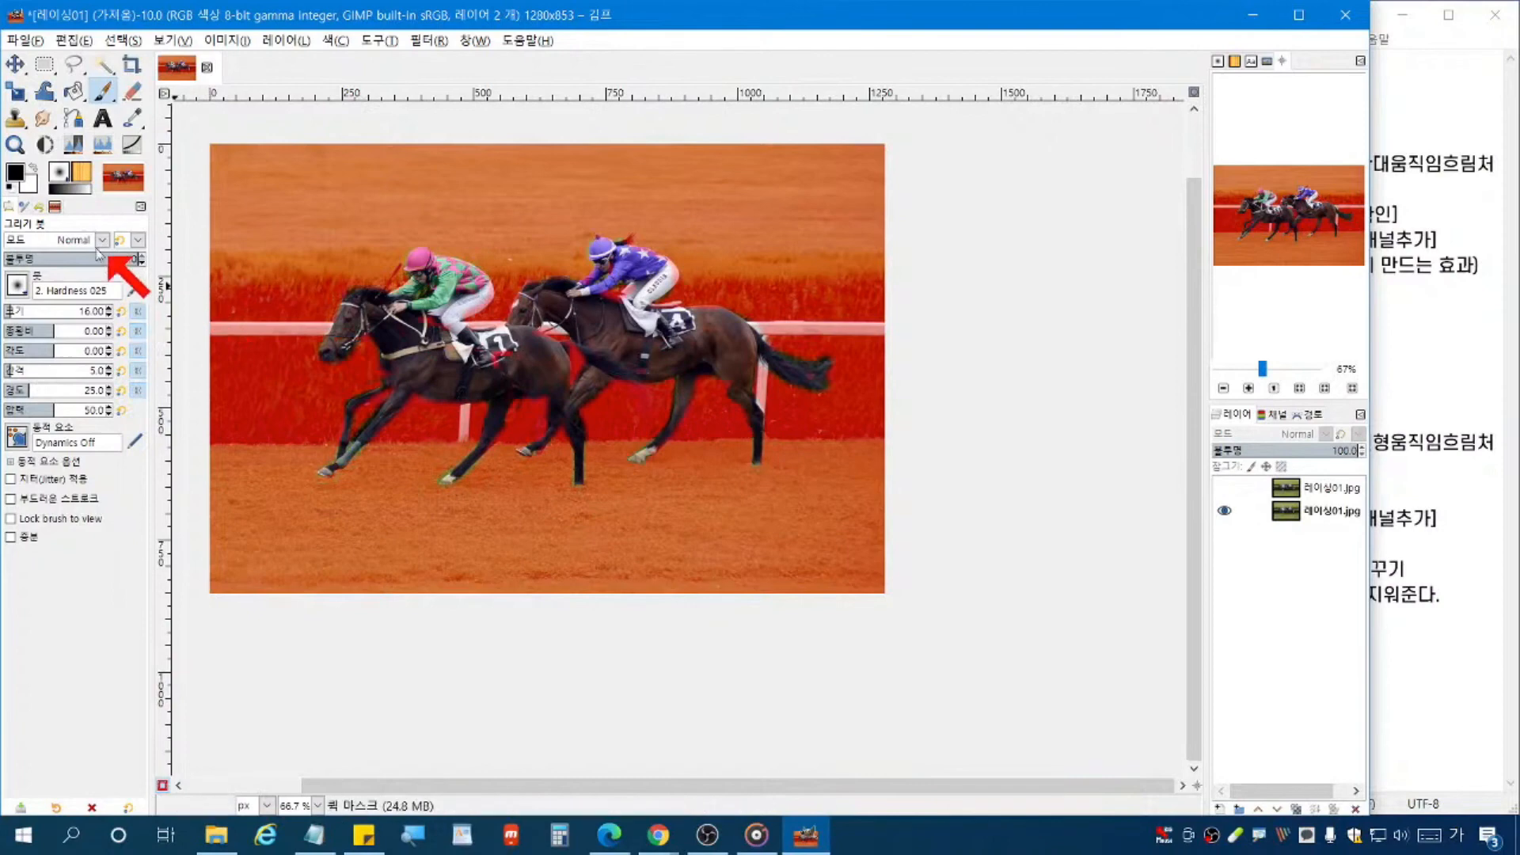
left_click(34, 170)
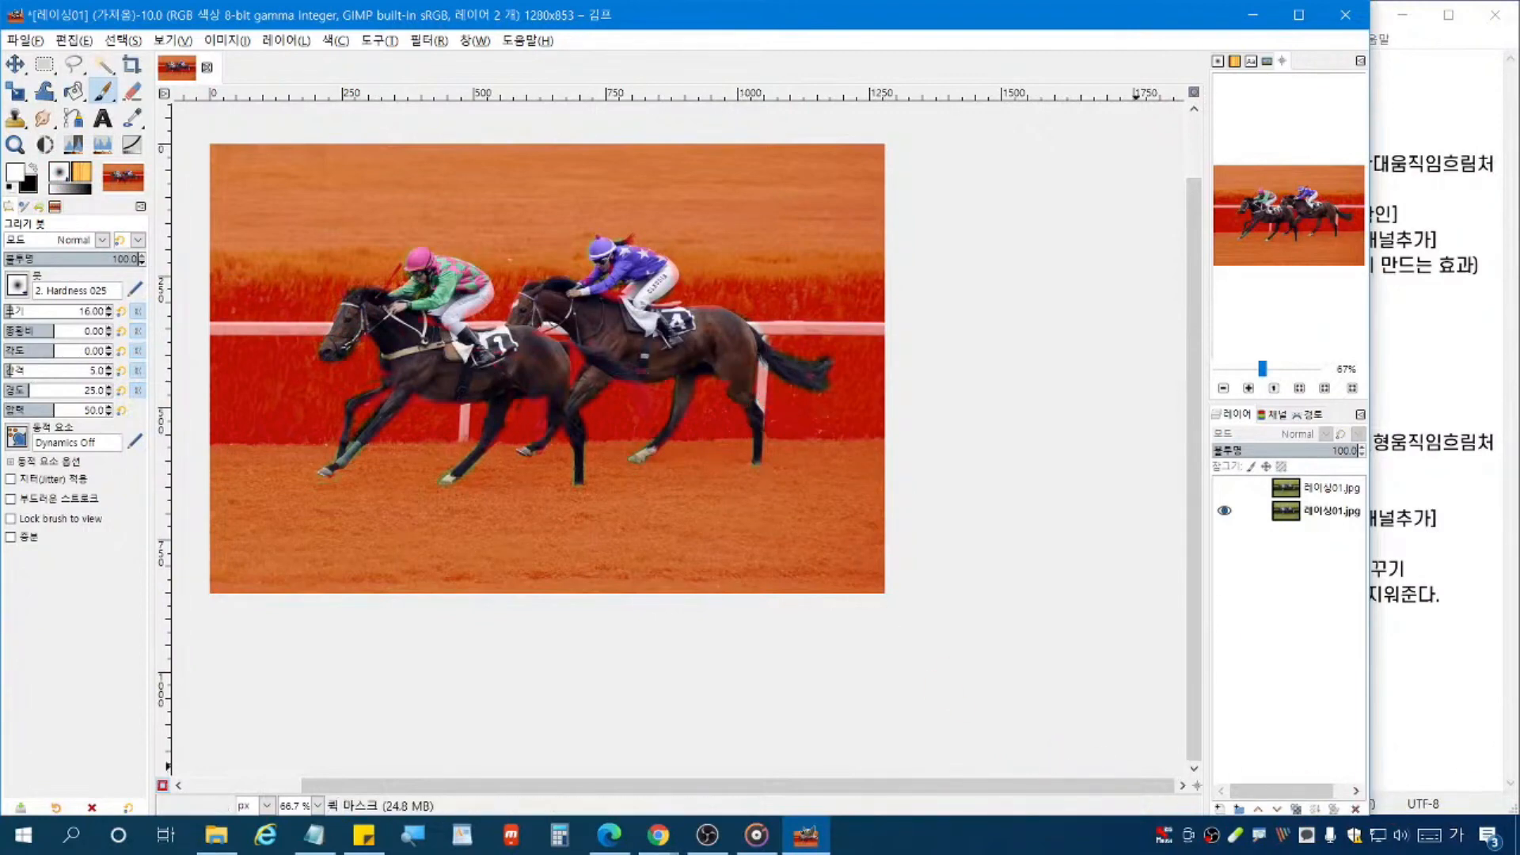
Step: Switch to Notepad and add the line "-[선택]탭-[퀵마스크전환]" at the end by copying it from the earlier line
left_click(1496, 693)
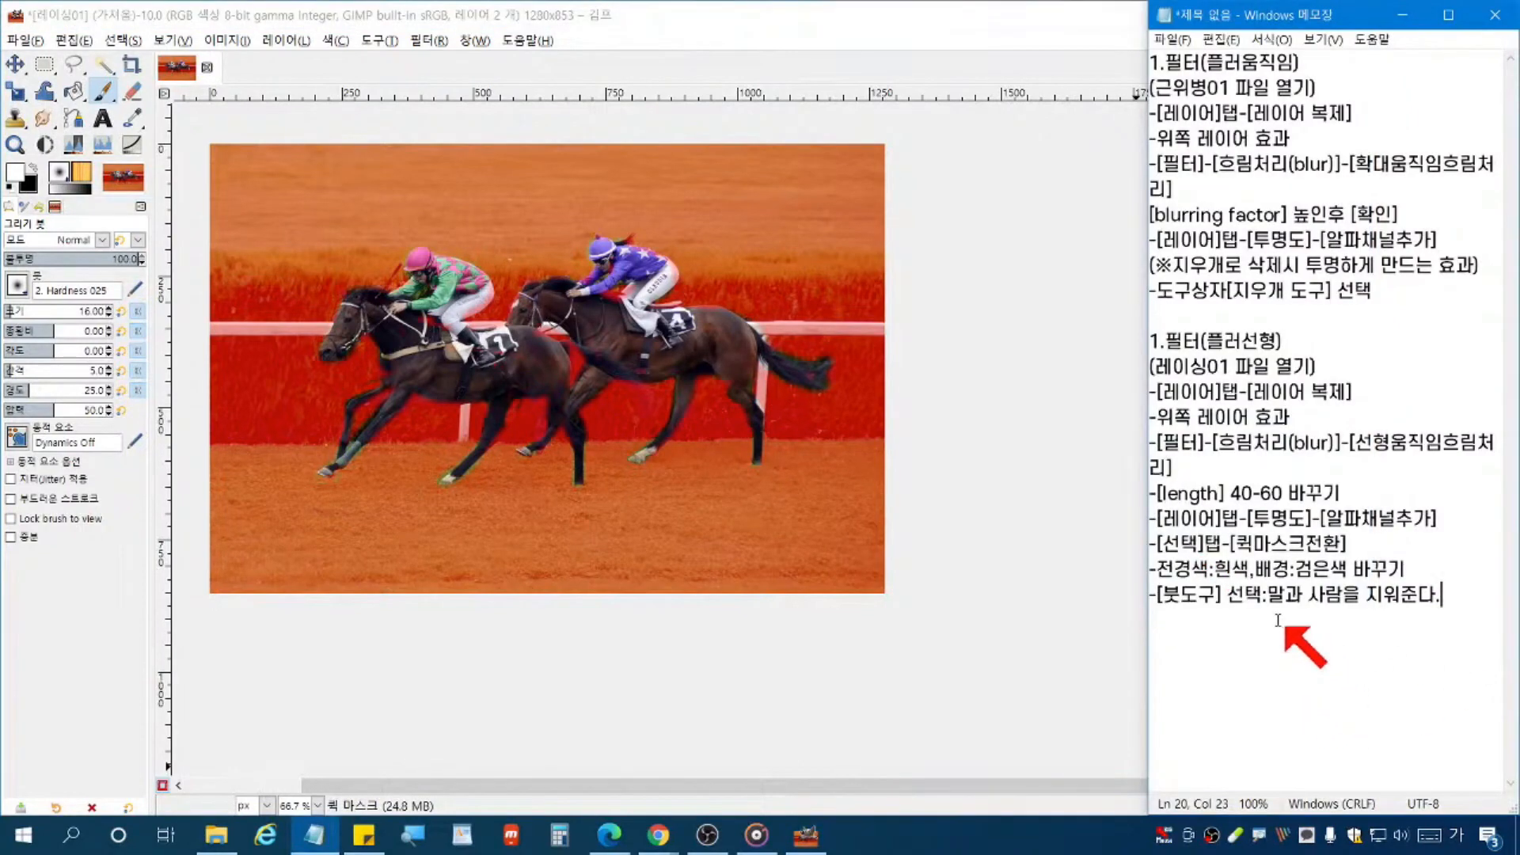
key("Return")
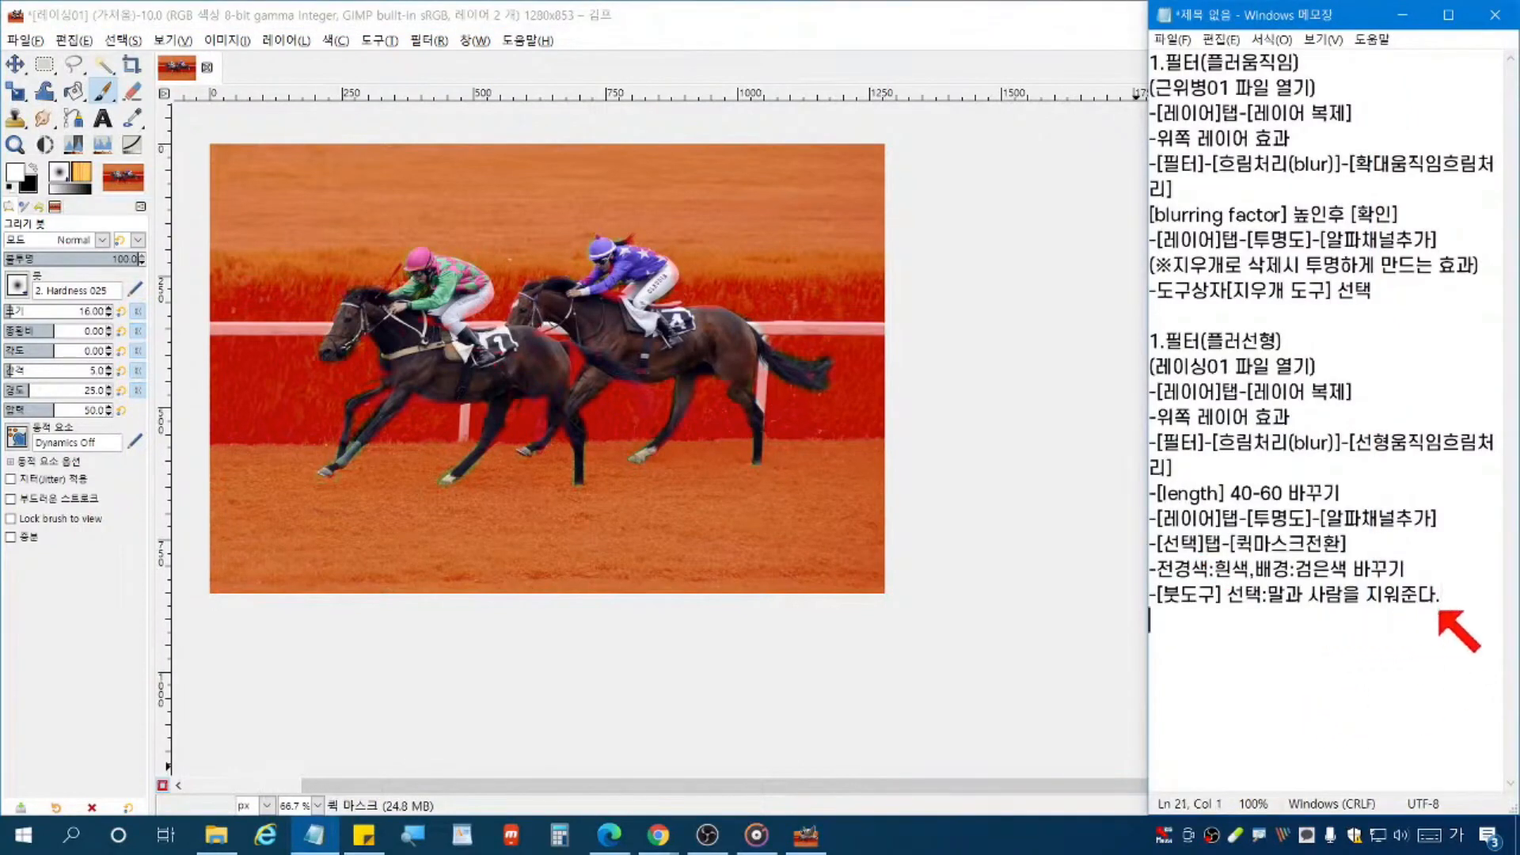
type("-")
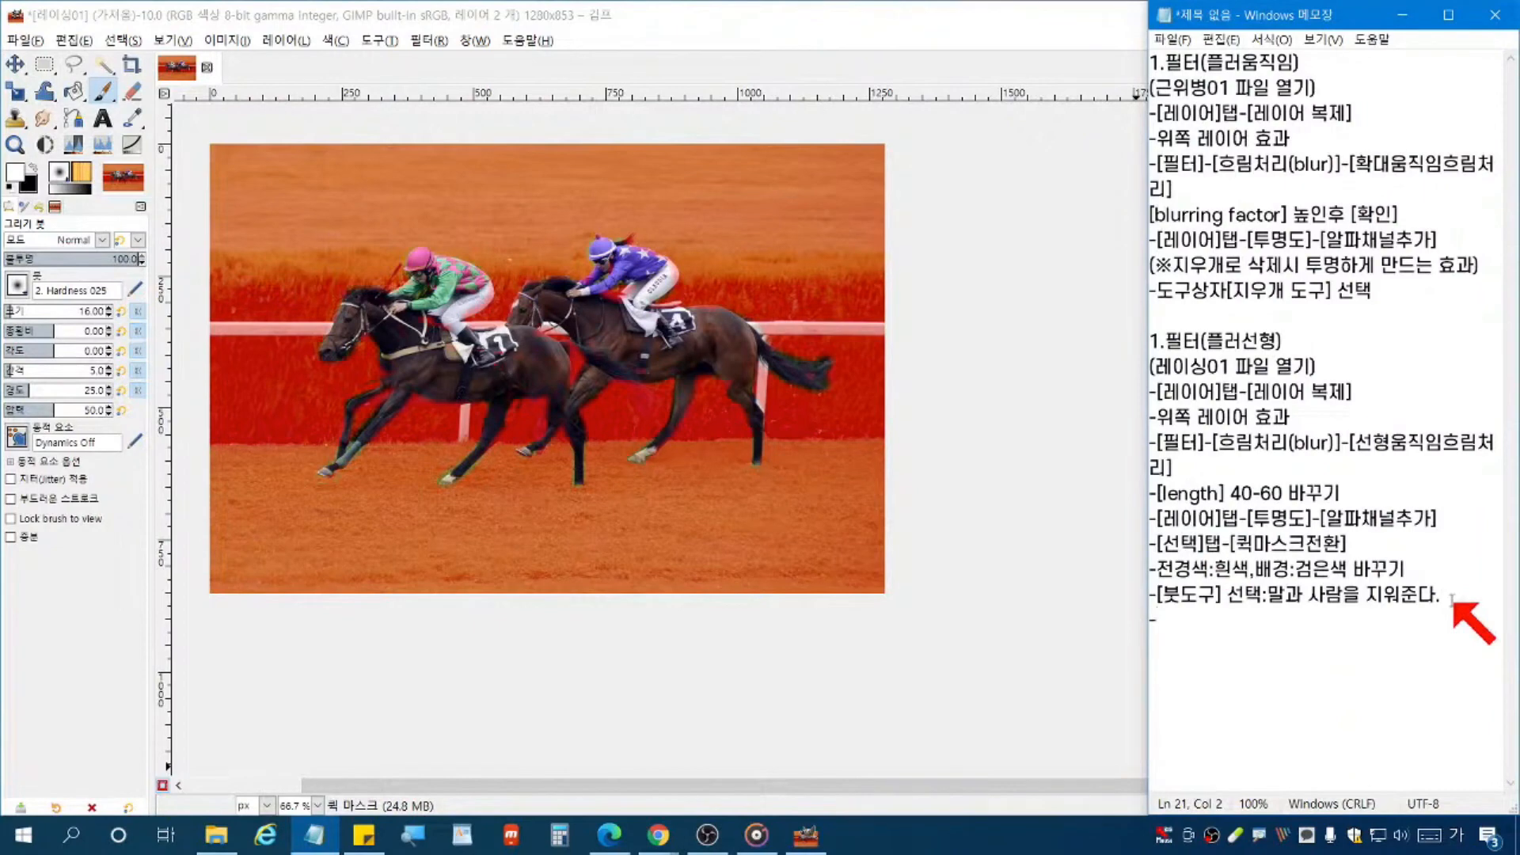
left_click_drag(1348, 543, 1144, 540)
key("ctrl+c")
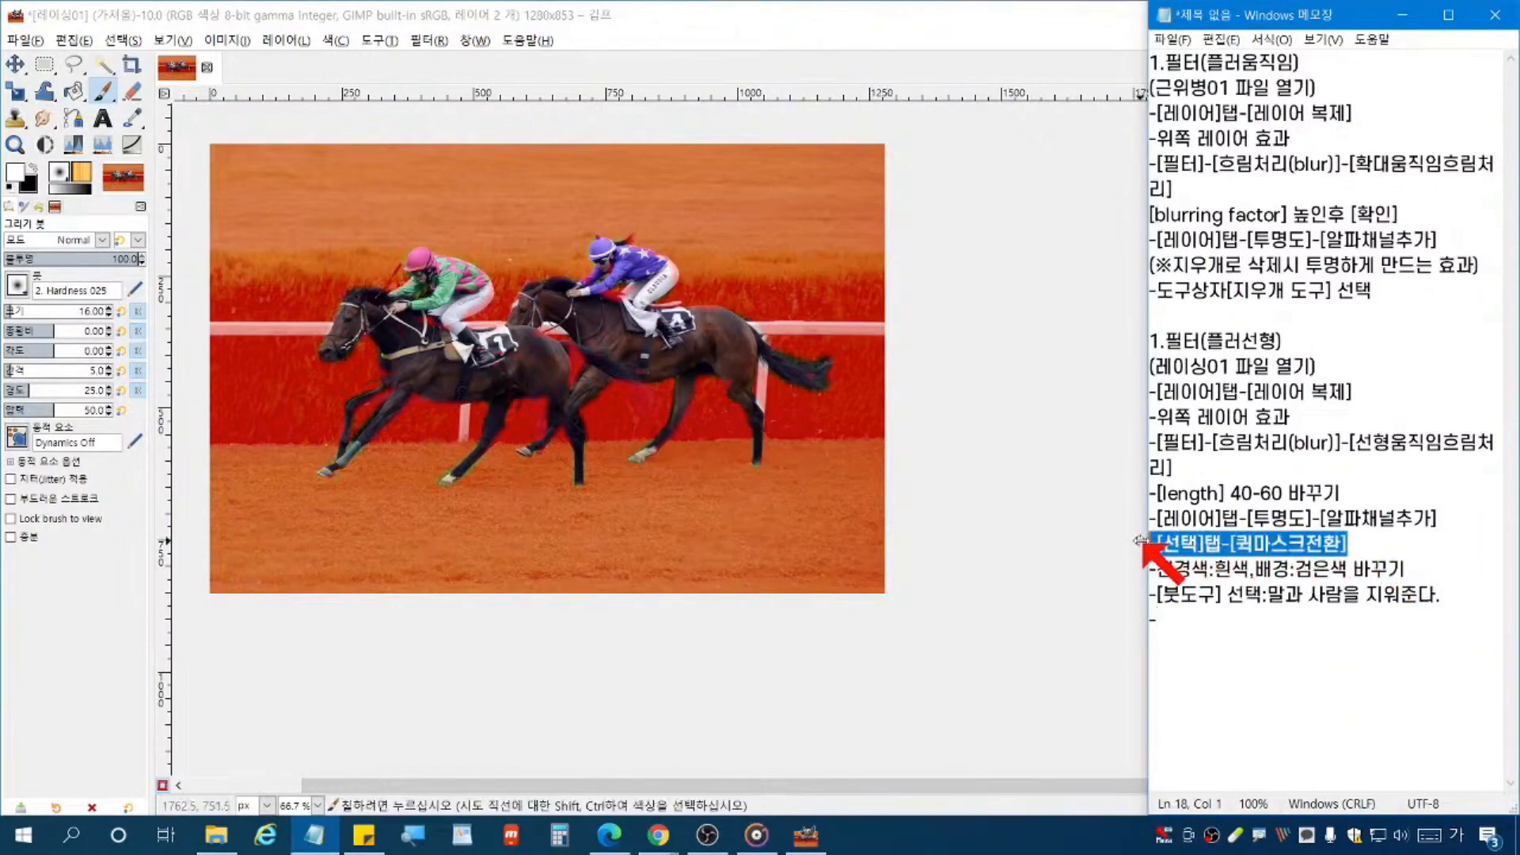
left_click_drag(1214, 645, 1099, 641)
key("ctrl+v")
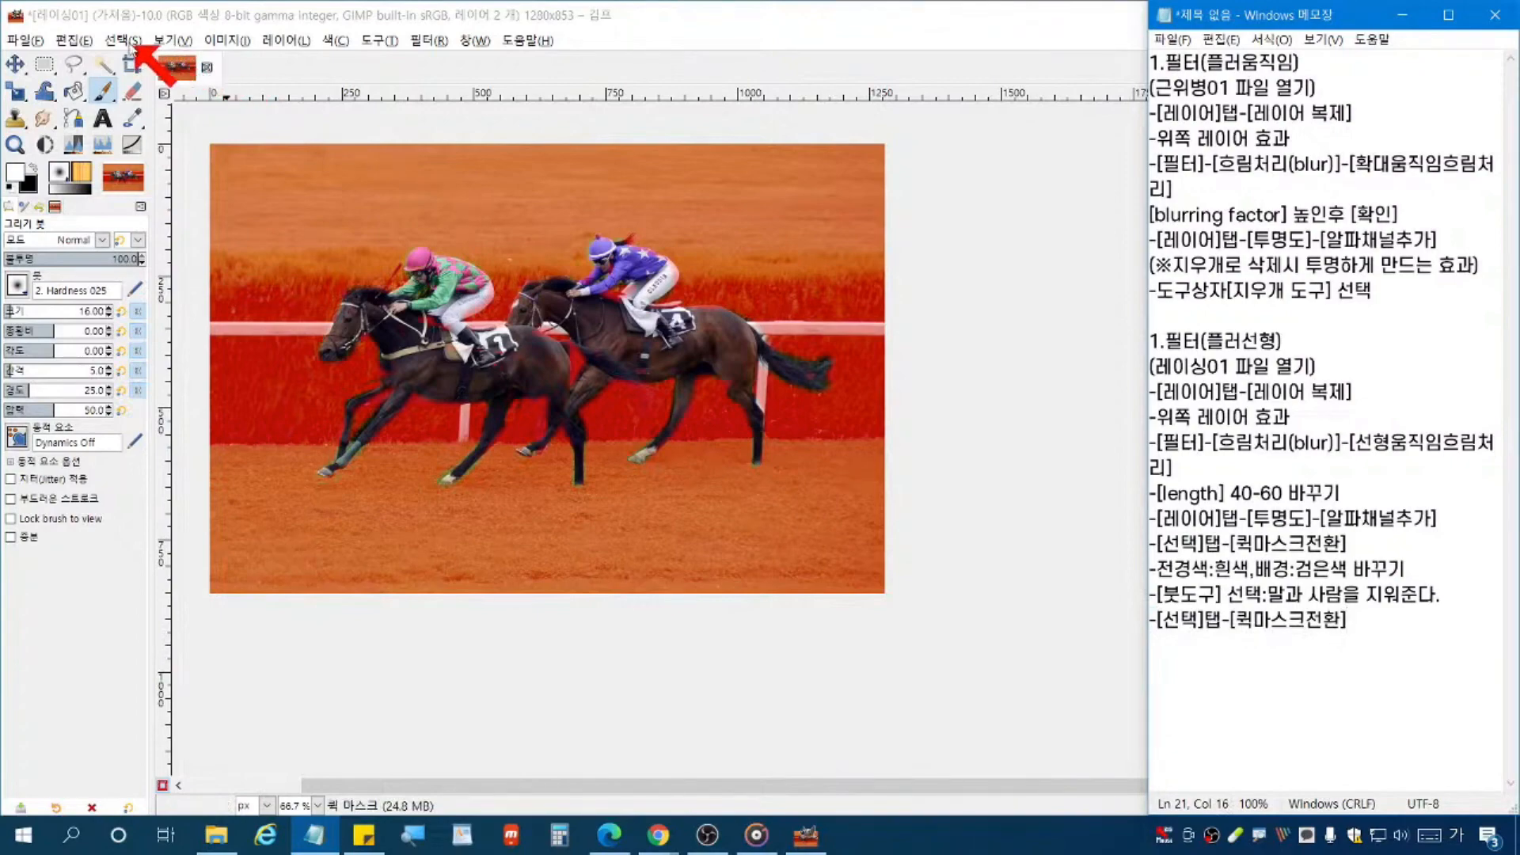
Step: Switch to GIMP and turn off the quick mask to convert it into a selection of the horses and riders
left_click(124, 43)
left_click(125, 41)
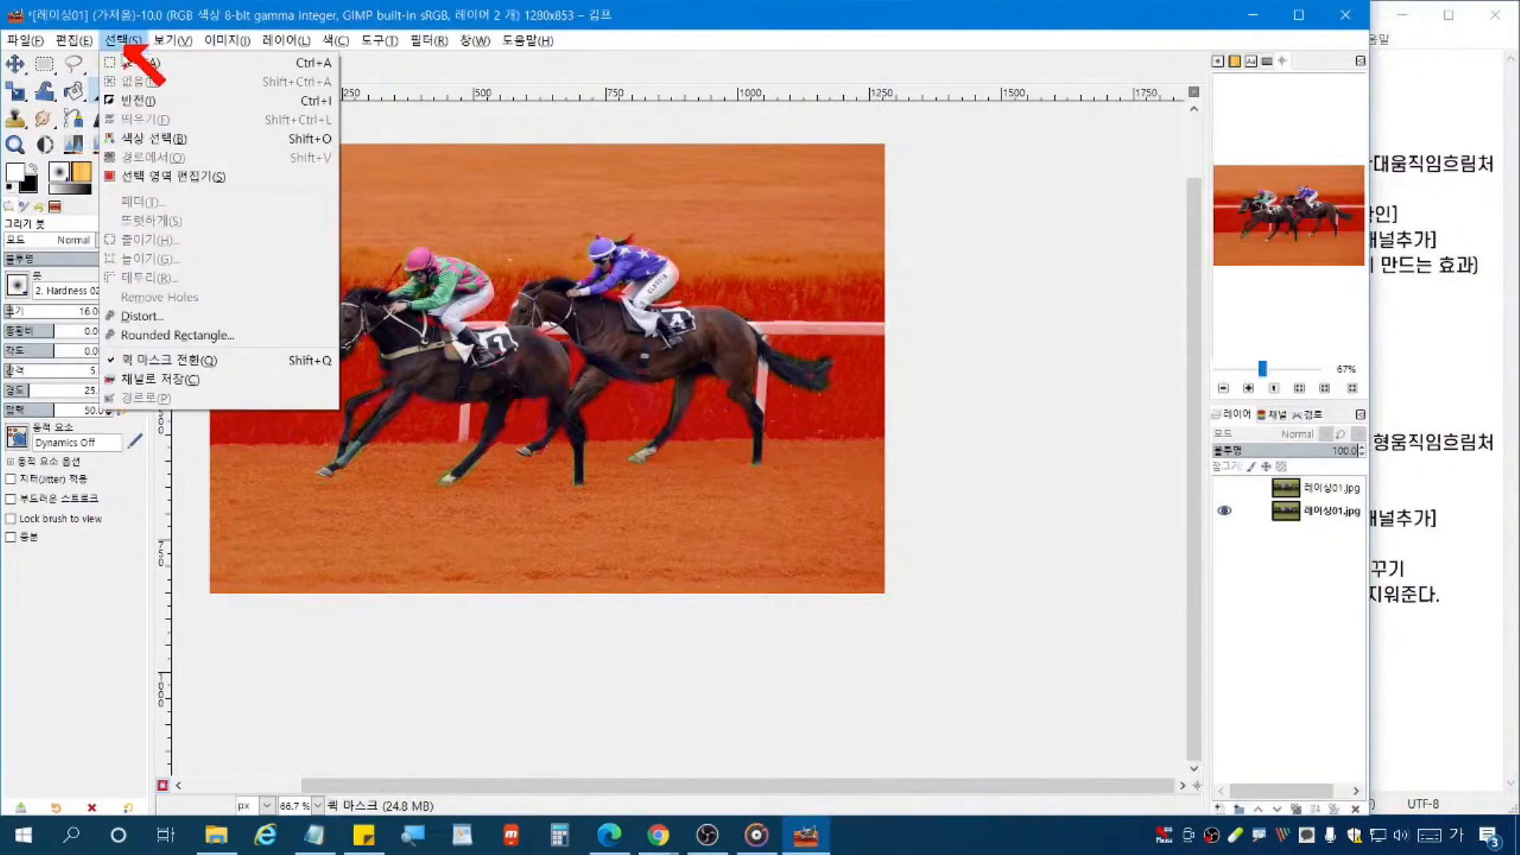
left_click(198, 361)
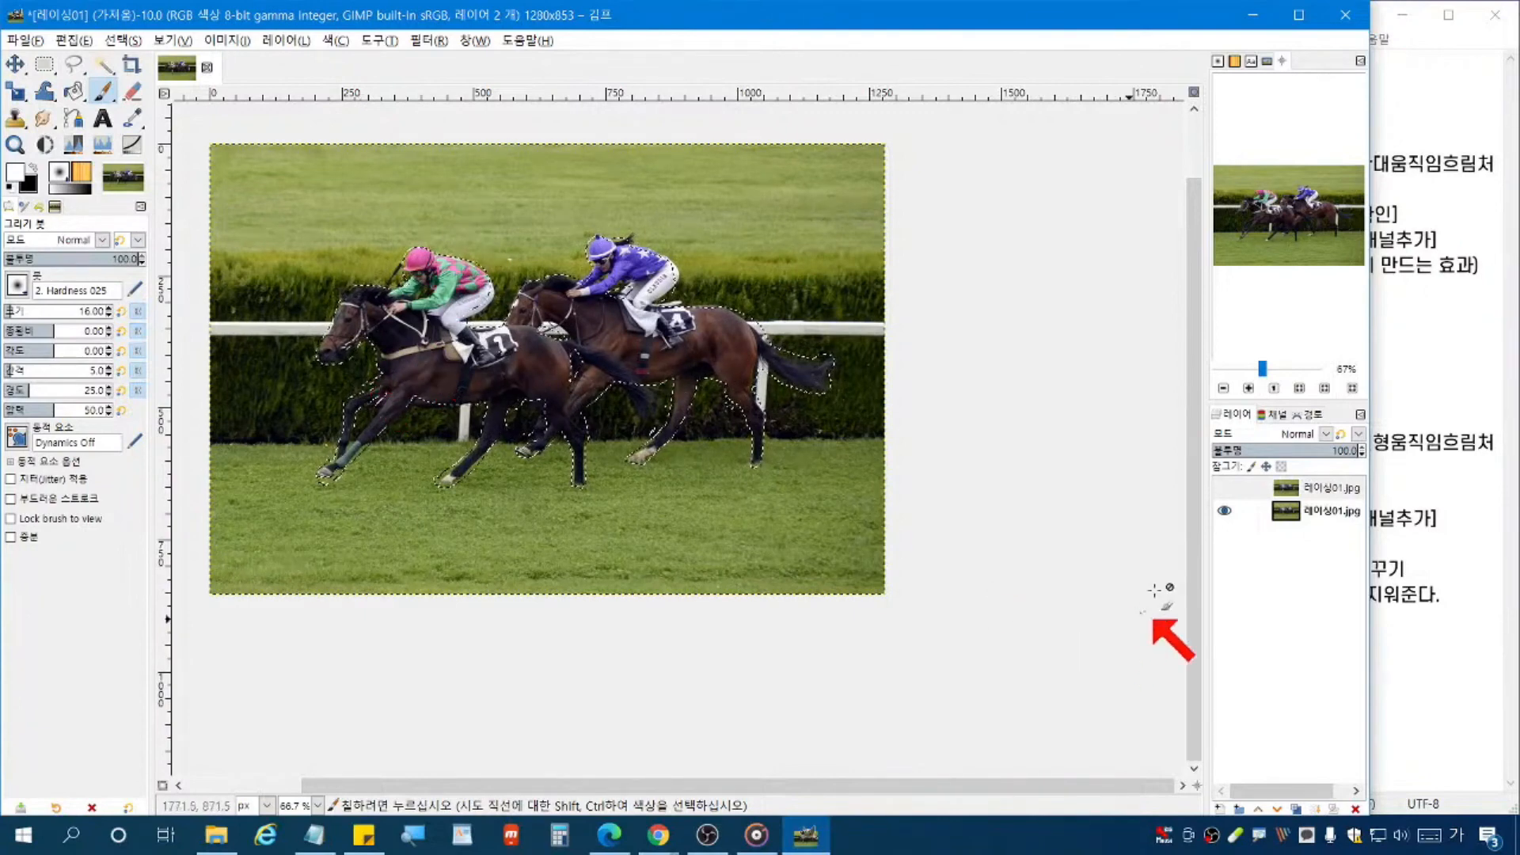
Step: Make the blurred top layer visible and delete the selected horses and riders from it
left_click(1224, 488)
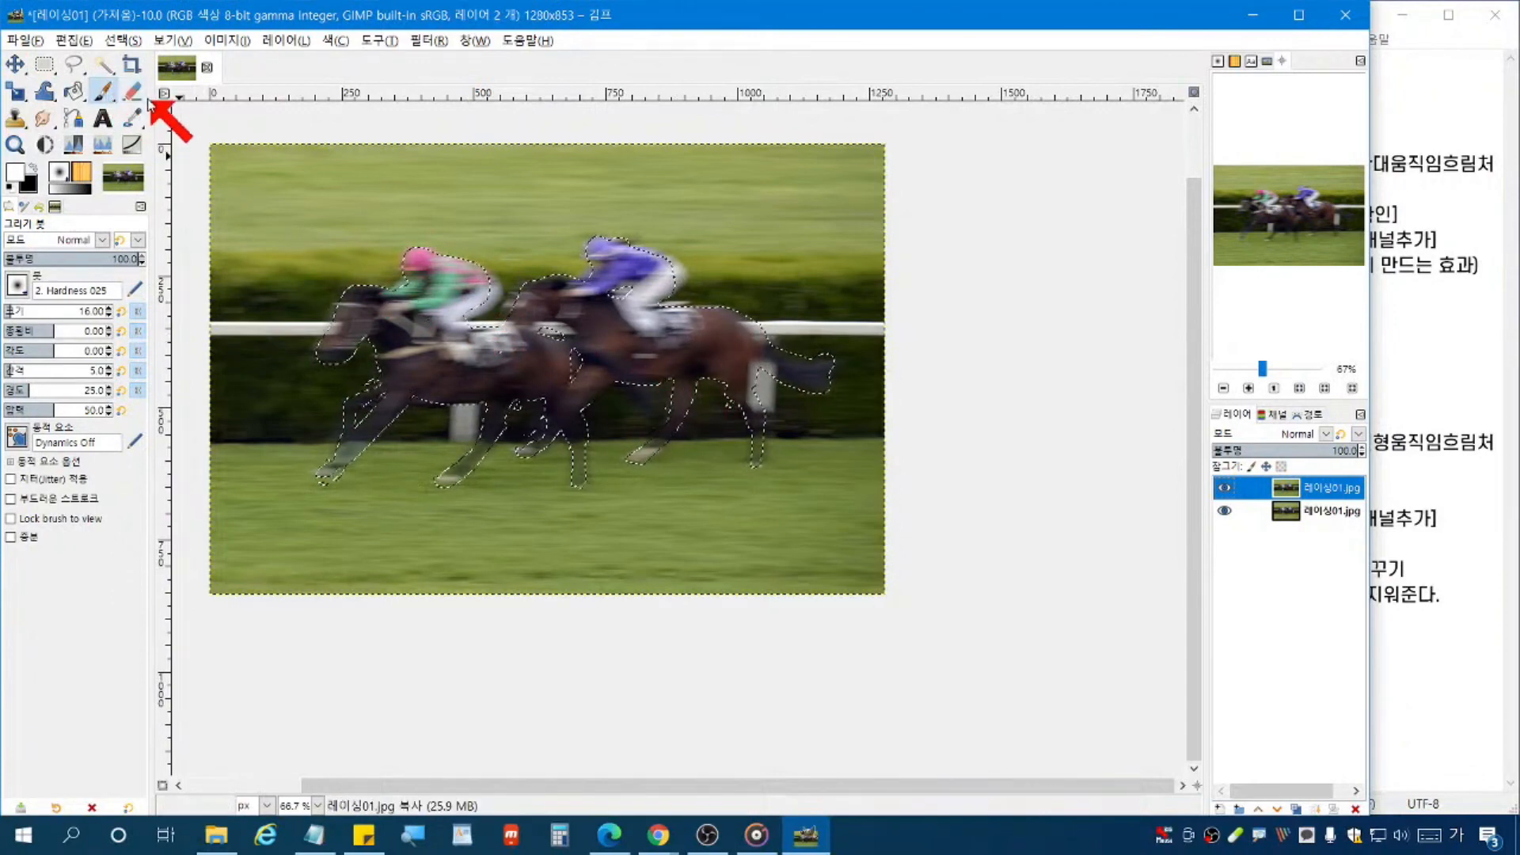
key("Delete")
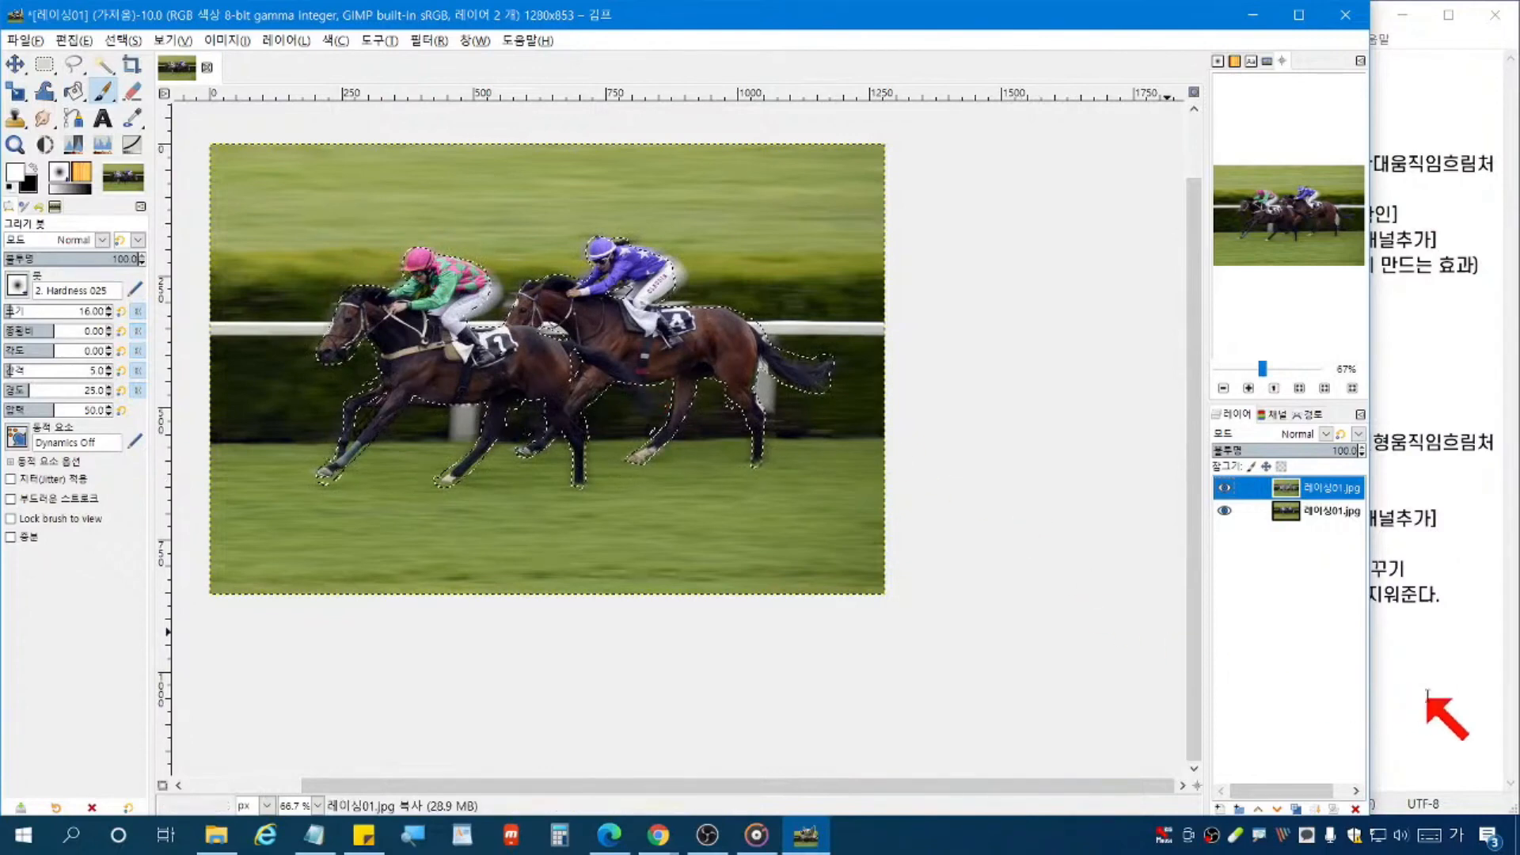
Step: Switch to Notepad and add the line "-키보드의 [Delete] 삭제" at the end of the notes
left_click(1424, 606)
key("Return")
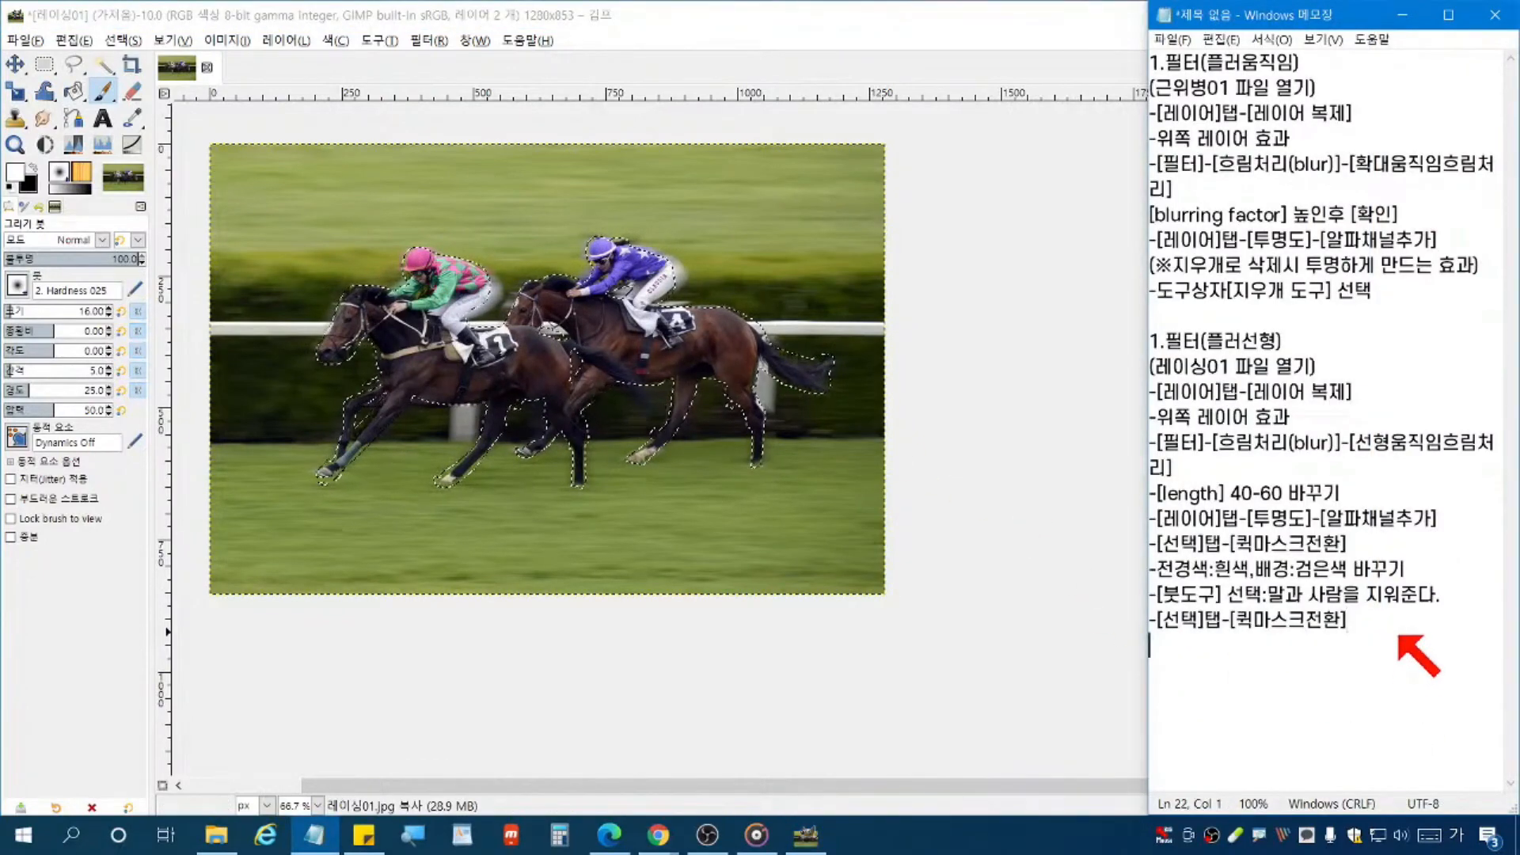
type("-키보드의 ")
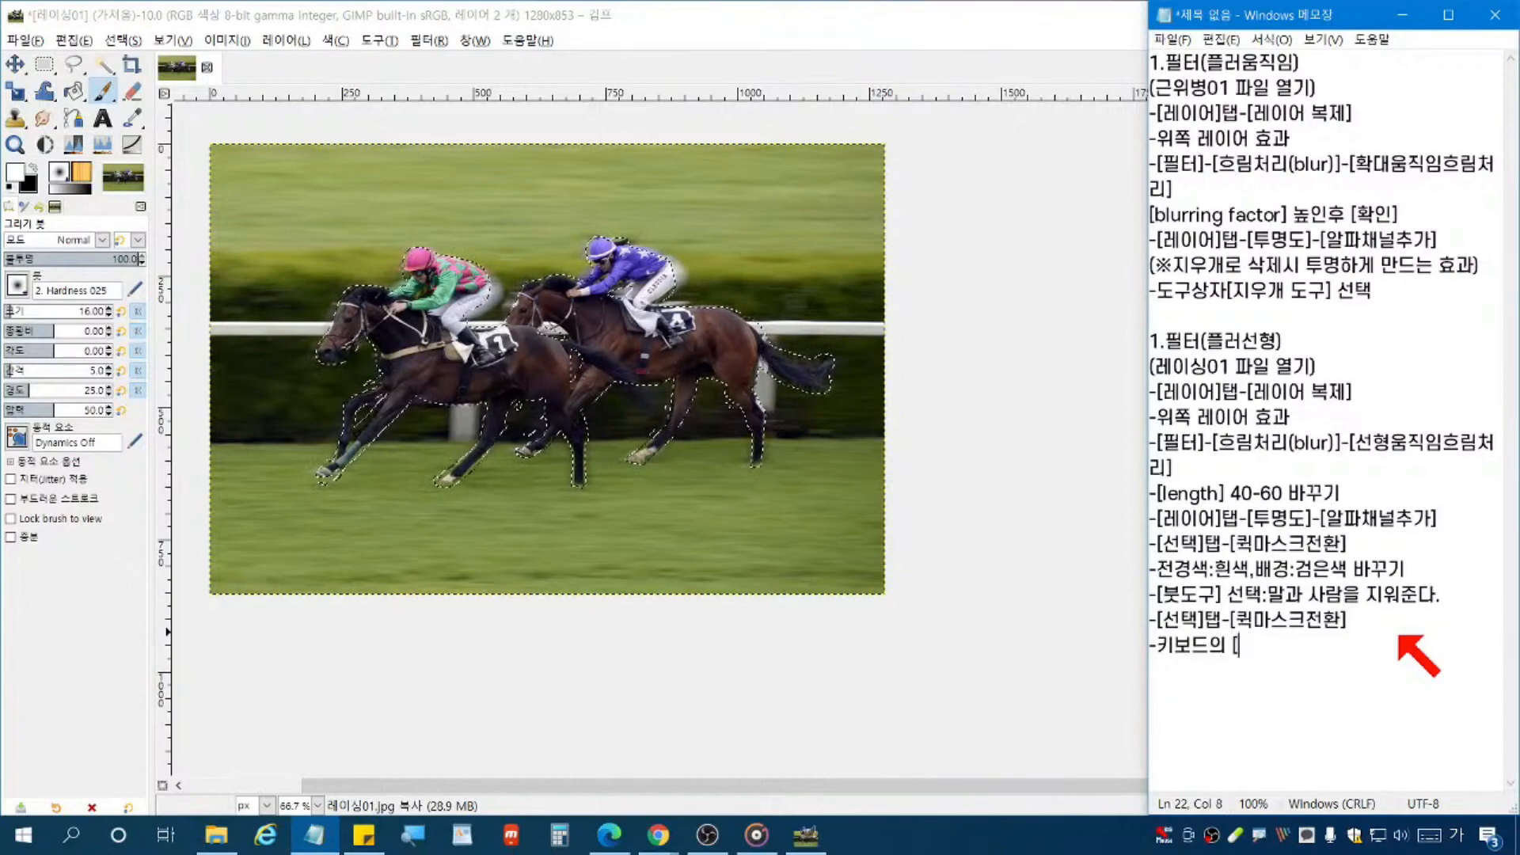
type("[Delete")
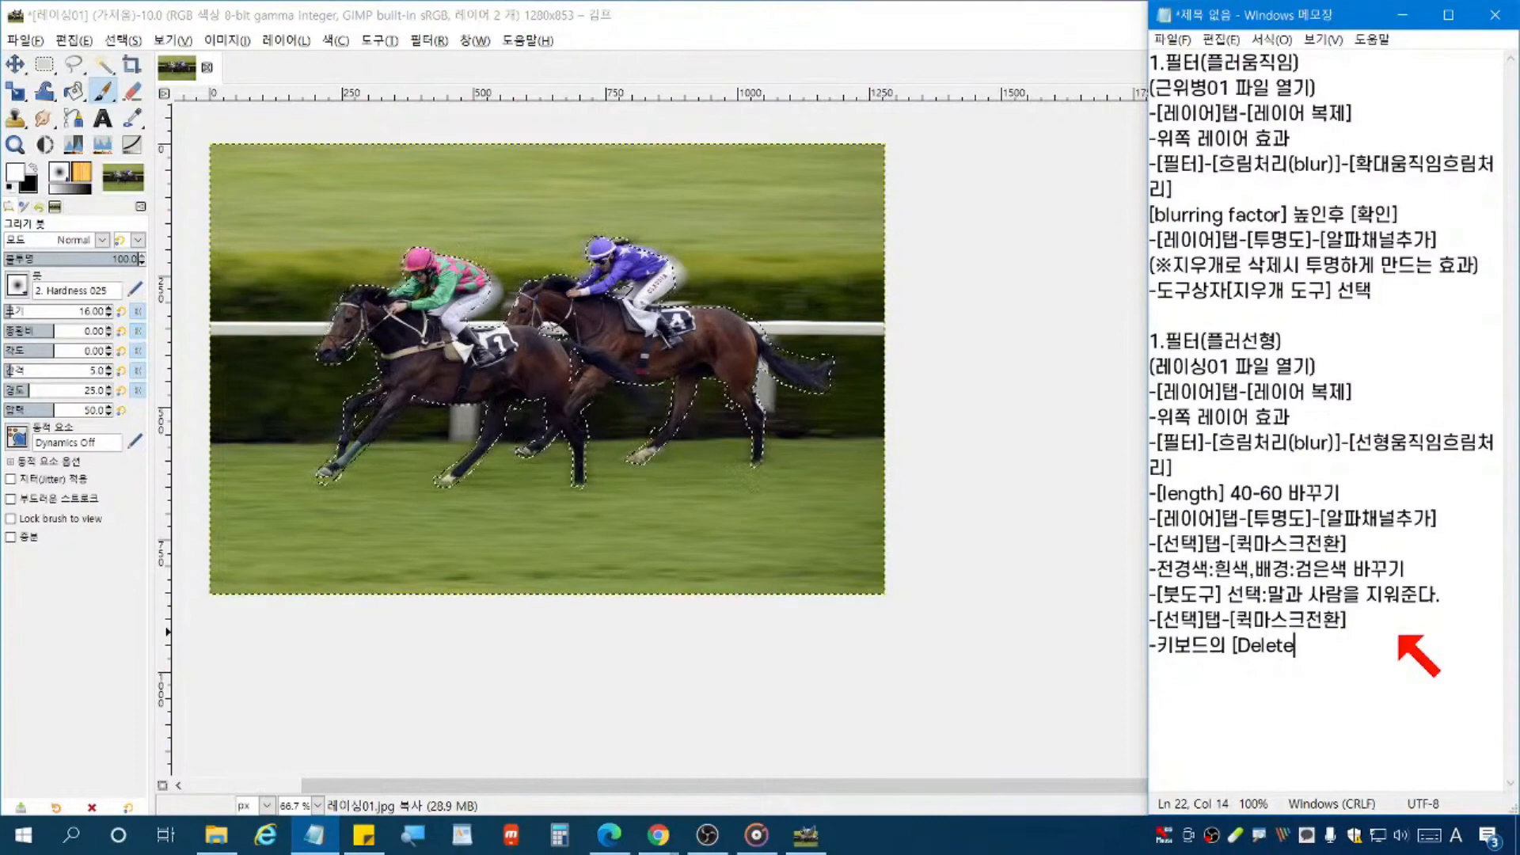
type("] 삭ㅈ")
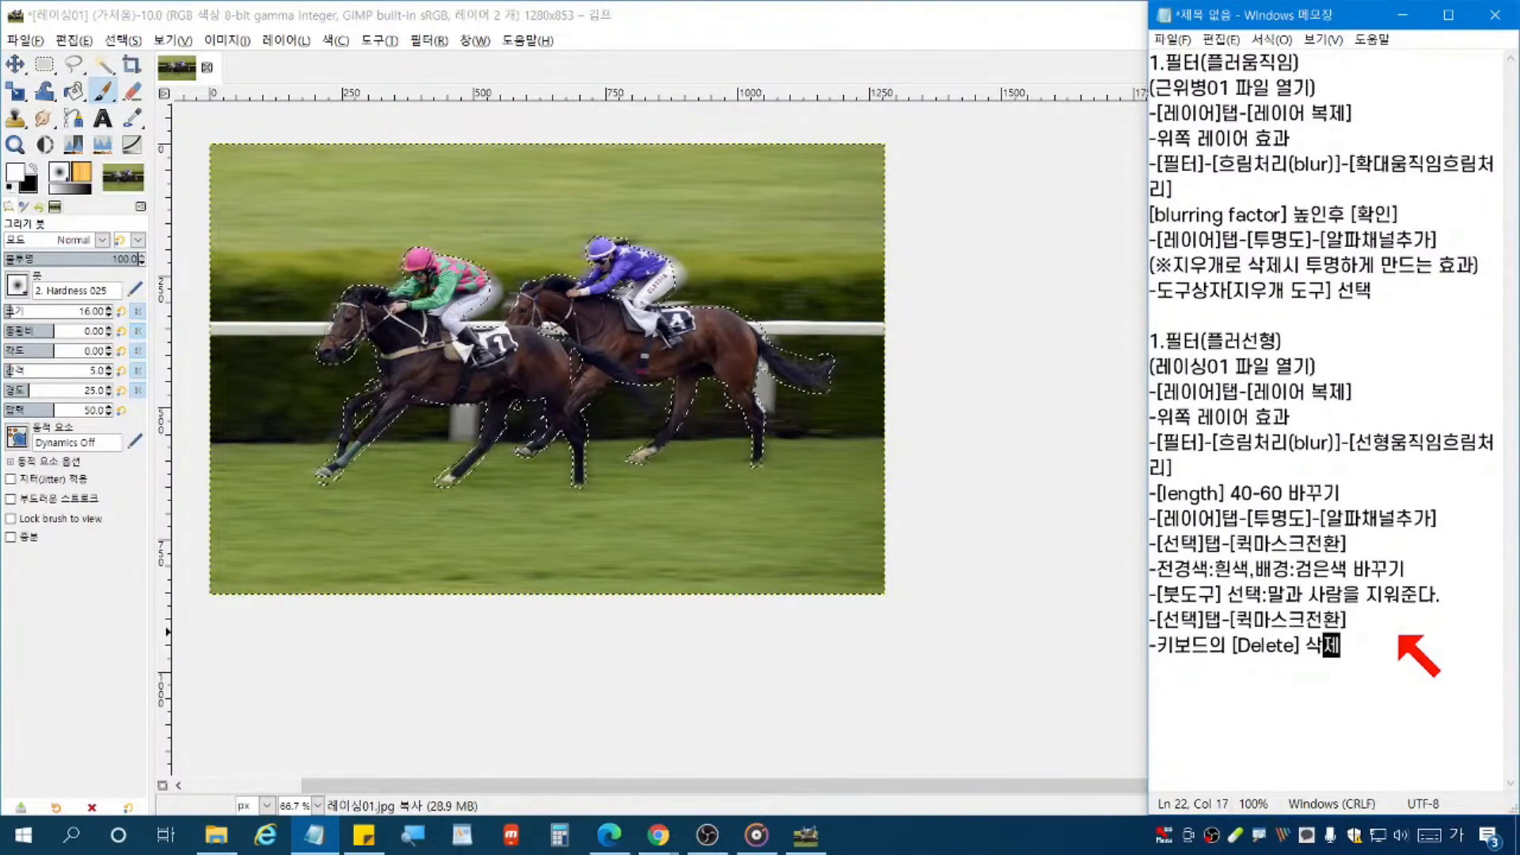
Step: Add the line "-[ctrl]+[shift]+[a]" below the Delete line in the notes
key("Return")
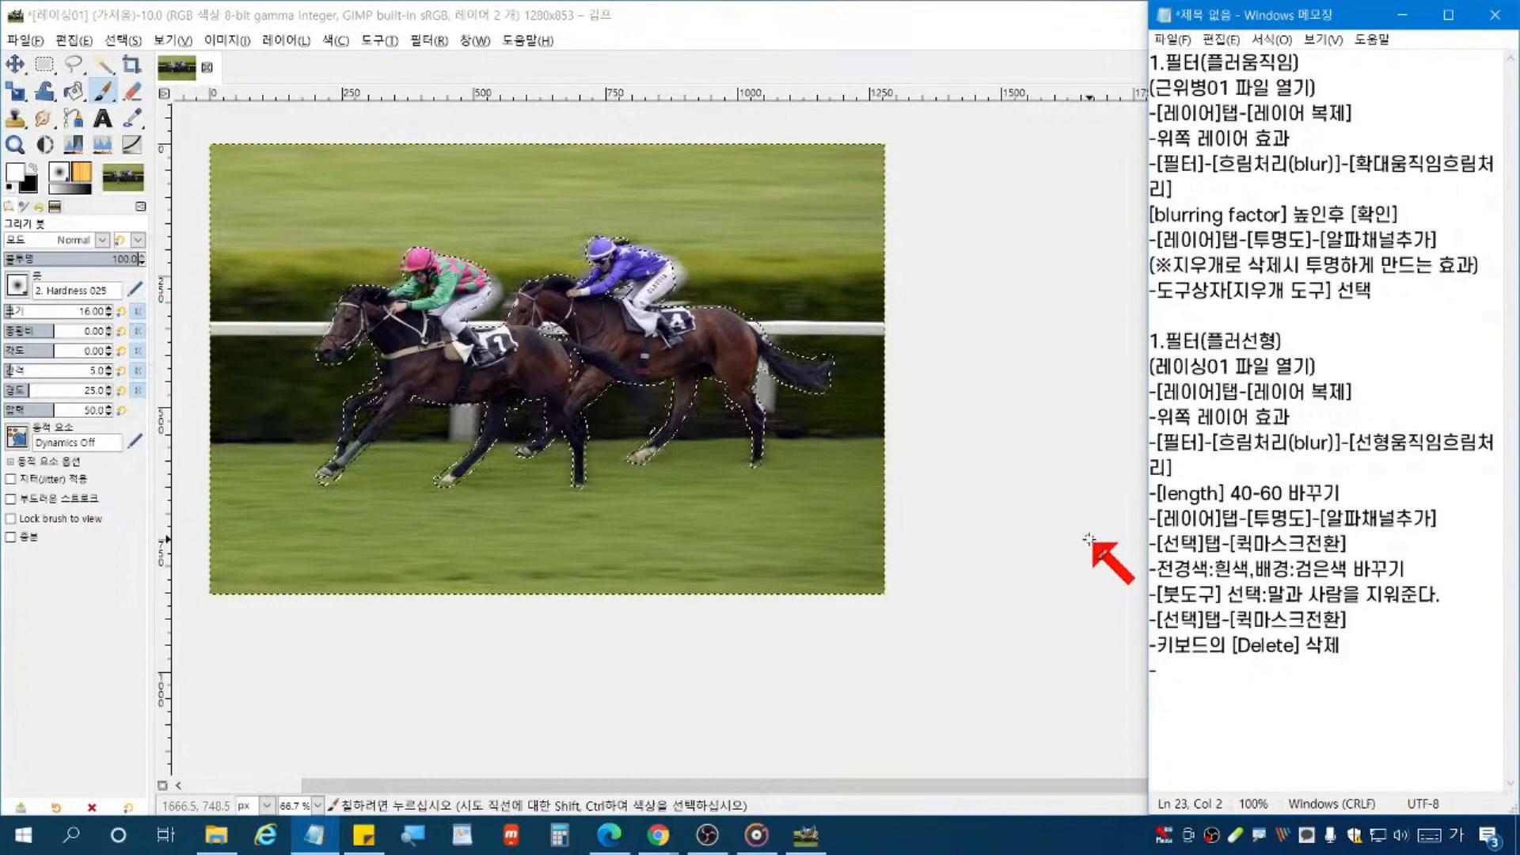
key("Hangul")
type("c")
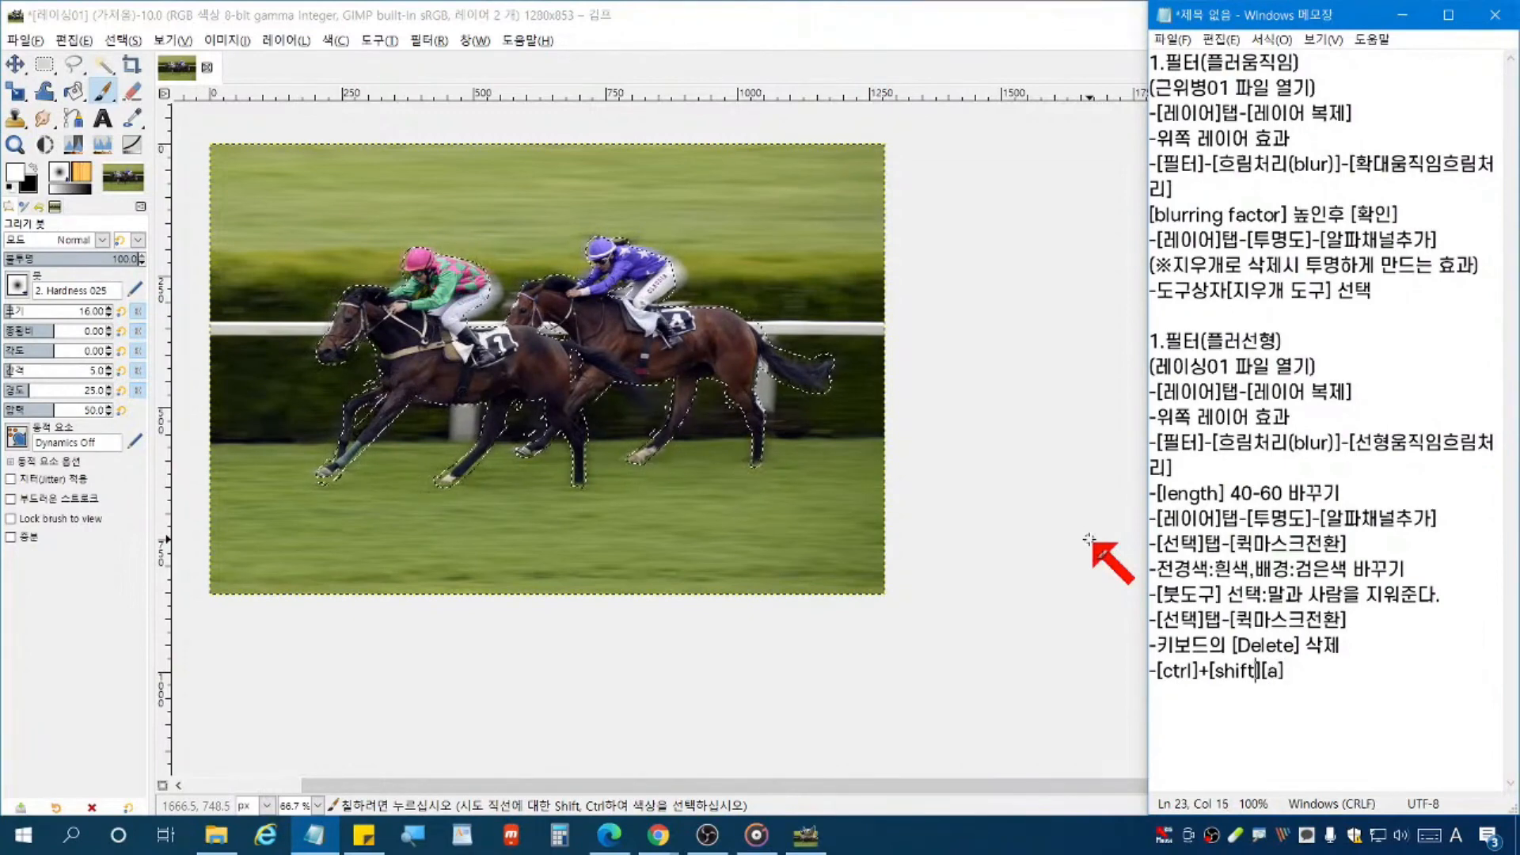
type("+")
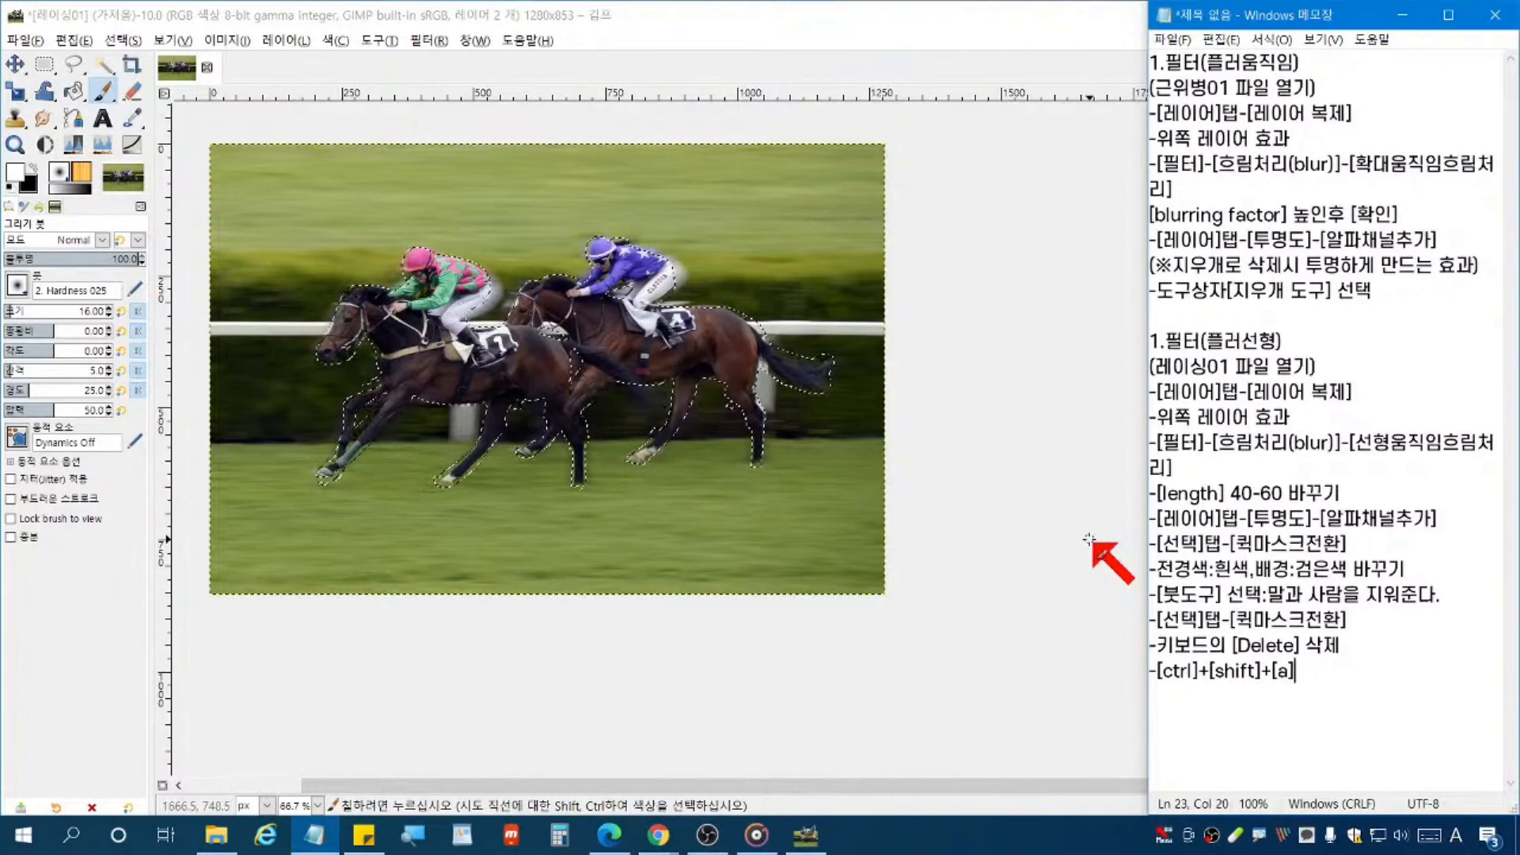
Step: Switch to GIMP and clear the selection around the horses and riders
key("ctrl+a")
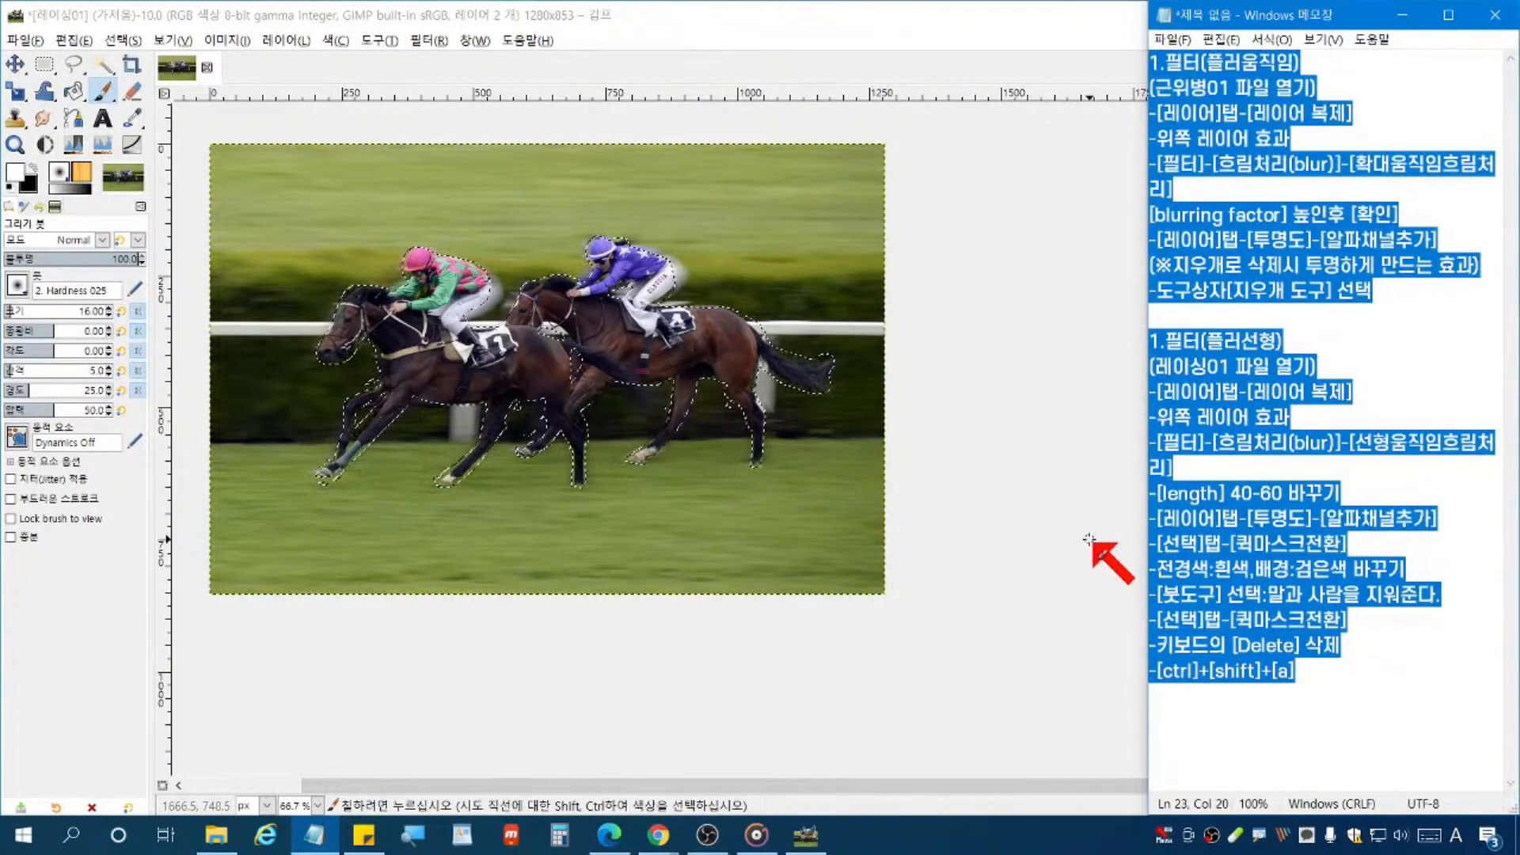
left_click(796, 56)
key("ctrl+shift+a")
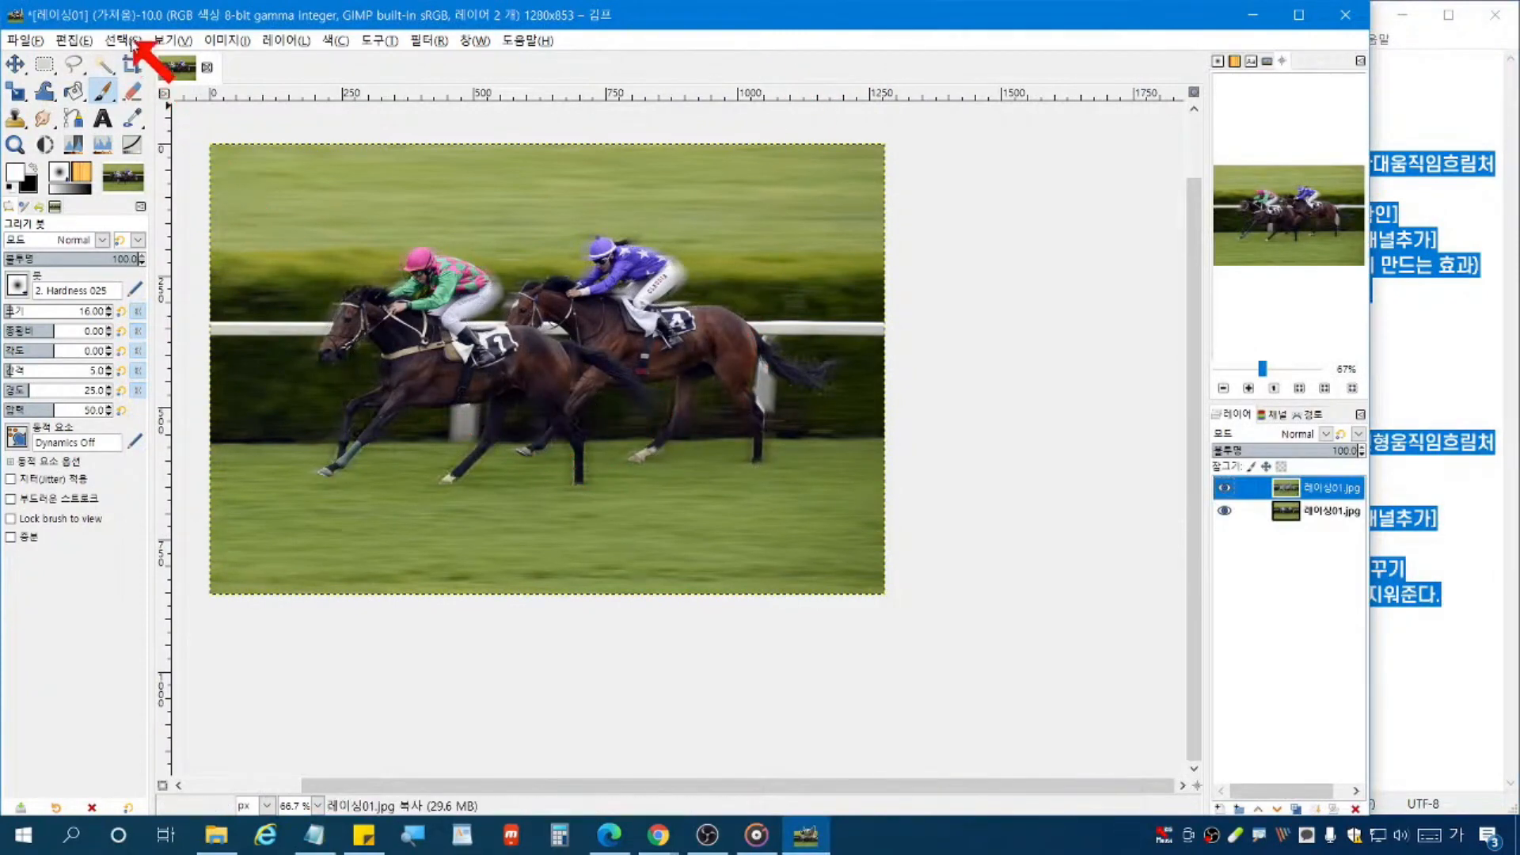
left_click(130, 40)
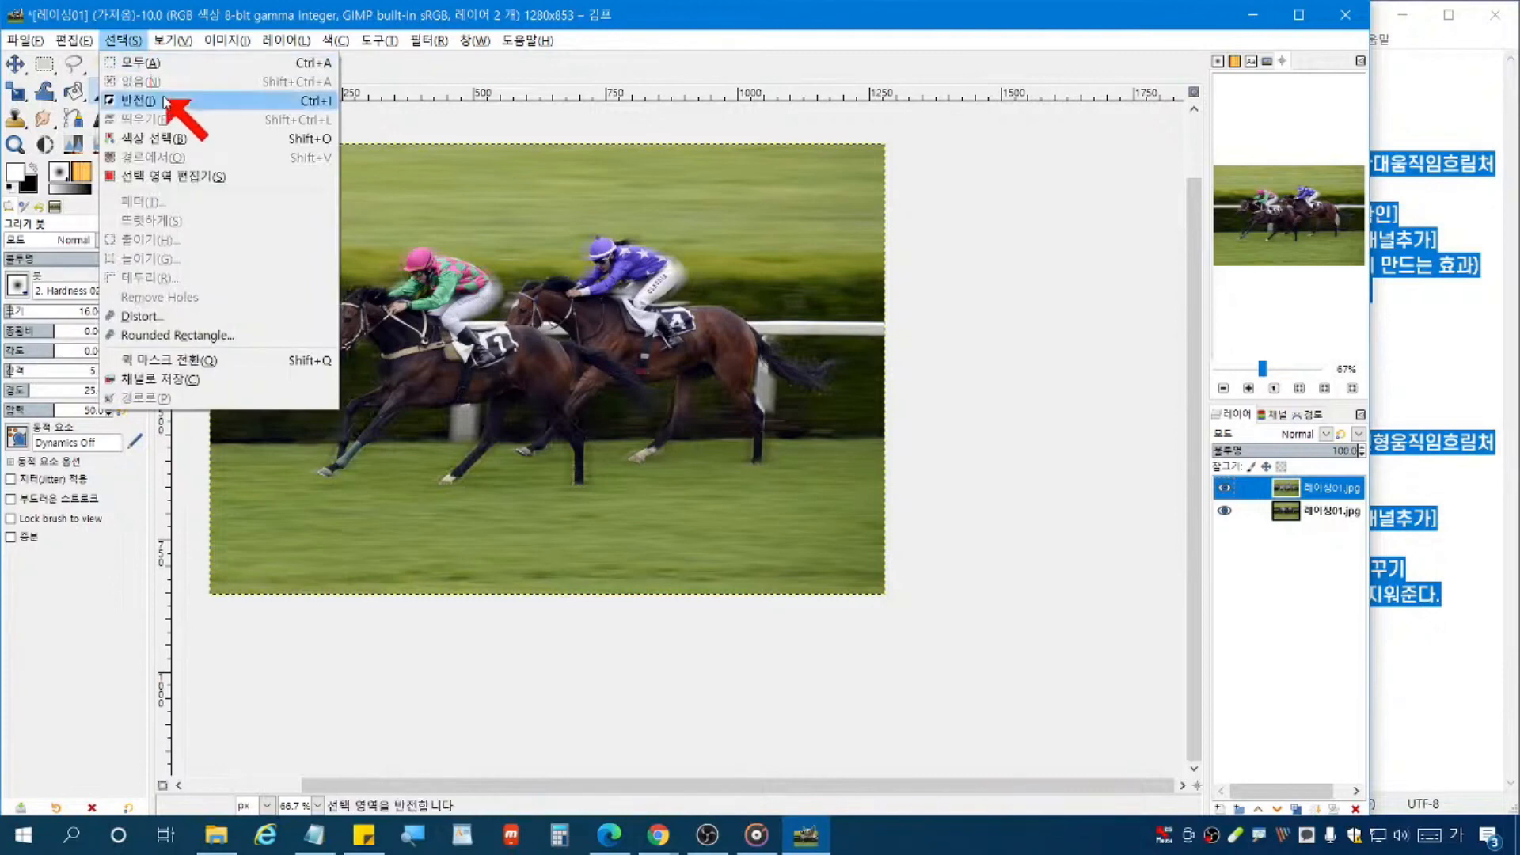
left_click(752, 31)
Step: Switch to Notepad and append "(선택 해제)" to the "-[ctrl]+[shift]+[a]" line
left_click(1380, 653)
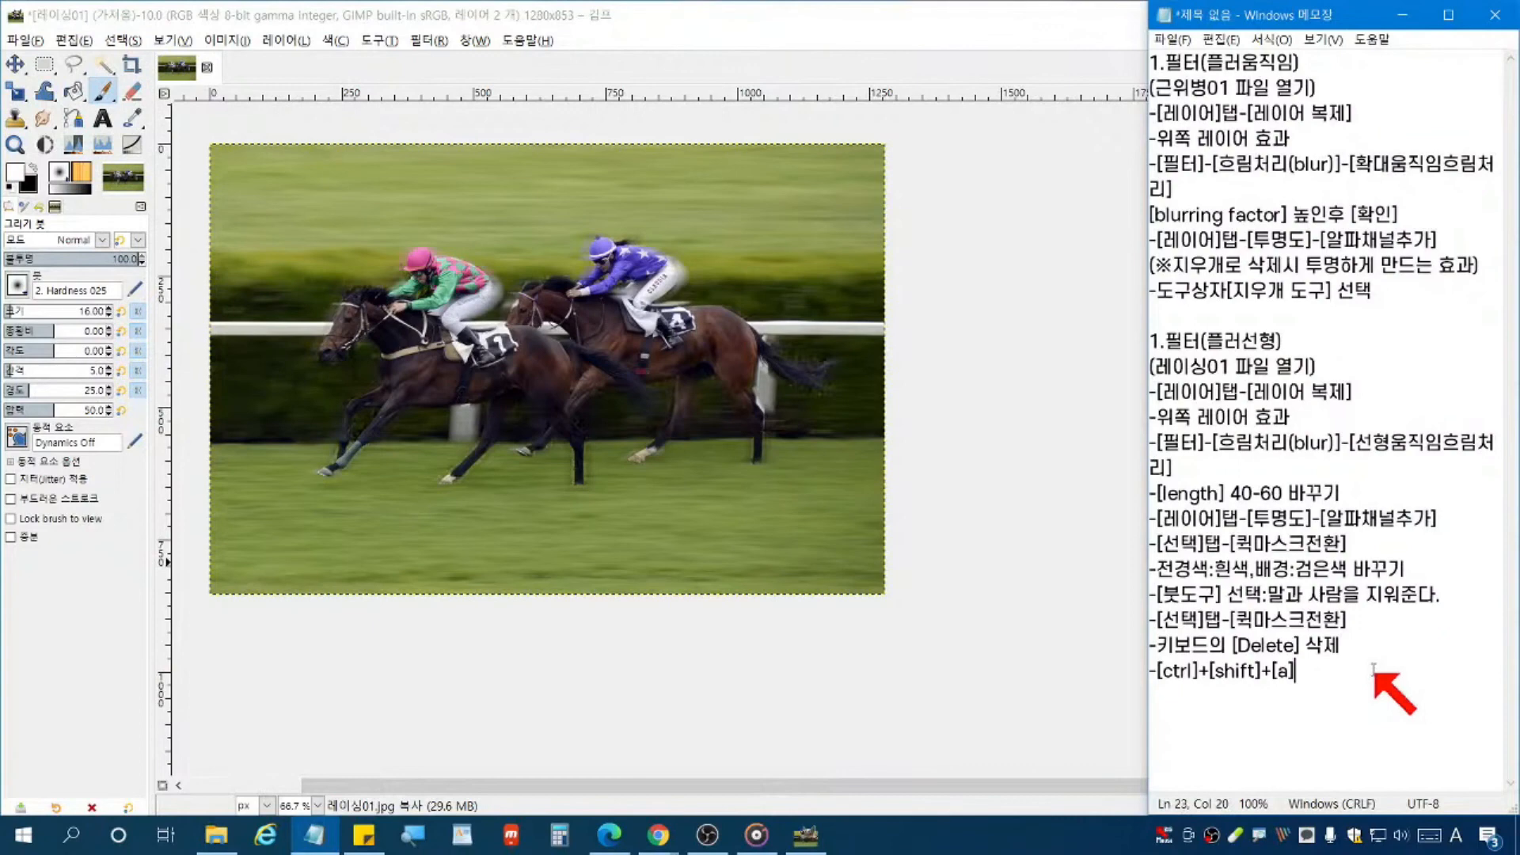
type("nts'r")
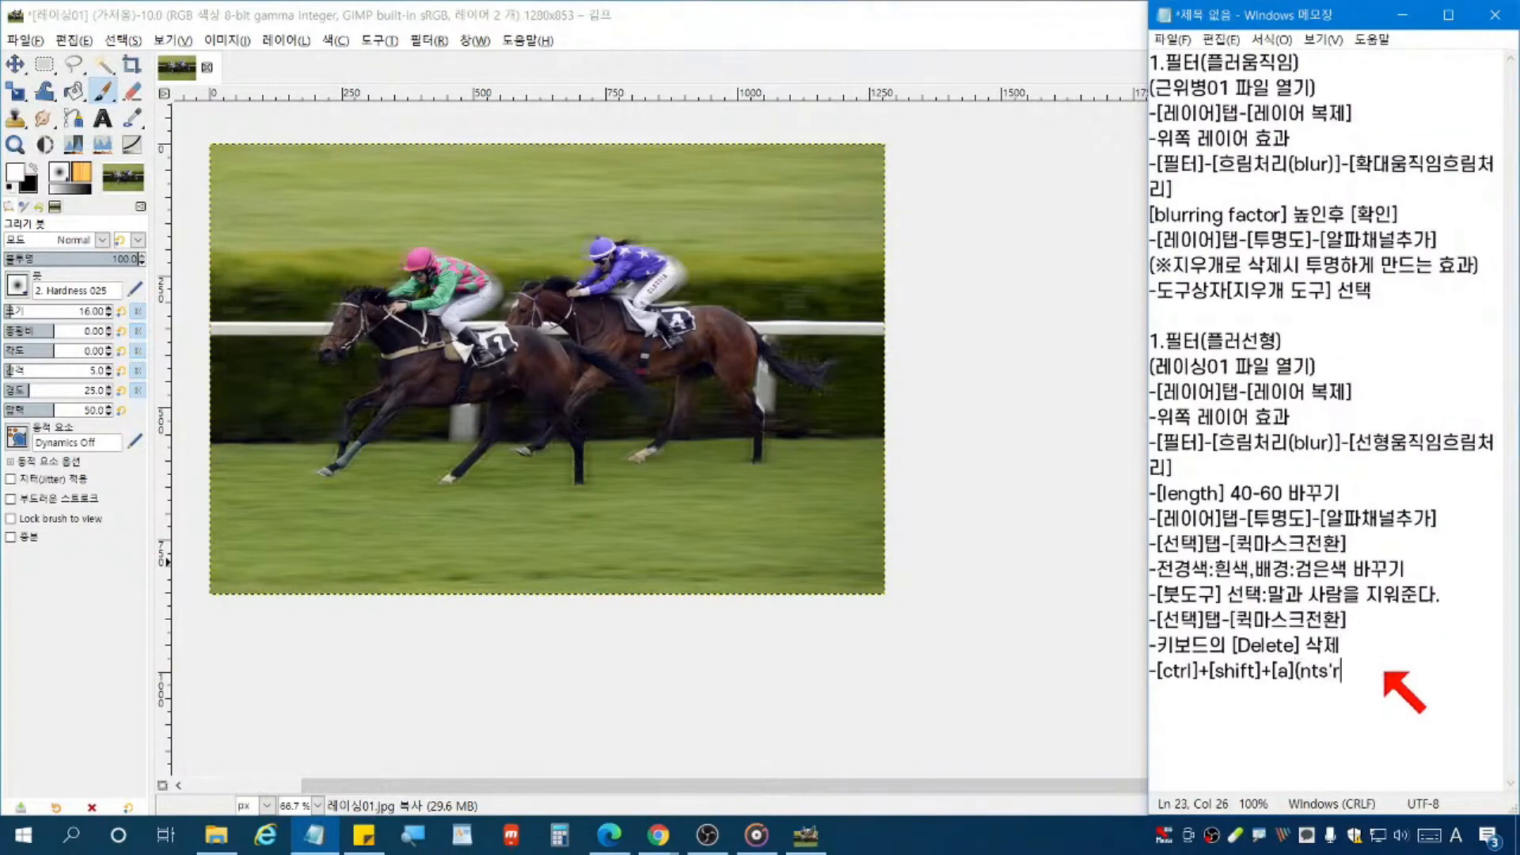
type("선택 해제")
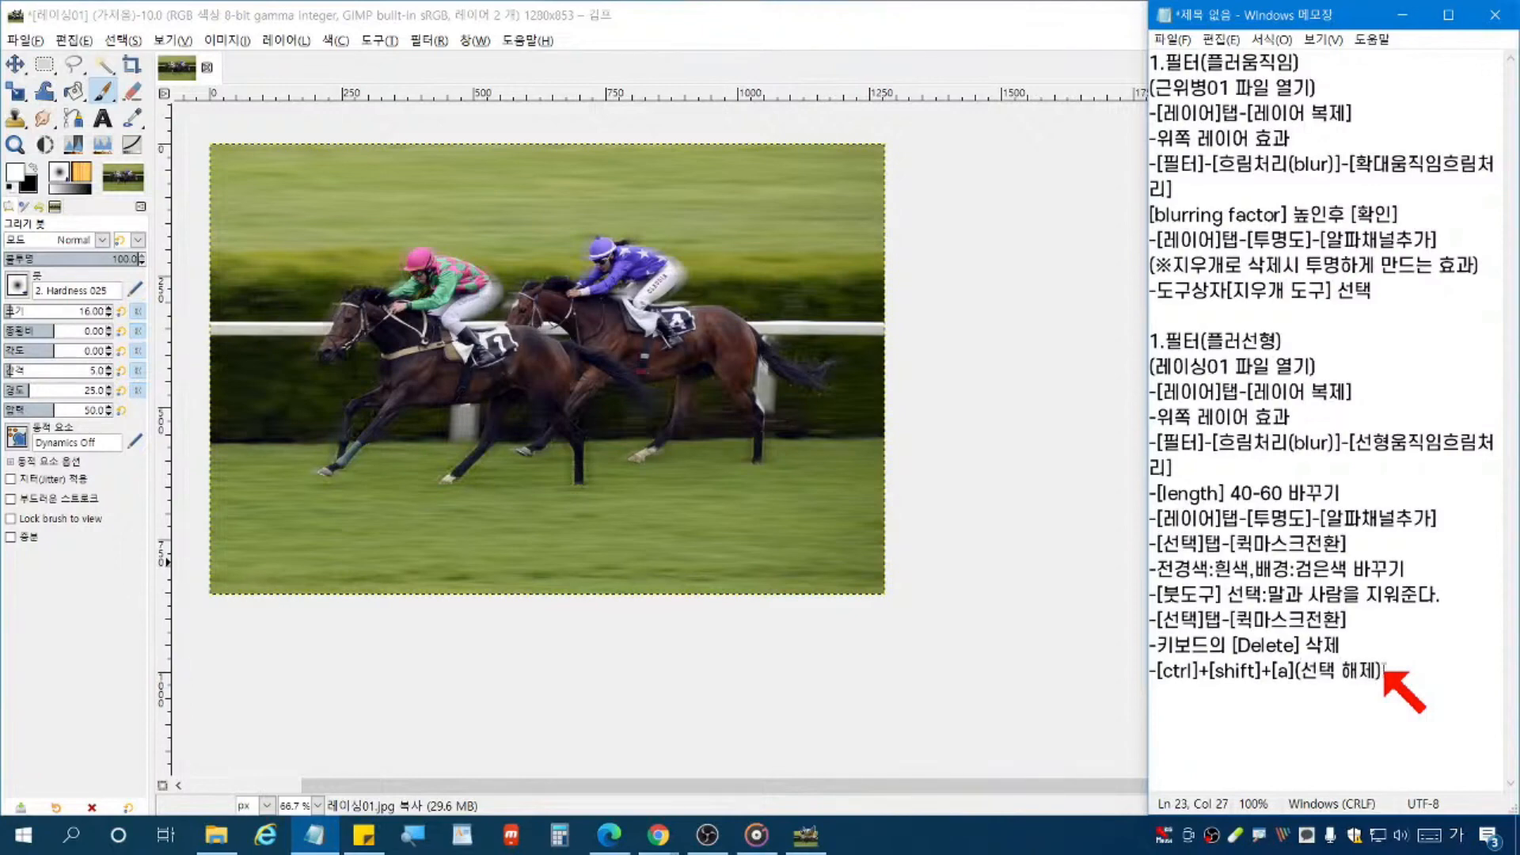
Step: Renumber the second heading as 2 and add a space to the first heading so it reads "1.필터(플러 움직임)"
left_click_drag(1162, 341, 1150, 341)
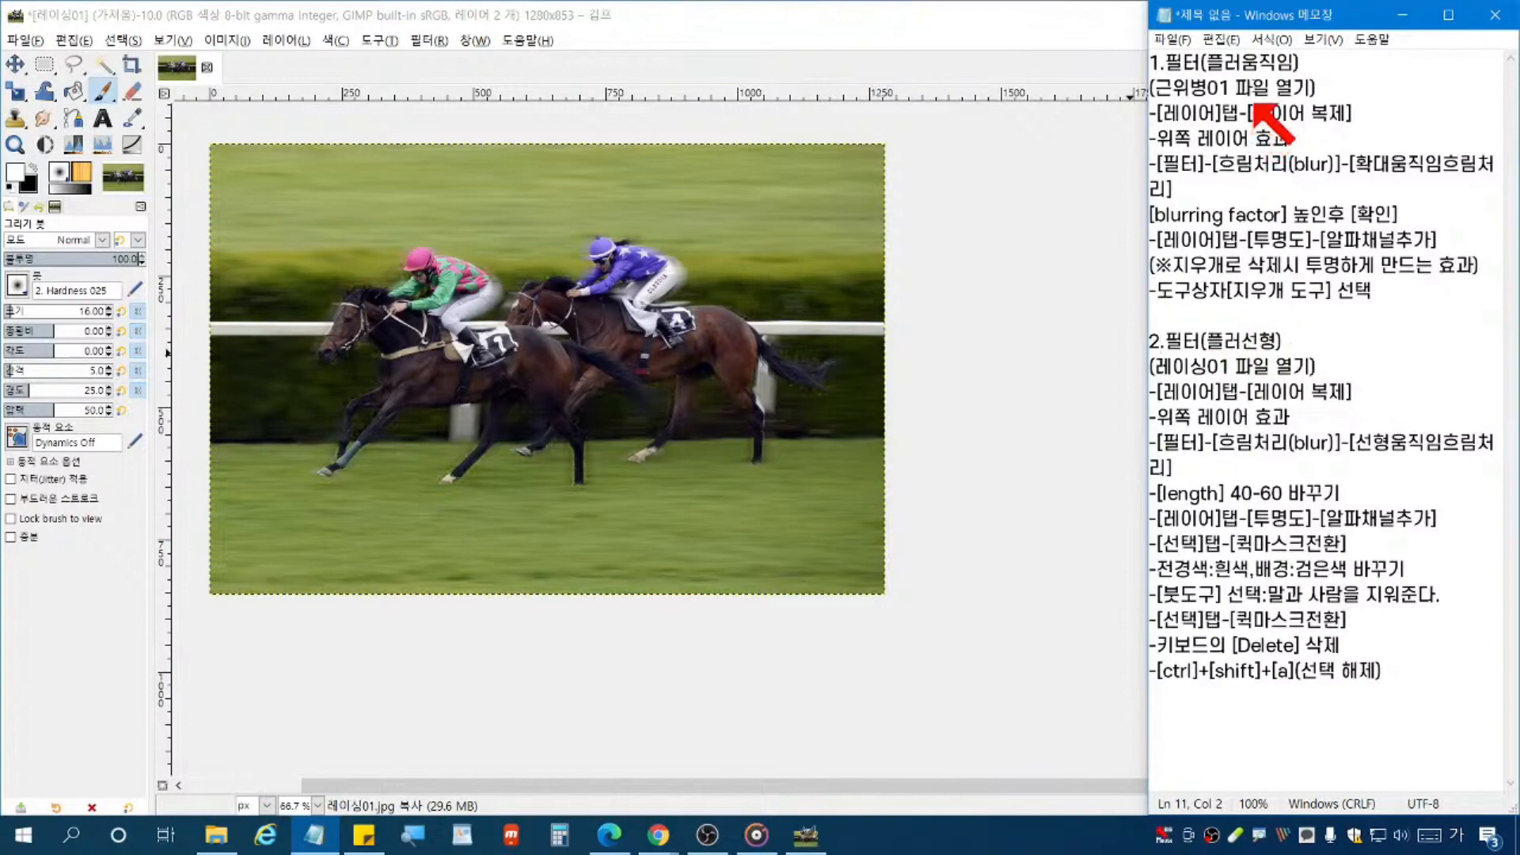
left_click(1243, 68)
key("Down")
key("Down")
key("Down")
key("Down")
key("Down")
key("Down")
key("Down")
key("Down")
key("Home")
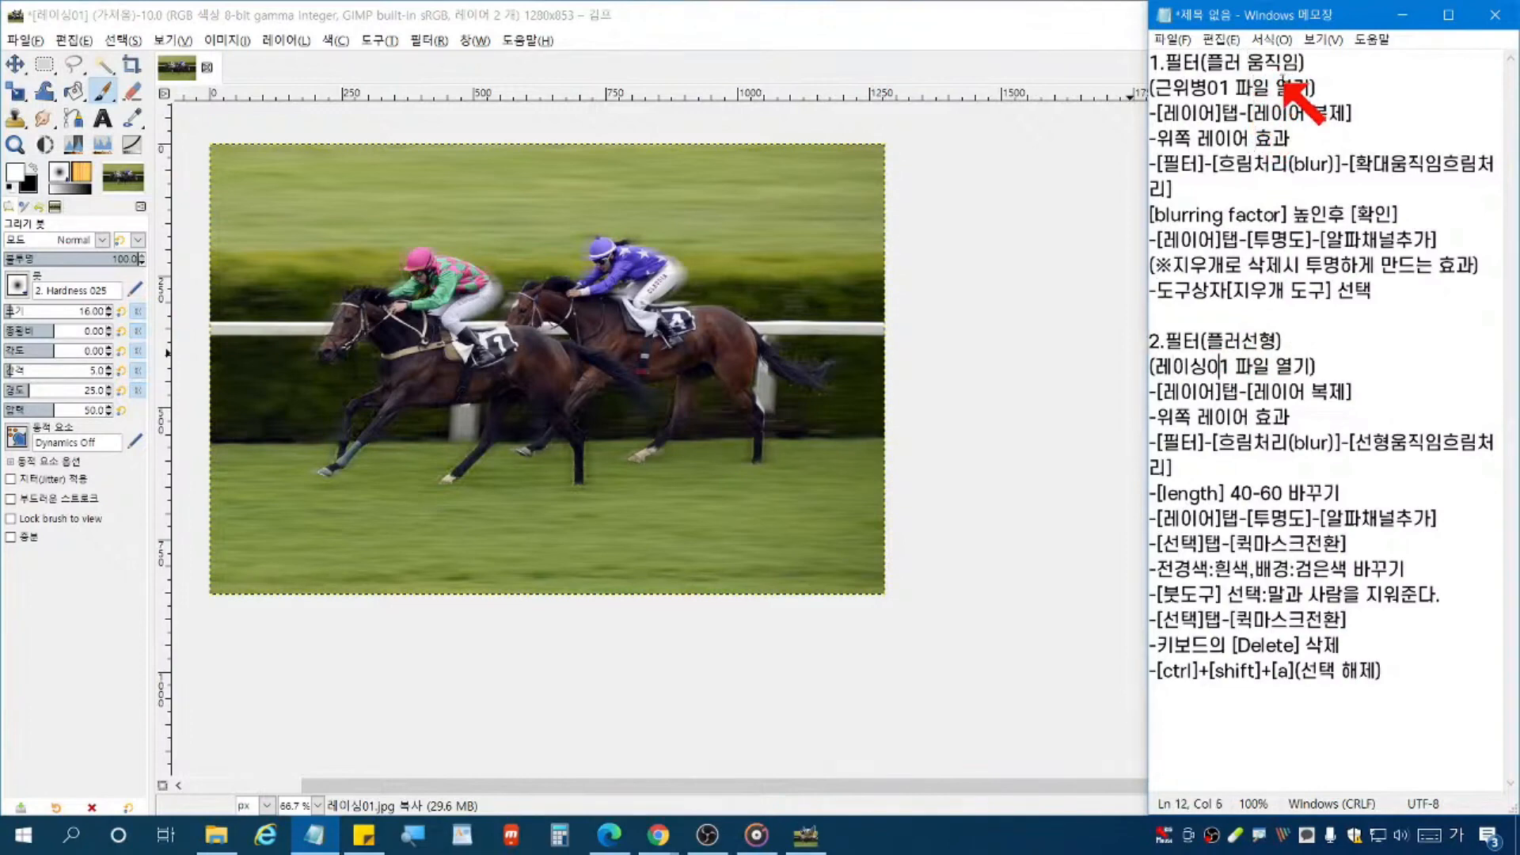